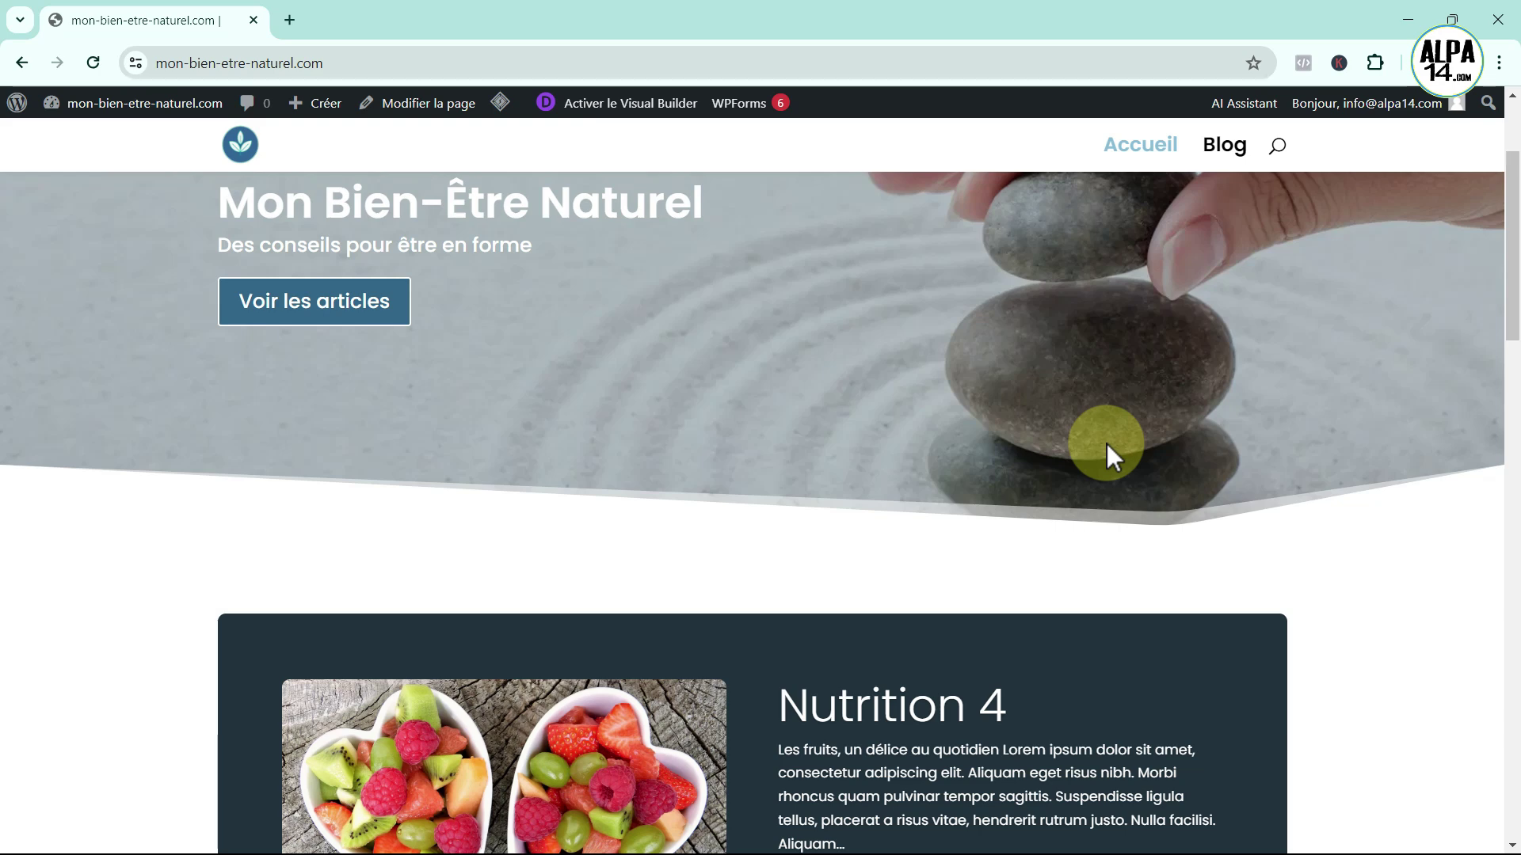
- Review the home page sections of the site from the banner down to the newsletter and footer
{"action": "scroll", "coordinate": [1106, 443], "scroll_direction": "down", "scroll_amount": 1}
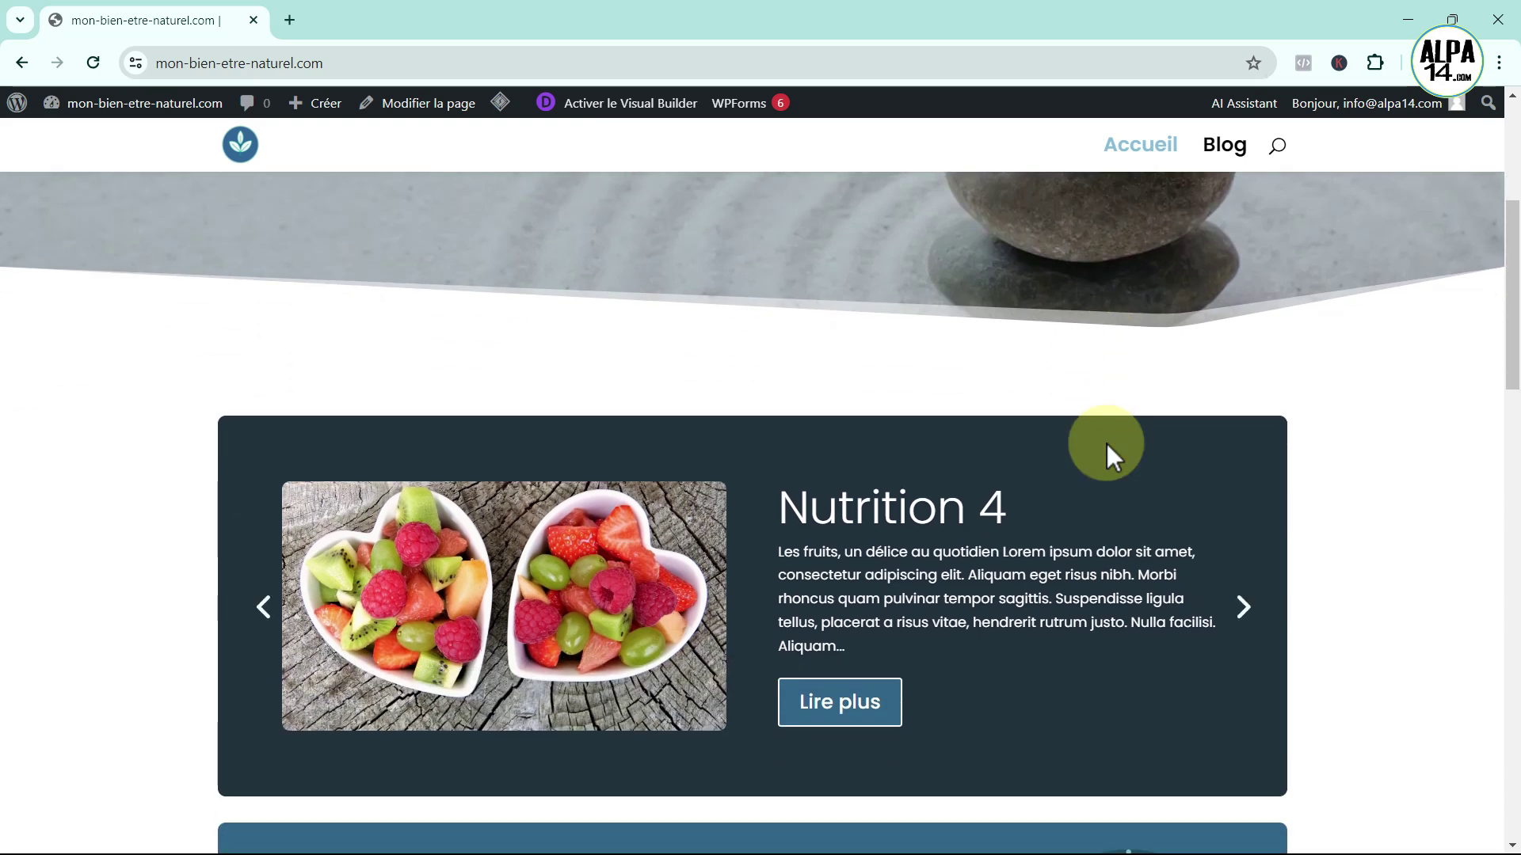
{"action": "scroll", "coordinate": [1106, 447], "scroll_direction": "down", "scroll_amount": 2}
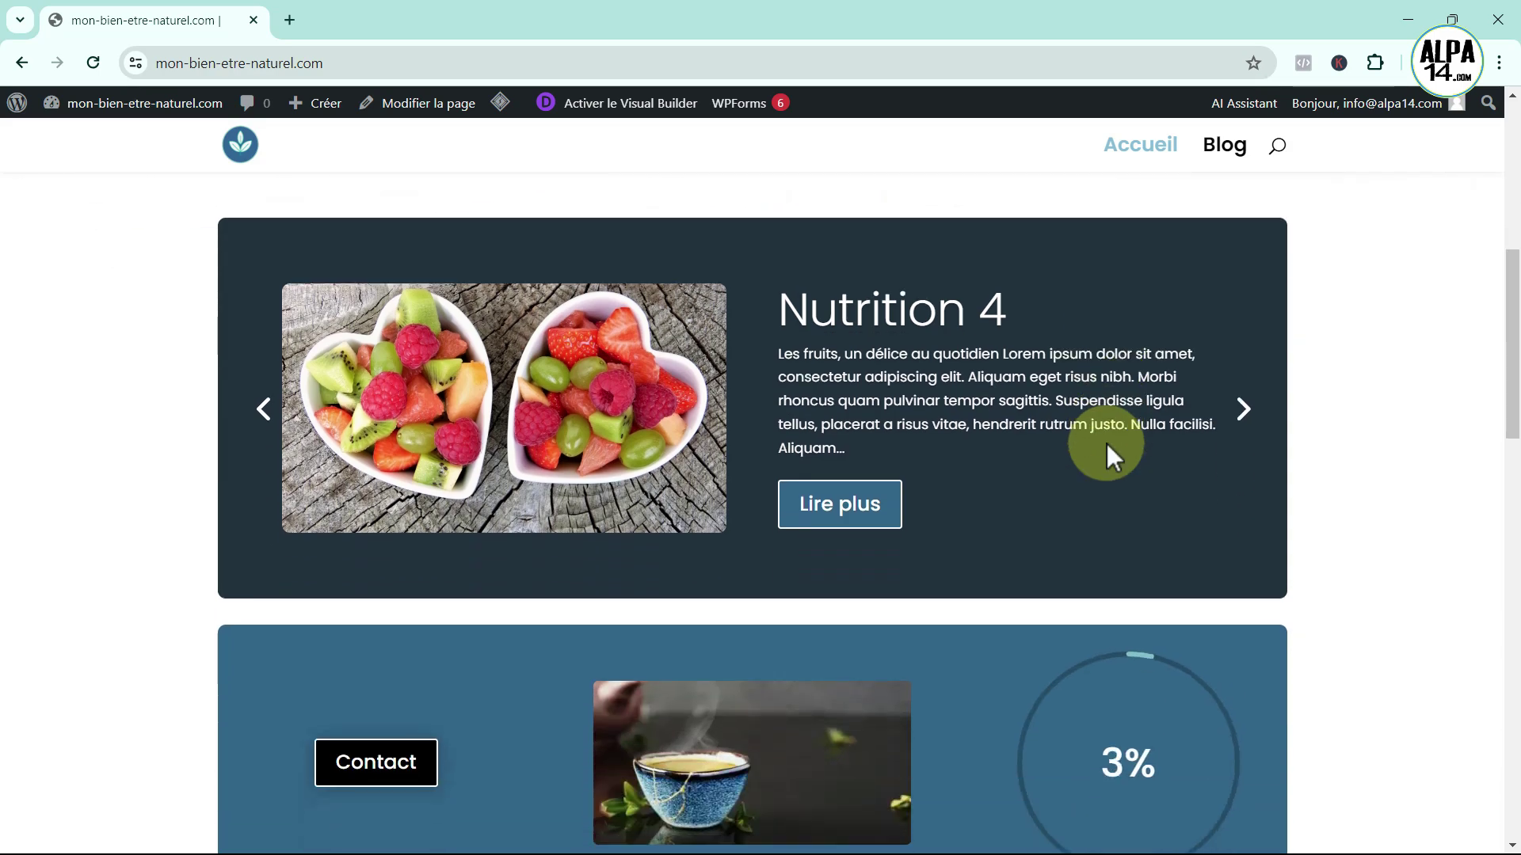
{"action": "scroll", "coordinate": [1106, 445], "scroll_direction": "down", "scroll_amount": 7}
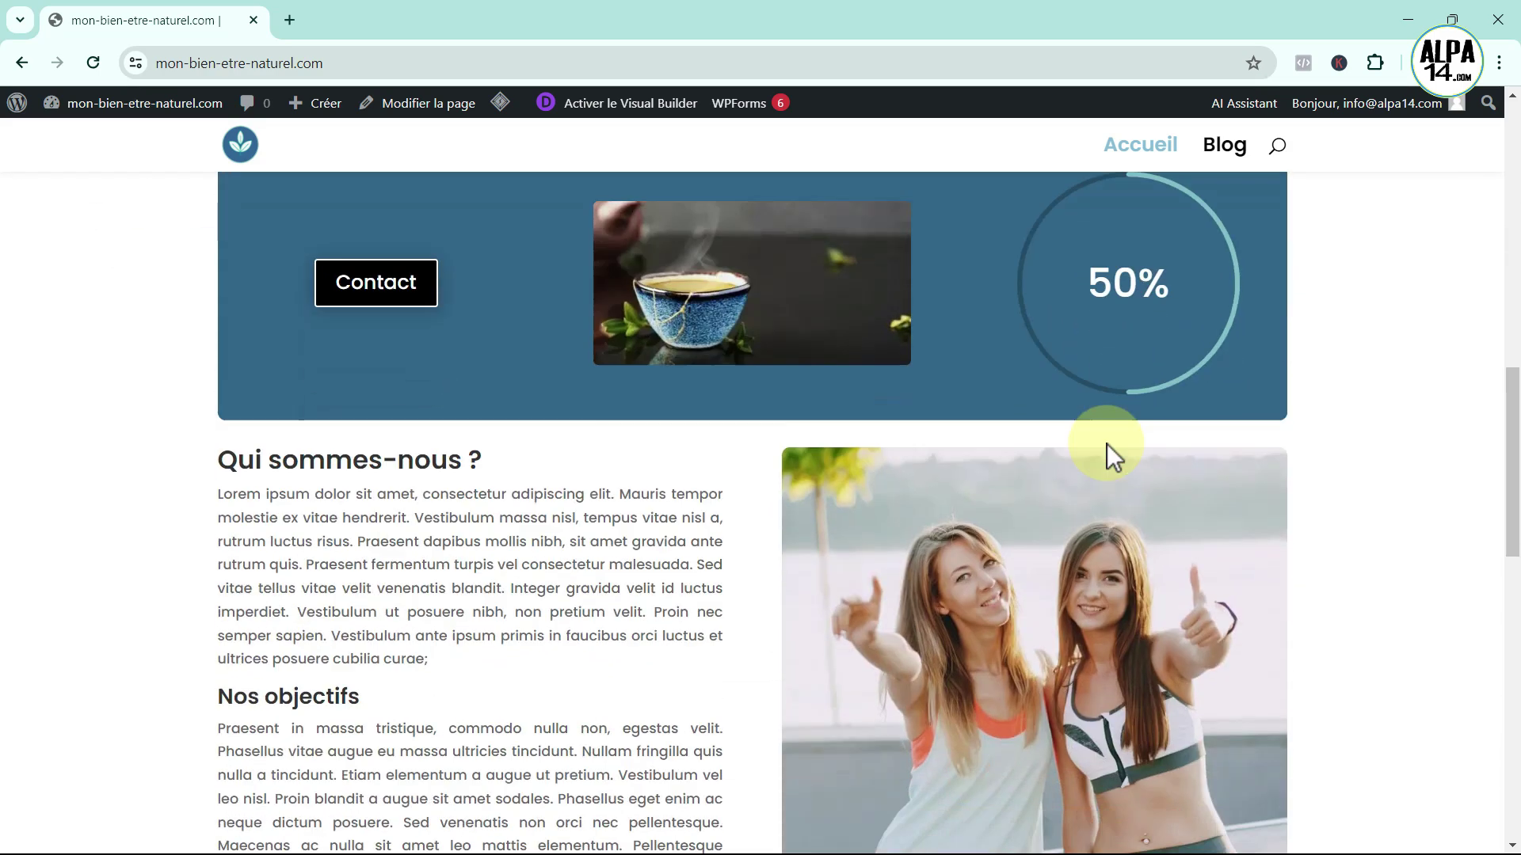
{"action": "scroll", "coordinate": [1106, 444], "scroll_direction": "down", "scroll_amount": 9}
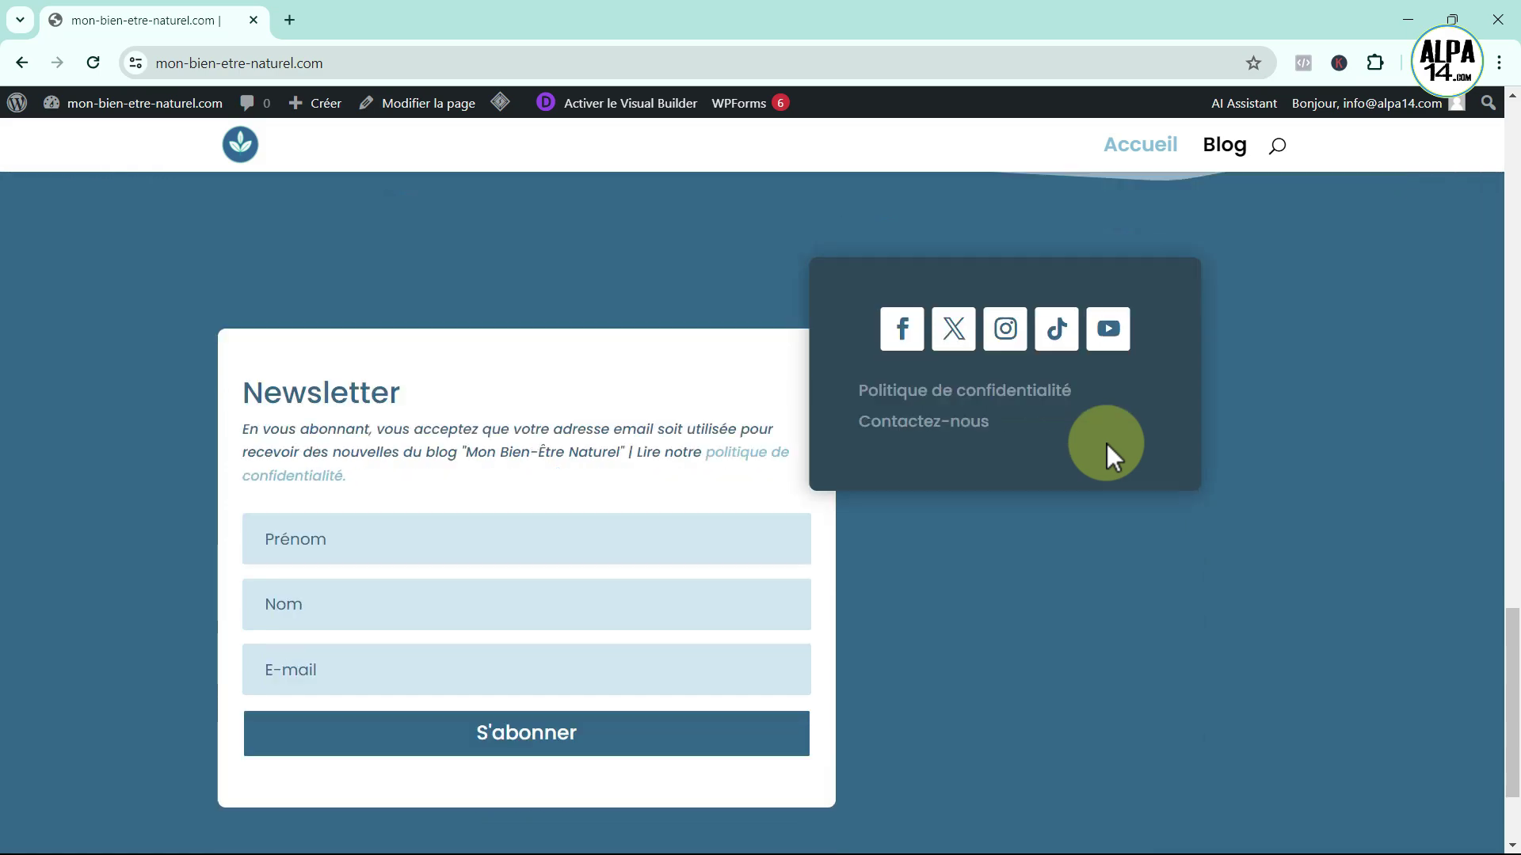
{"action": "scroll", "coordinate": [1106, 443], "scroll_direction": "up", "scroll_amount": 16}
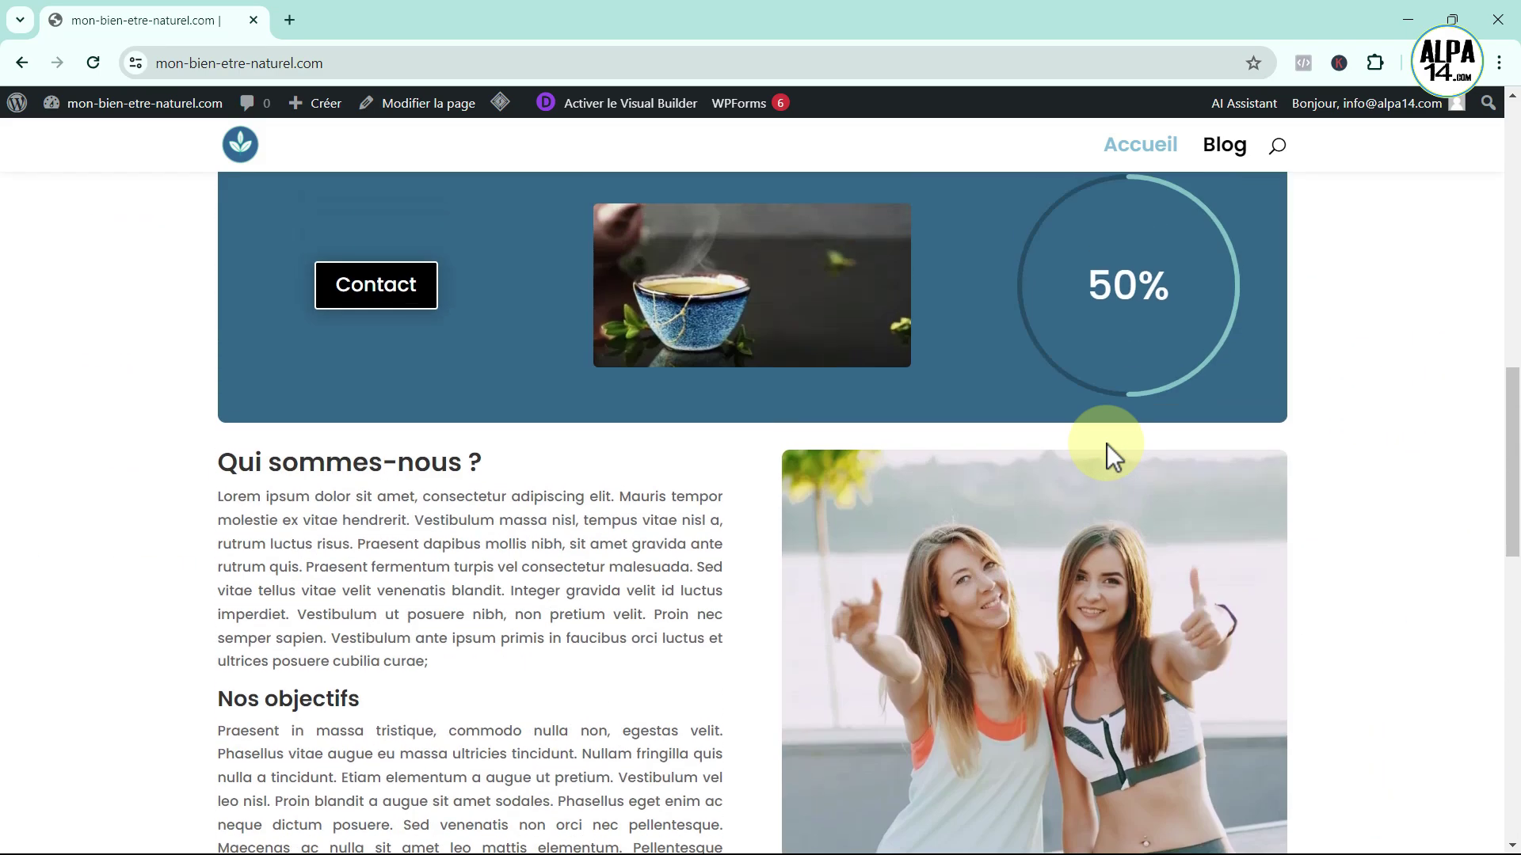
{"action": "scroll", "coordinate": [1106, 444], "scroll_direction": "up", "scroll_amount": 3}
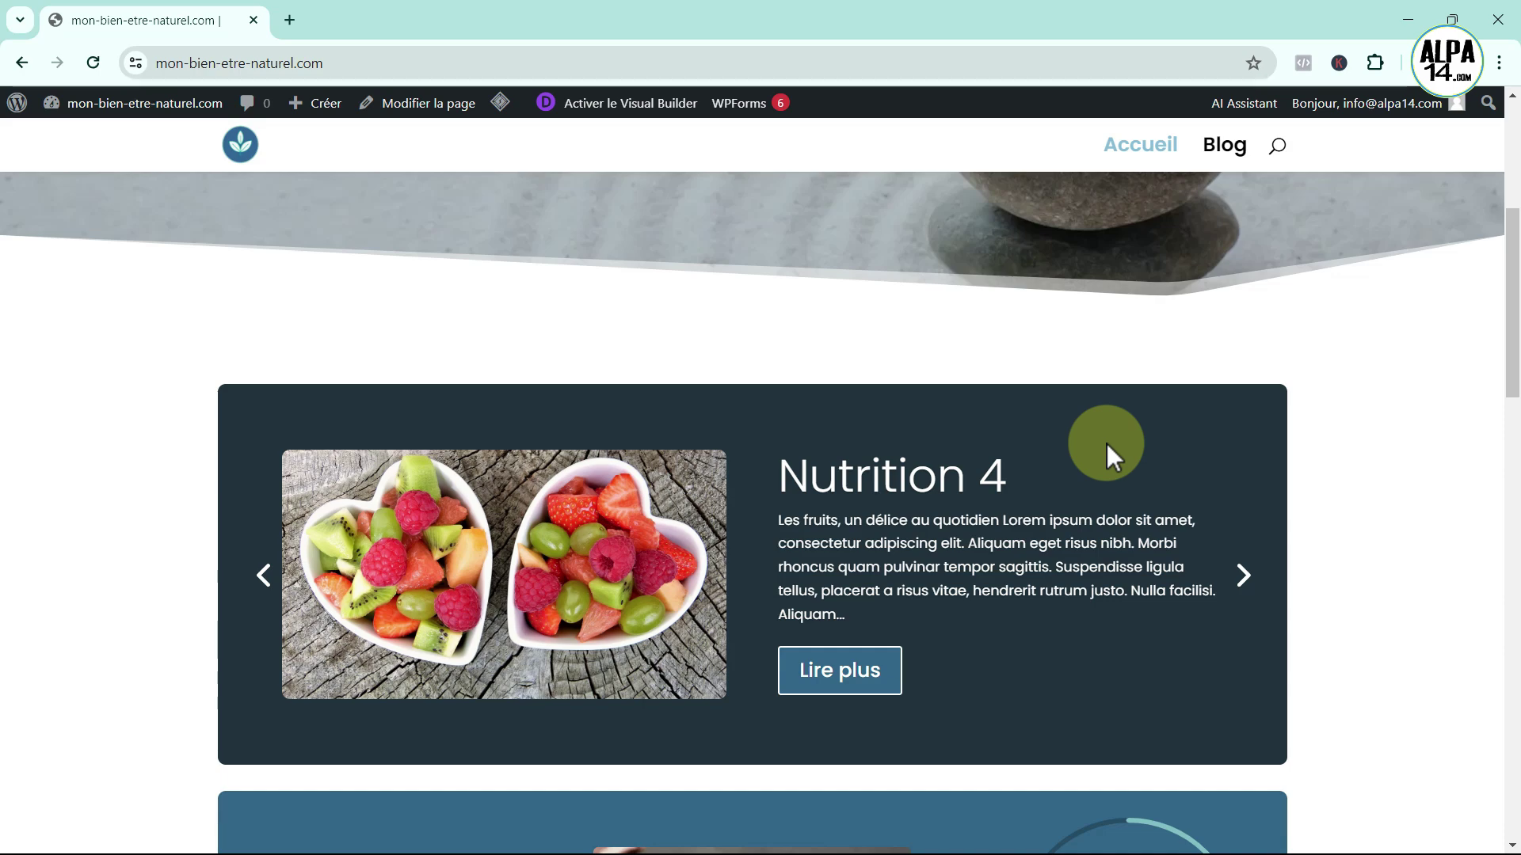
{"action": "scroll", "coordinate": [1106, 444], "scroll_direction": "up", "scroll_amount": 5}
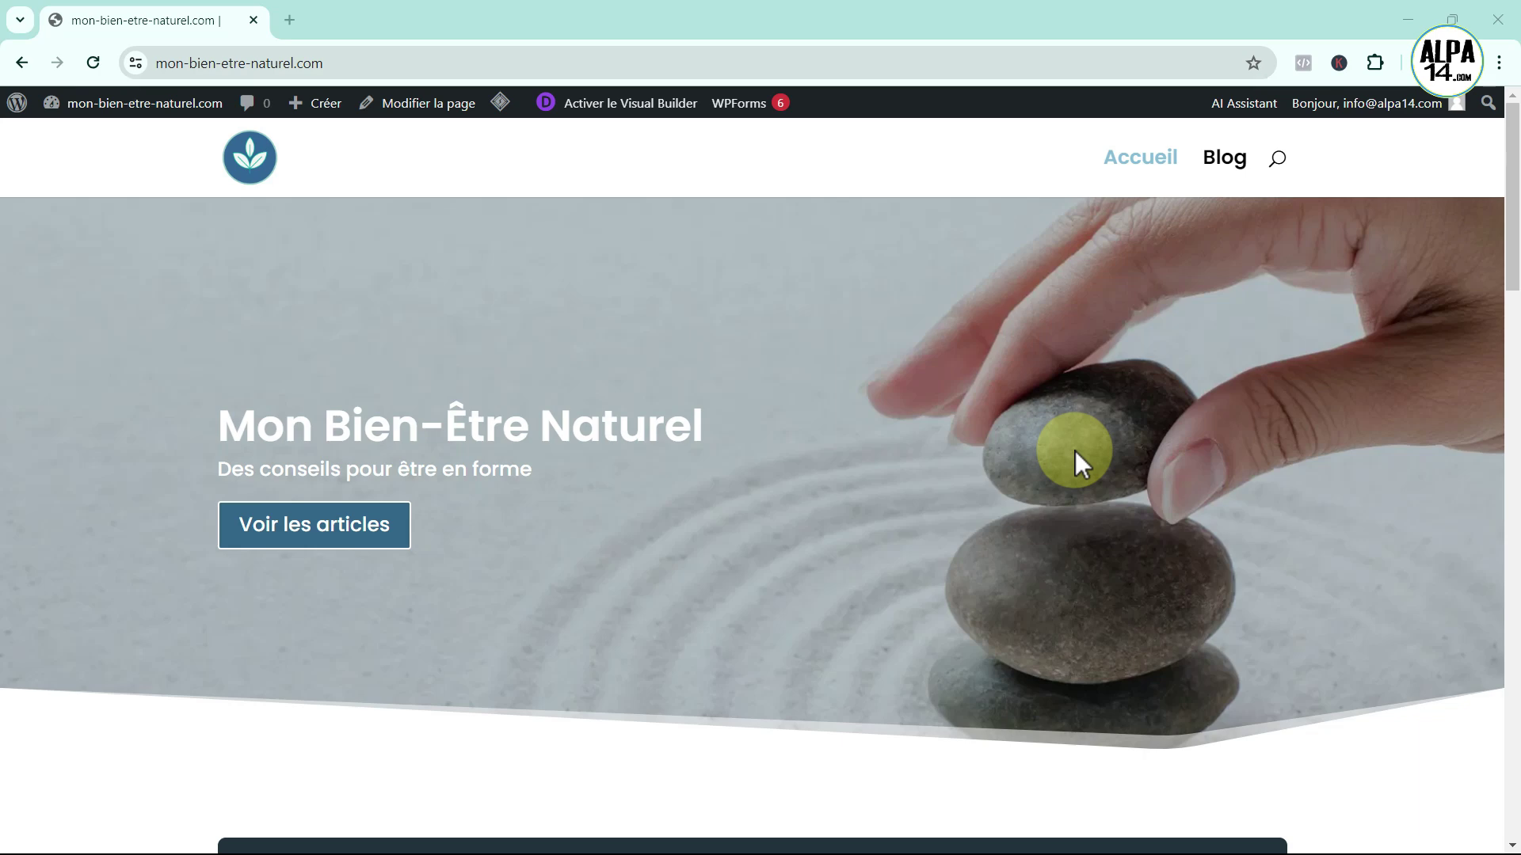
- Find the WooCommerce extension by searching the WordPress plugin directory for "woo", and install and activate it
{"action": "left_click", "coordinate": [16, 102]}
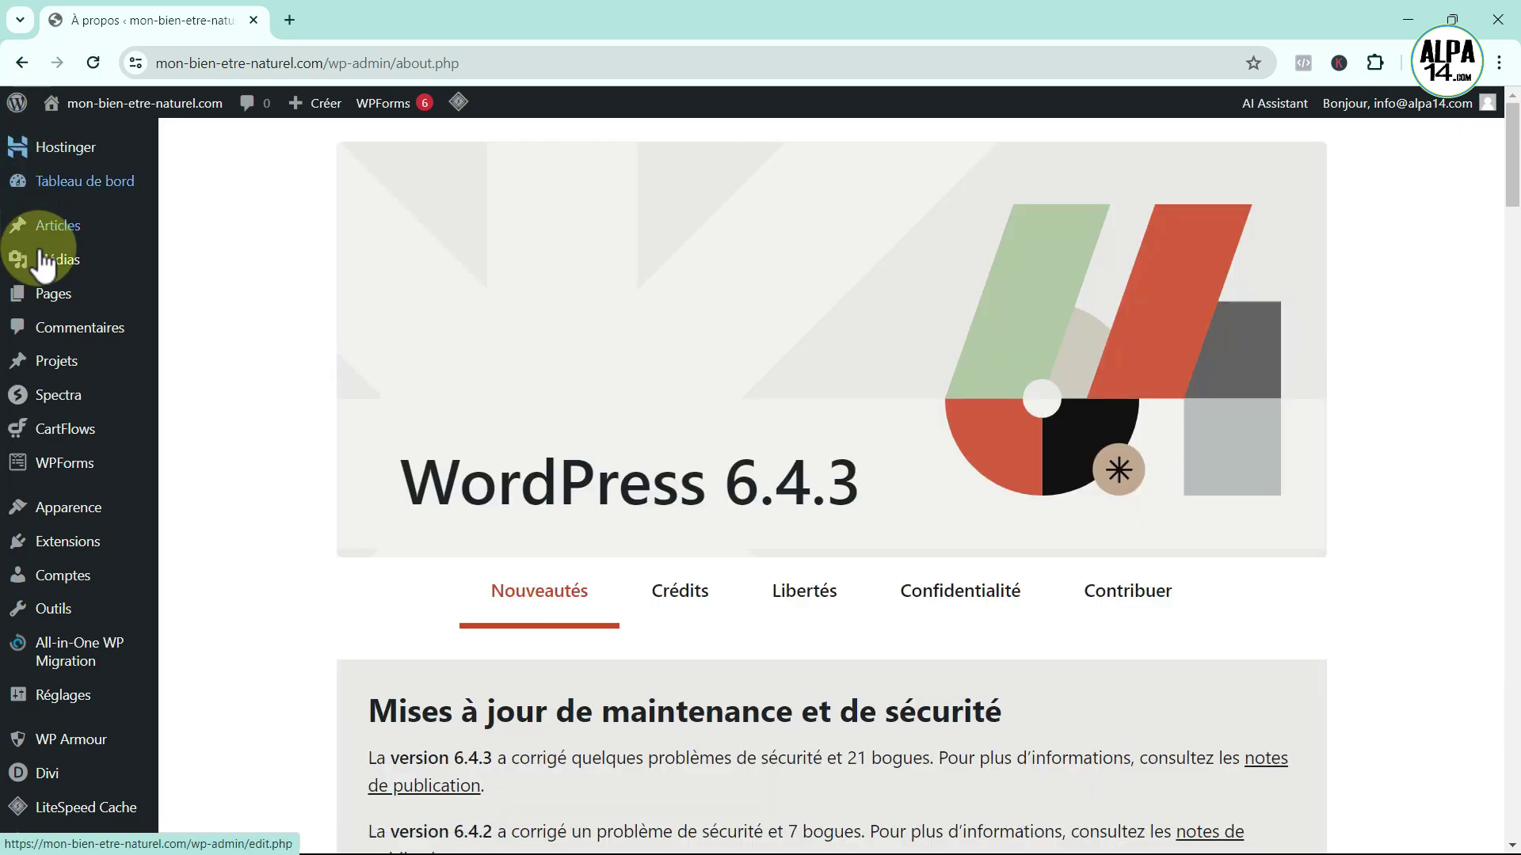
{"action": "mouse_move", "coordinate": [83, 409]}
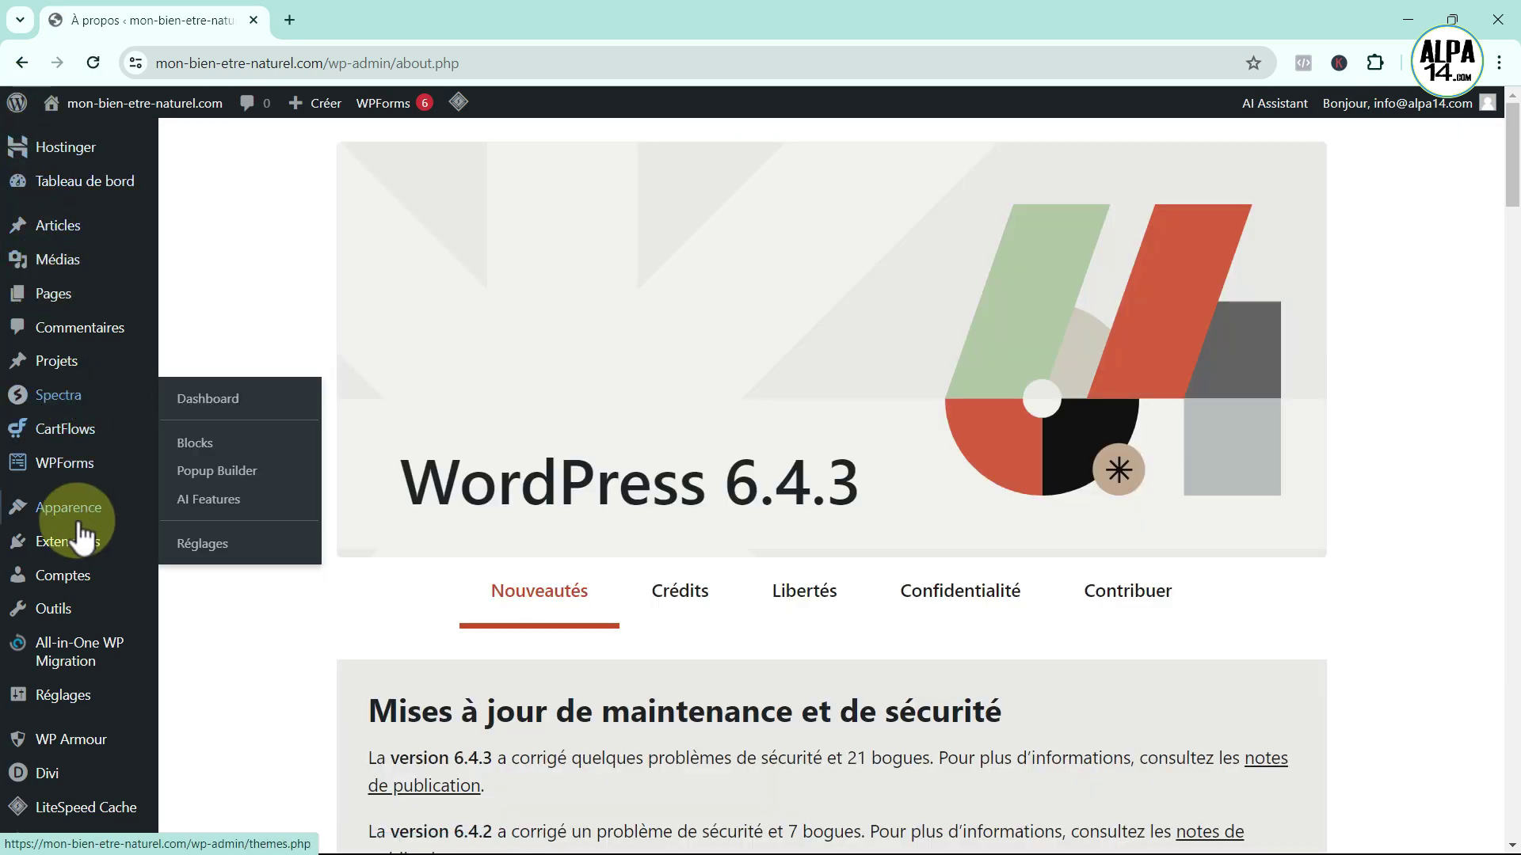
{"action": "mouse_move", "coordinate": [69, 543]}
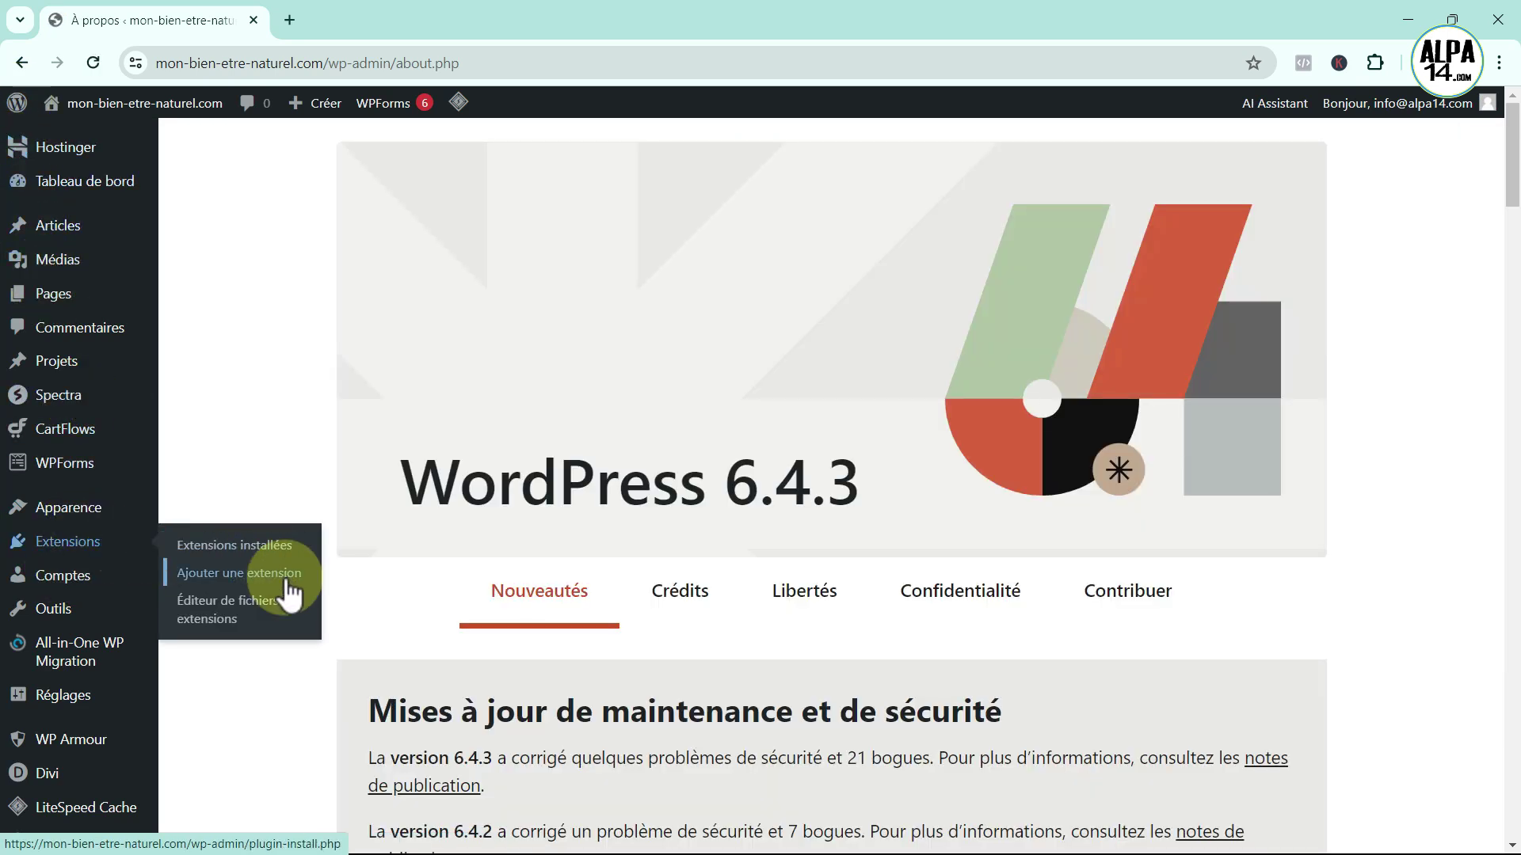
{"action": "left_click", "coordinate": [287, 582]}
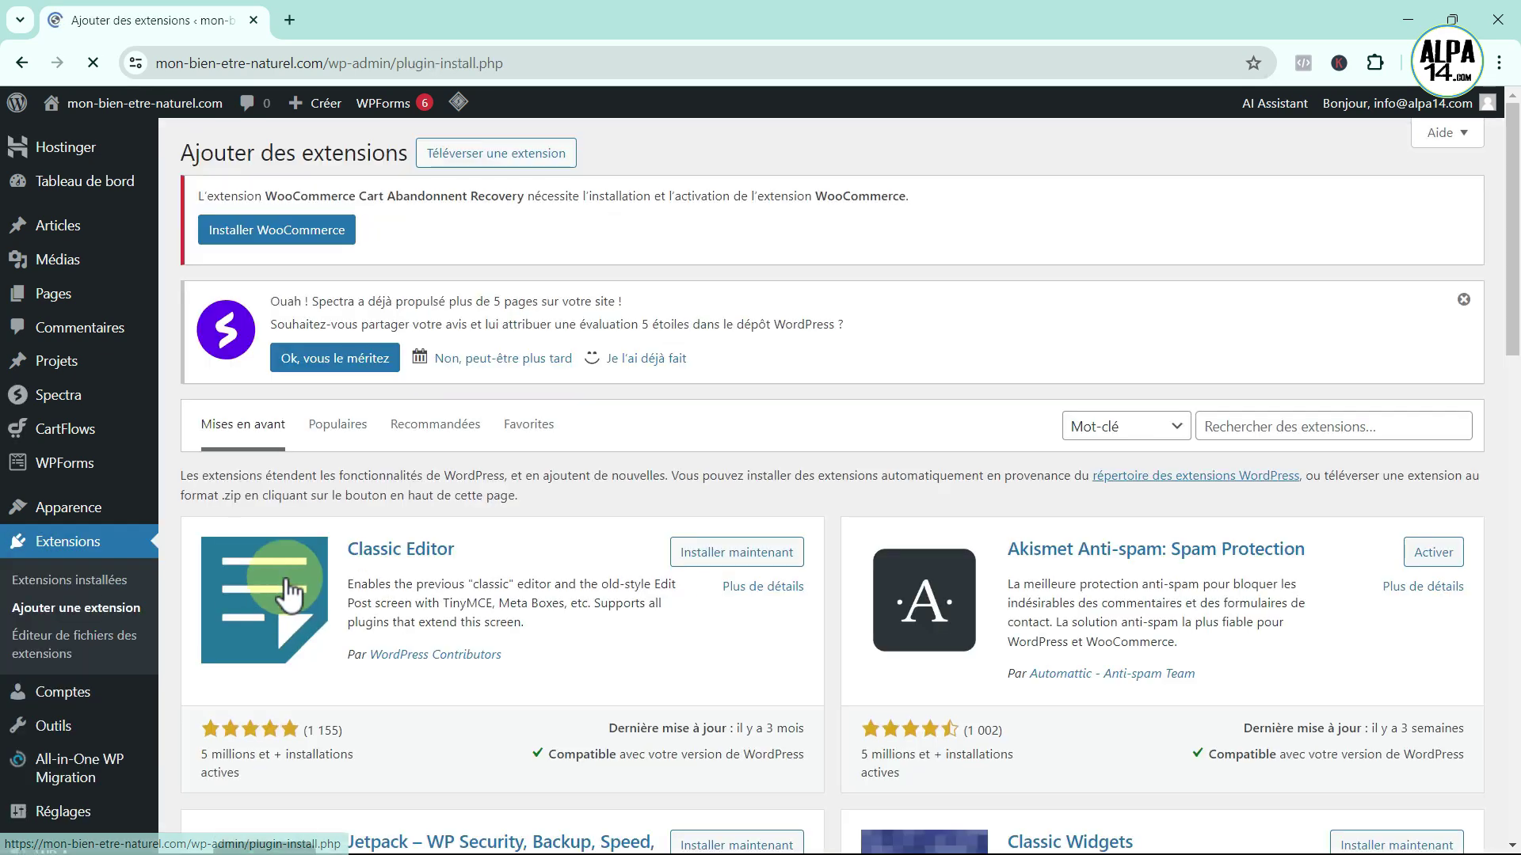
{"action": "left_click", "coordinate": [1254, 426]}
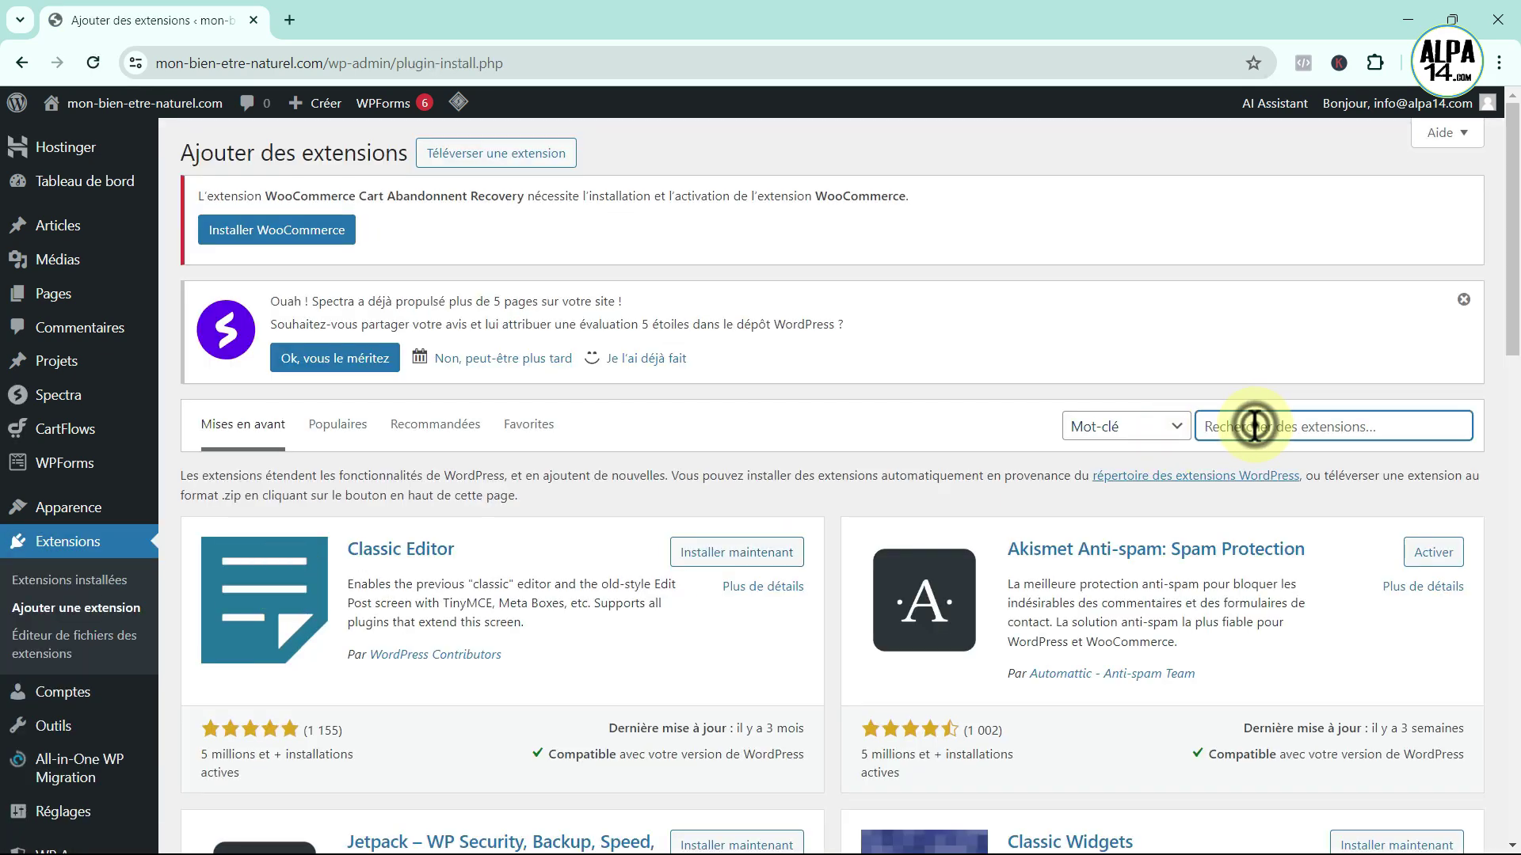
{"action": "type", "text": "woo"}
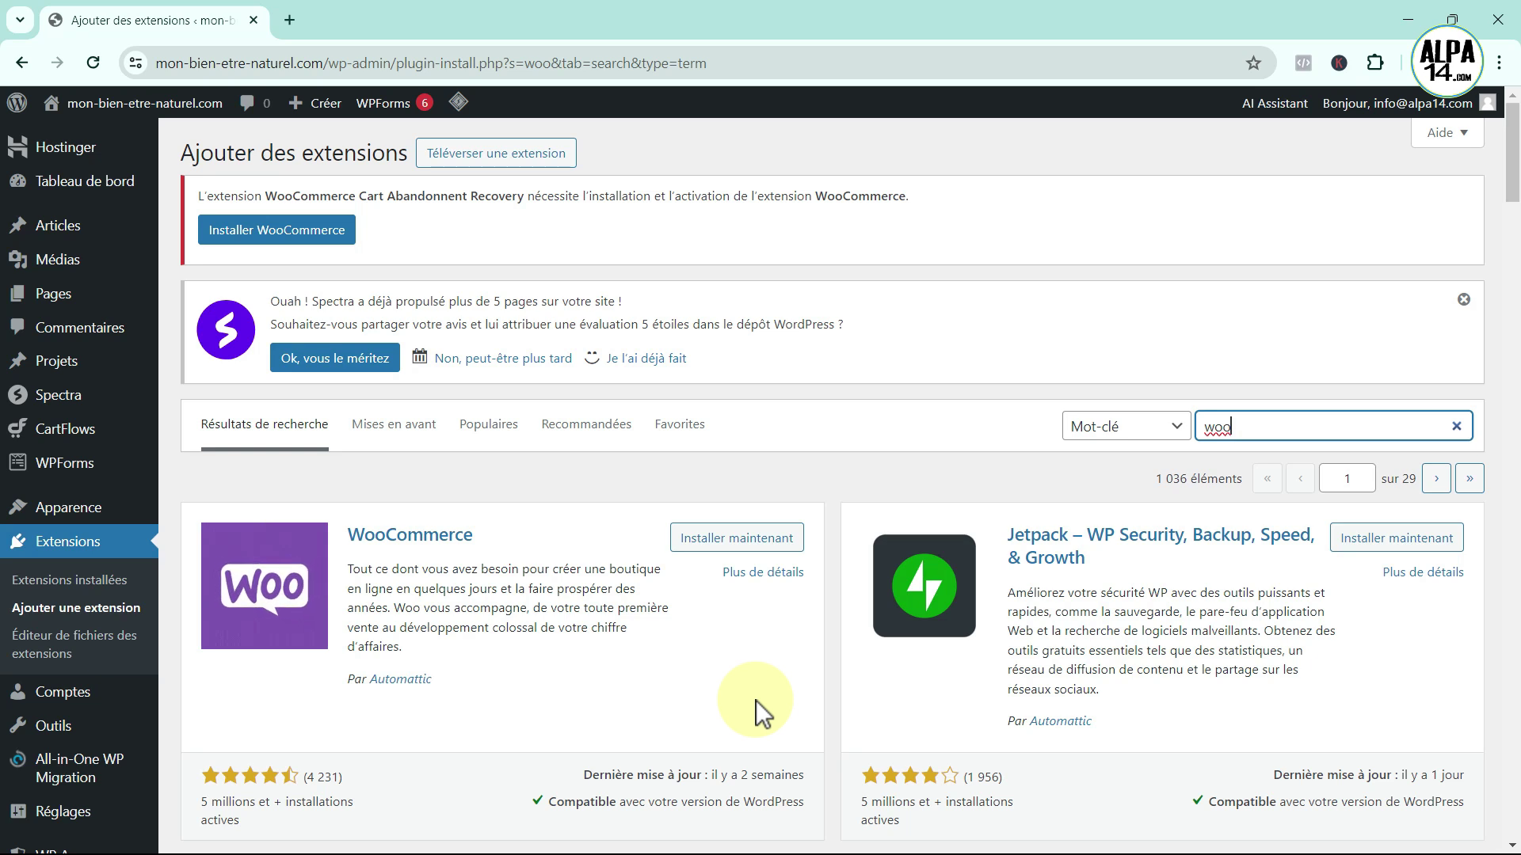
{"action": "left_click", "coordinate": [742, 543]}
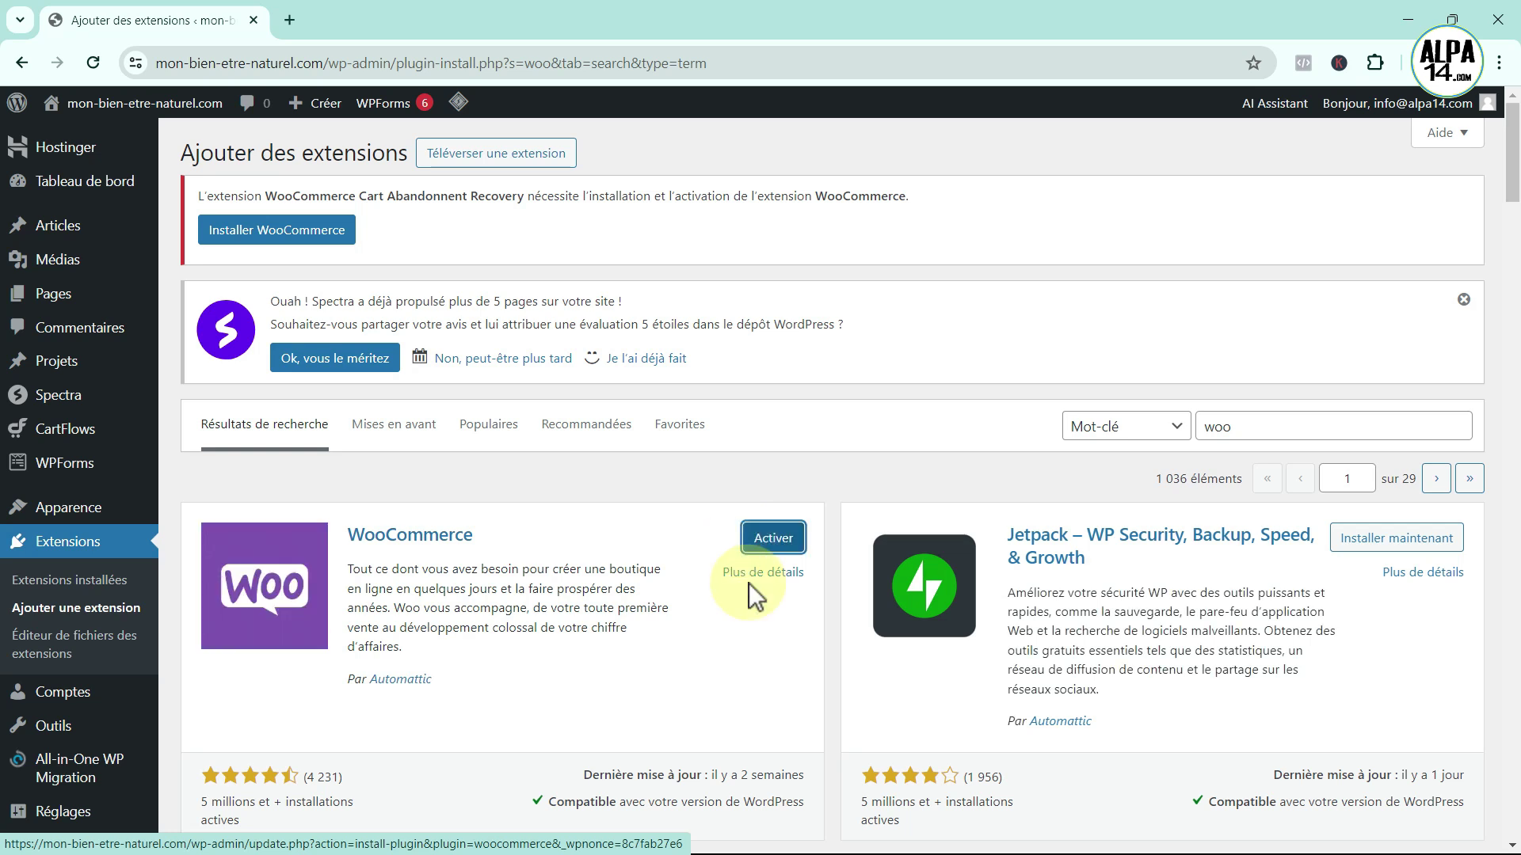
{"action": "left_click", "coordinate": [773, 539]}
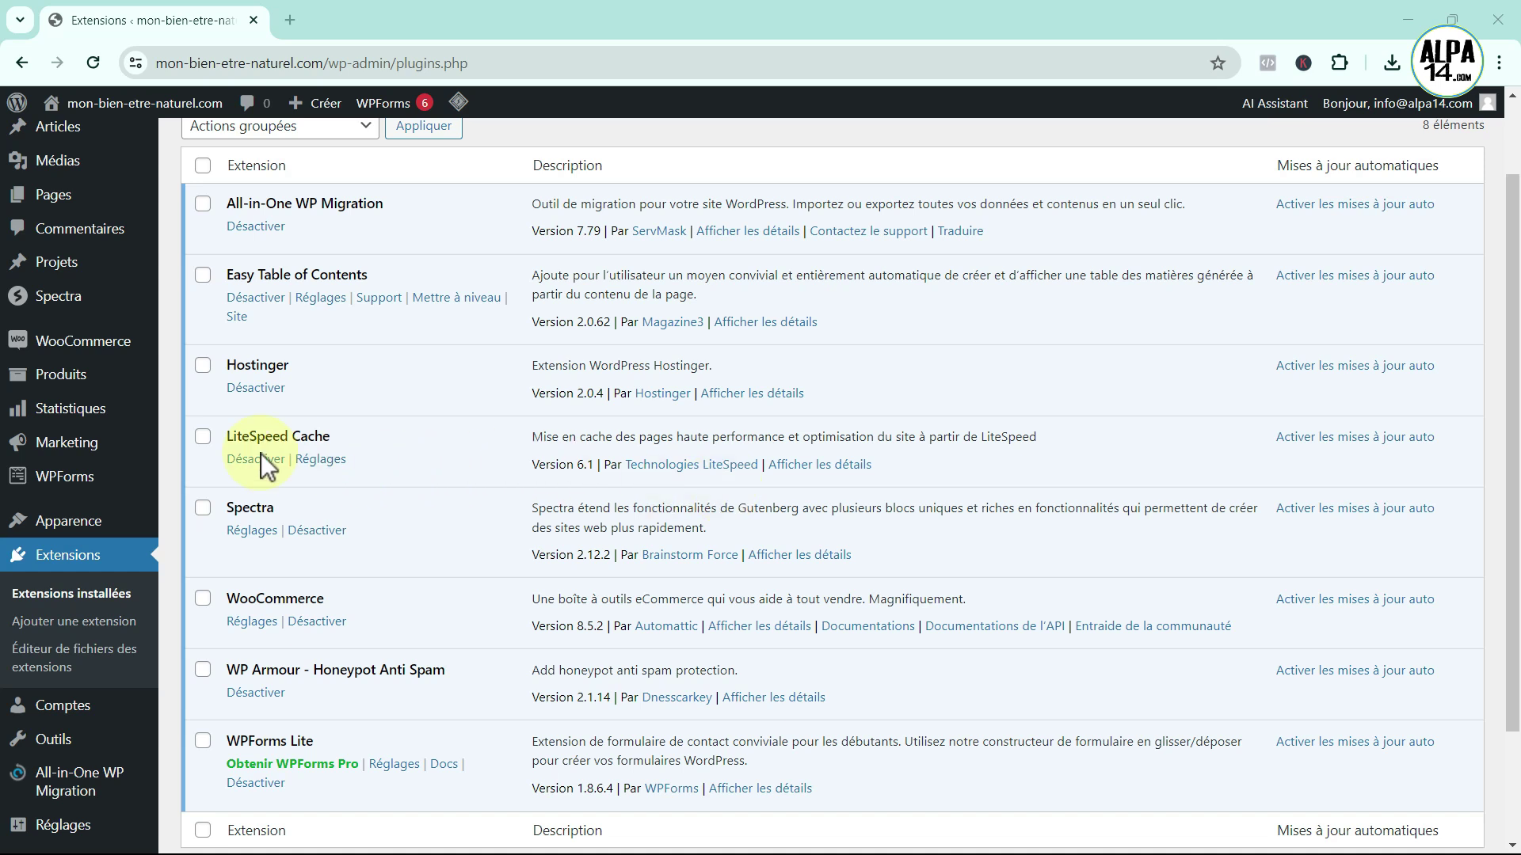
- Examine WooCommerce's general settings, including store address, selling and shipping locations, tax, promo codes and currency options
{"action": "mouse_move", "coordinate": [62, 355]}
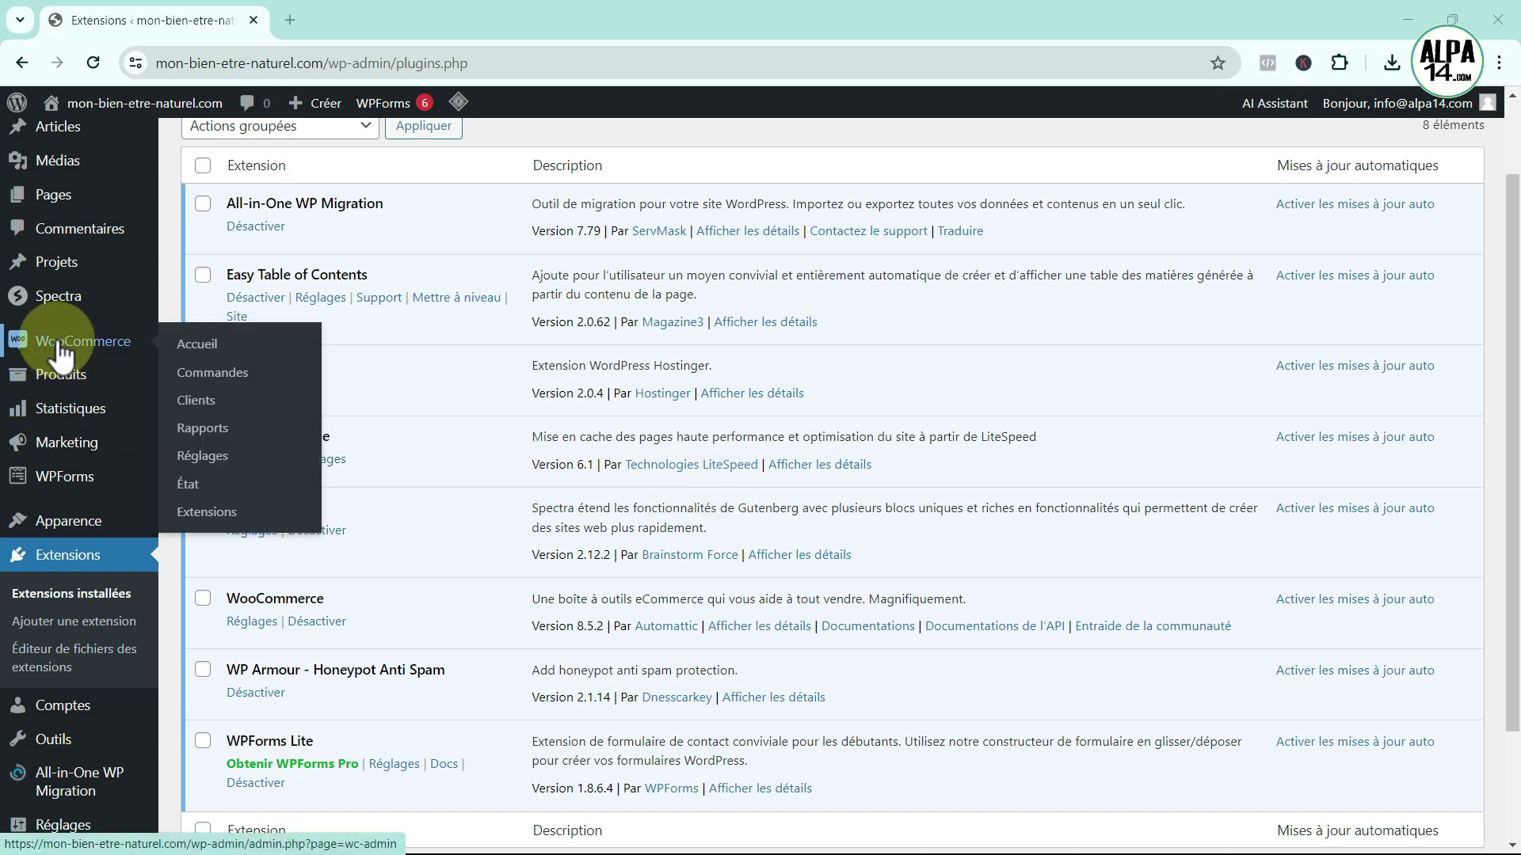
{"action": "left_click", "coordinate": [202, 458]}
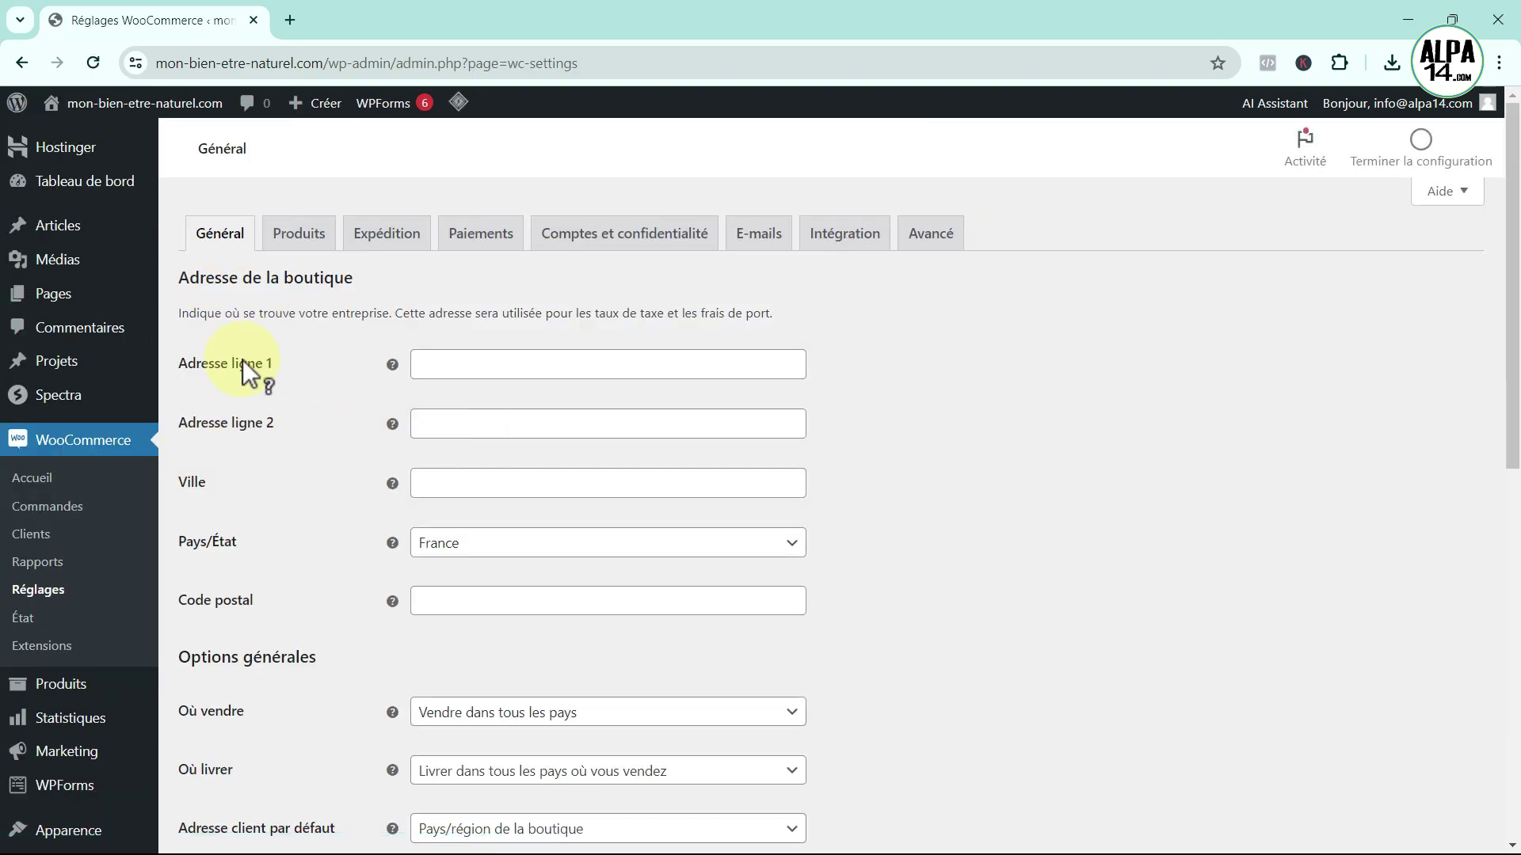
{"action": "scroll", "coordinate": [377, 453], "scroll_direction": "down", "scroll_amount": 4}
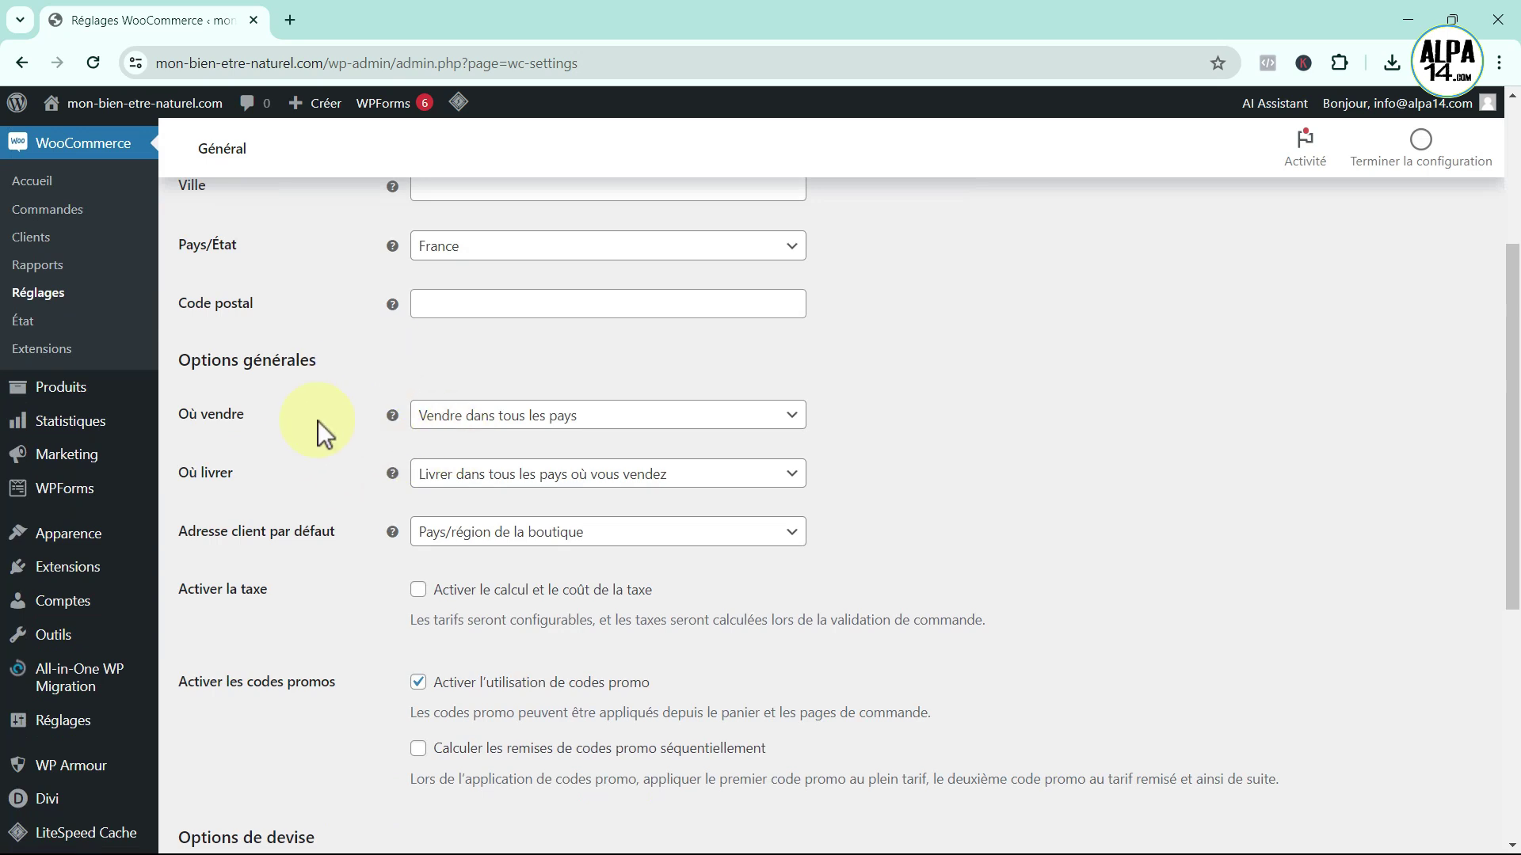
{"action": "scroll", "coordinate": [253, 365], "scroll_direction": "up", "scroll_amount": 2}
{"action": "scroll", "coordinate": [388, 480], "scroll_direction": "down", "scroll_amount": 2}
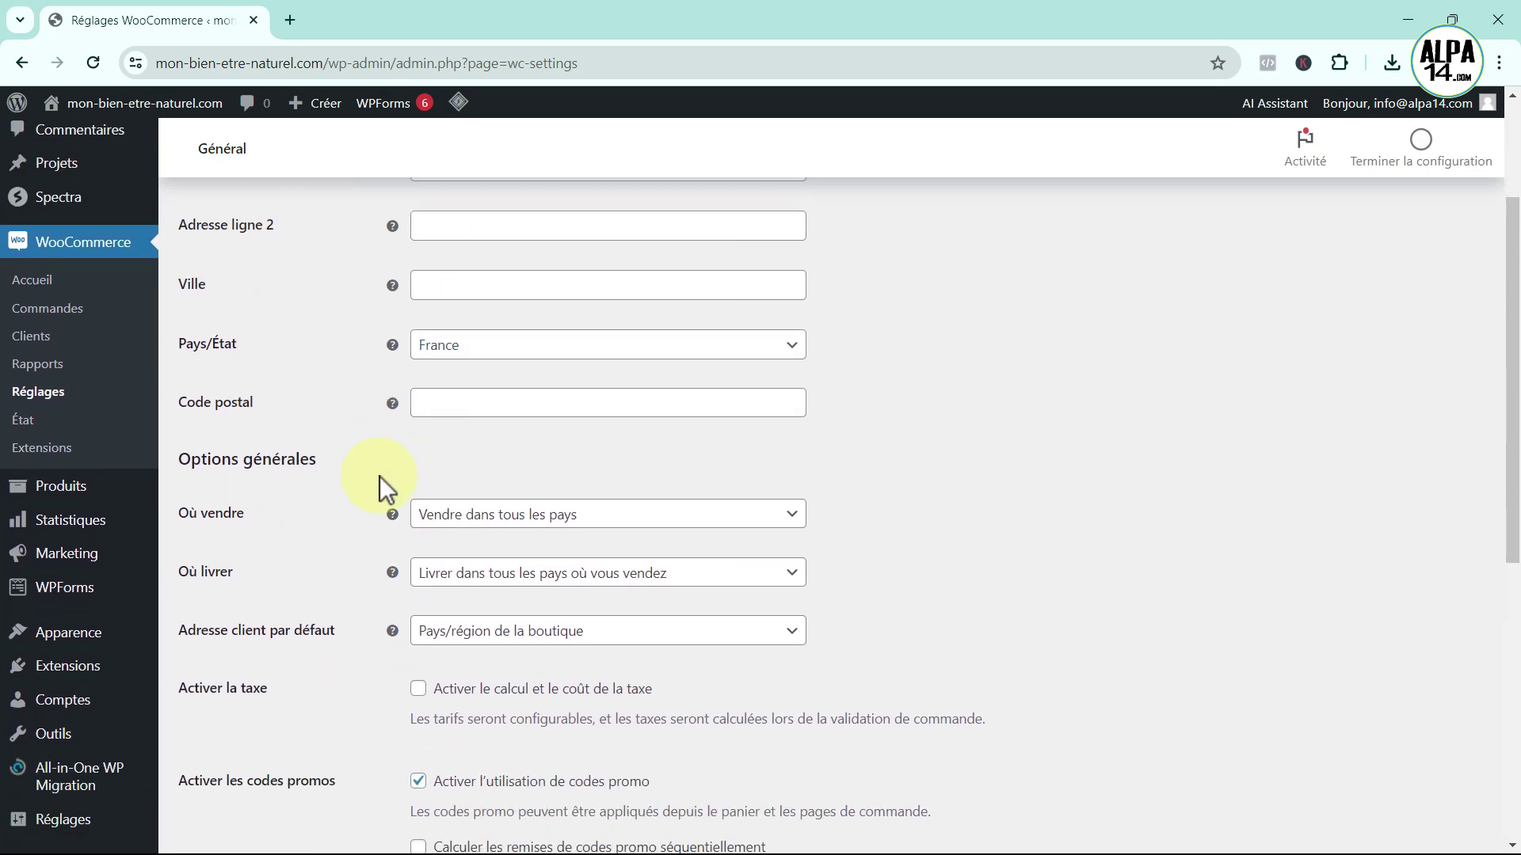
{"action": "scroll", "coordinate": [379, 477], "scroll_direction": "down", "scroll_amount": 2}
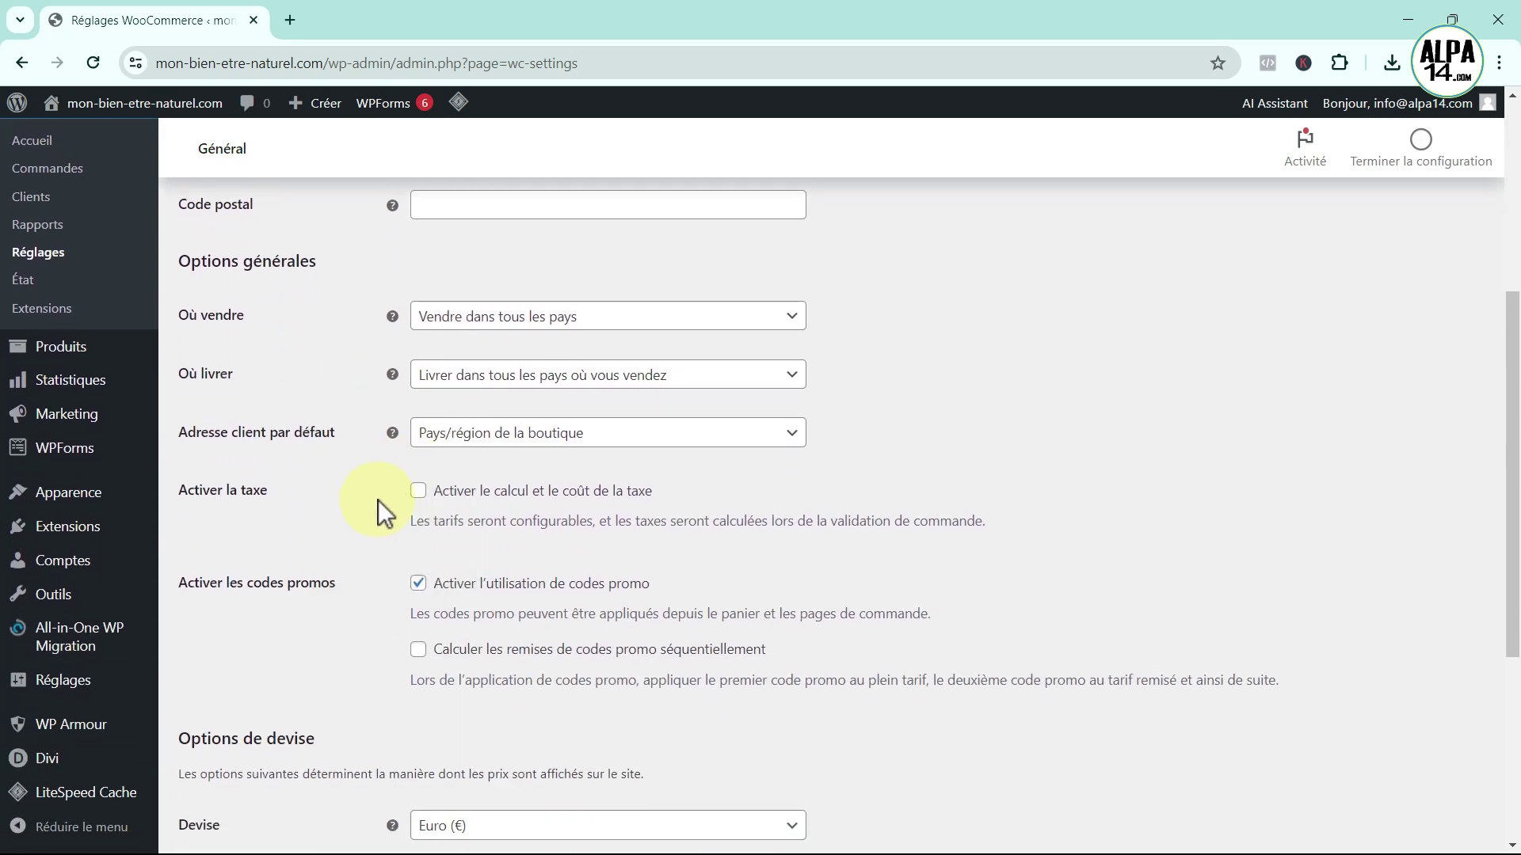
{"action": "scroll", "coordinate": [379, 500], "scroll_direction": "down", "scroll_amount": 2}
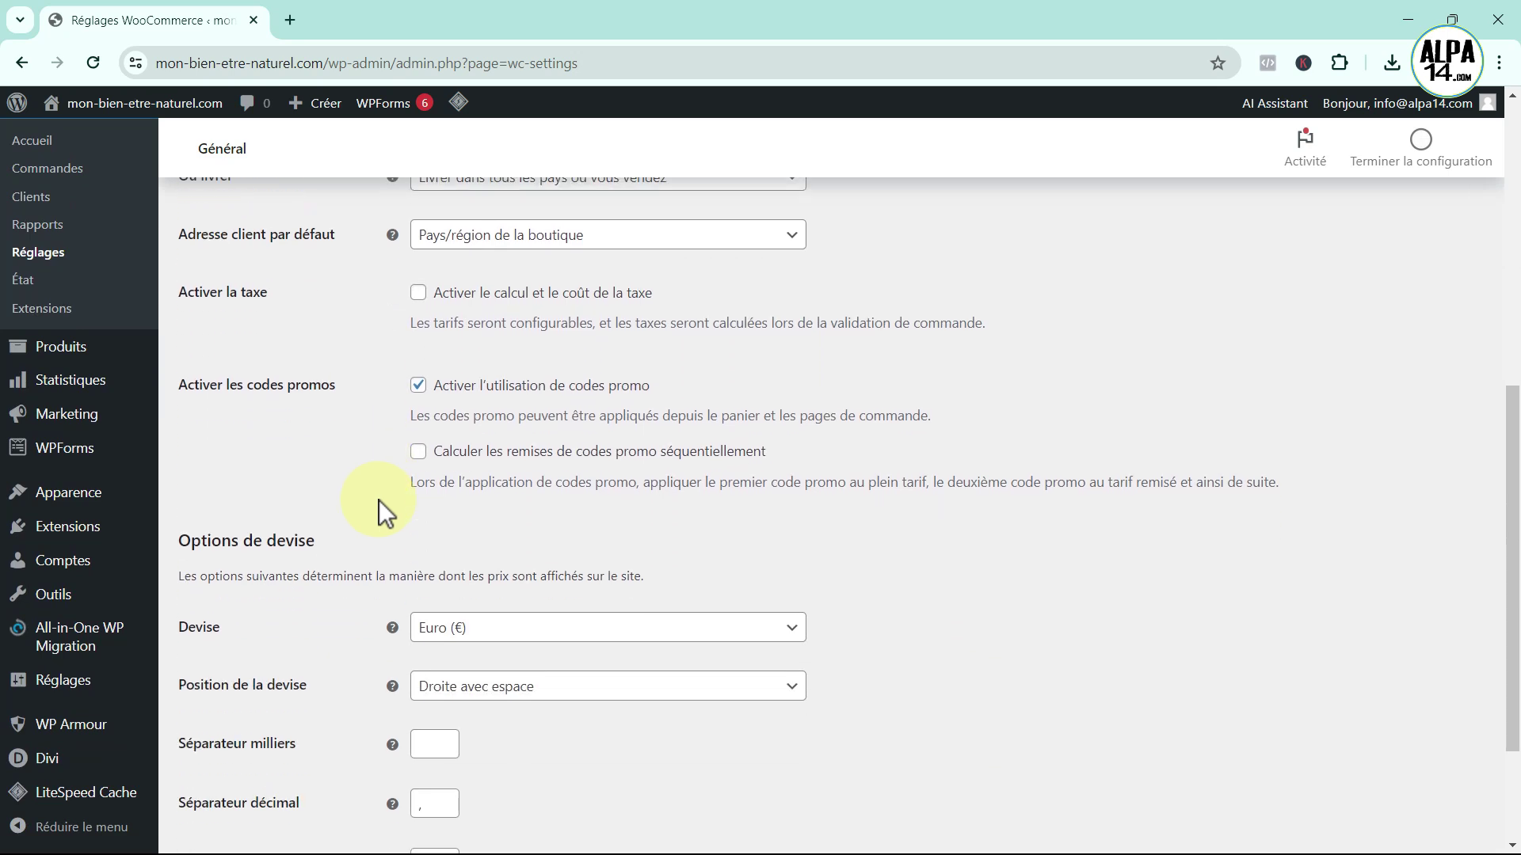
{"action": "scroll", "coordinate": [378, 500], "scroll_direction": "down", "scroll_amount": 1}
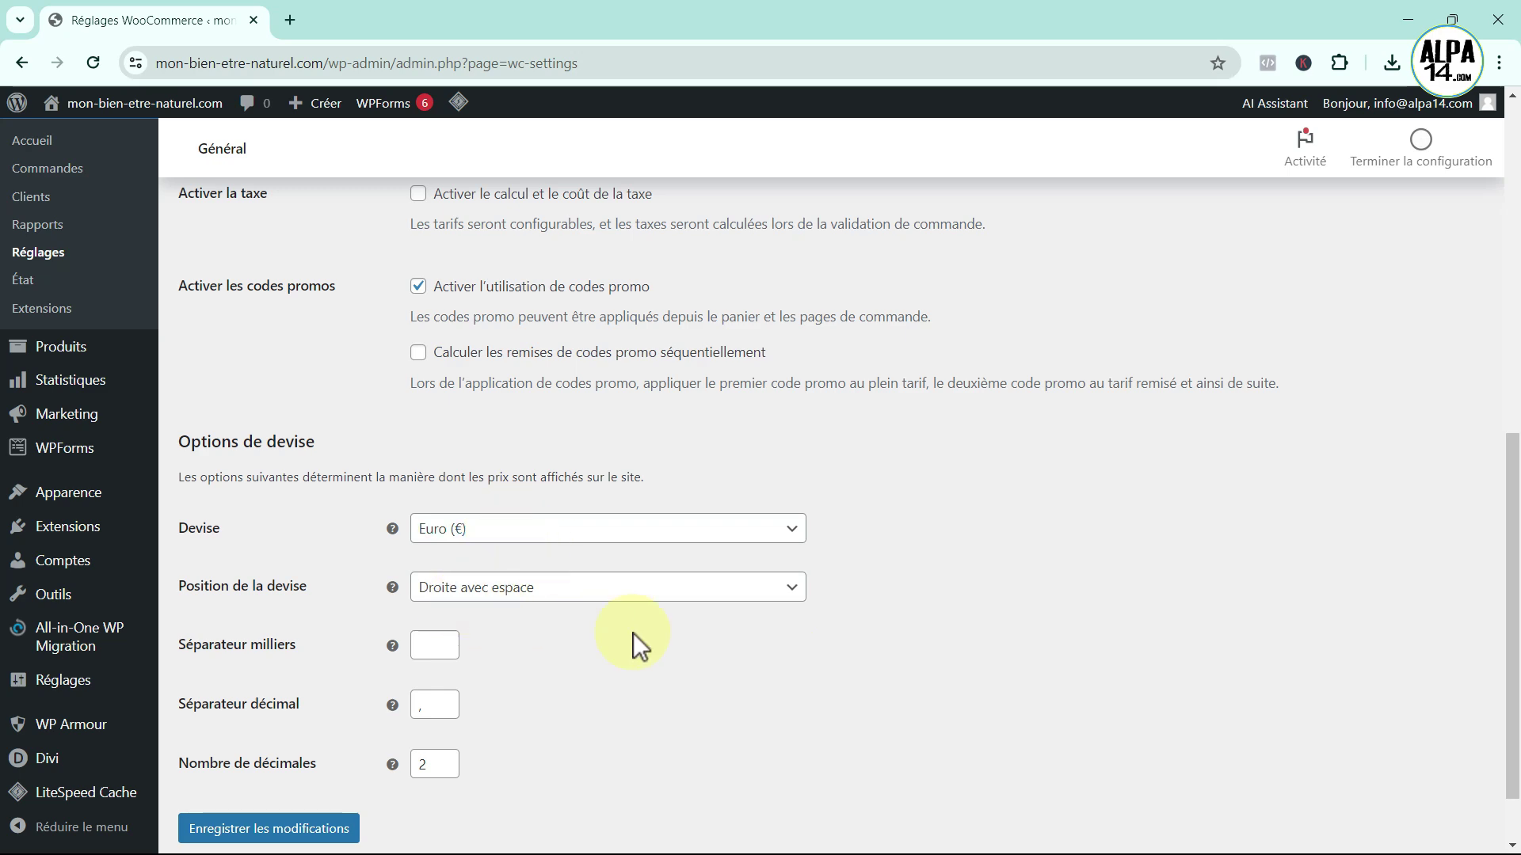
{"action": "scroll", "coordinate": [626, 637], "scroll_direction": "down", "scroll_amount": 1}
{"action": "scroll", "coordinate": [570, 717], "scroll_direction": "up", "scroll_amount": 4}
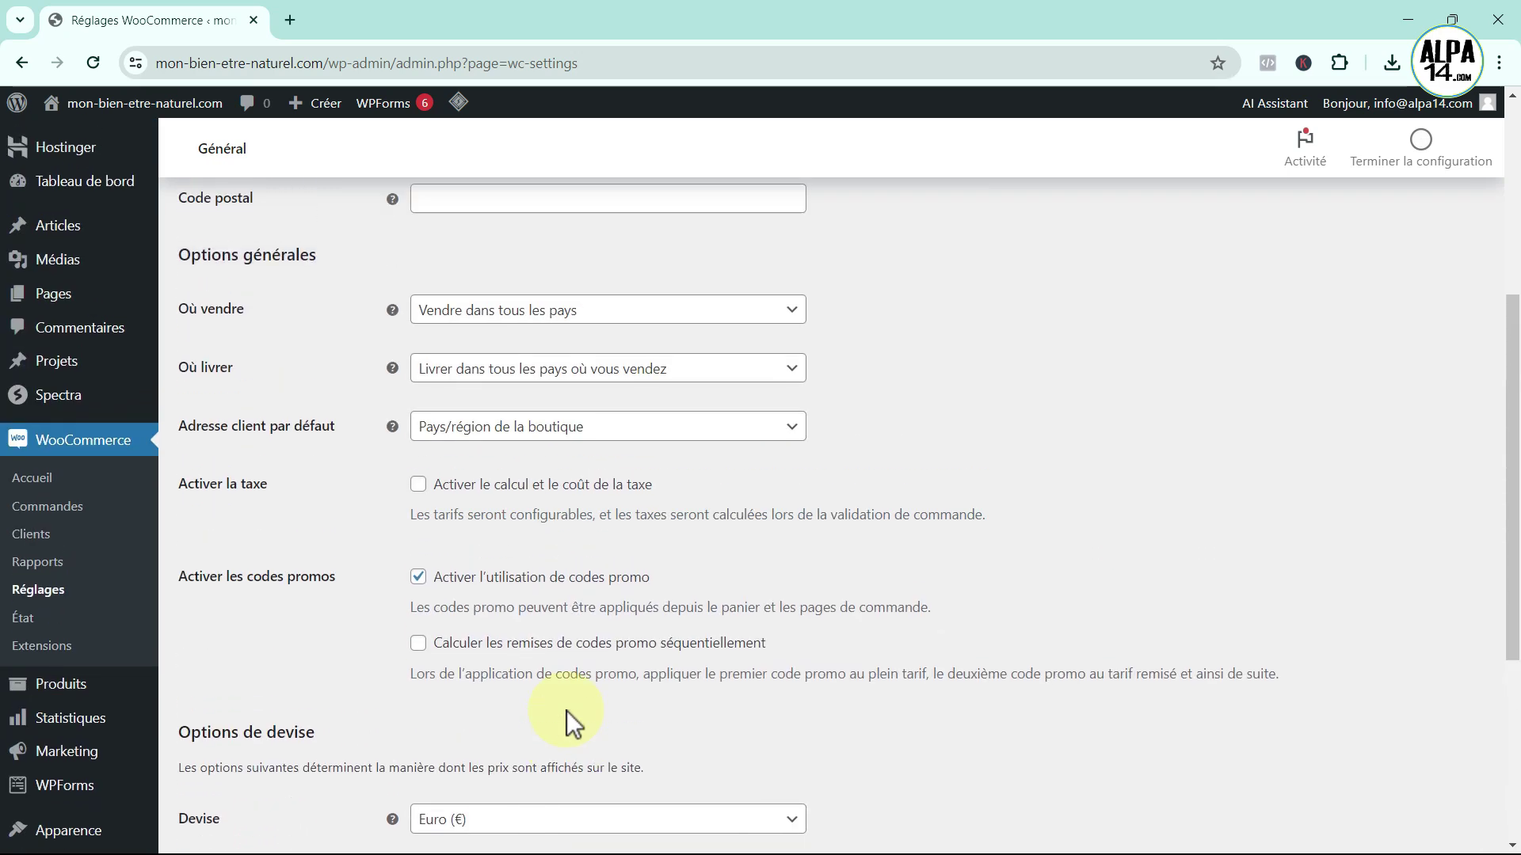
{"action": "scroll", "coordinate": [568, 713], "scroll_direction": "up", "scroll_amount": 5}
- Examine WooCommerce's product settings, including the shop page, add-to-cart behaviour, measurement units and reviews
{"action": "left_click", "coordinate": [290, 224]}
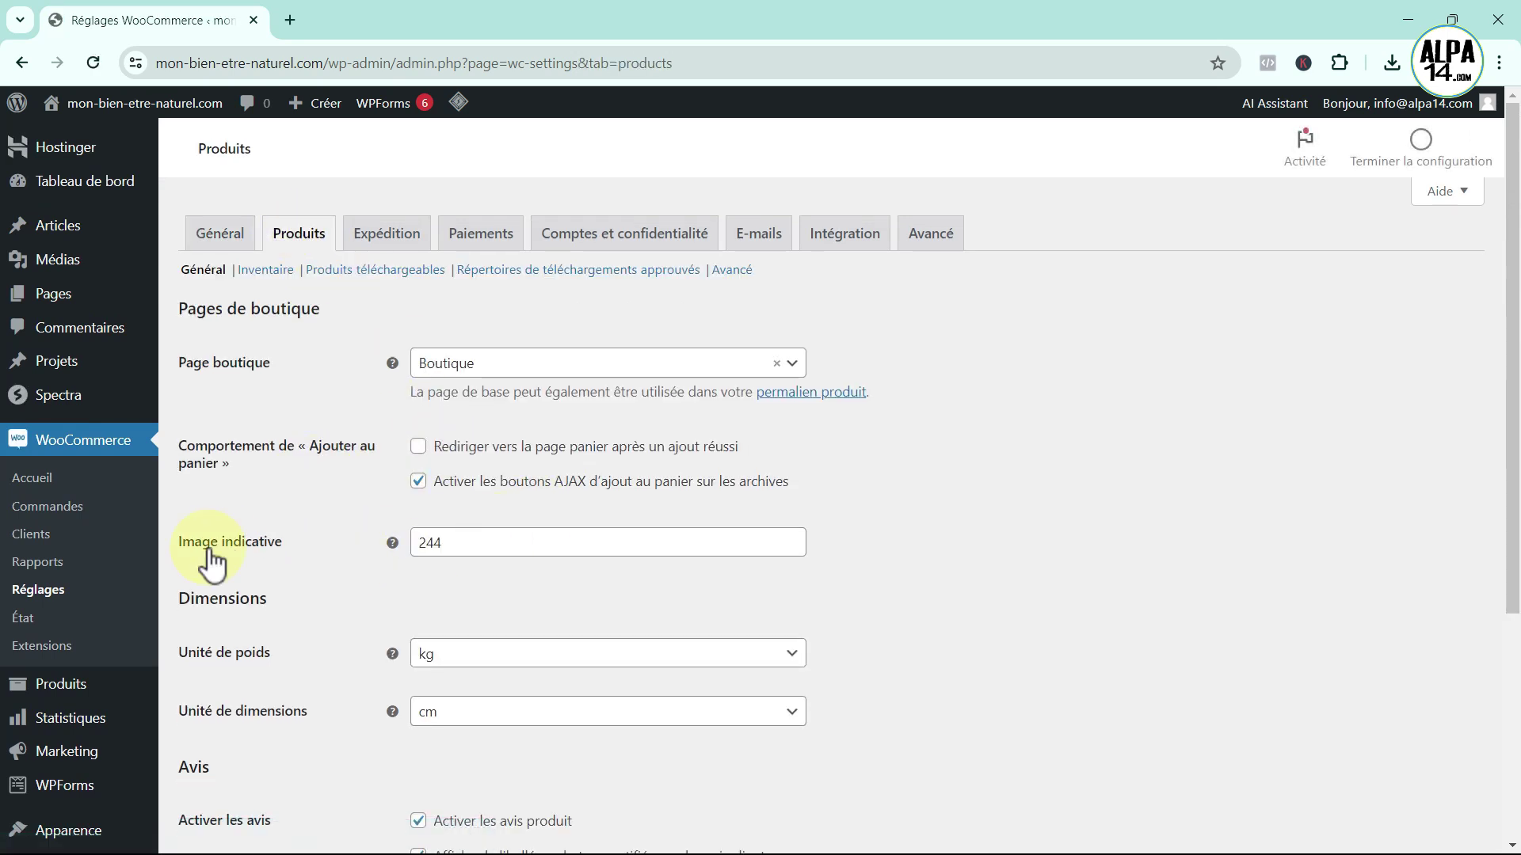
{"action": "scroll", "coordinate": [491, 574], "scroll_direction": "down", "scroll_amount": 2}
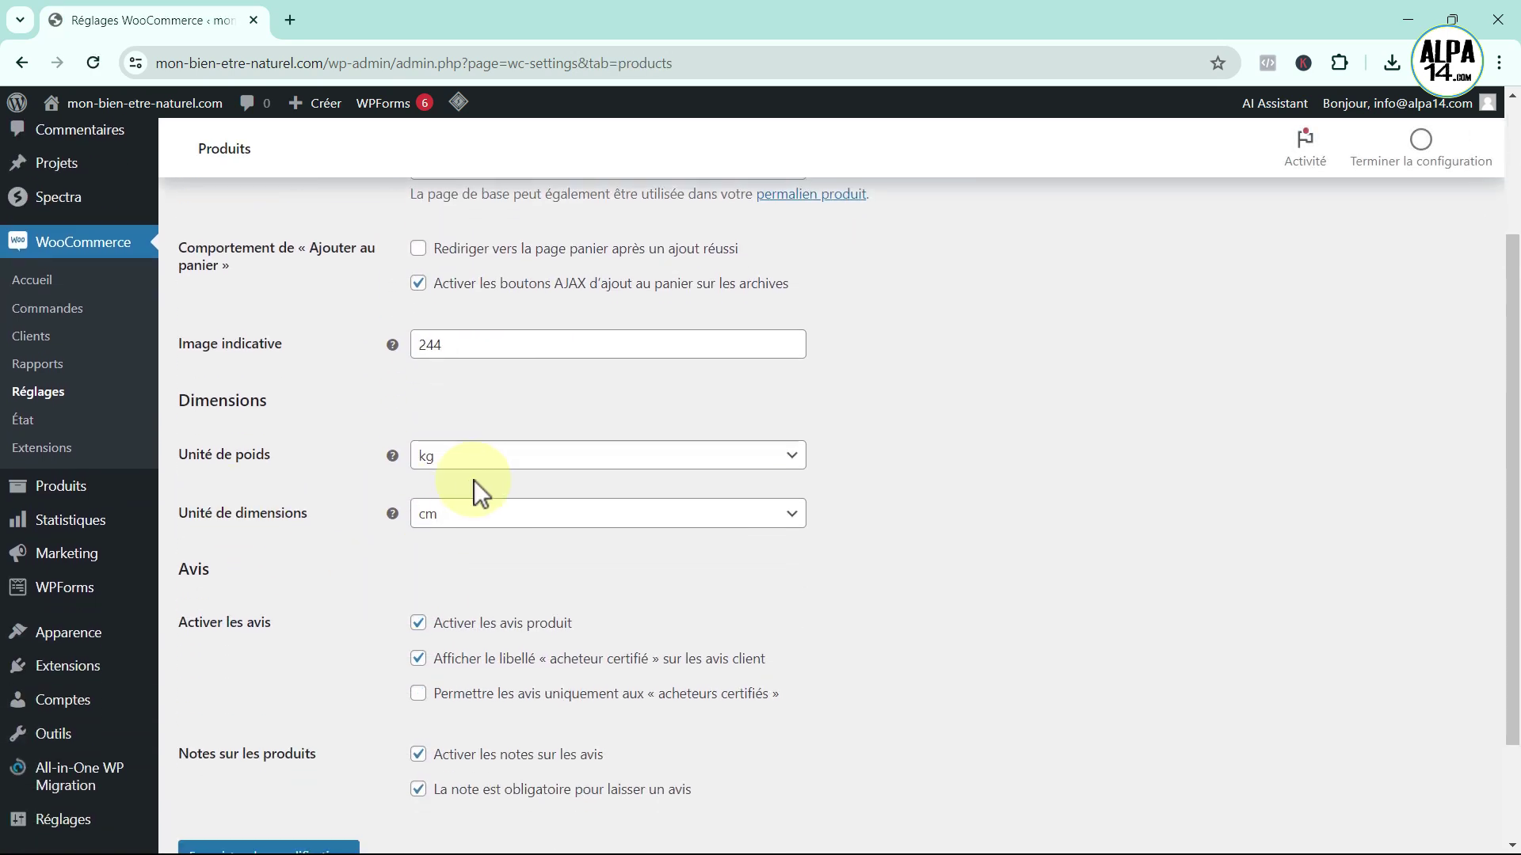
{"action": "scroll", "coordinate": [575, 587], "scroll_direction": "down", "scroll_amount": 2}
{"action": "scroll", "coordinate": [402, 653], "scroll_direction": "up", "scroll_amount": 1}
{"action": "scroll", "coordinate": [510, 696], "scroll_direction": "up", "scroll_amount": 3}
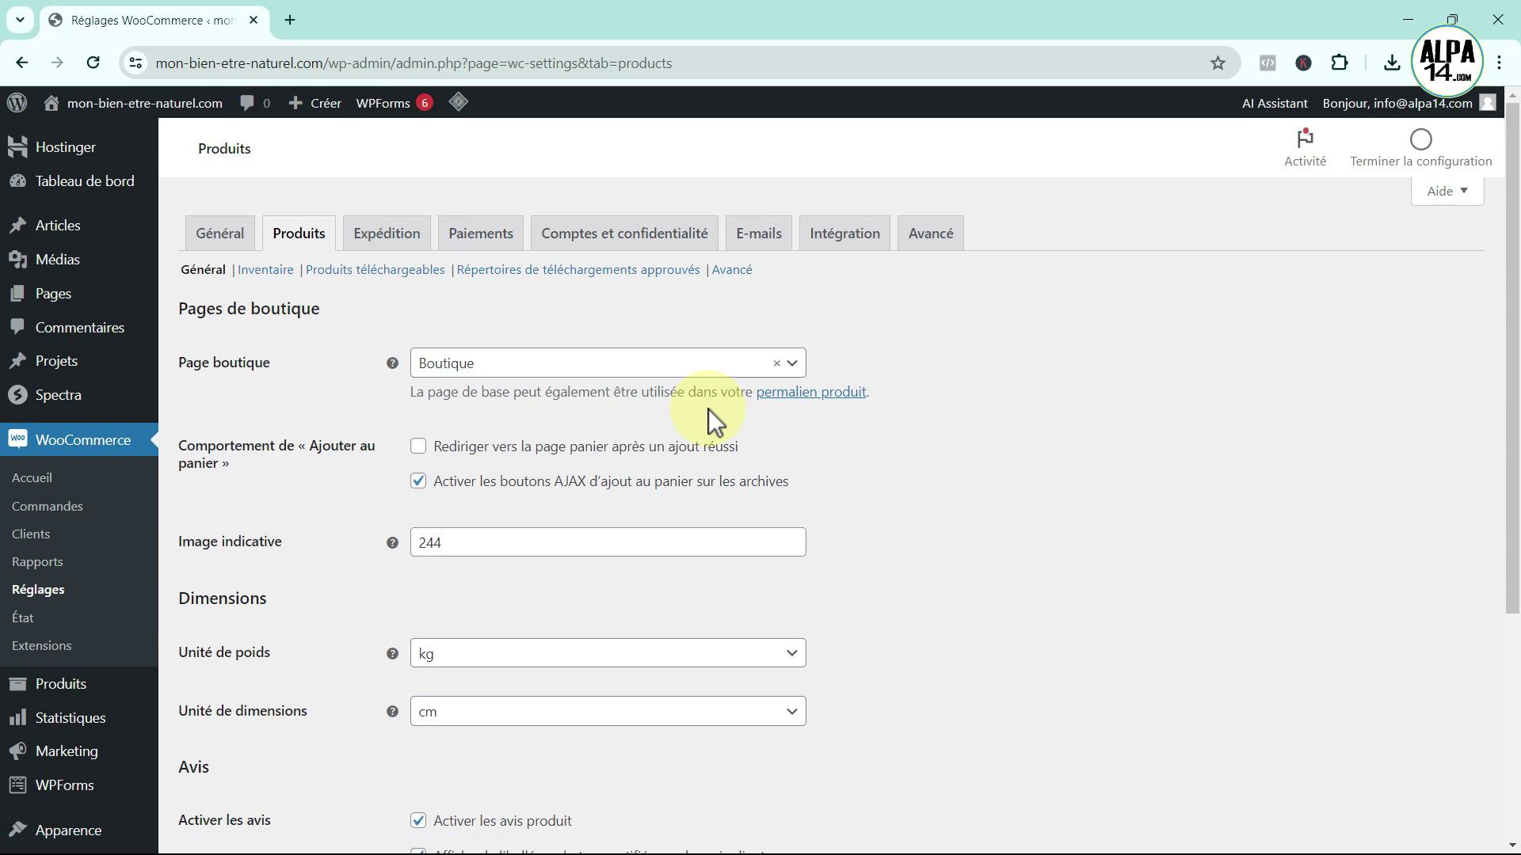
- Upload all HempBalm, HempGummies, HydroPro and Platinum .webp images from the "liv produits" folder to the media library
{"action": "mouse_move", "coordinate": [87, 698]}
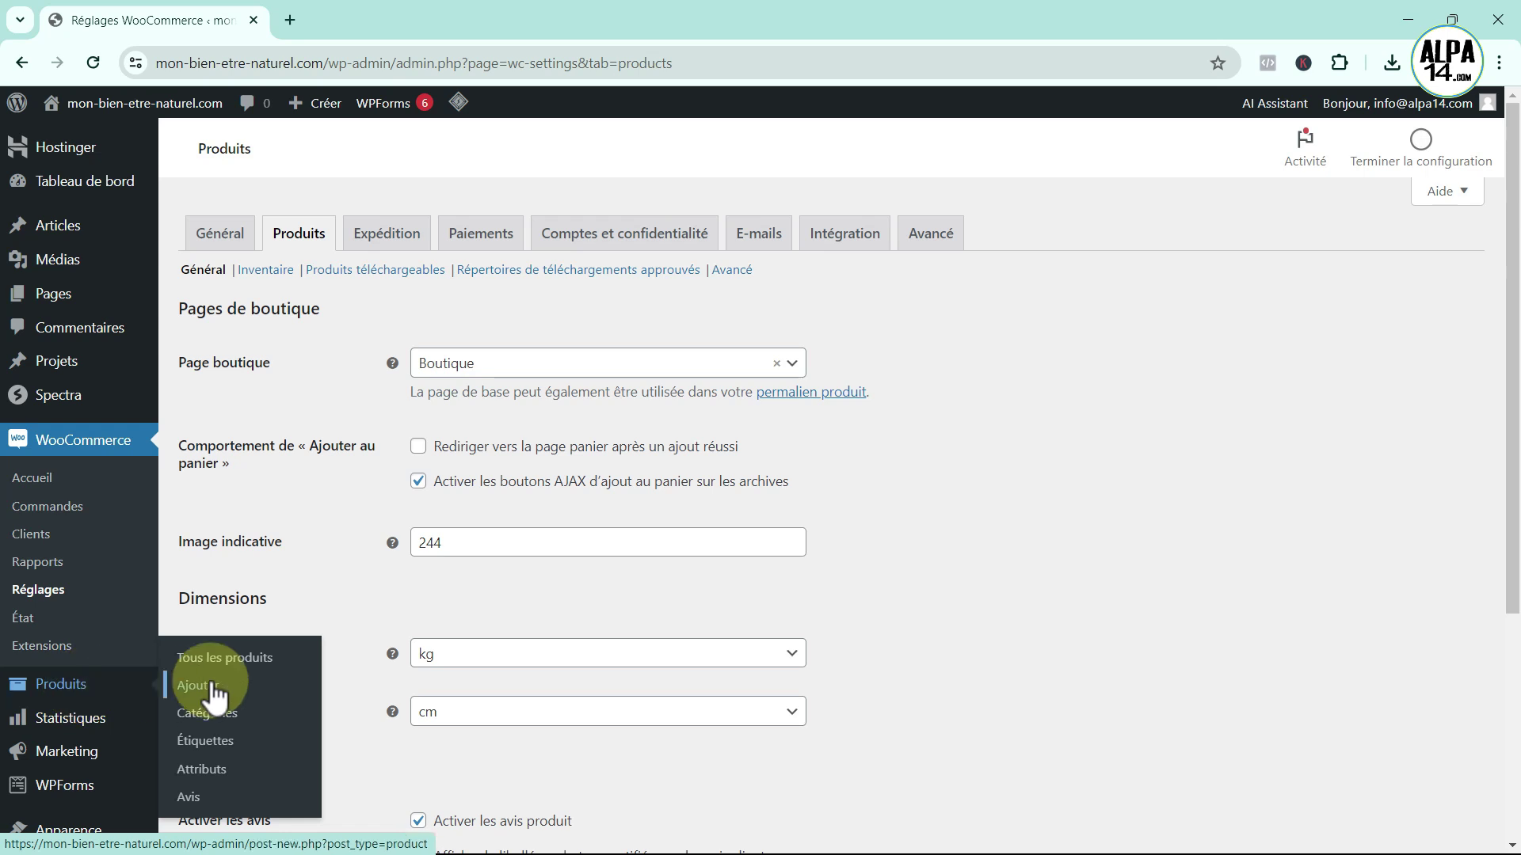
{"action": "mouse_move", "coordinate": [36, 265]}
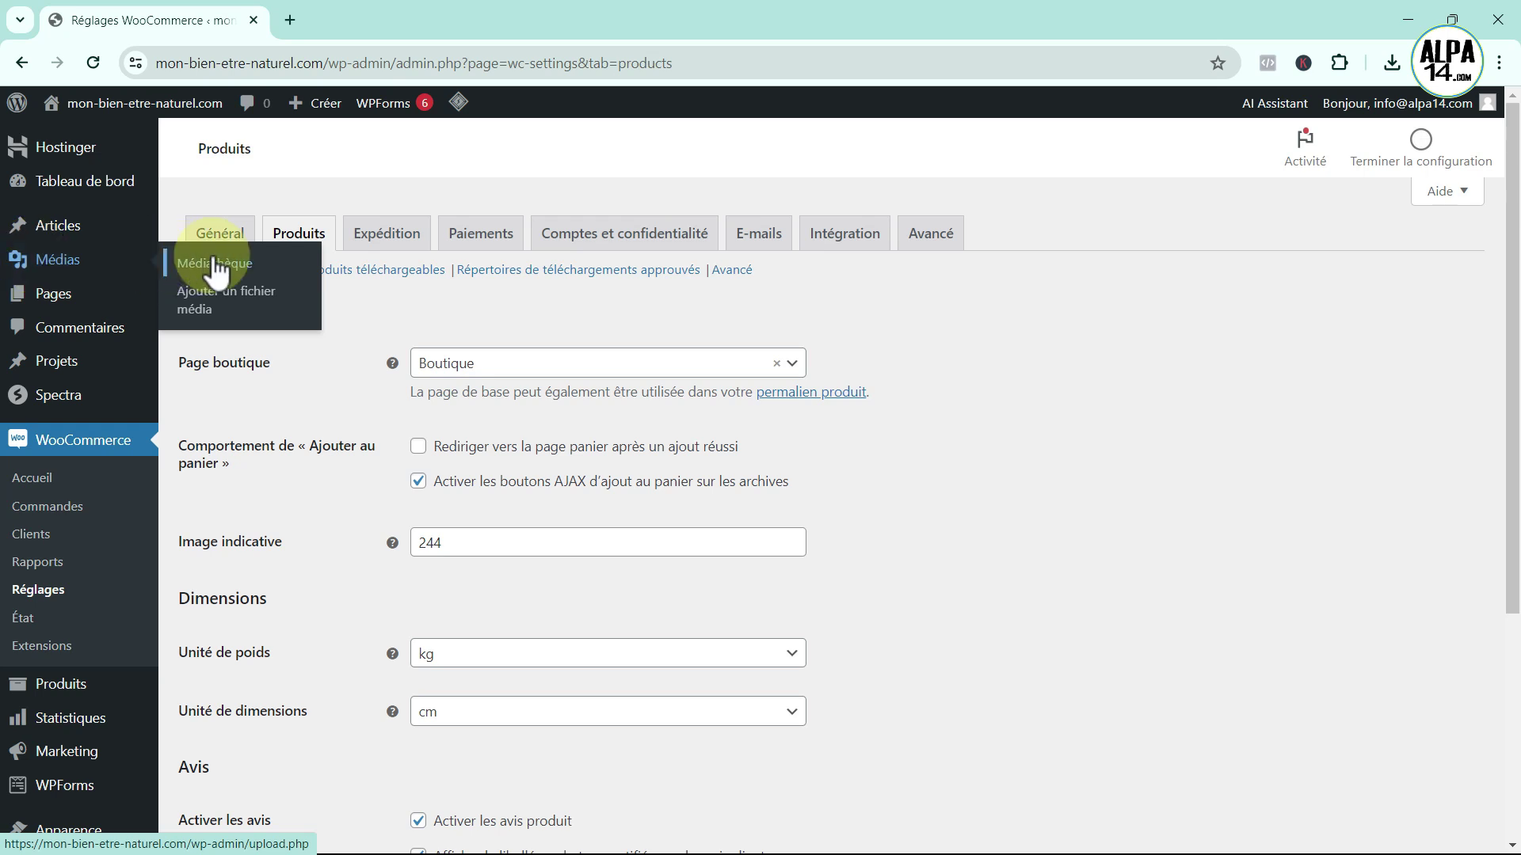
{"action": "left_click", "coordinate": [216, 309]}
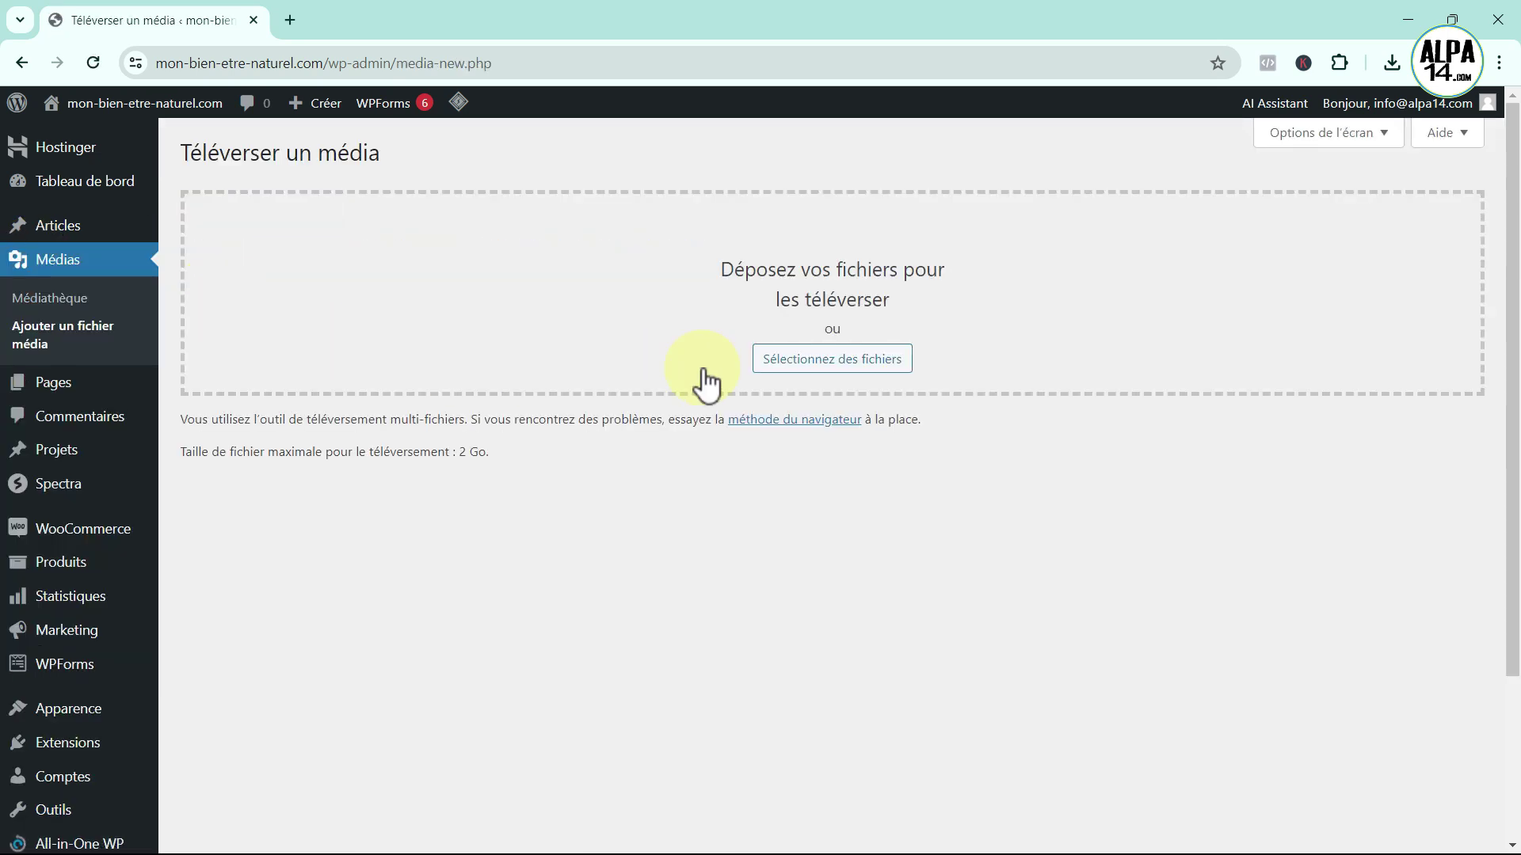
{"action": "left_click", "coordinate": [810, 357]}
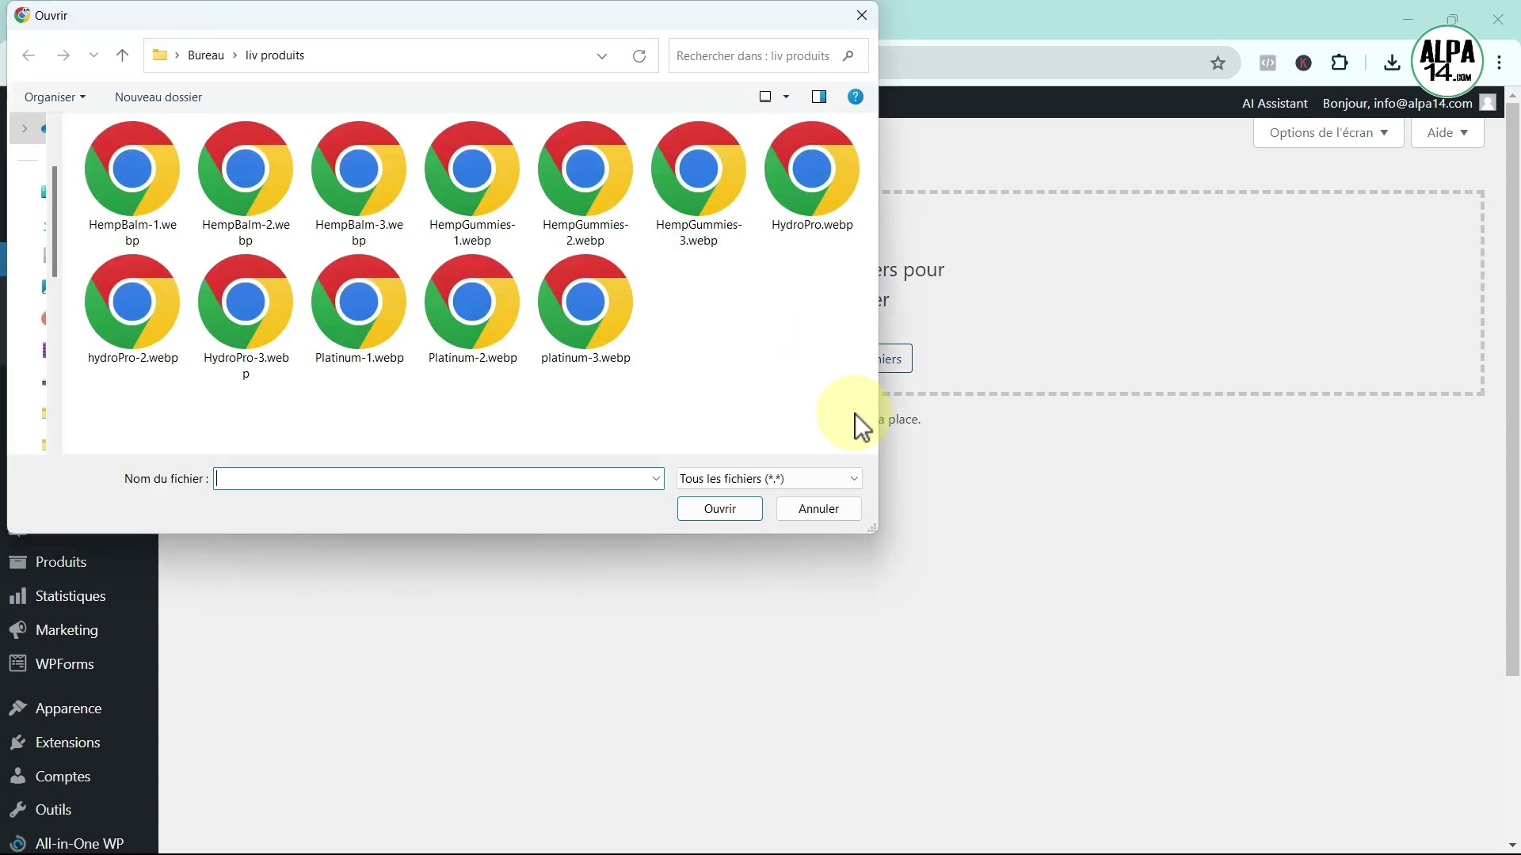
{"action": "left_click_drag", "start_coordinate": [859, 417], "coordinate": [127, 168]}
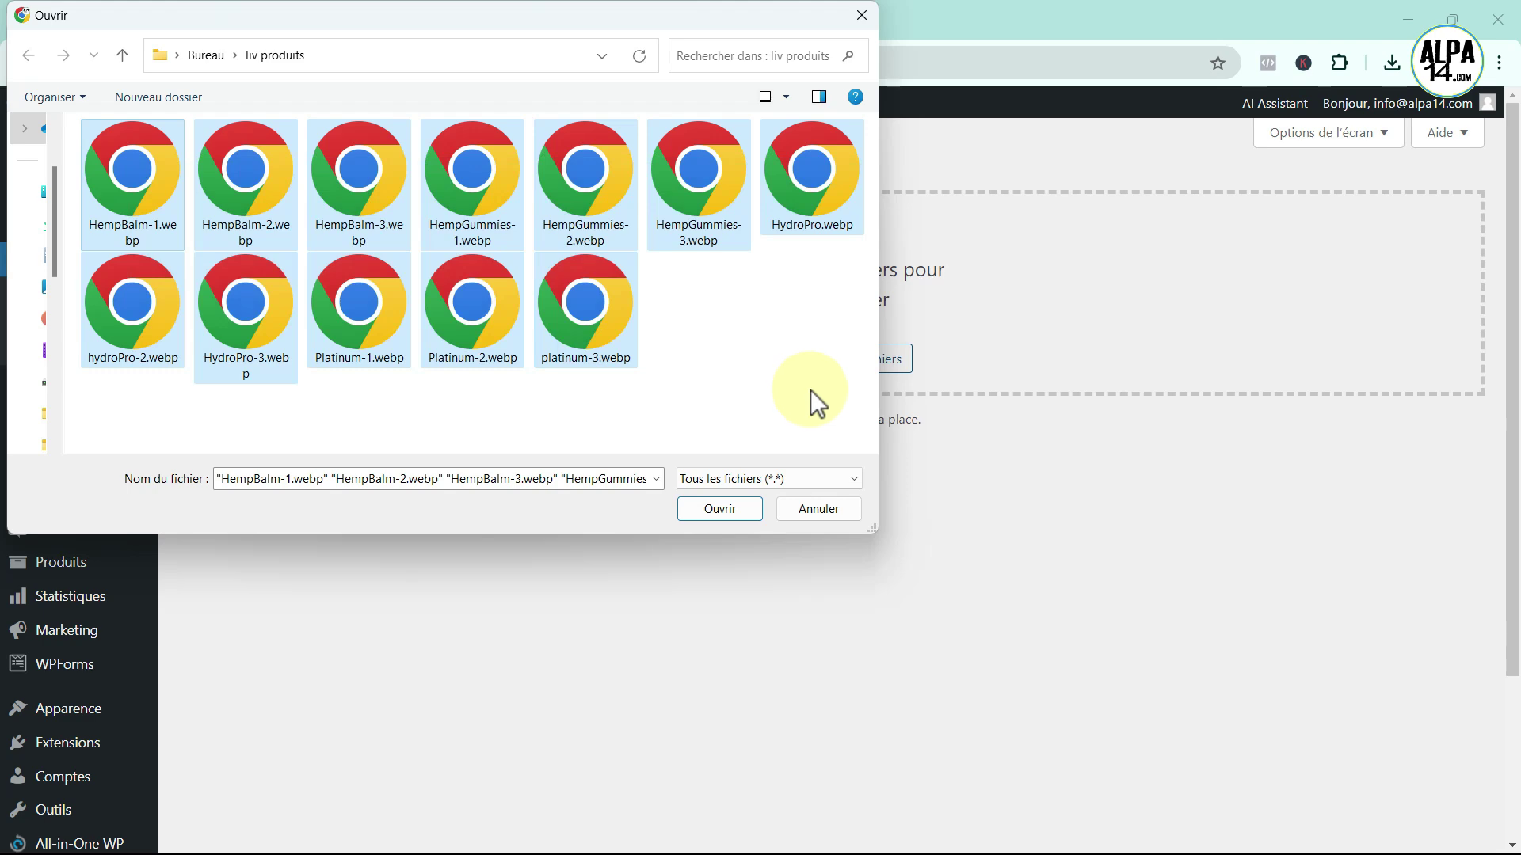
{"action": "left_click", "coordinate": [721, 511]}
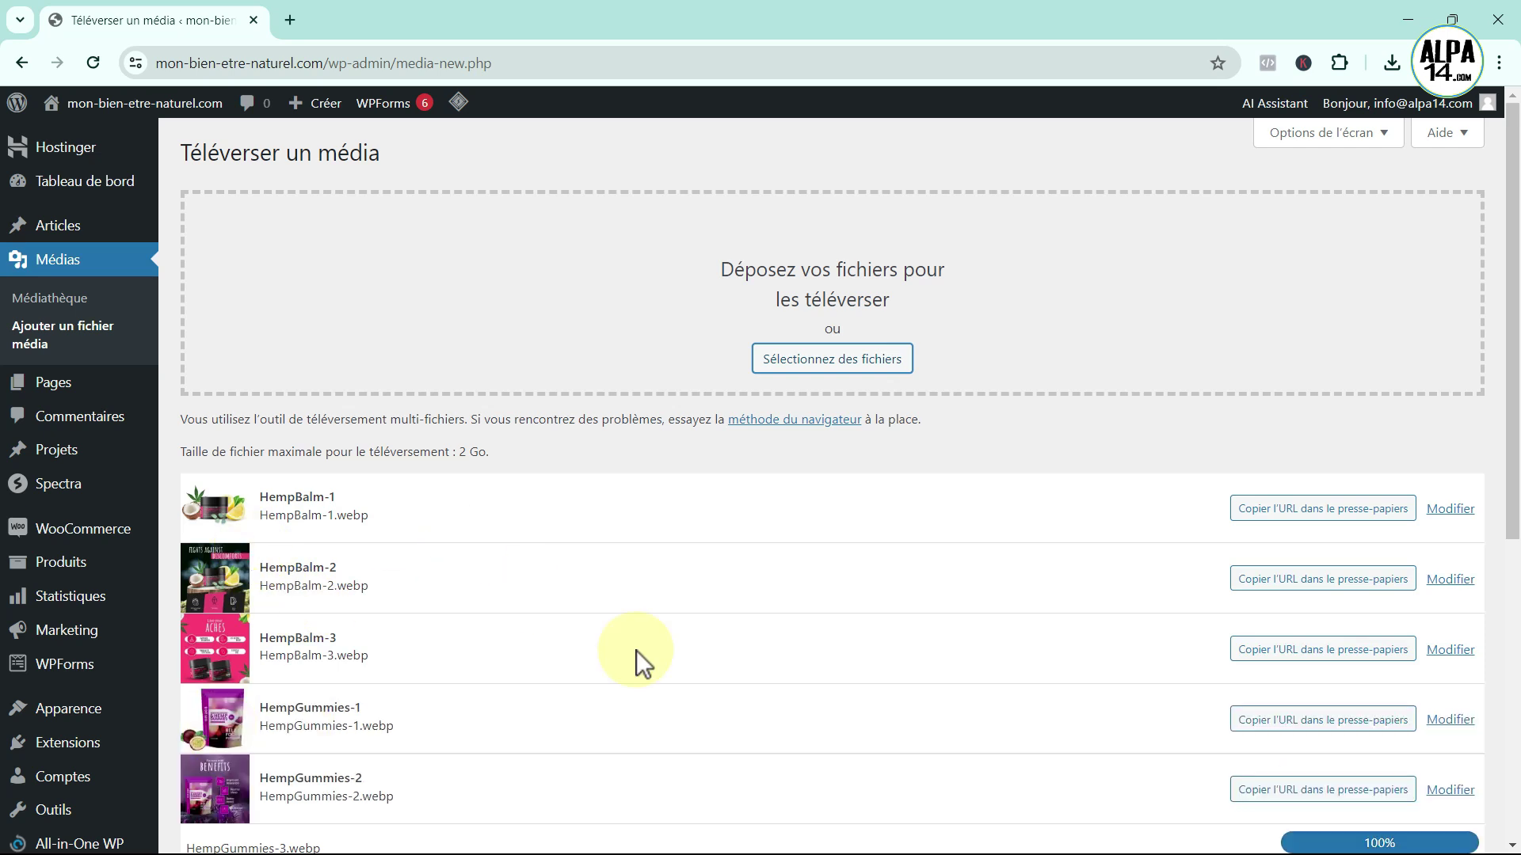
{"action": "scroll", "coordinate": [635, 649], "scroll_direction": "down", "scroll_amount": 4}
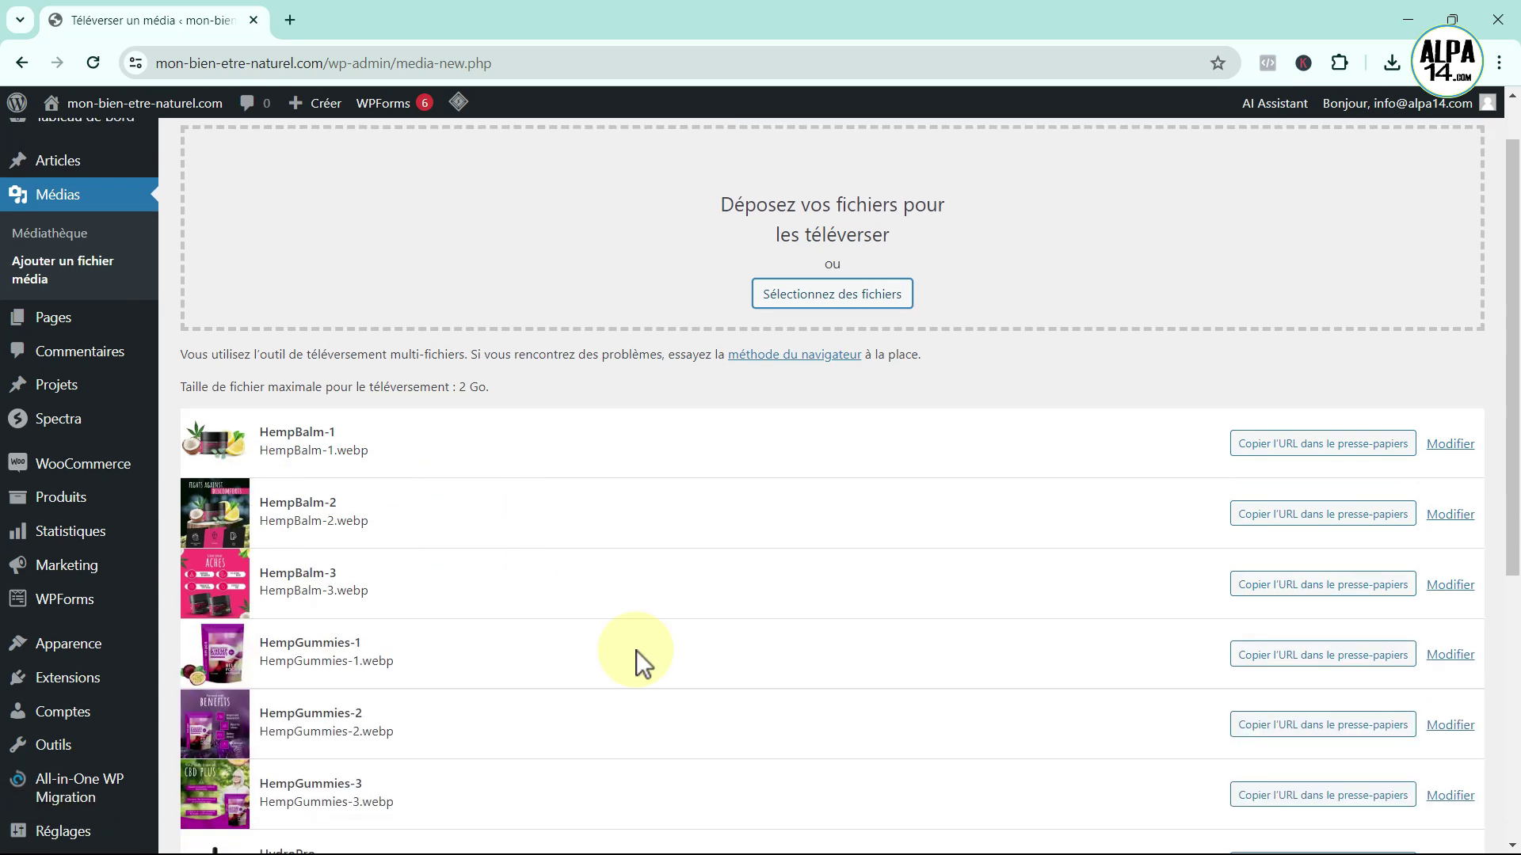
{"action": "scroll", "coordinate": [635, 649], "scroll_direction": "down", "scroll_amount": 2}
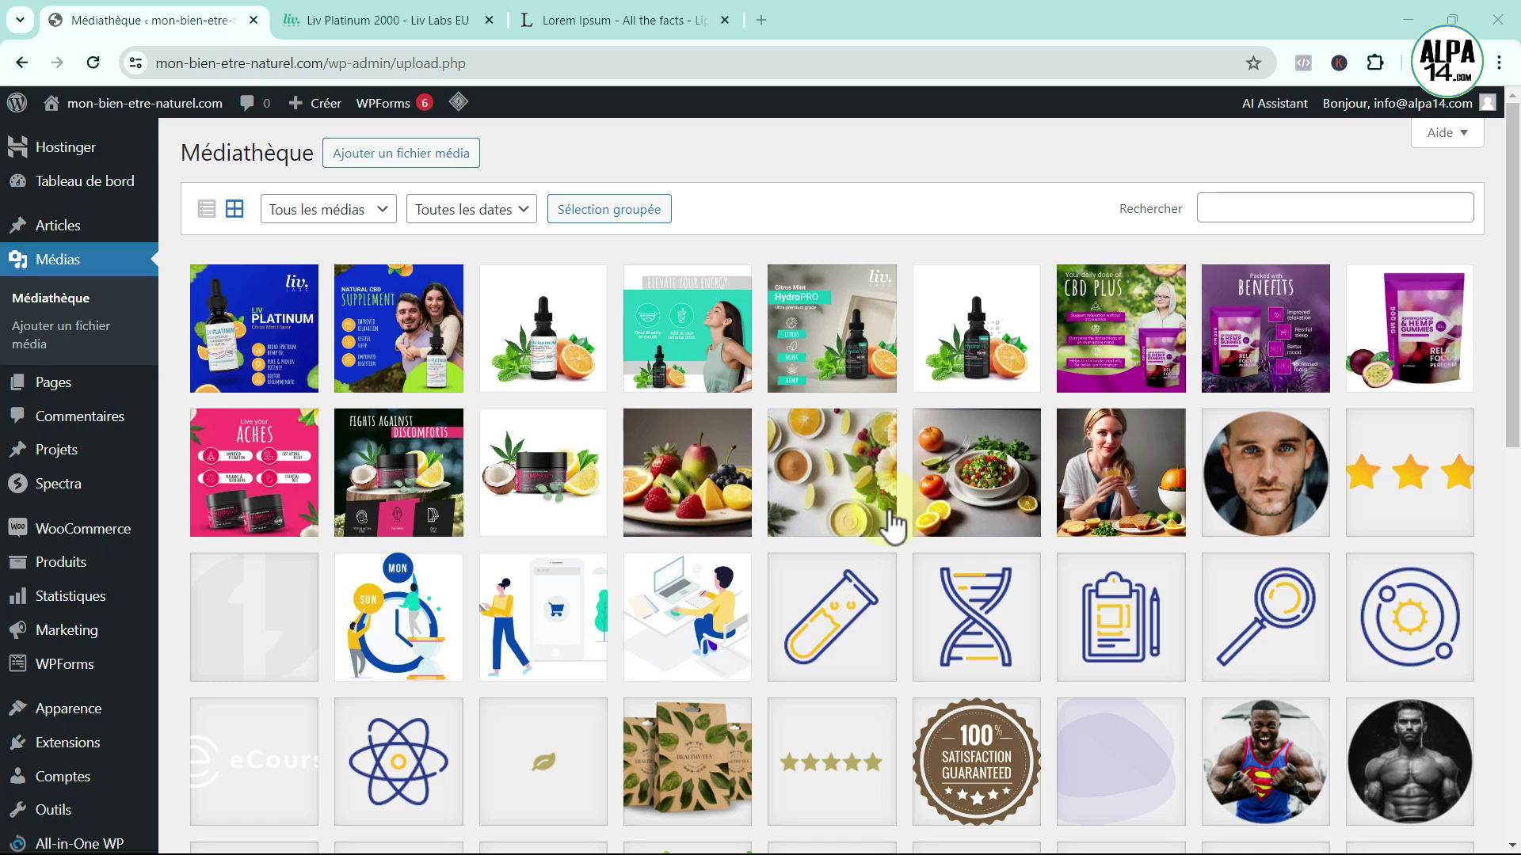
- Check the web address and prices on the Liv Platinum 2000 product page at Liv Labs
{"action": "left_click", "coordinate": [341, 21]}
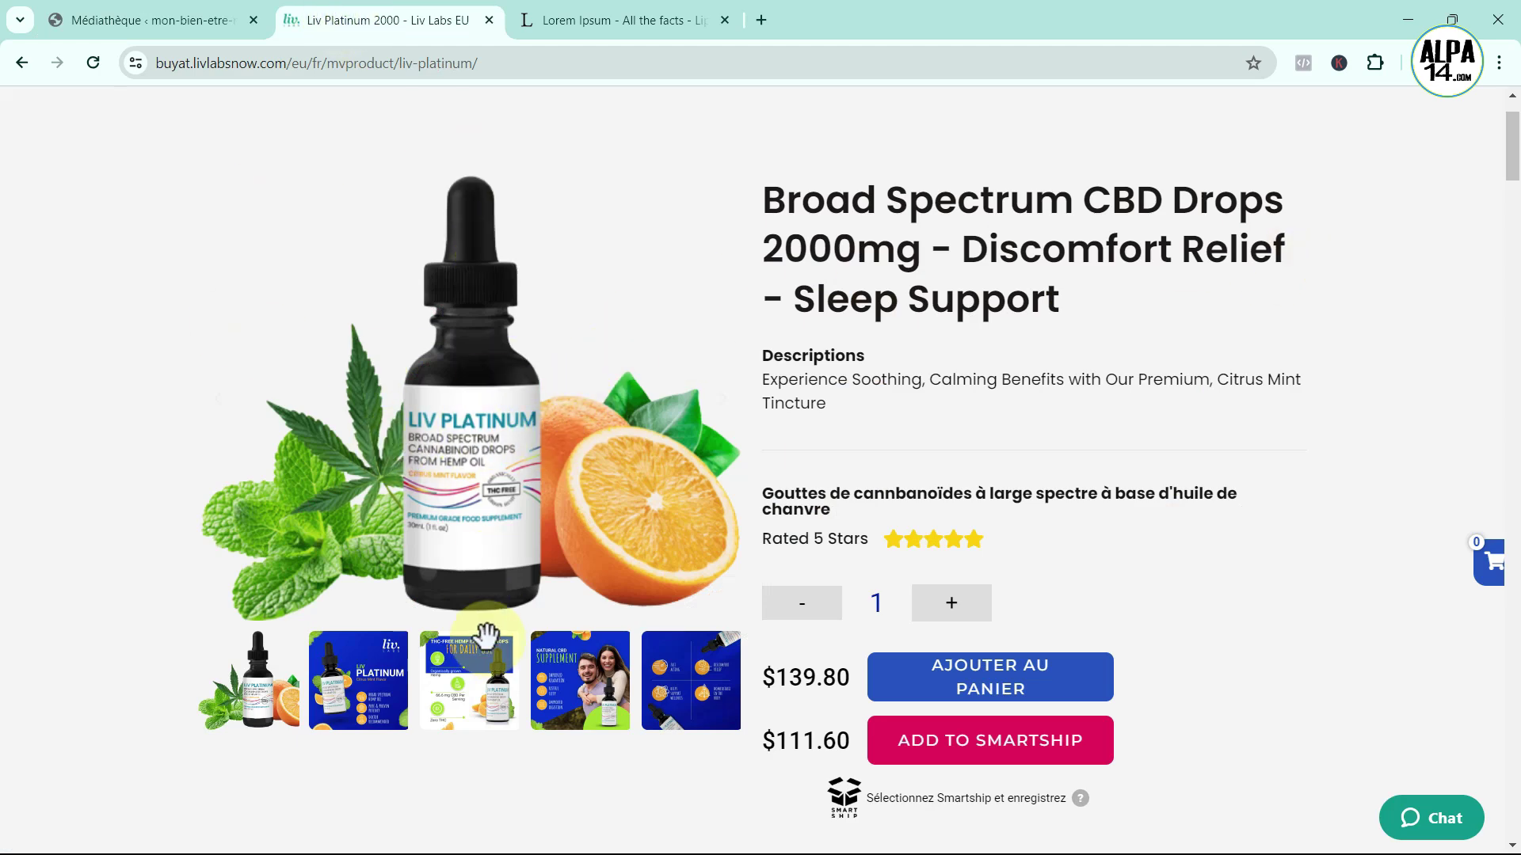
{"action": "left_click", "coordinate": [495, 63]}
{"action": "left_click_drag", "start_coordinate": [495, 63], "coordinate": [136, 82]}
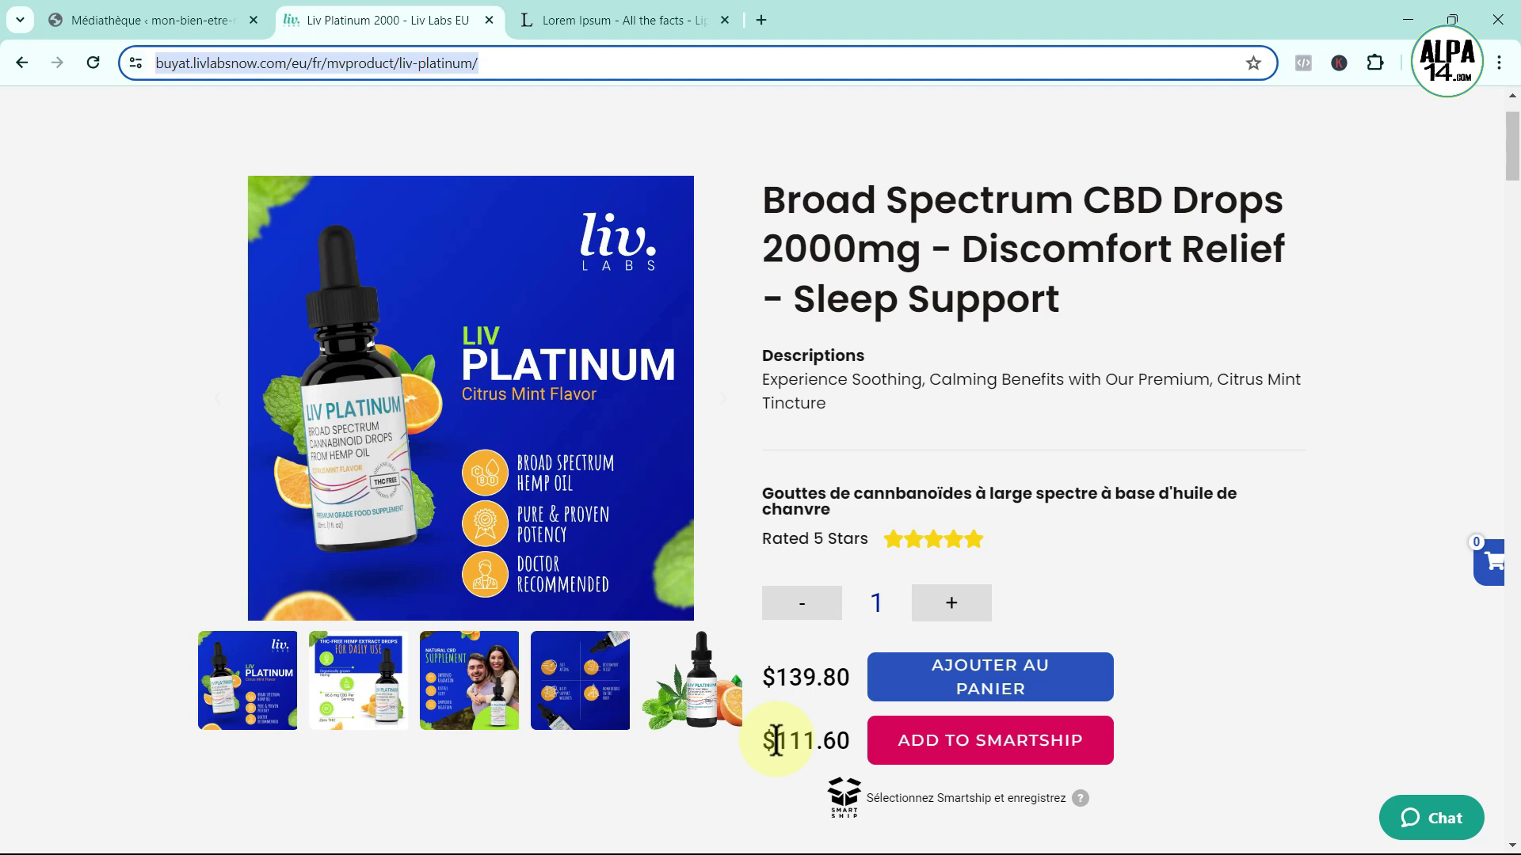
{"action": "left_click", "coordinate": [124, 28]}
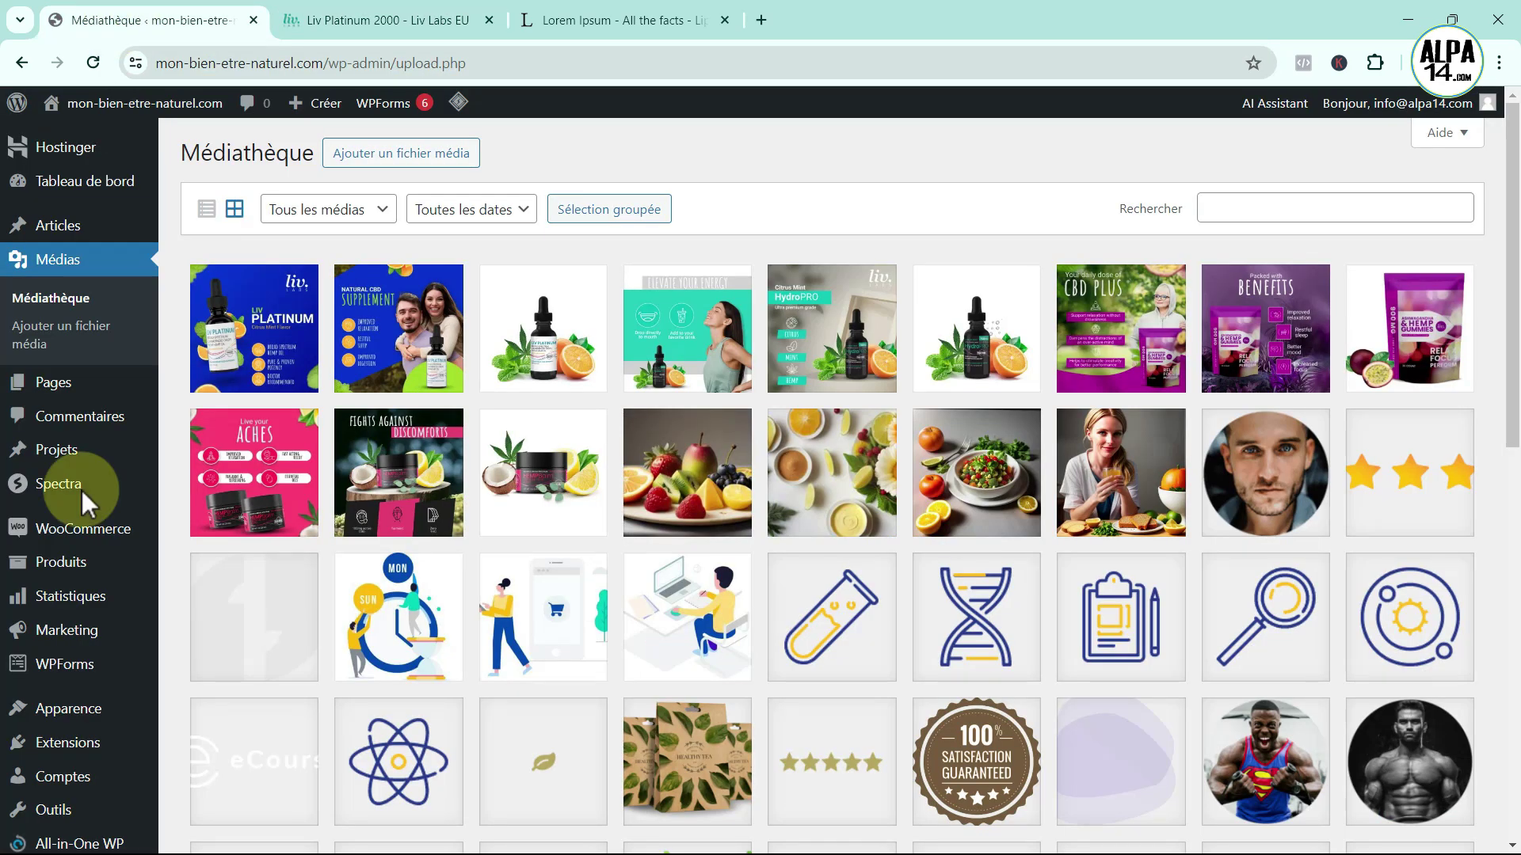
- Open WooCommerce's general settings at the currency options and dismiss the feedback prompts
{"action": "mouse_move", "coordinate": [97, 599]}
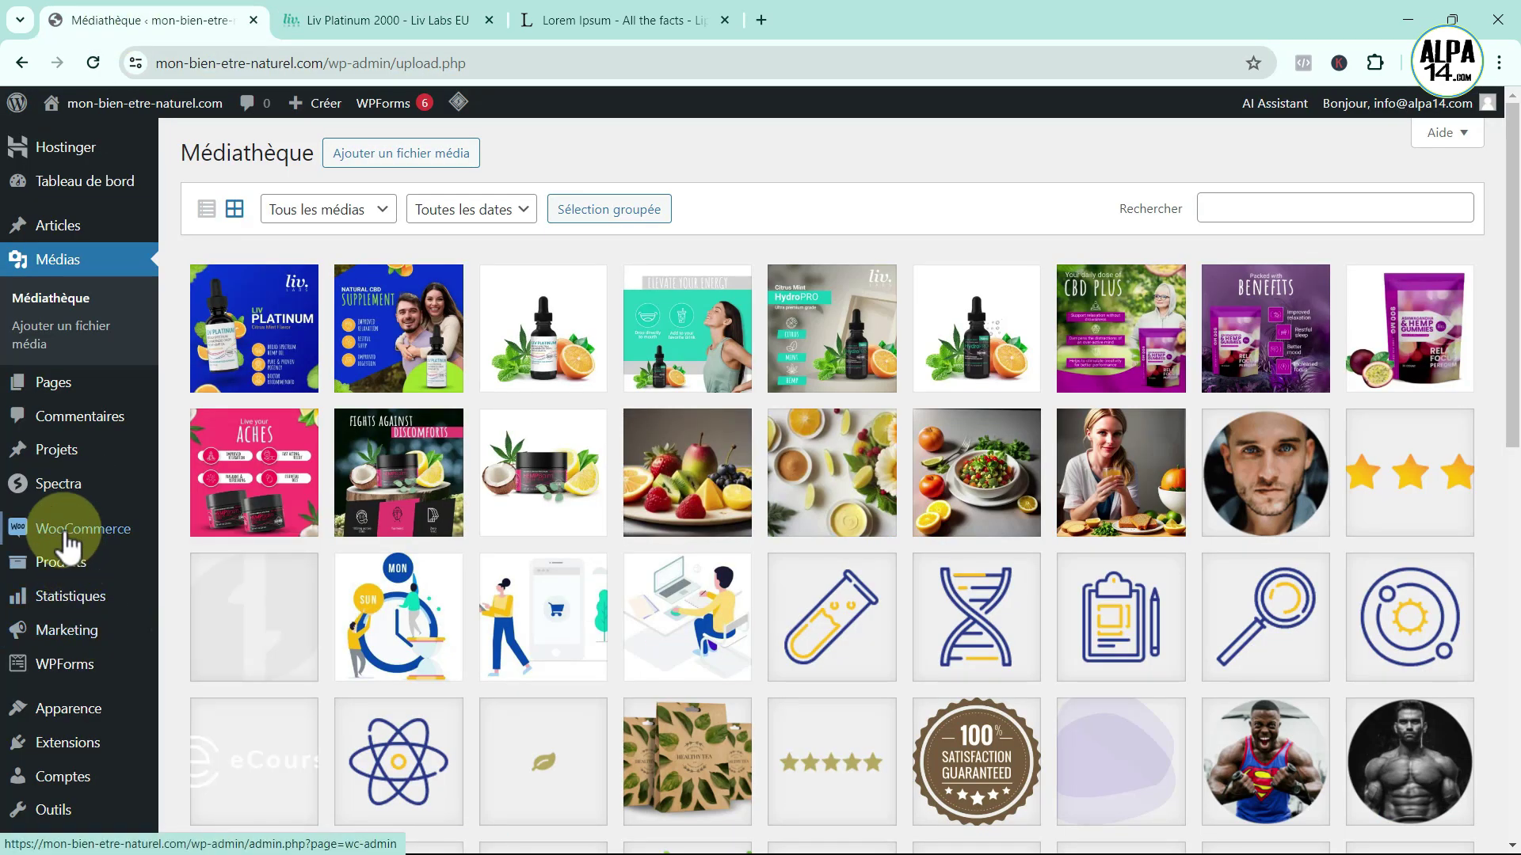
{"action": "mouse_move", "coordinate": [68, 545]}
{"action": "left_click", "coordinate": [194, 645]}
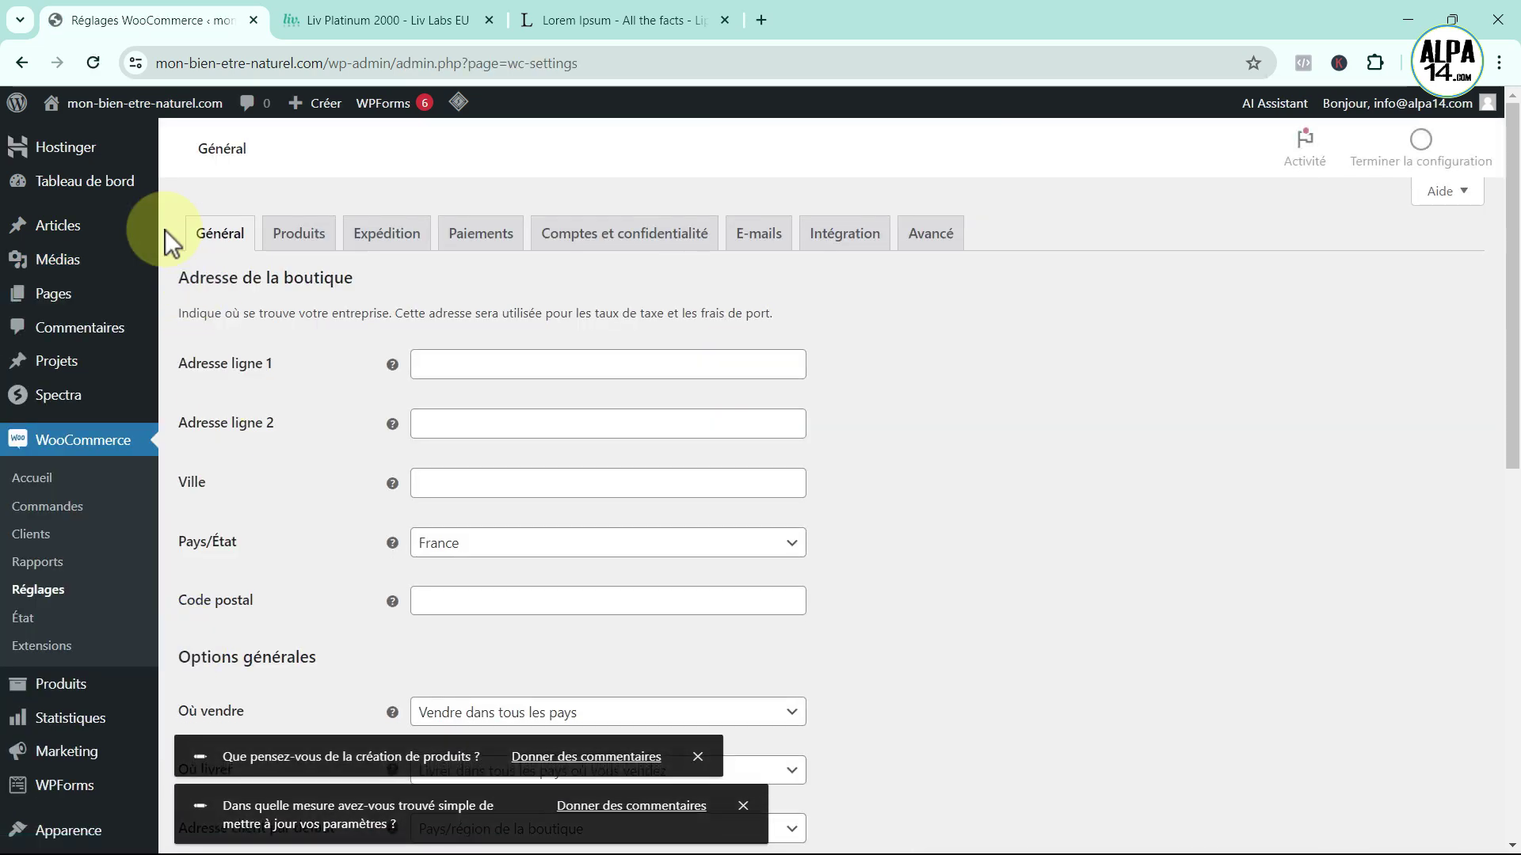
{"action": "left_click", "coordinate": [697, 758]}
{"action": "left_click", "coordinate": [744, 813]}
{"action": "scroll", "coordinate": [716, 645], "scroll_direction": "down", "scroll_amount": 2}
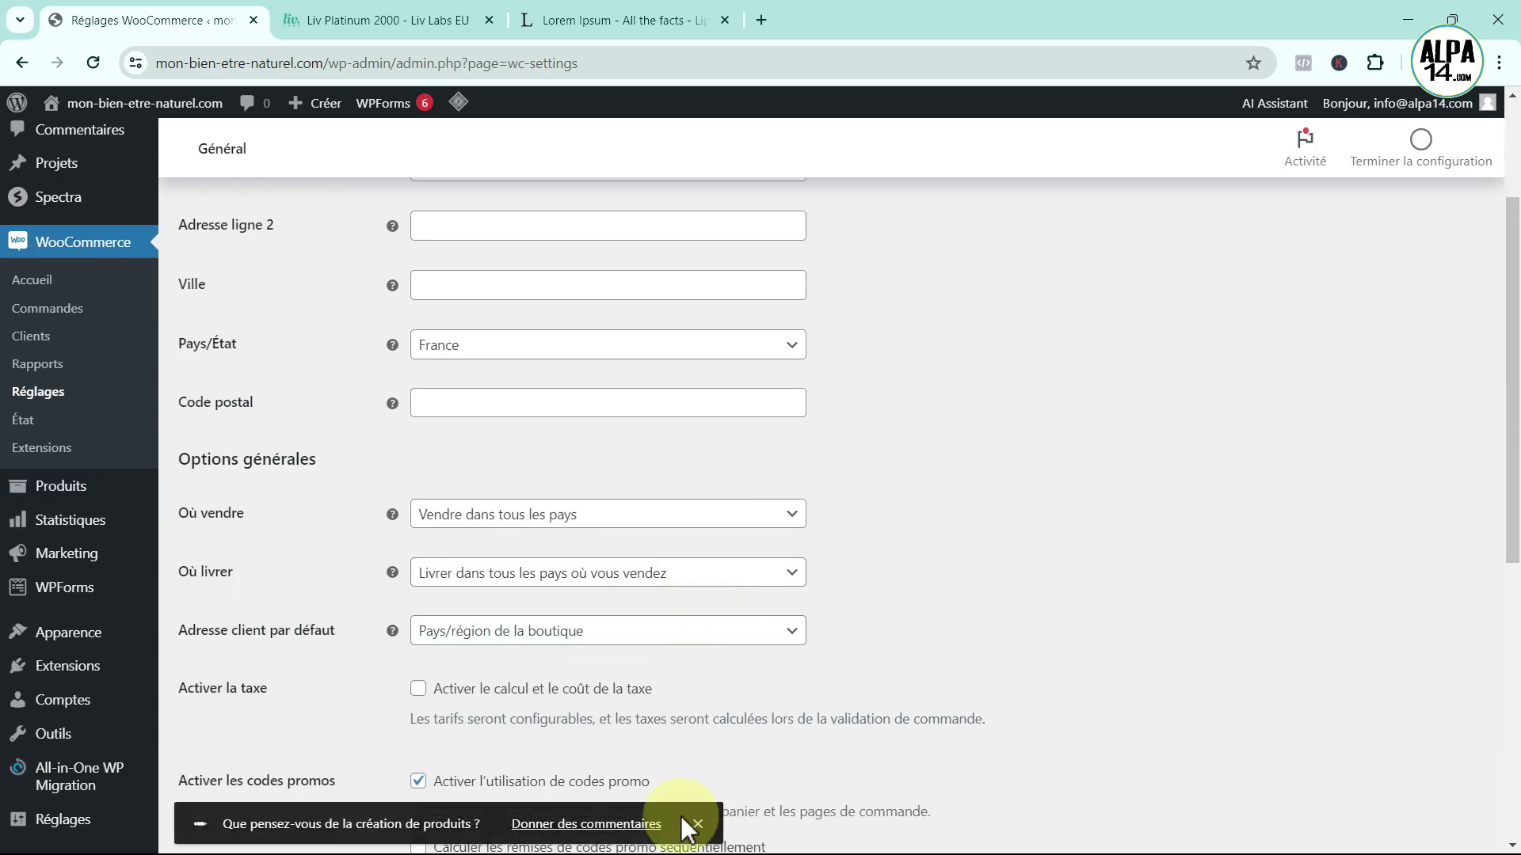
{"action": "left_click", "coordinate": [698, 824]}
{"action": "scroll", "coordinate": [673, 671], "scroll_direction": "down", "scroll_amount": 6}
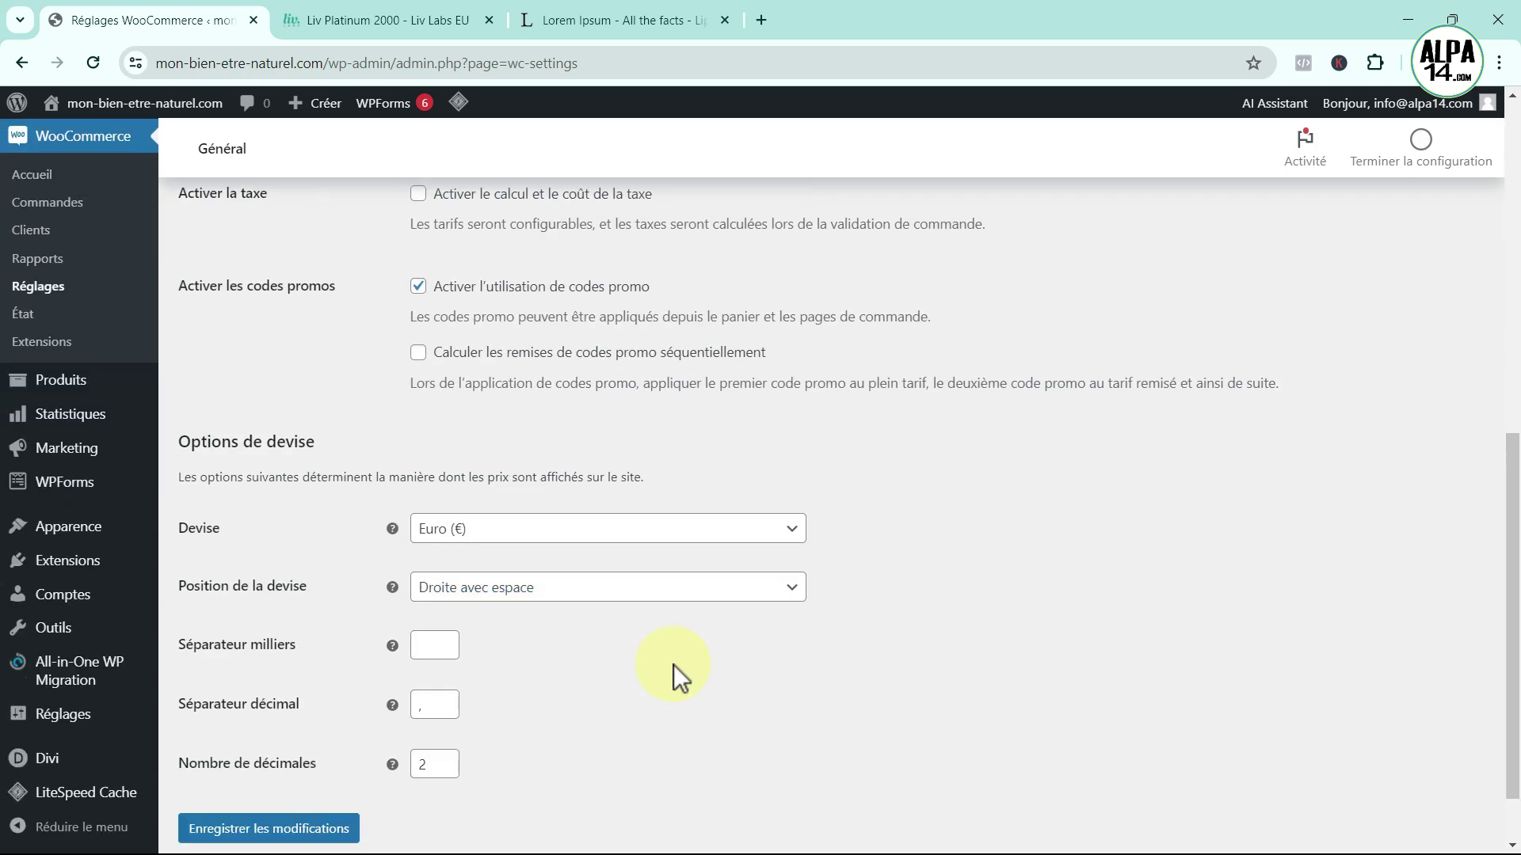
- Set the shop currency to Dollar américain ($) and save the settings
{"action": "left_click", "coordinate": [789, 531]}
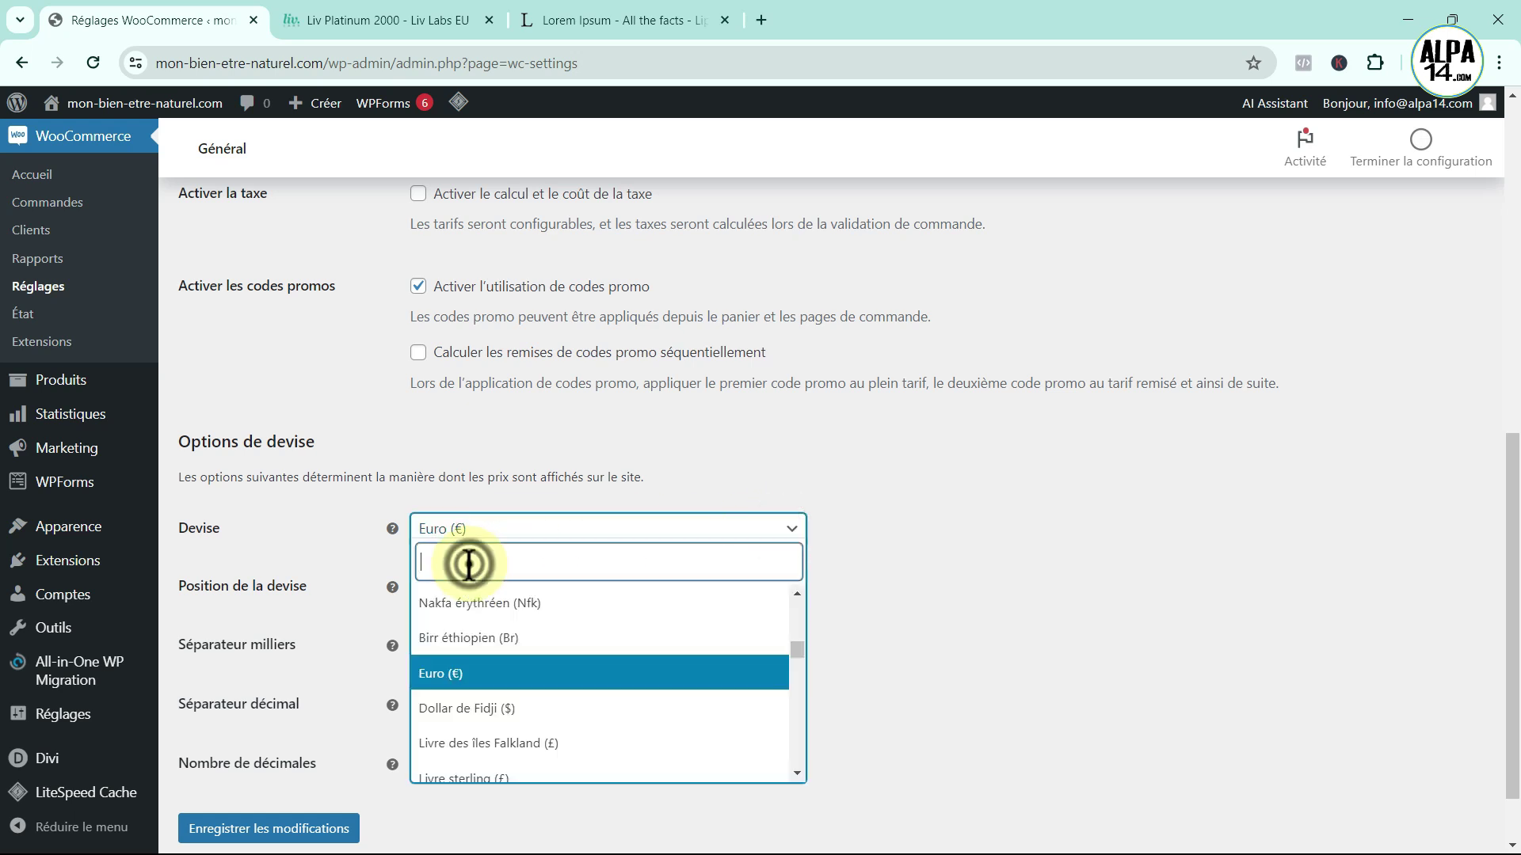
{"action": "type", "text": "dolla"}
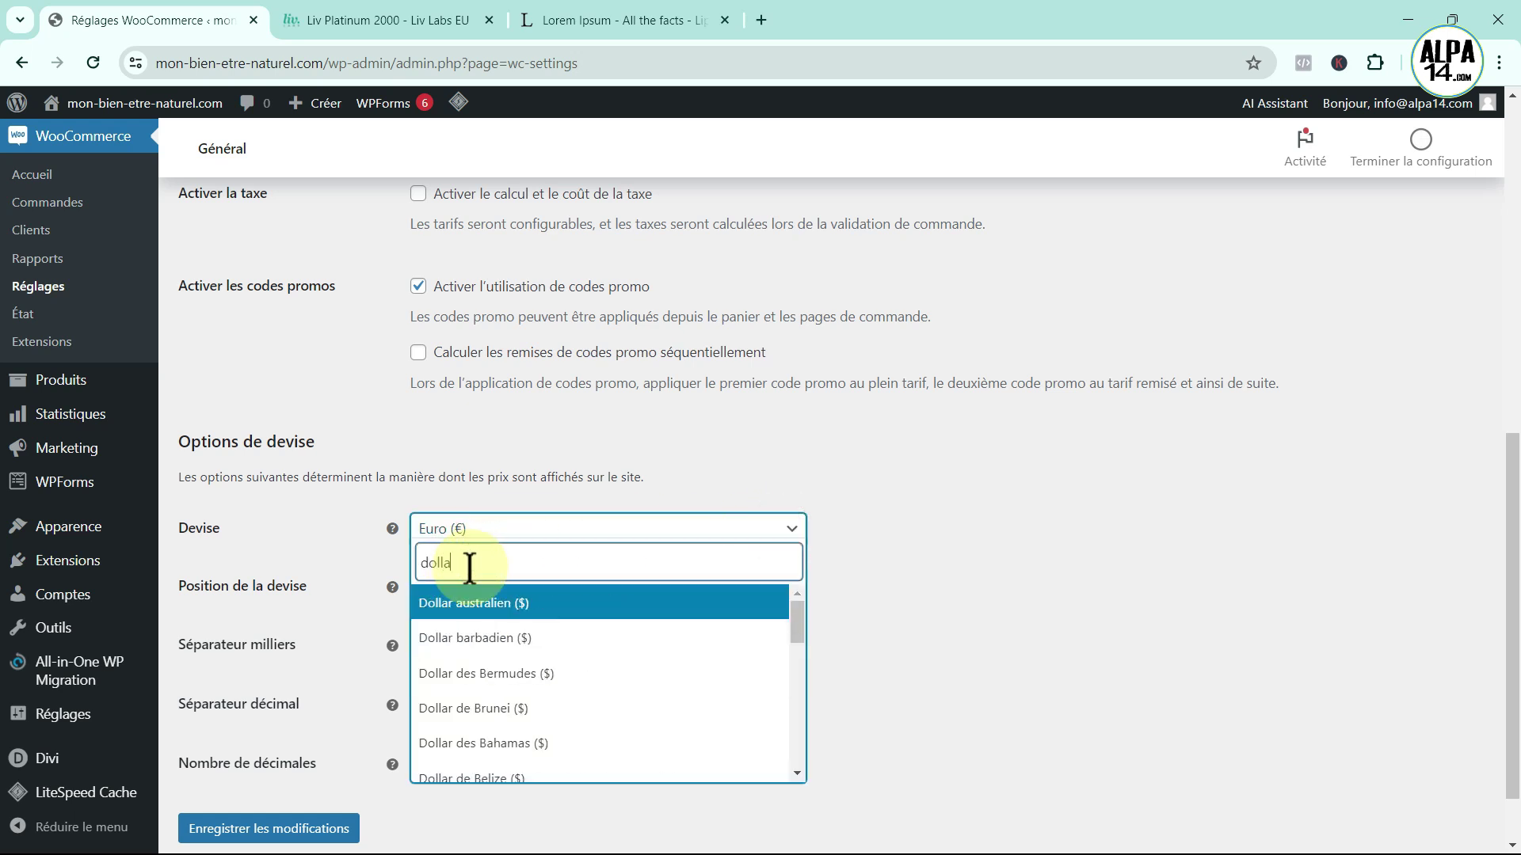
{"action": "type", "text": "r am"}
{"action": "left_click", "coordinate": [467, 594]}
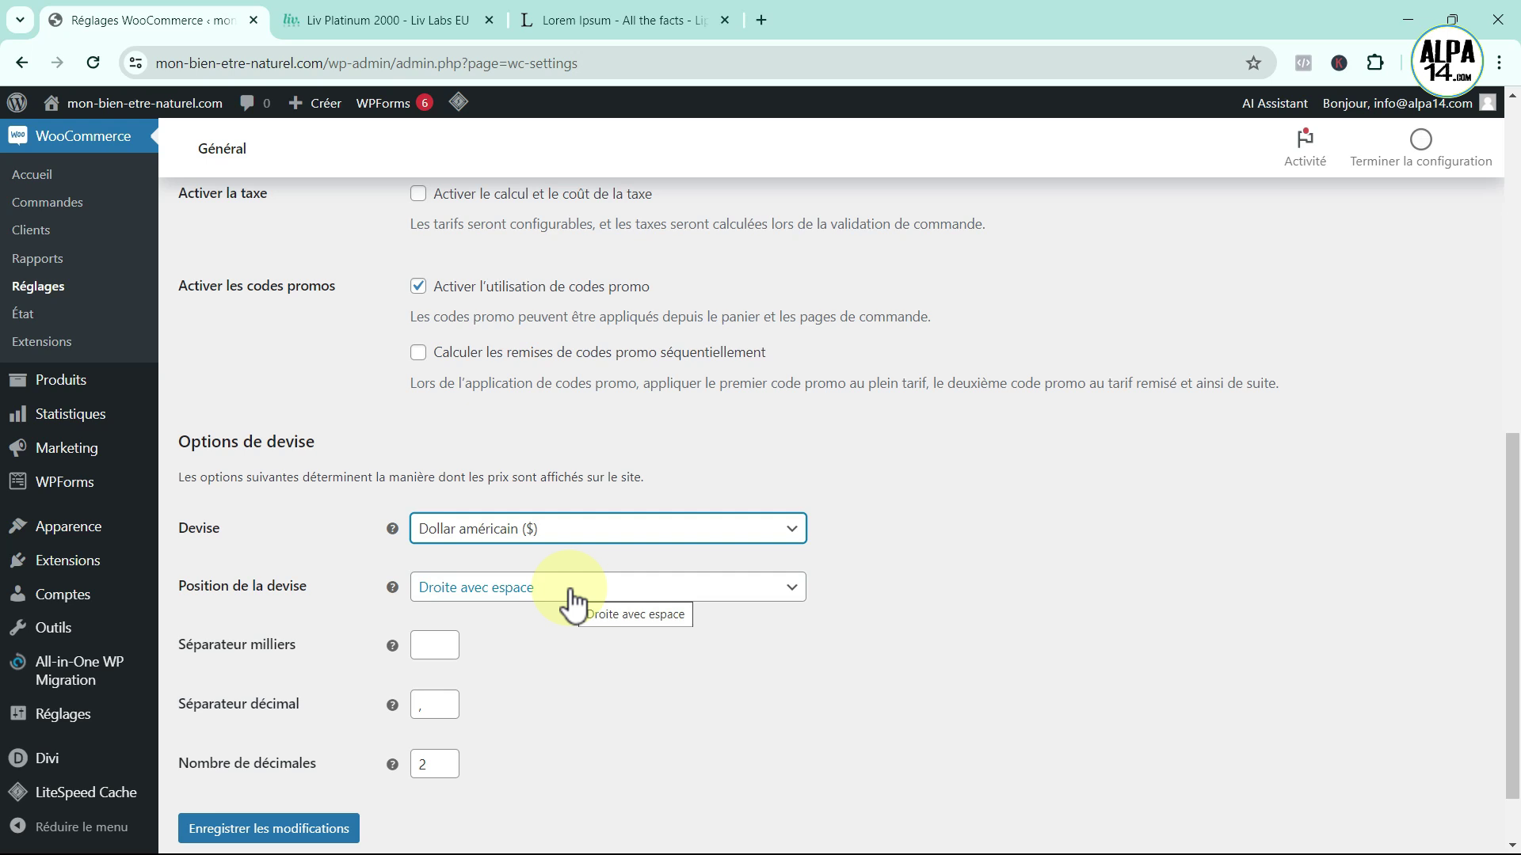
{"action": "left_click", "coordinate": [273, 830]}
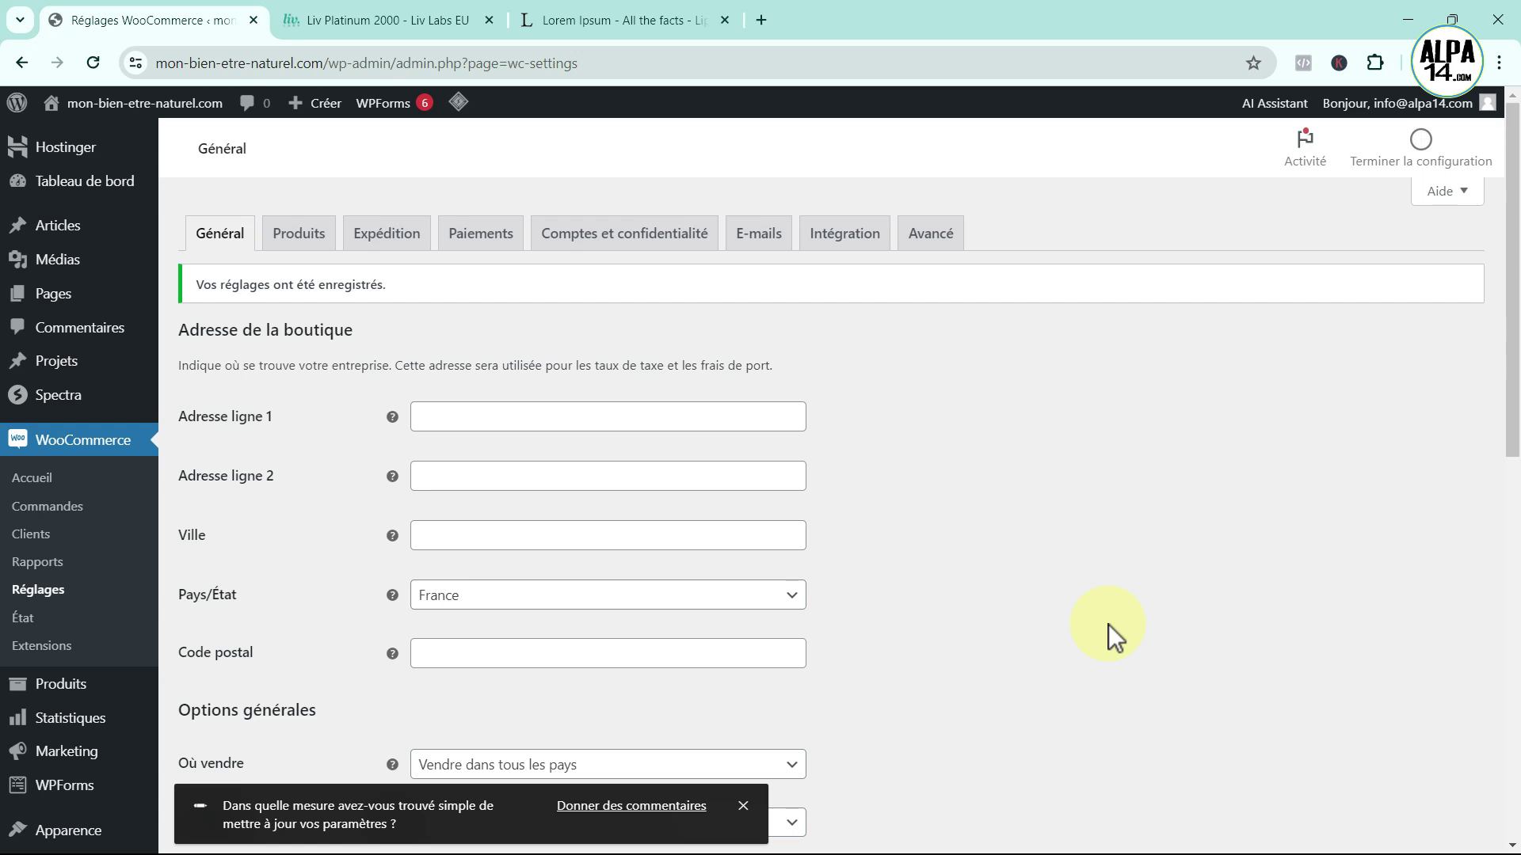
- Create a new WooCommerce product named "Liv Platinum 2000"
{"action": "mouse_move", "coordinate": [71, 689]}
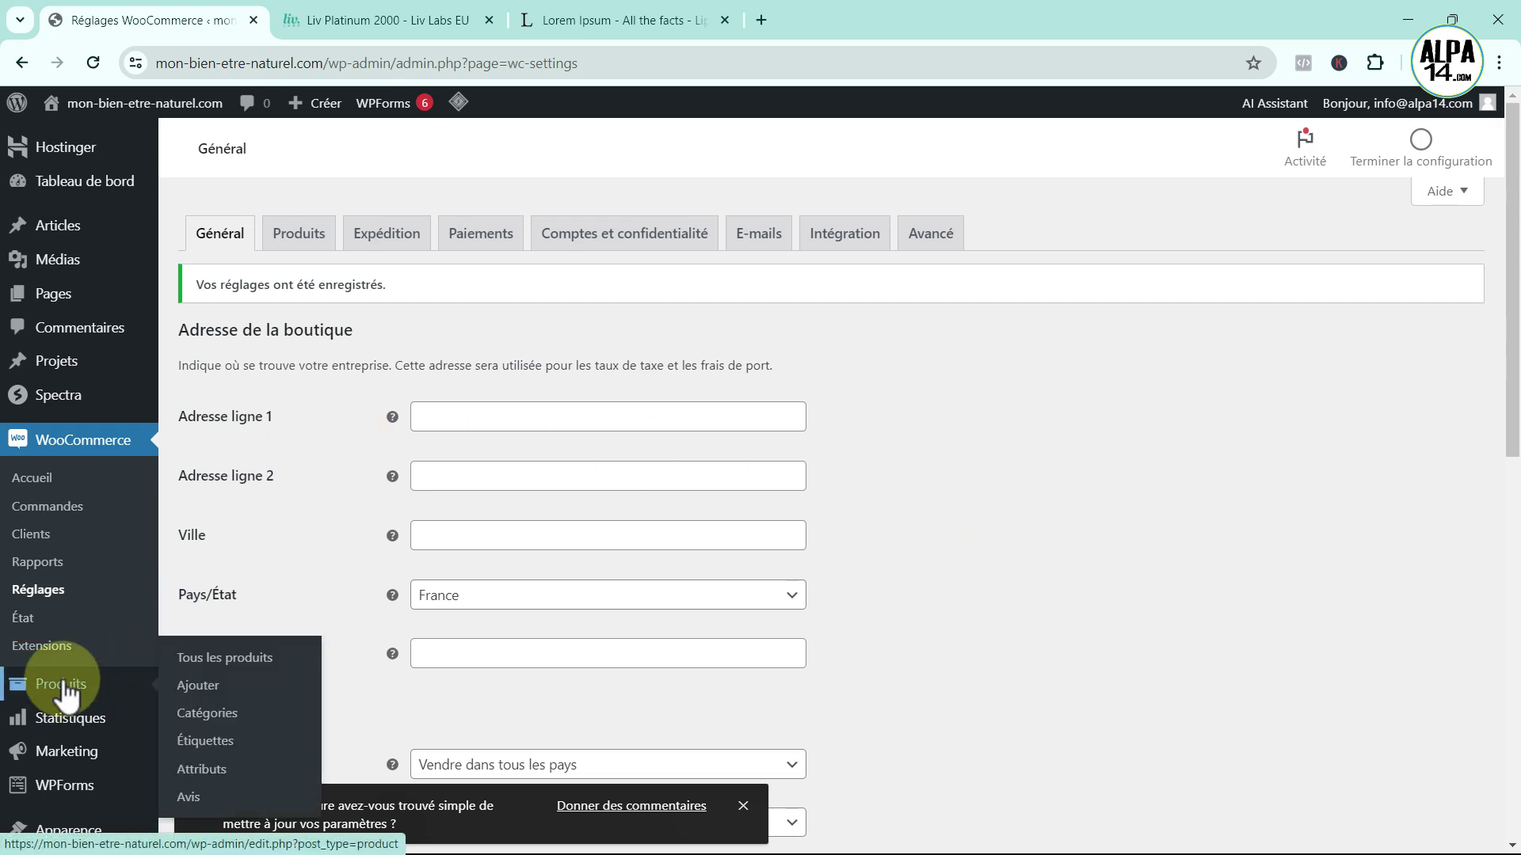
{"action": "left_click", "coordinate": [214, 687]}
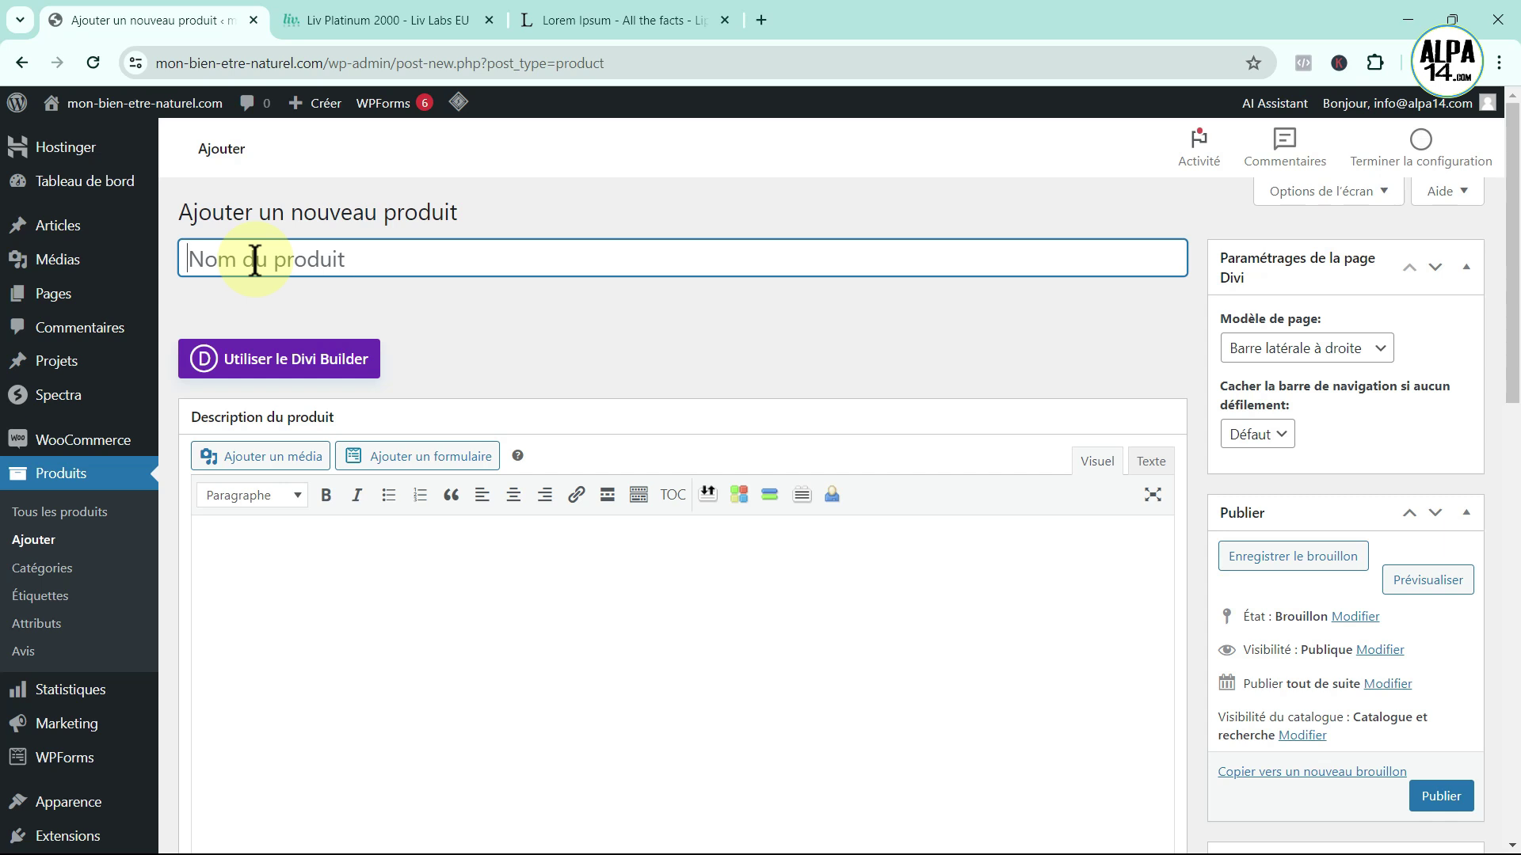
{"action": "type", "text": "Liv Platinum 2000"}
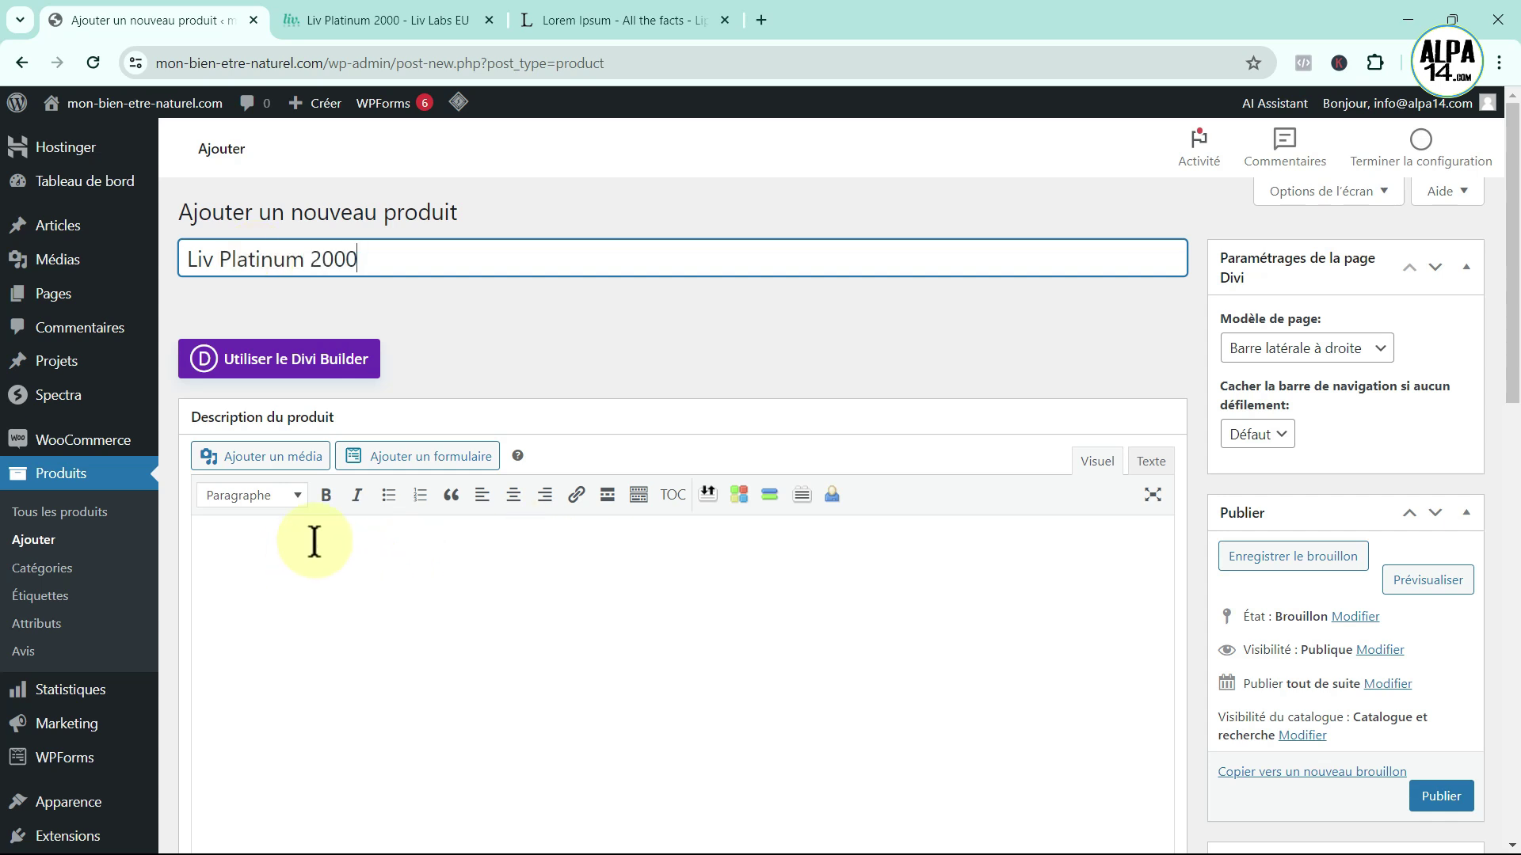
- Copy the first two generated Lorem Ipsum paragraphs from lipsum.com into the product description
{"action": "scroll", "coordinate": [333, 522], "scroll_direction": "down", "scroll_amount": 1}
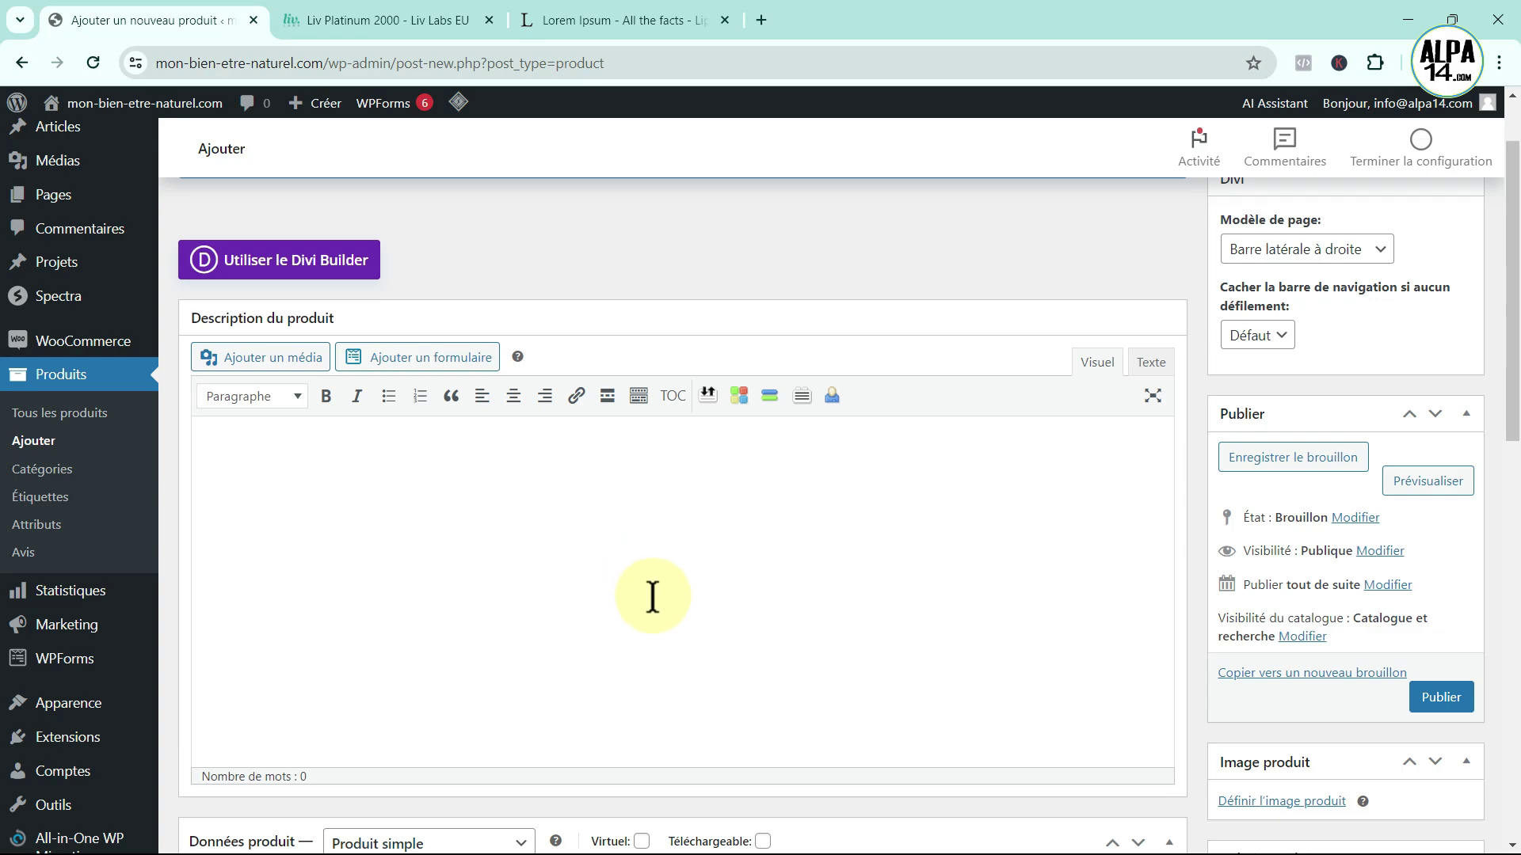
{"action": "left_click", "coordinate": [592, 22]}
{"action": "scroll", "coordinate": [728, 443], "scroll_direction": "down", "scroll_amount": 4}
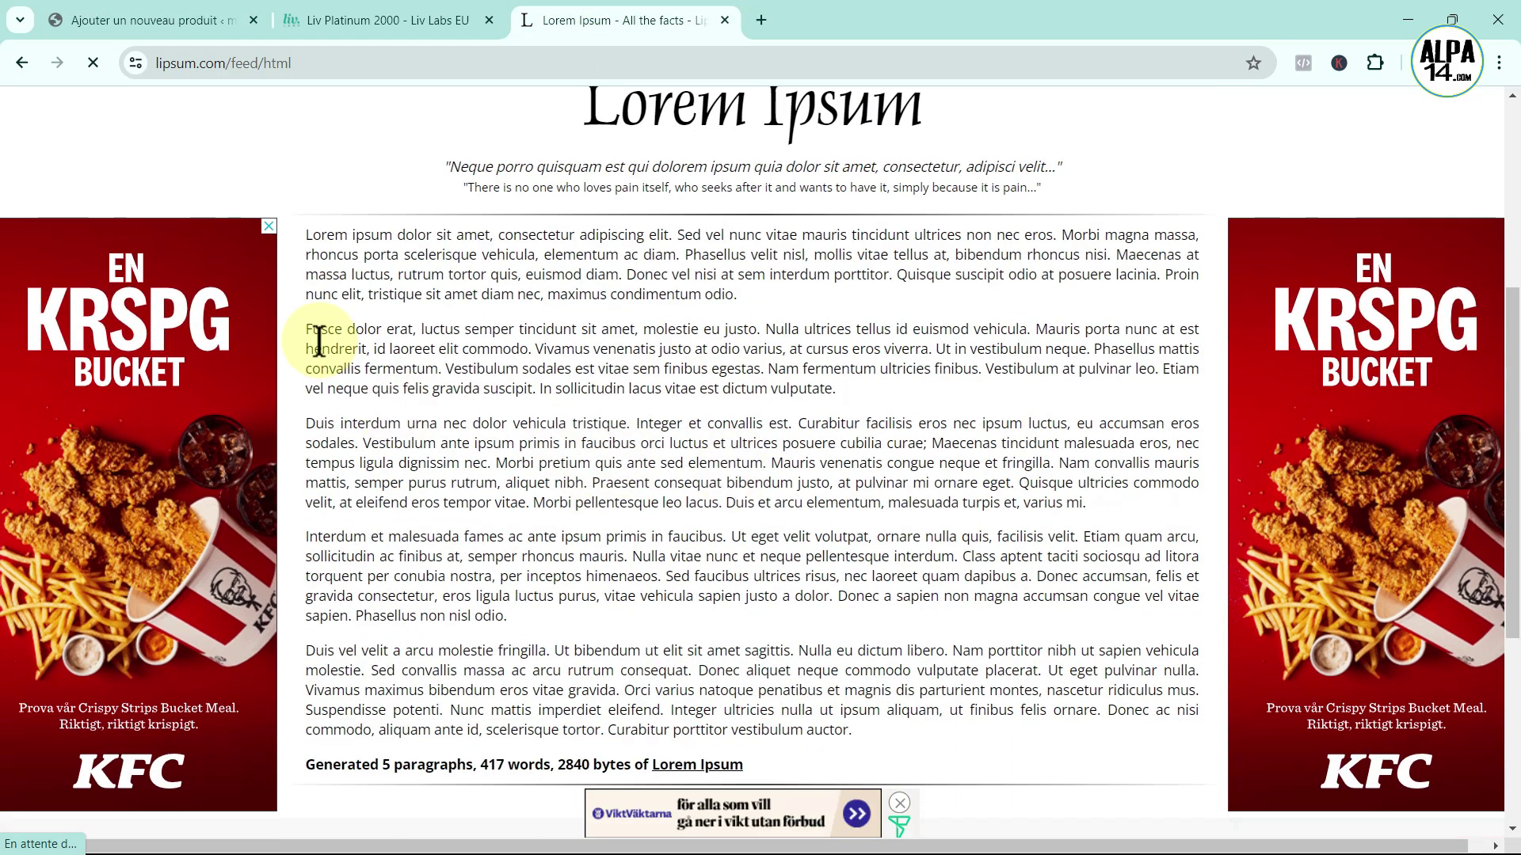
{"action": "left_click_drag", "start_coordinate": [306, 236], "coordinate": [892, 388]}
{"action": "key", "text": "ctrl+c"}
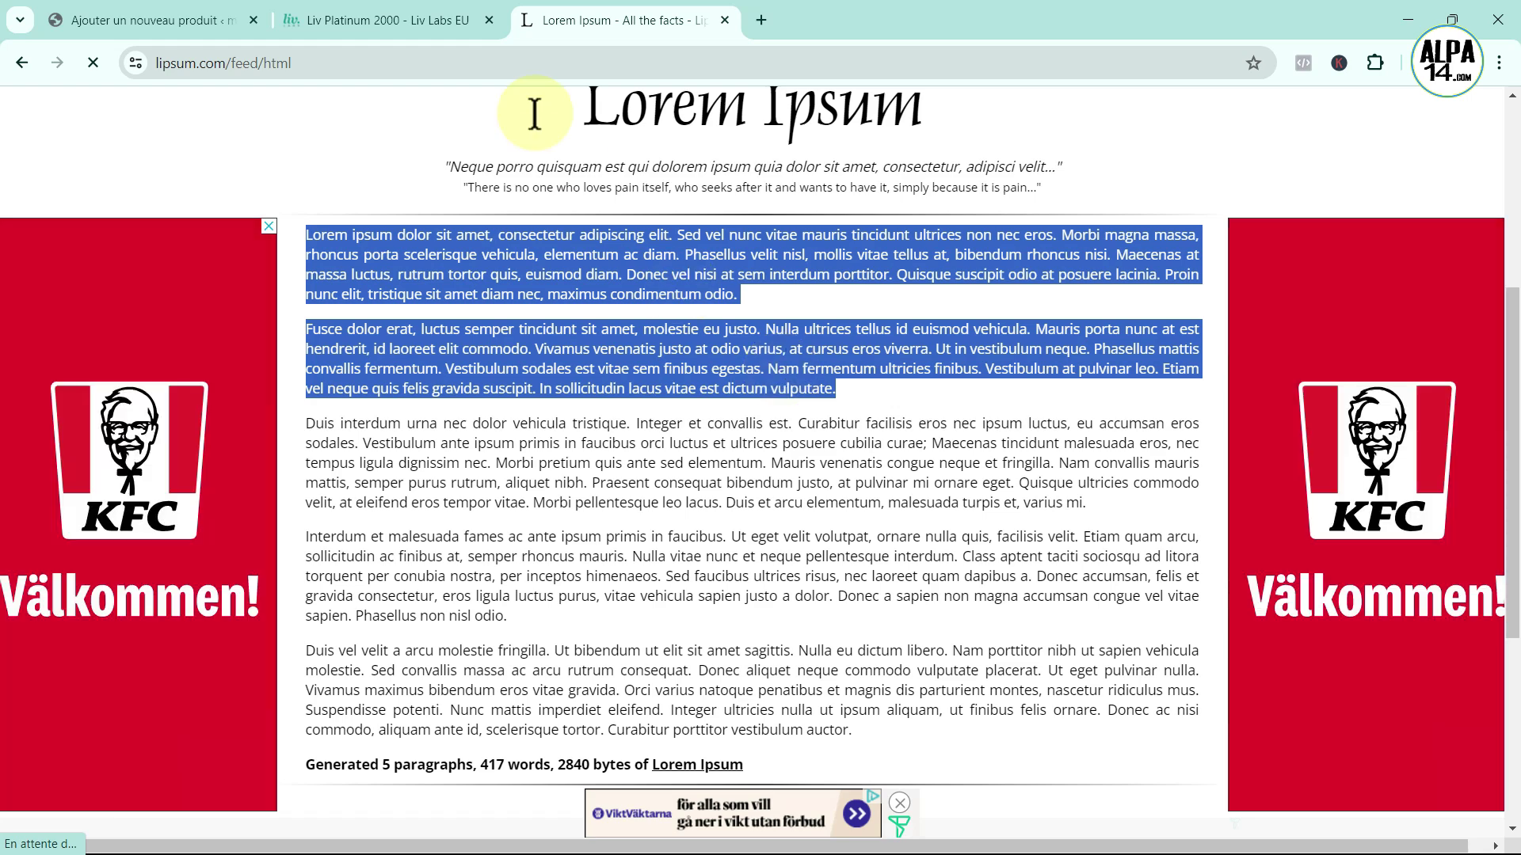
{"action": "left_click", "coordinate": [71, 18]}
{"action": "left_click", "coordinate": [306, 472]}
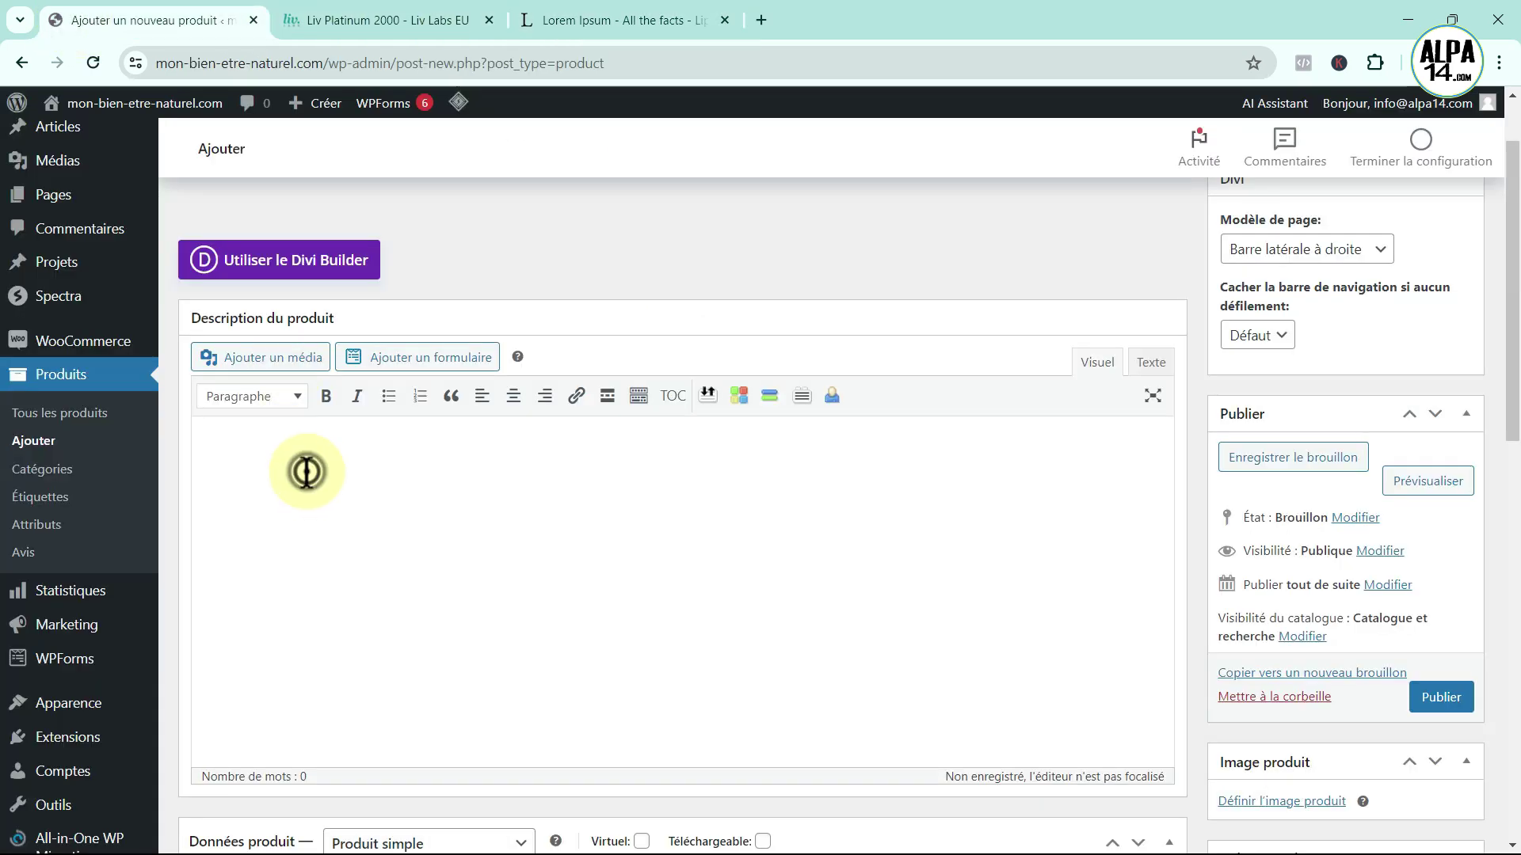
{"action": "key", "text": "ctrl+v"}
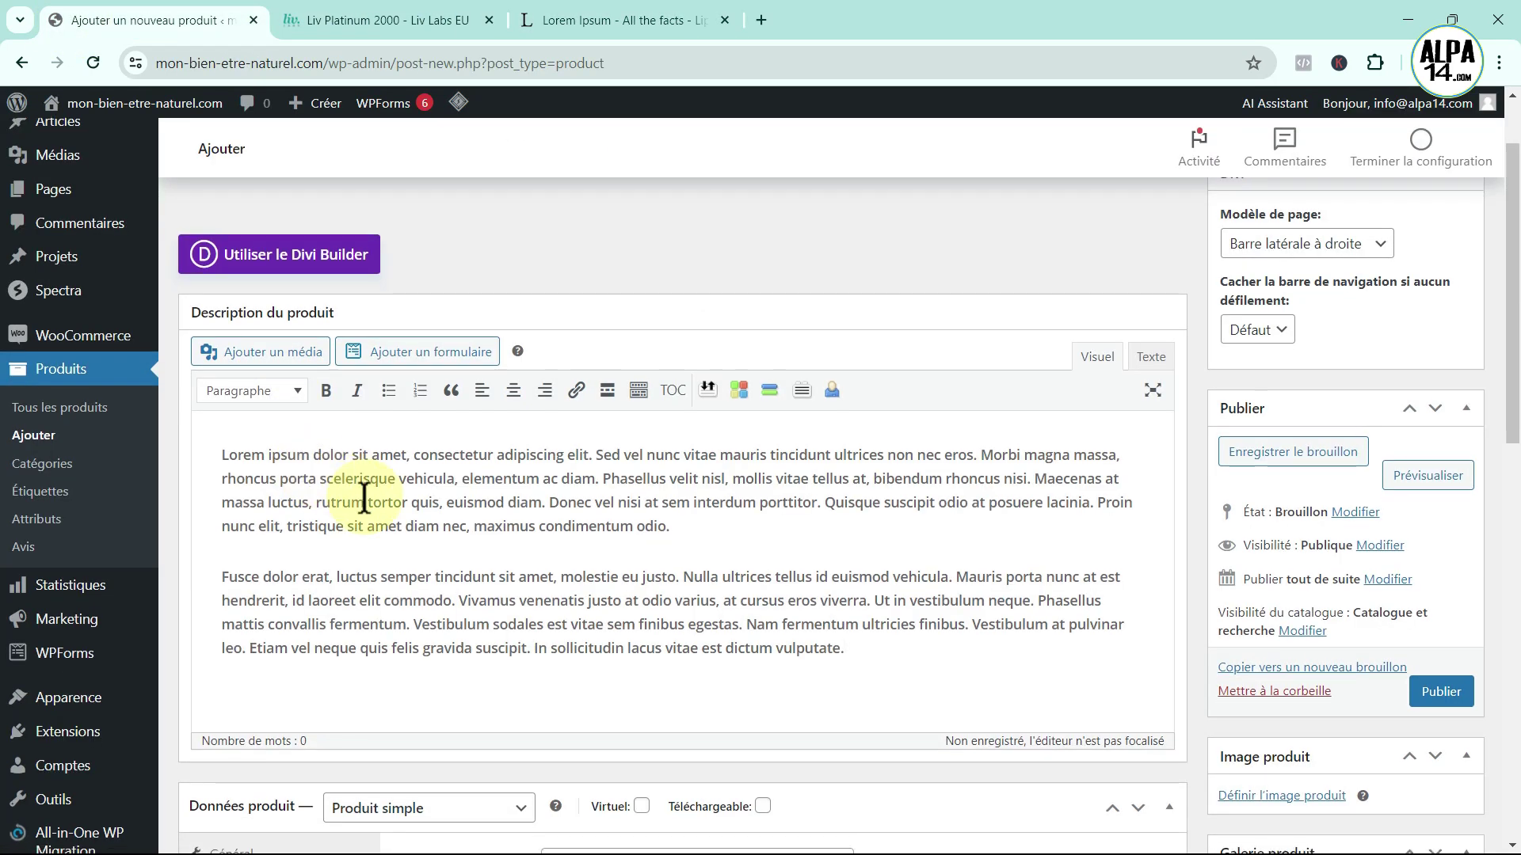
- Set the product type to Produit externe/affiliation in the product data
{"action": "scroll", "coordinate": [363, 498], "scroll_direction": "down", "scroll_amount": 3}
{"action": "scroll", "coordinate": [364, 497], "scroll_direction": "down", "scroll_amount": 2}
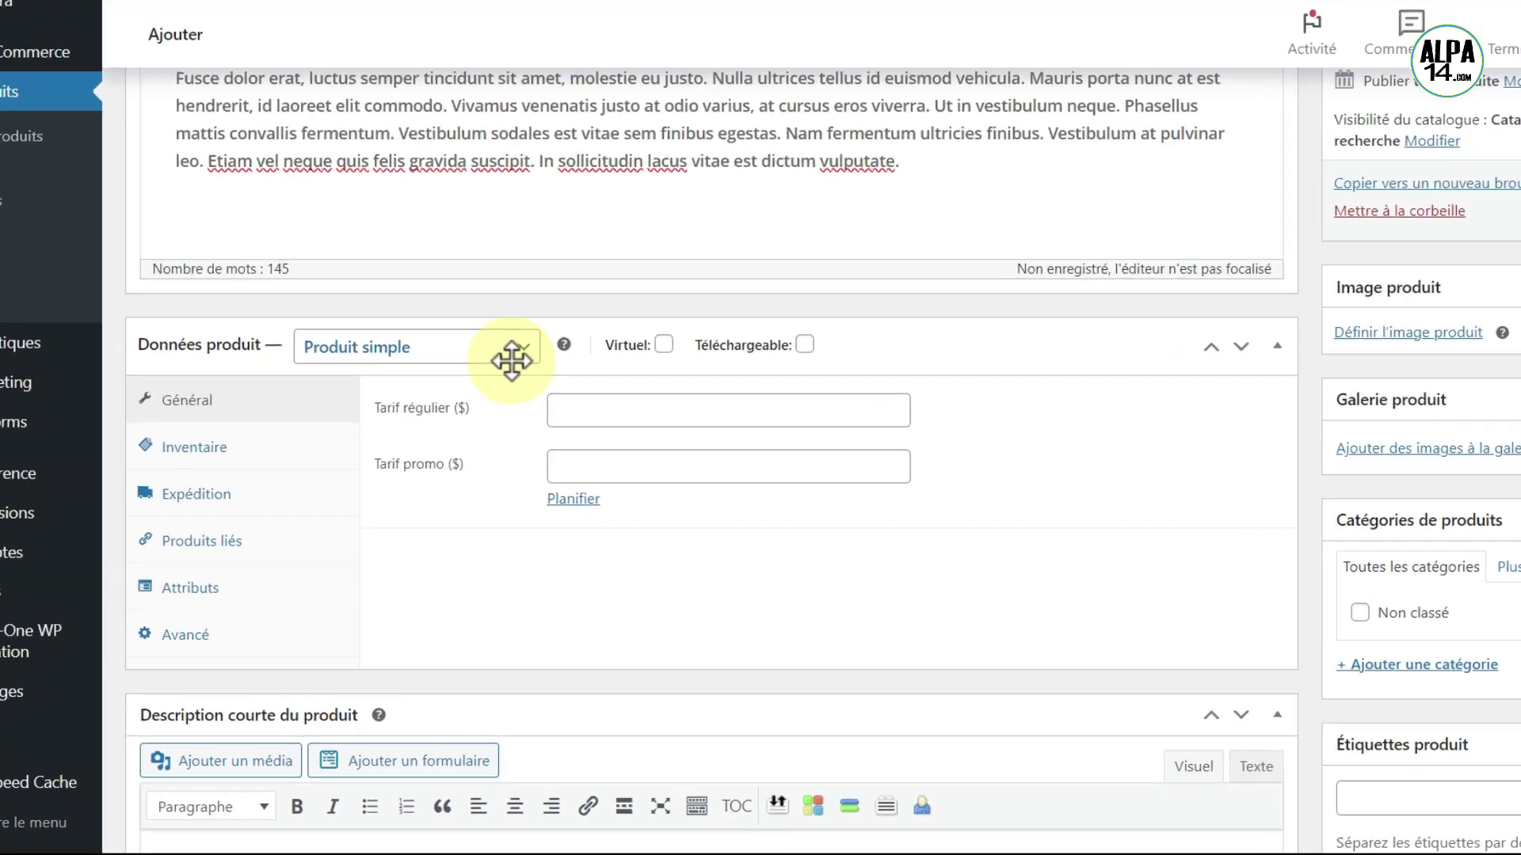
{"action": "left_click", "coordinate": [515, 348]}
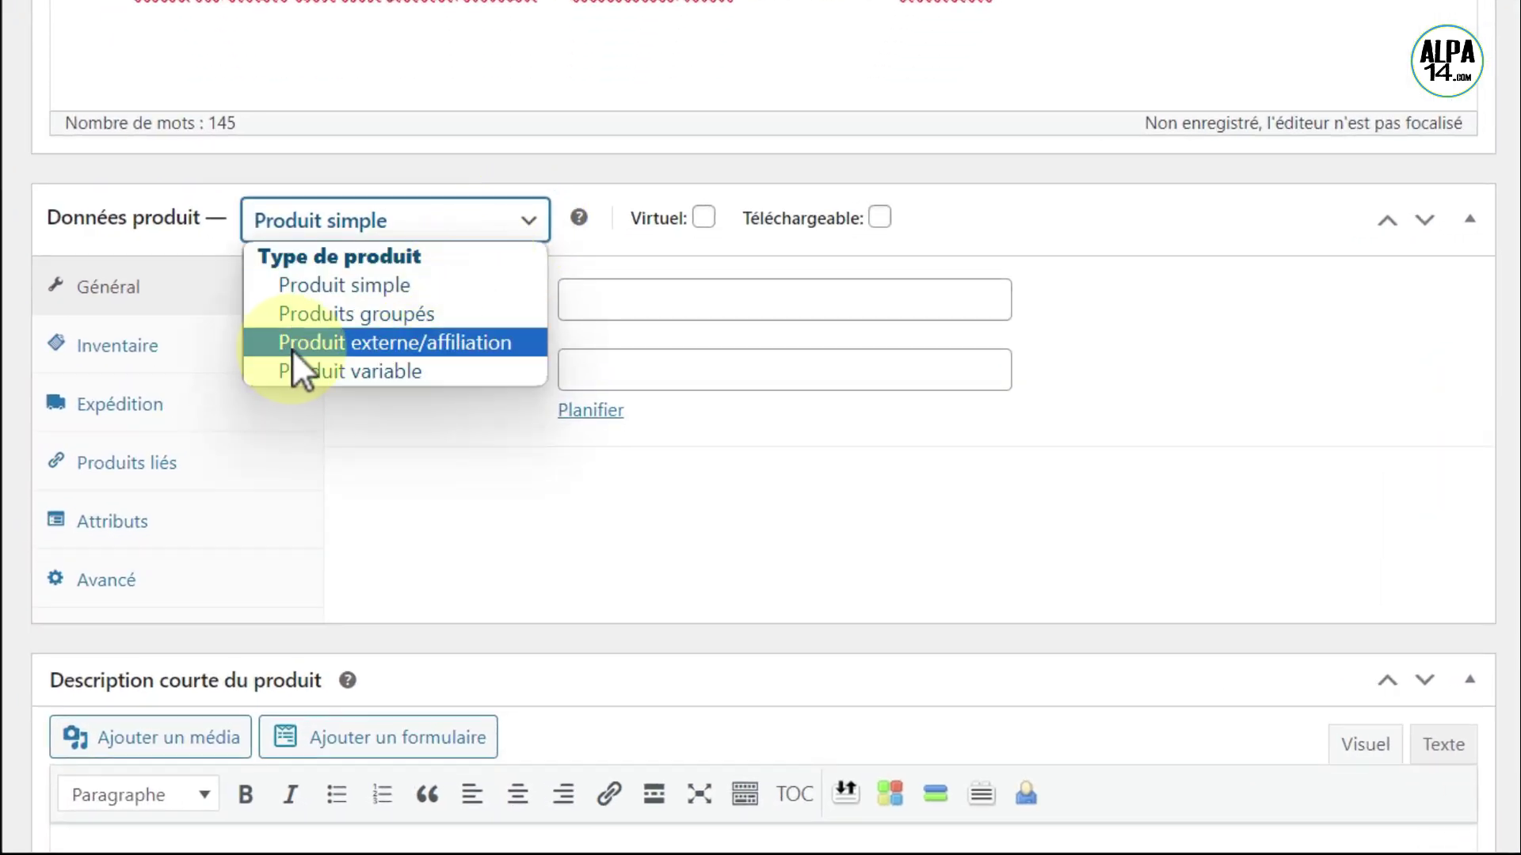
{"action": "left_click", "coordinate": [450, 341]}
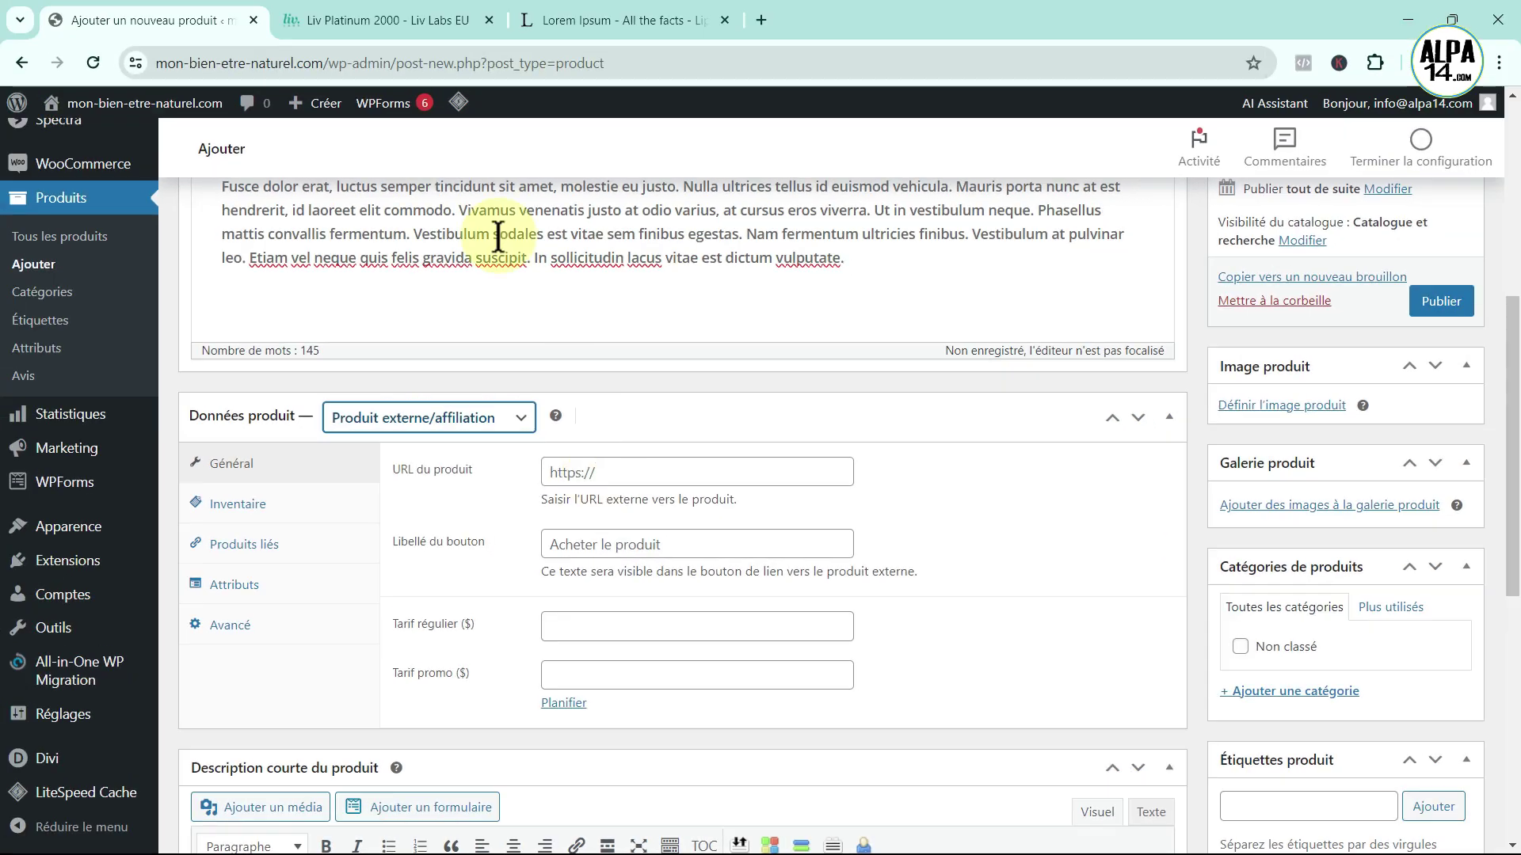
- Copy the Liv Platinum page address from the Liv Labs site into the product's URL field
{"action": "left_click", "coordinate": [358, 19]}
{"action": "right_click", "coordinate": [344, 64]}
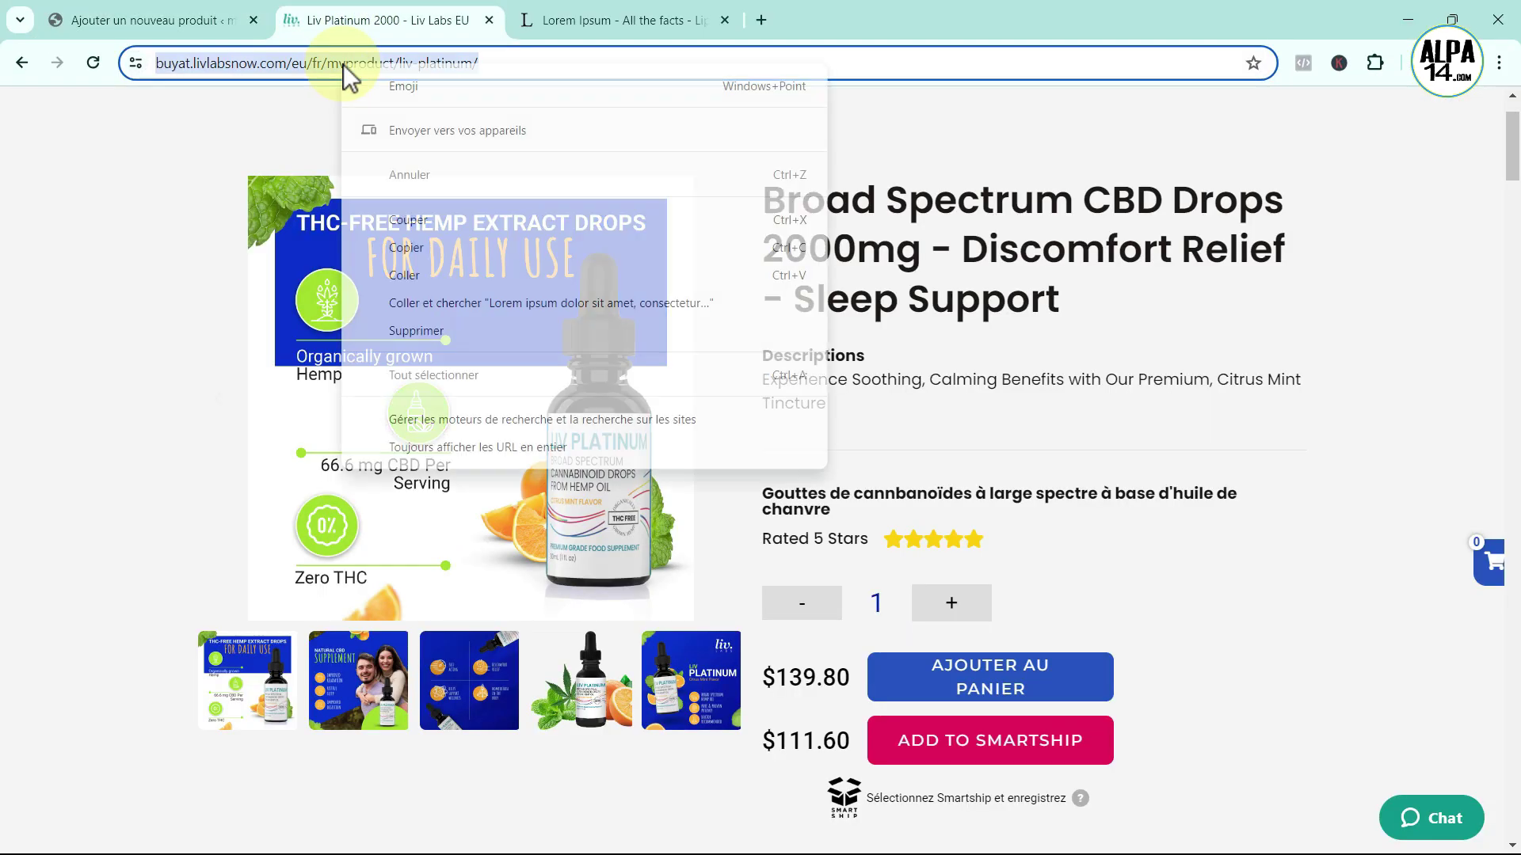
{"action": "left_click", "coordinate": [420, 245]}
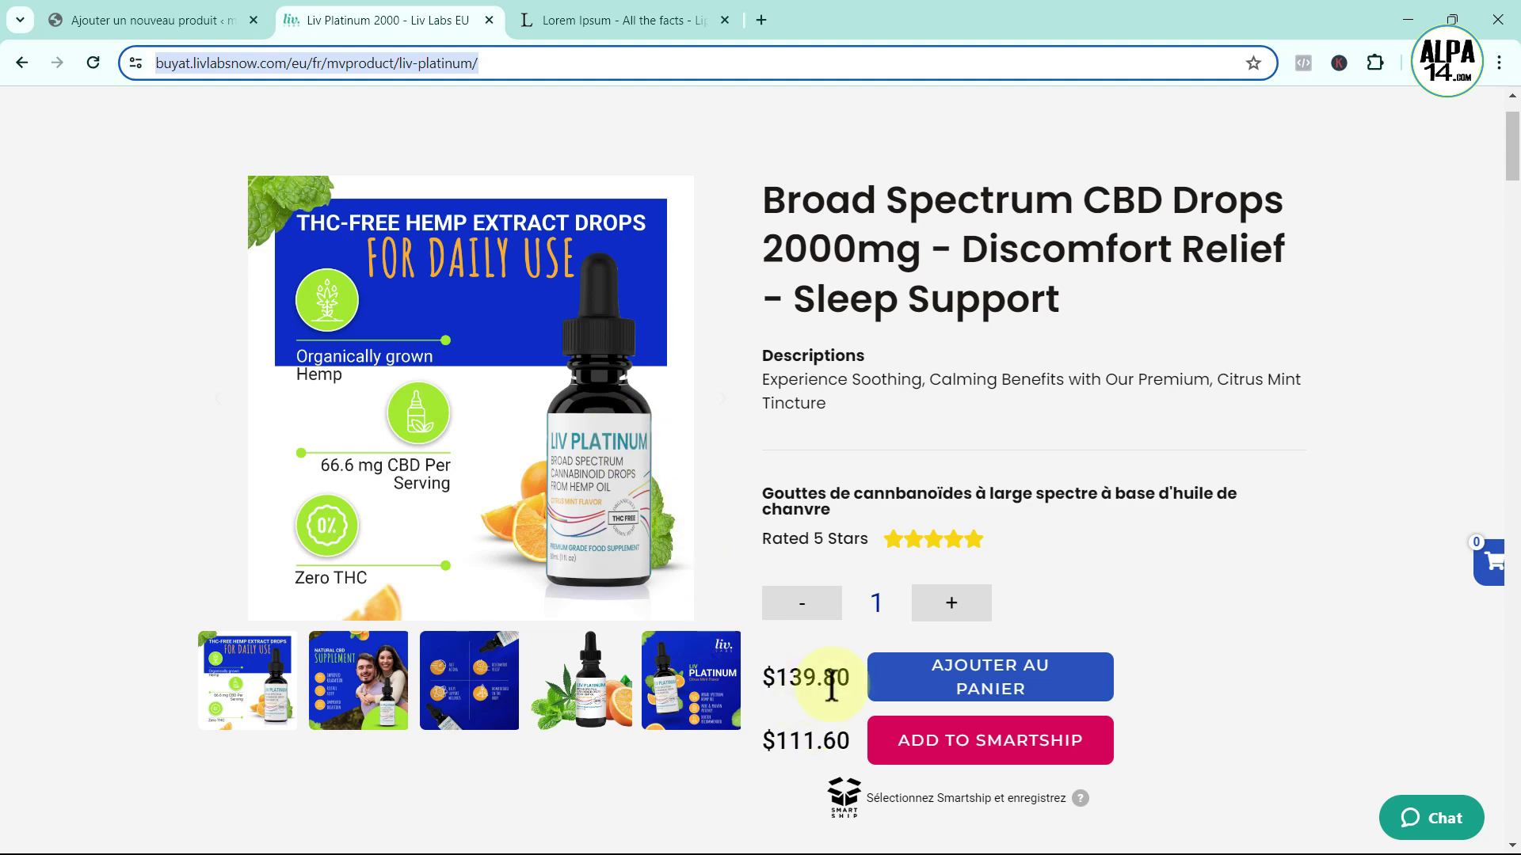
{"action": "left_click", "coordinate": [157, 19]}
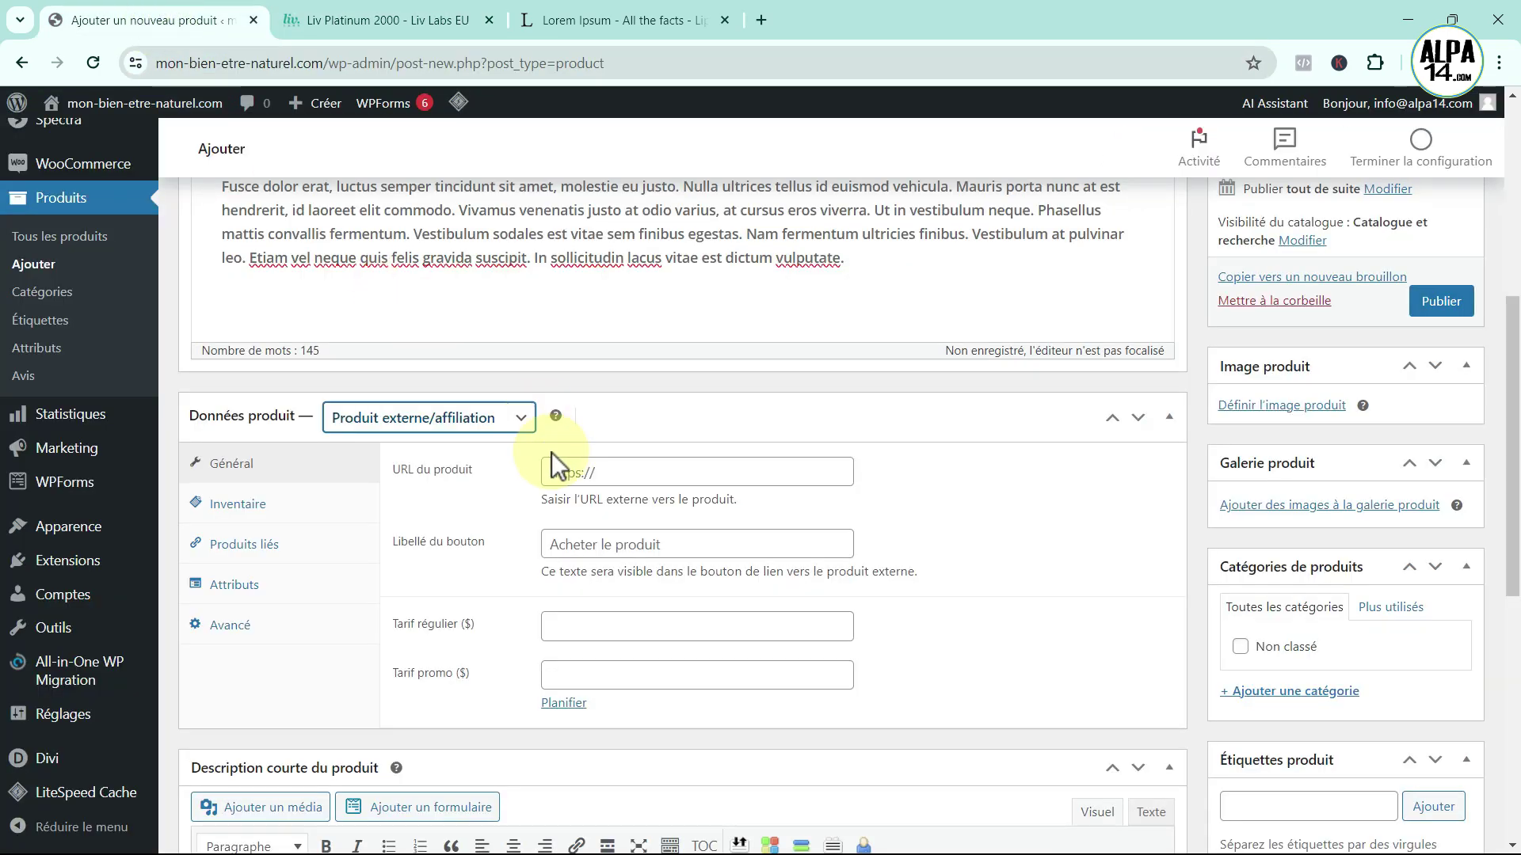
{"action": "left_click", "coordinate": [582, 482]}
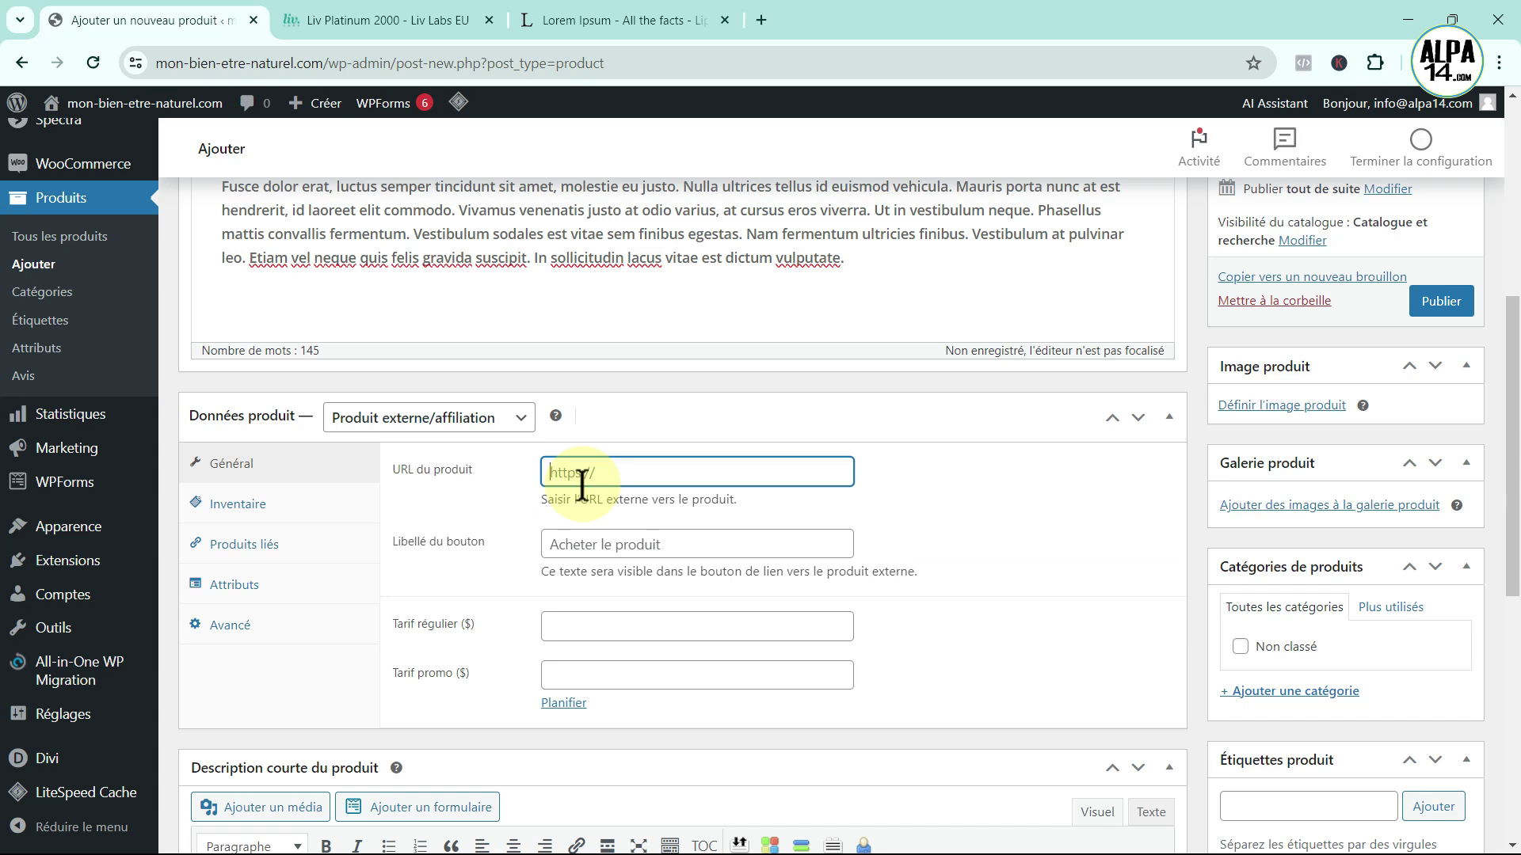
{"action": "key", "text": "ctrl+v"}
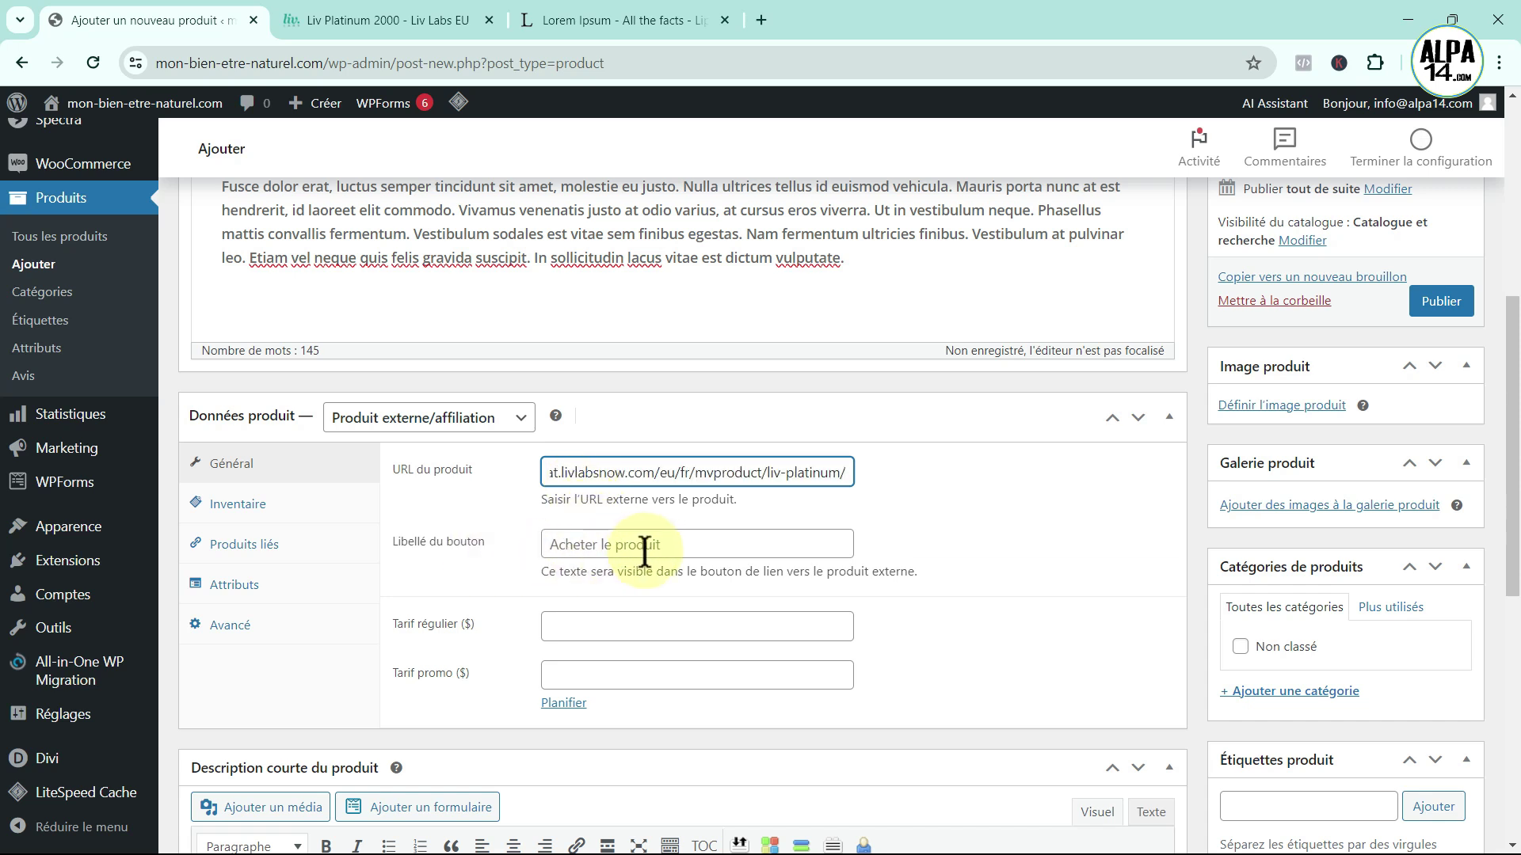
- Set the product's regular price to 139,80 and check its linked products options
{"action": "left_click", "coordinate": [582, 627]}
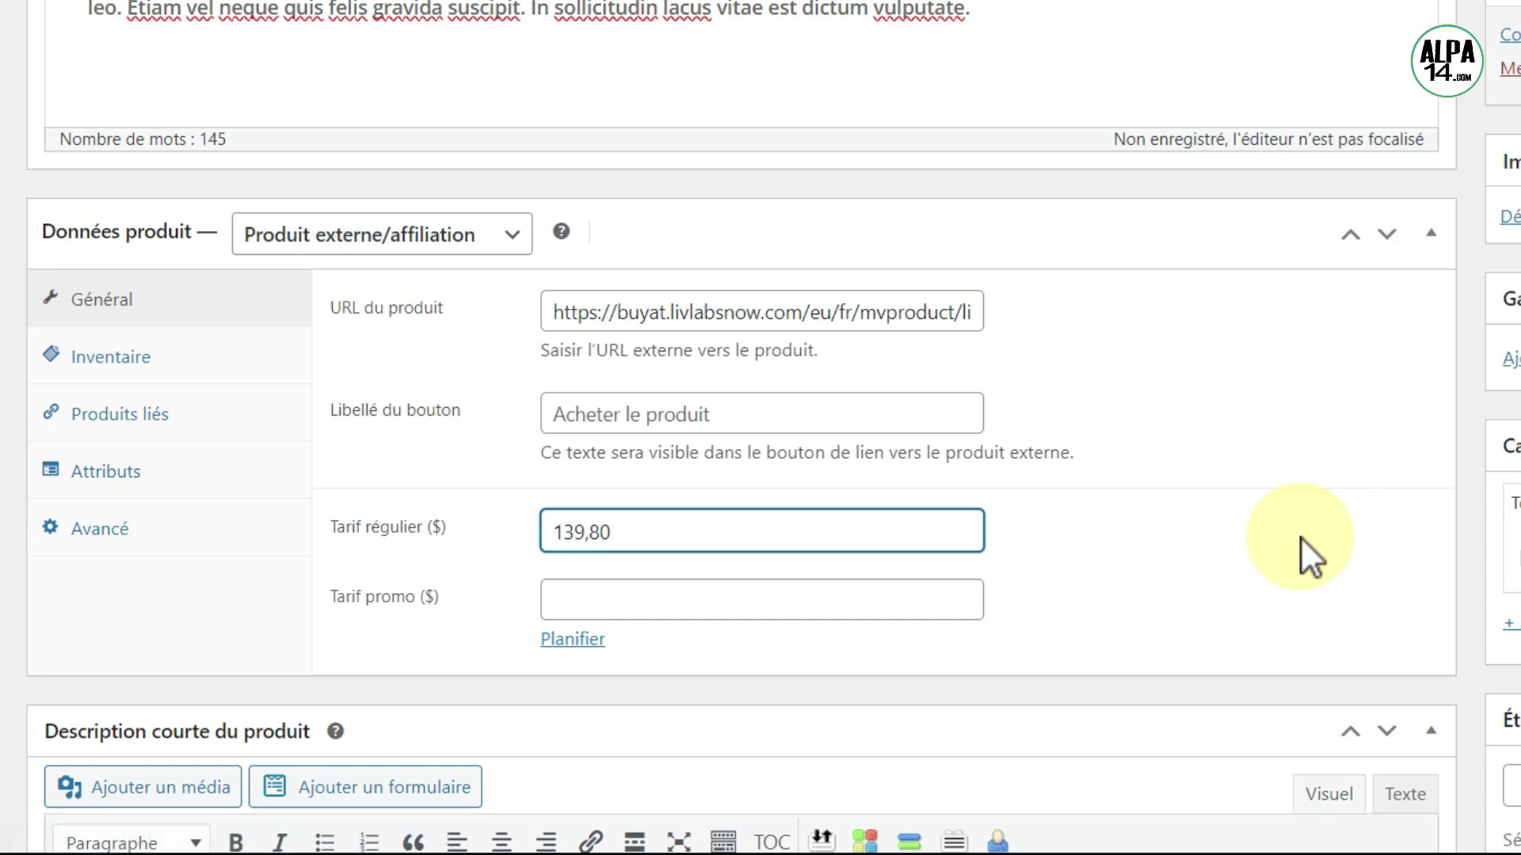
{"action": "left_click", "coordinate": [127, 418]}
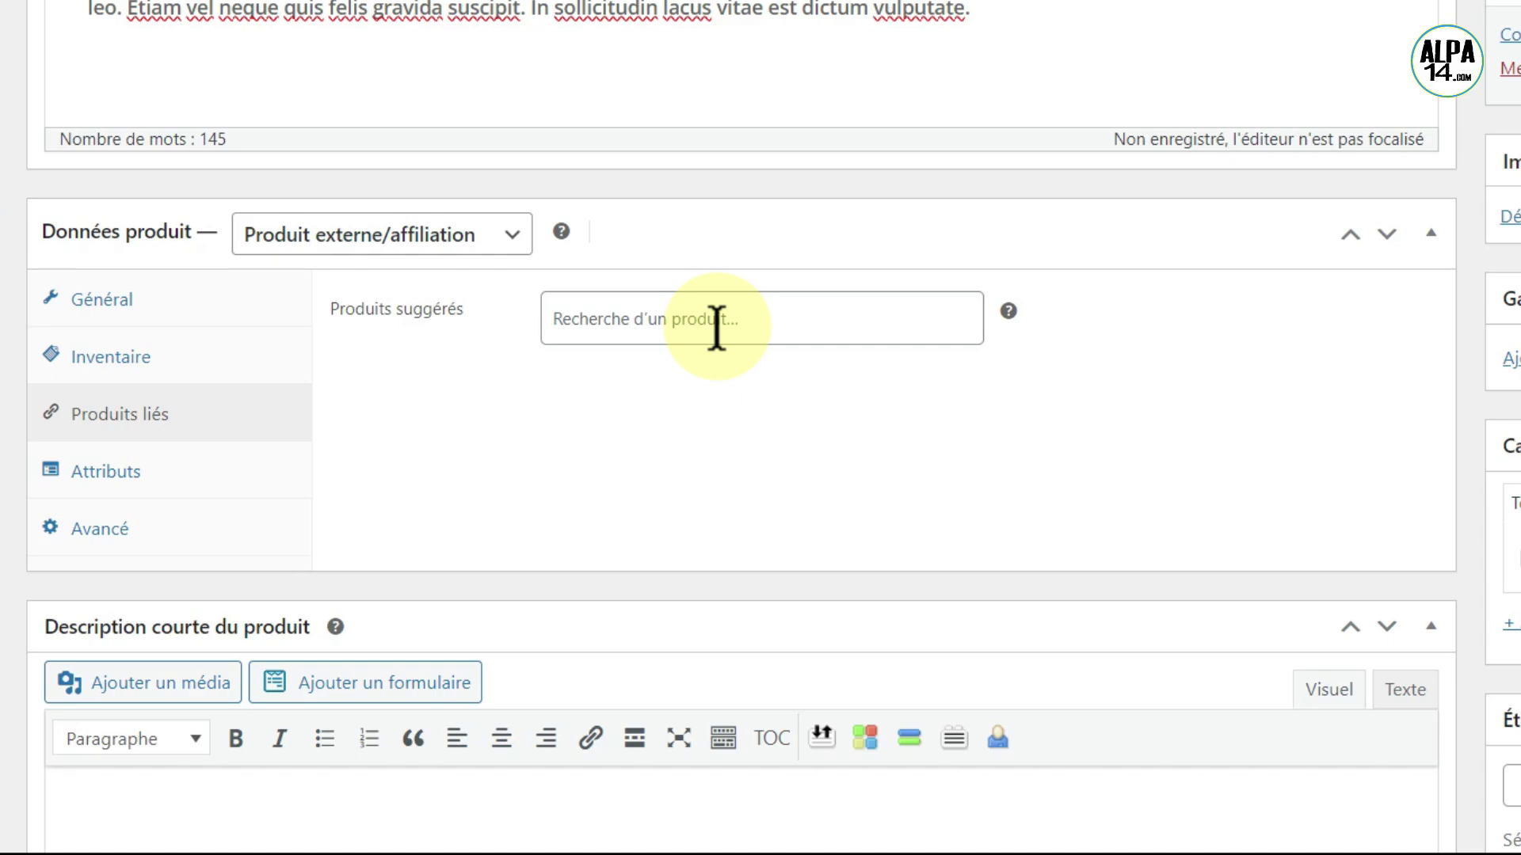
{"action": "left_click", "coordinate": [162, 314]}
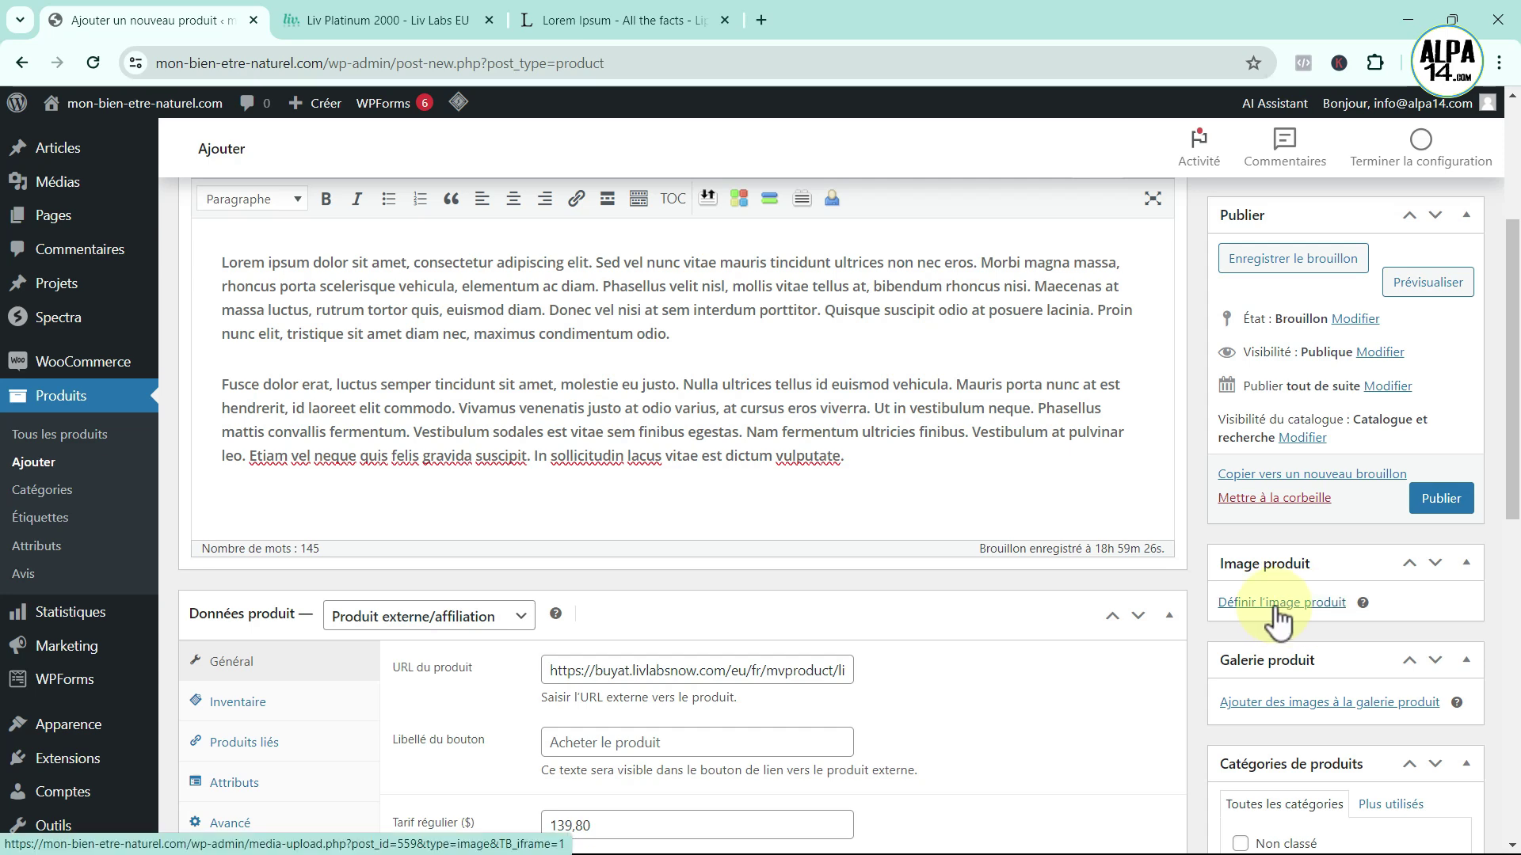
- Set Platinum-1.webp from the media library as the product image
{"action": "left_click", "coordinate": [1278, 603]}
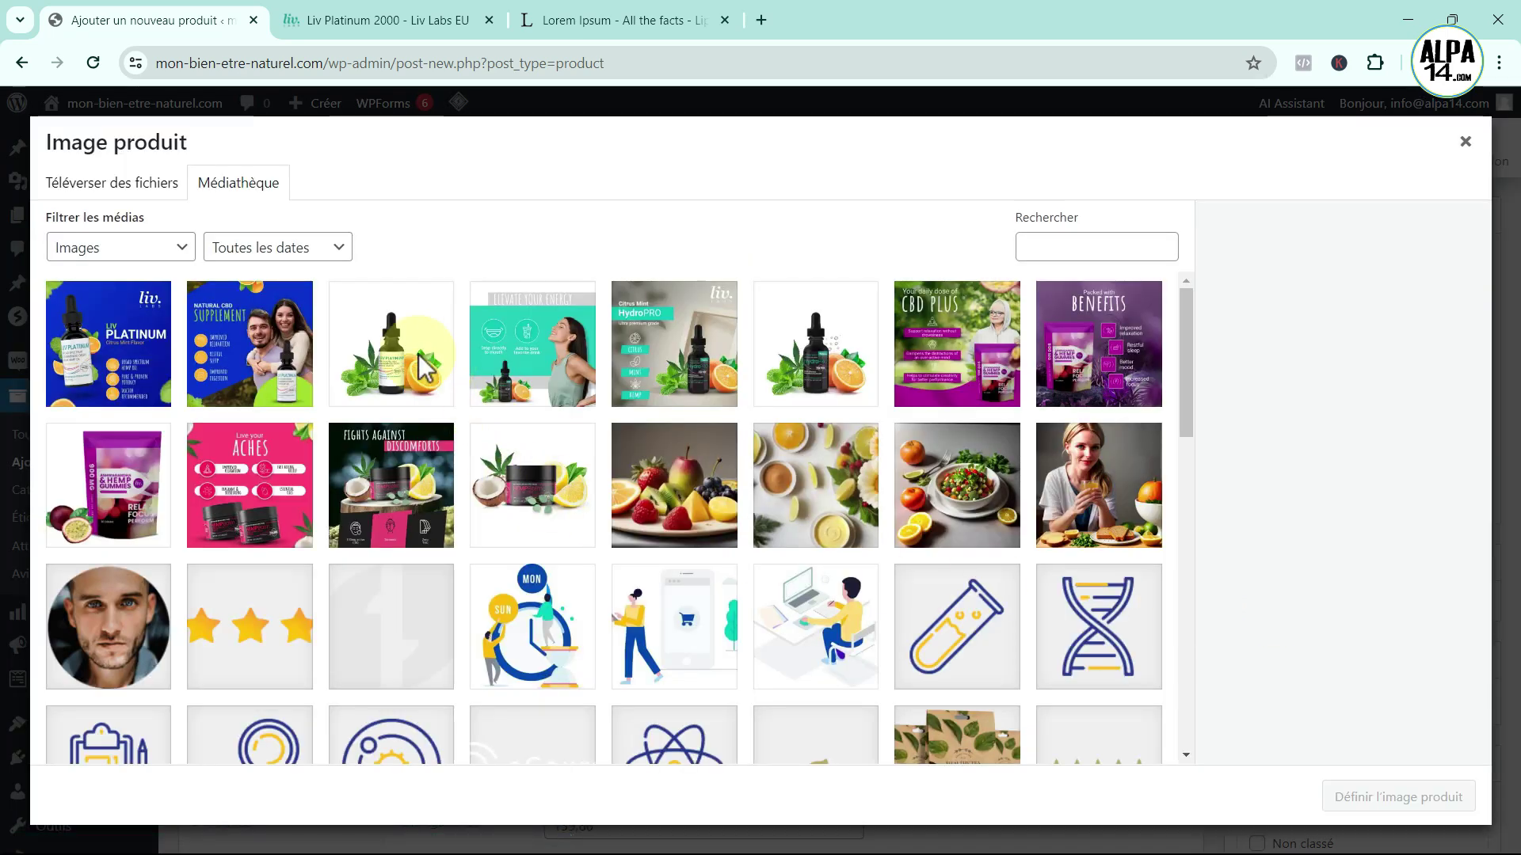
{"action": "left_click", "coordinate": [391, 344]}
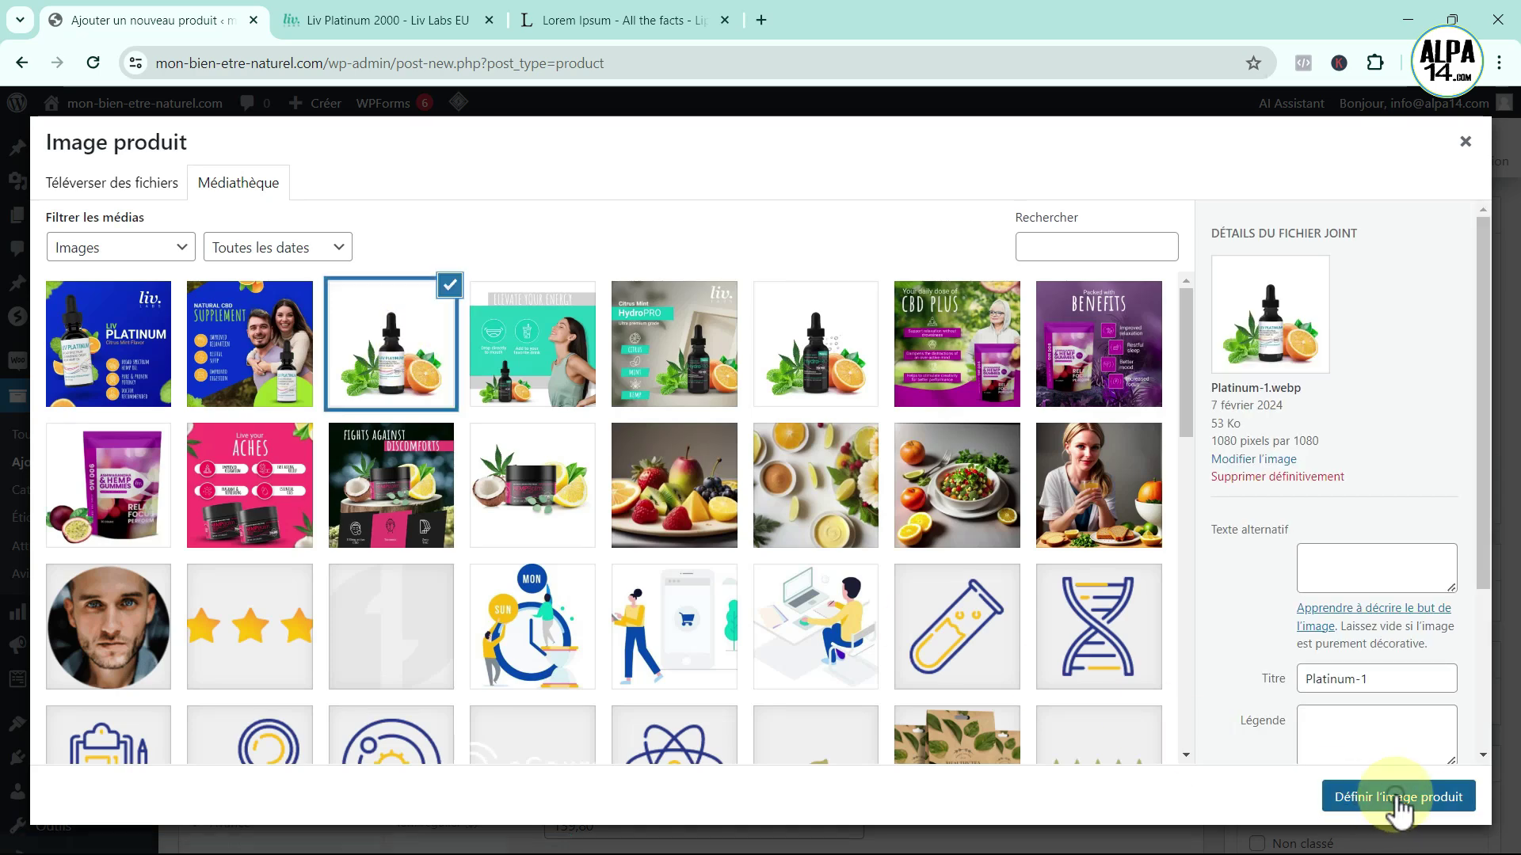
{"action": "left_click", "coordinate": [1391, 828]}
- Add platinum-3.webp and Platinum-2.webp from the media library to the product gallery
{"action": "scroll", "coordinate": [1394, 697], "scroll_direction": "down", "scroll_amount": 6}
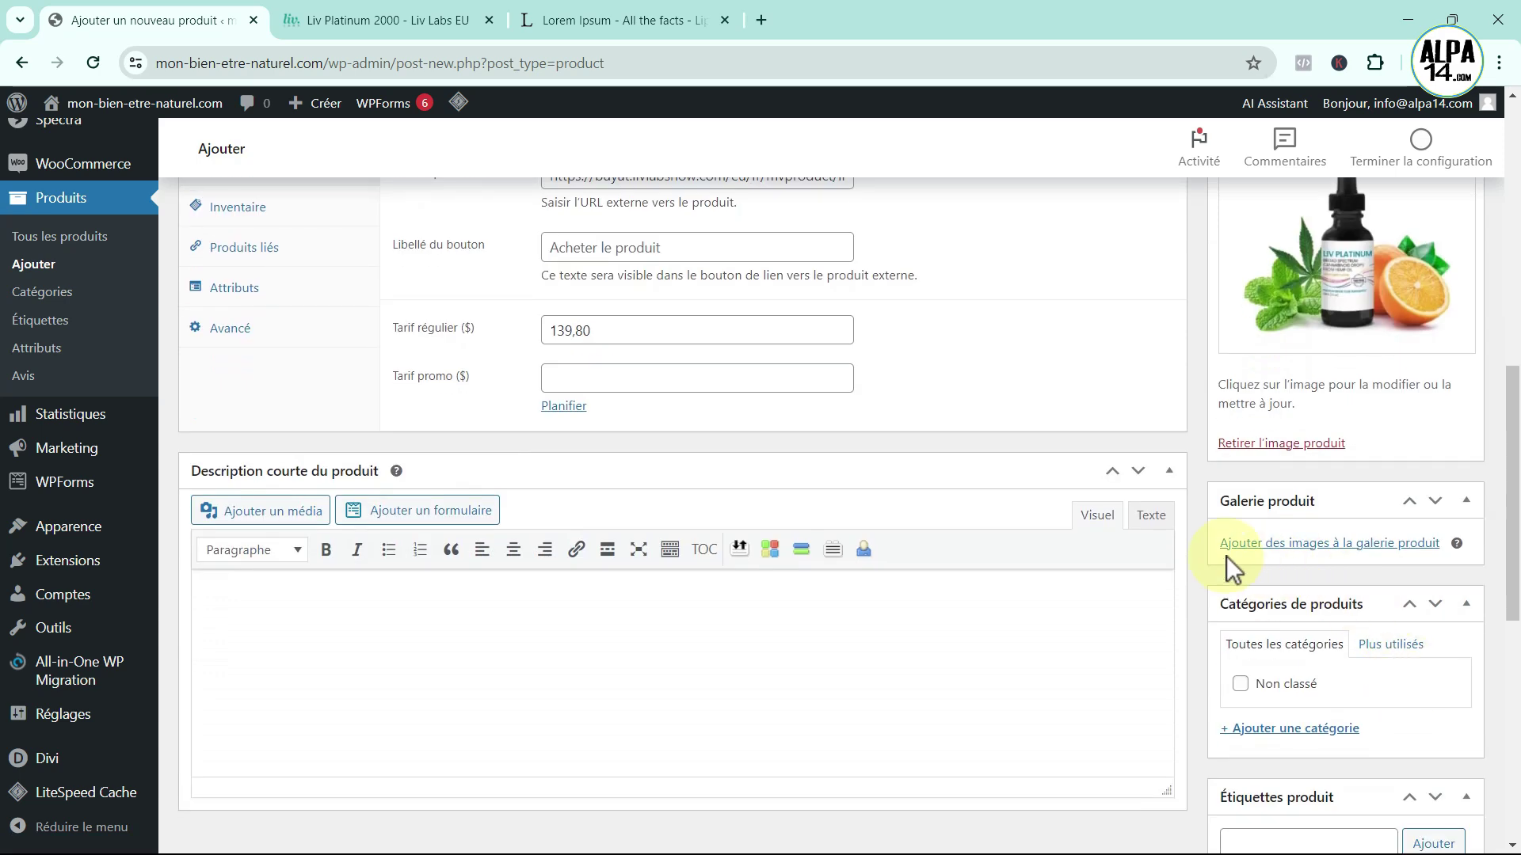
{"action": "left_click", "coordinate": [1337, 549]}
{"action": "left_click", "coordinate": [95, 396]}
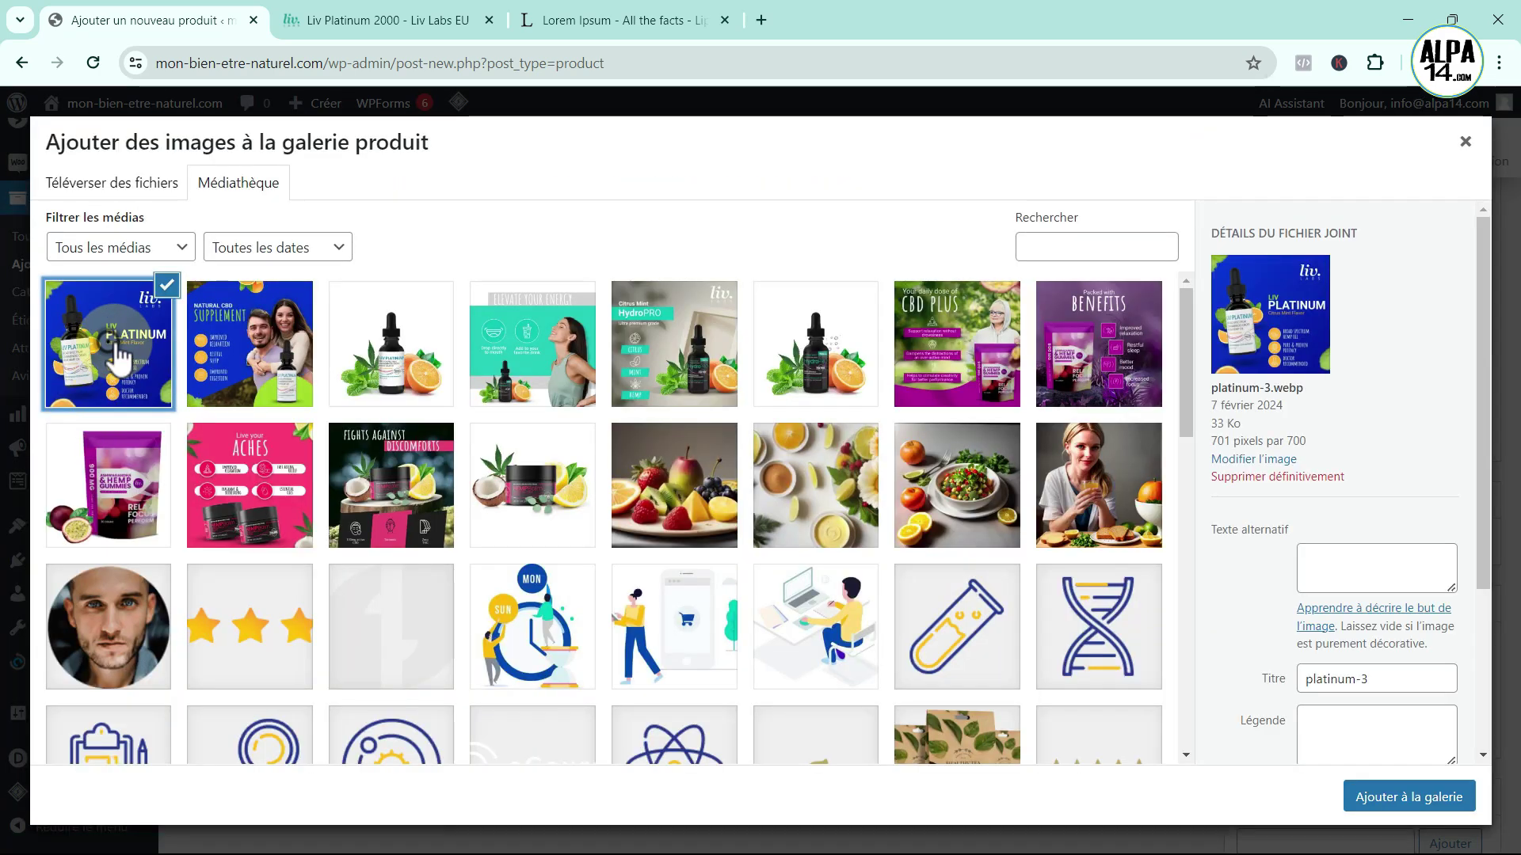
{"action": "left_click", "coordinate": [230, 341]}
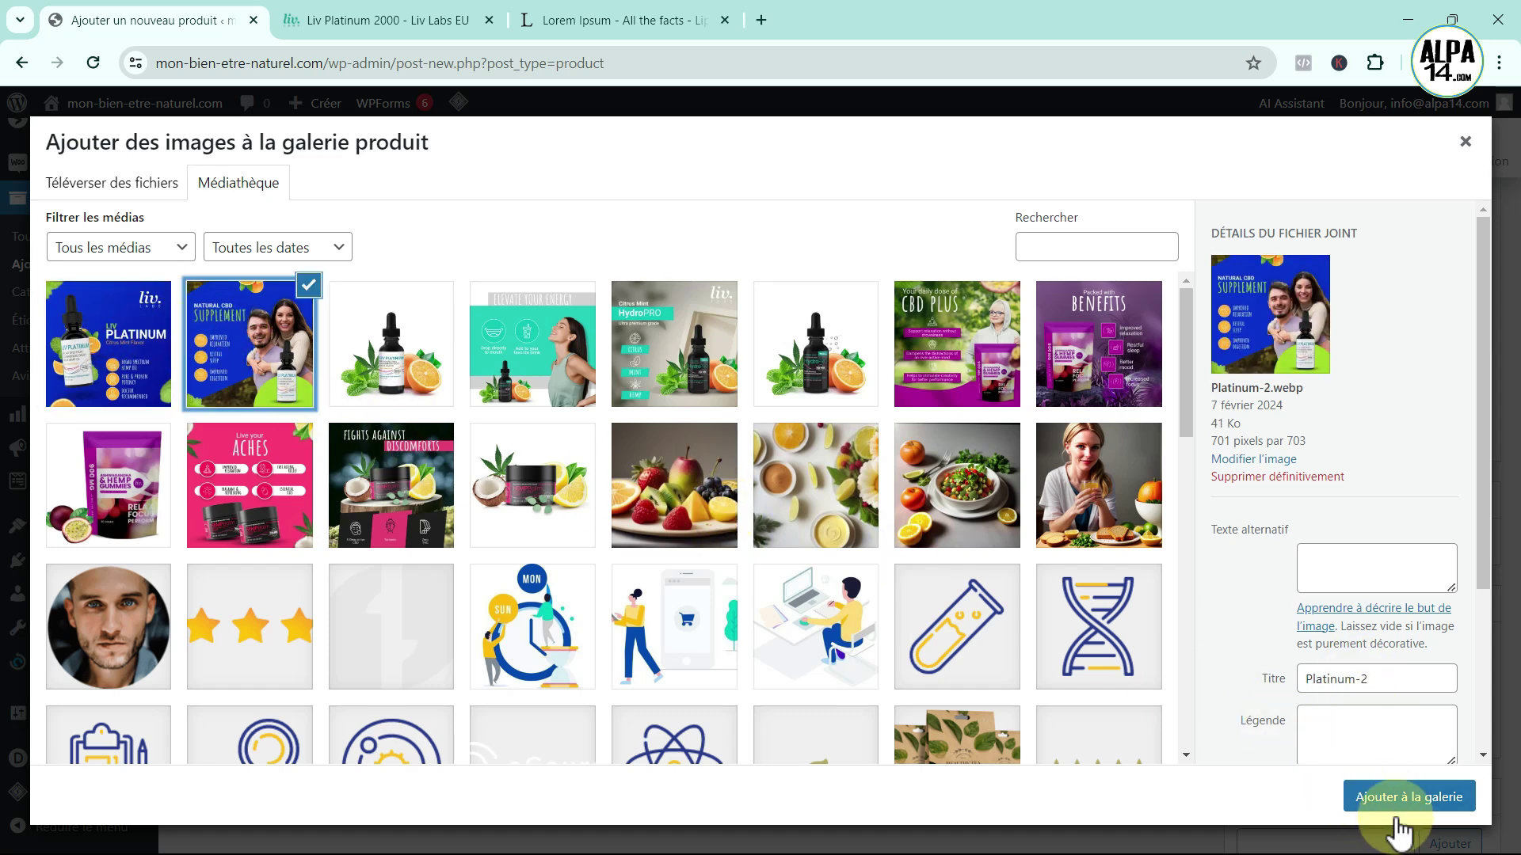
{"action": "left_click", "coordinate": [139, 340]}
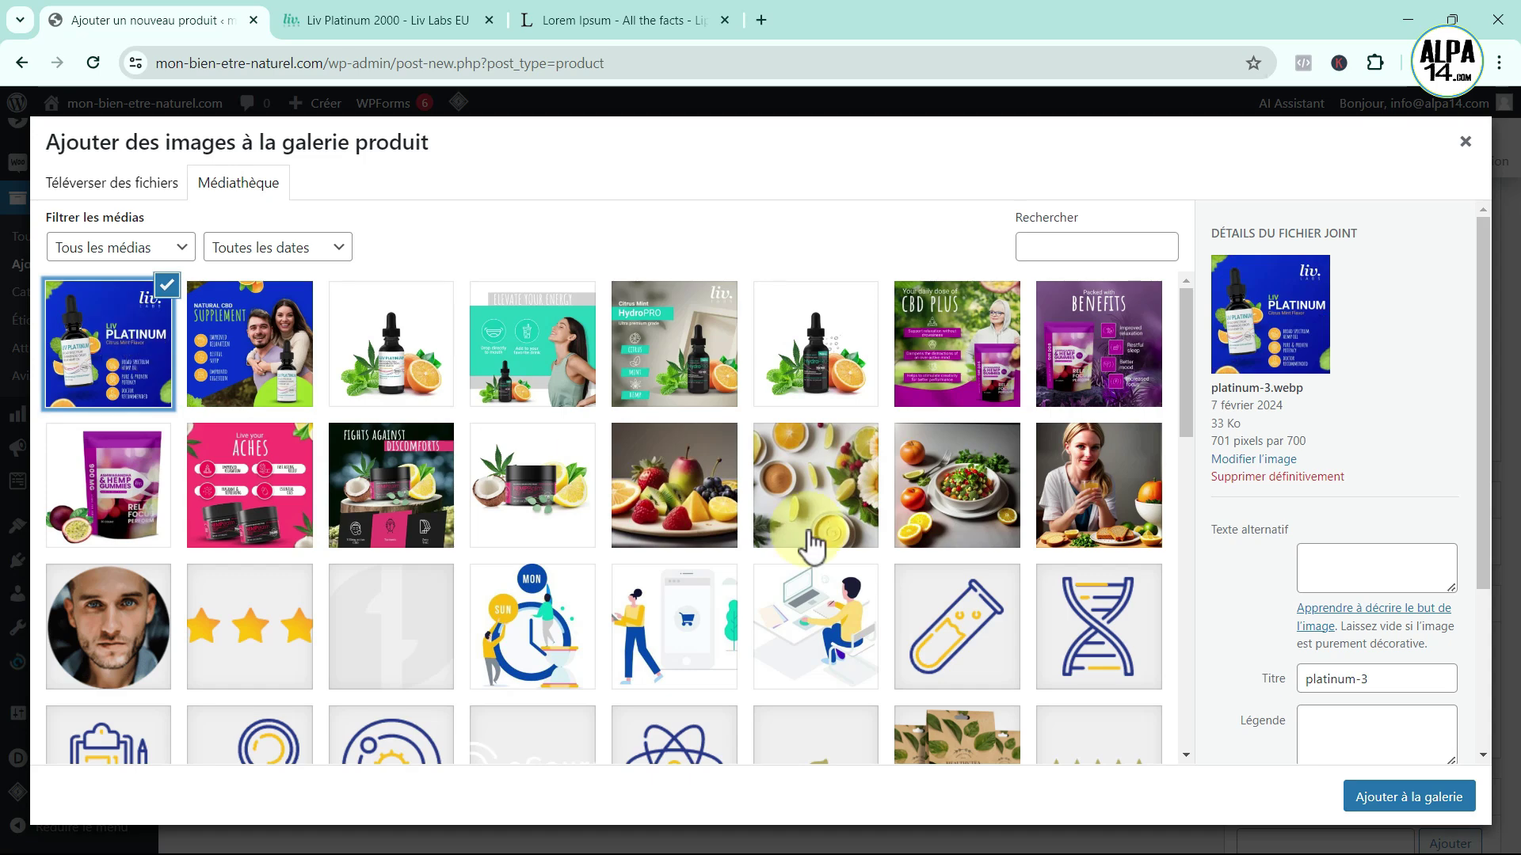
{"action": "left_click", "coordinate": [1386, 793]}
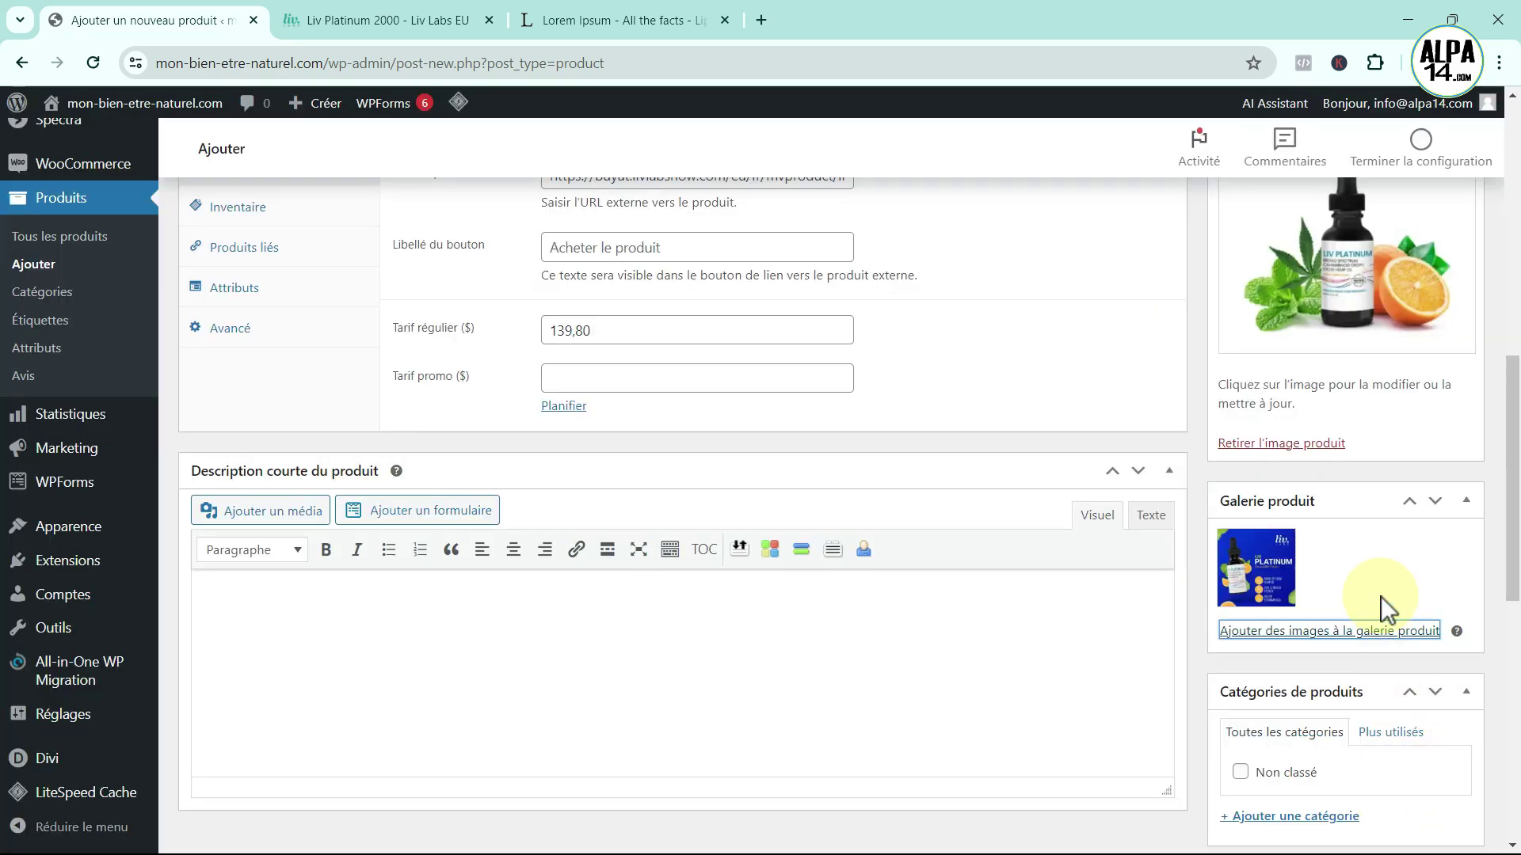
{"action": "left_click", "coordinate": [1291, 630]}
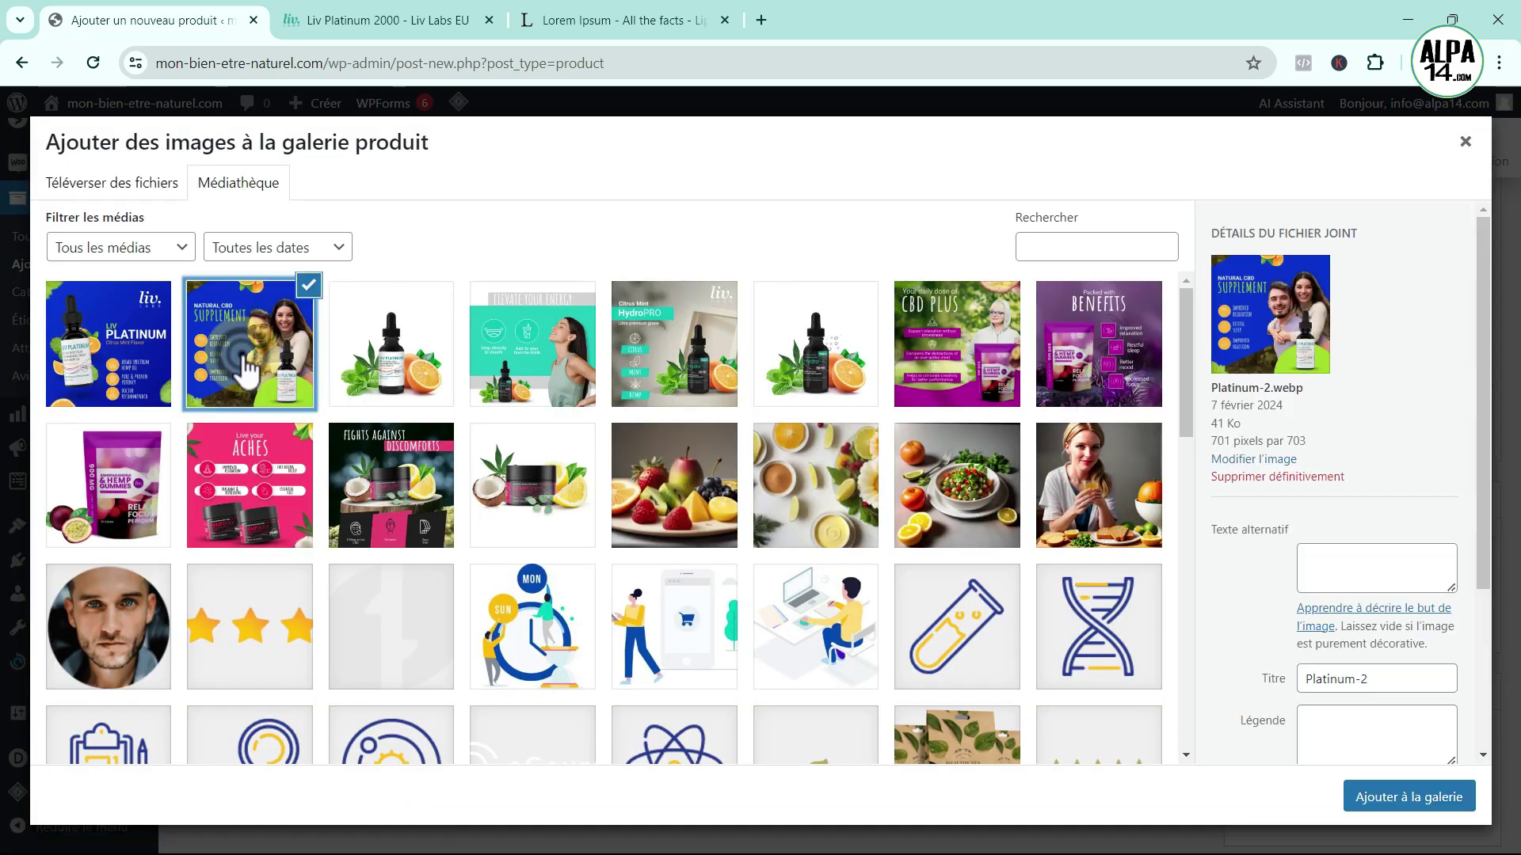
{"action": "left_click", "coordinate": [1382, 799]}
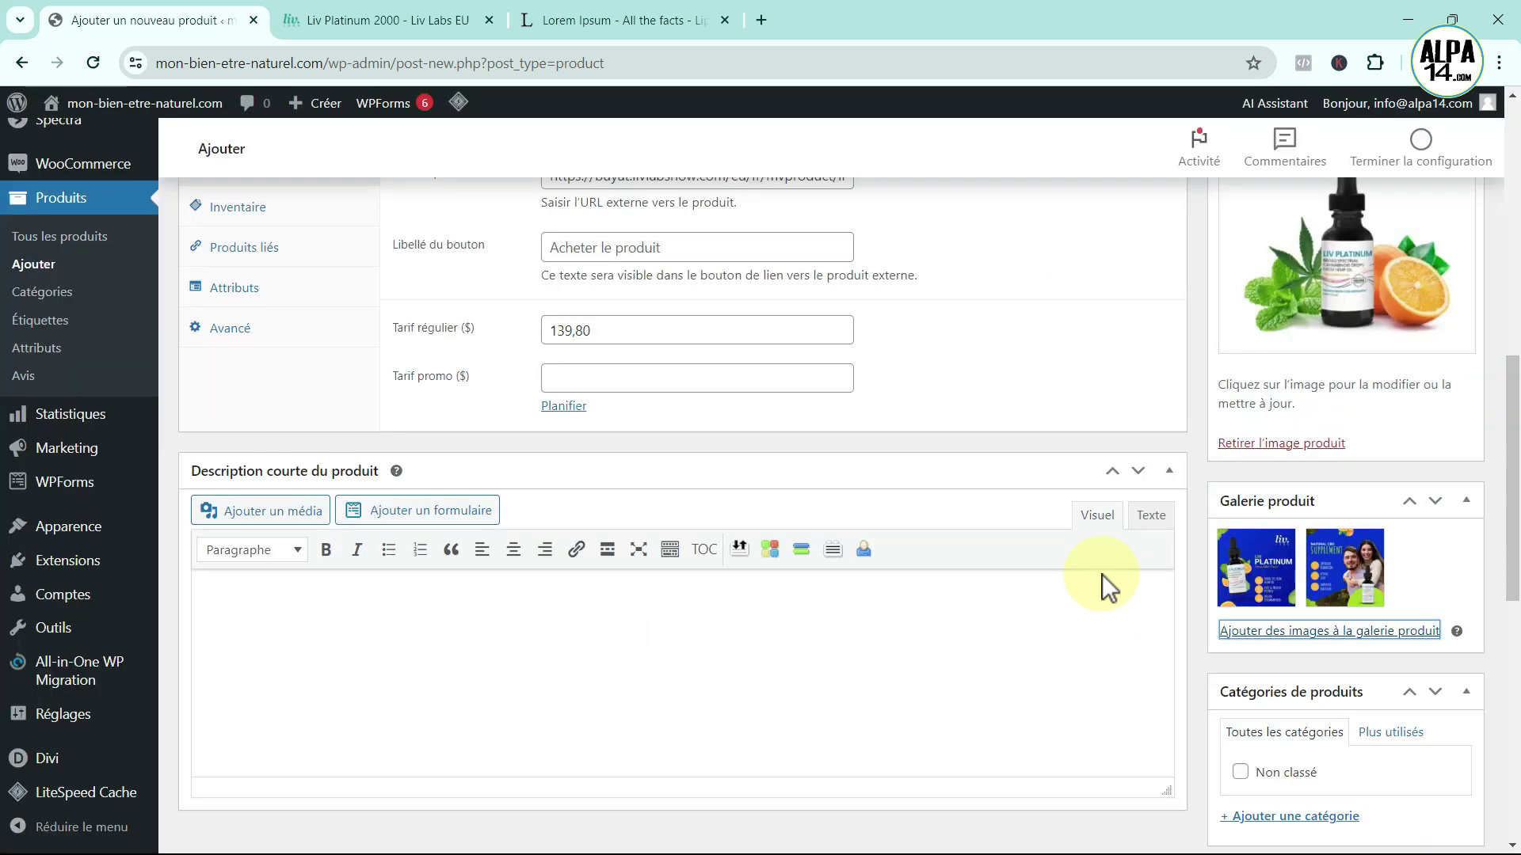
- Create the product category Huile CBD and assign it to the Liv Platinum 2000 product
{"action": "scroll", "coordinate": [1260, 683], "scroll_direction": "down", "scroll_amount": 3}
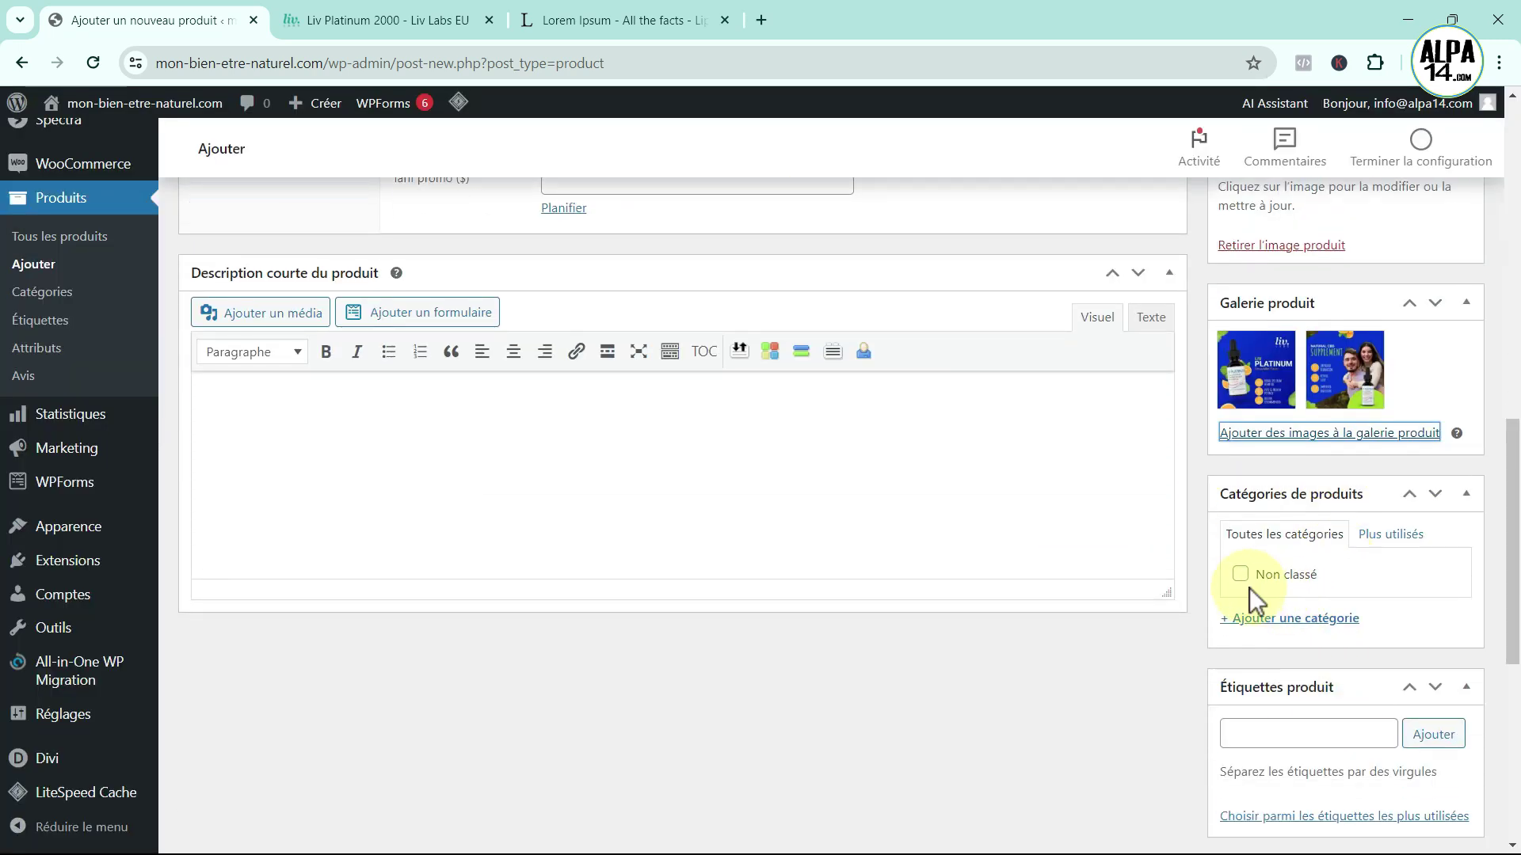
{"action": "left_click", "coordinate": [1294, 623]}
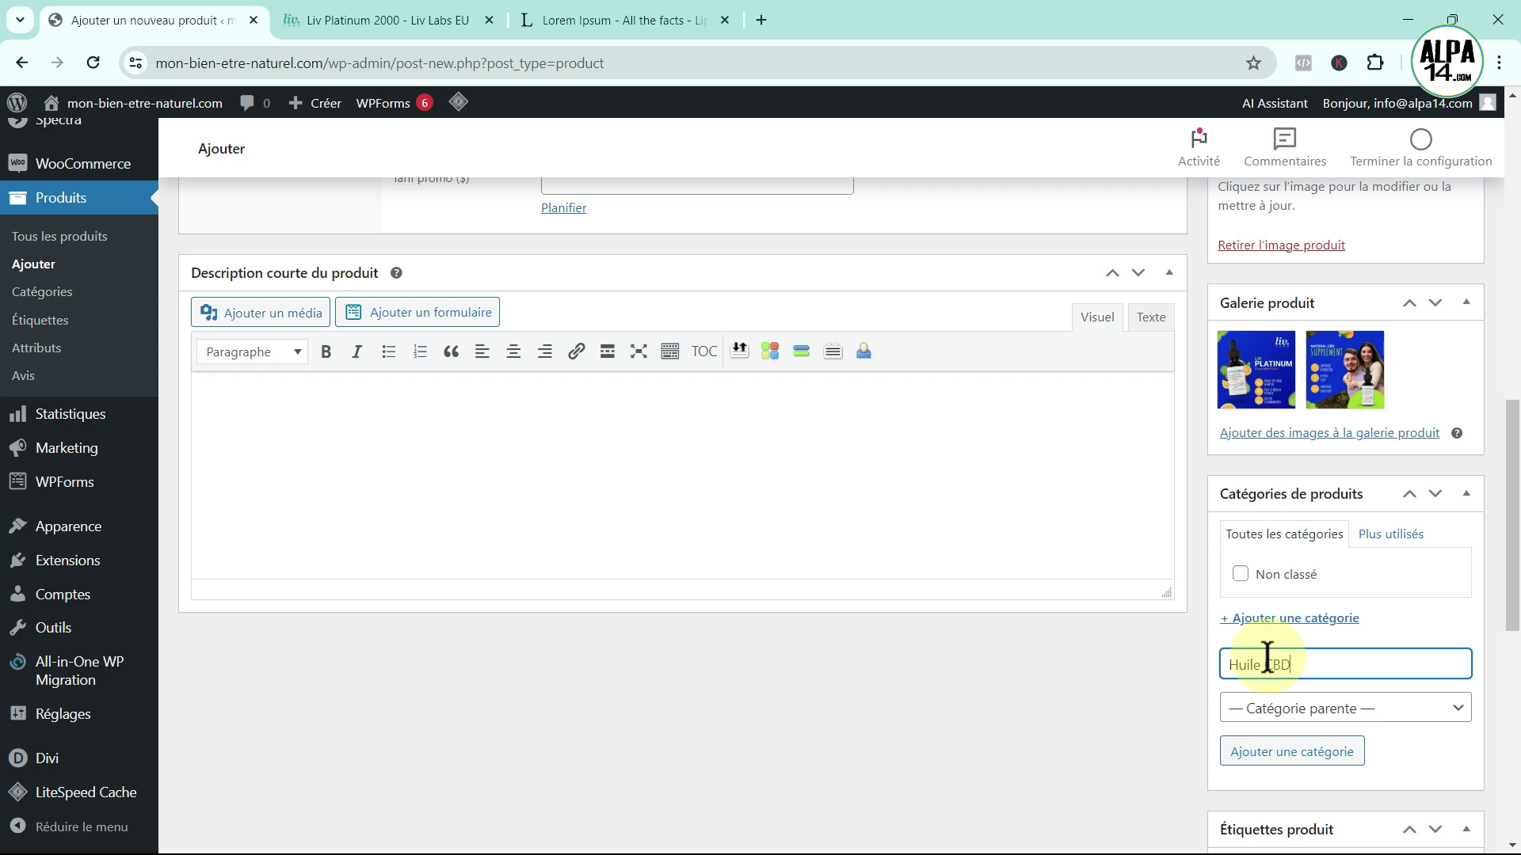
{"action": "left_click", "coordinate": [1324, 750]}
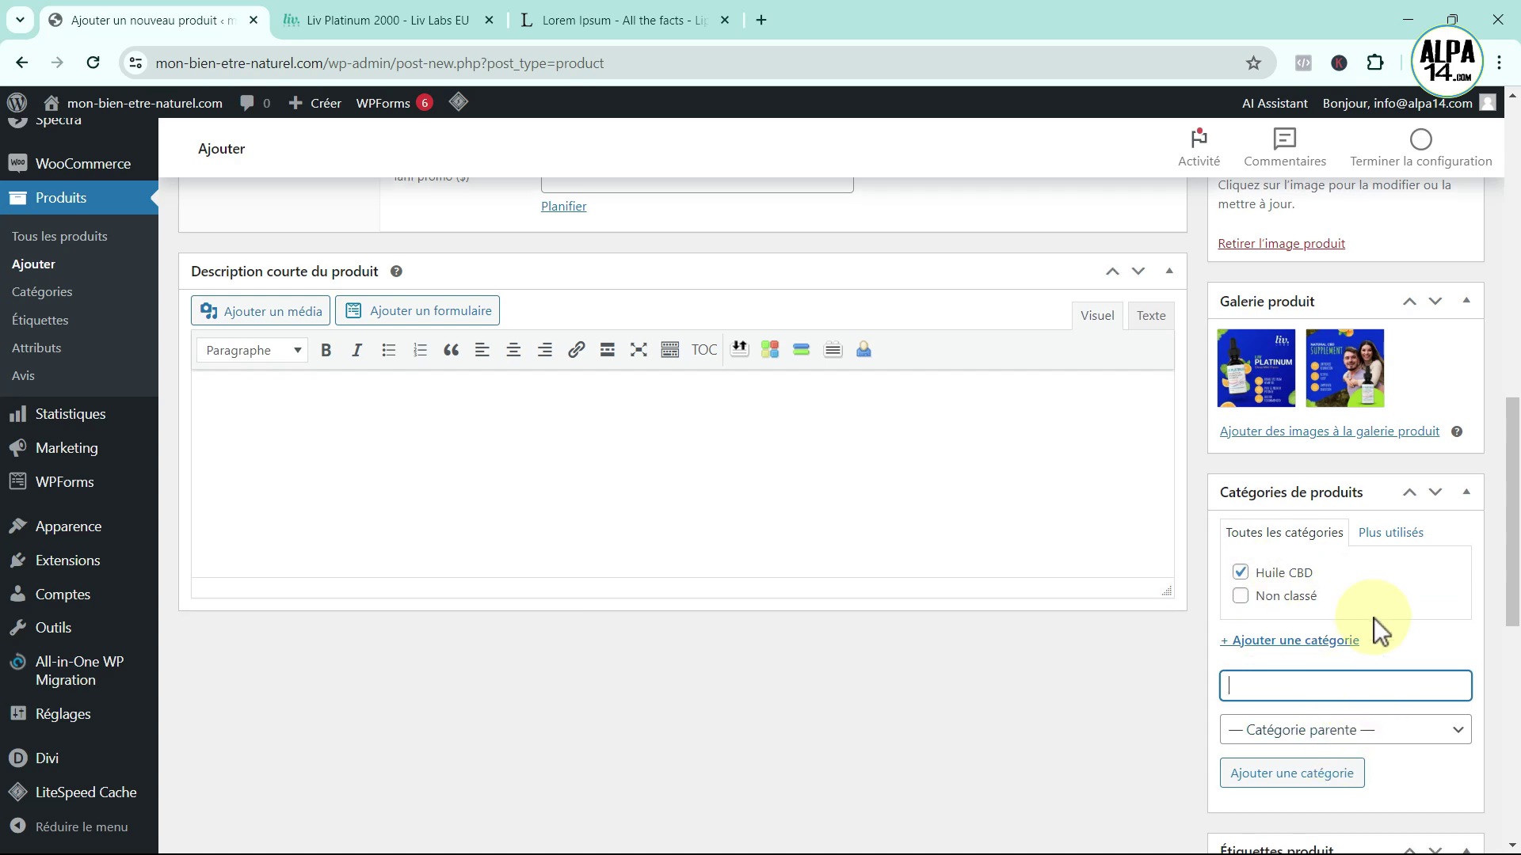
- Publish the Liv Platinum 2000 product and look over its published settings
{"action": "scroll", "coordinate": [1373, 618], "scroll_direction": "down", "scroll_amount": 5}
{"action": "scroll", "coordinate": [1376, 629], "scroll_direction": "down", "scroll_amount": 2}
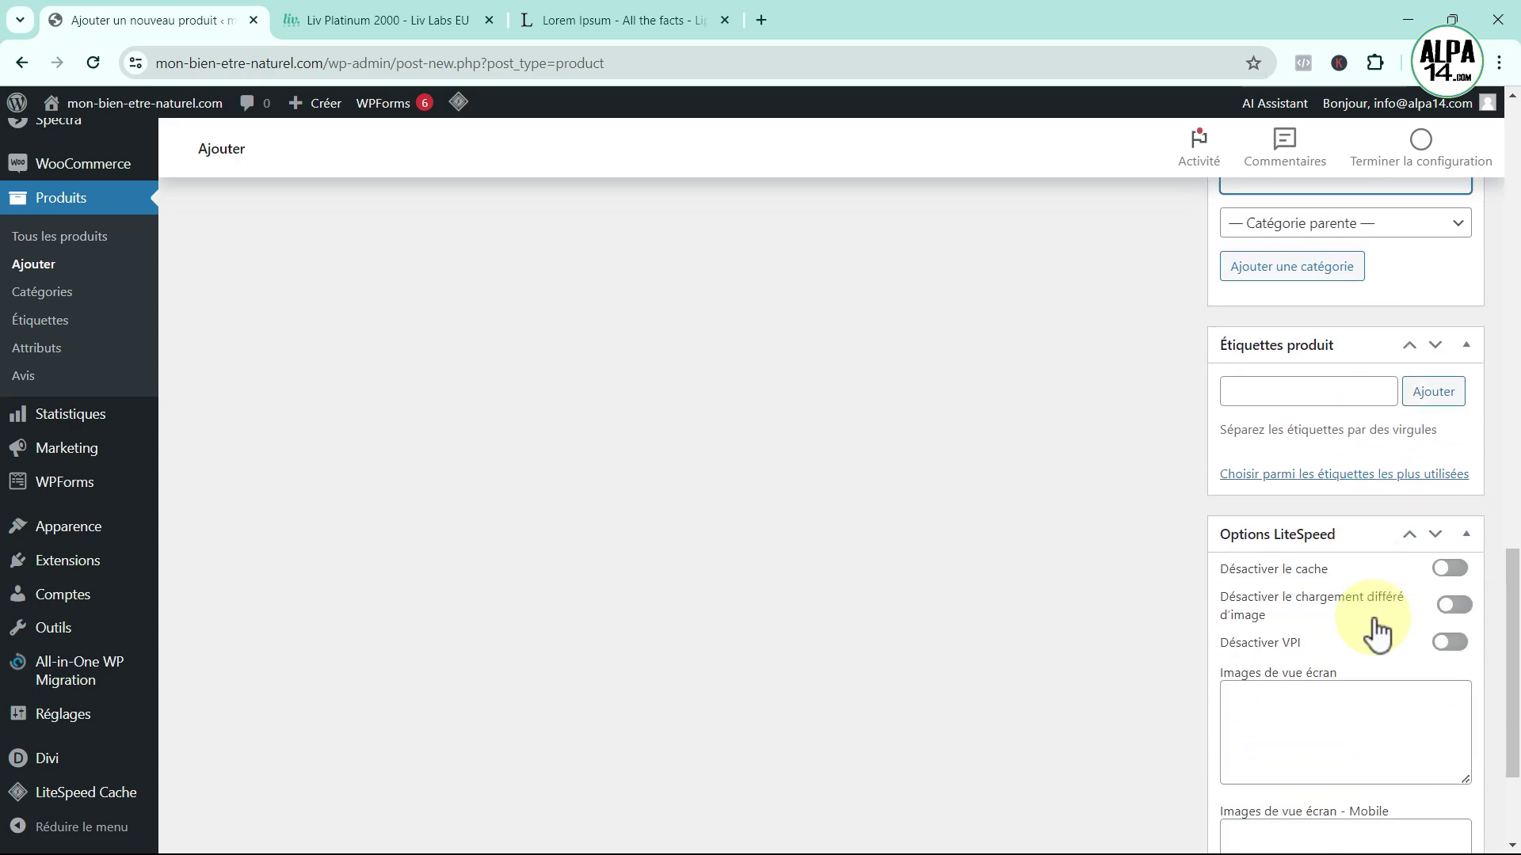
{"action": "scroll", "coordinate": [1353, 636], "scroll_direction": "up", "scroll_amount": 3}
{"action": "scroll", "coordinate": [1356, 639], "scroll_direction": "up", "scroll_amount": 12}
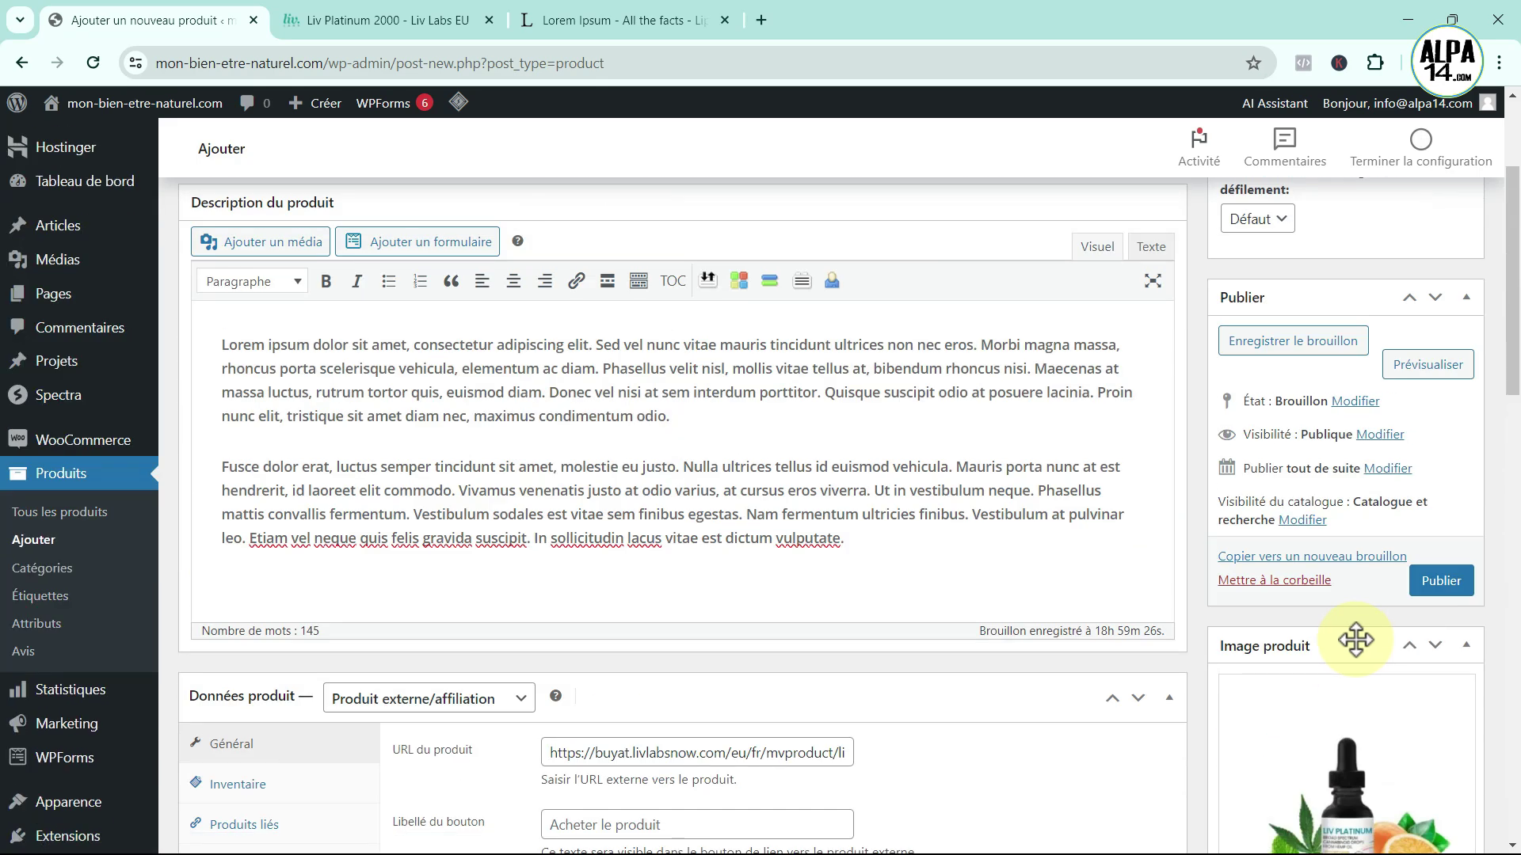
{"action": "left_click", "coordinate": [1443, 582]}
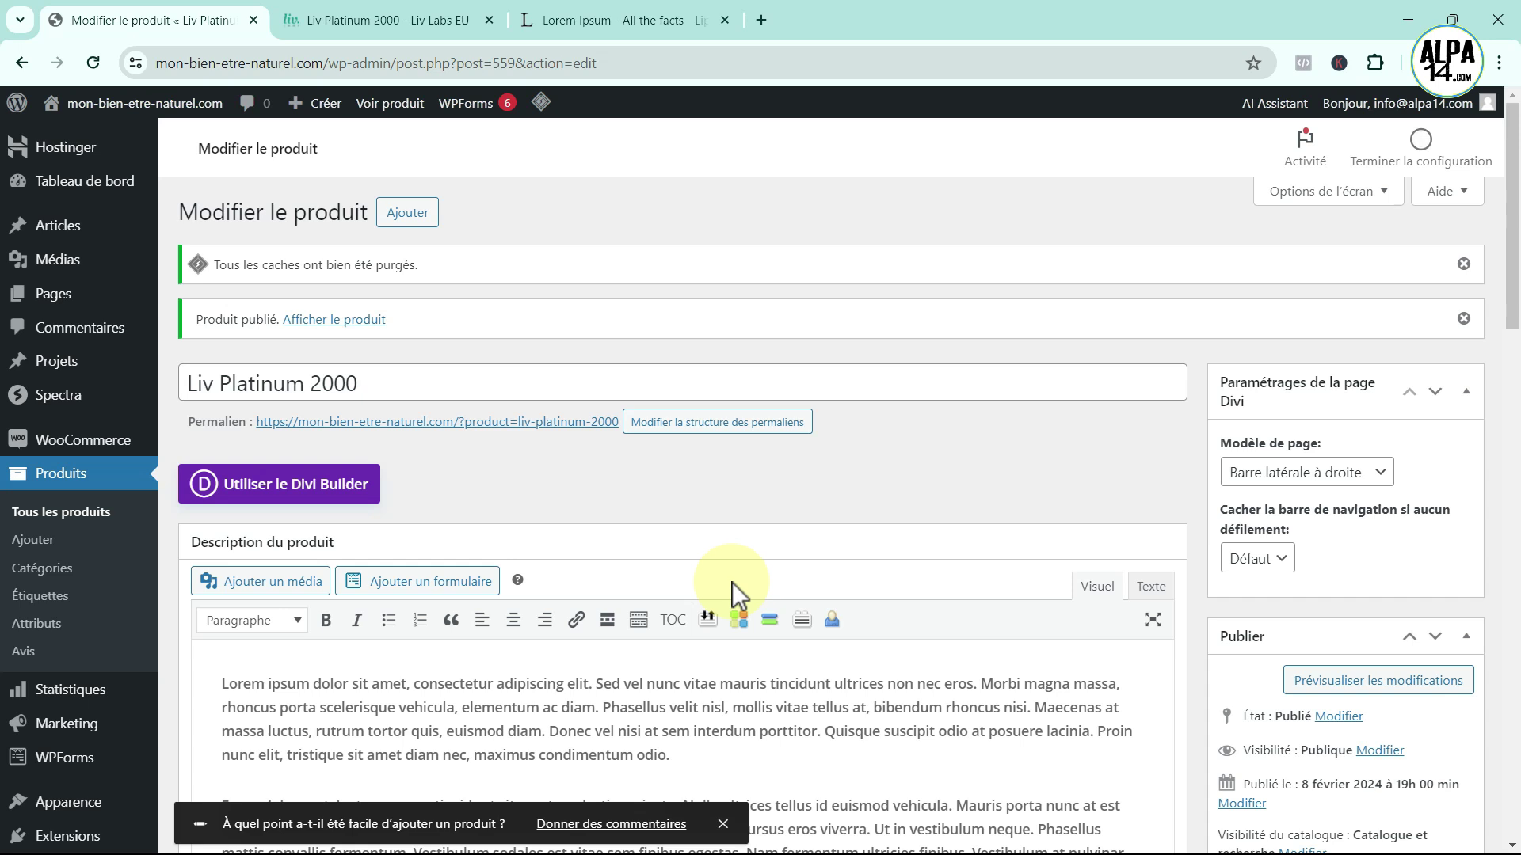
{"action": "scroll", "coordinate": [626, 594], "scroll_direction": "down", "scroll_amount": 6}
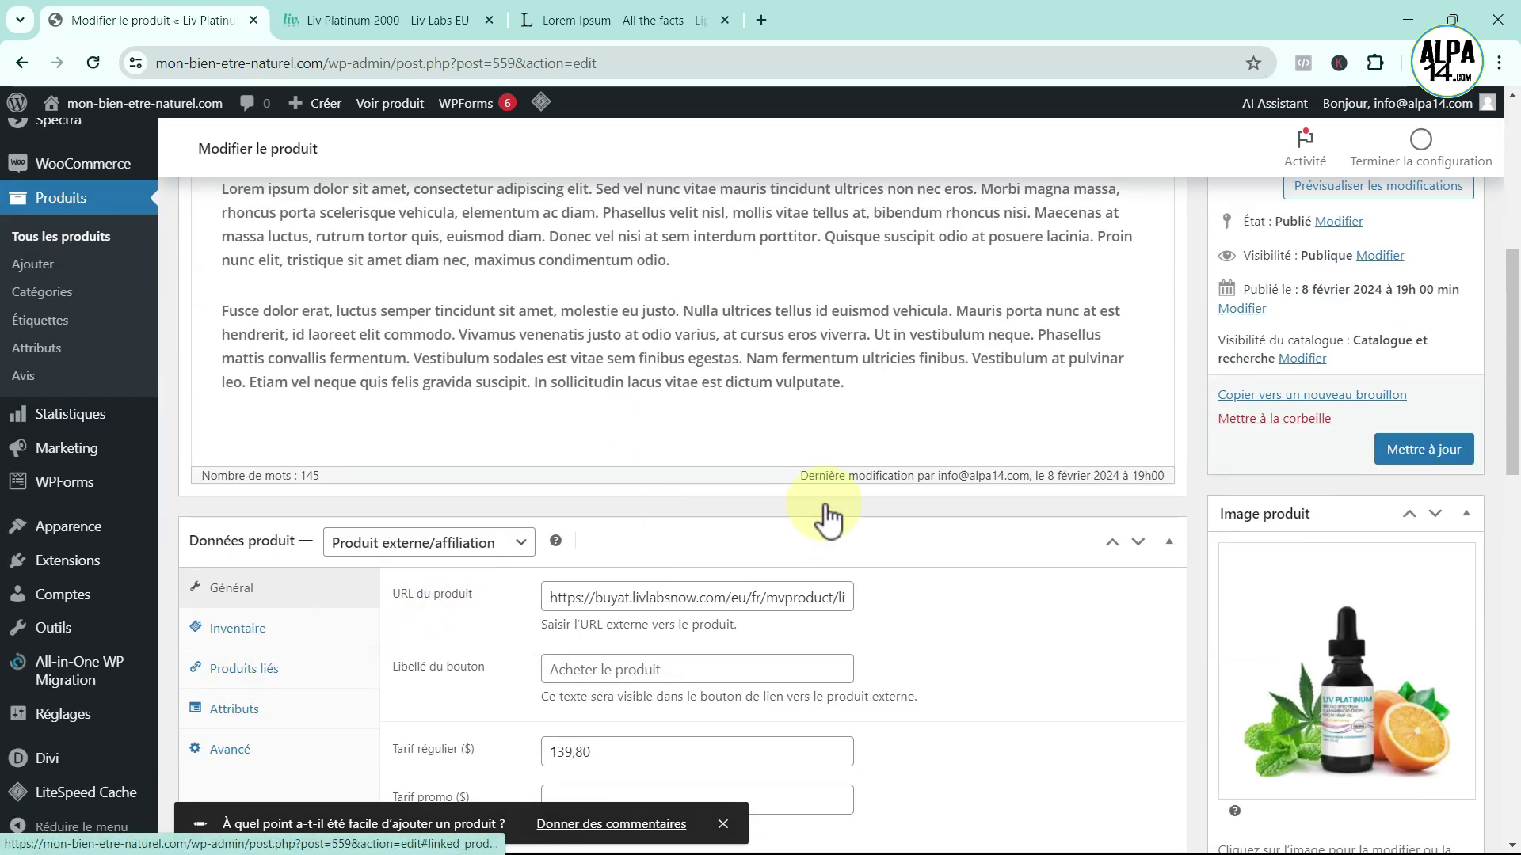
{"action": "scroll", "coordinate": [819, 515], "scroll_direction": "up", "scroll_amount": 5}
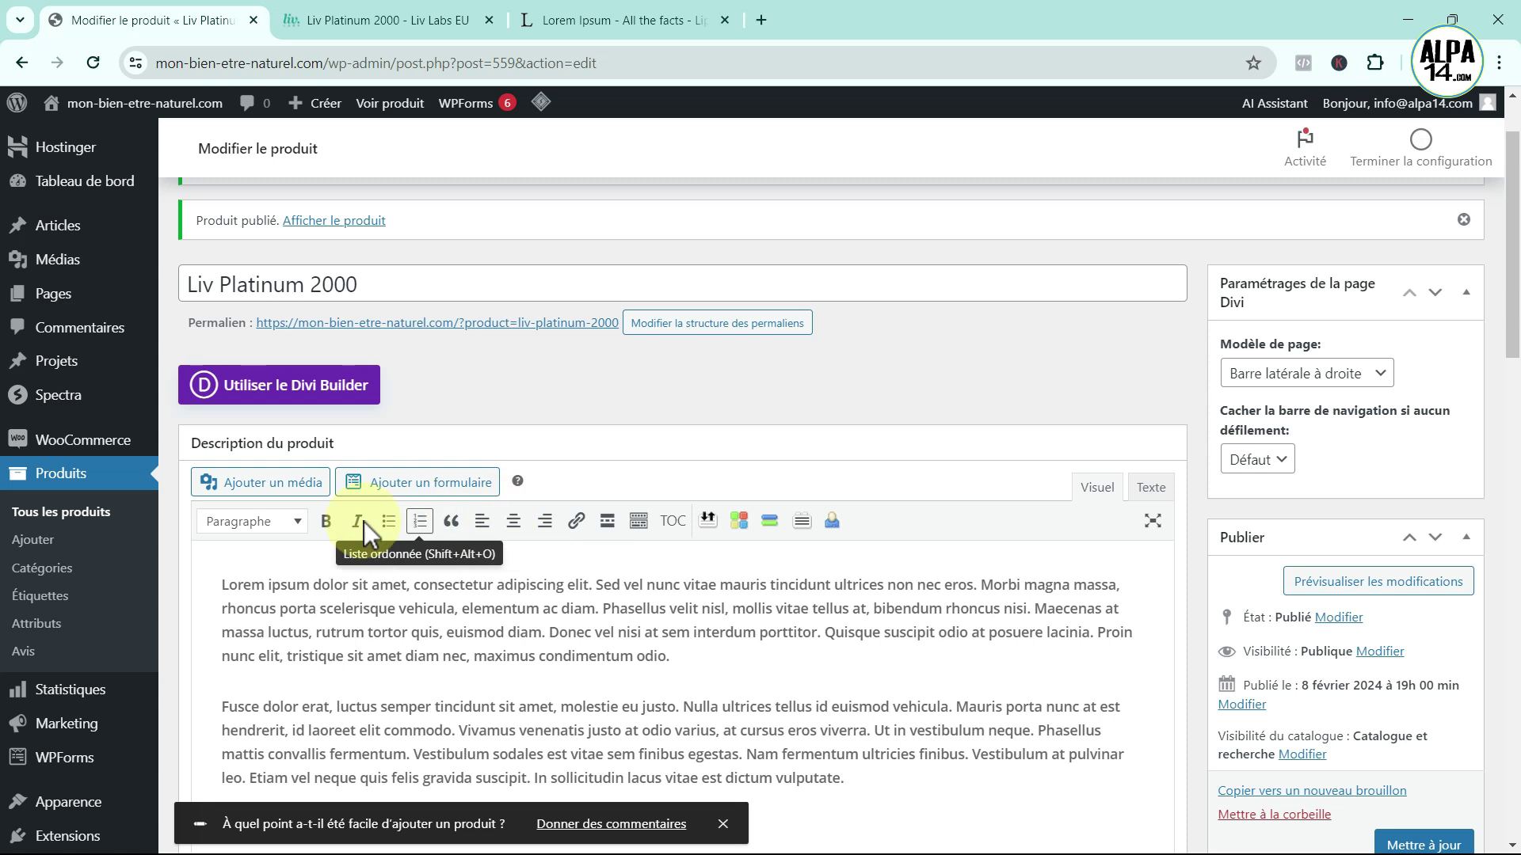
- Start a new product, then copy the address of the HydroPRO 750 gouttes page on the Liv Labs site
{"action": "left_click", "coordinate": [33, 541]}
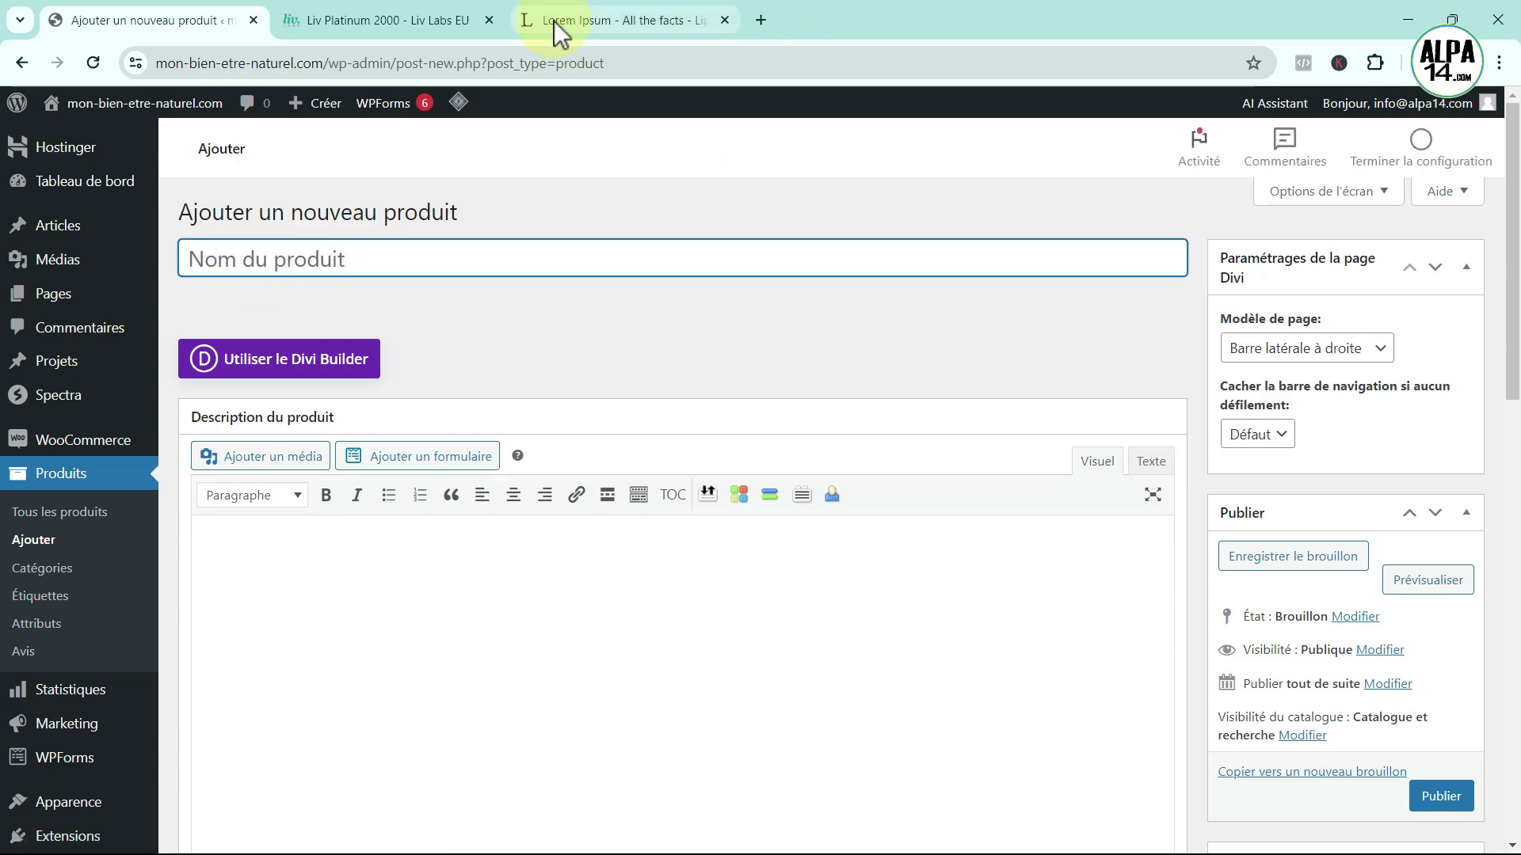
{"action": "left_click", "coordinate": [348, 17]}
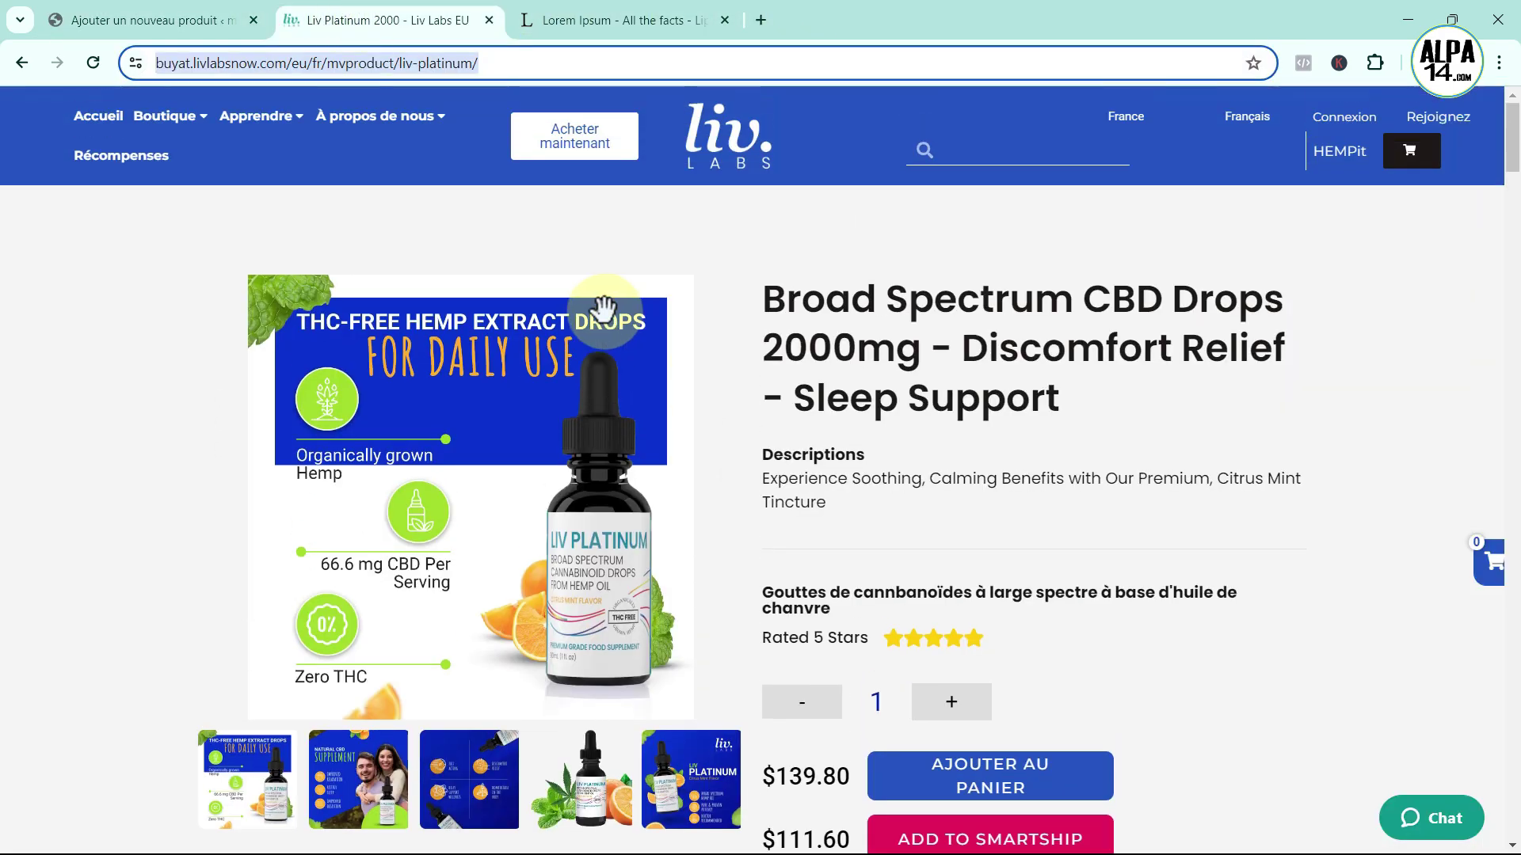
{"action": "left_click", "coordinate": [115, 119]}
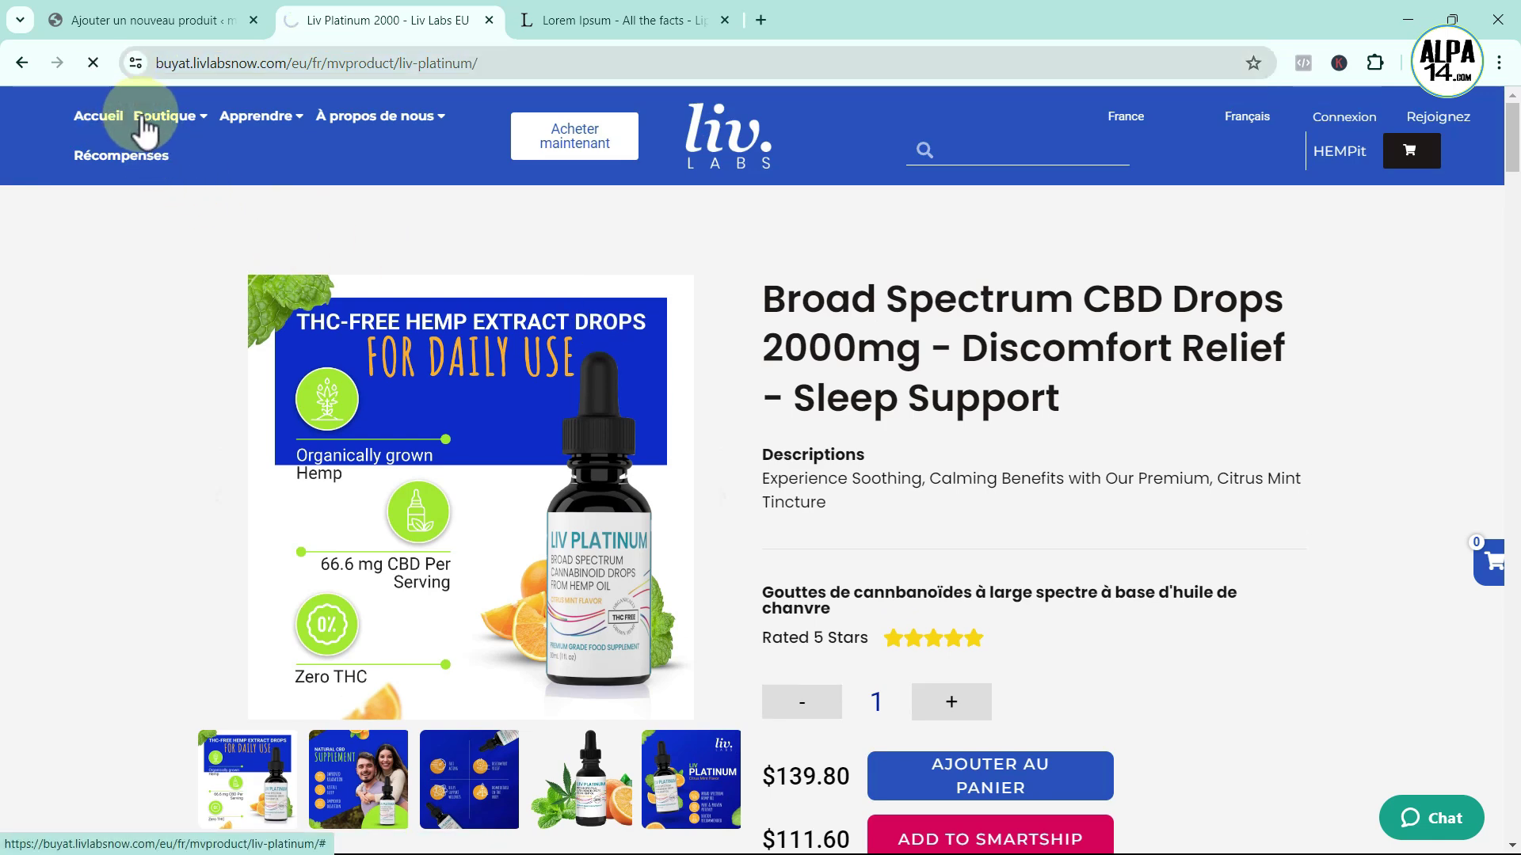
{"action": "mouse_move", "coordinate": [162, 125]}
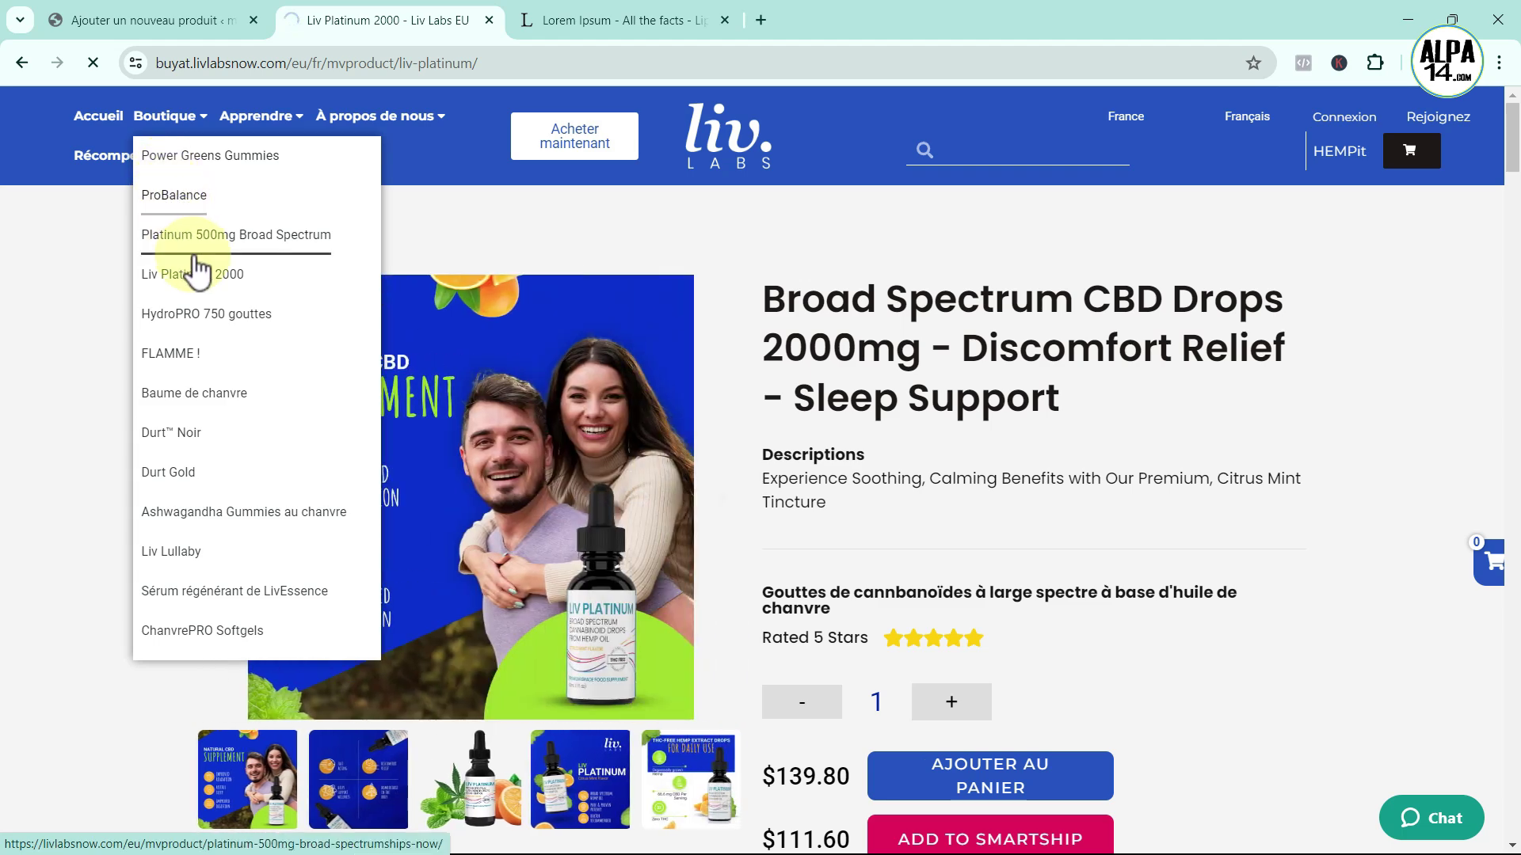
{"action": "left_click", "coordinate": [208, 317]}
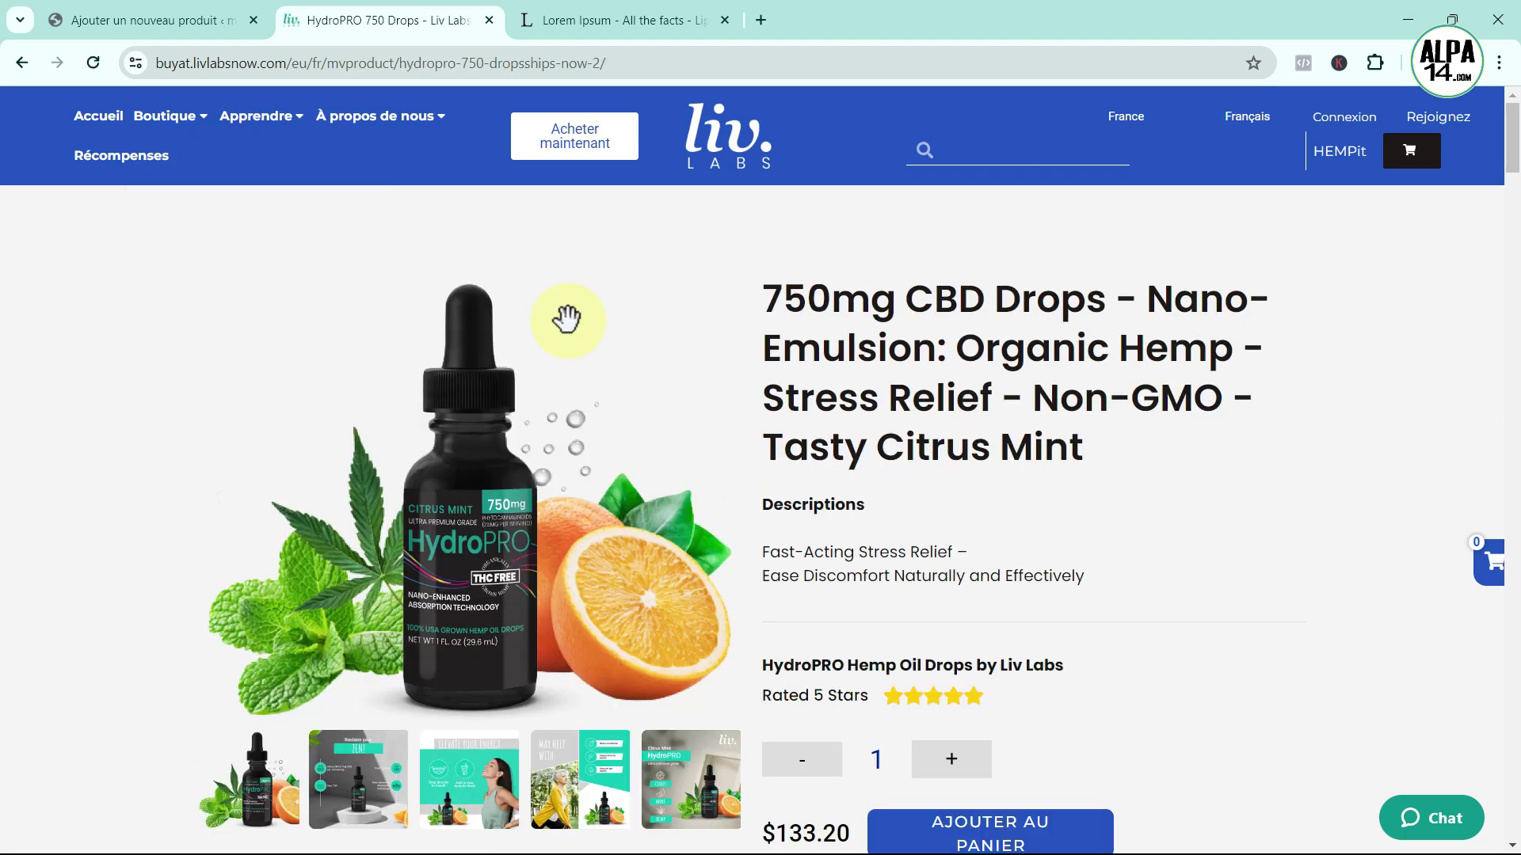
{"action": "left_click_drag", "start_coordinate": [156, 64], "coordinate": [603, 63]}
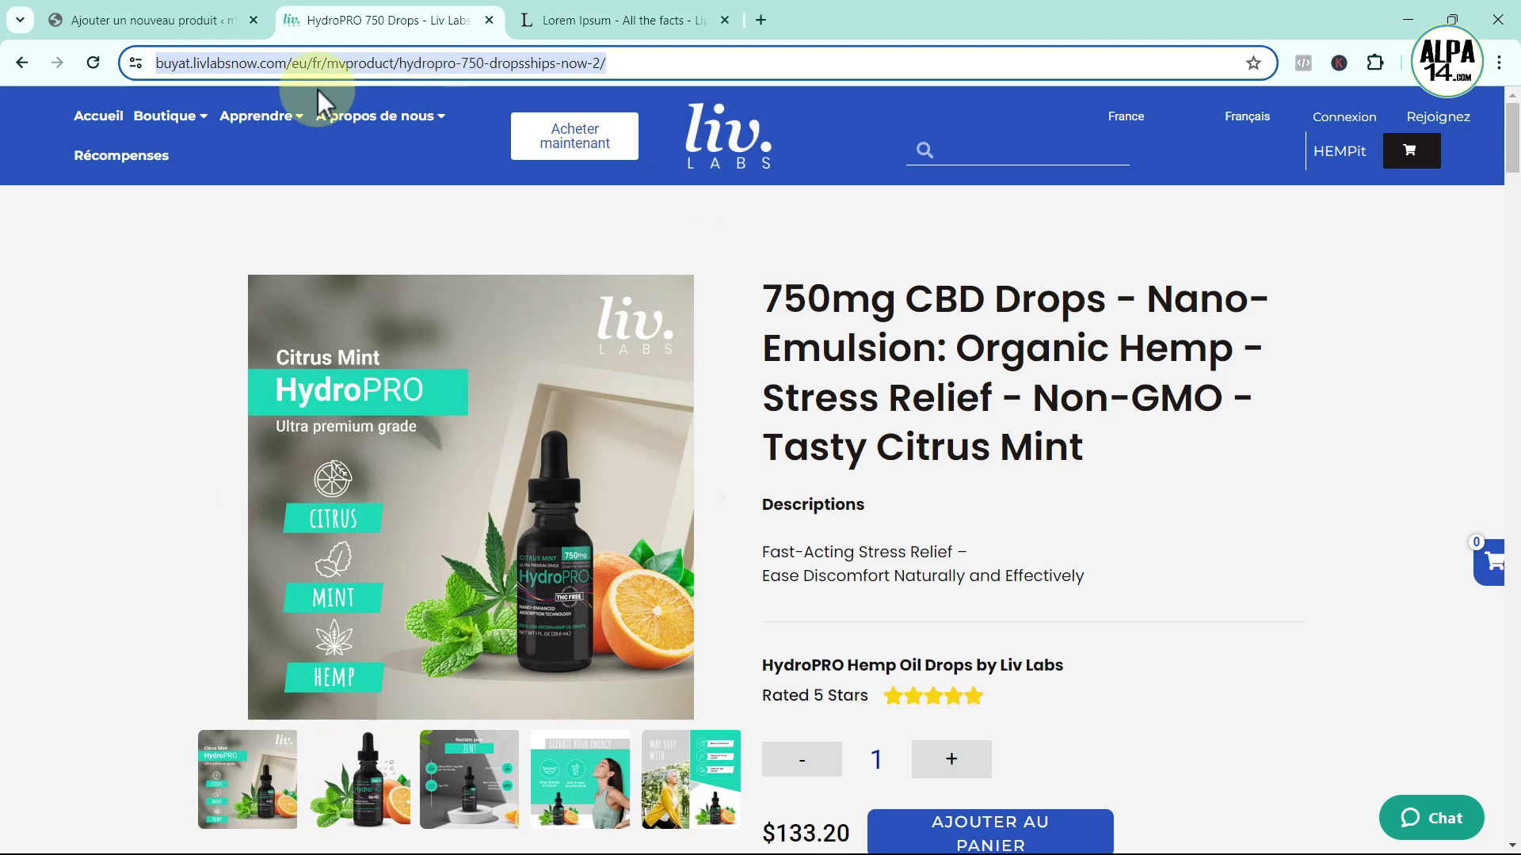
- Set the new product's type to Produit externe/affiliation and paste the HydroPRO page address as its product URL
{"action": "left_click", "coordinate": [89, 18]}
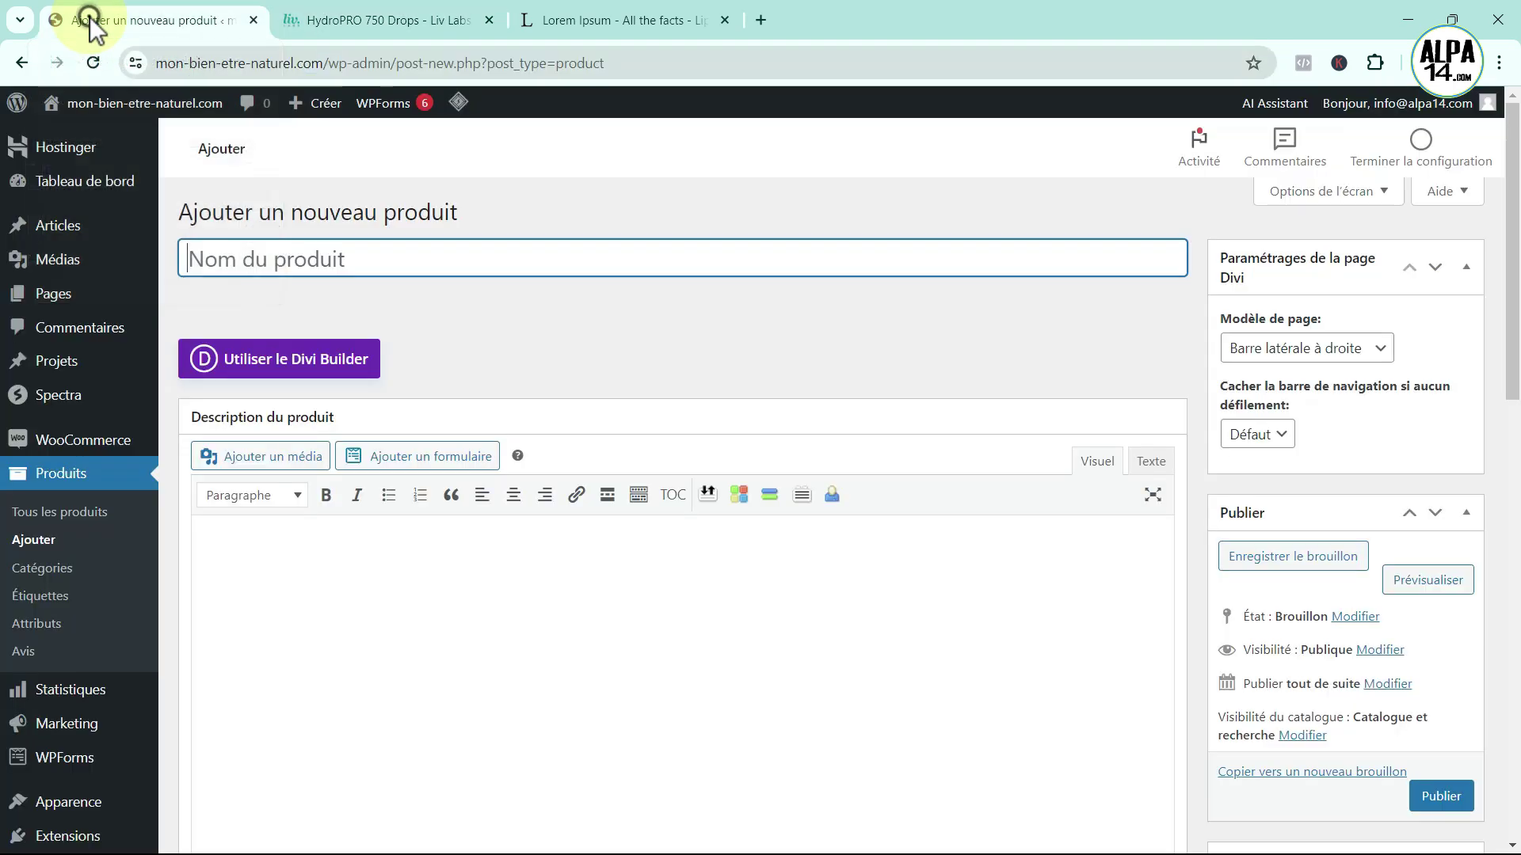
{"action": "scroll", "coordinate": [396, 634], "scroll_direction": "down", "scroll_amount": 8}
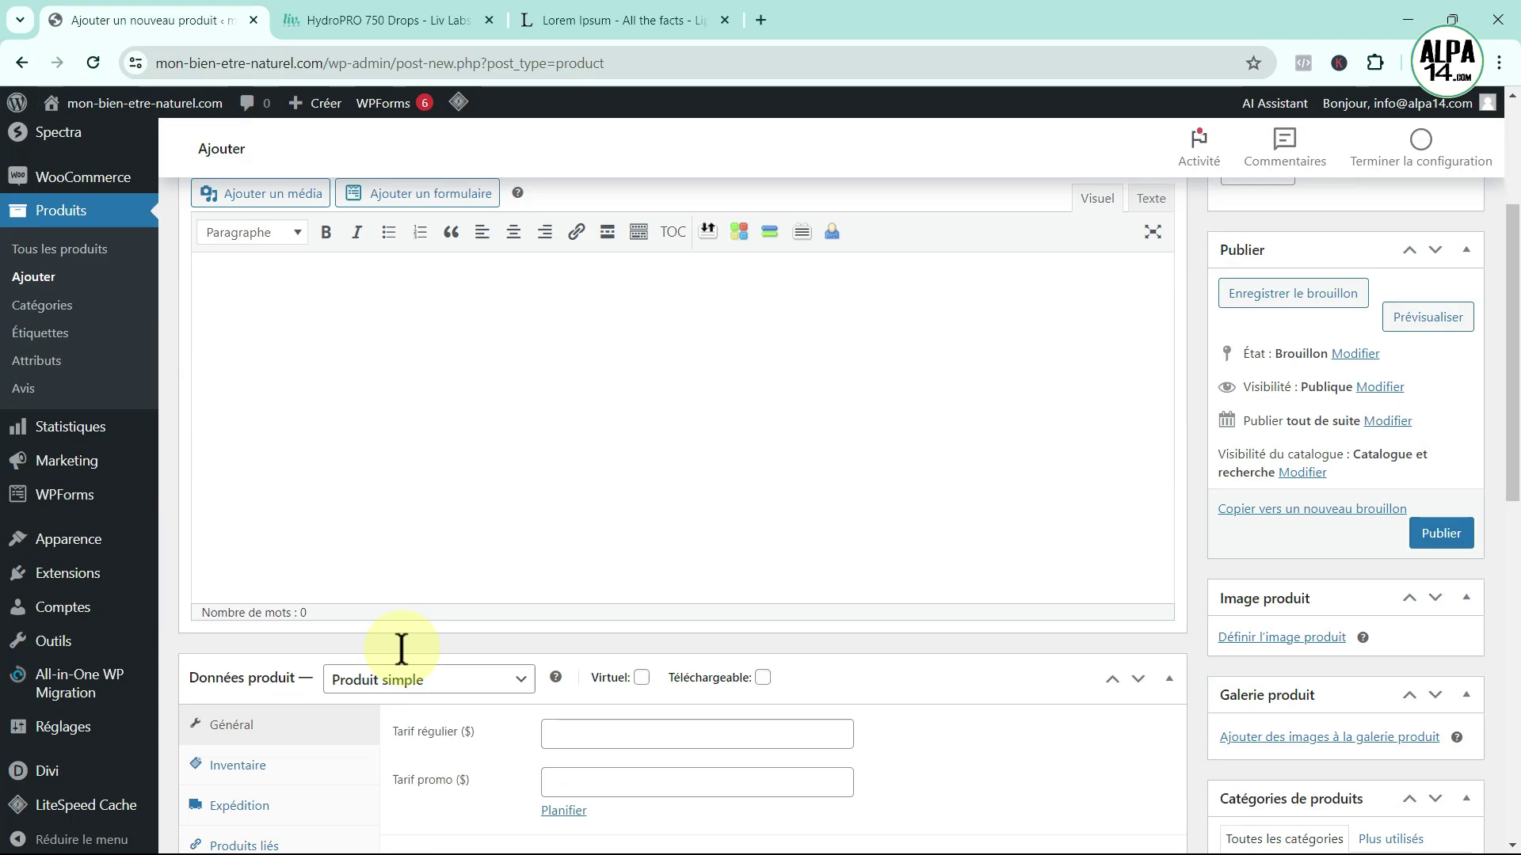
{"action": "left_click", "coordinate": [516, 348]}
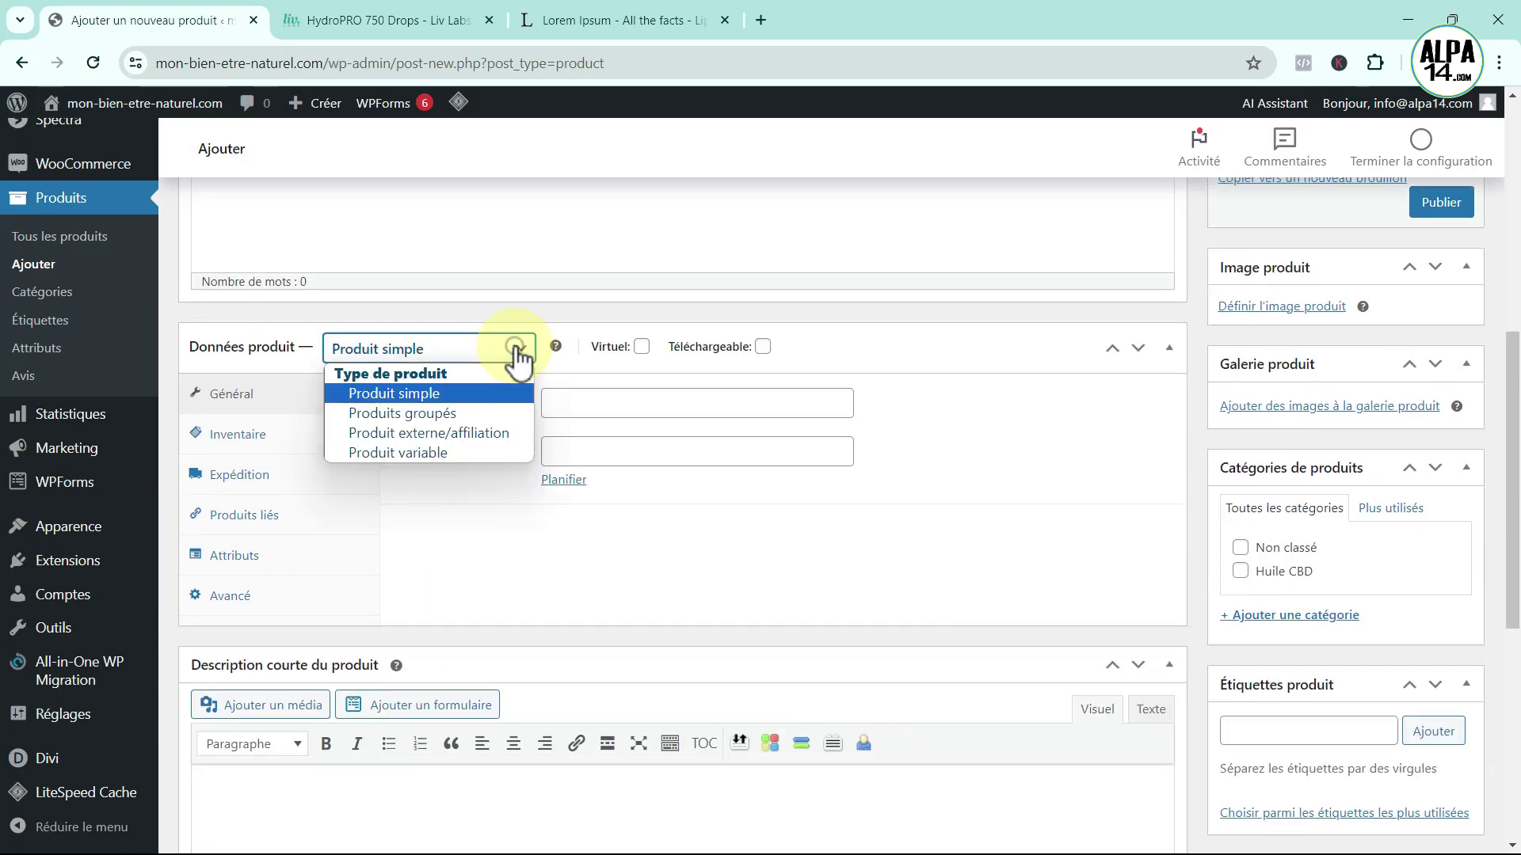
{"action": "left_click", "coordinate": [440, 434]}
{"action": "left_click", "coordinate": [596, 408]}
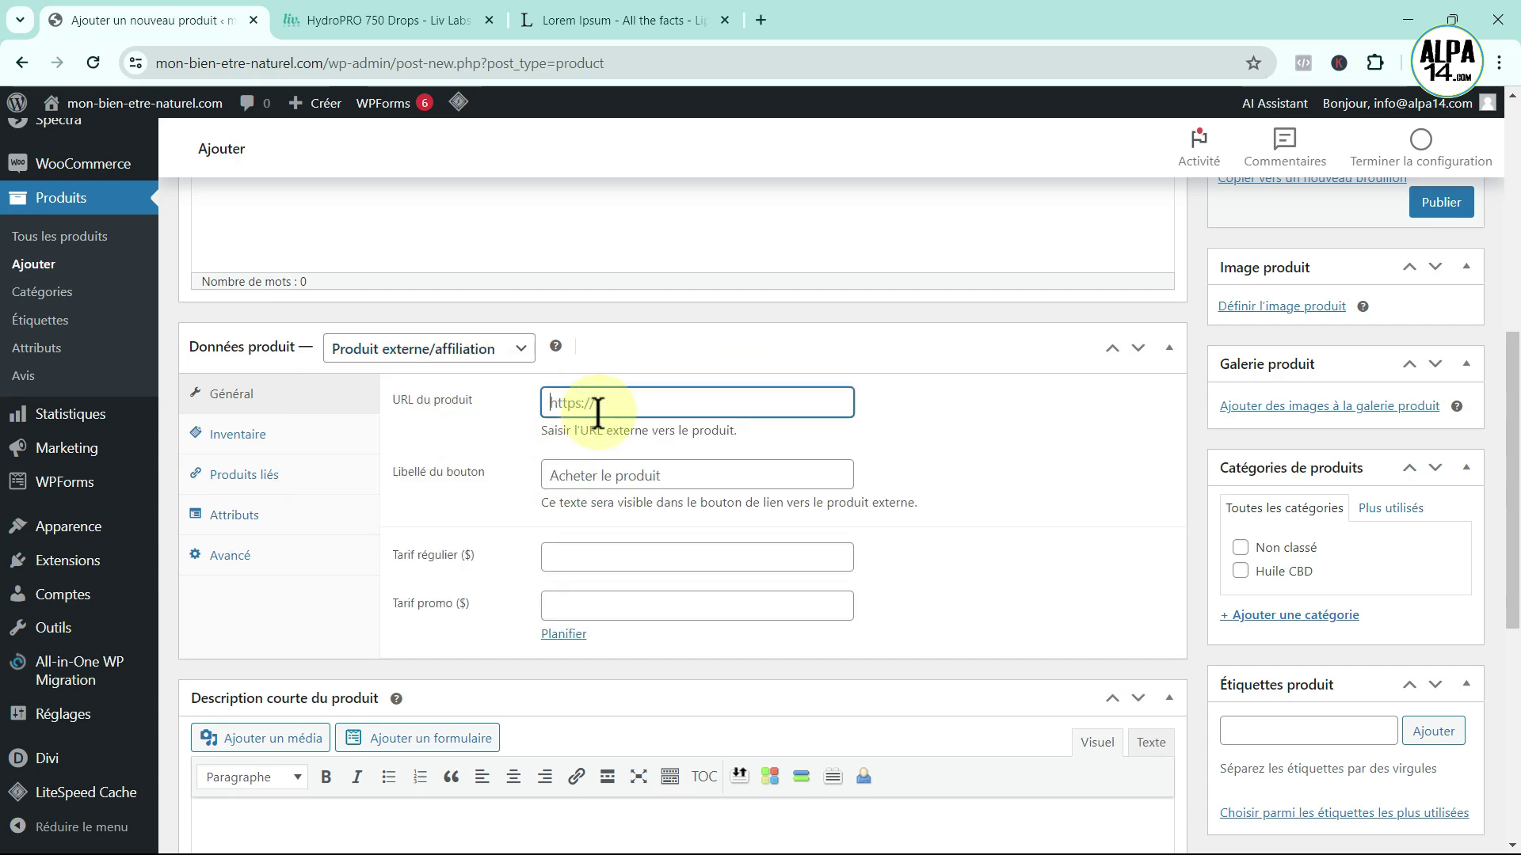
{"action": "key", "text": "ctrl+v"}
- Copy the first two Lorem Ipsum paragraphs from the lipsum.com page into the new product's main description
{"action": "scroll", "coordinate": [597, 412], "scroll_direction": "up", "scroll_amount": 10}
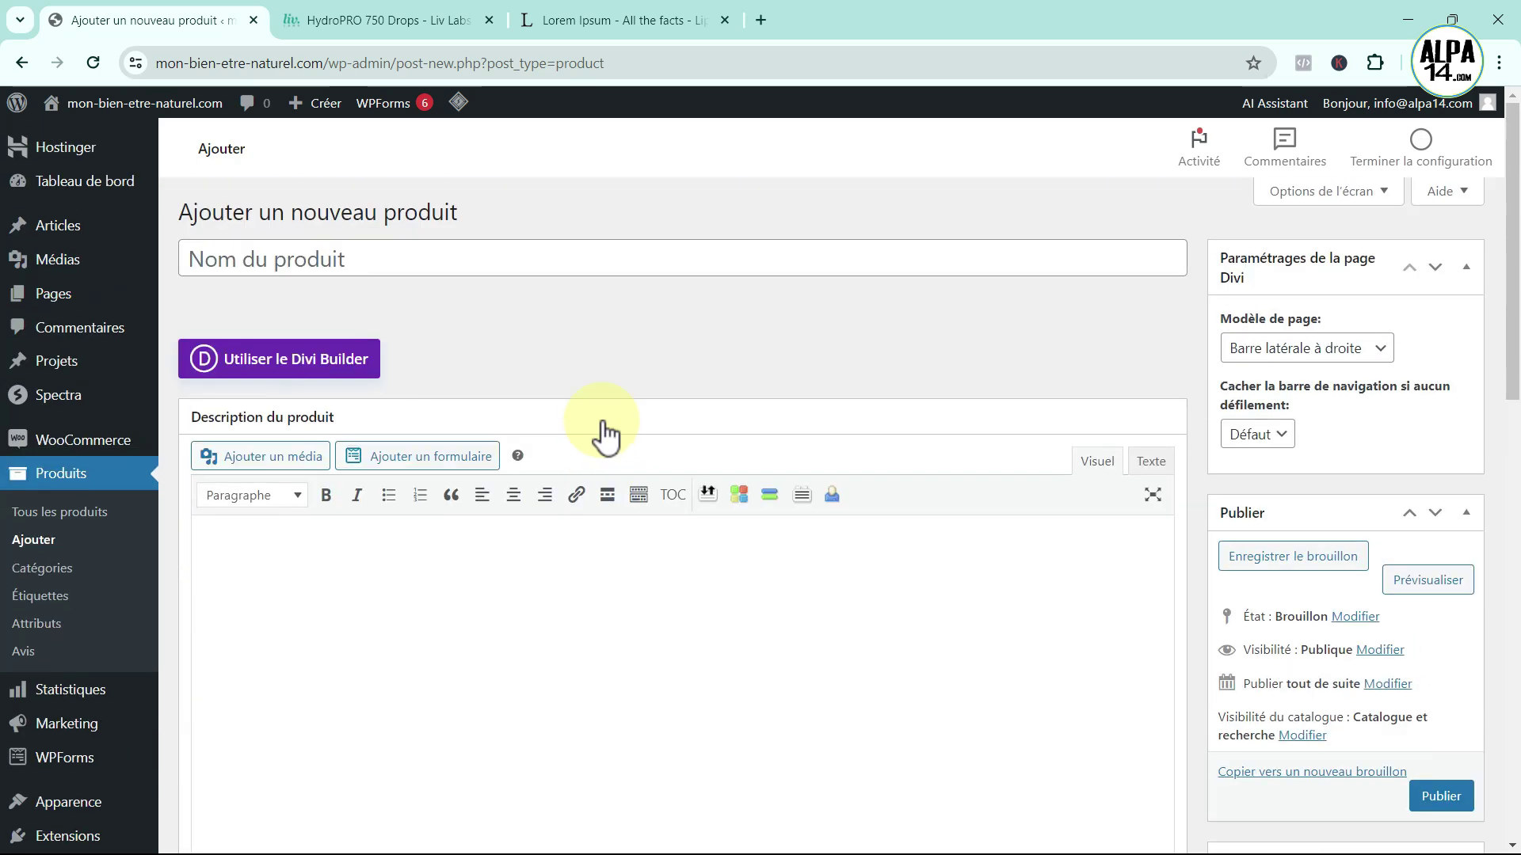
{"action": "left_click", "coordinate": [605, 20]}
{"action": "right_click", "coordinate": [550, 279]}
{"action": "left_click", "coordinate": [611, 292]}
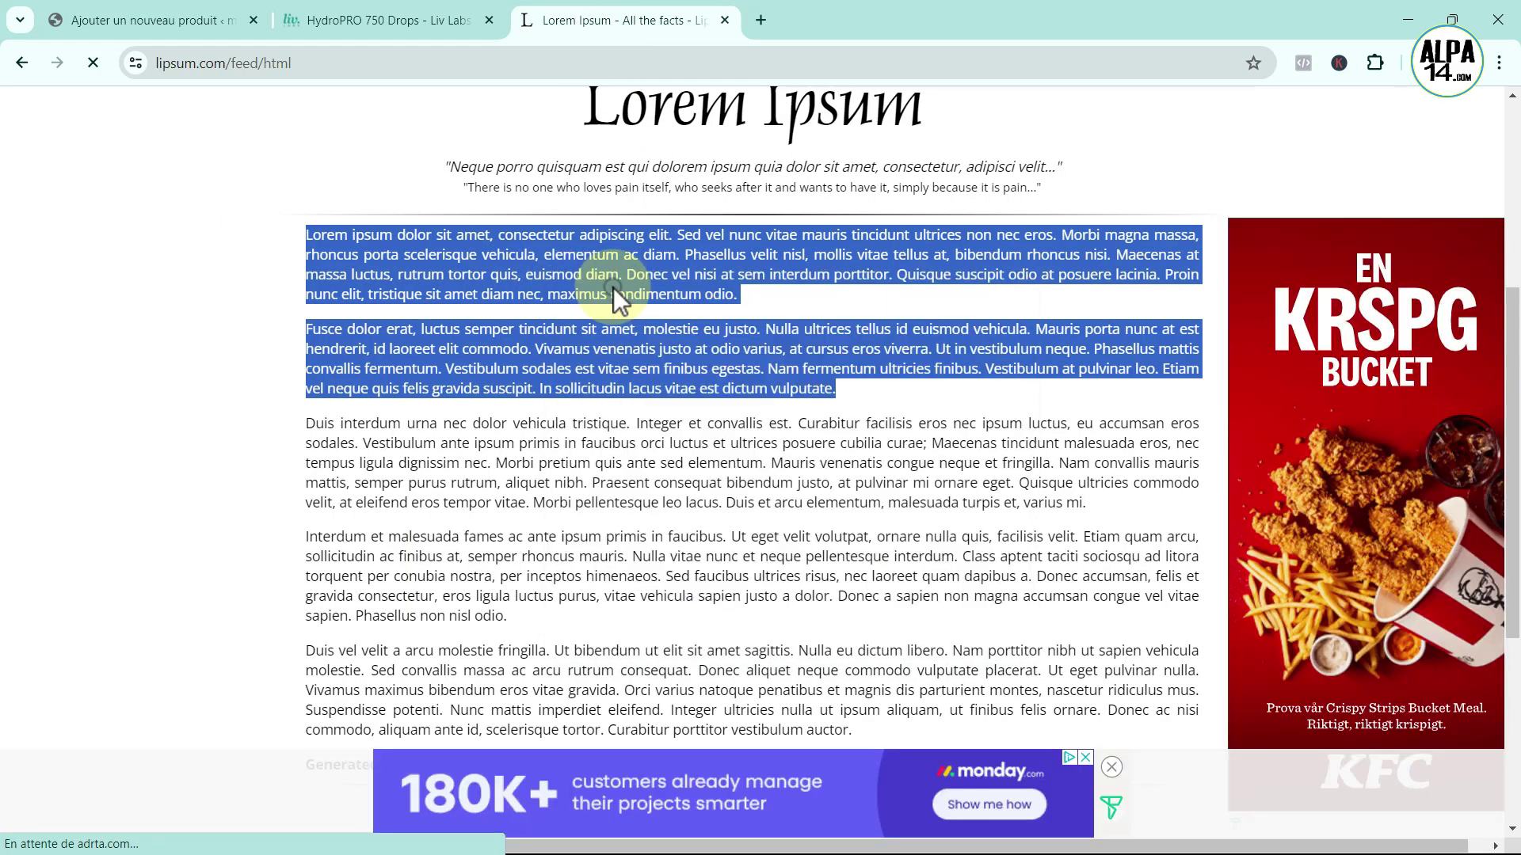
{"action": "left_click", "coordinate": [342, 27]}
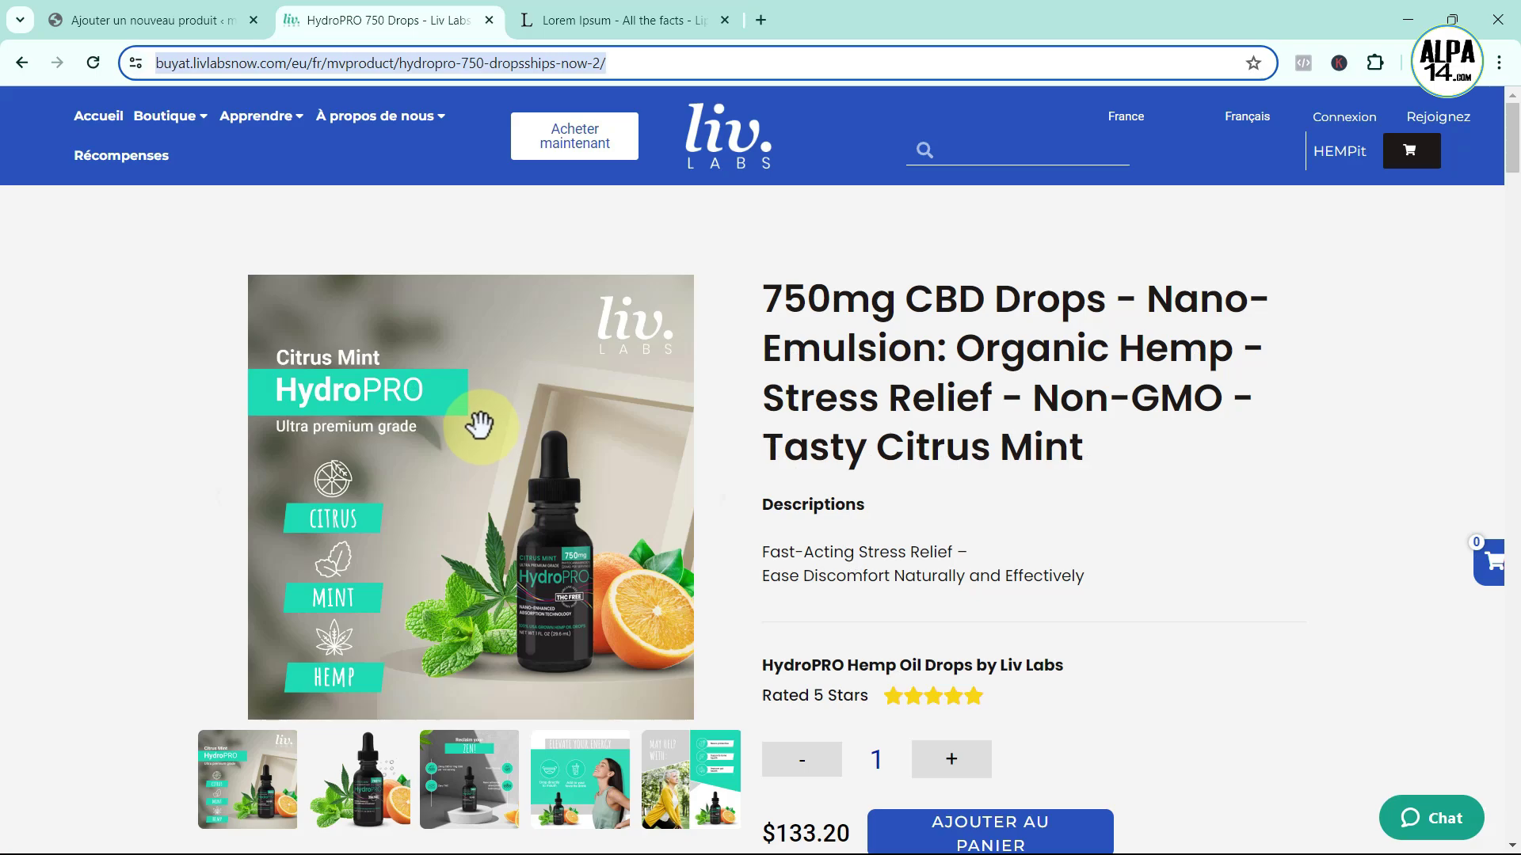
{"action": "left_click", "coordinate": [119, 22]}
{"action": "scroll", "coordinate": [288, 349], "scroll_direction": "down", "scroll_amount": 3}
{"action": "left_click", "coordinate": [267, 343]}
{"action": "key", "text": "ctrl+v"}
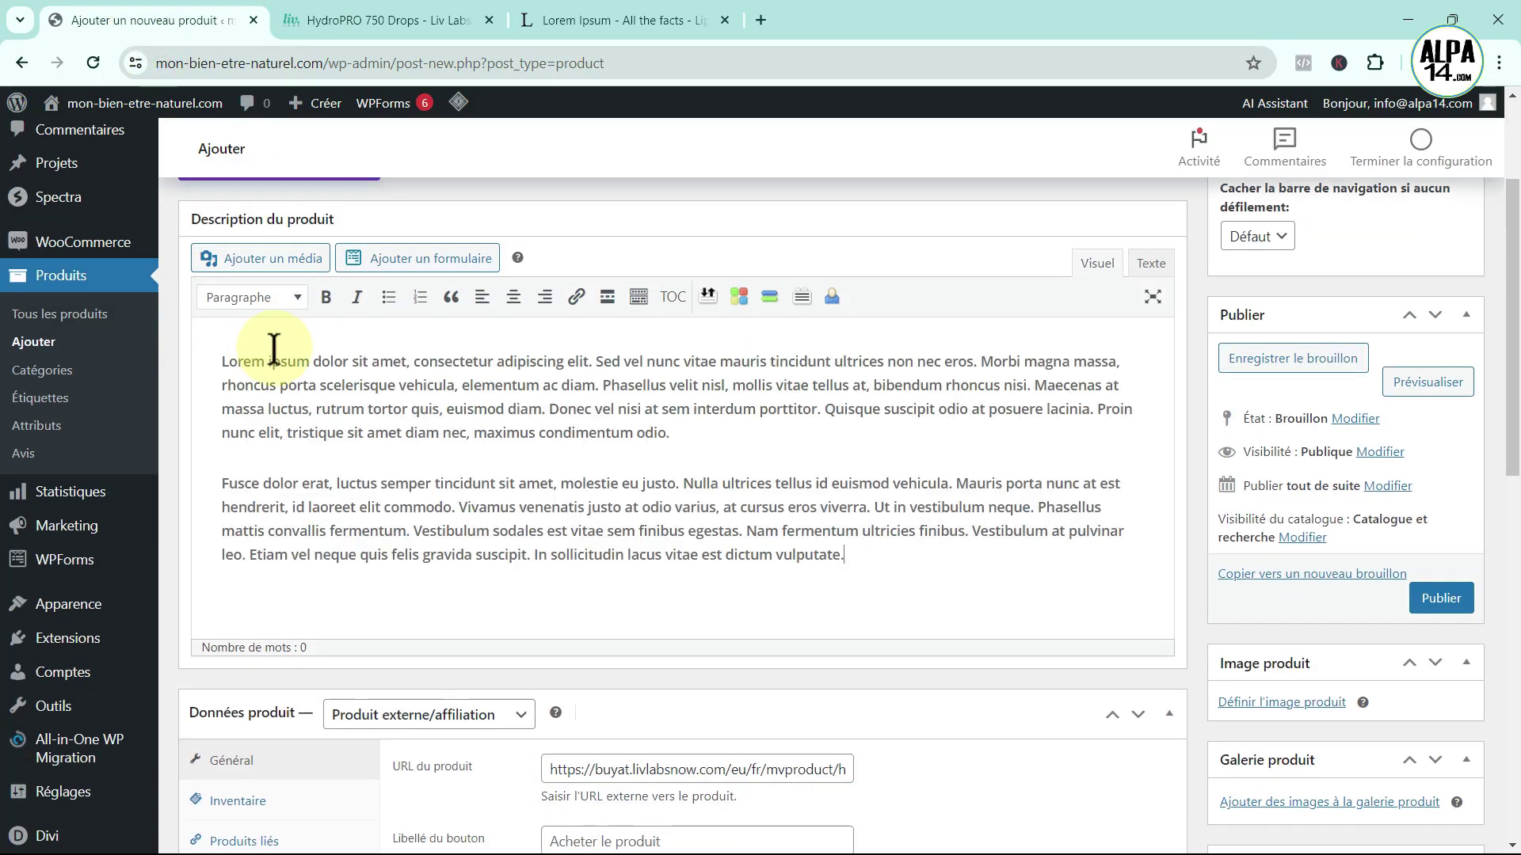
- Fill the short description with the copied Lorem ipsum text and delete its second paragraph
{"action": "scroll", "coordinate": [391, 398], "scroll_direction": "down", "scroll_amount": 7}
{"action": "scroll", "coordinate": [391, 398], "scroll_direction": "down", "scroll_amount": 2}
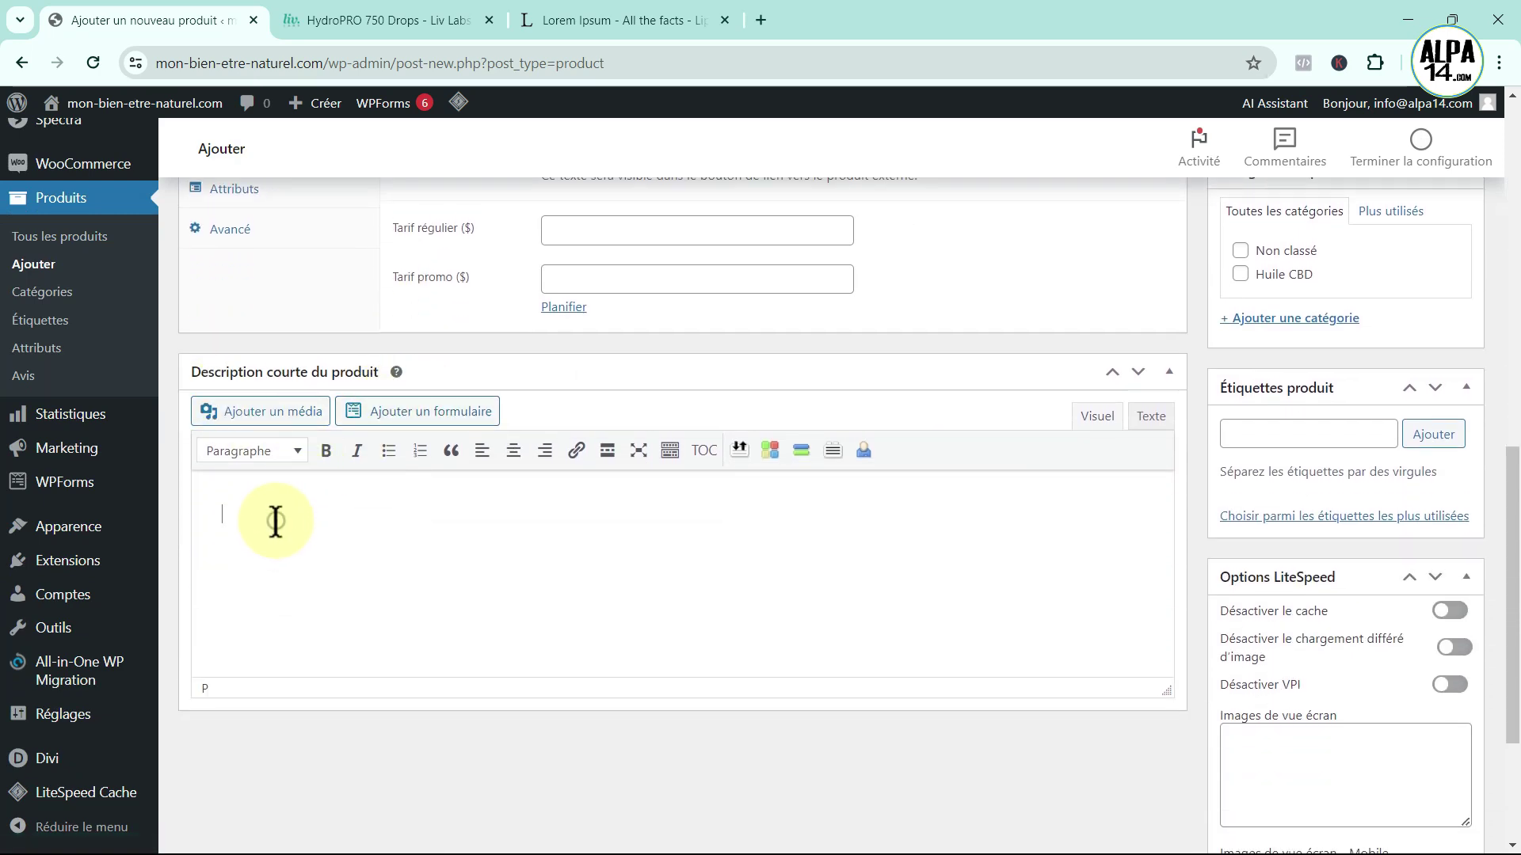
{"action": "type", "text": "Lorem ipsum dolor sit amet, consectetur adipiscing elit. Sed vel nunc vitae mauris tincidunt ultrices non nec eros. Morbi magna massa, rhoncus porta scelerisque vehicula, elementum ac diam. Phasellus velit nisl, mollis vitae tellus at, bibendum rhoncus nisi. Maecenas at massa luctus, rutrum tortor quis, euismod diam. Donec vel nisi at sem interdum porttitor. Quisque suscipit odio at posuere lacinia. Proin nunc elit, tristique sit amet diam nec, maximus condimentum odio. Fusce dolor erat, luctus semper tincidunt sit amet, molestie eu justo. Nulla ultrices tellus id euismod vehicula. Mauris porta nunc at est hendrerit, id laoreet elit commodo. Vivamus venenatis justo at odio varius, at cursus eros viverra. Ut in vestibulum neque. Phasellus mattis convallis fermentum. Vestibulum sodales est vitae sem finibus egestas. Nam fermentum ultricies finibus. Vestibulum at pulvinar leo. Etiam vel neque quis felis gravida suscipit. In sollicitudin lacus vitae est dictum vulputate."}
{"action": "left_click", "coordinate": [391, 565]}
{"action": "scroll", "coordinate": [391, 565], "scroll_direction": "down", "scroll_amount": 1}
{"action": "left_click_drag", "start_coordinate": [869, 634], "coordinate": [136, 544]}
{"action": "key", "text": "BackSpace"}
{"action": "mouse_move", "coordinate": [154, 564]}
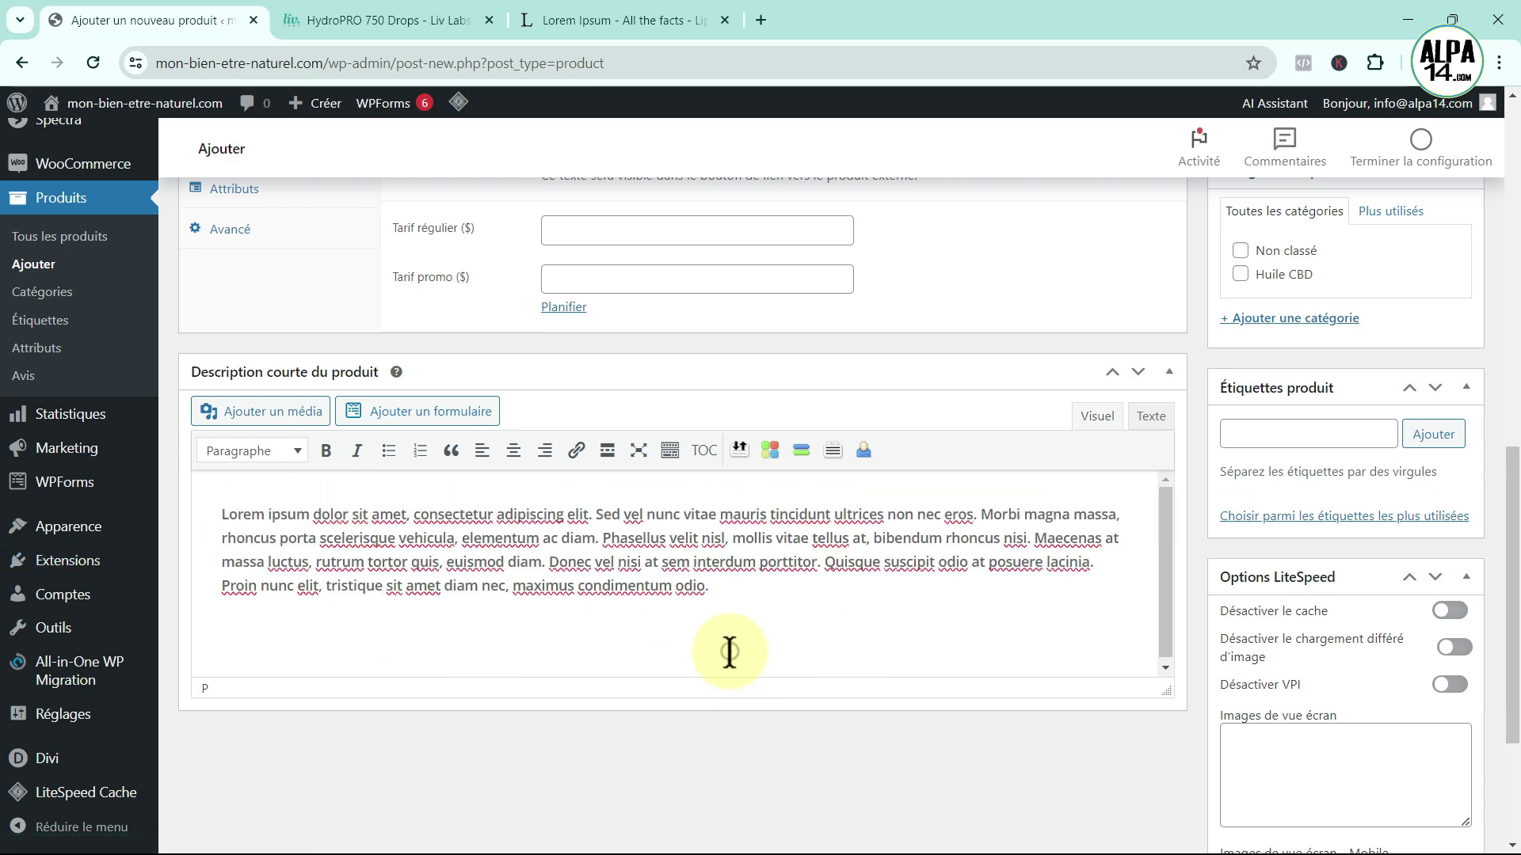
- Set HydroPro.webp from the media library as the product image
{"action": "scroll", "coordinate": [631, 555], "scroll_direction": "up", "scroll_amount": 4}
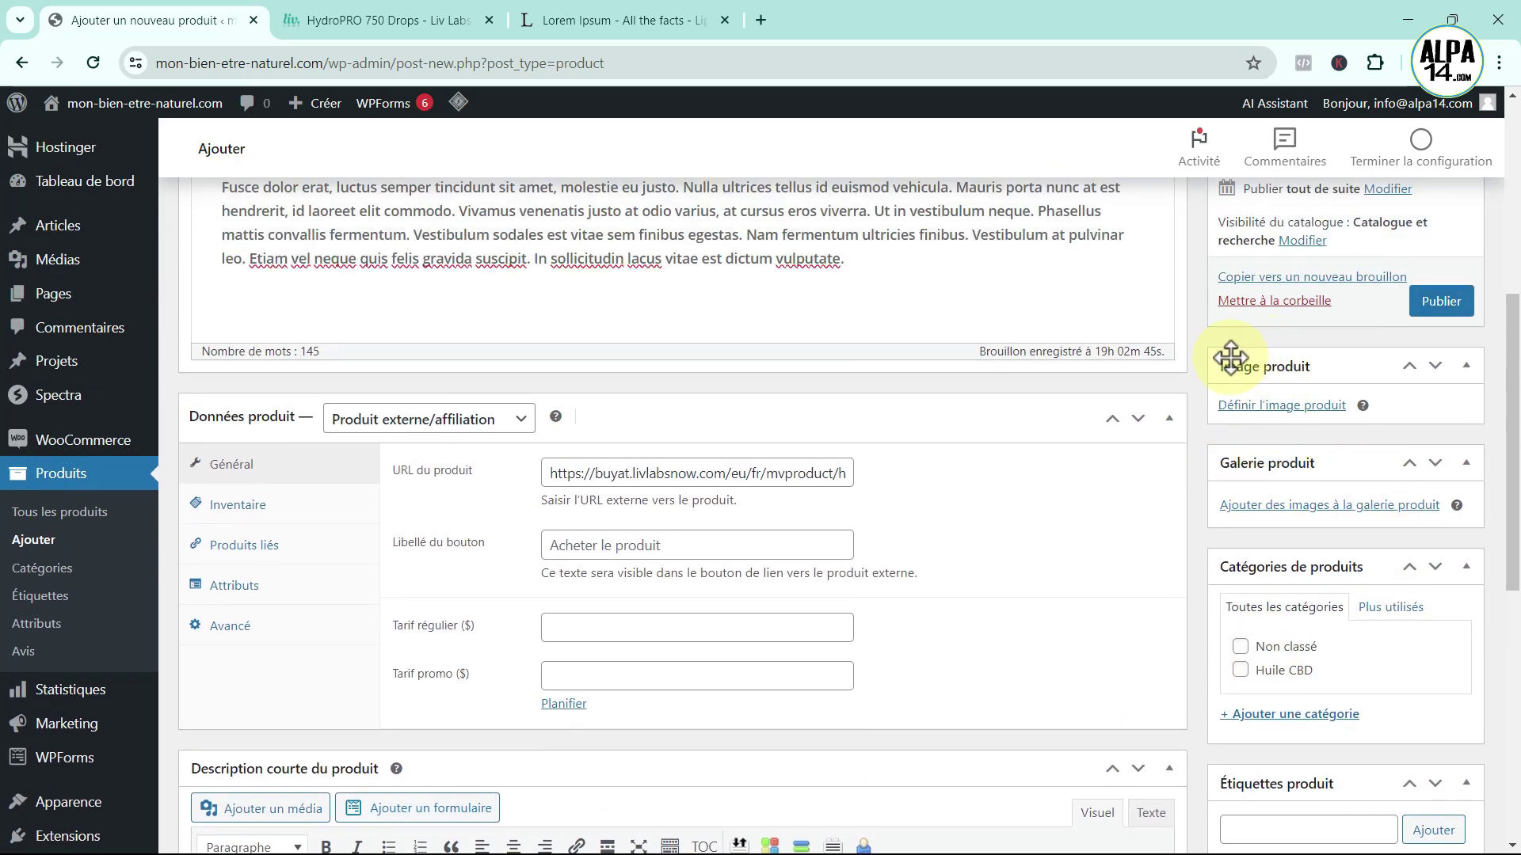
{"action": "left_click", "coordinate": [1276, 410]}
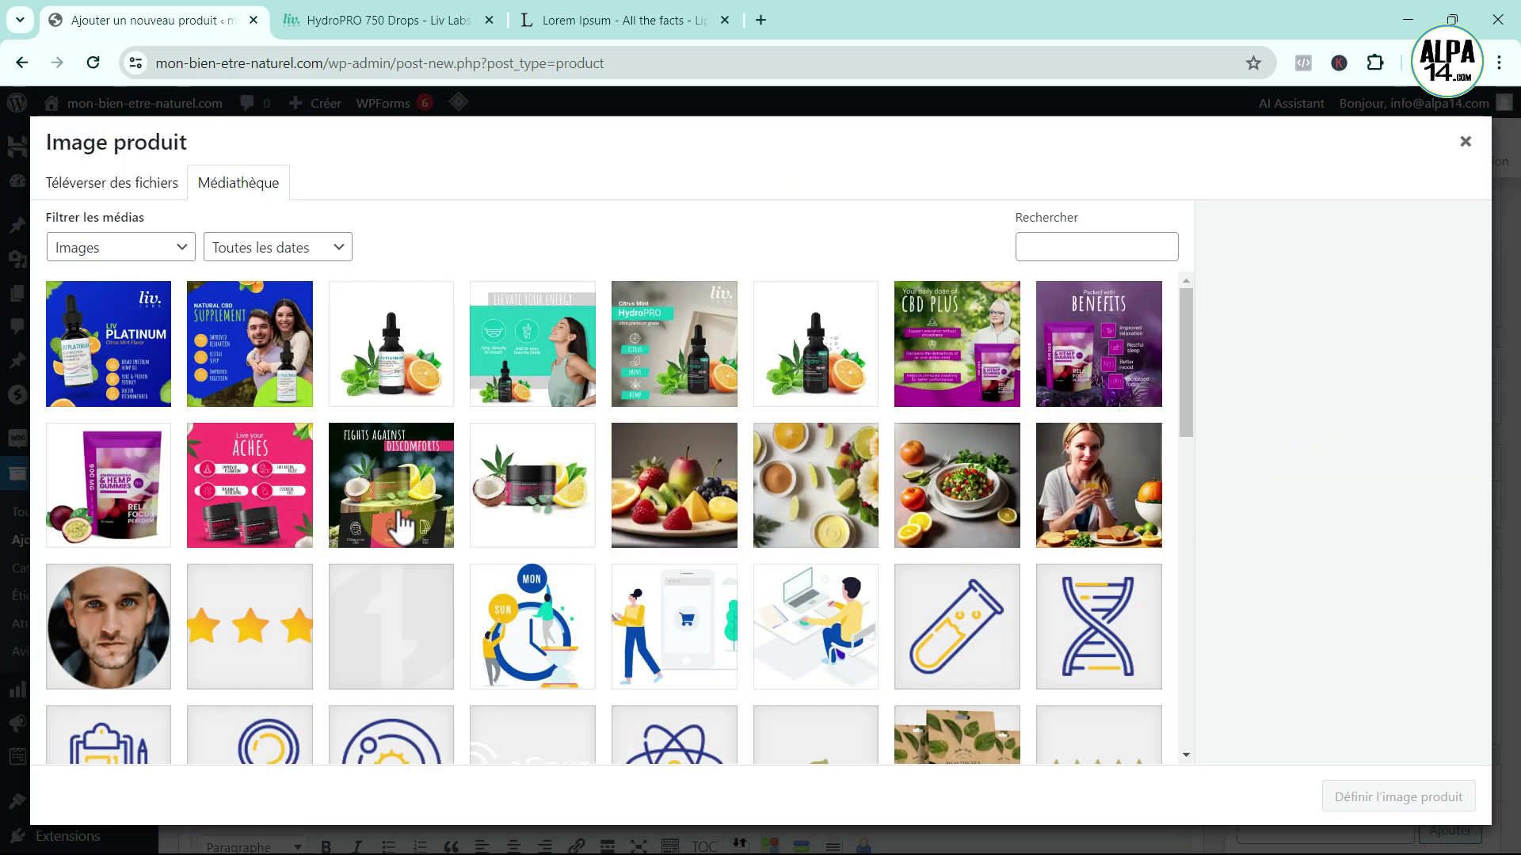
{"action": "left_click", "coordinate": [824, 348]}
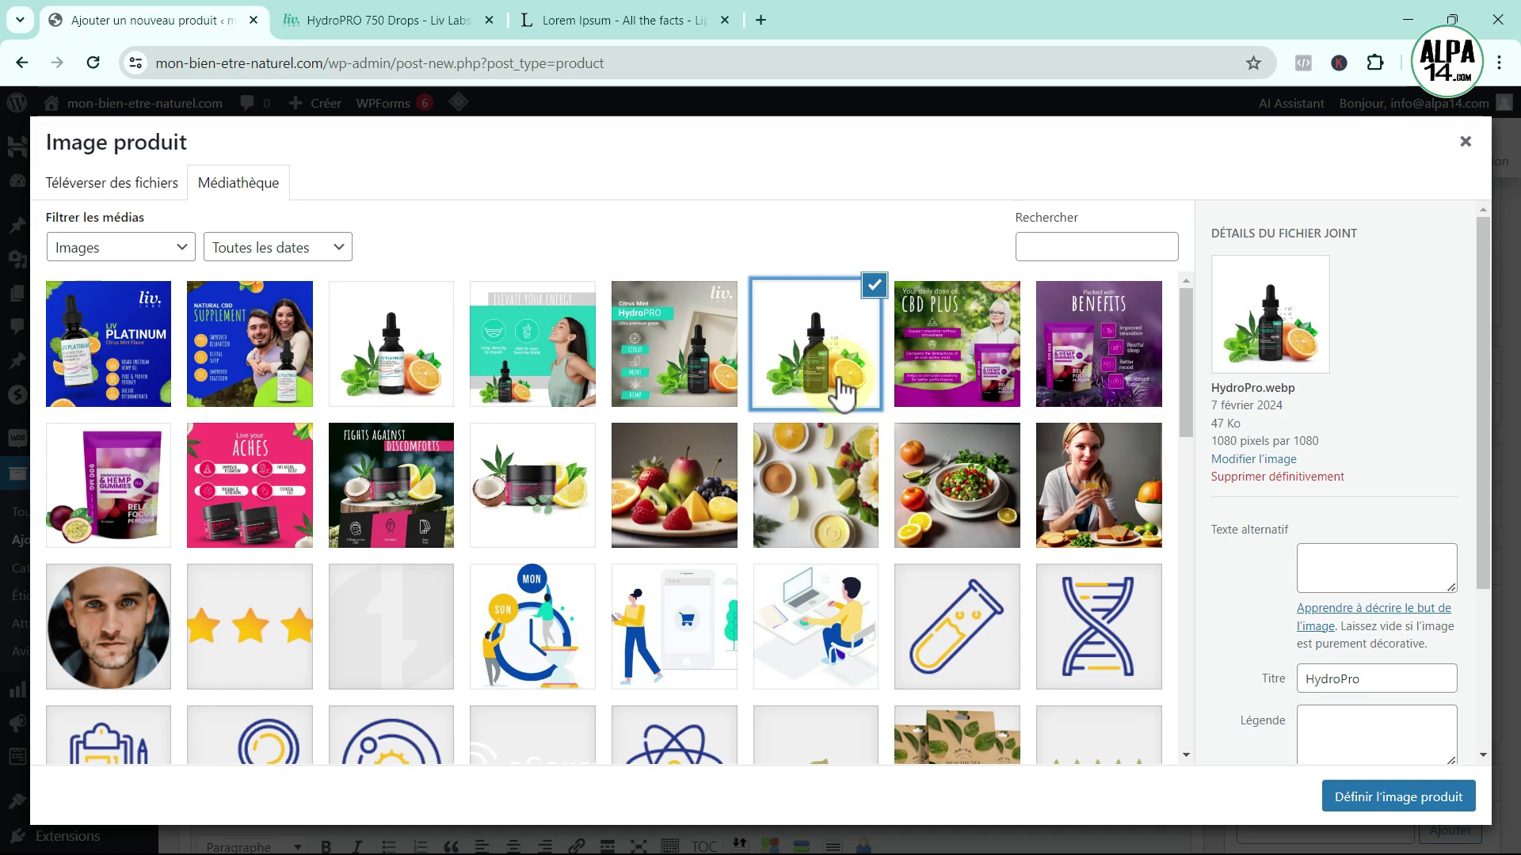
{"action": "left_click", "coordinate": [1352, 794]}
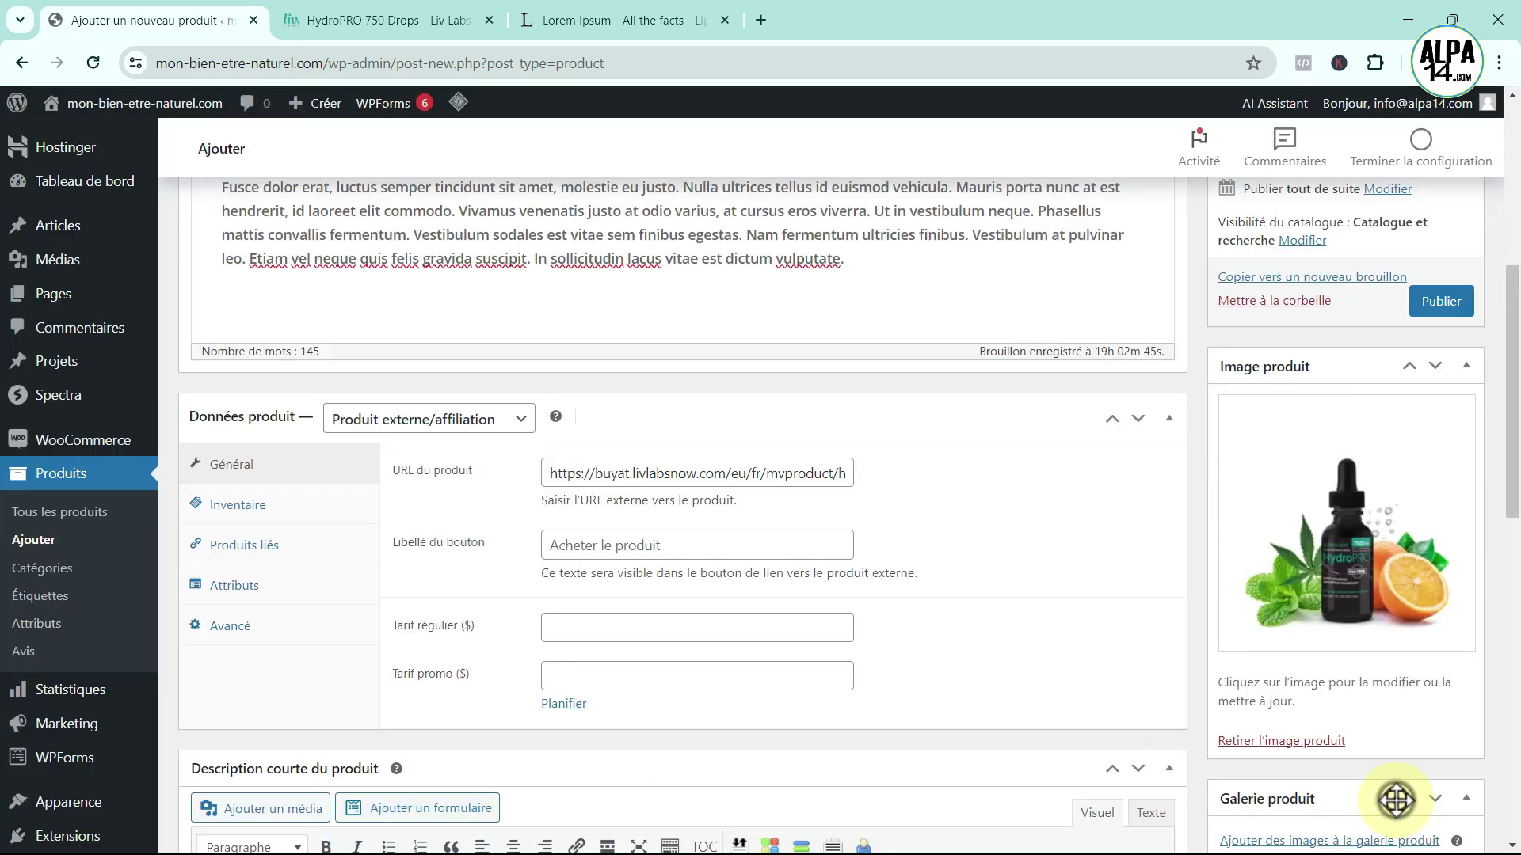
- Add hydroPro-2.webp and HydroPro-3.webp from the media library to the new product's gallery
{"action": "scroll", "coordinate": [1409, 641], "scroll_direction": "down", "scroll_amount": 3}
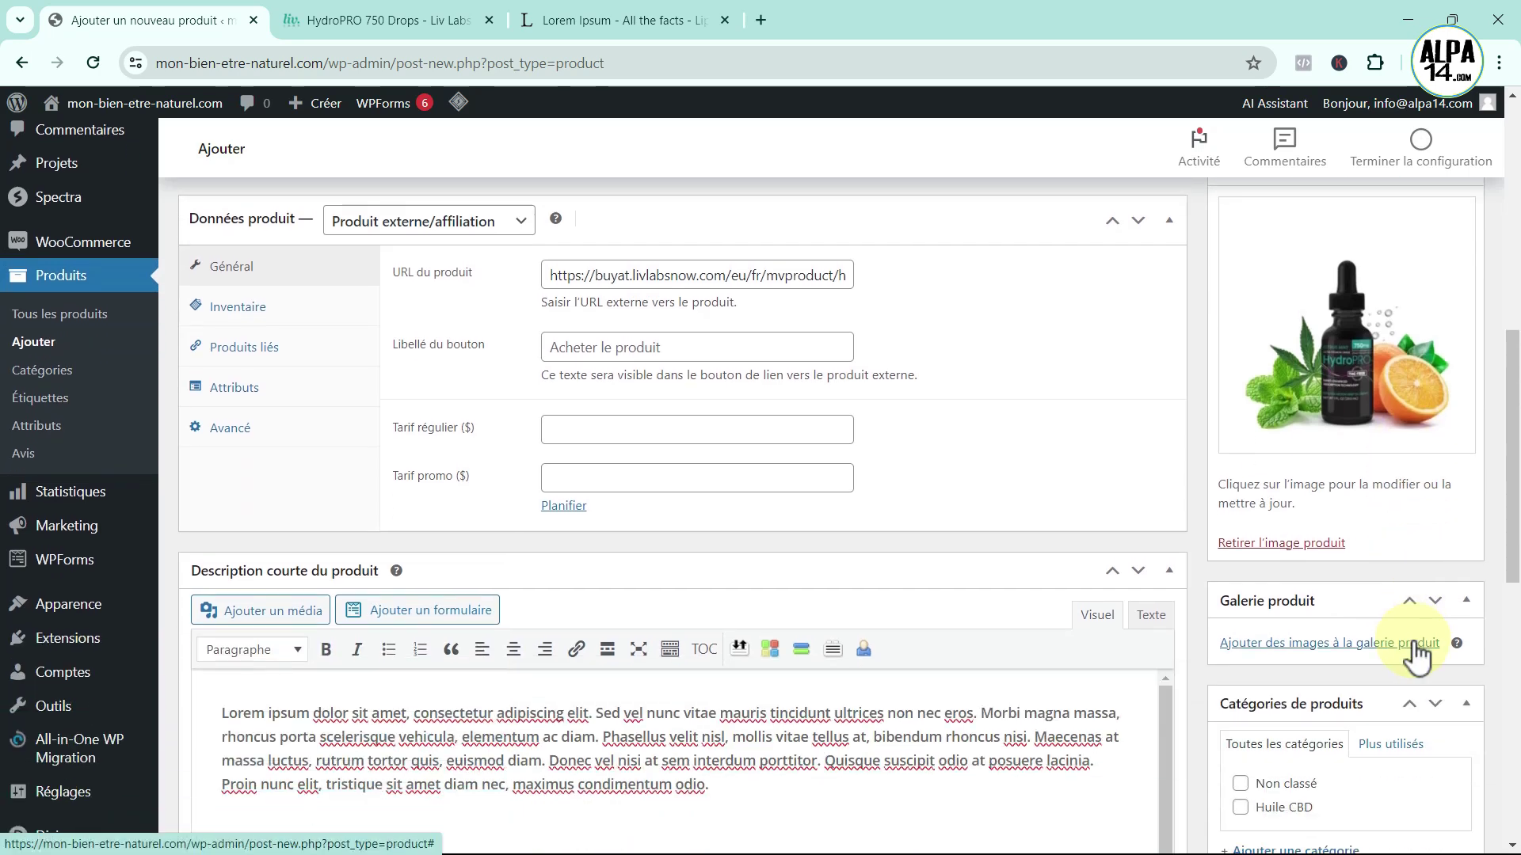
{"action": "left_click", "coordinate": [1265, 642]}
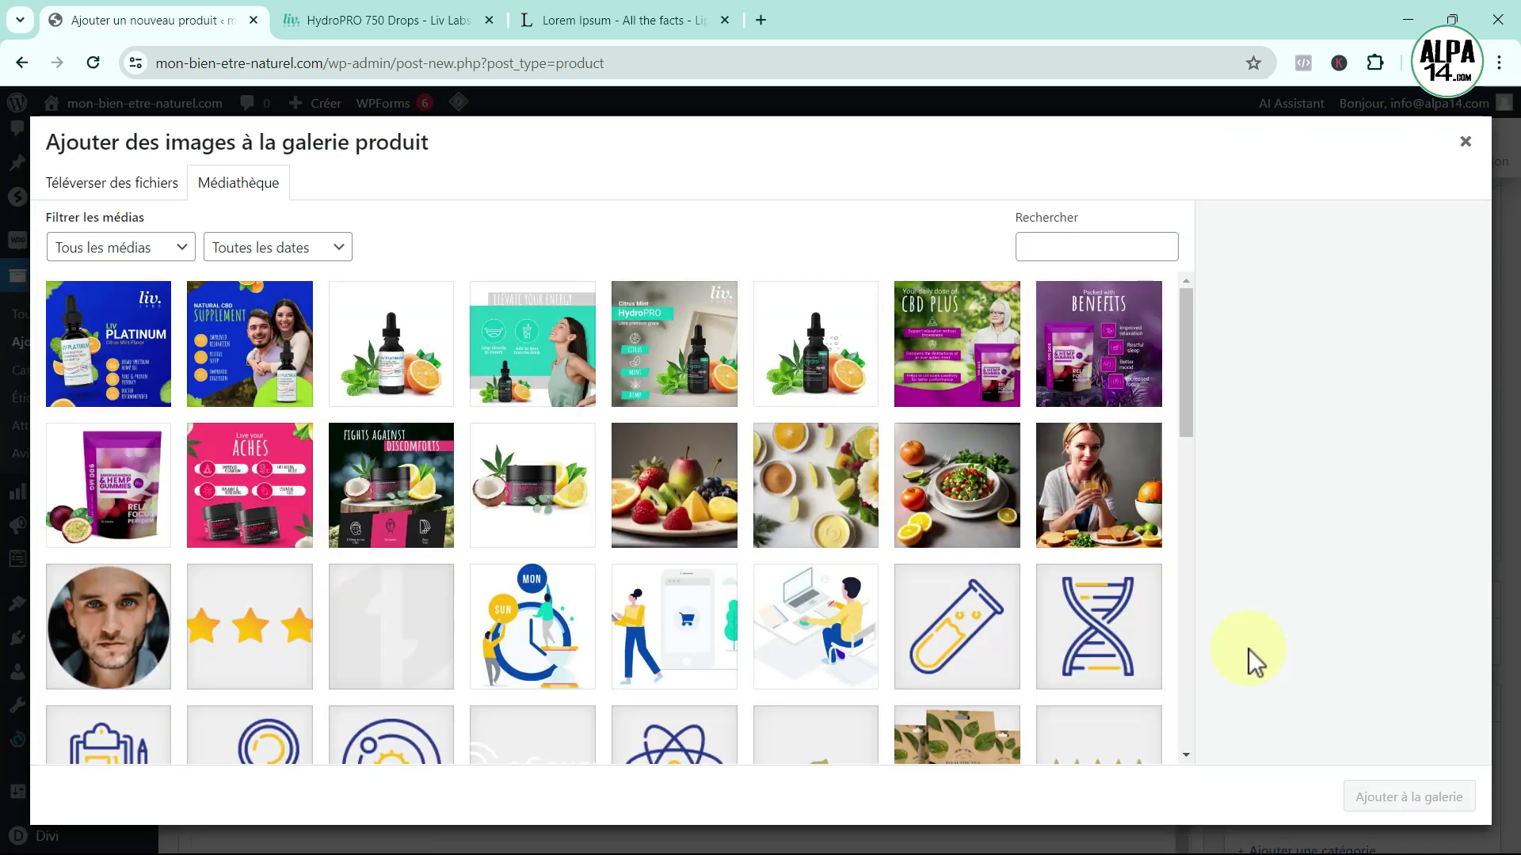
{"action": "left_click", "coordinate": [712, 372]}
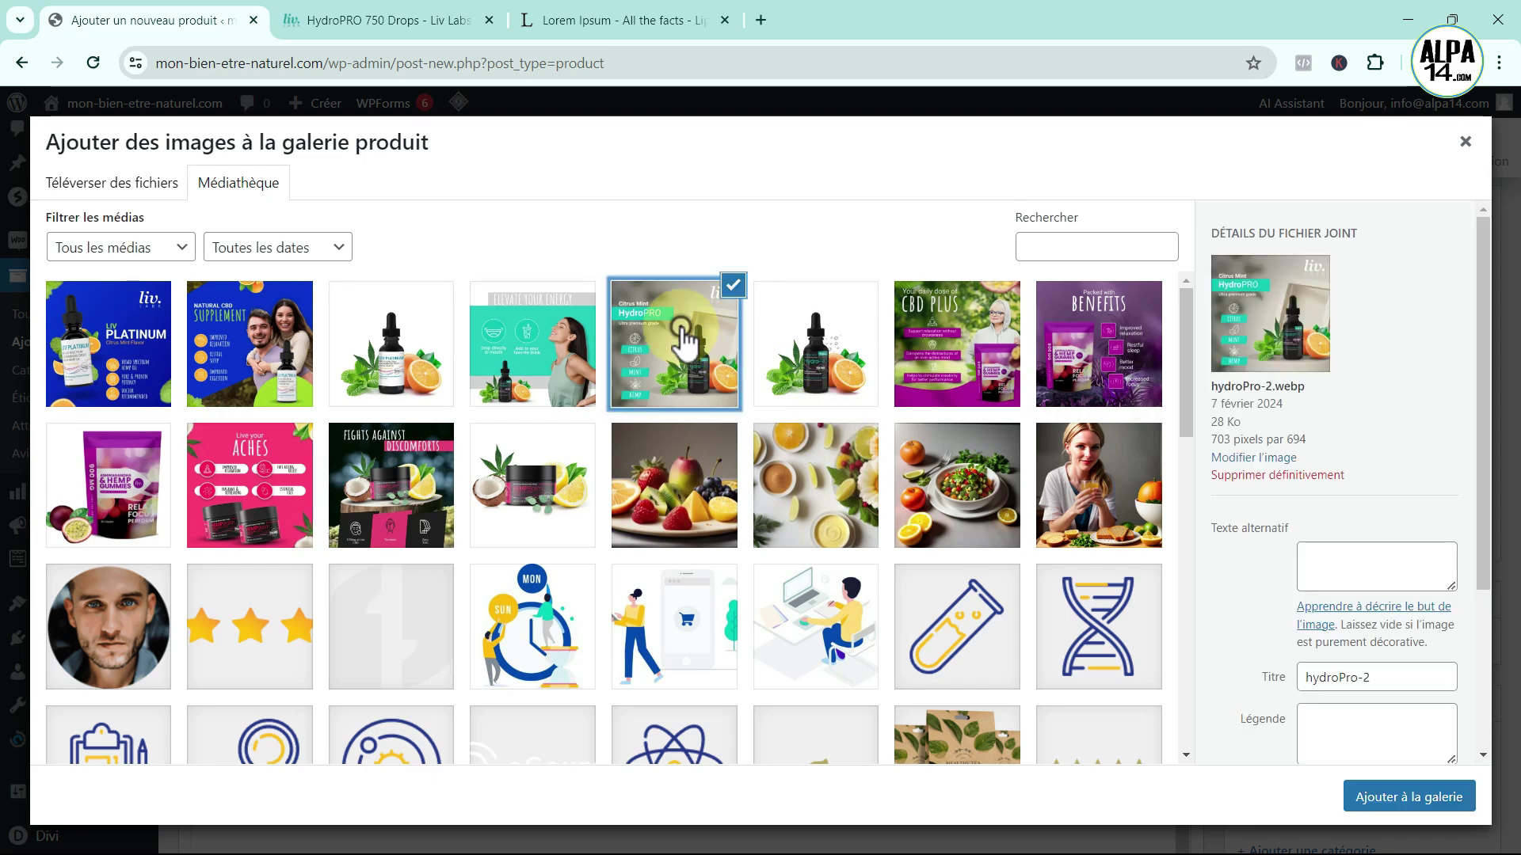
{"action": "left_click", "coordinate": [1437, 800]}
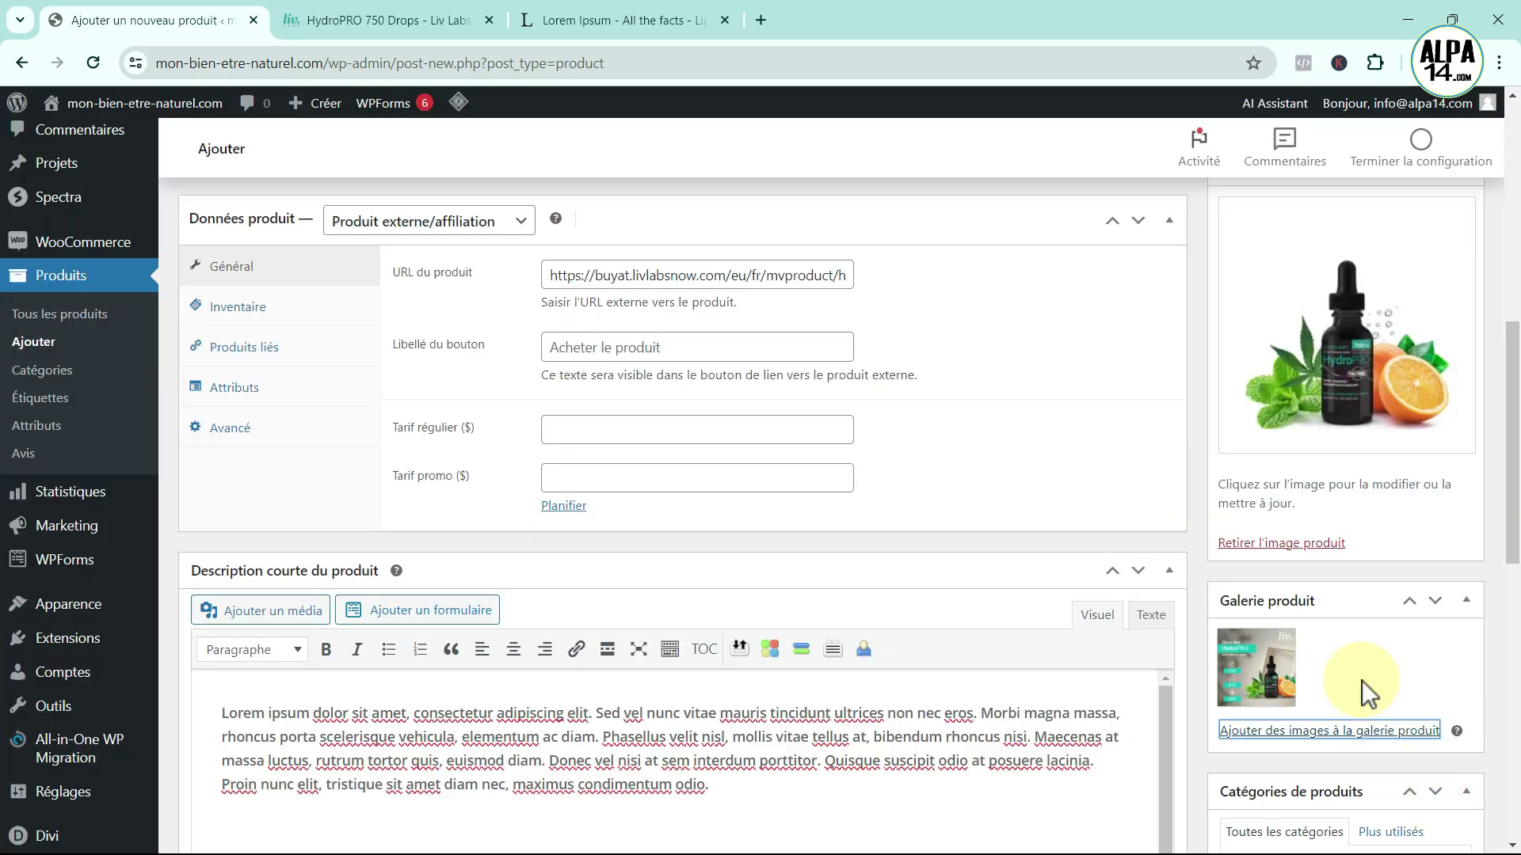
{"action": "left_click", "coordinate": [1331, 735]}
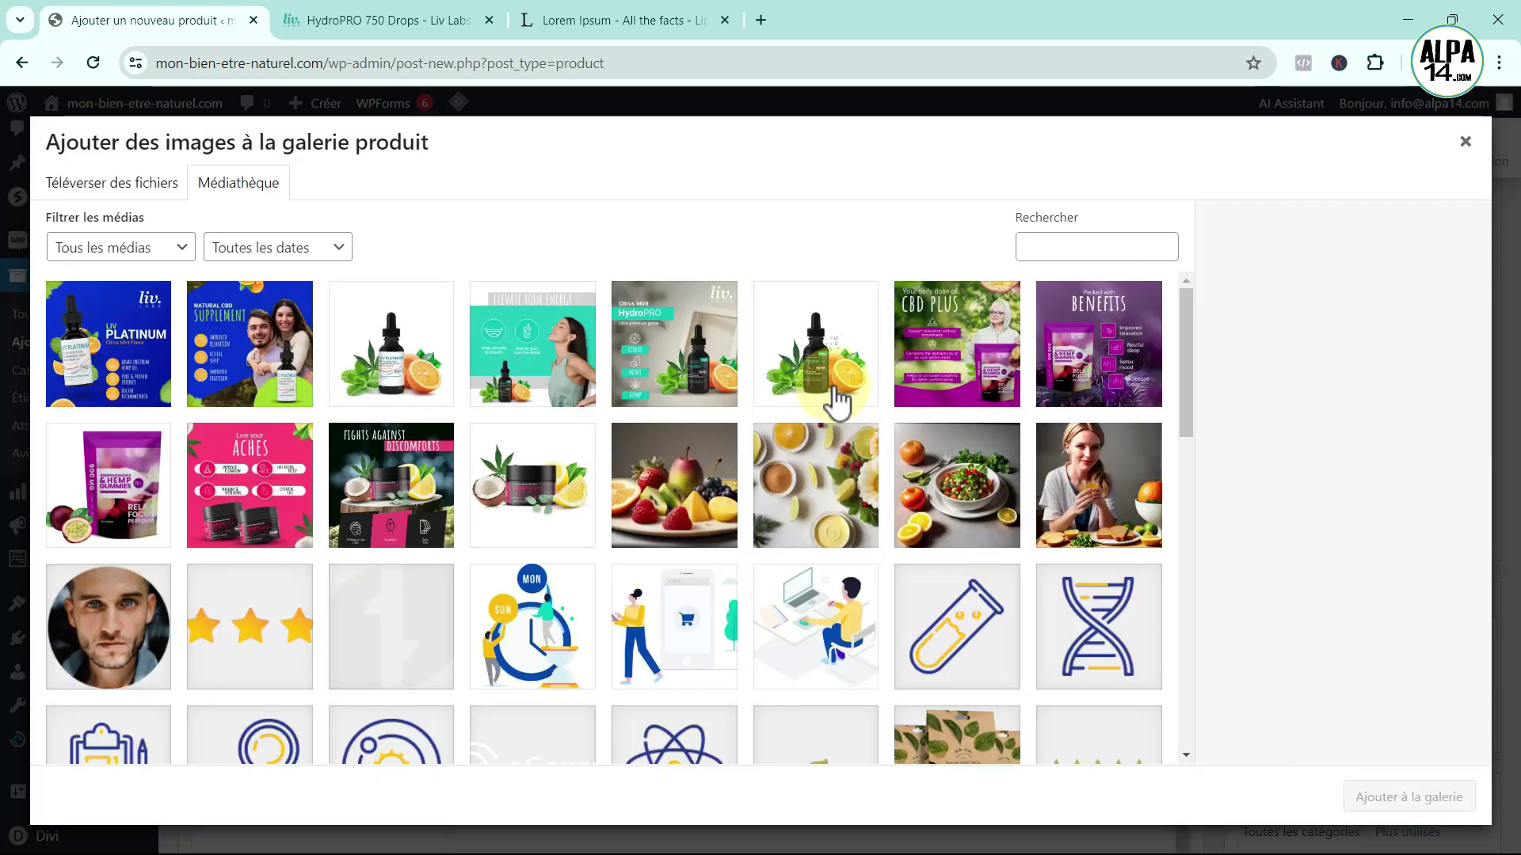
{"action": "left_click", "coordinate": [529, 348]}
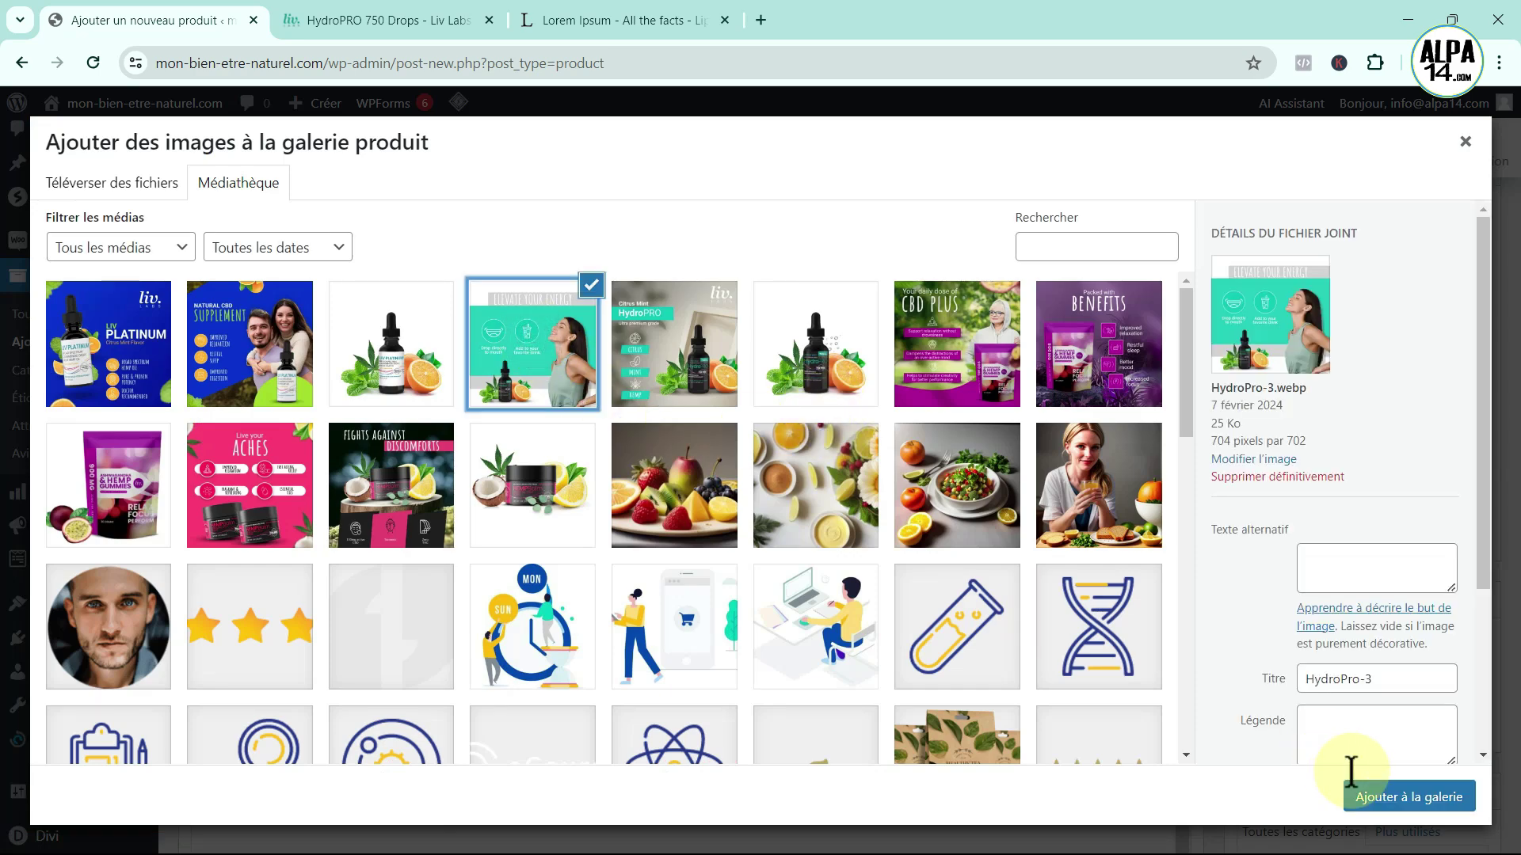
{"action": "left_click", "coordinate": [1376, 795]}
- Assign the new product to the Huile CBD category
{"action": "scroll", "coordinate": [1419, 716], "scroll_direction": "down", "scroll_amount": 3}
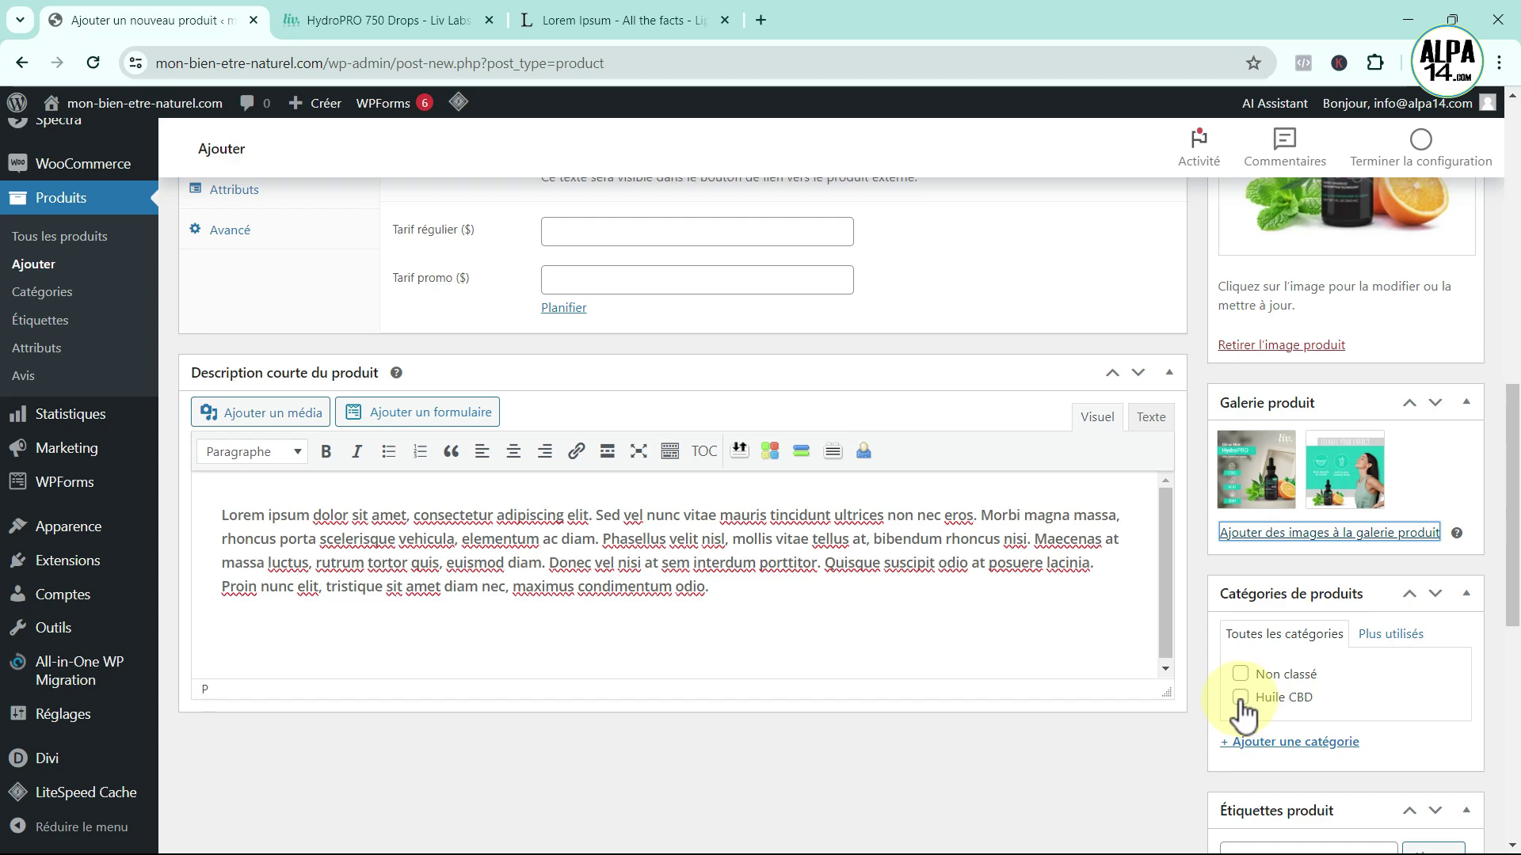
{"action": "left_click", "coordinate": [1241, 698]}
{"action": "scroll", "coordinate": [1399, 679], "scroll_direction": "down", "scroll_amount": 3}
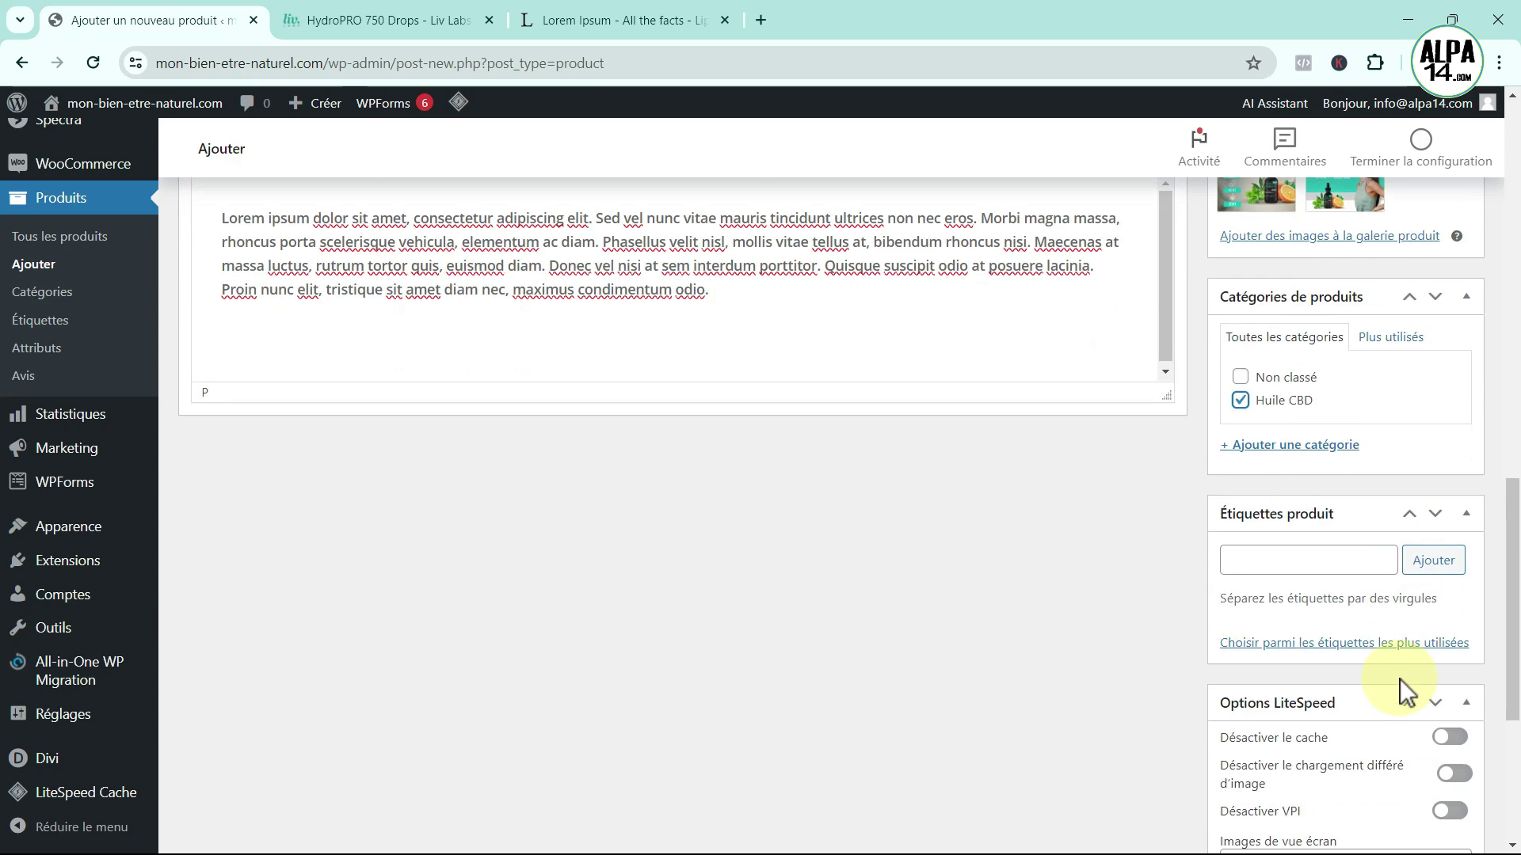
{"action": "scroll", "coordinate": [1307, 657], "scroll_direction": "down", "scroll_amount": 4}
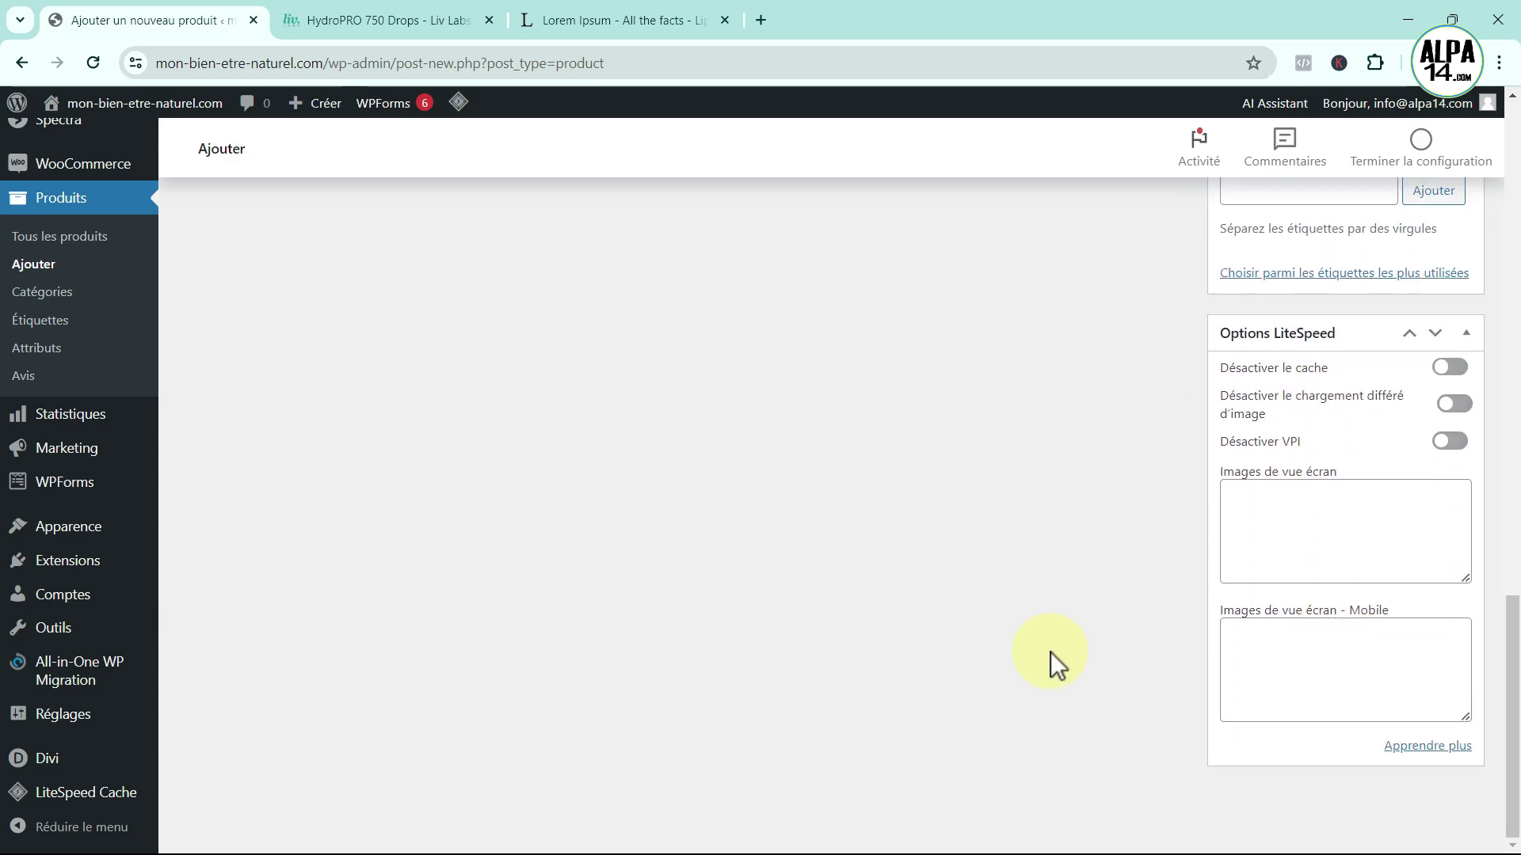
- Look up the price on the HydroPRO page and set the new product's regular price to 133,20
{"action": "scroll", "coordinate": [1050, 653], "scroll_direction": "up", "scroll_amount": 6}
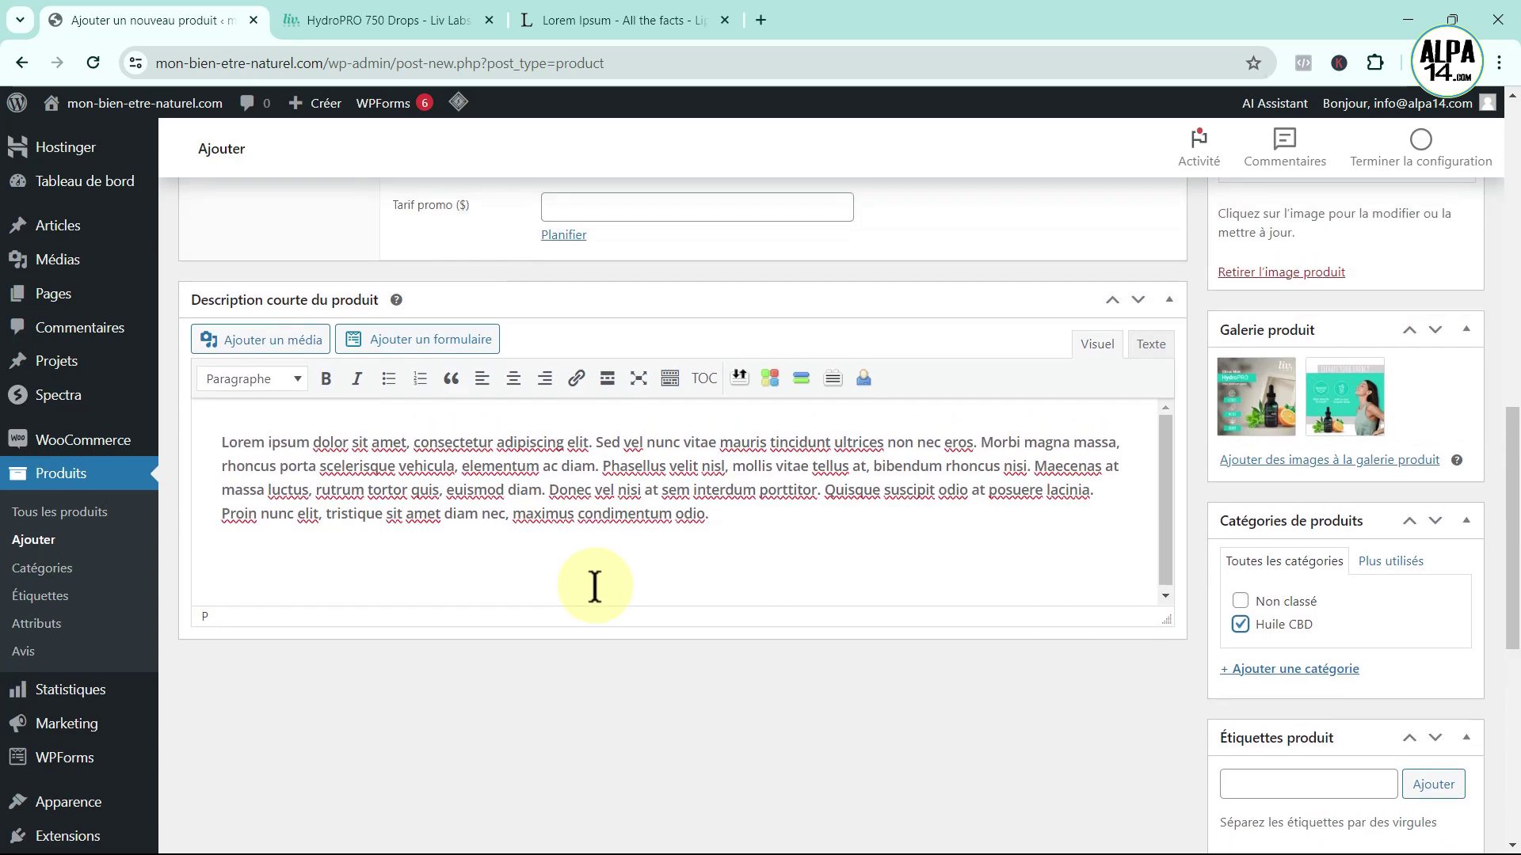
{"action": "scroll", "coordinate": [930, 468], "scroll_direction": "up", "scroll_amount": 3}
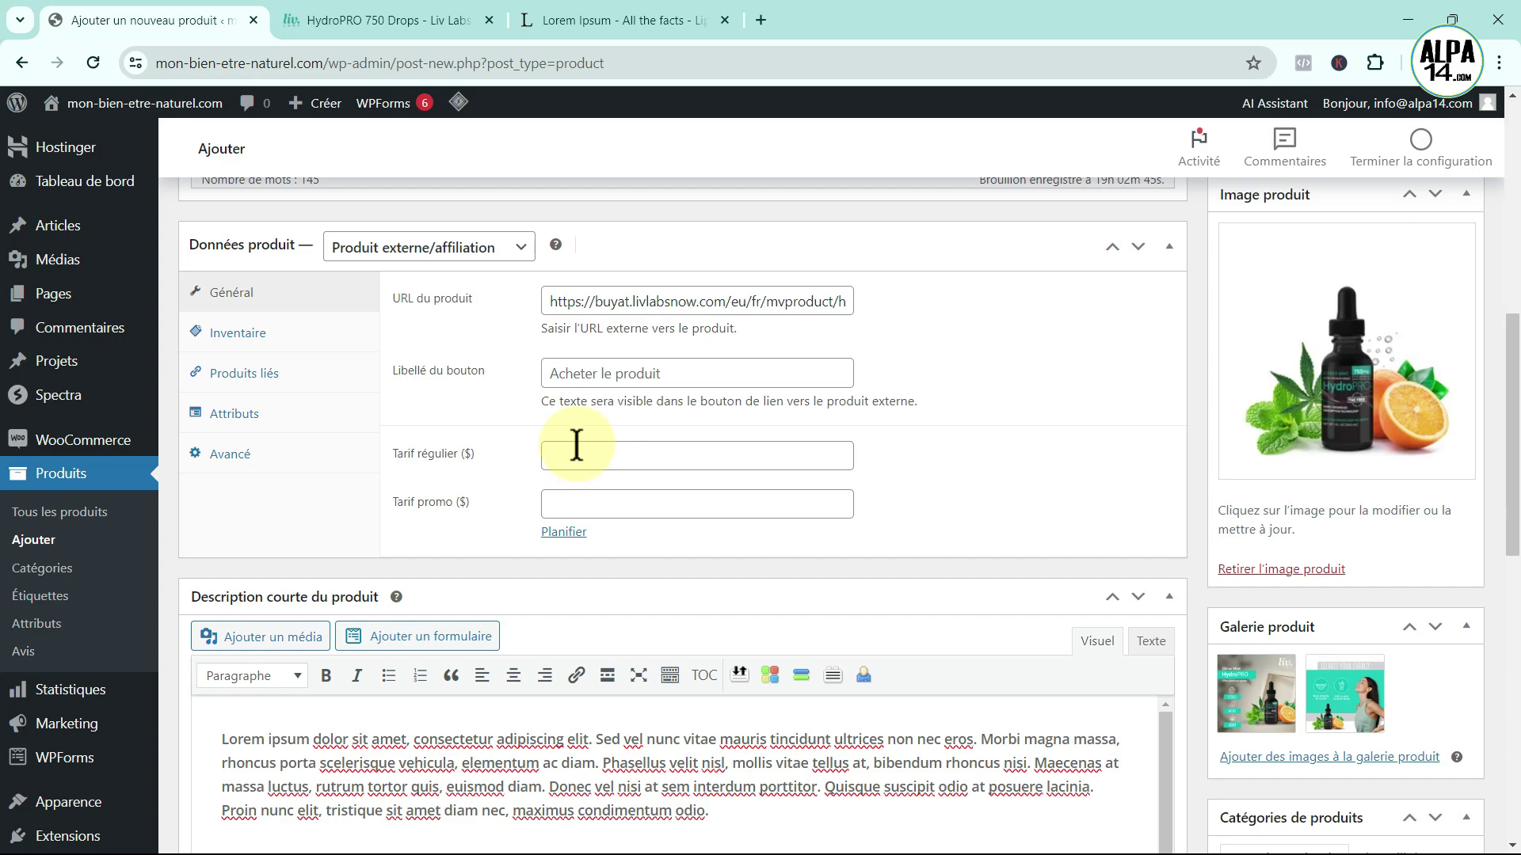
{"action": "left_click", "coordinate": [577, 16]}
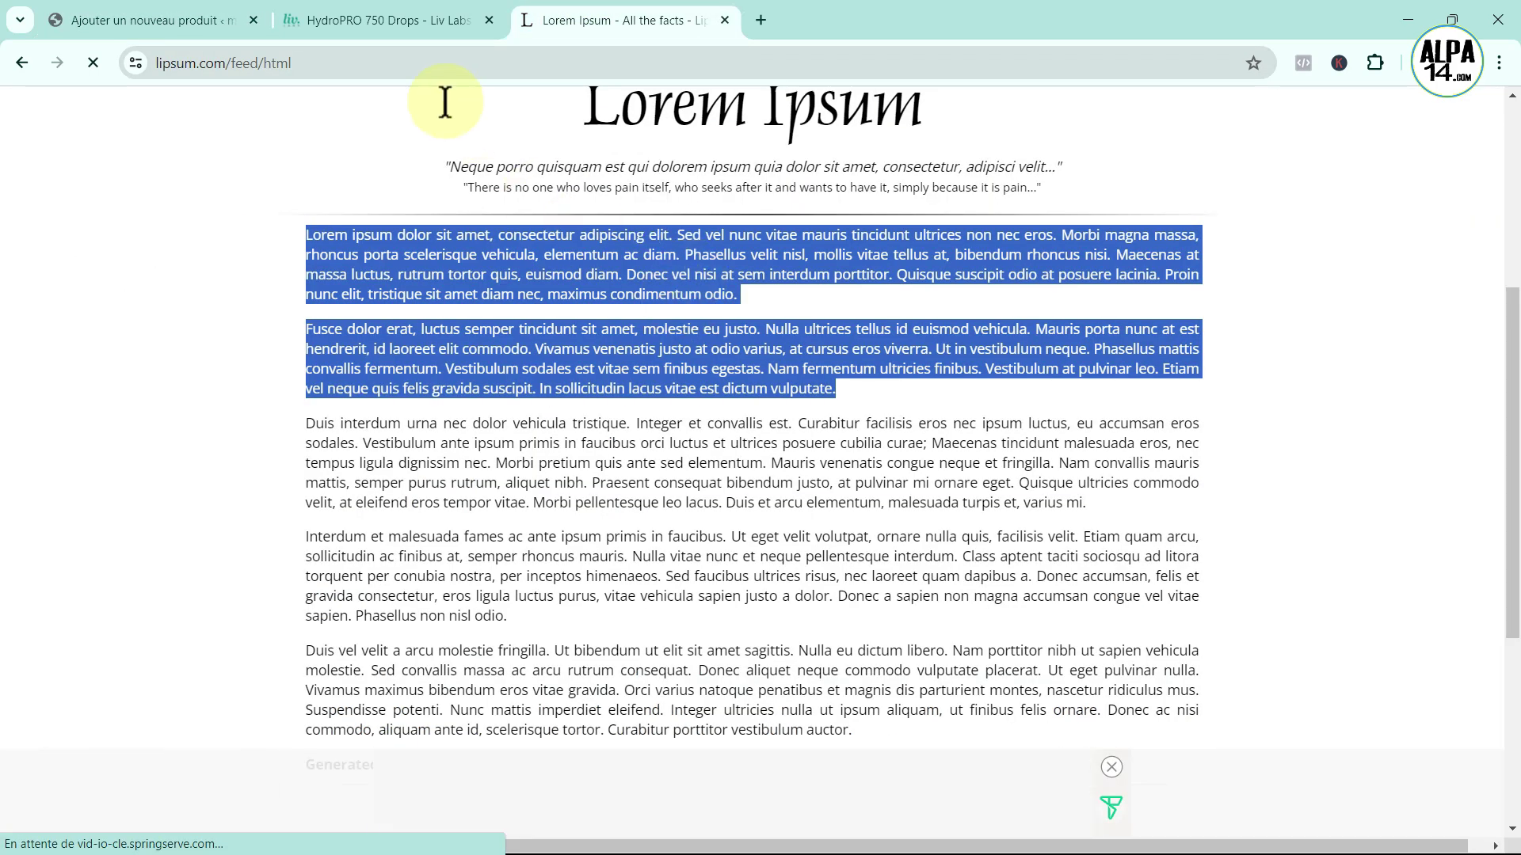
{"action": "left_click", "coordinate": [391, 17]}
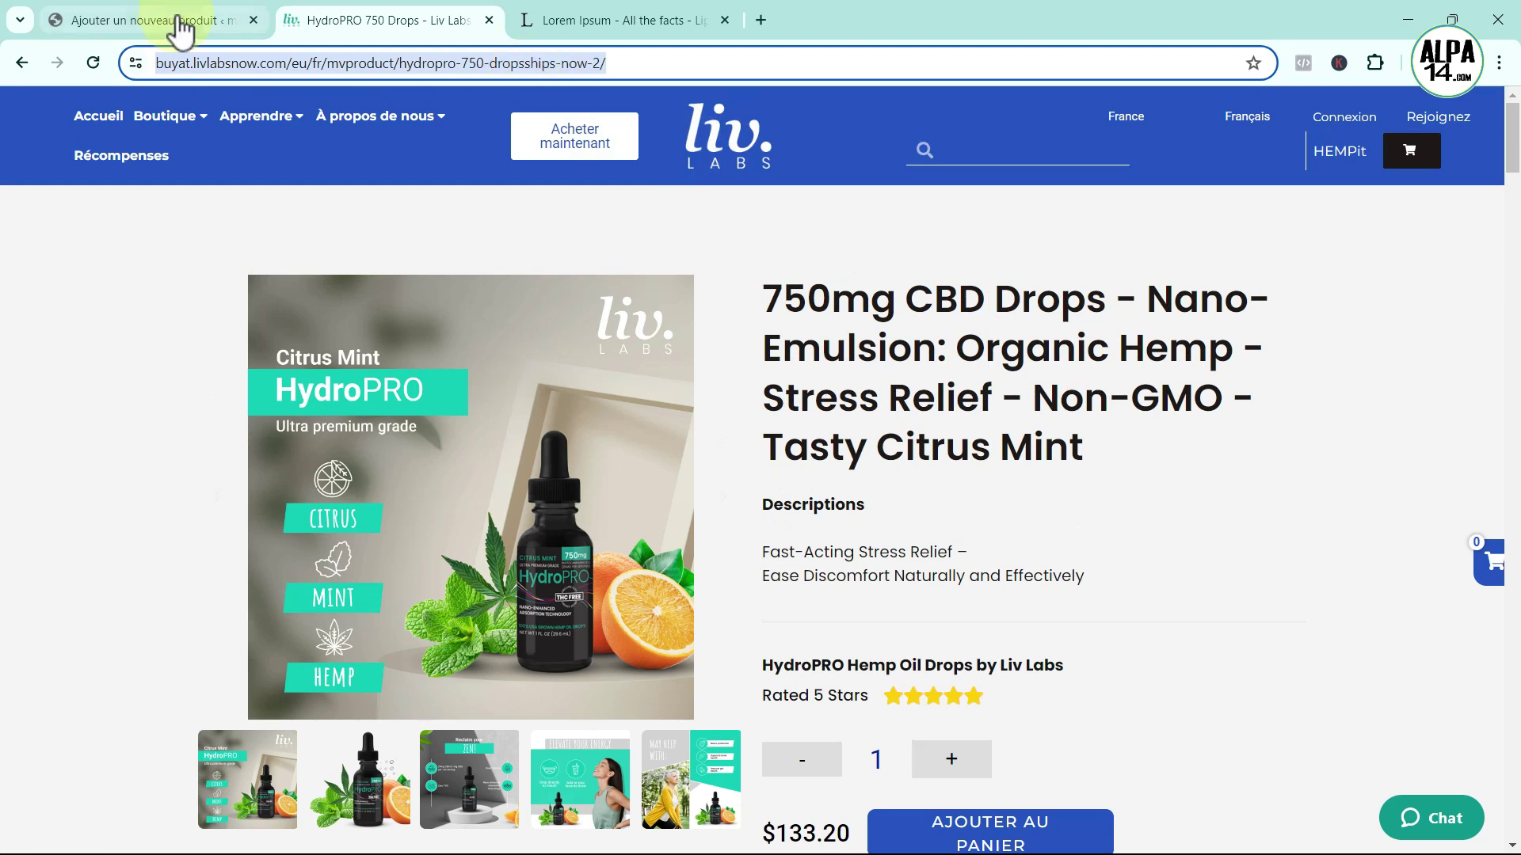
{"action": "left_click", "coordinate": [175, 22]}
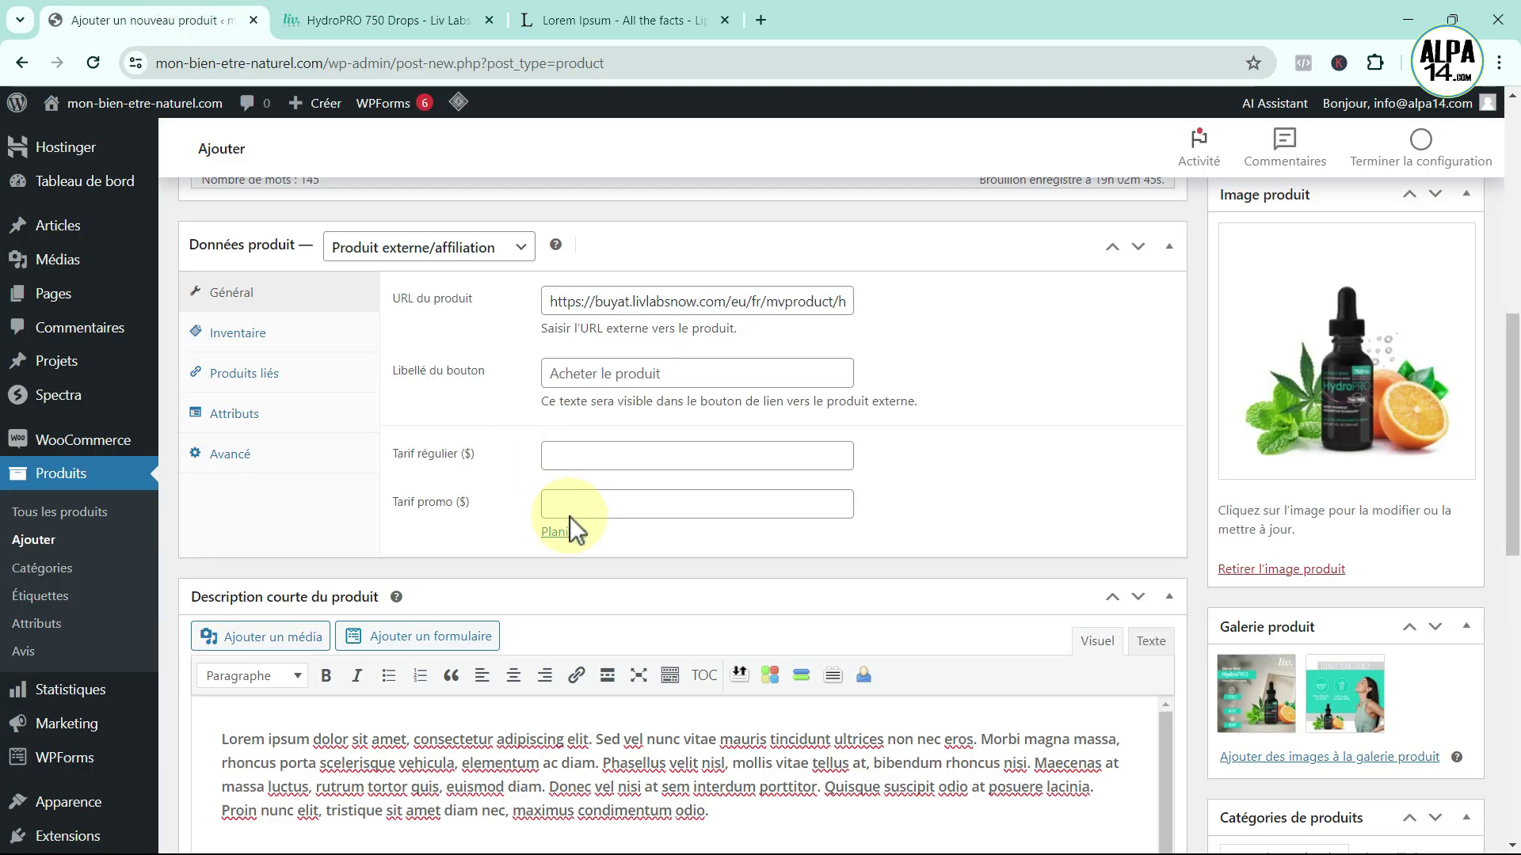
{"action": "left_click", "coordinate": [583, 458]}
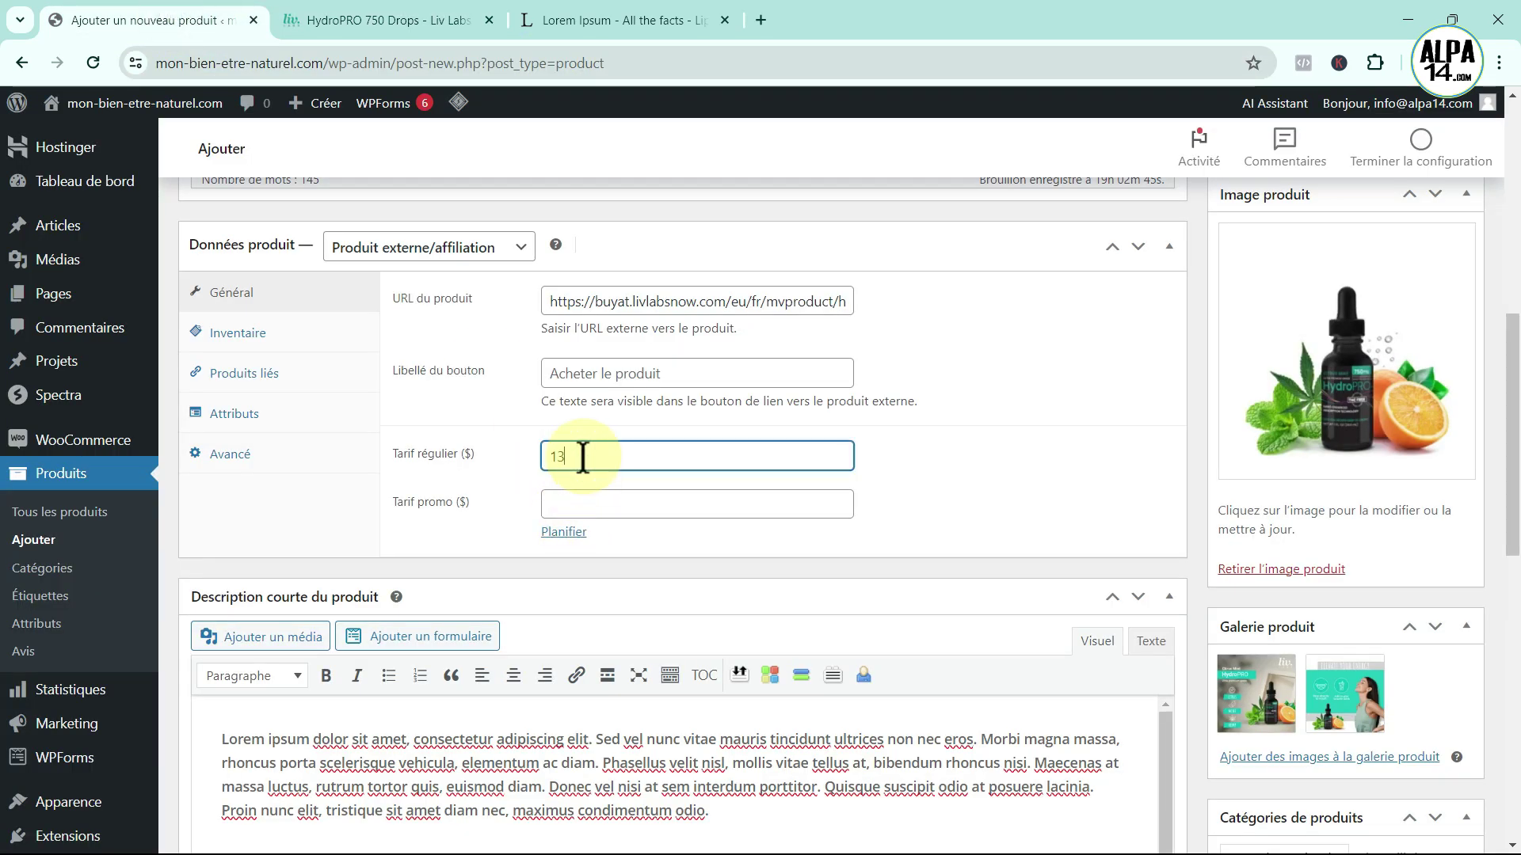
{"action": "type", "text": "133,20"}
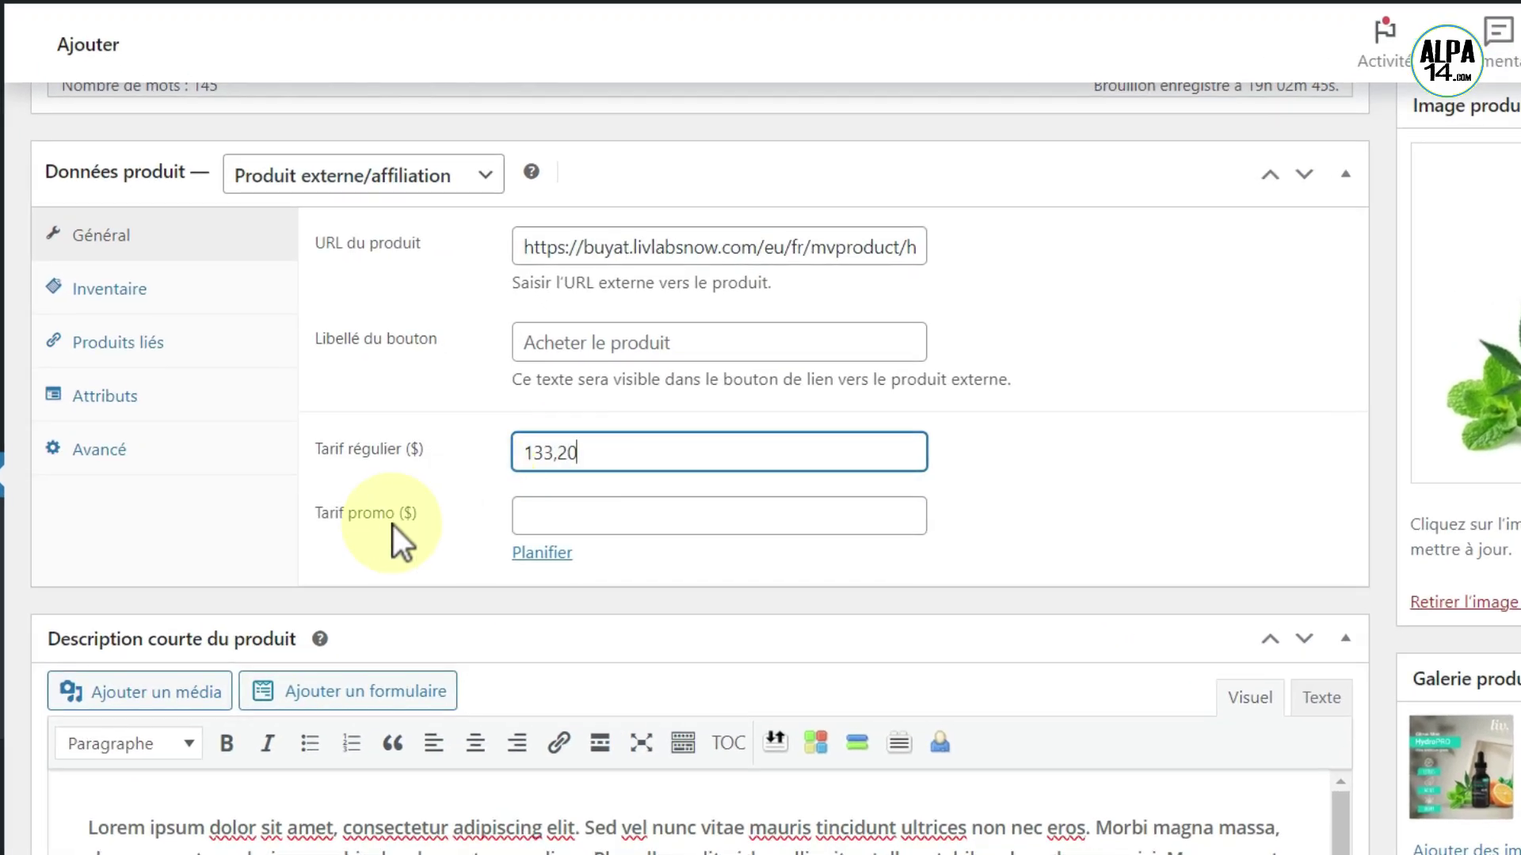
- Search the linked products for "liv" and add Liv Platinum 2000 as a suggested product
{"action": "left_click", "coordinate": [111, 342]}
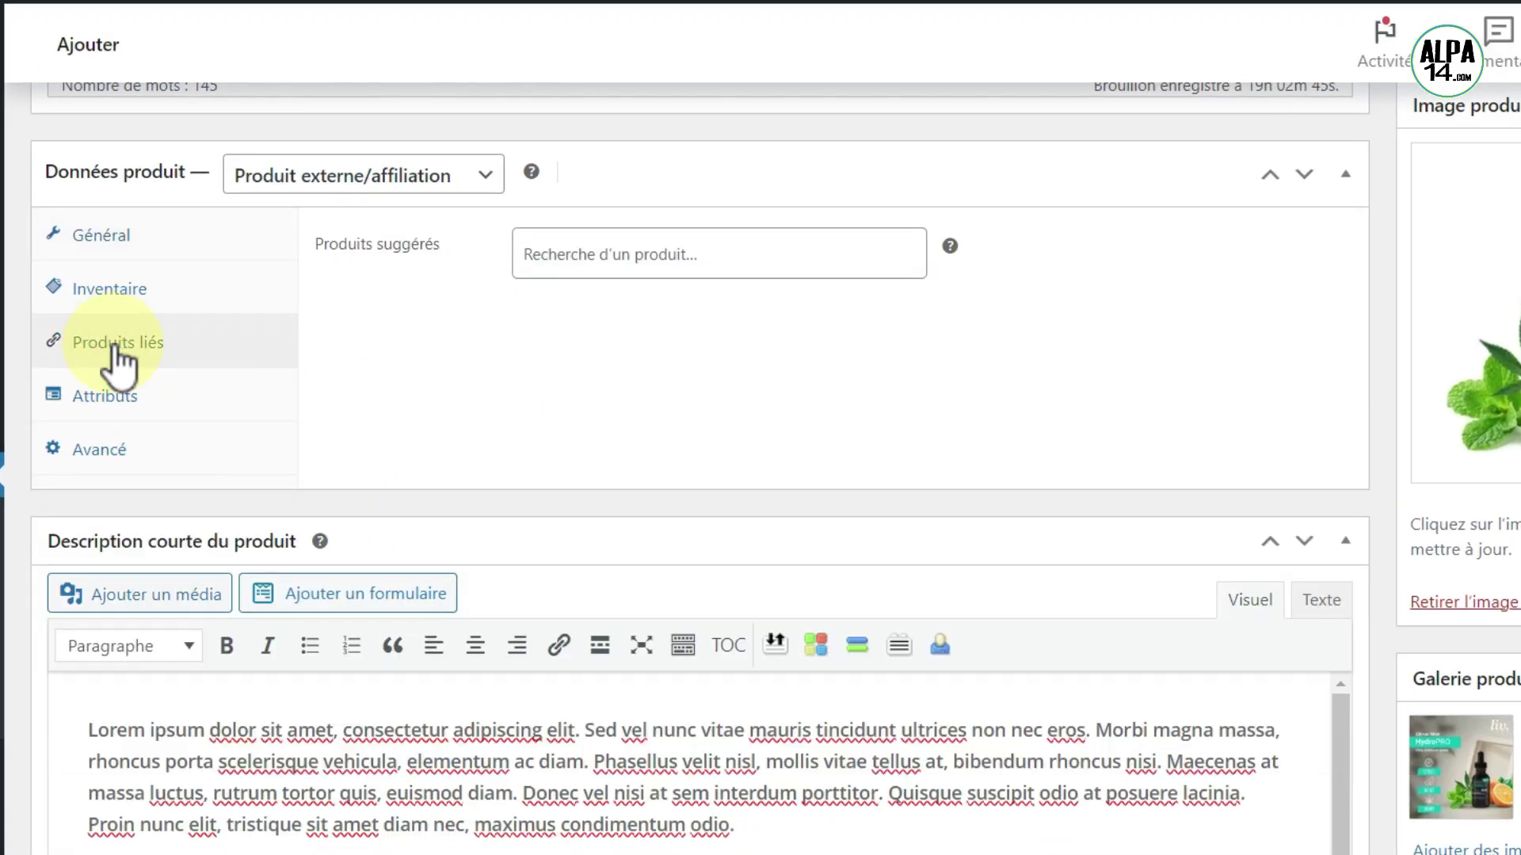
{"action": "left_click", "coordinate": [602, 254]}
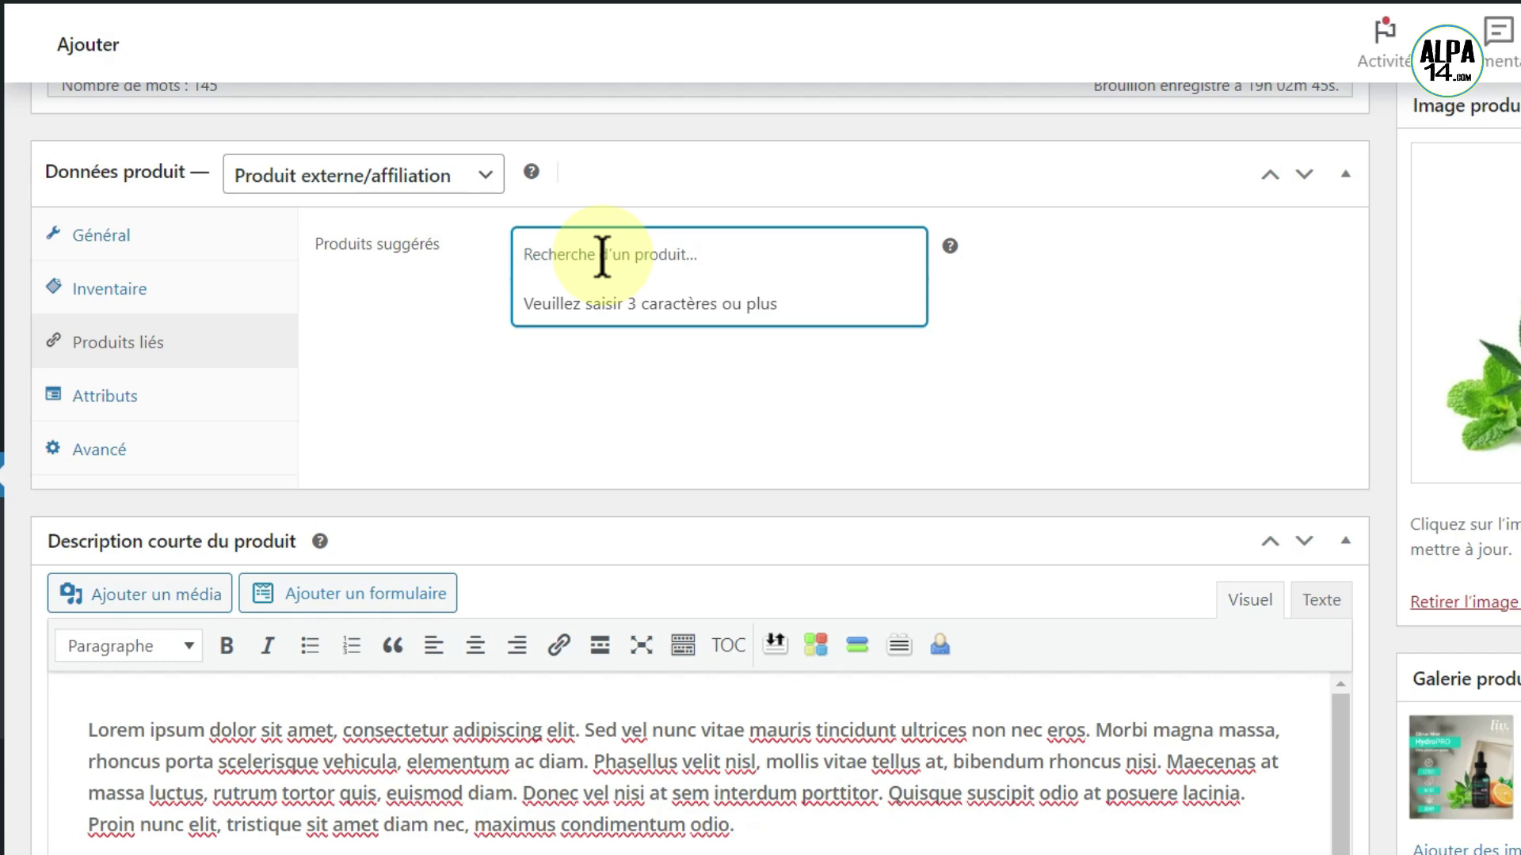
{"action": "type", "text": "li"}
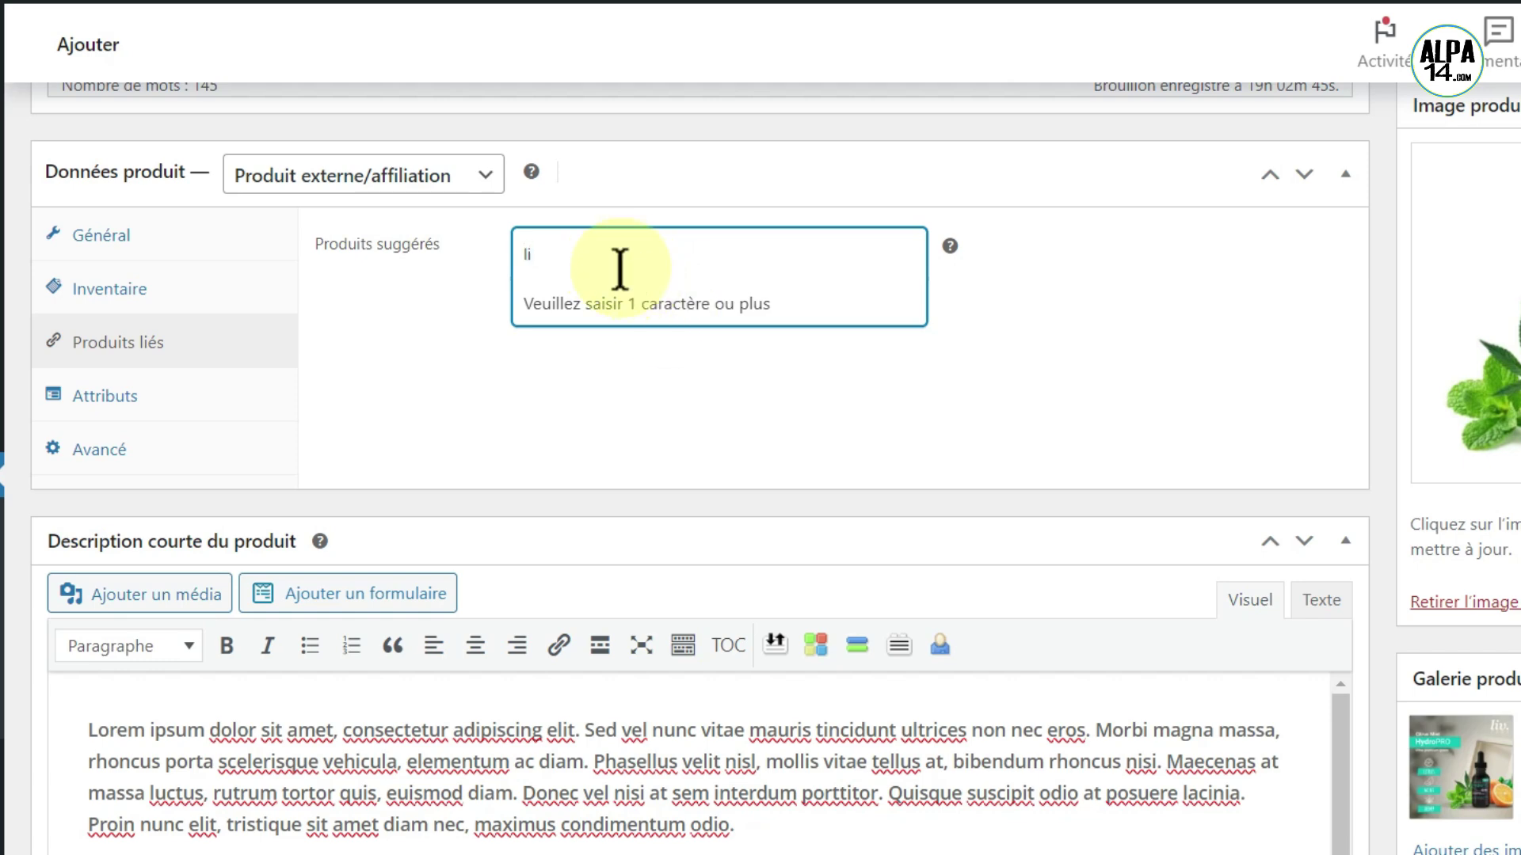
{"action": "type", "text": "v"}
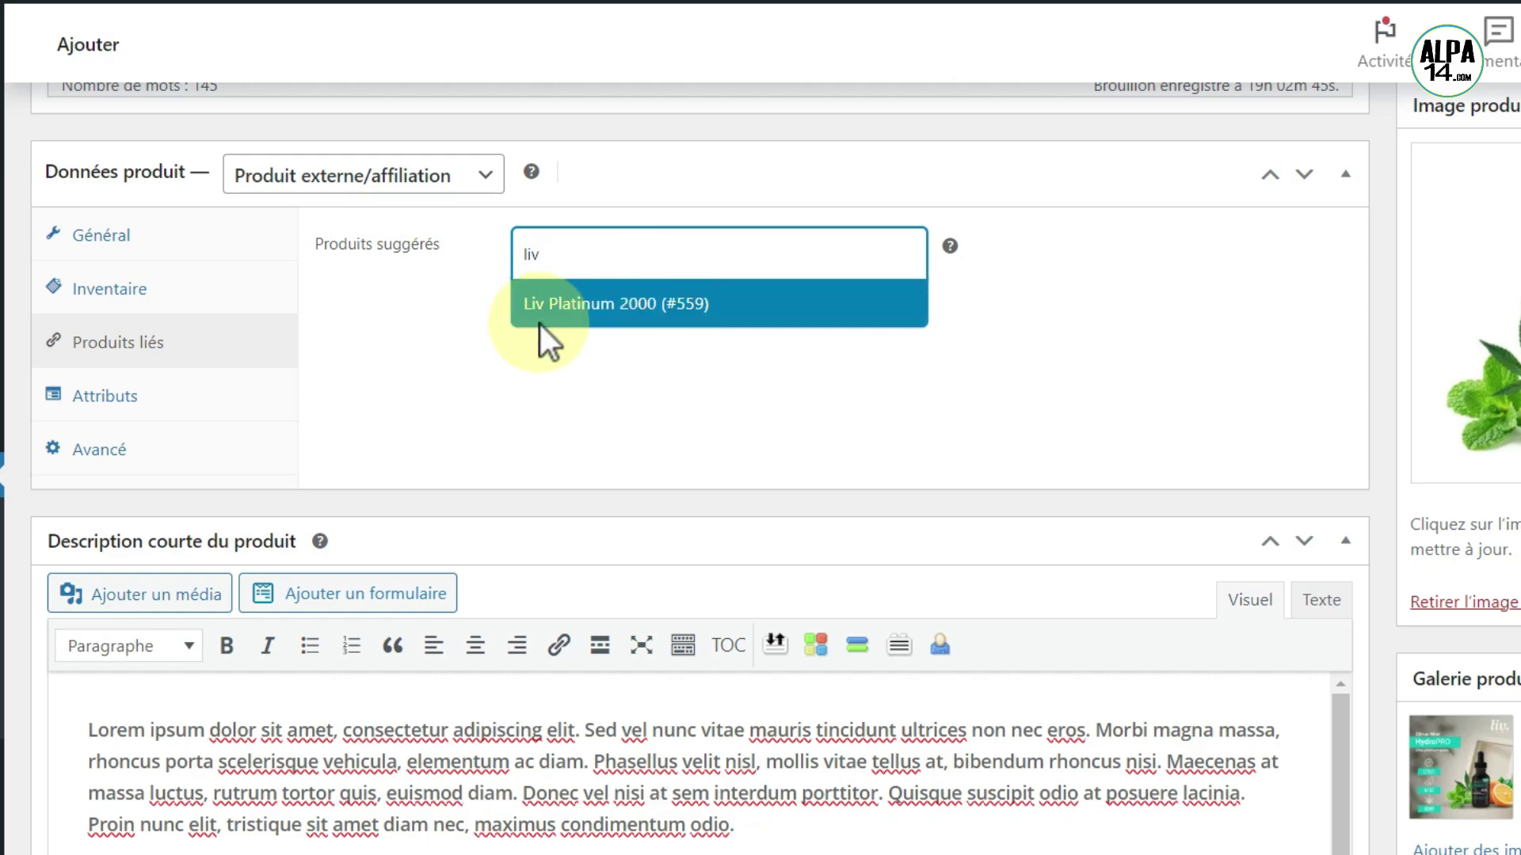
{"action": "left_click", "coordinate": [578, 304]}
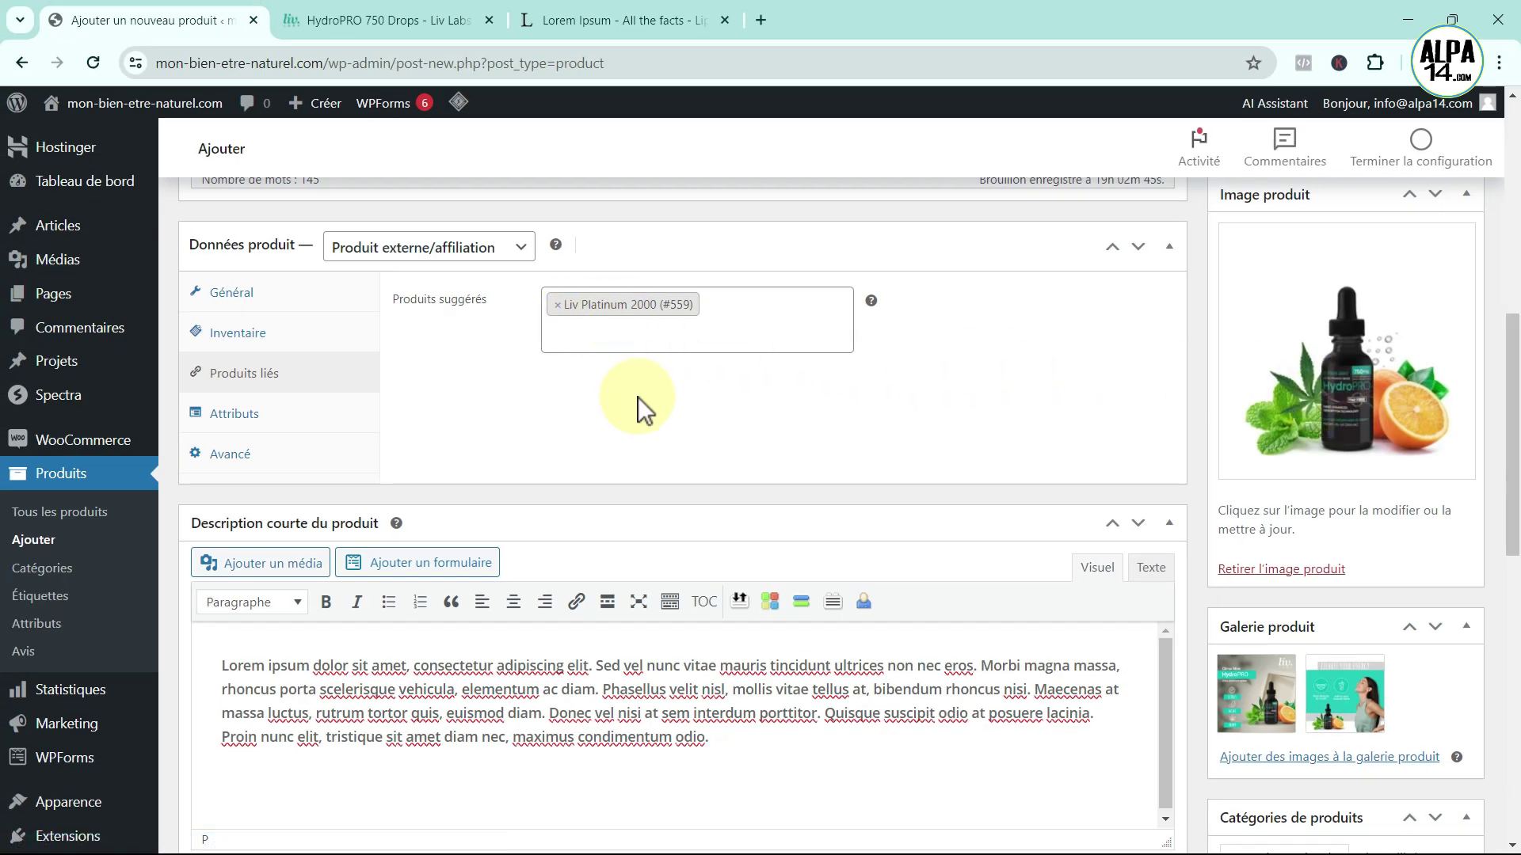
- Publish the new HydroPRO product
{"action": "scroll", "coordinate": [968, 672], "scroll_direction": "down", "scroll_amount": 1}
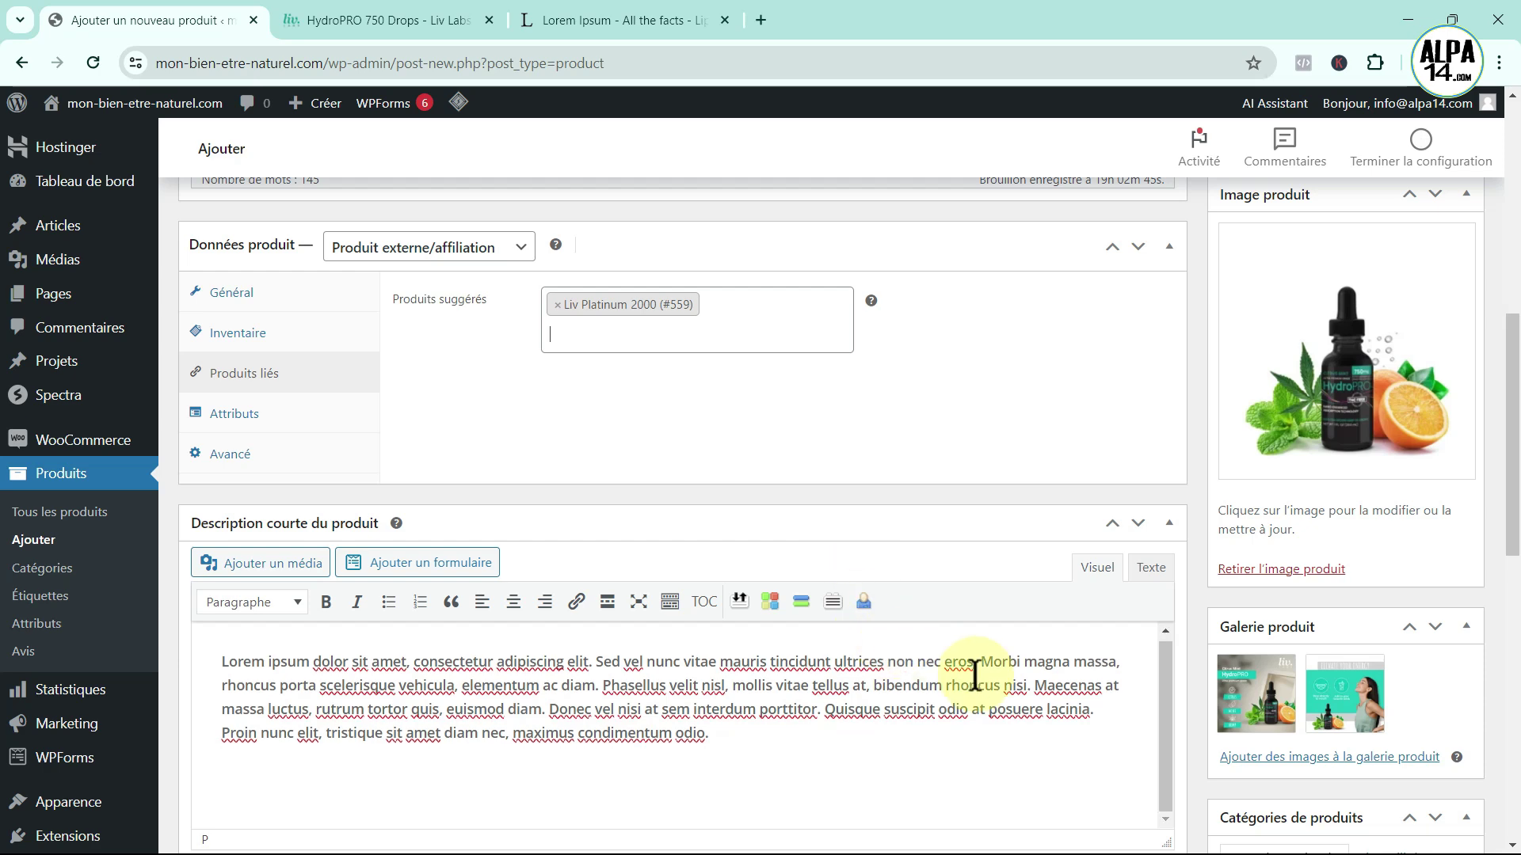
{"action": "scroll", "coordinate": [1228, 511], "scroll_direction": "up", "scroll_amount": 5}
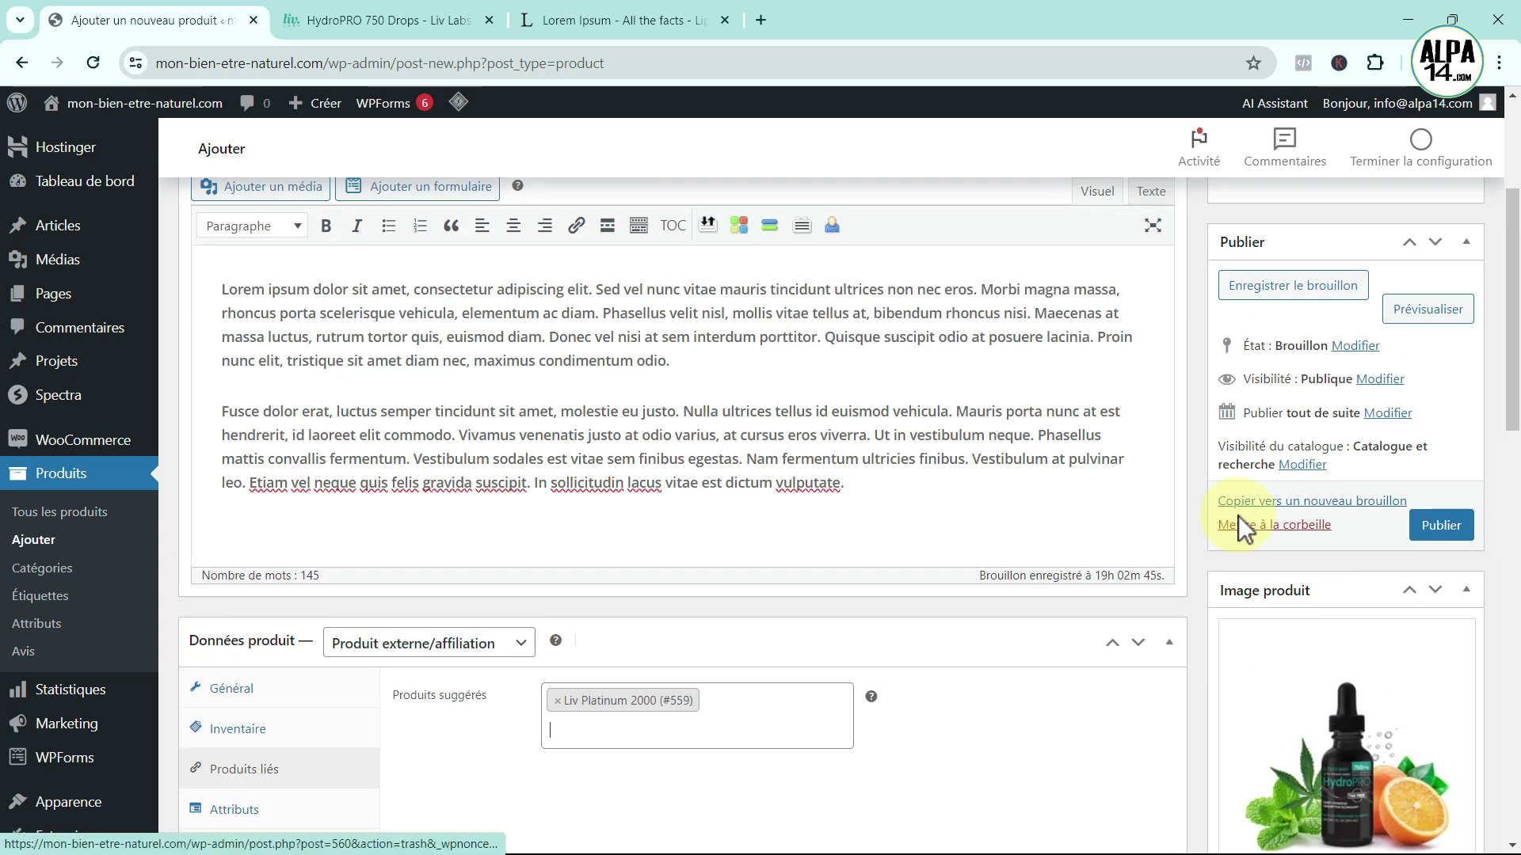
{"action": "left_click", "coordinate": [1439, 527]}
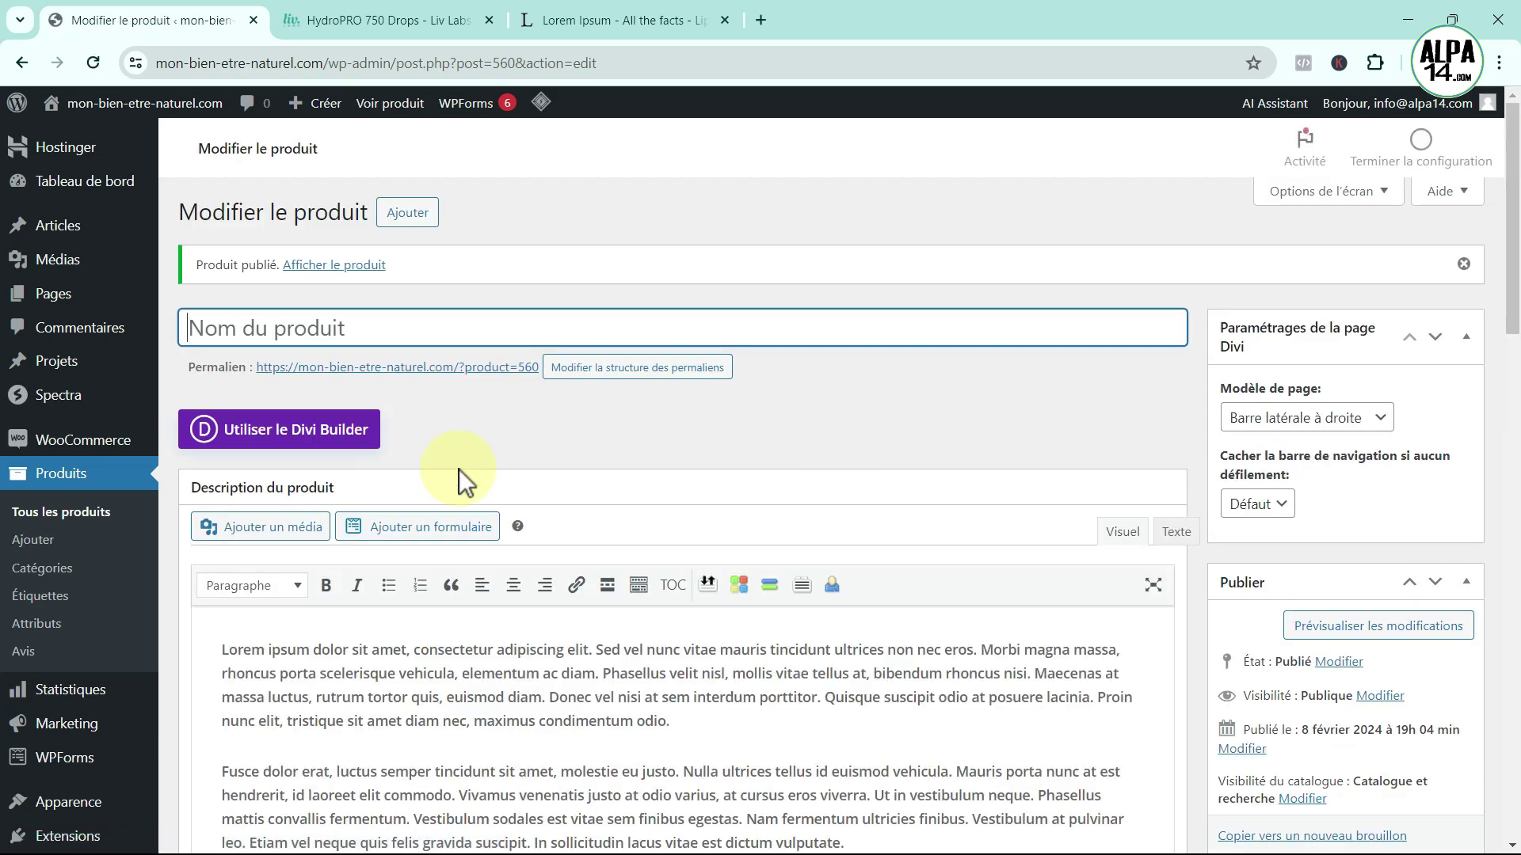
- Open Liv Platinum 2000 for editing, fill its short description with the copied Lorem ipsum text and delete the first paragraph
{"action": "left_click", "coordinate": [59, 514]}
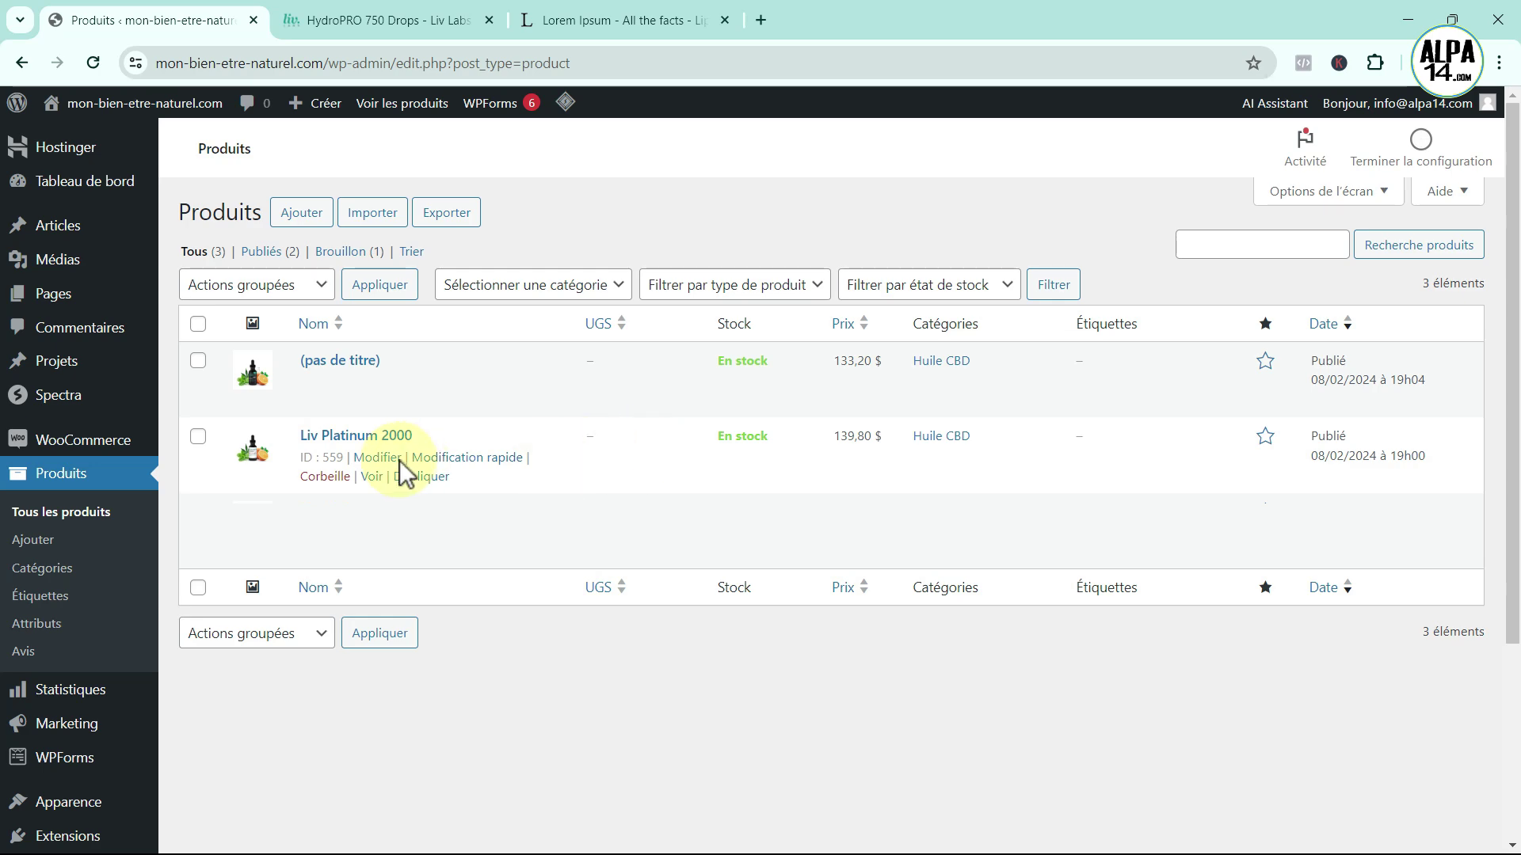
{"action": "left_click", "coordinate": [375, 459]}
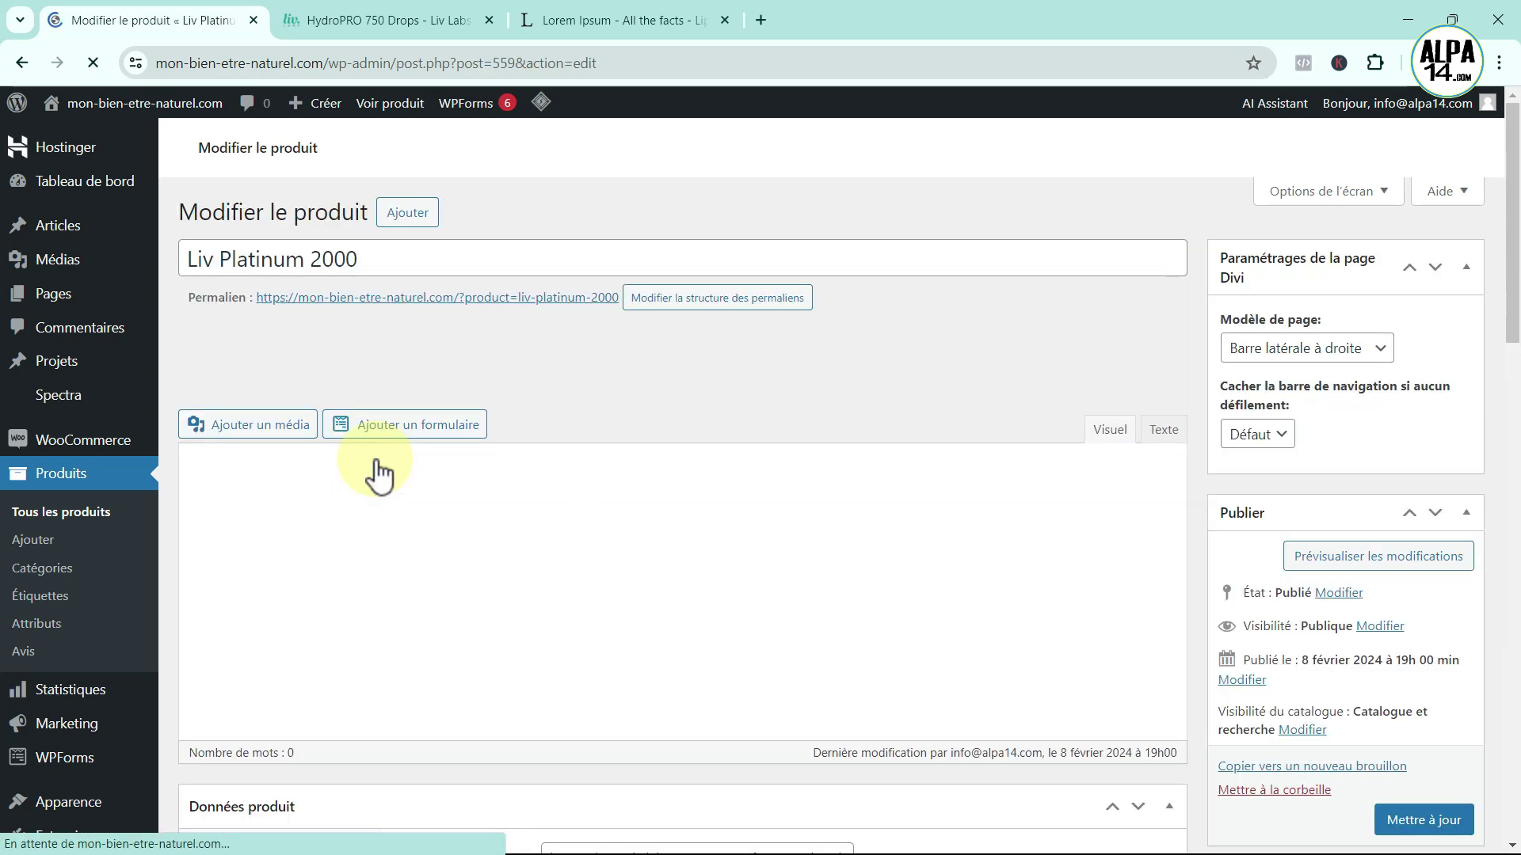
{"action": "scroll", "coordinate": [614, 555], "scroll_direction": "down", "scroll_amount": 2}
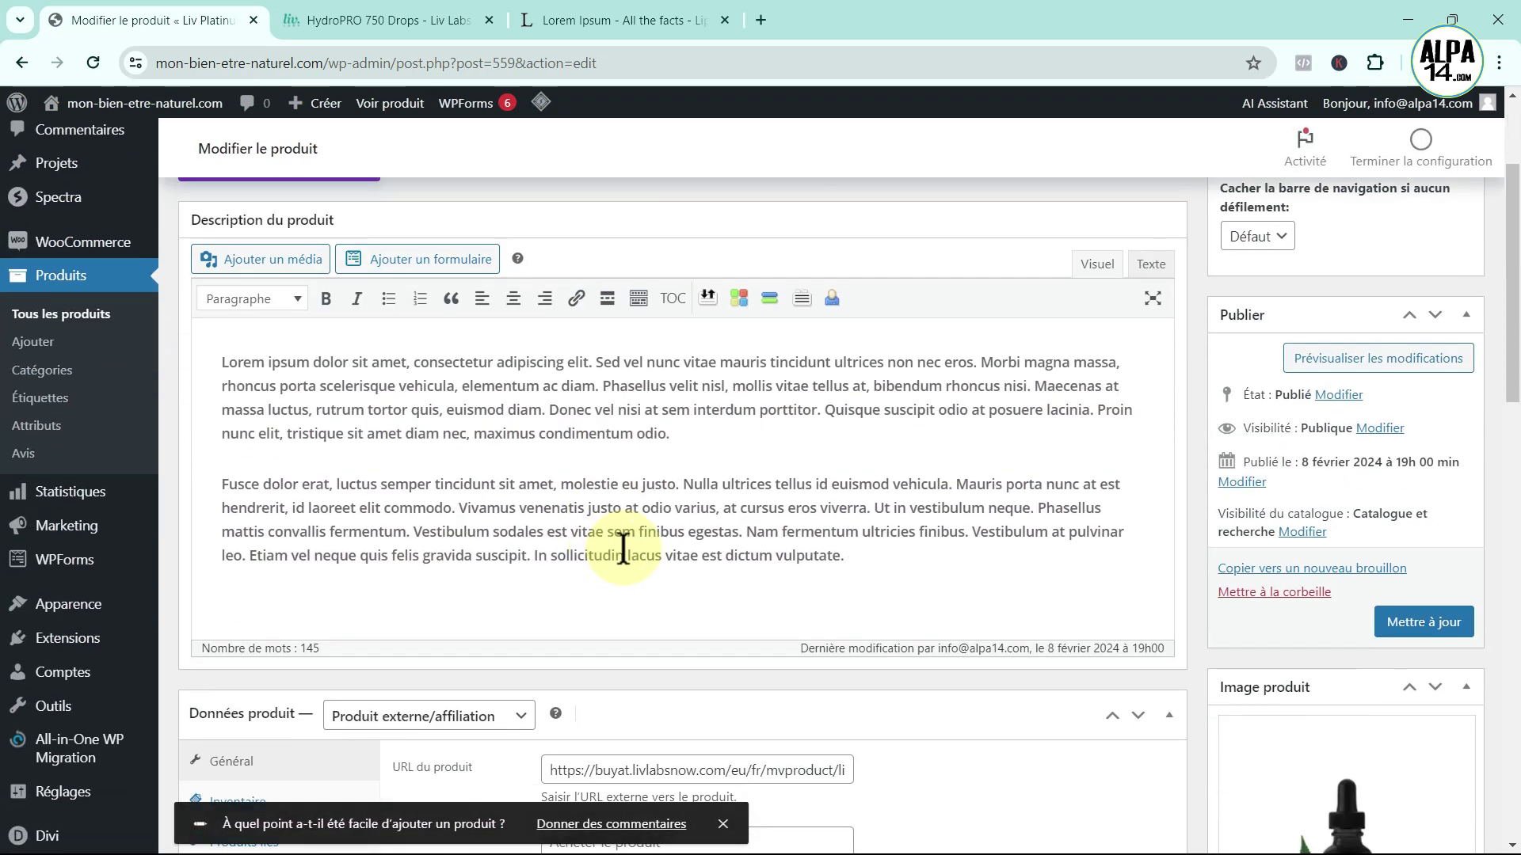
{"action": "scroll", "coordinate": [623, 549], "scroll_direction": "down", "scroll_amount": 8}
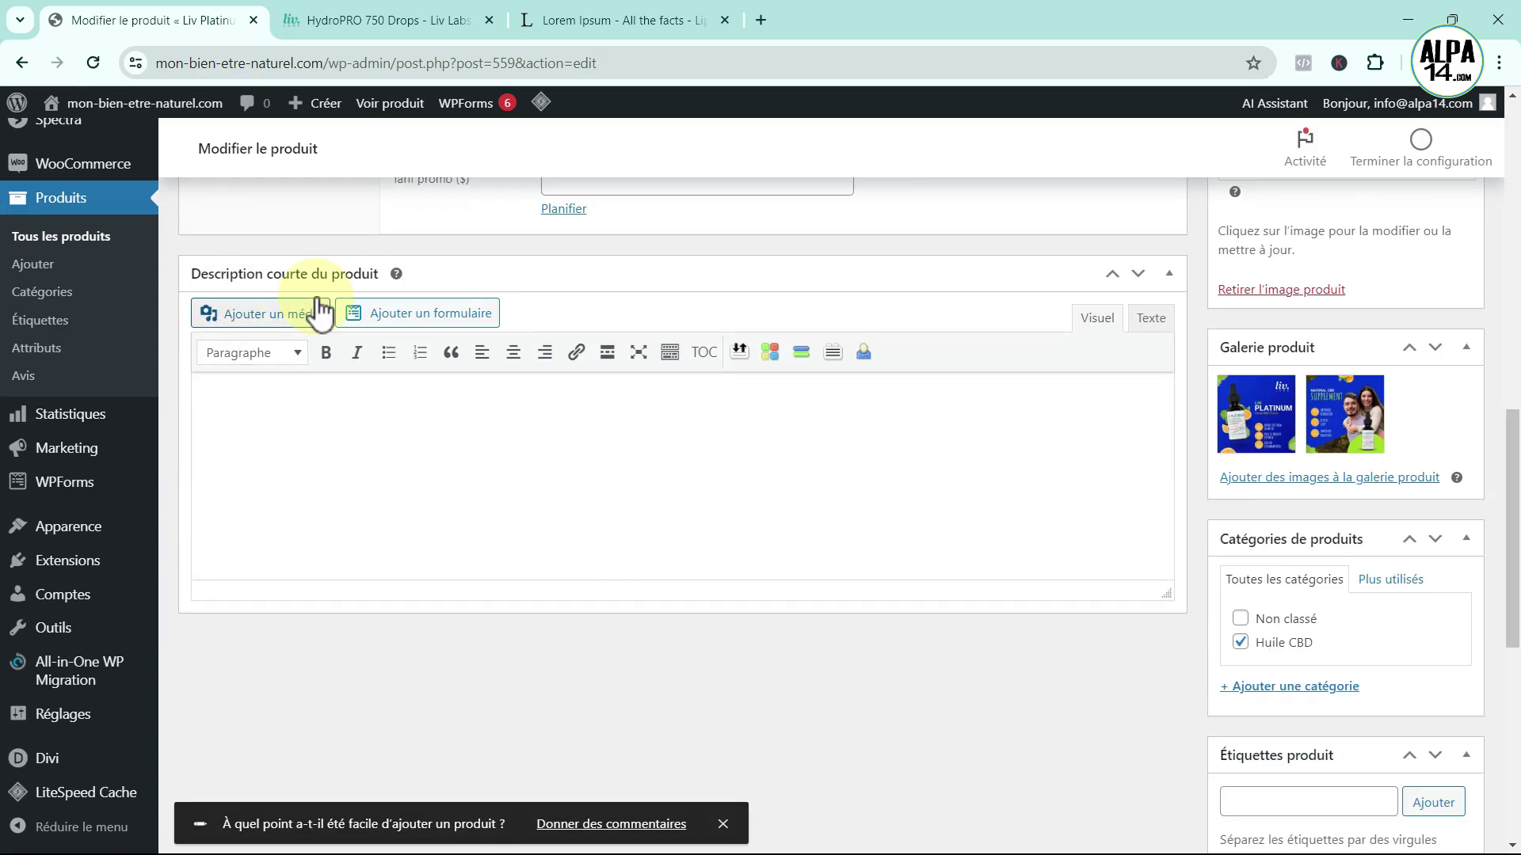
{"action": "scroll", "coordinate": [475, 502], "scroll_direction": "up", "scroll_amount": 10}
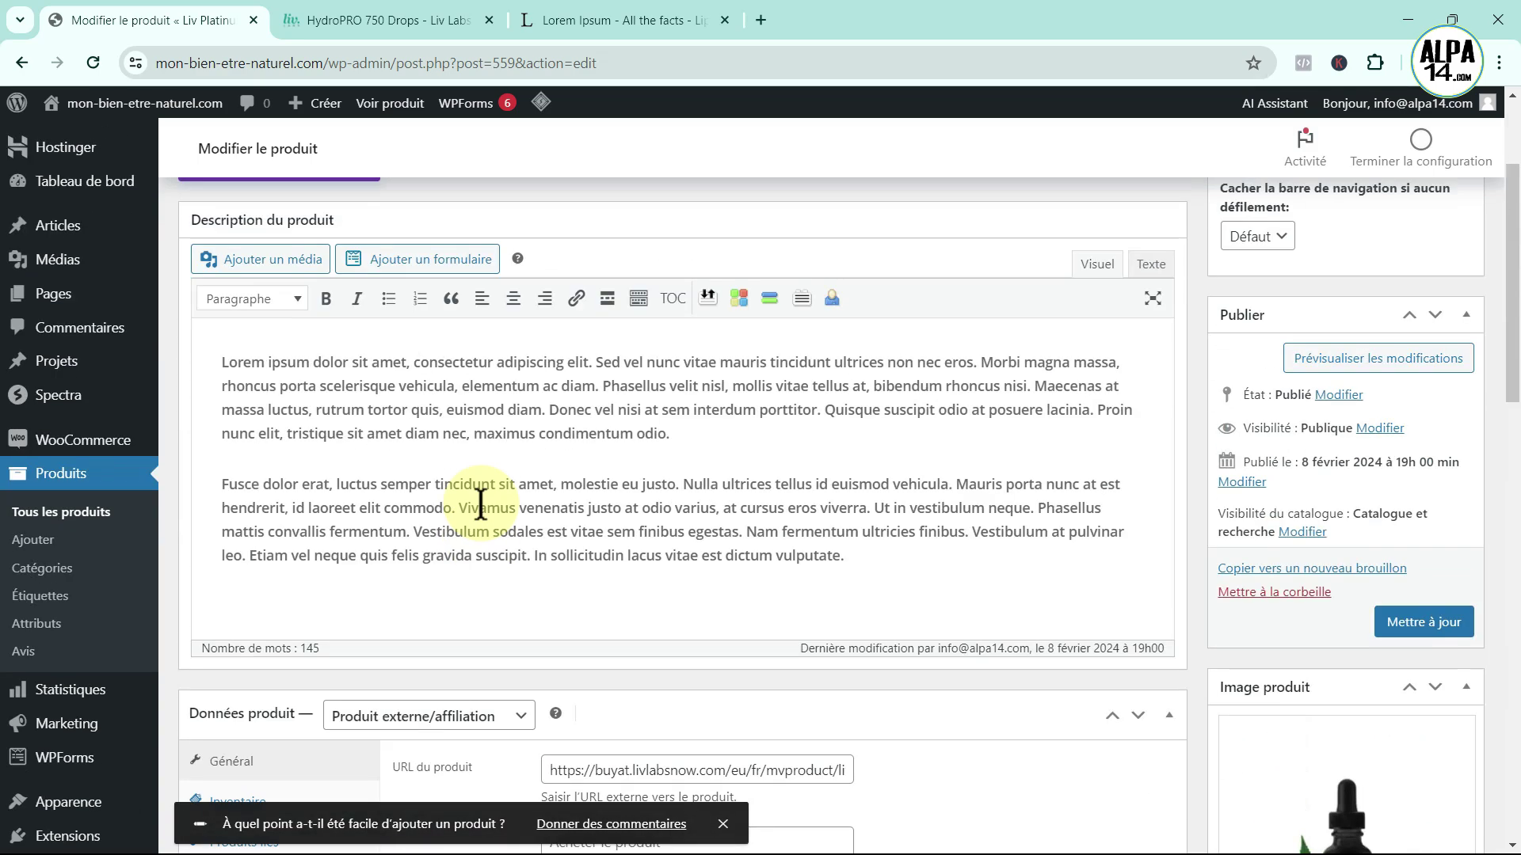
{"action": "scroll", "coordinate": [481, 505], "scroll_direction": "down", "scroll_amount": 10}
{"action": "left_click", "coordinate": [278, 425]}
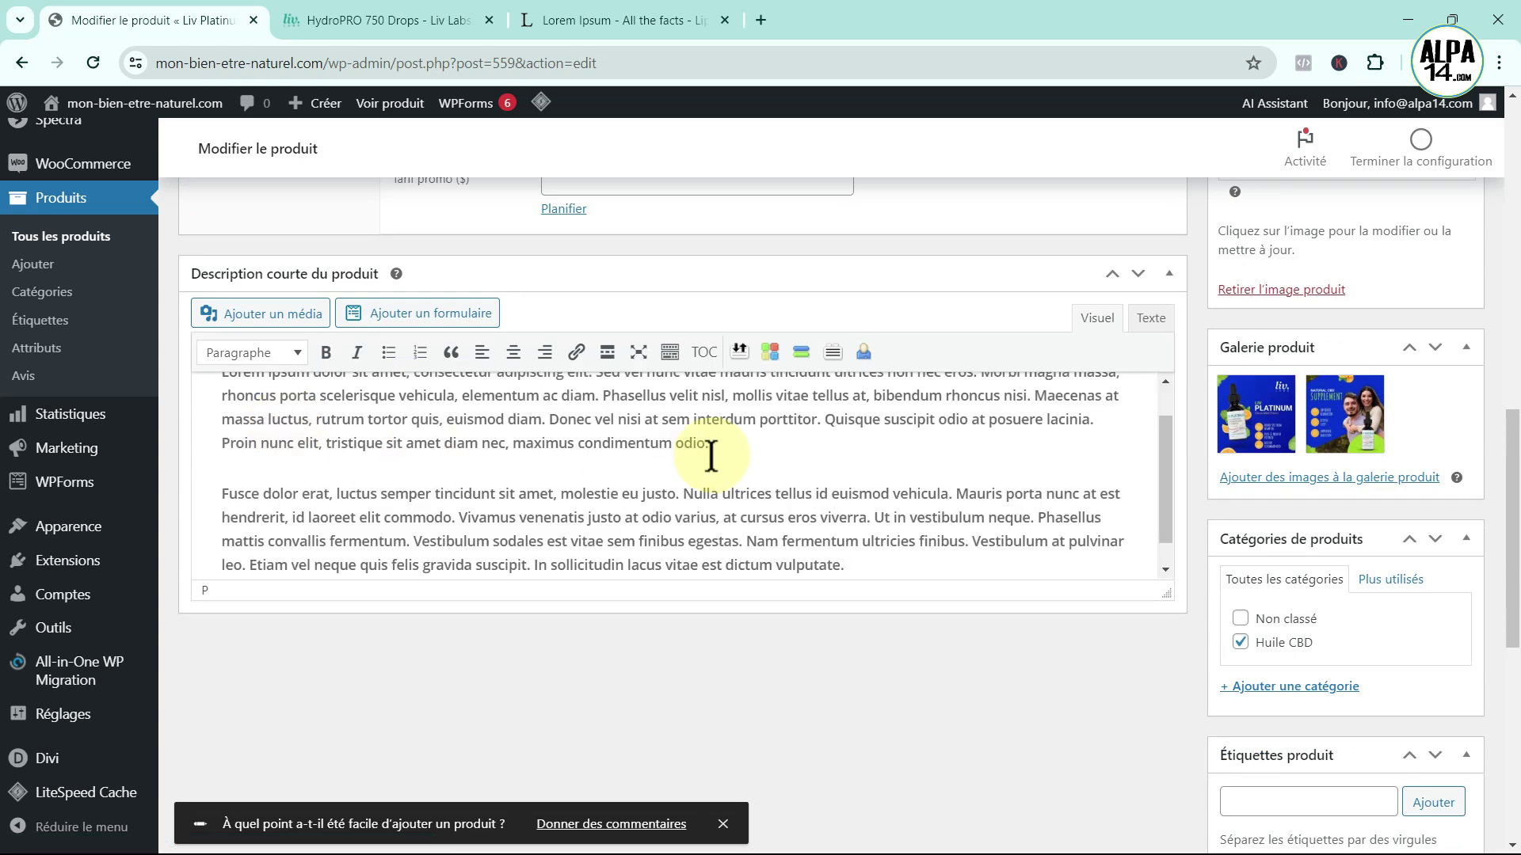
{"action": "left_click_drag", "start_coordinate": [221, 493], "coordinate": [179, 312]}
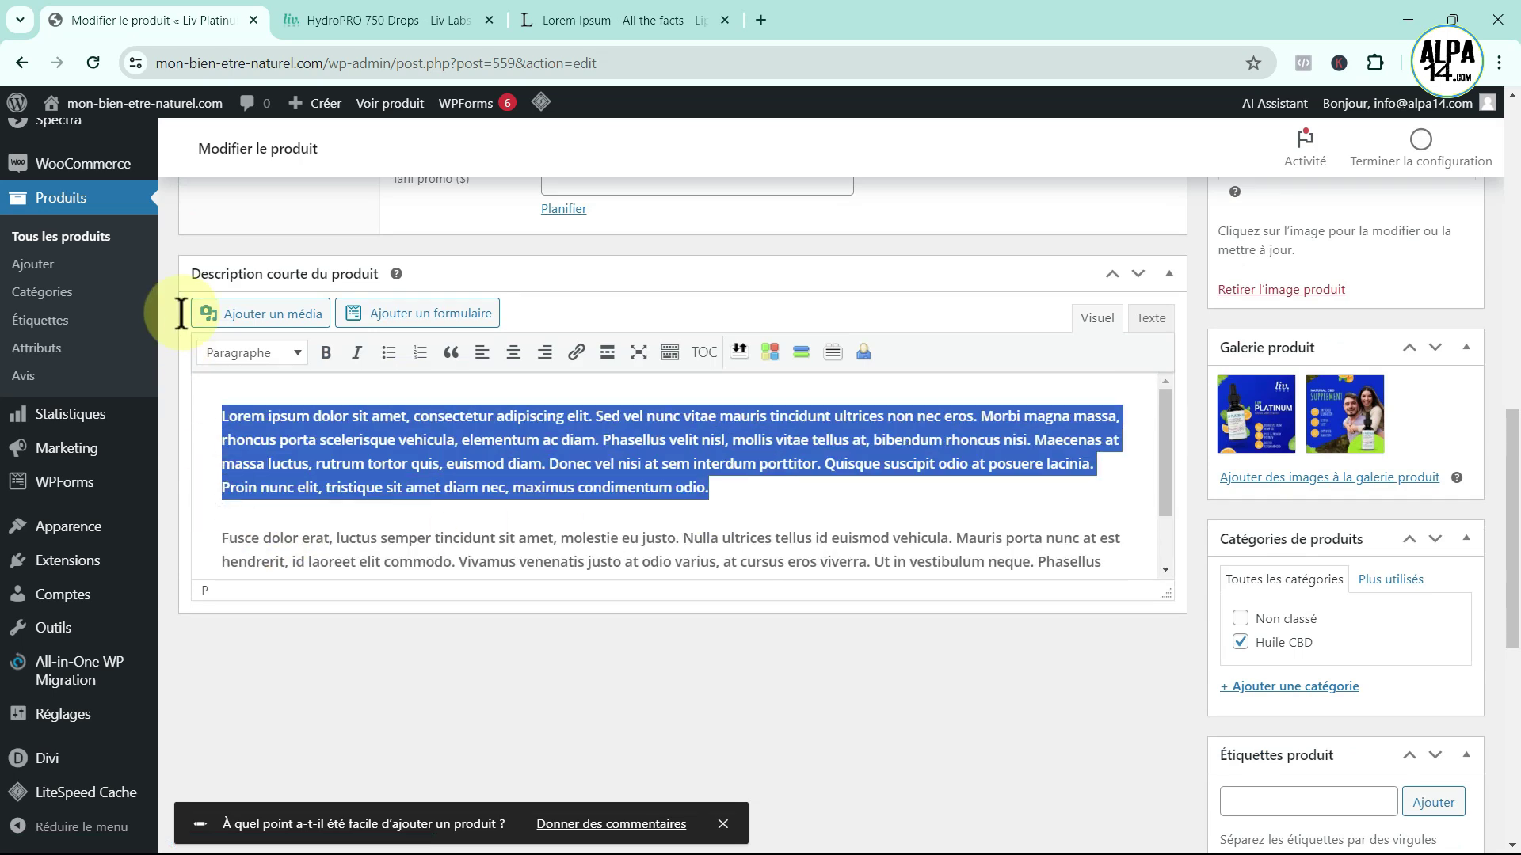
{"action": "key", "text": "BackSpace"}
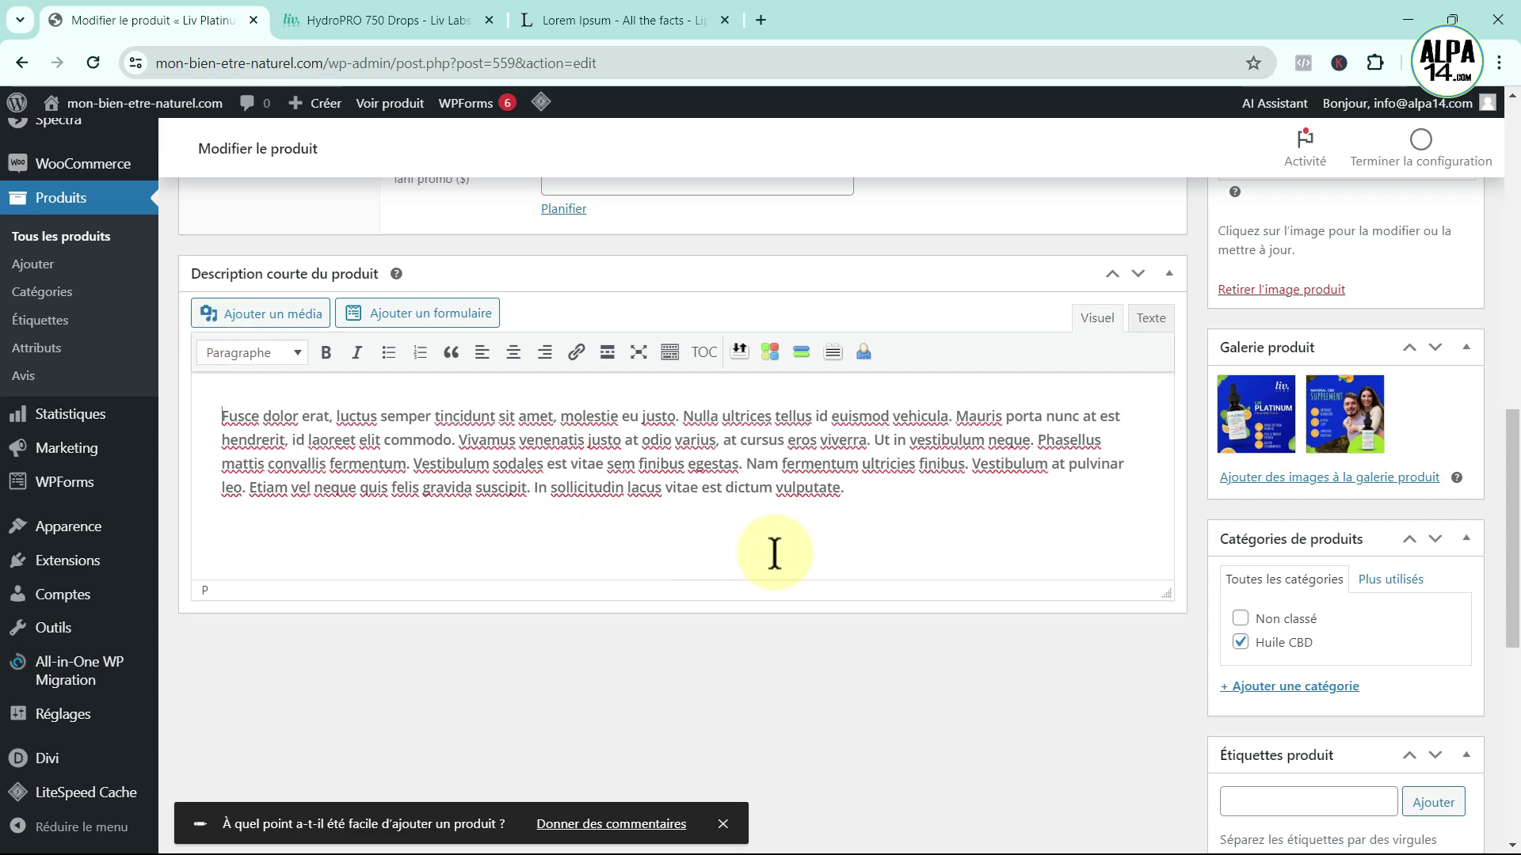
- Update the Liv Platinum 2000 product and return to the list of all products
{"action": "scroll", "coordinate": [1118, 545], "scroll_direction": "up", "scroll_amount": 11}
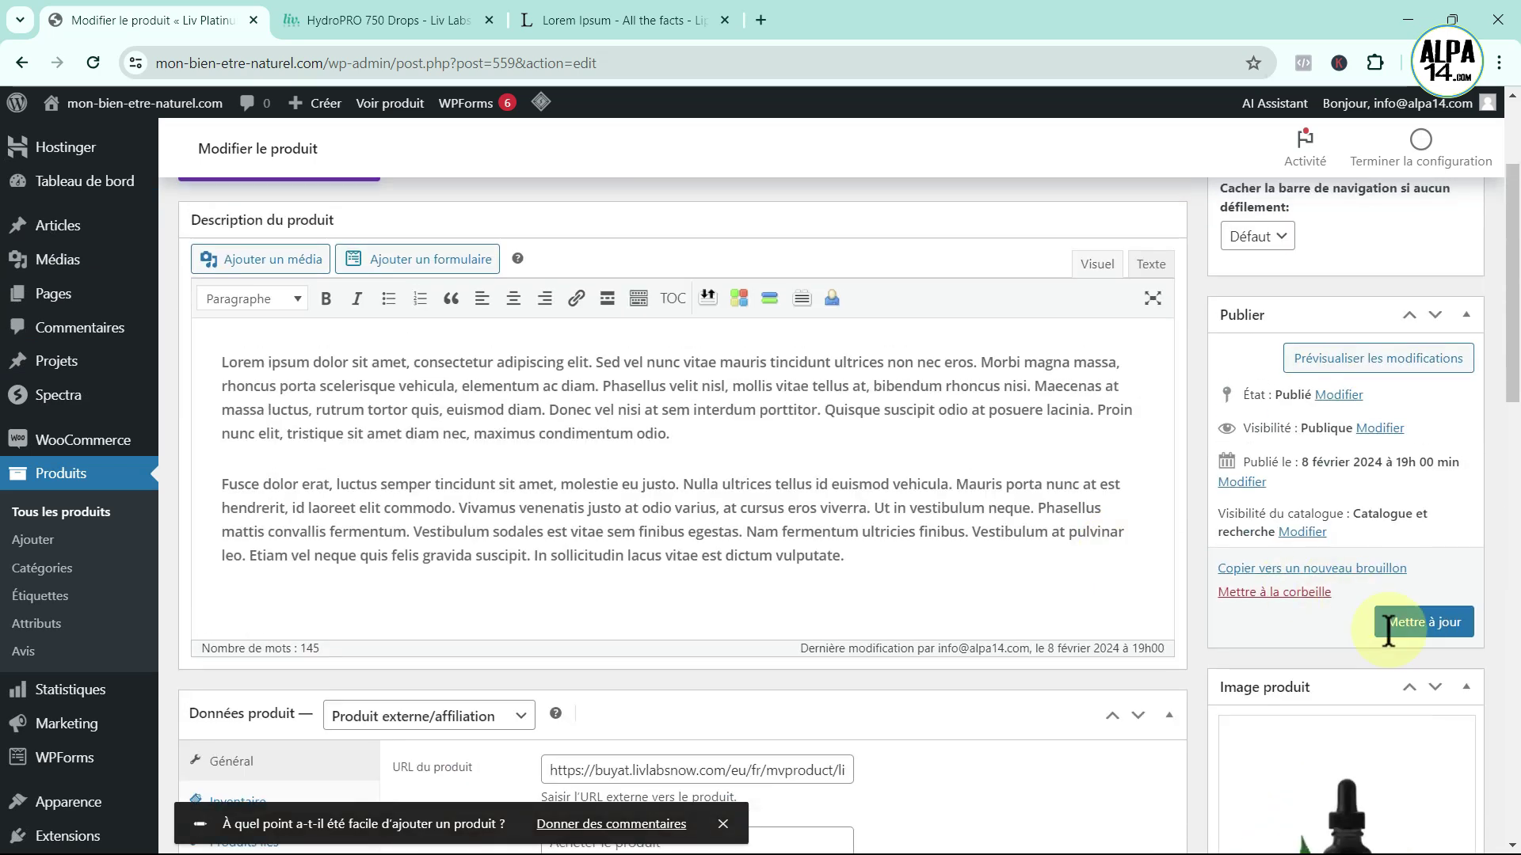
{"action": "left_click", "coordinate": [1425, 623]}
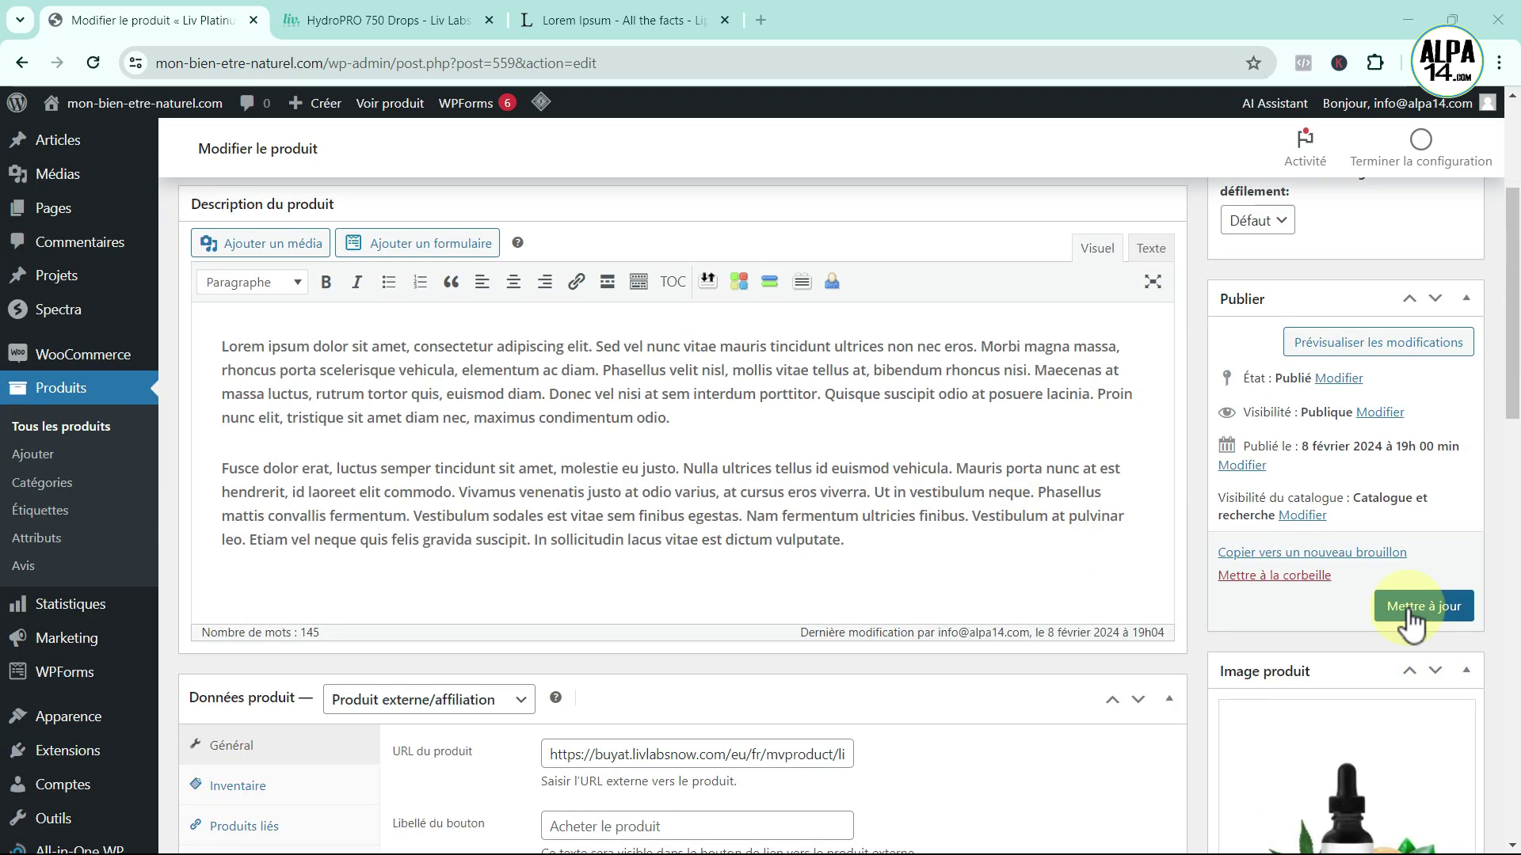
{"action": "left_click", "coordinate": [58, 435]}
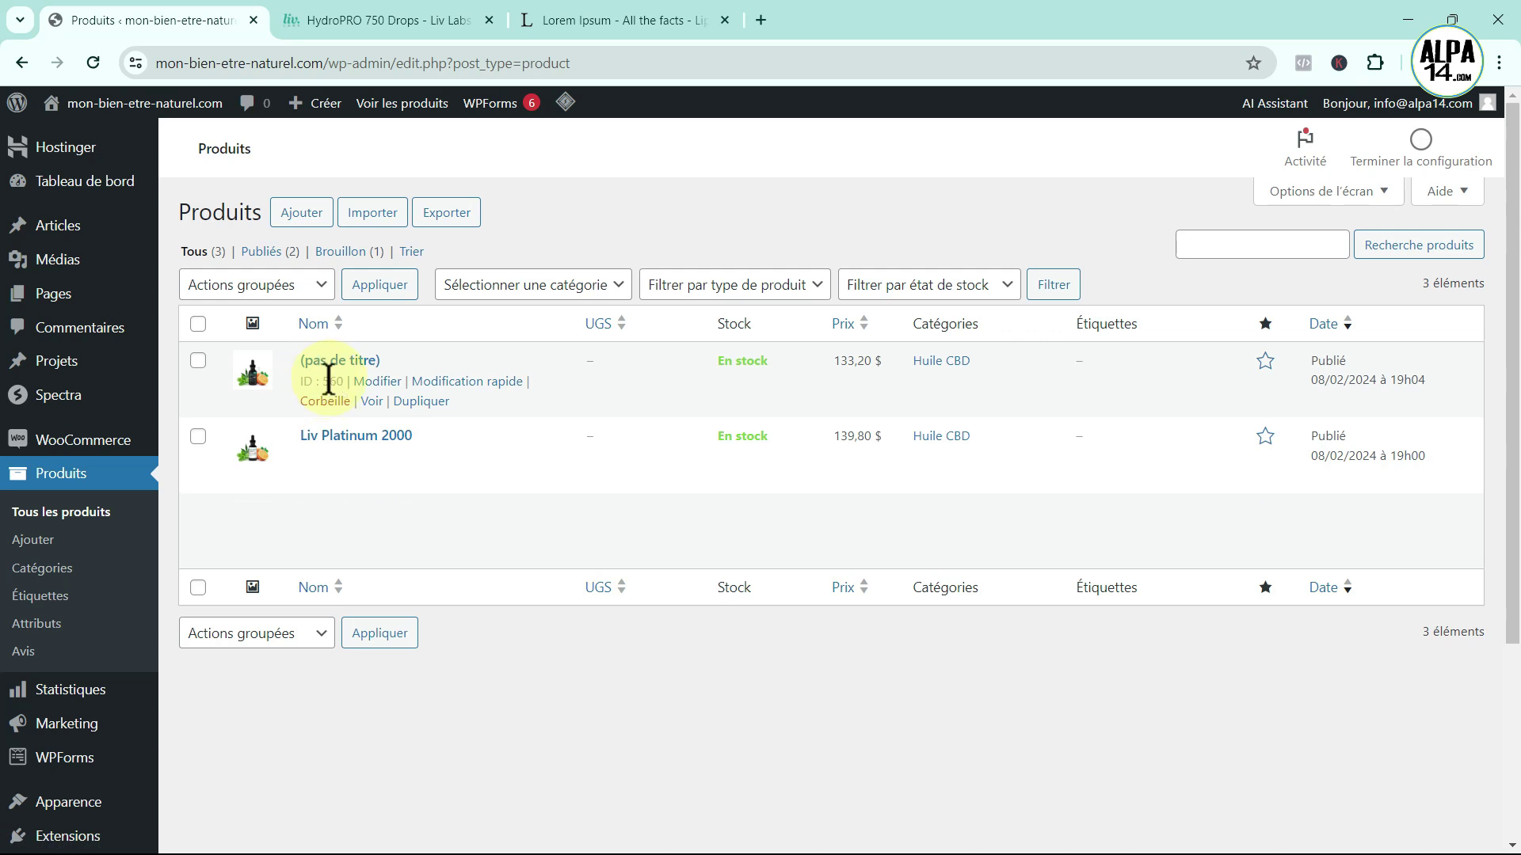
- Open the untitled product priced 133,20 $ for editing and name it Hydro Pro
{"action": "left_click", "coordinate": [370, 382]}
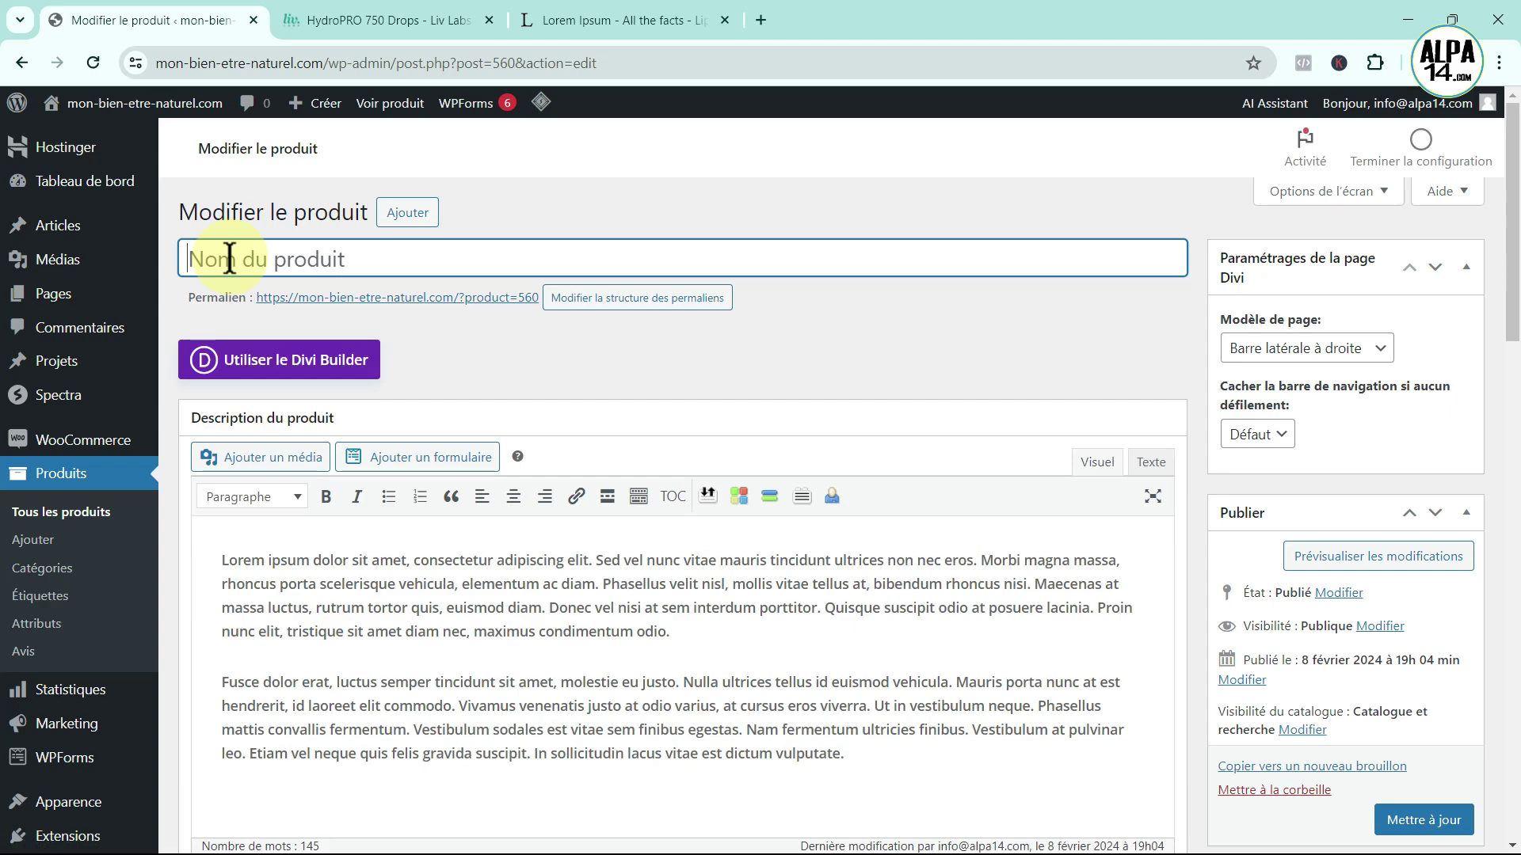
{"action": "scroll", "coordinate": [638, 478], "scroll_direction": "down", "scroll_amount": 5}
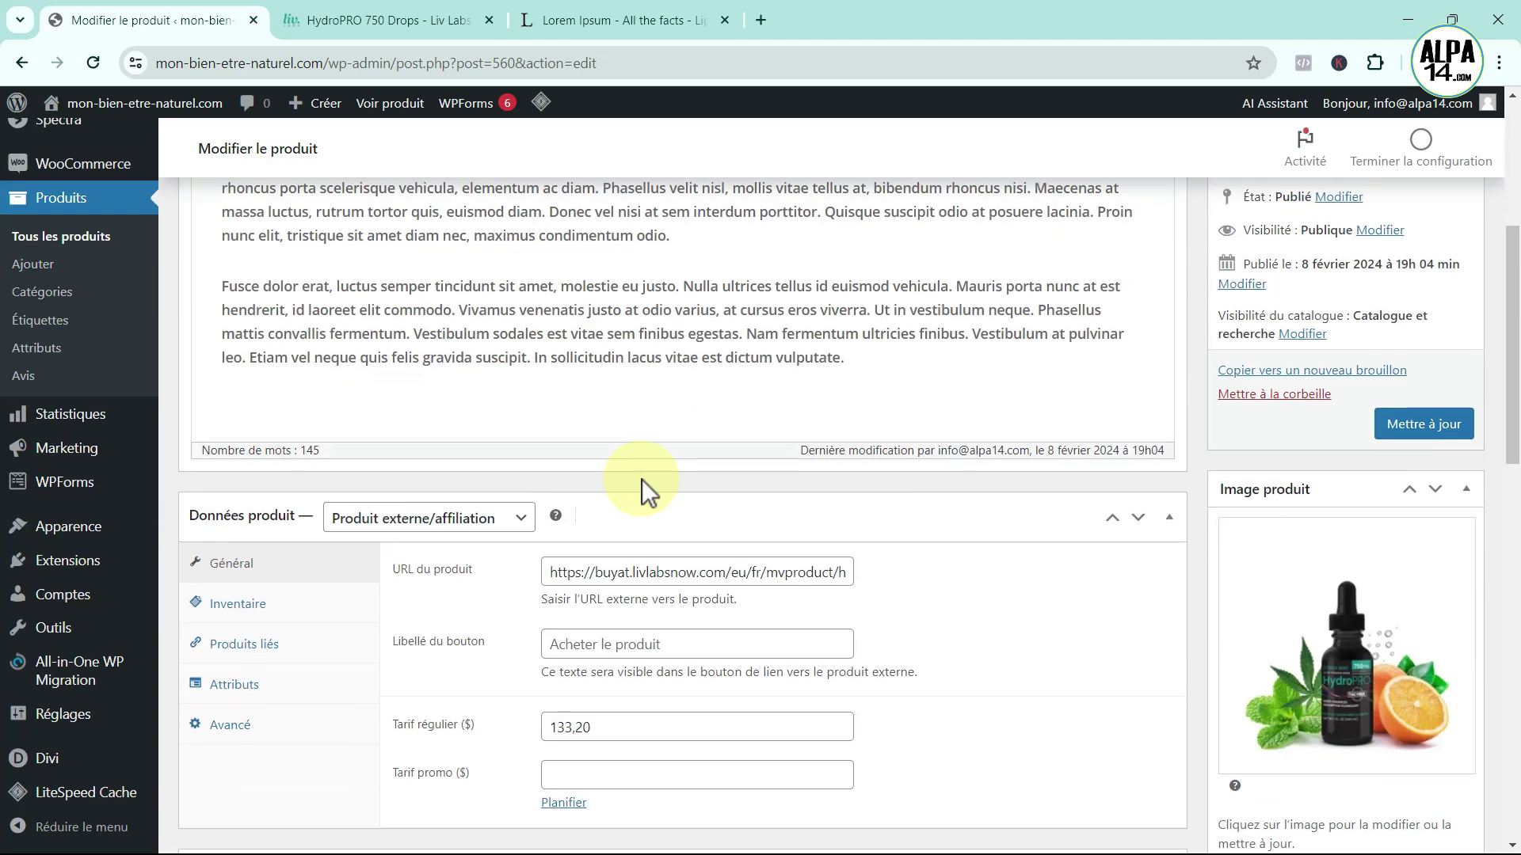
{"action": "scroll", "coordinate": [642, 478], "scroll_direction": "up", "scroll_amount": 5}
{"action": "left_click", "coordinate": [210, 263]}
{"action": "type", "text": "H"}
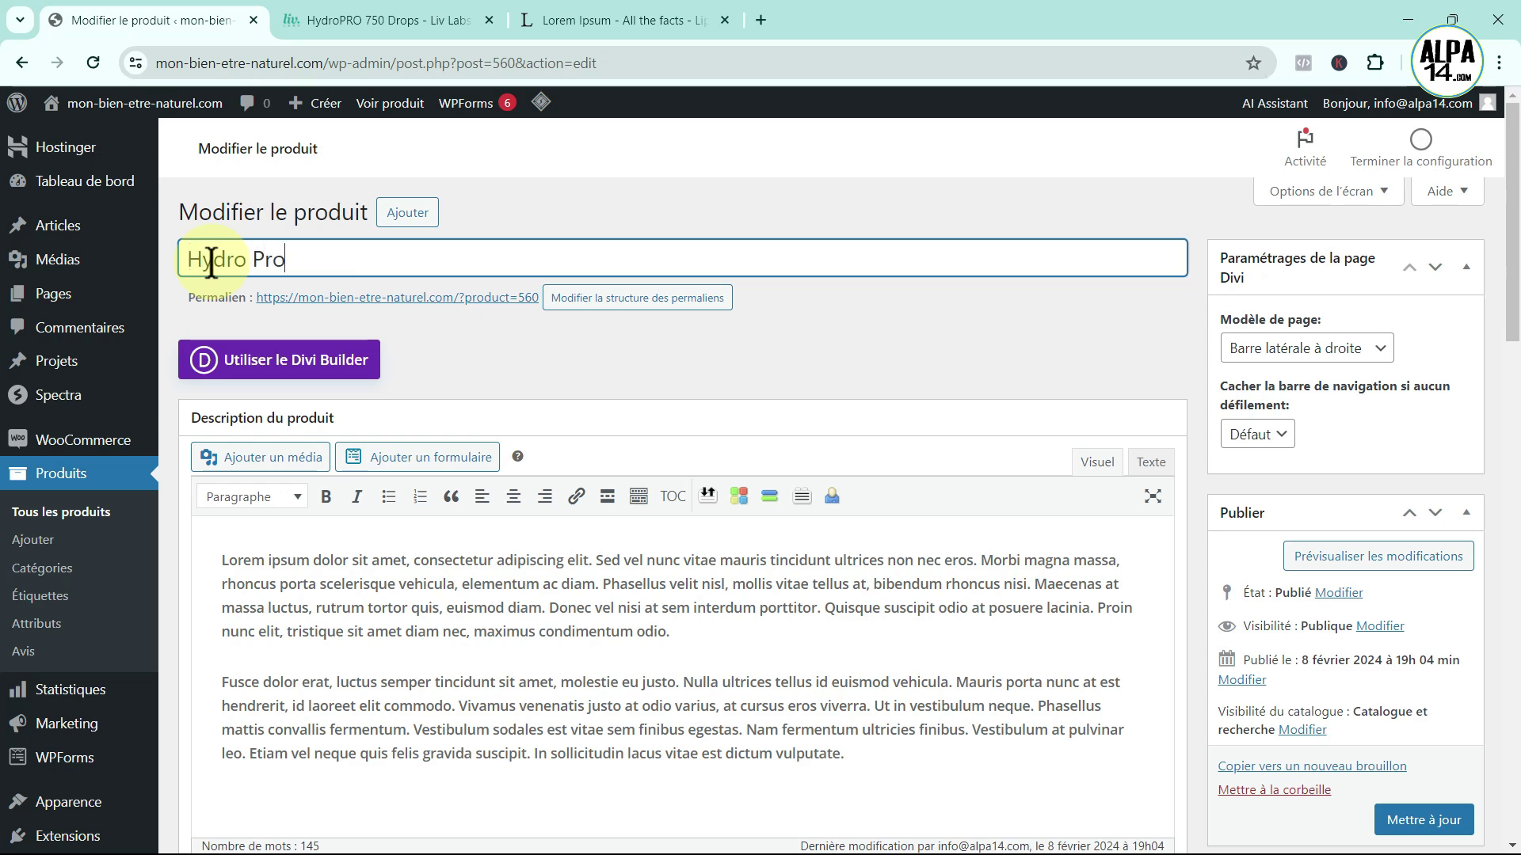
{"action": "type", "text": "ydro Pro"}
- Update the Hydro Pro product and return to the list of all products
{"action": "scroll", "coordinate": [988, 465], "scroll_direction": "down", "scroll_amount": 3}
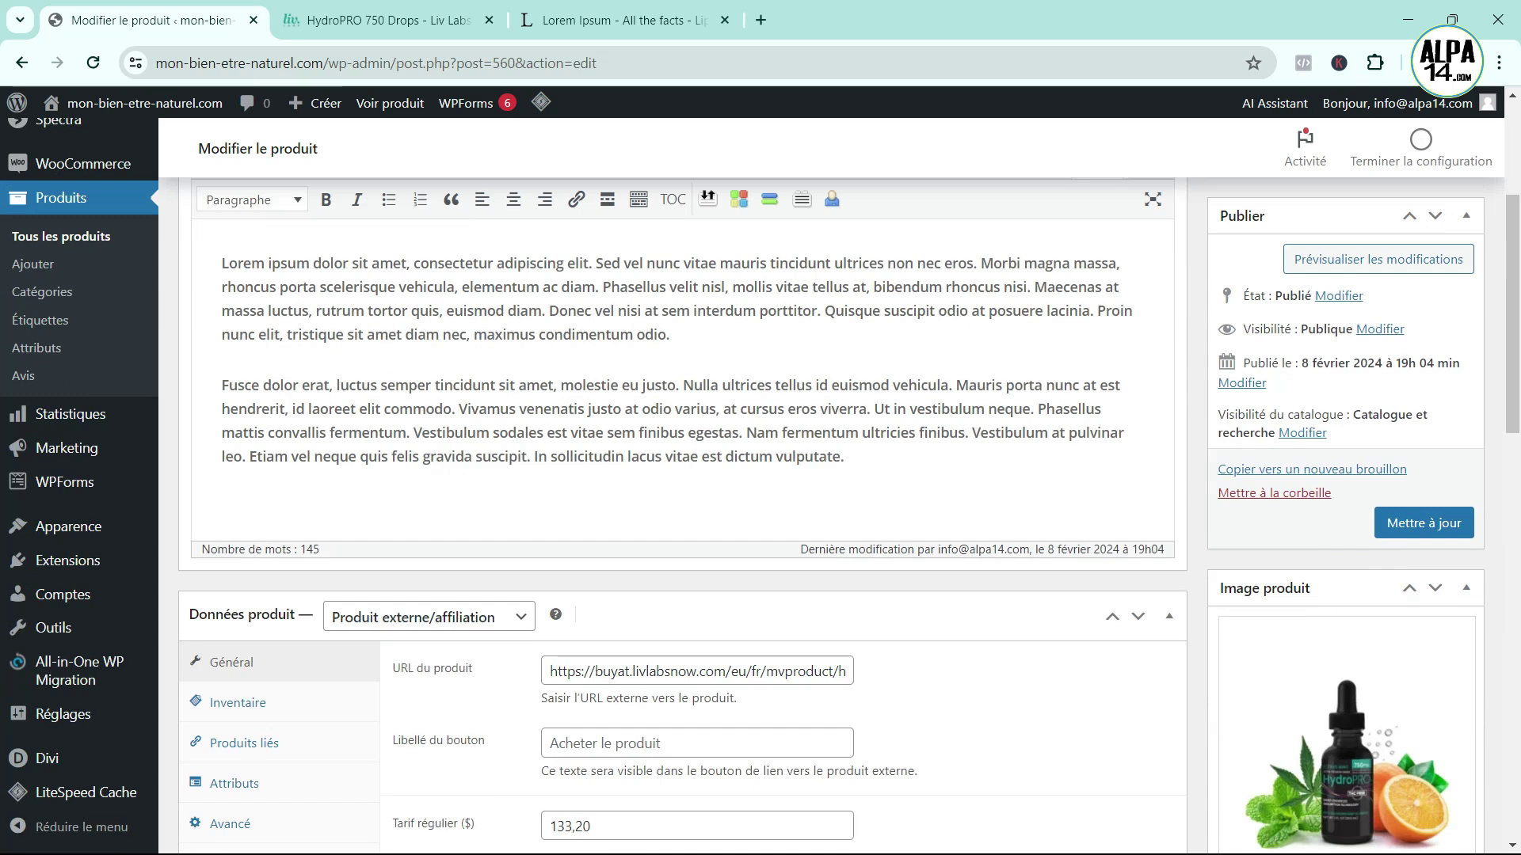
{"action": "left_click", "coordinate": [1417, 526]}
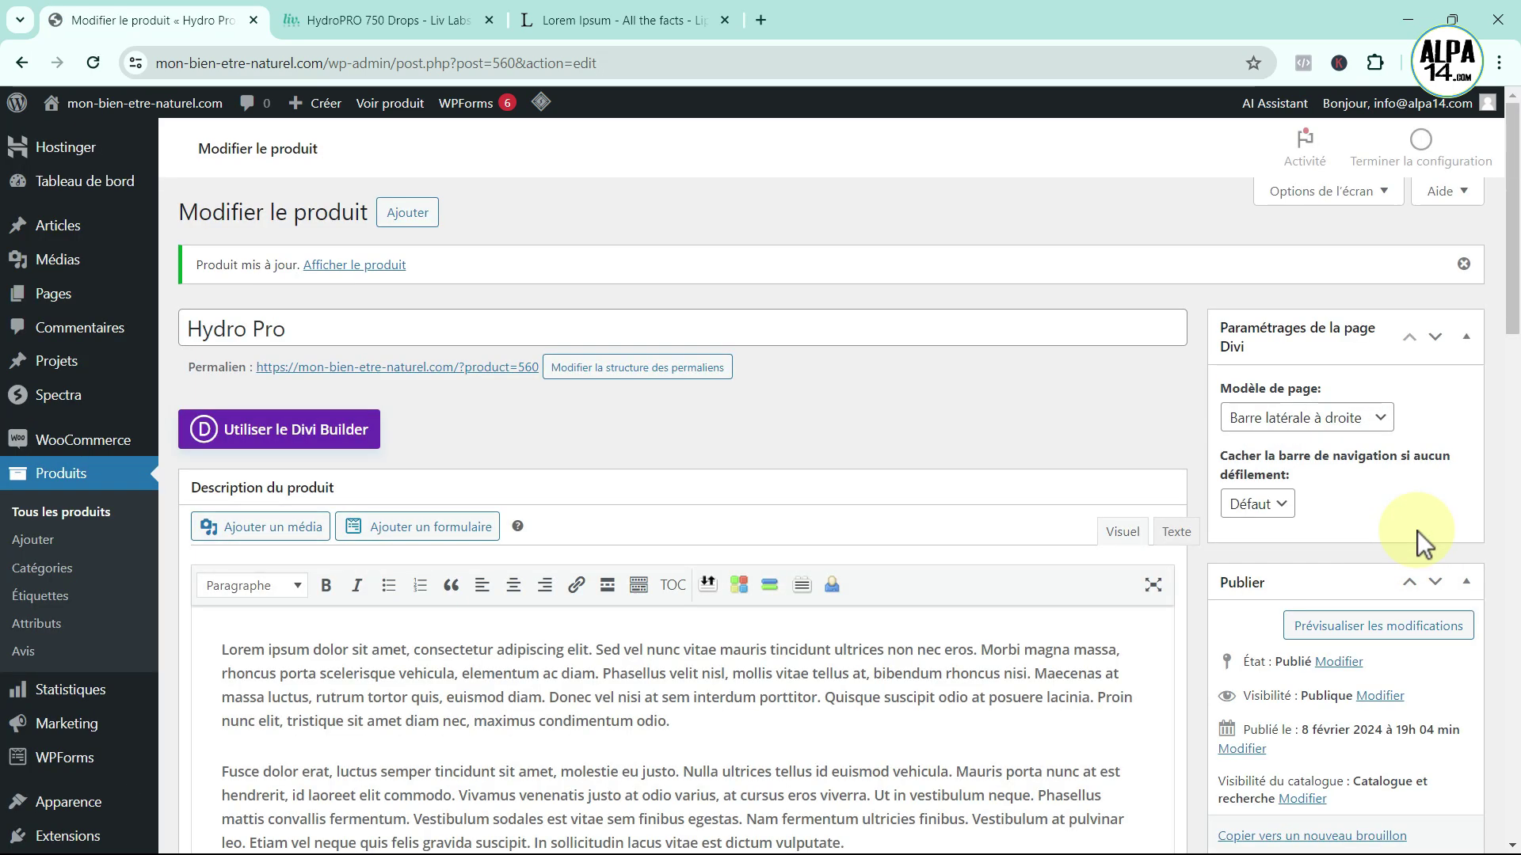
{"action": "left_click", "coordinate": [36, 511]}
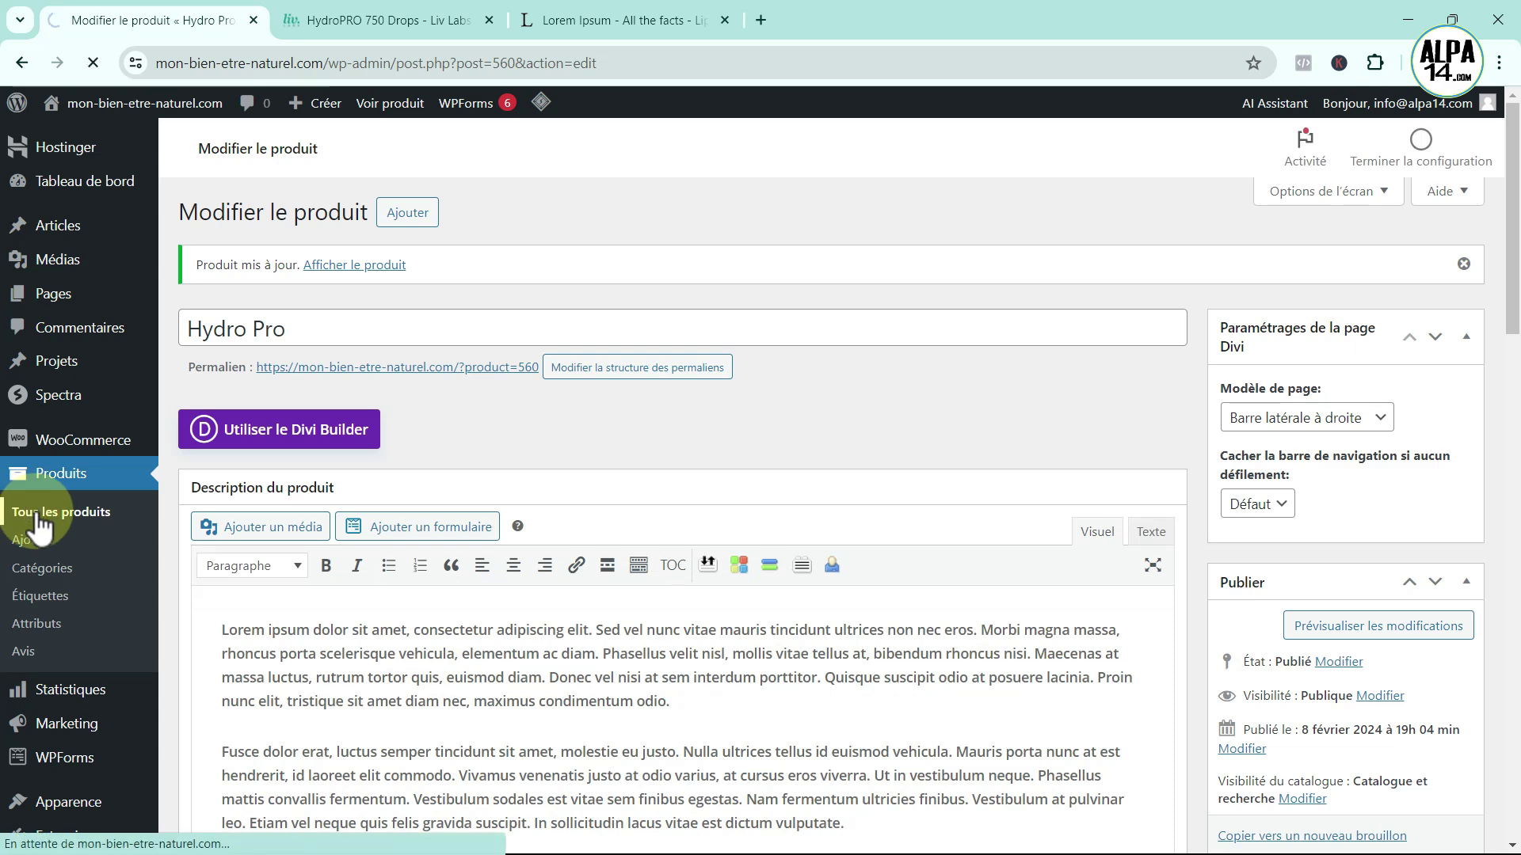
- Open the storefront from the WooCommerce home page and review the products displayed in the shop
{"action": "mouse_move", "coordinate": [453, 479]}
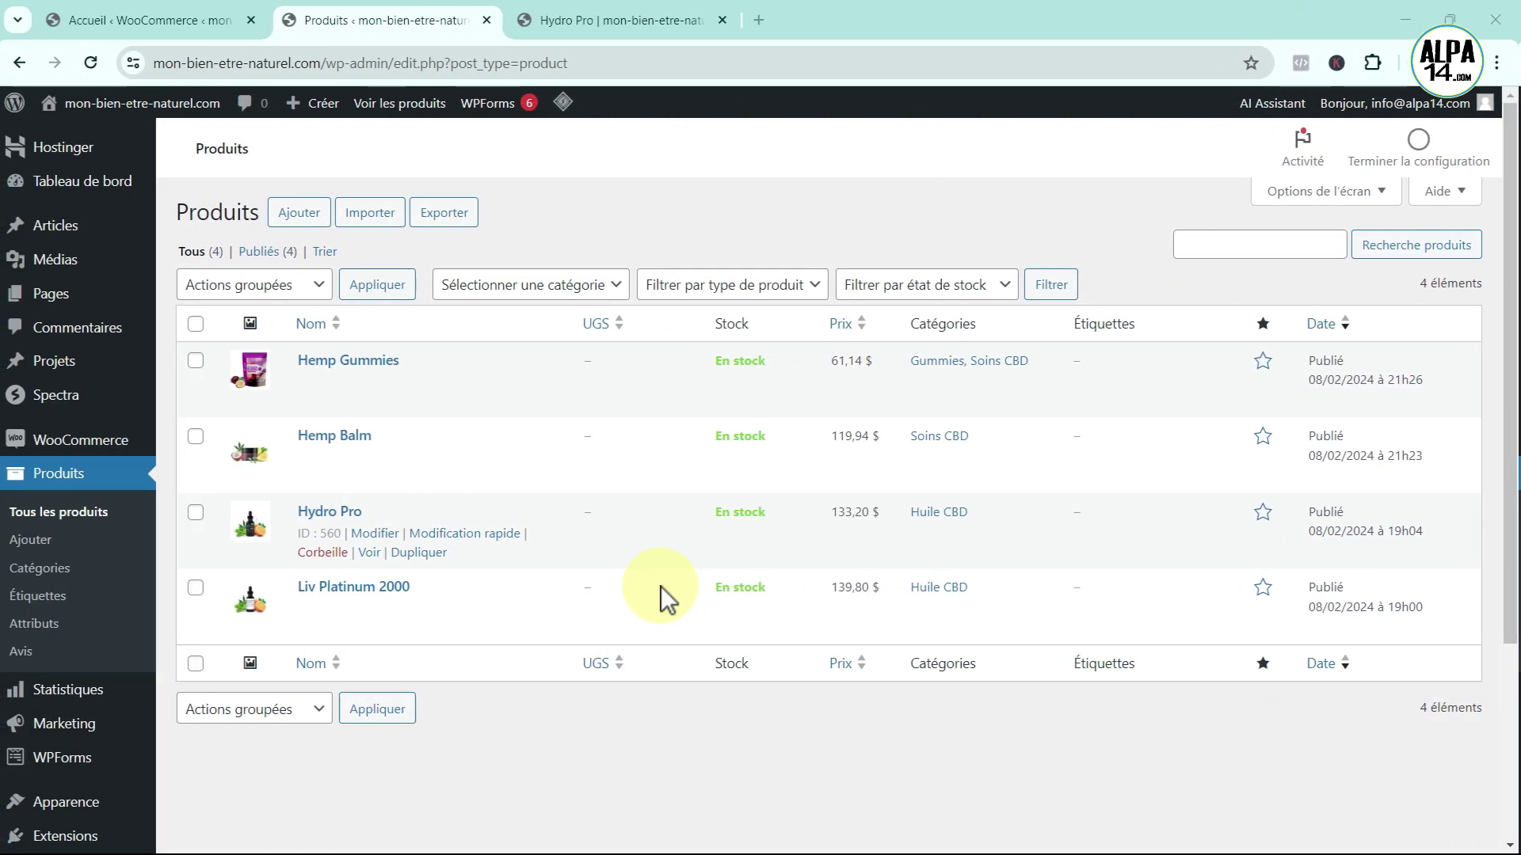
{"action": "mouse_move", "coordinate": [350, 478]}
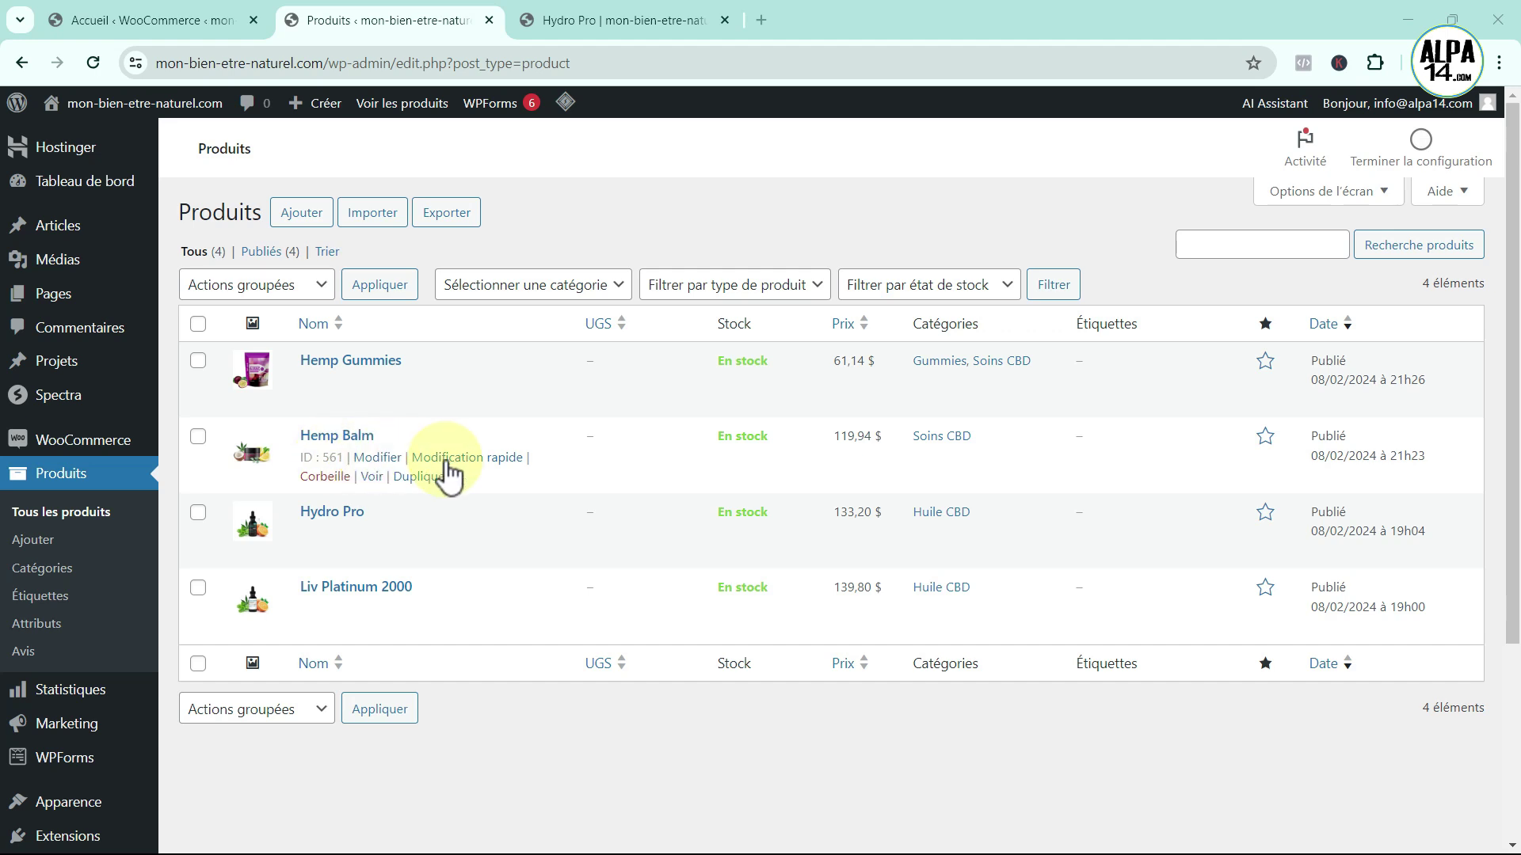
{"action": "mouse_move", "coordinate": [299, 380]}
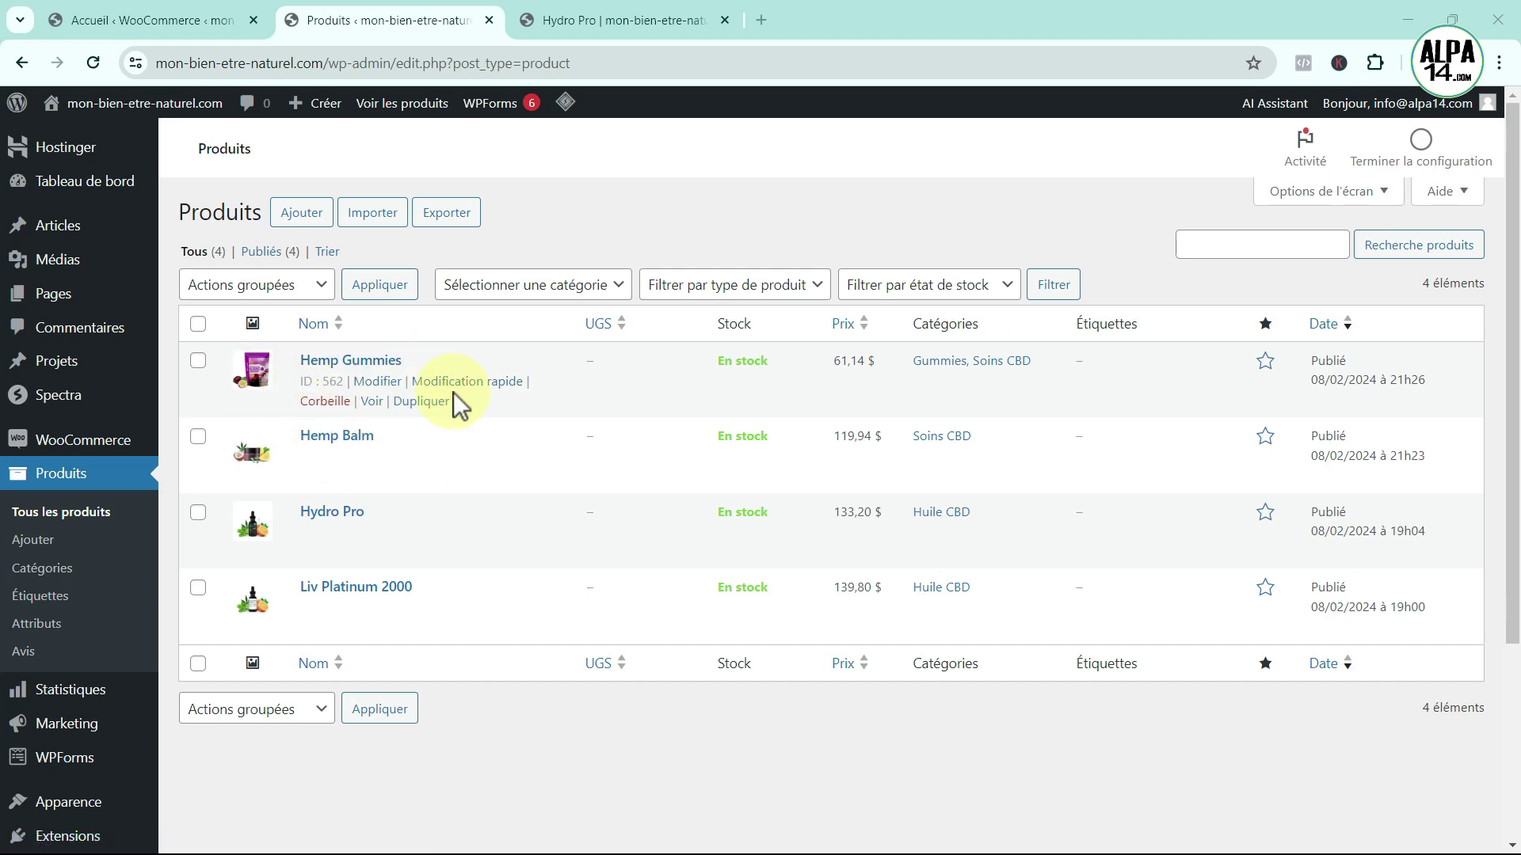
{"action": "mouse_move", "coordinate": [497, 627]}
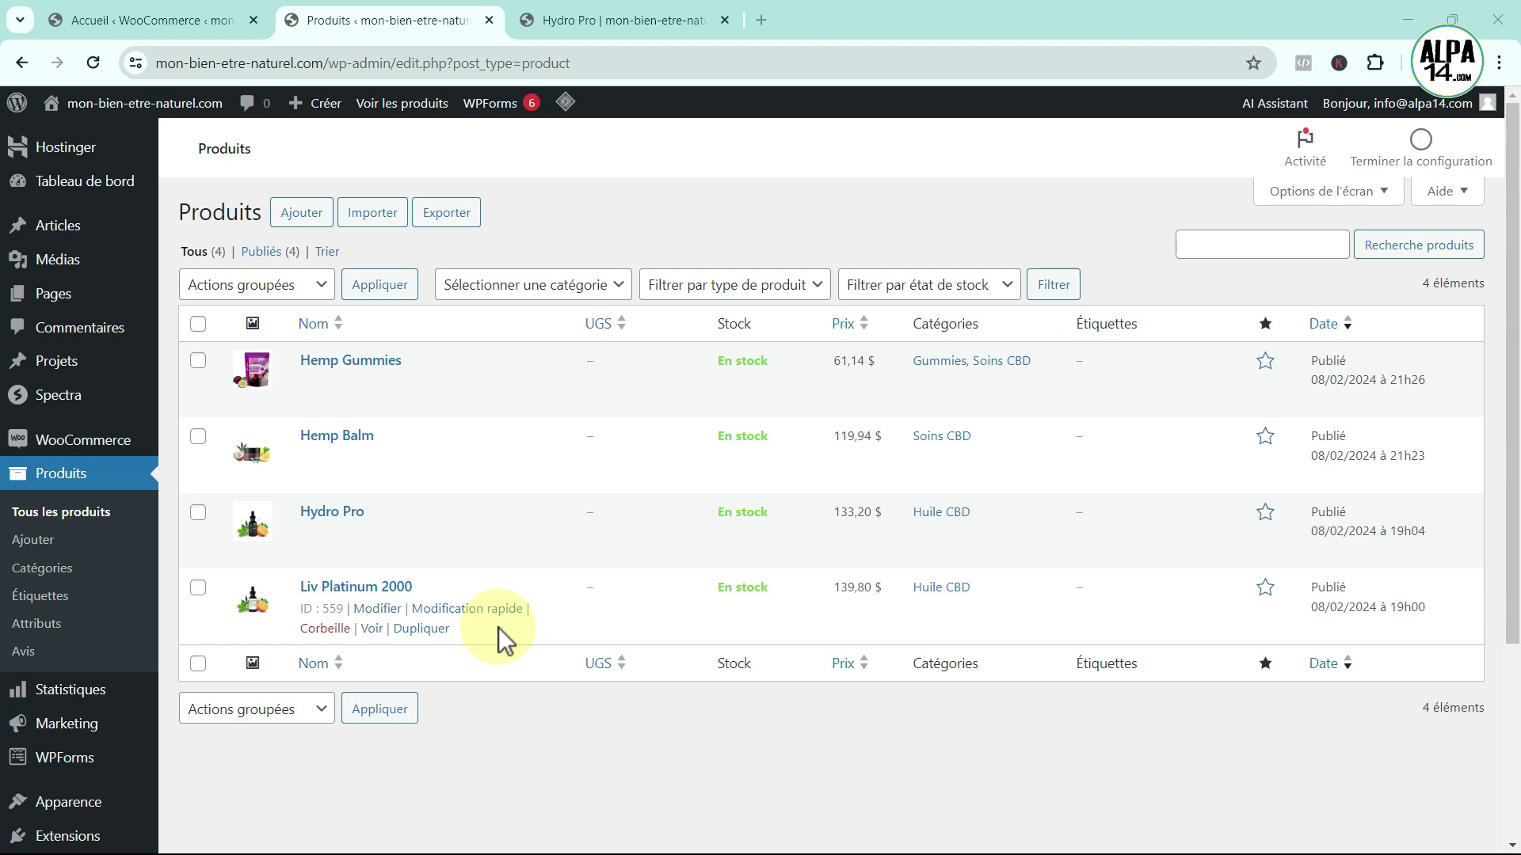
{"action": "left_click", "coordinate": [71, 448]}
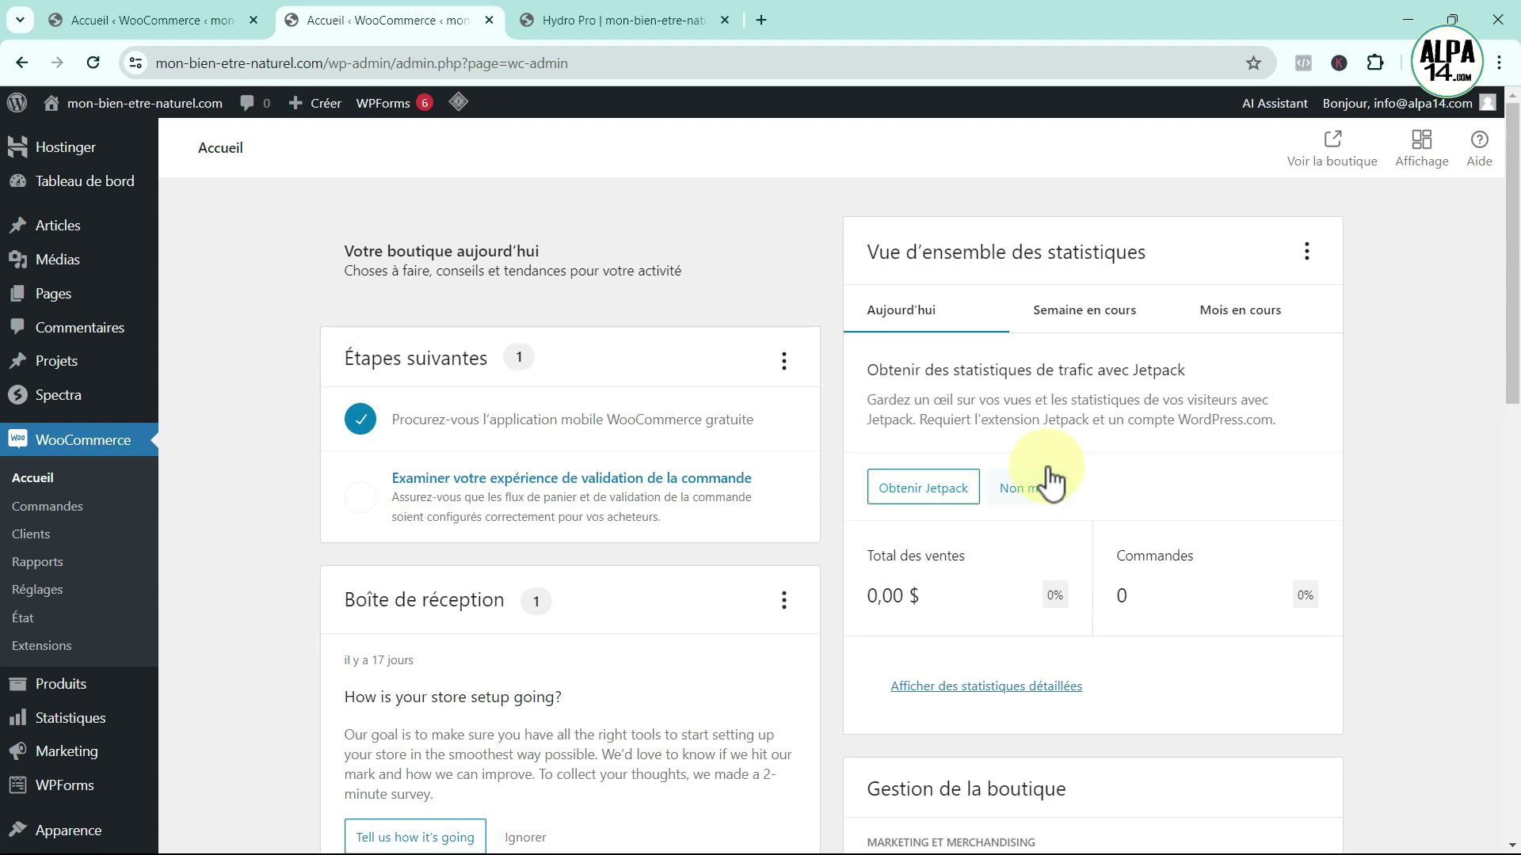
{"action": "left_click", "coordinate": [1334, 131]}
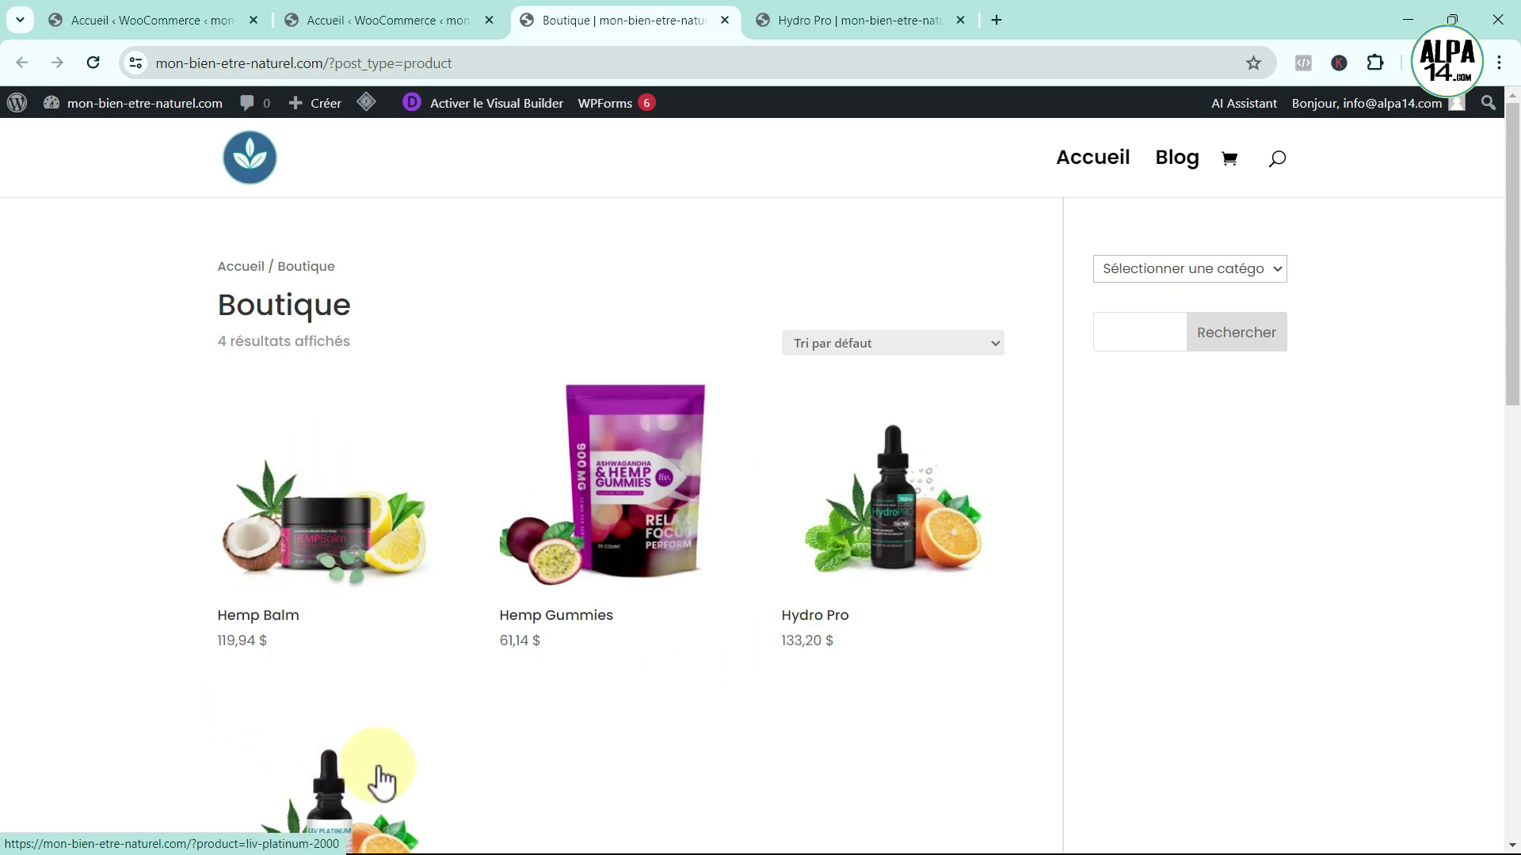
{"action": "scroll", "coordinate": [618, 697], "scroll_direction": "down", "scroll_amount": 2}
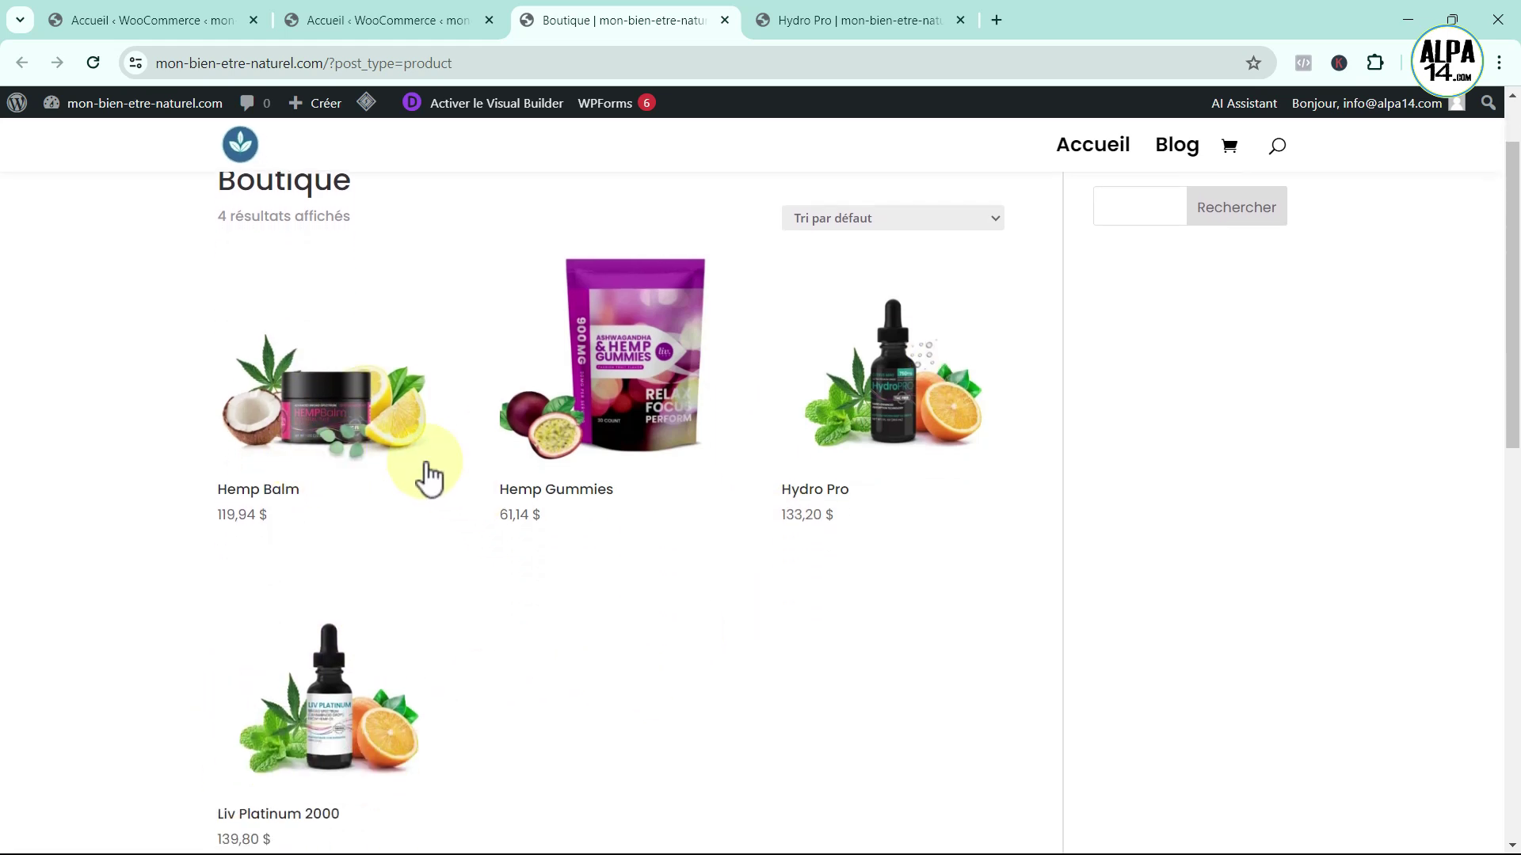
{"action": "scroll", "coordinate": [476, 483], "scroll_direction": "up", "scroll_amount": 1}
{"action": "scroll", "coordinate": [514, 493], "scroll_direction": "up", "scroll_amount": 1}
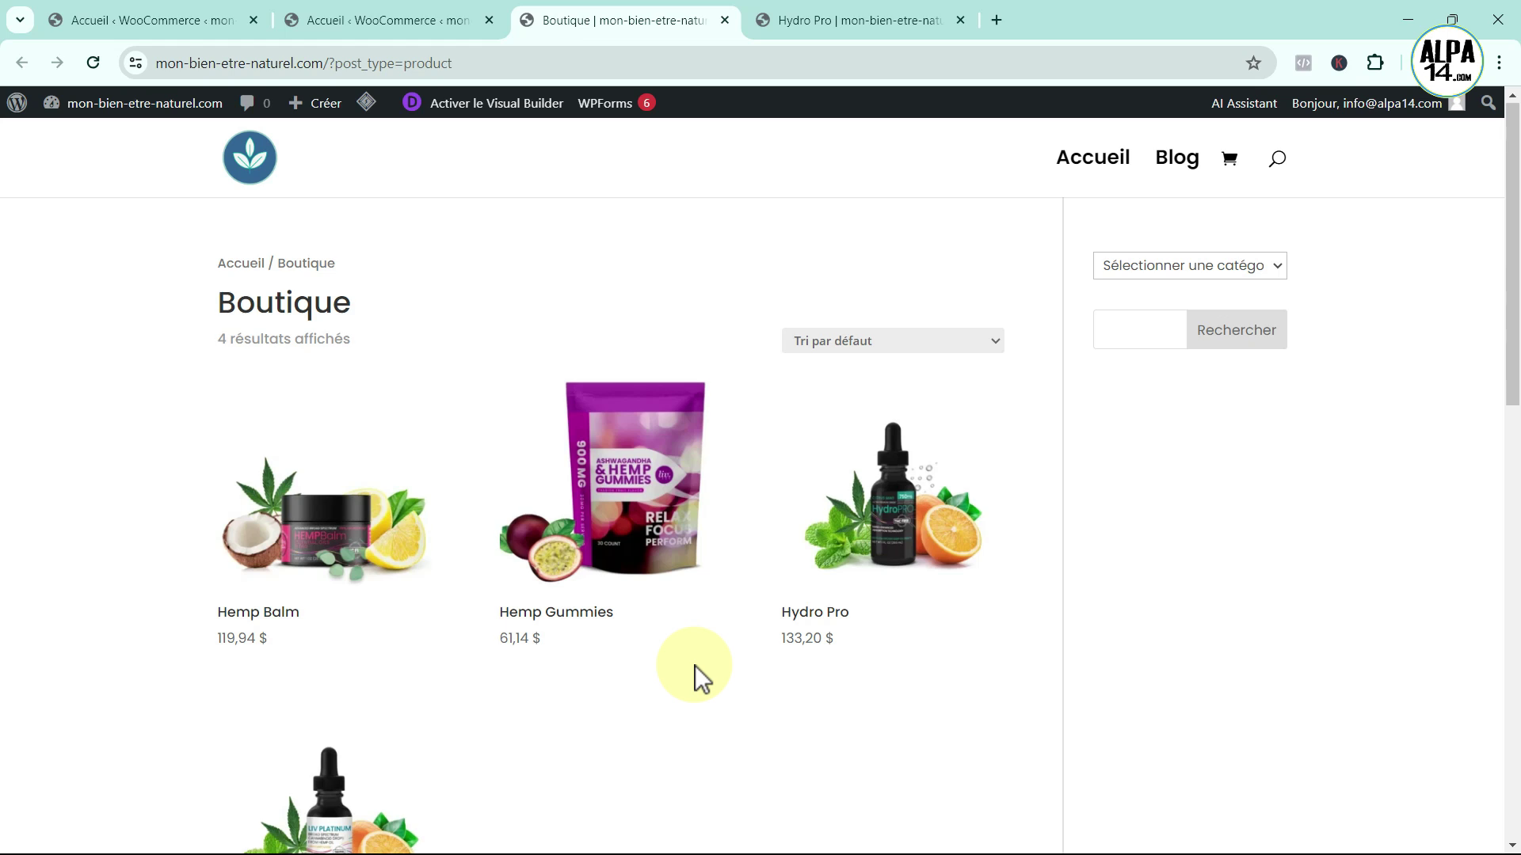
{"action": "scroll", "coordinate": [695, 666], "scroll_direction": "down", "scroll_amount": 2}
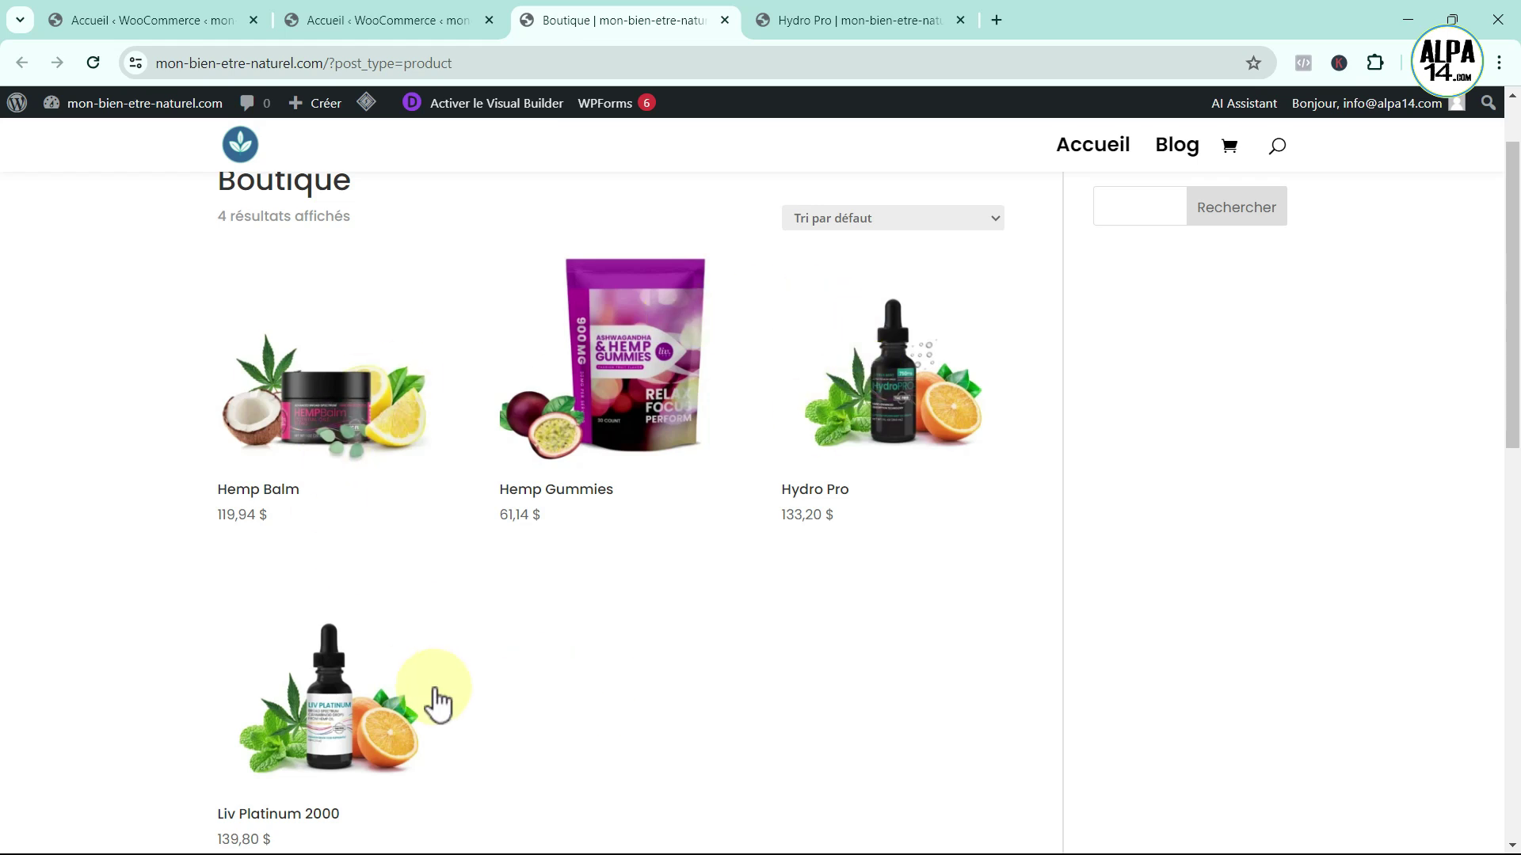
{"action": "scroll", "coordinate": [663, 635], "scroll_direction": "up", "scroll_amount": 1}
{"action": "scroll", "coordinate": [741, 732], "scroll_direction": "up", "scroll_amount": 1}
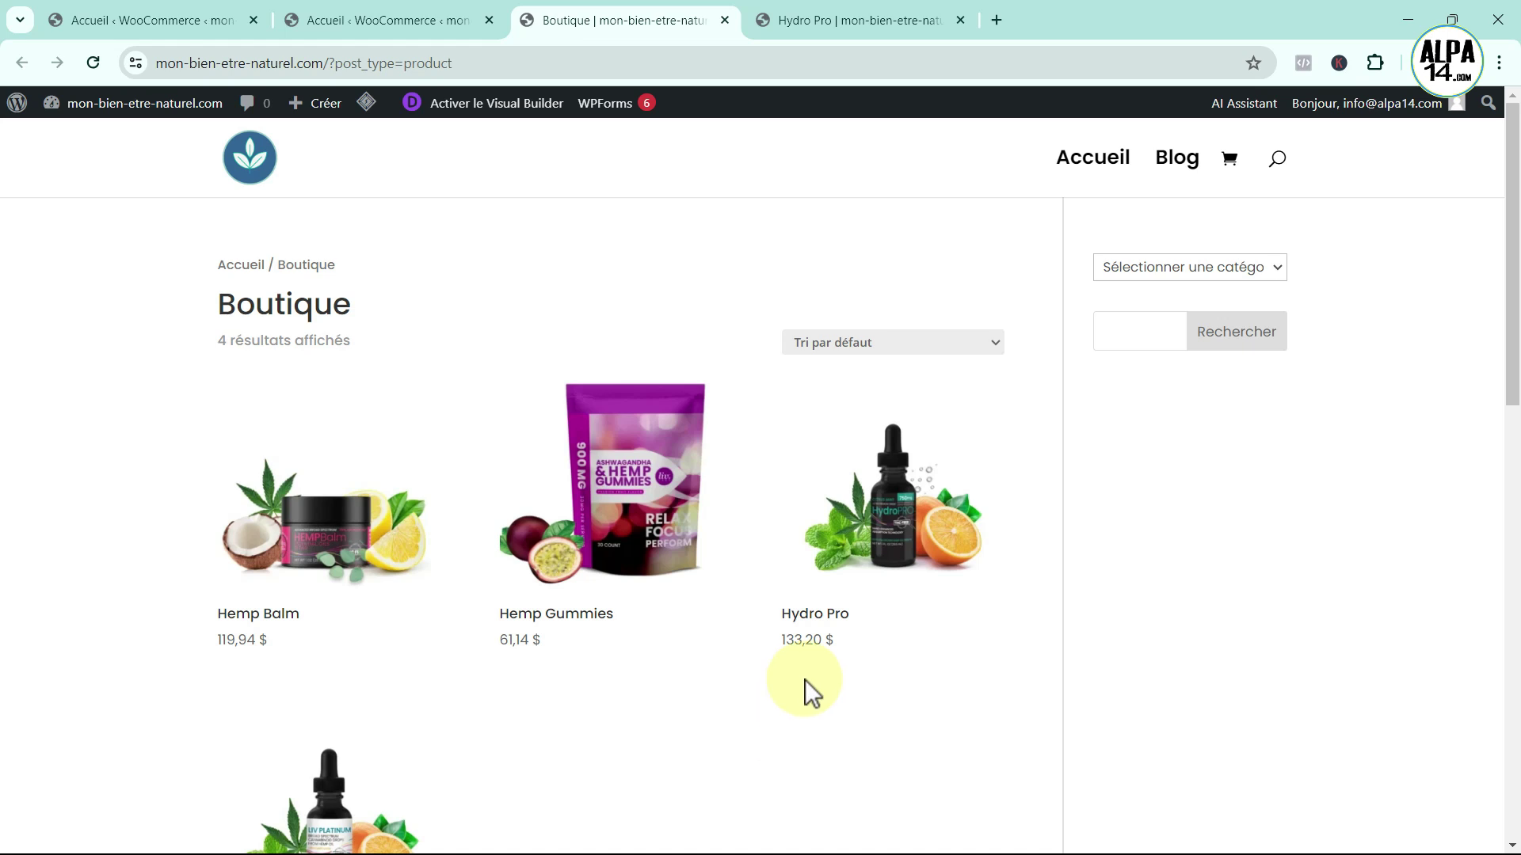
- Open the Hydro Pro product page in the shop and examine its gallery images, description and suggested product
{"action": "left_click", "coordinate": [889, 526]}
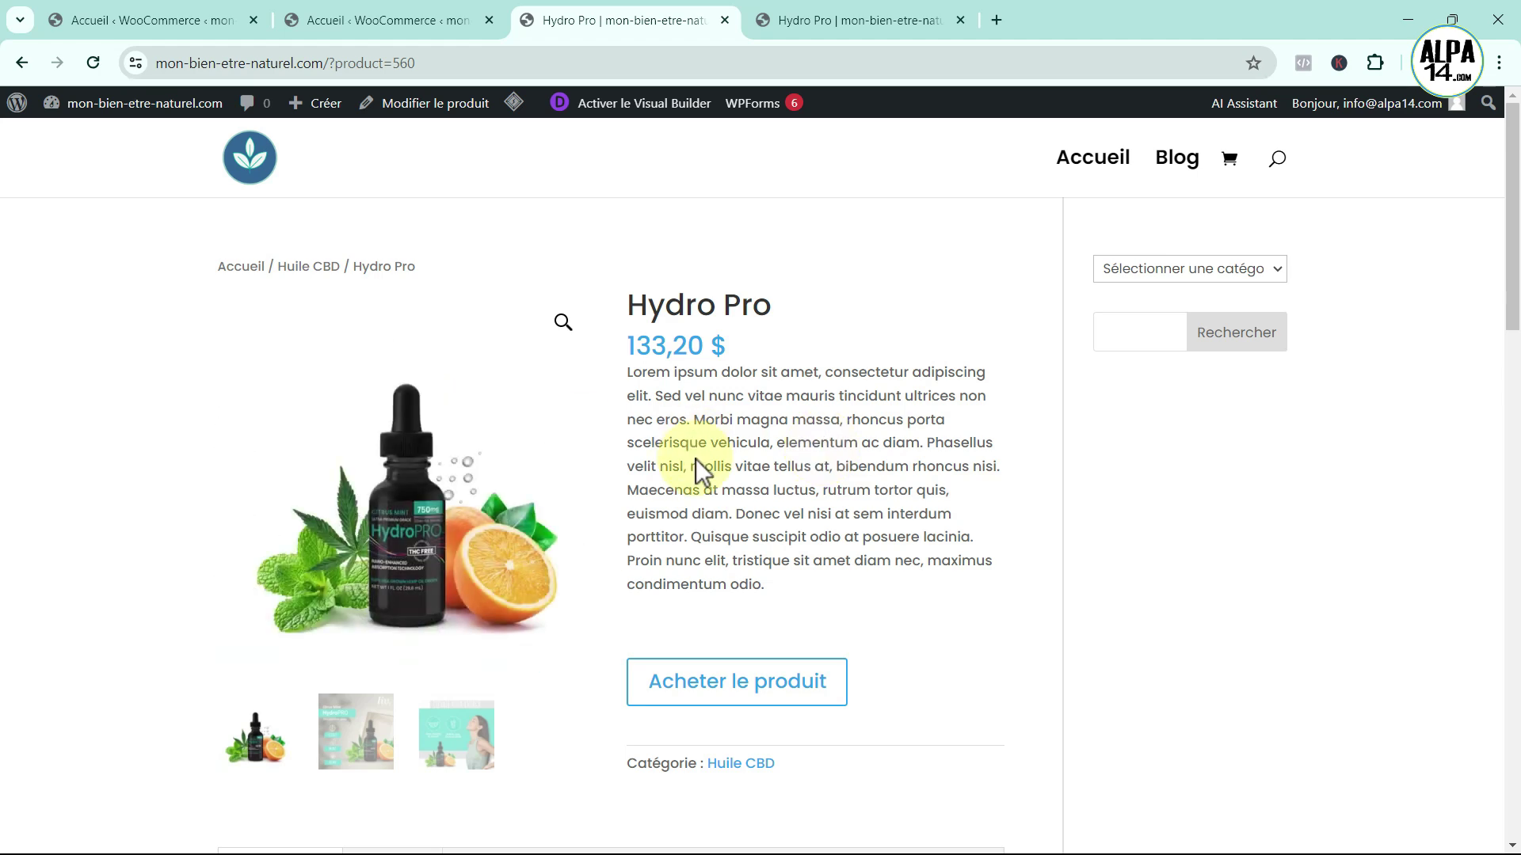
{"action": "scroll", "coordinate": [822, 449], "scroll_direction": "down", "scroll_amount": 4}
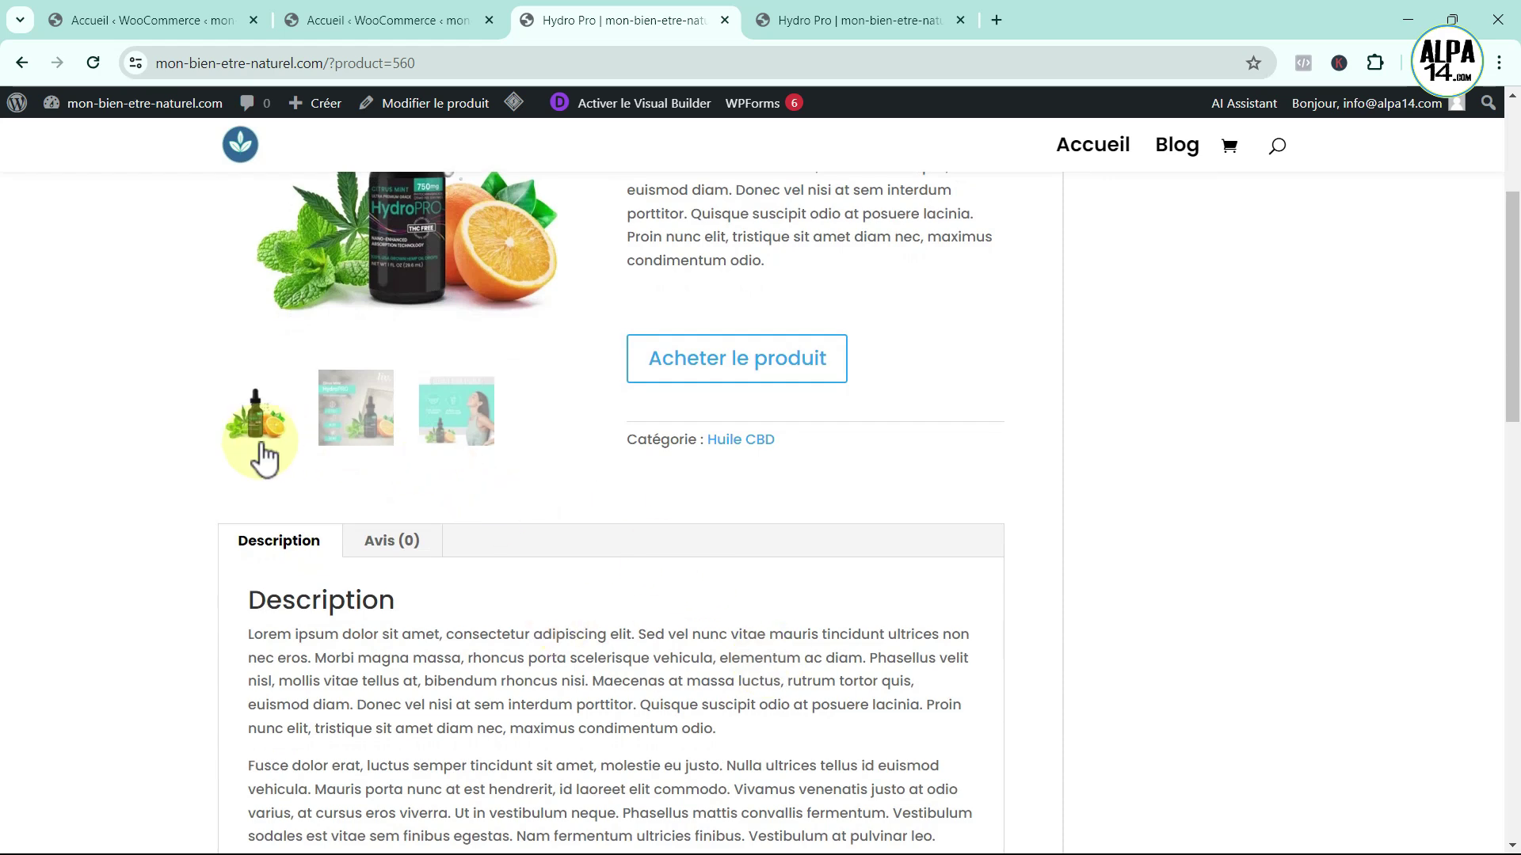
{"action": "scroll", "coordinate": [615, 522], "scroll_direction": "up", "scroll_amount": 2}
{"action": "left_click", "coordinate": [346, 630]}
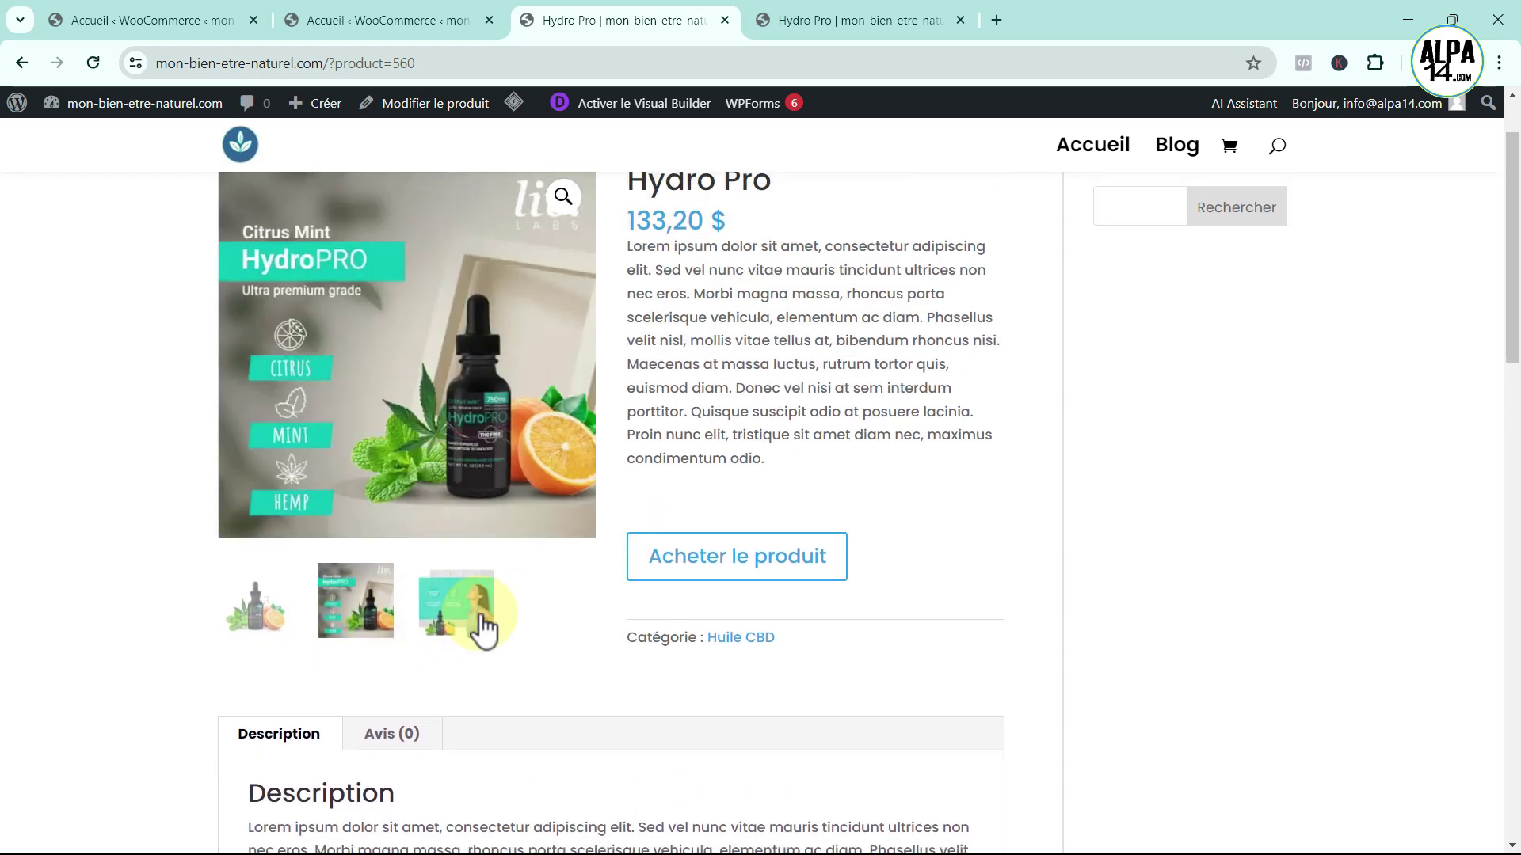
{"action": "left_click", "coordinate": [477, 625]}
{"action": "left_click", "coordinate": [273, 630]}
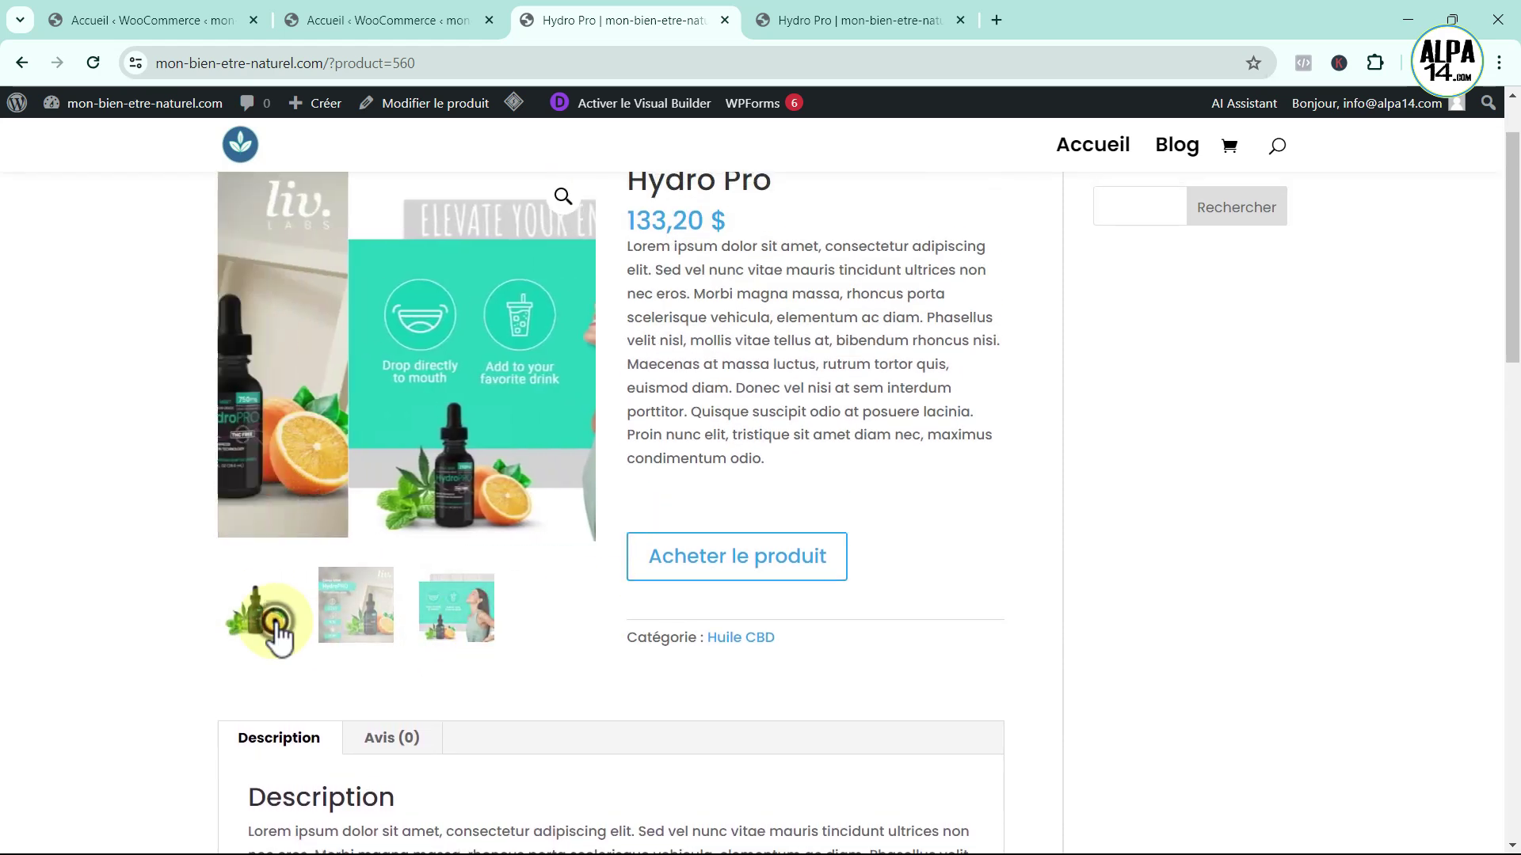
{"action": "scroll", "coordinate": [863, 611], "scroll_direction": "down", "scroll_amount": 6}
{"action": "scroll", "coordinate": [863, 612], "scroll_direction": "down", "scroll_amount": 1}
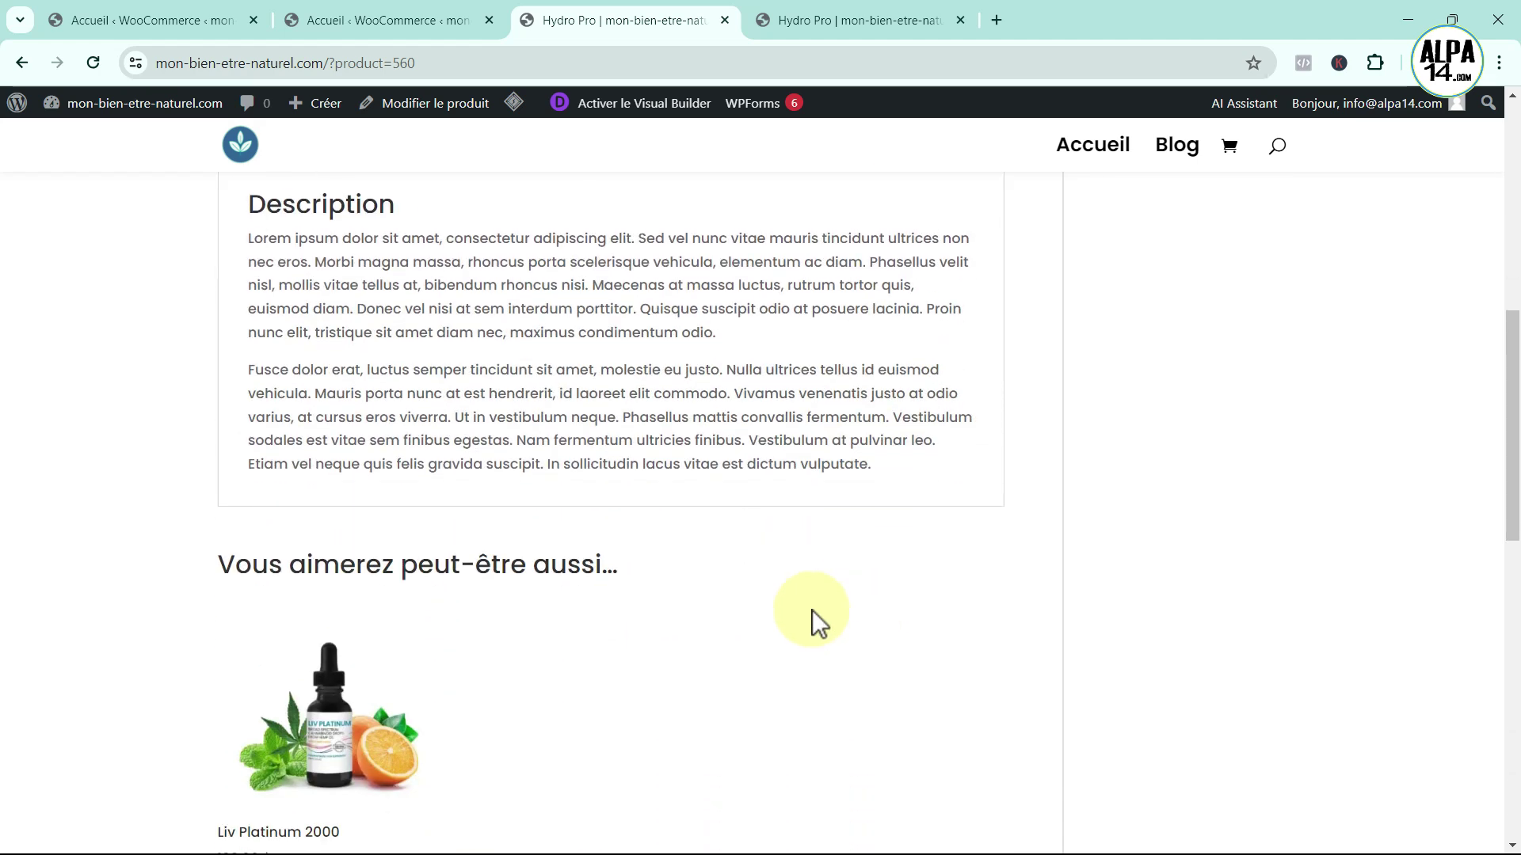
{"action": "scroll", "coordinate": [594, 604], "scroll_direction": "down", "scroll_amount": 1}
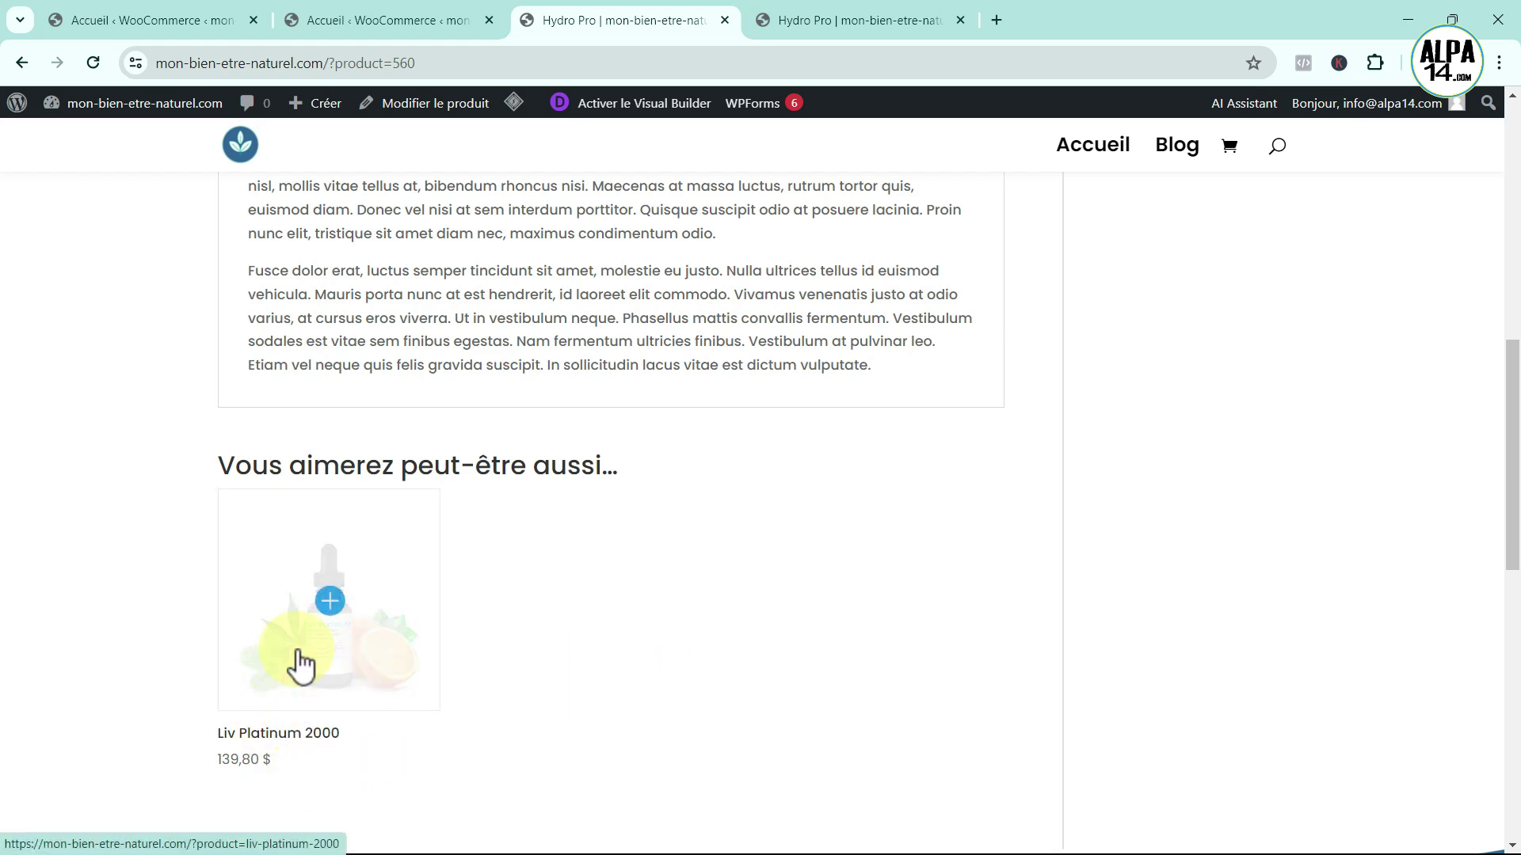
{"action": "scroll", "coordinate": [693, 659], "scroll_direction": "up", "scroll_amount": 1}
{"action": "scroll", "coordinate": [692, 659], "scroll_direction": "up", "scroll_amount": 7}
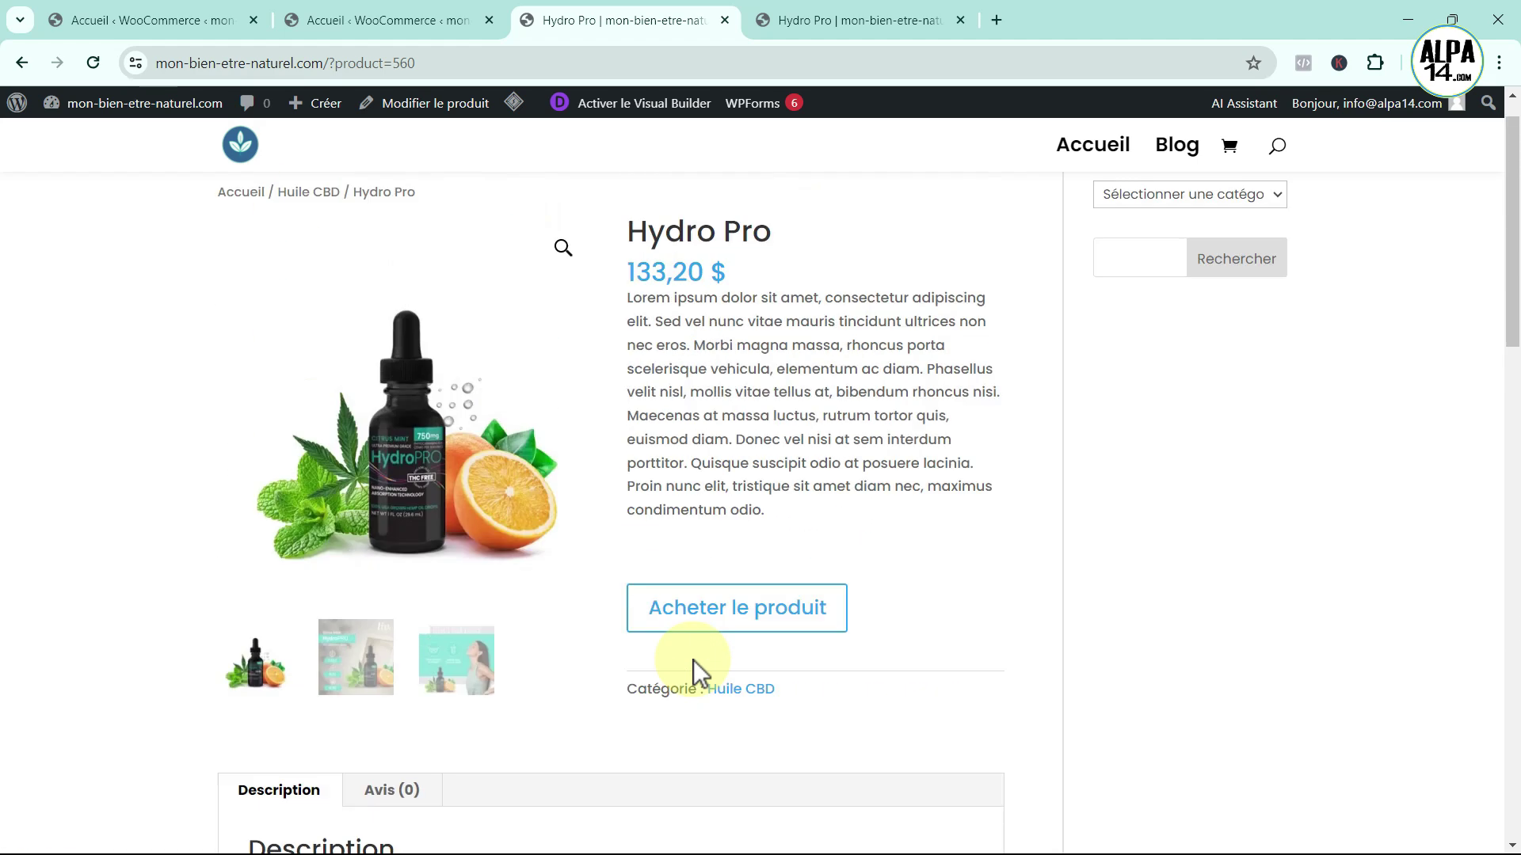
- Follow Hydro Pro's purchase link to the Liv Labs product page, check it and return to the shop's product page
{"action": "left_click", "coordinate": [697, 691]}
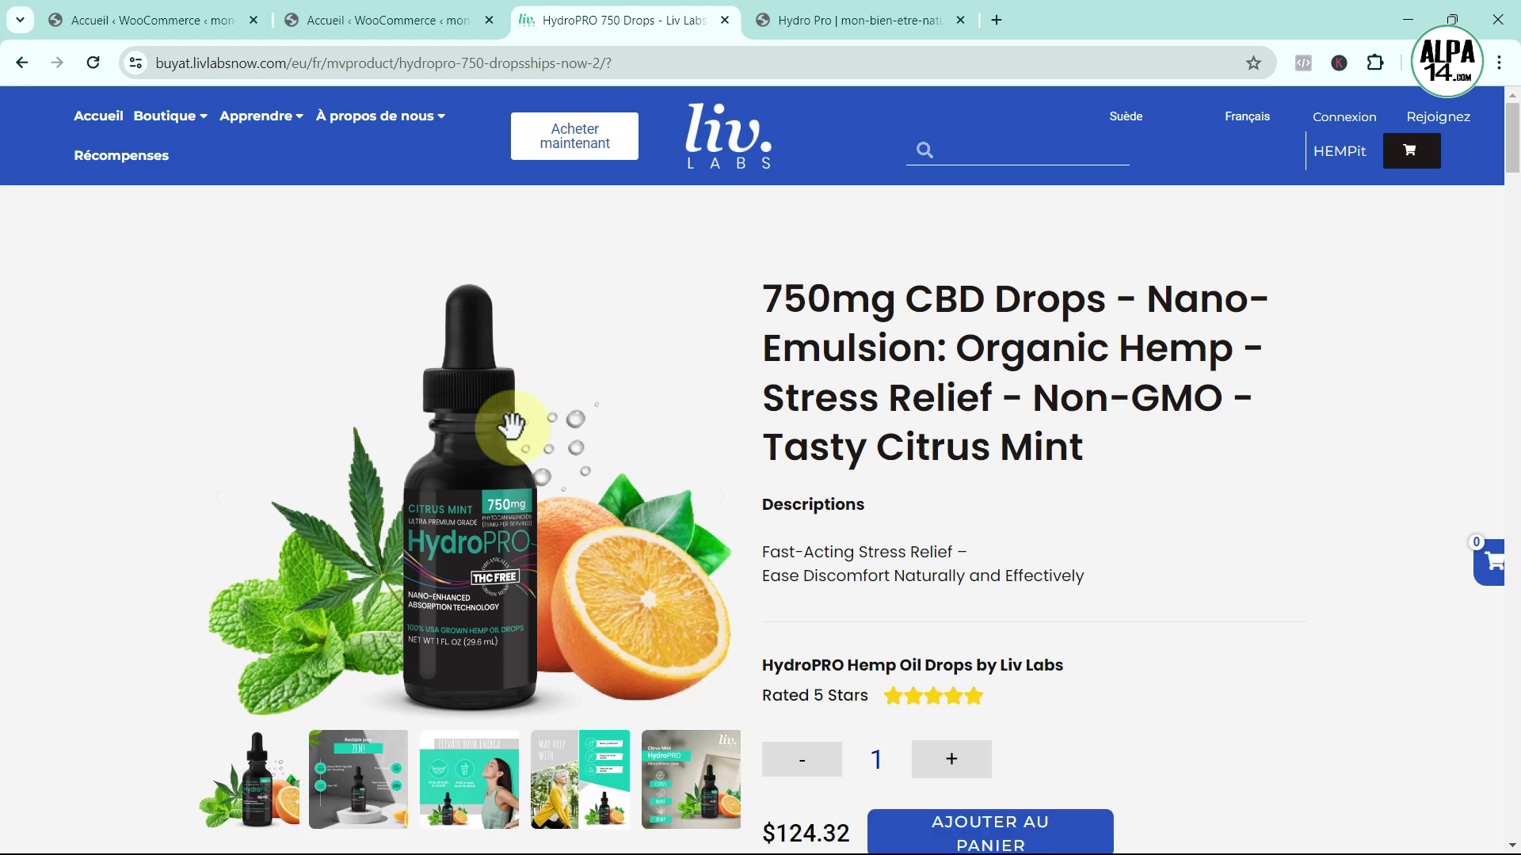
{"action": "scroll", "coordinate": [1101, 708], "scroll_direction": "down", "scroll_amount": 1}
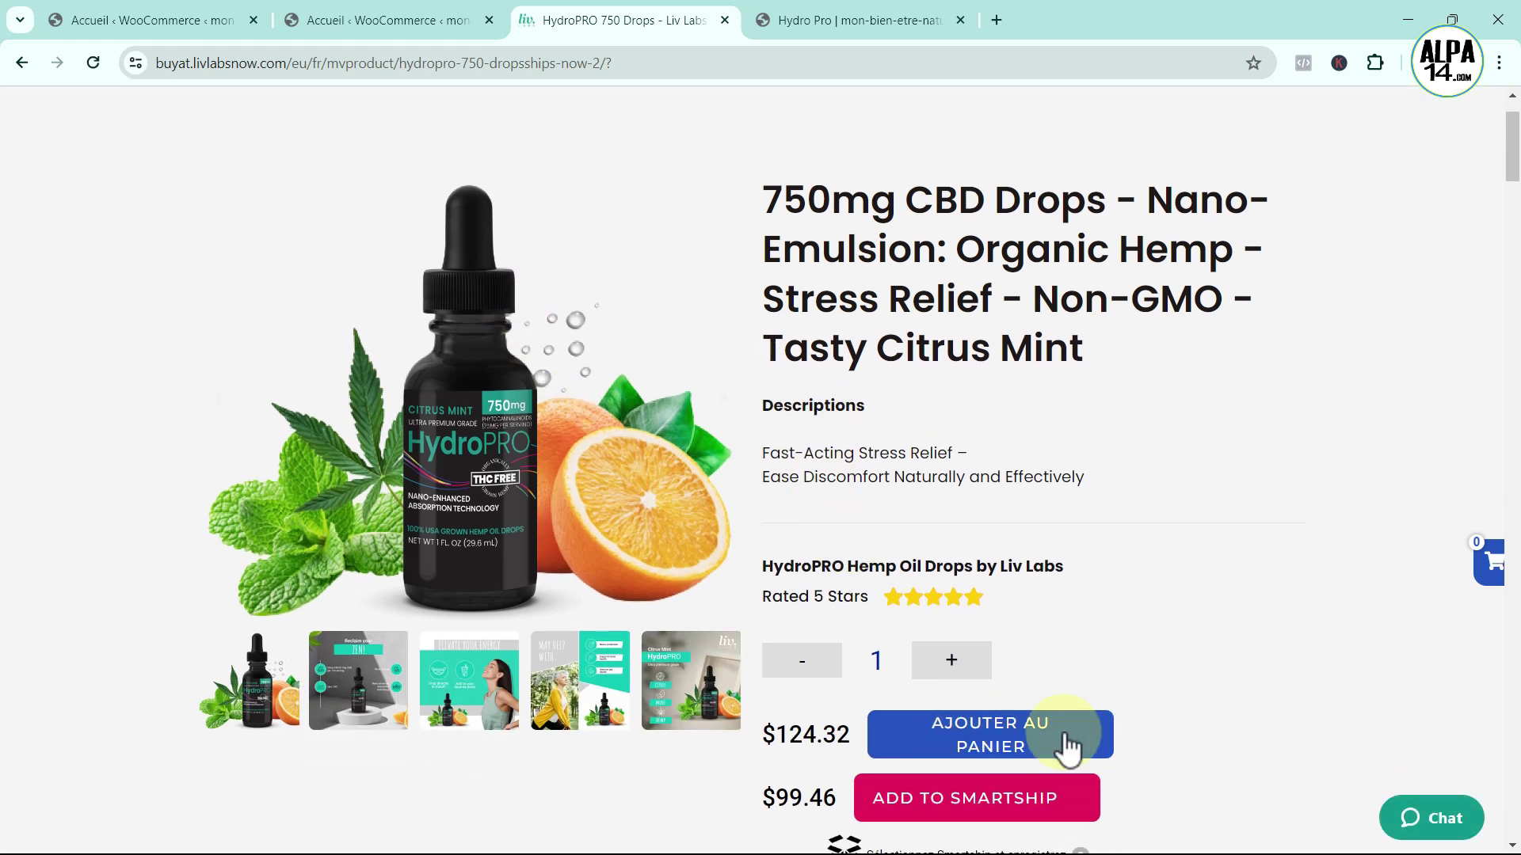
{"action": "scroll", "coordinate": [957, 594], "scroll_direction": "up", "scroll_amount": 1}
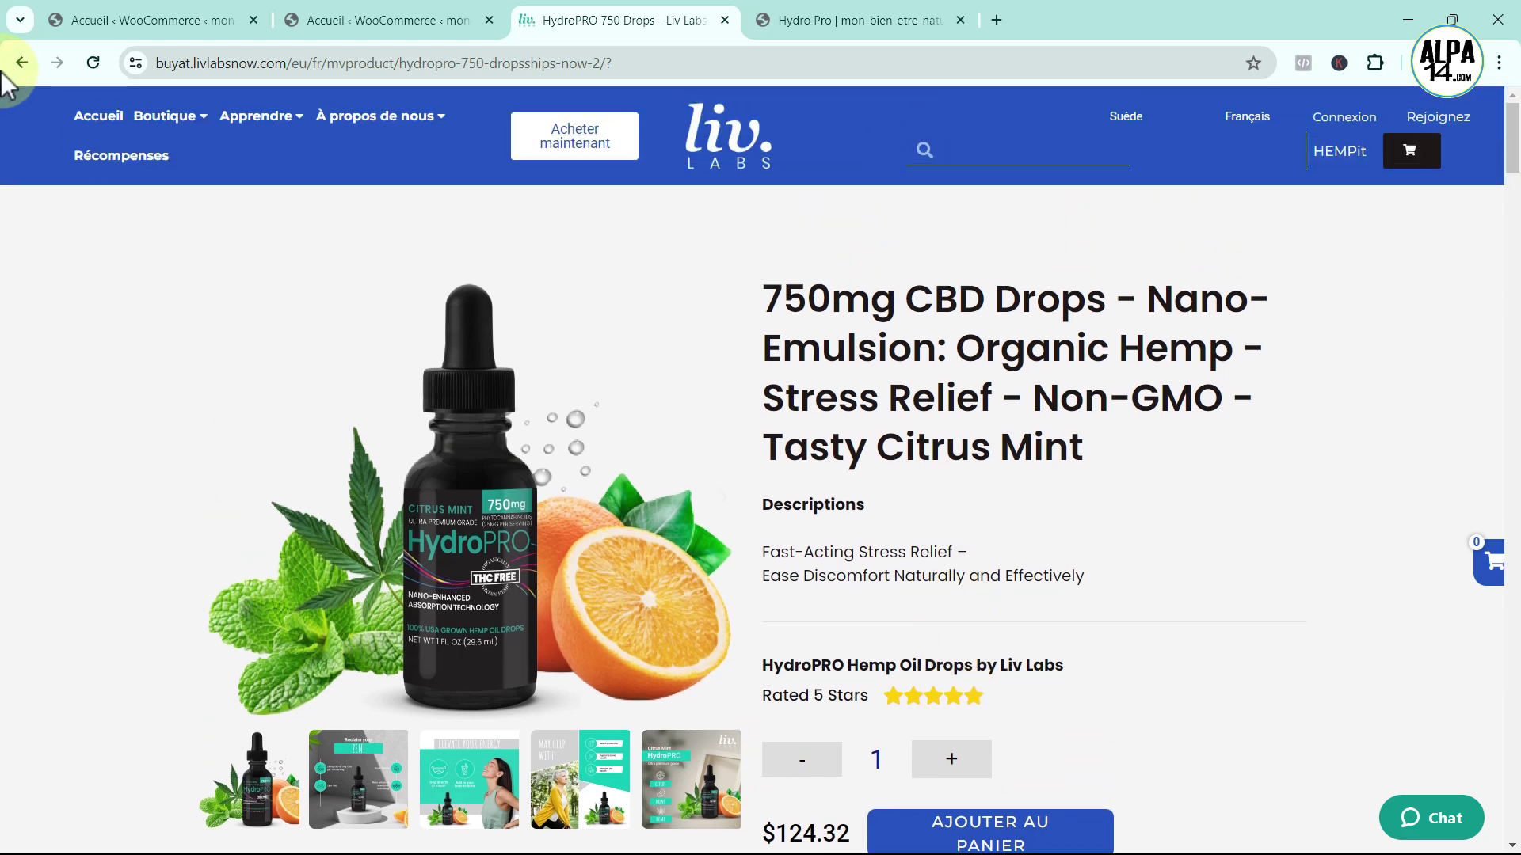
{"action": "left_click", "coordinate": [21, 63]}
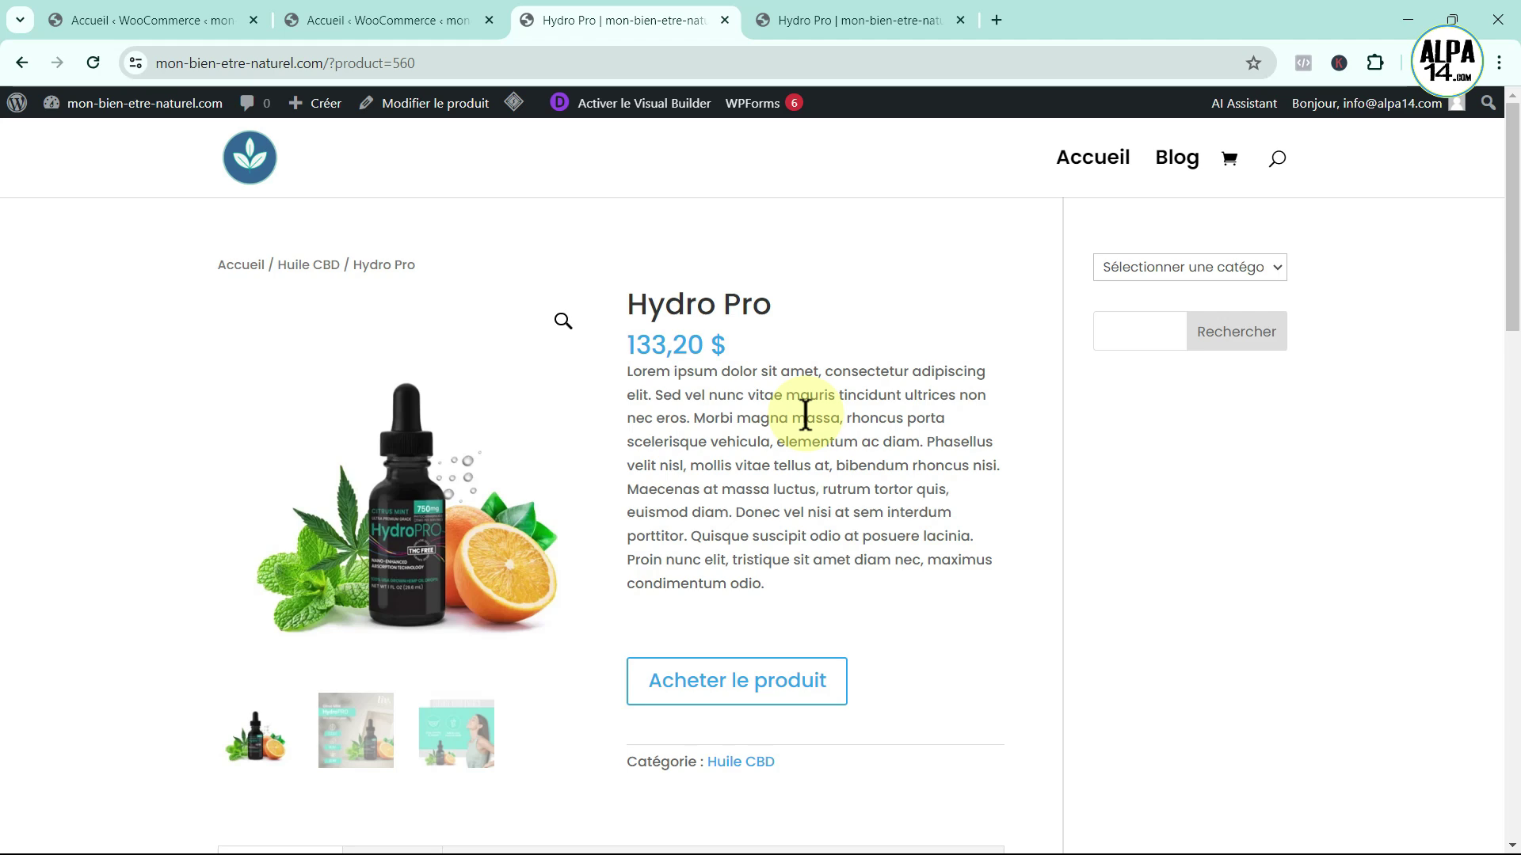
- Go to the list of all pages in the WordPress admin and view the site's home page
{"action": "left_click", "coordinate": [19, 109]}
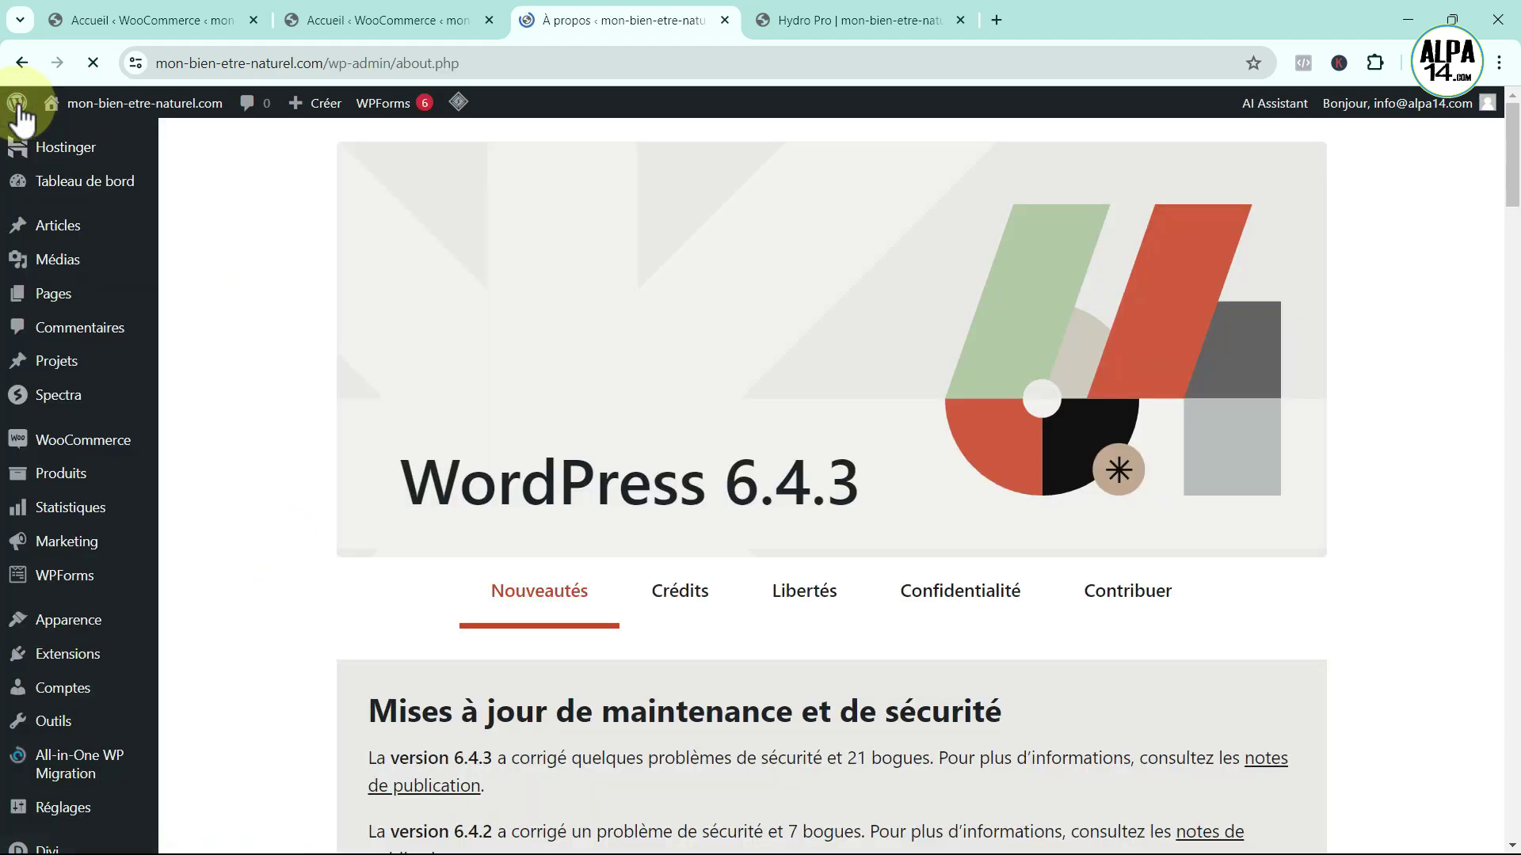
{"action": "mouse_move", "coordinate": [41, 301]}
{"action": "left_click", "coordinate": [254, 297]}
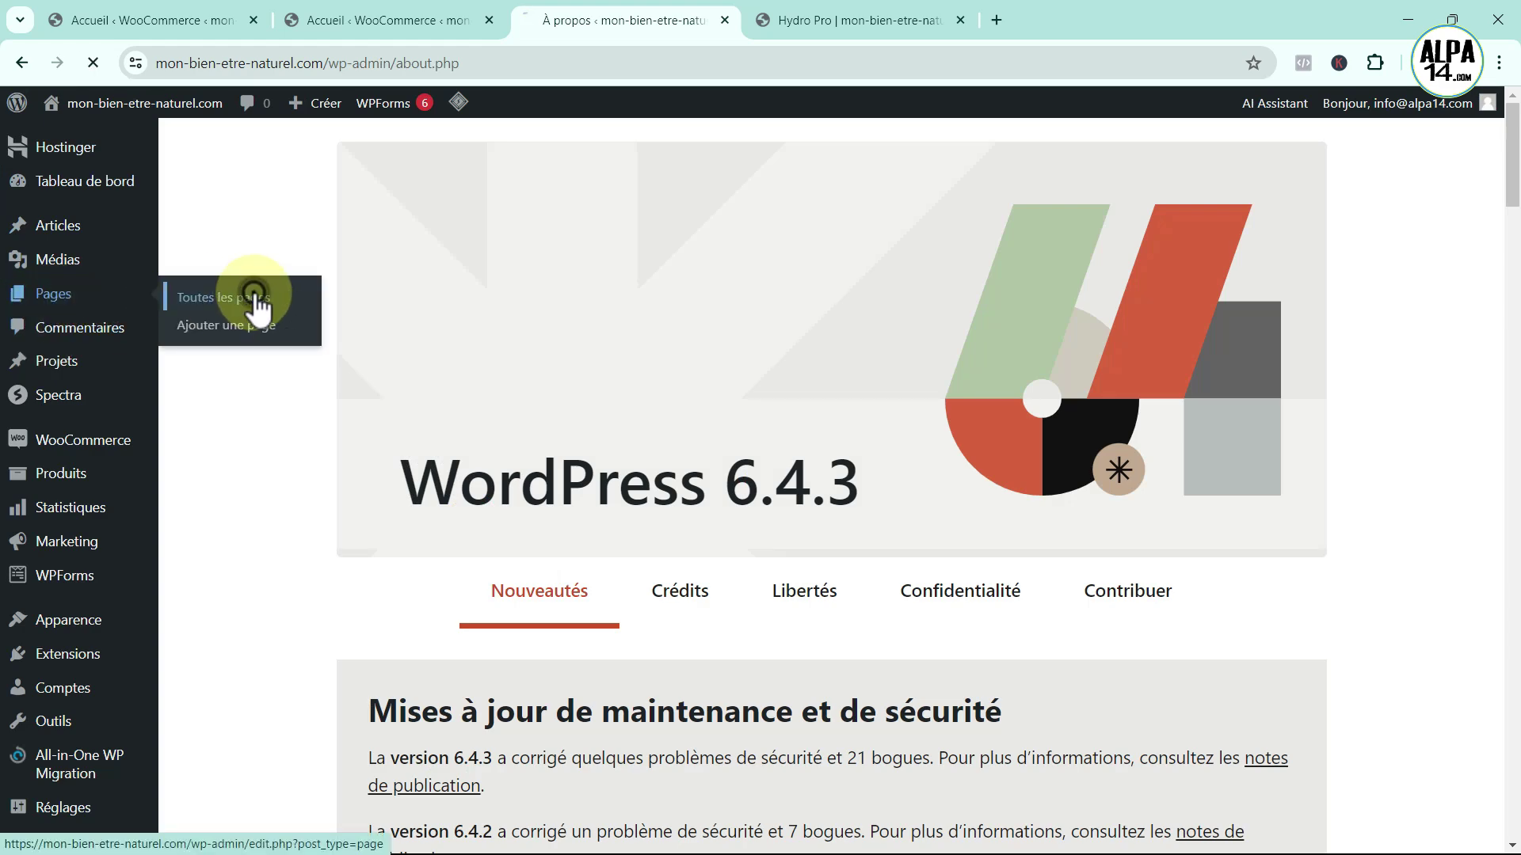
{"action": "left_click", "coordinate": [475, 324]}
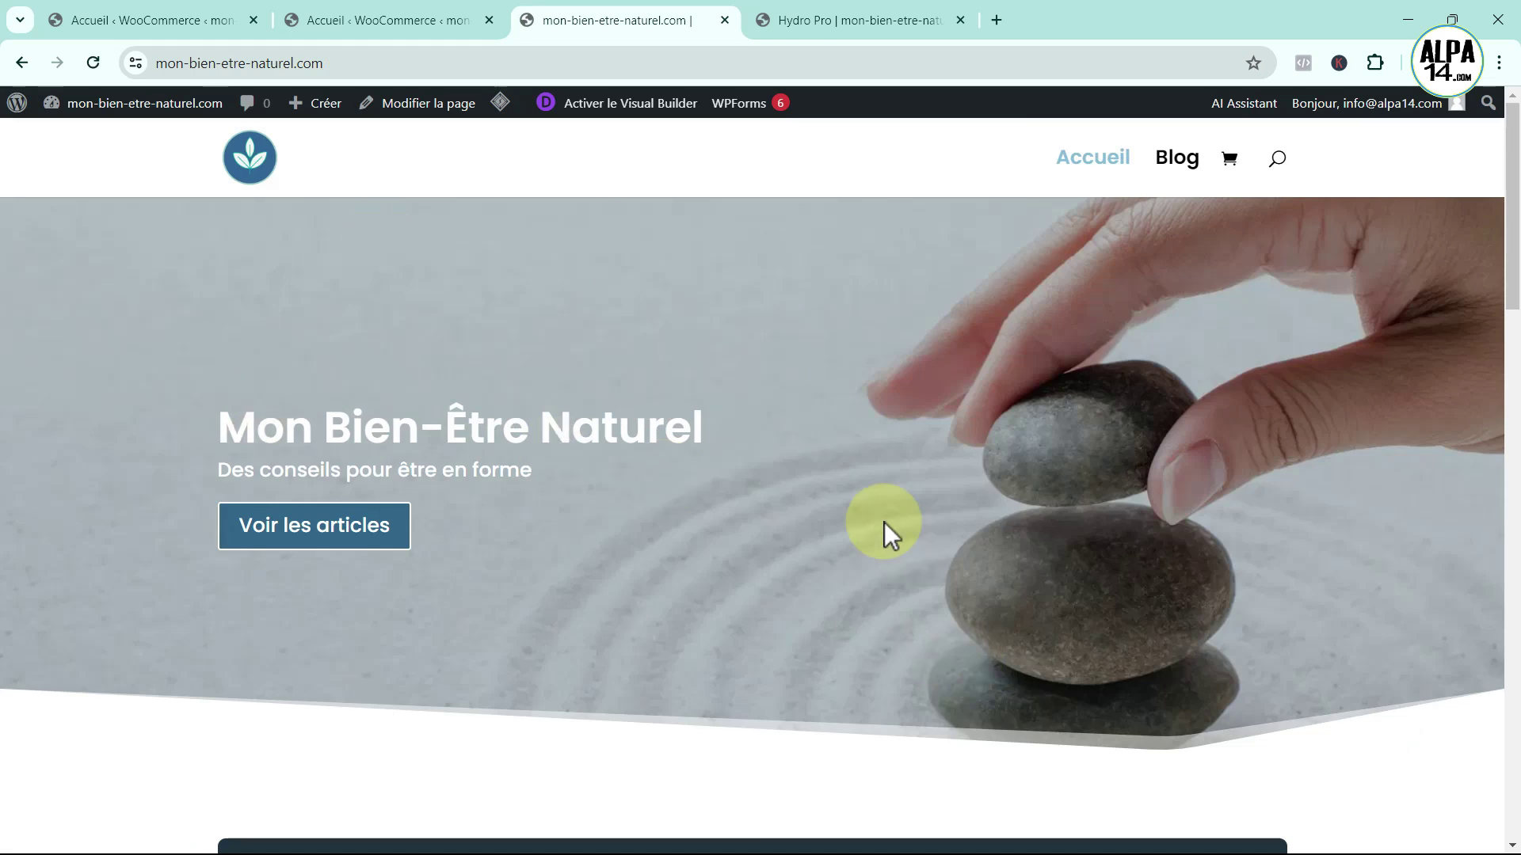
- Review the home page's article slider and intro section, and open the page in the Divi Visual Builder
{"action": "scroll", "coordinate": [884, 524], "scroll_direction": "down", "scroll_amount": 6}
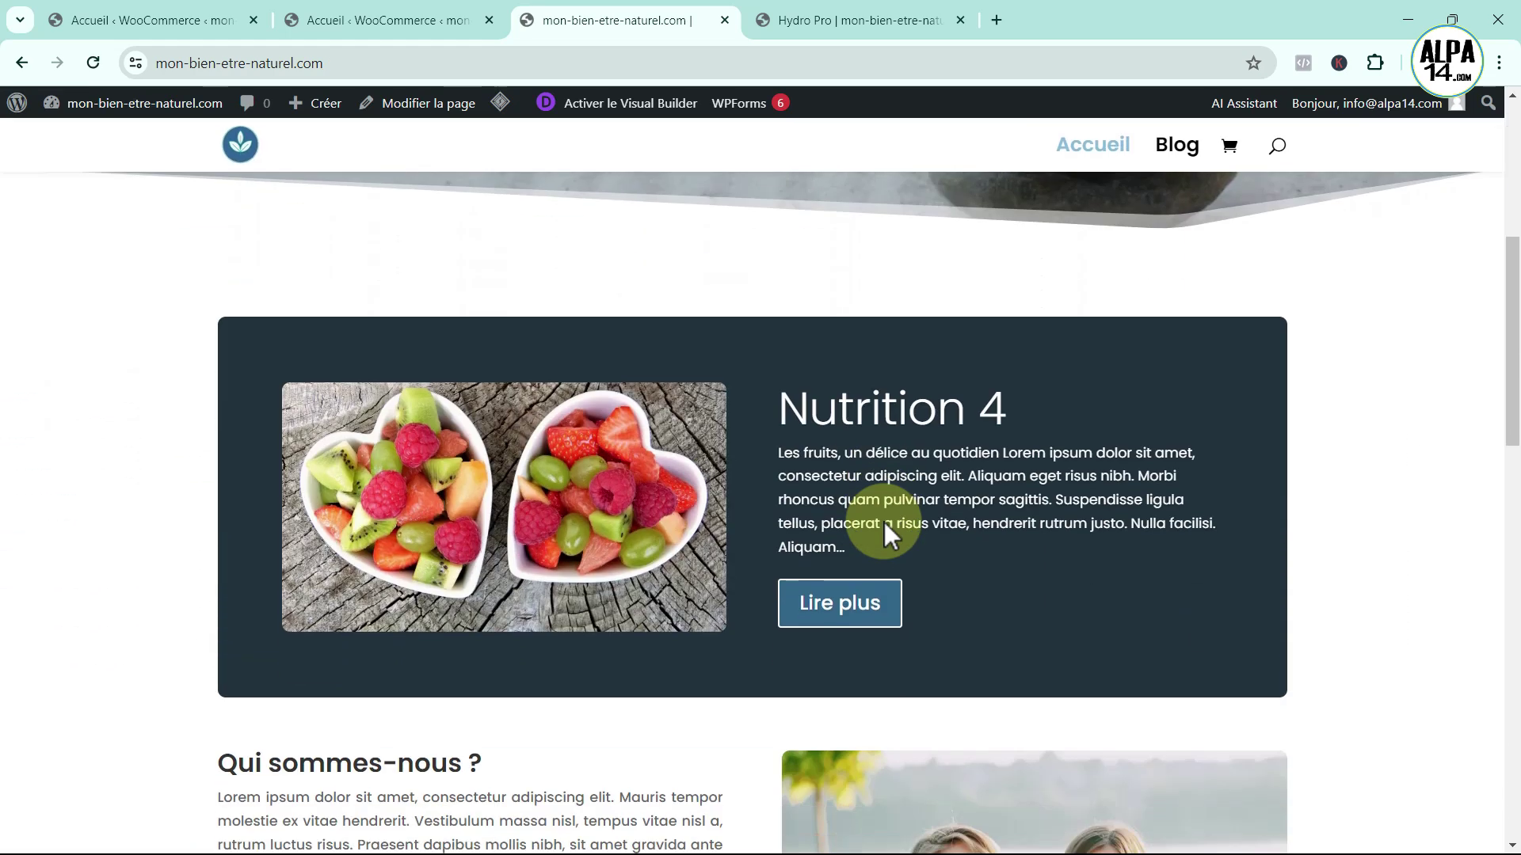
{"action": "scroll", "coordinate": [884, 521], "scroll_direction": "down", "scroll_amount": 1}
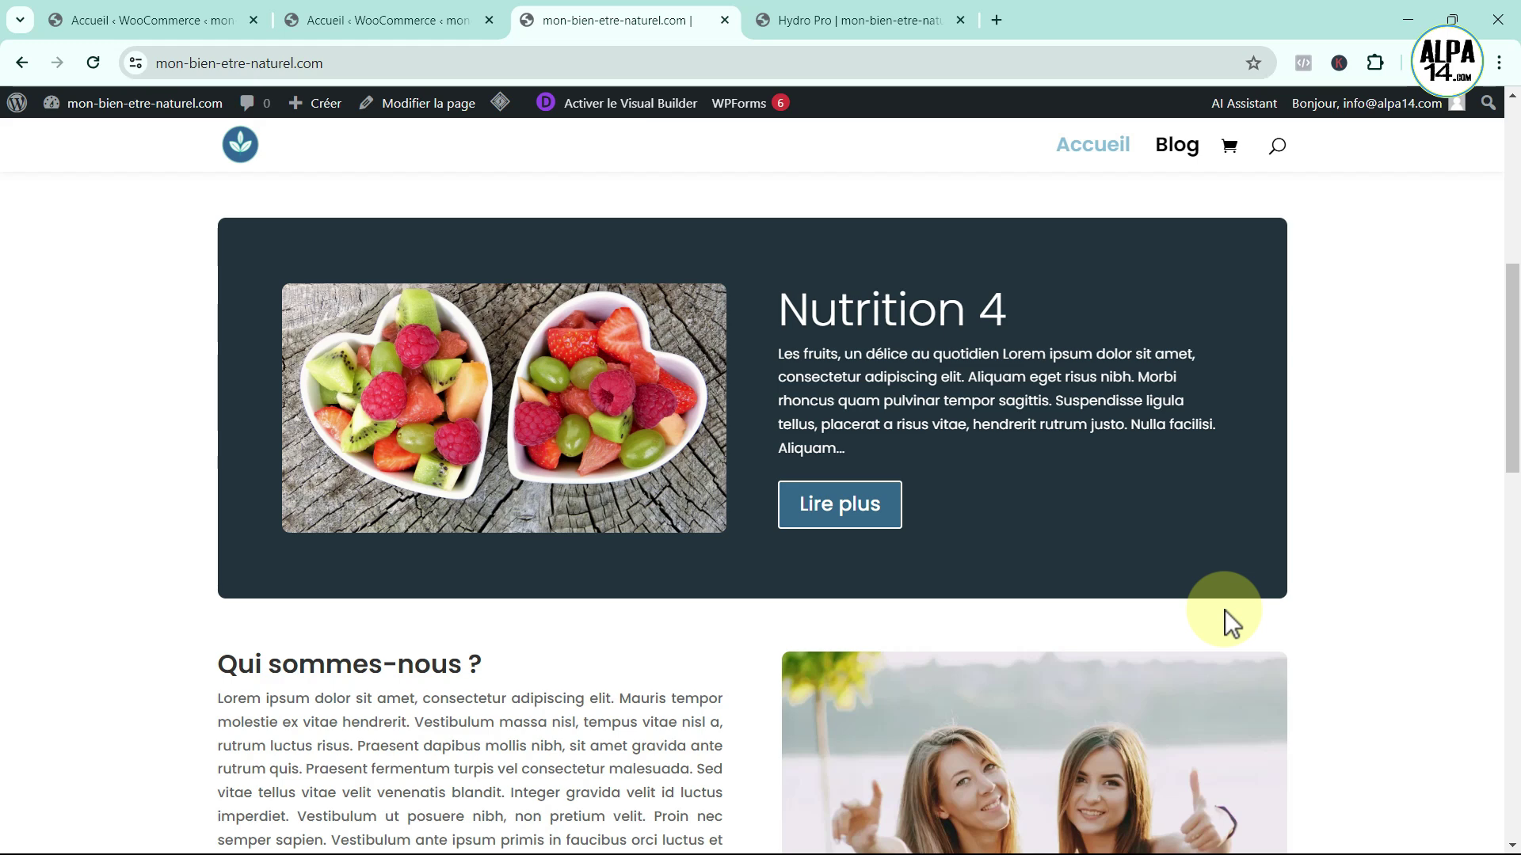
{"action": "left_click", "coordinate": [608, 111]}
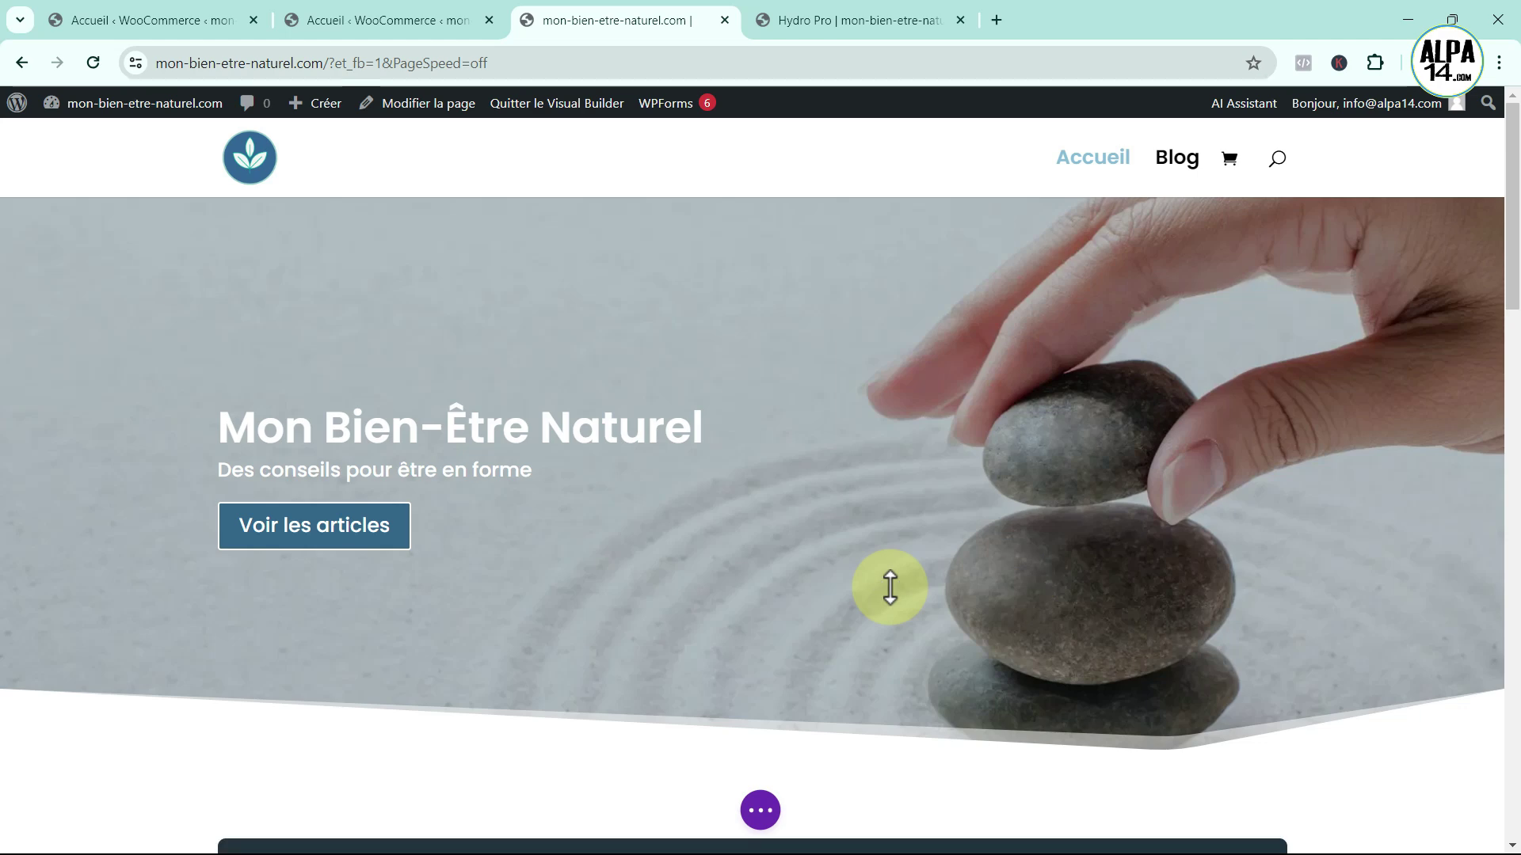
- Add a single-column row between the Nutrition article slider and the "Qui sommes-nous ?" row
{"action": "scroll", "coordinate": [889, 587], "scroll_direction": "down", "scroll_amount": 2}
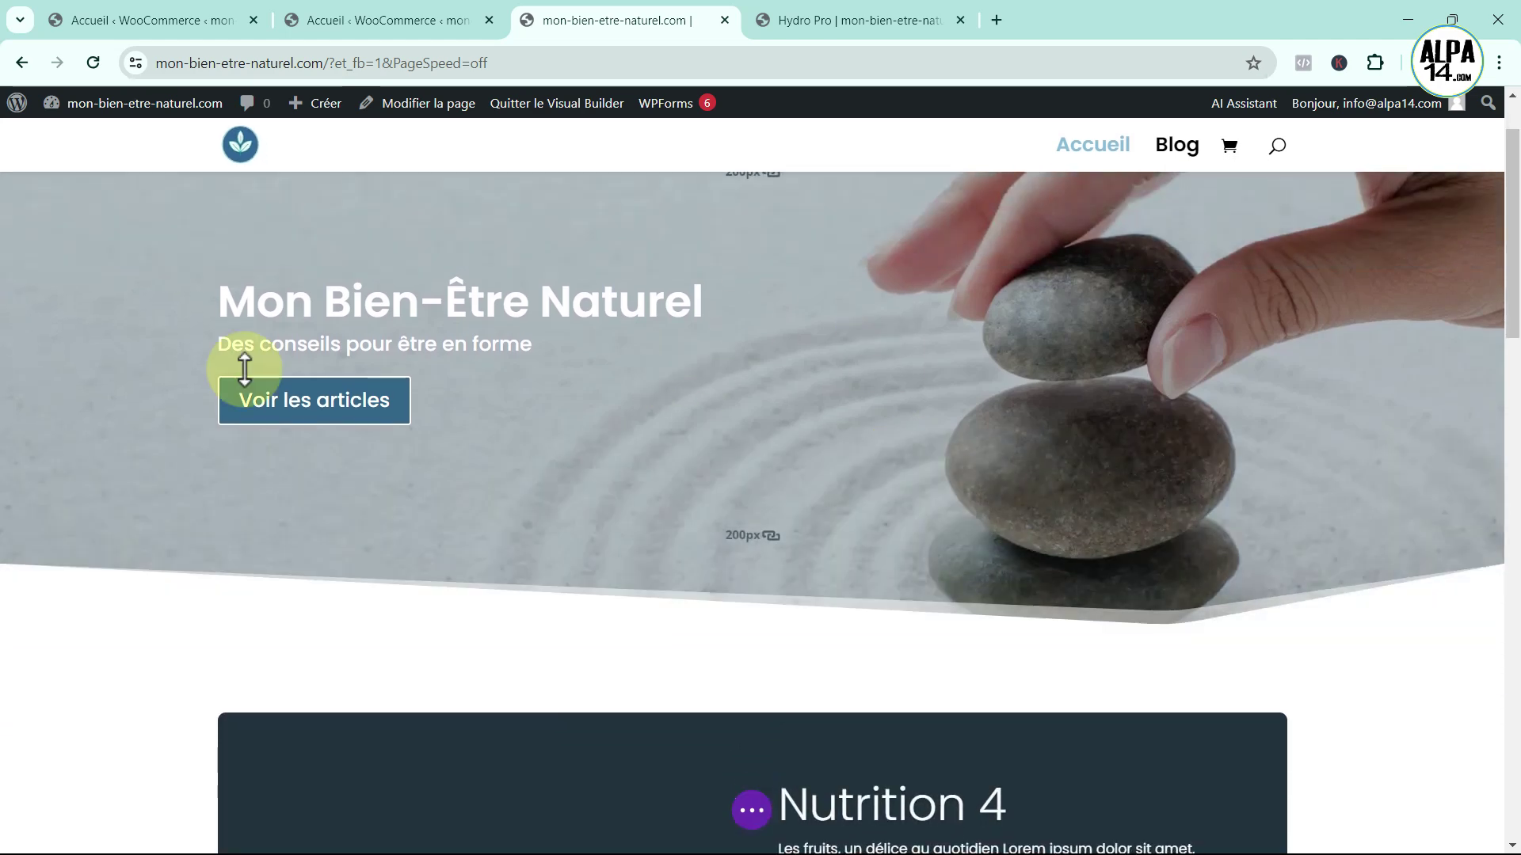
{"action": "scroll", "coordinate": [995, 543], "scroll_direction": "down", "scroll_amount": 3}
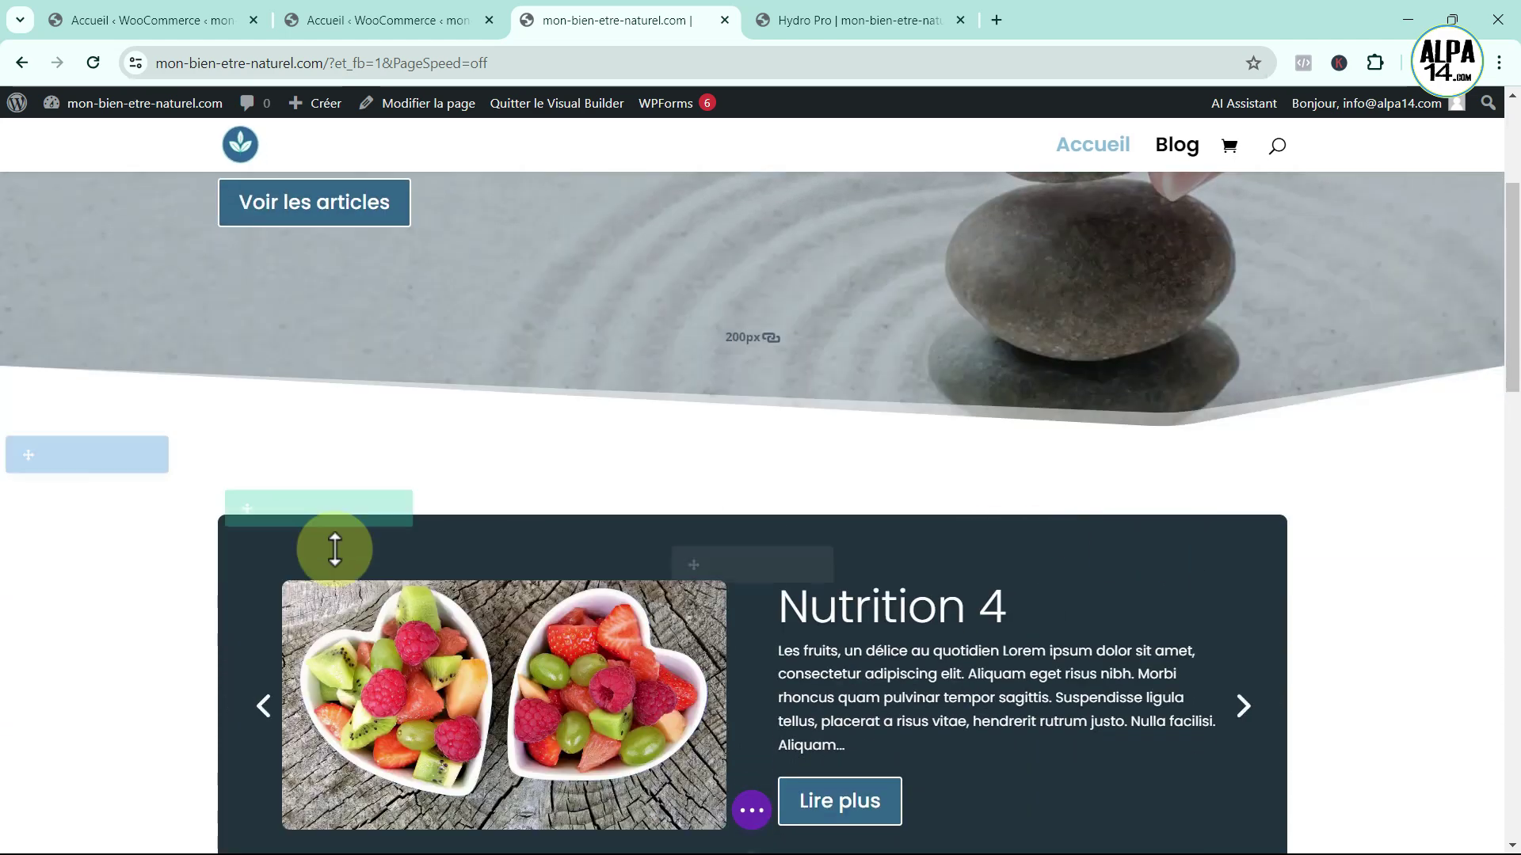
{"action": "scroll", "coordinate": [795, 700], "scroll_direction": "down", "scroll_amount": 4}
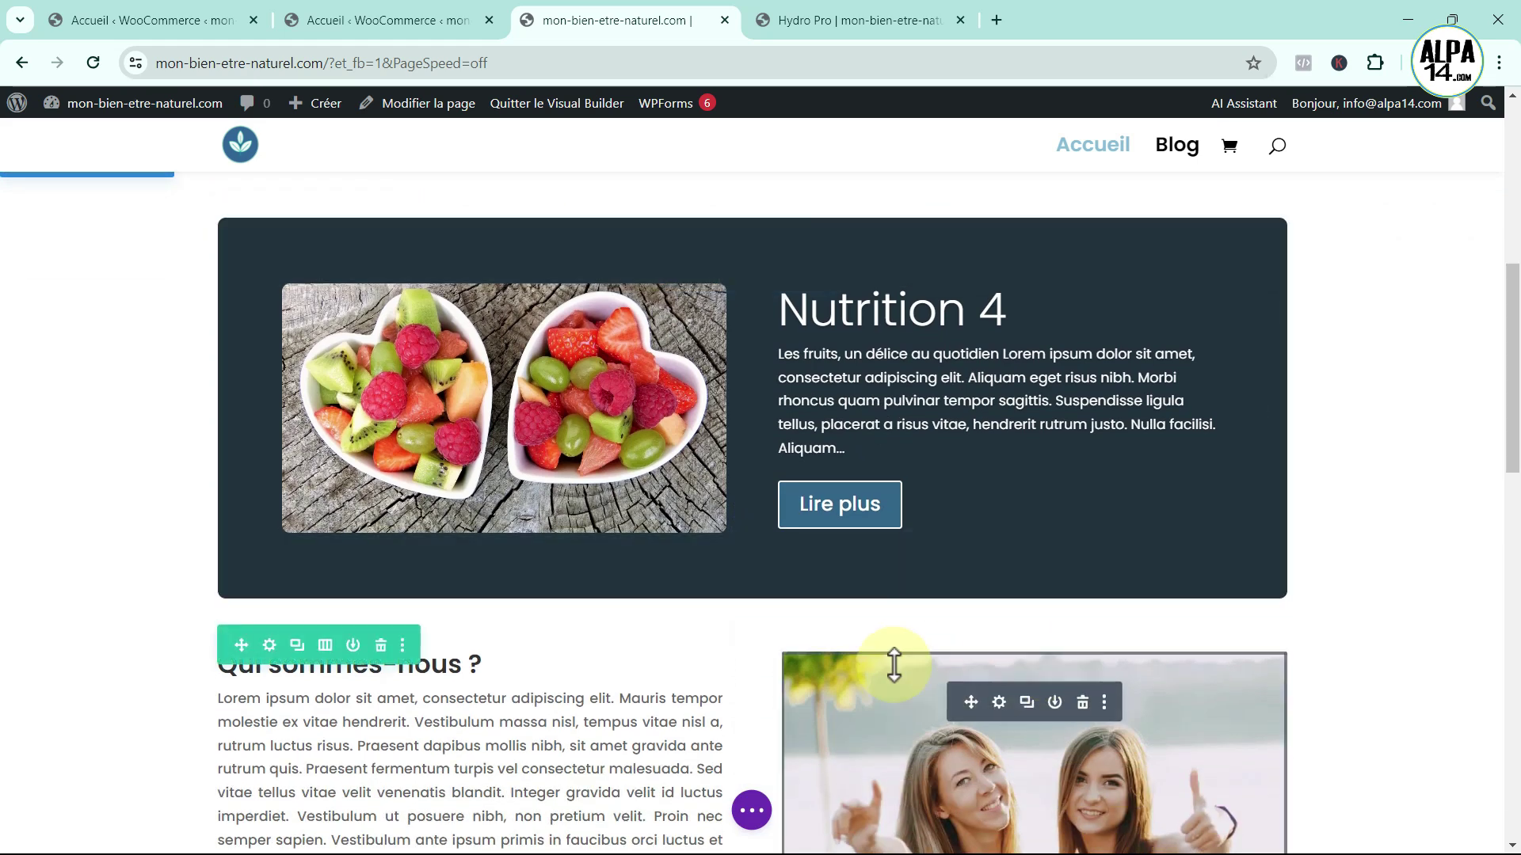
{"action": "scroll", "coordinate": [787, 600], "scroll_direction": "down", "scroll_amount": 1}
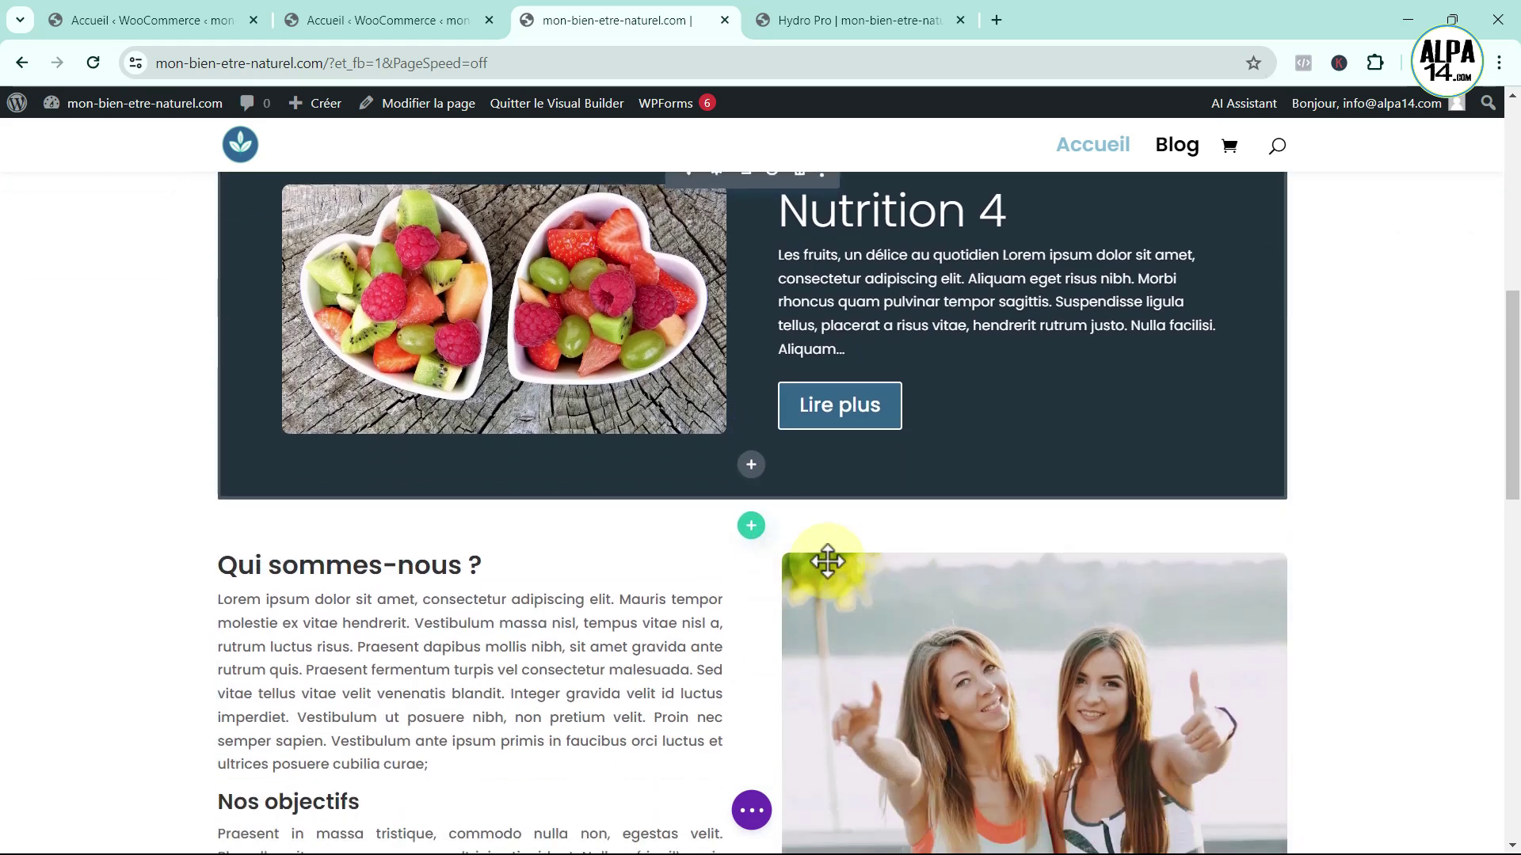
{"action": "left_click", "coordinate": [751, 526]}
{"action": "left_click", "coordinate": [626, 304]}
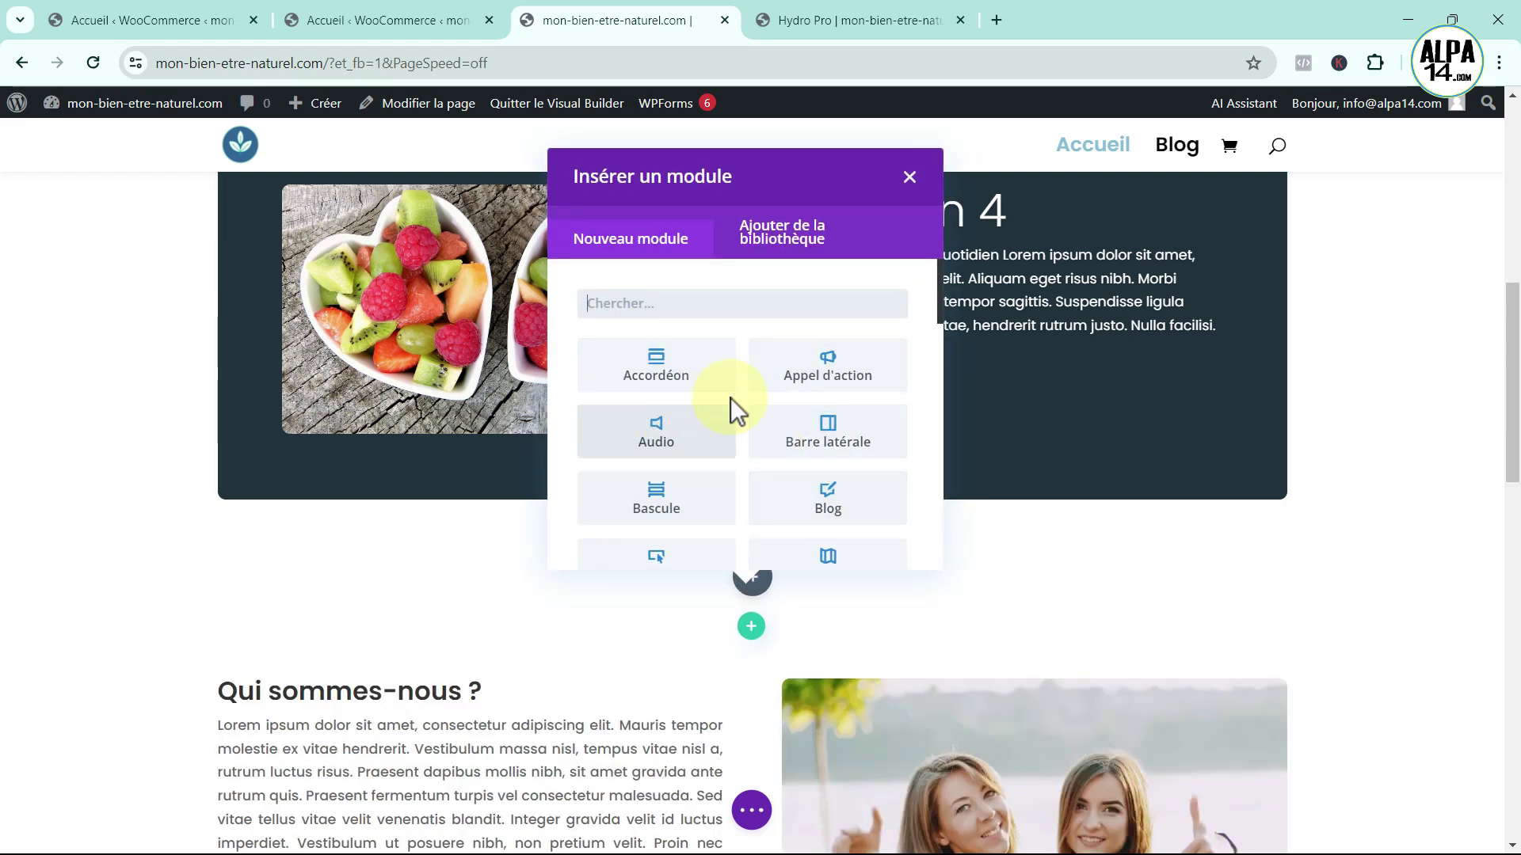
- Insert a Produits Woo module from the Woo Modules group into the new row
{"action": "scroll", "coordinate": [754, 395], "scroll_direction": "down", "scroll_amount": 6}
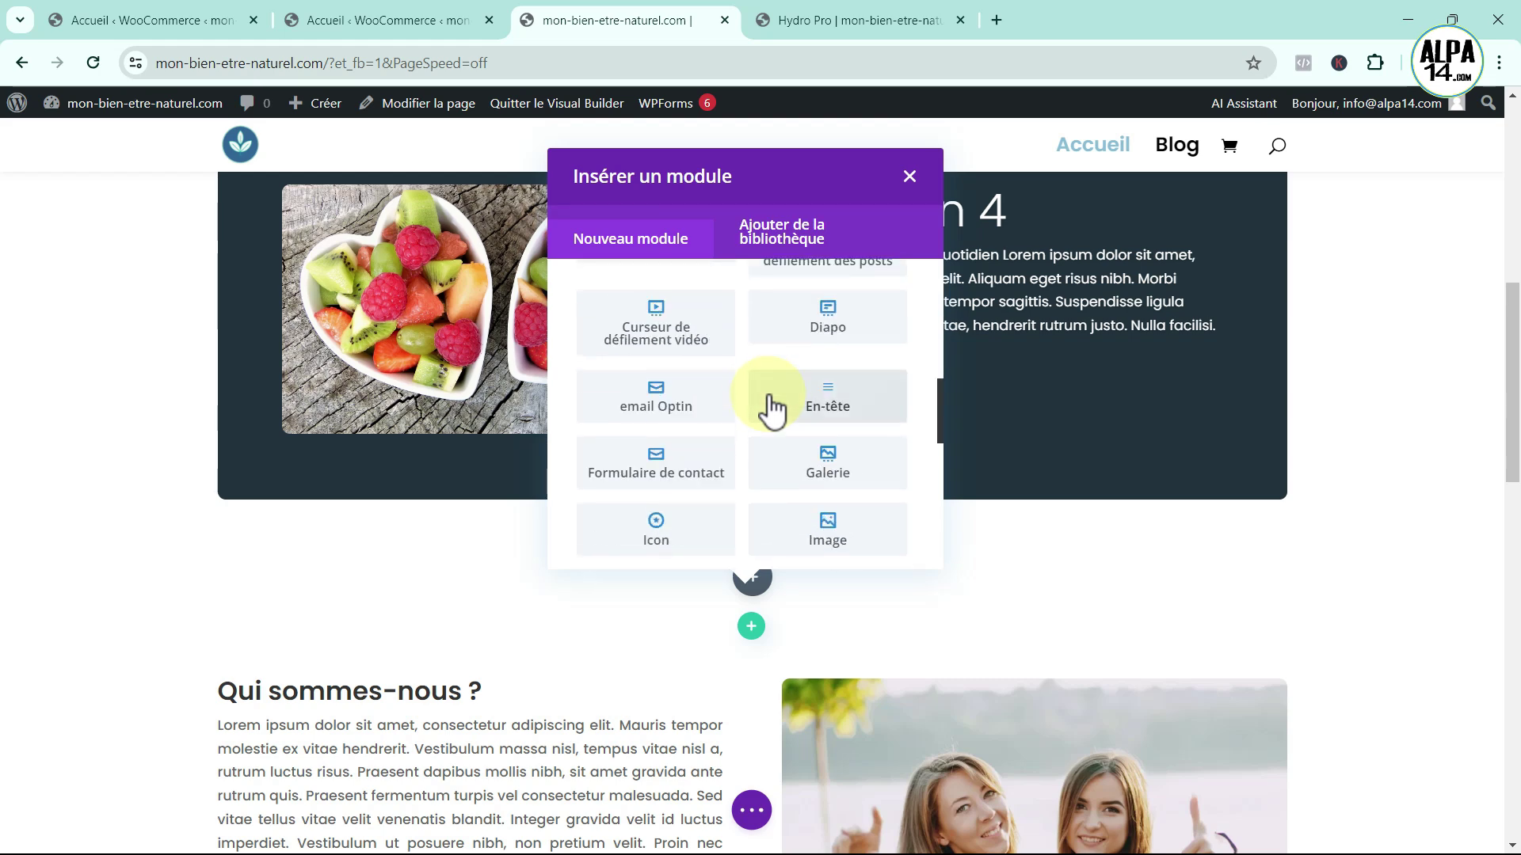
{"action": "scroll", "coordinate": [776, 396], "scroll_direction": "down", "scroll_amount": 3}
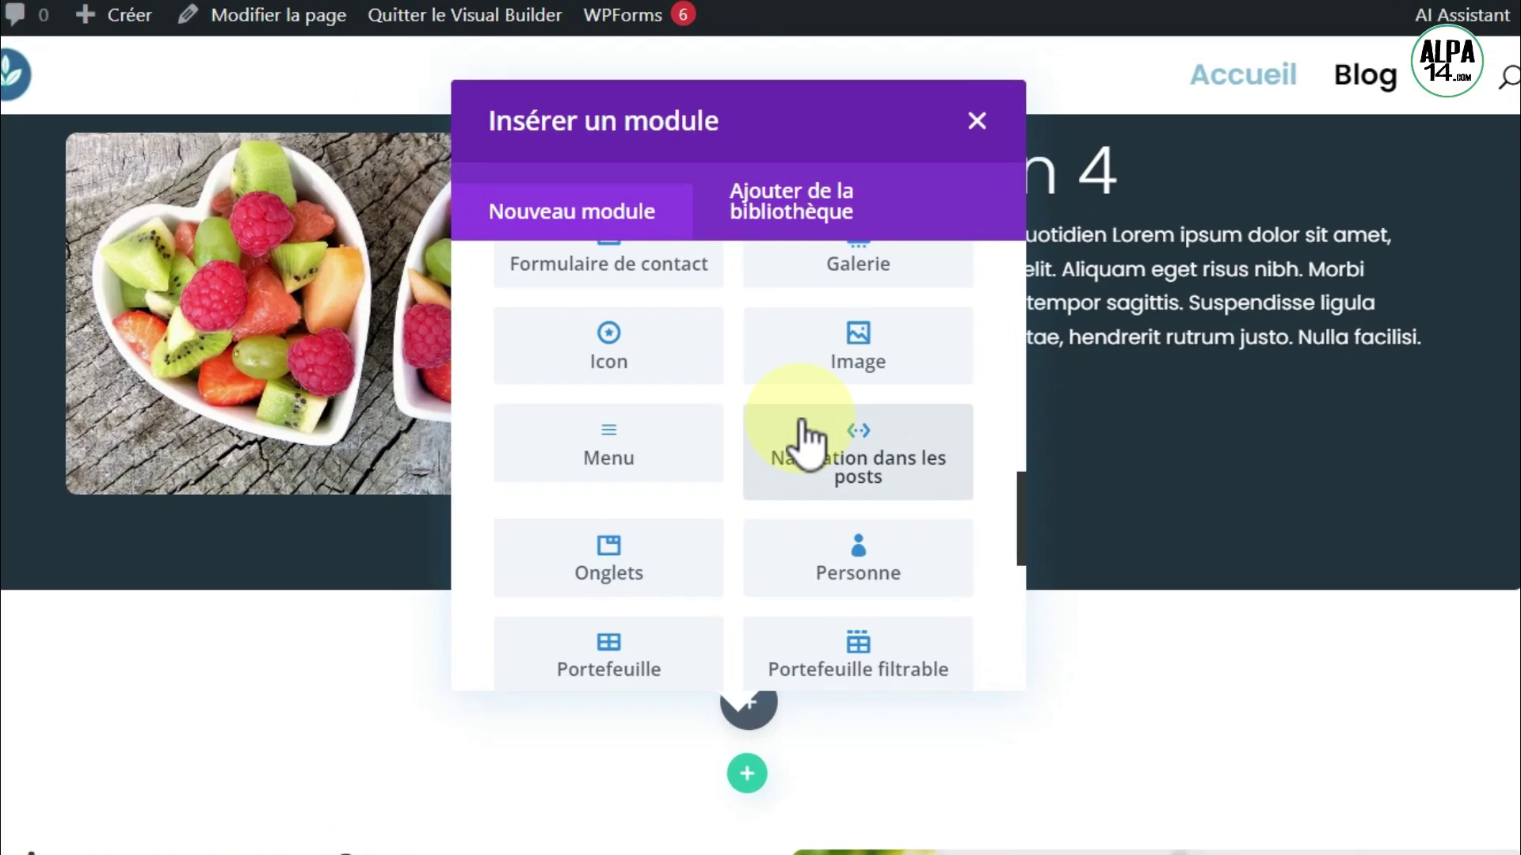
{"action": "scroll", "coordinate": [790, 400], "scroll_direction": "down", "scroll_amount": 5}
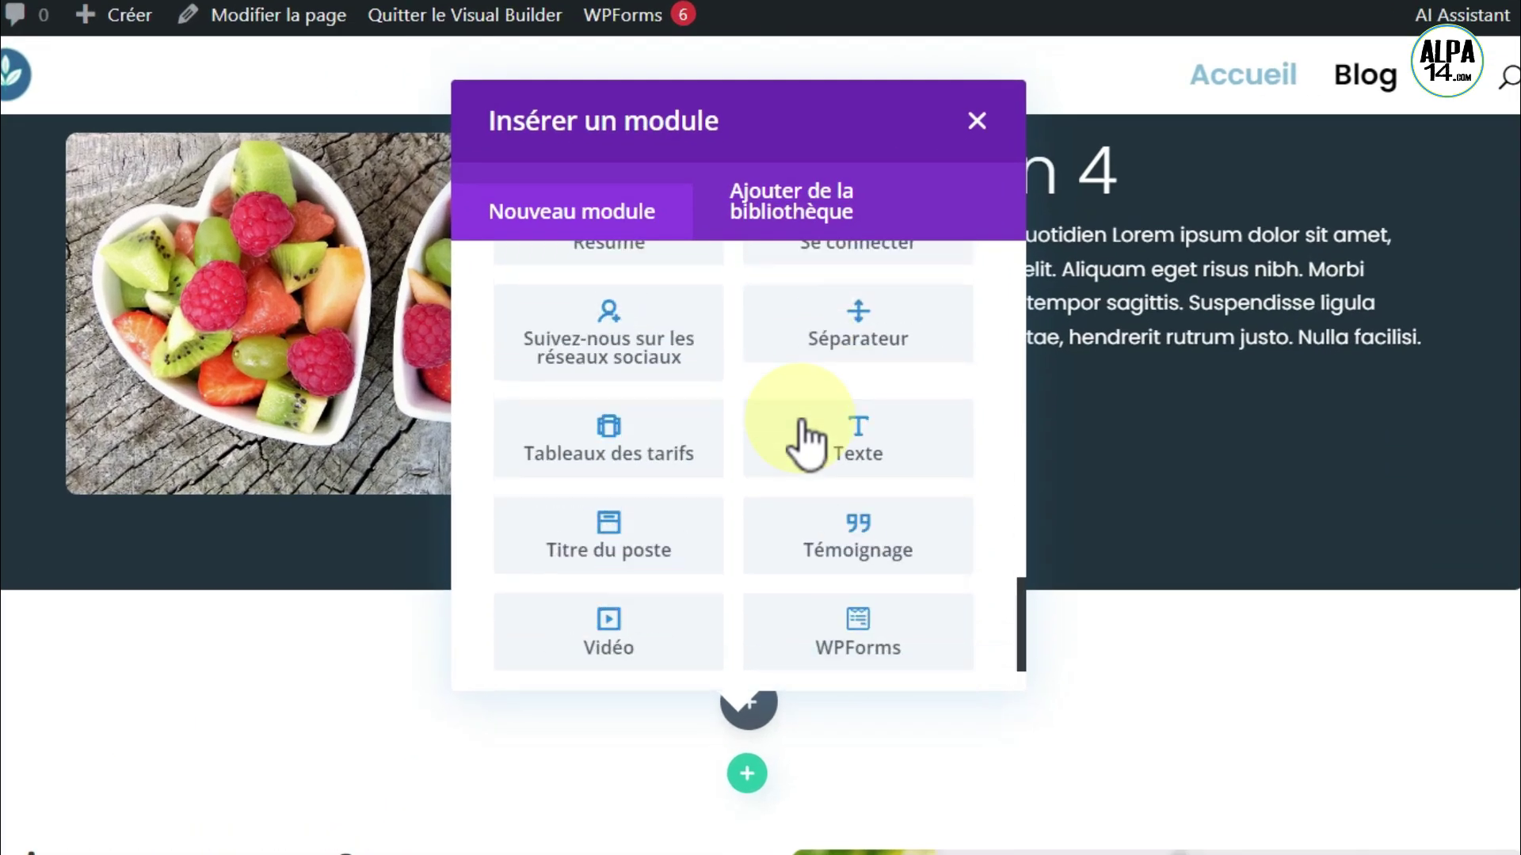
{"action": "scroll", "coordinate": [804, 444], "scroll_direction": "down", "scroll_amount": 2}
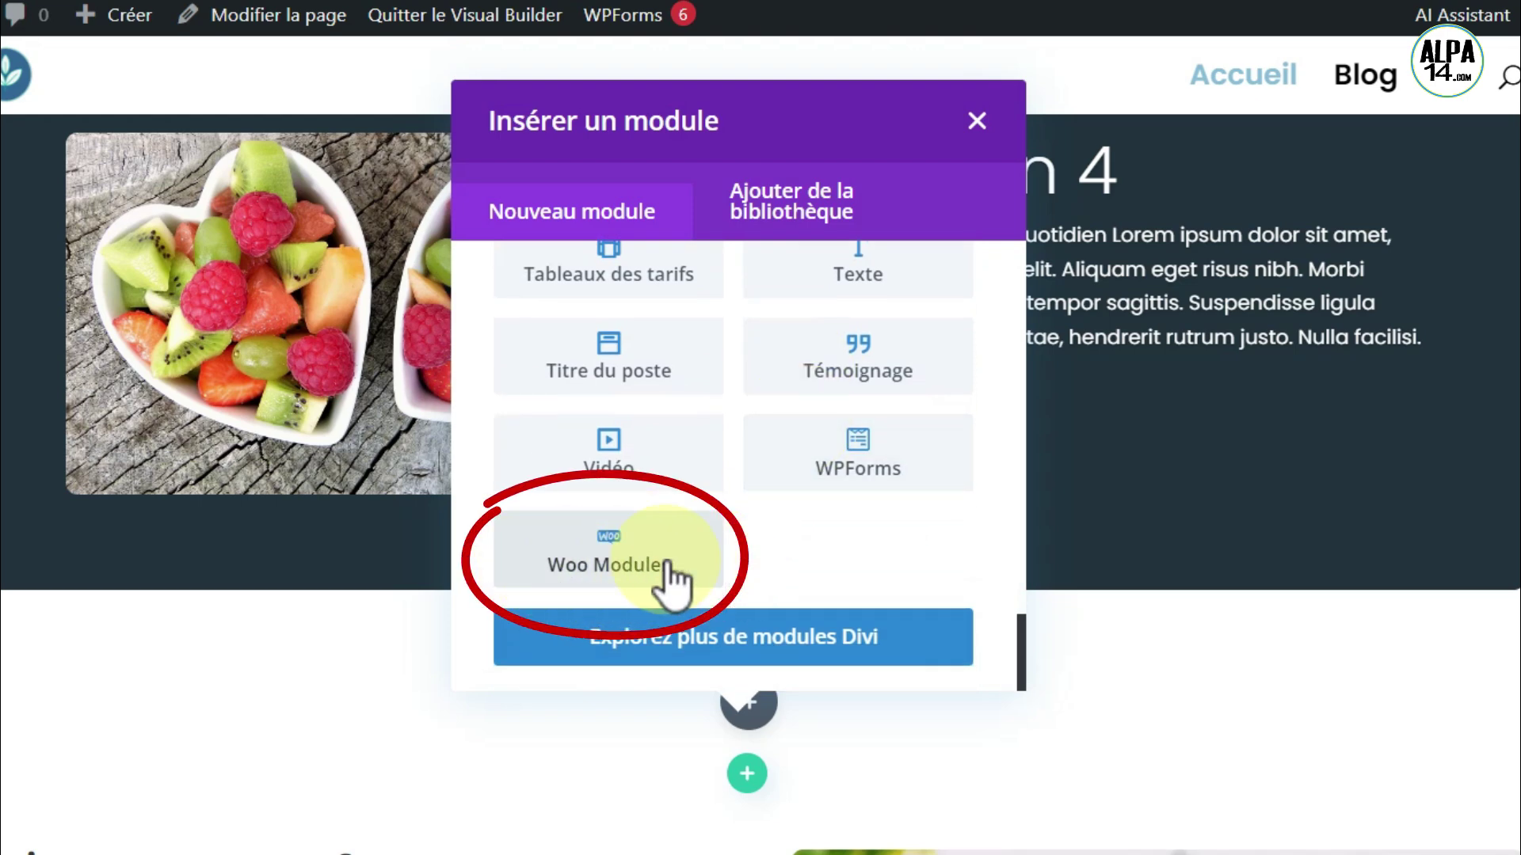
{"action": "left_click", "coordinate": [609, 559]}
{"action": "scroll", "coordinate": [737, 527], "scroll_direction": "up", "scroll_amount": 10}
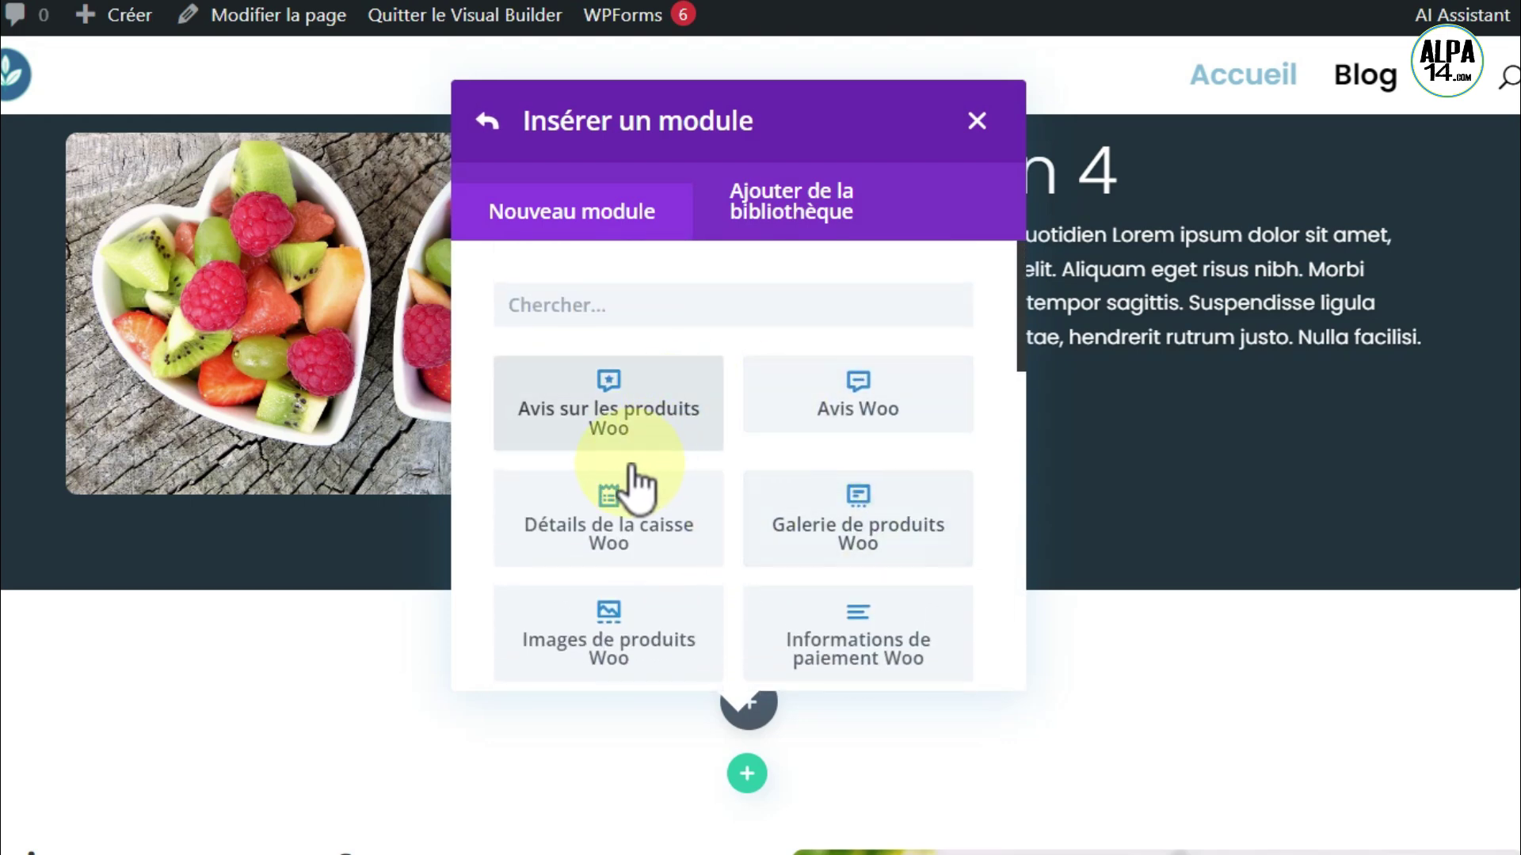
{"action": "scroll", "coordinate": [768, 451], "scroll_direction": "down", "scroll_amount": 5}
{"action": "scroll", "coordinate": [713, 510], "scroll_direction": "down", "scroll_amount": 2}
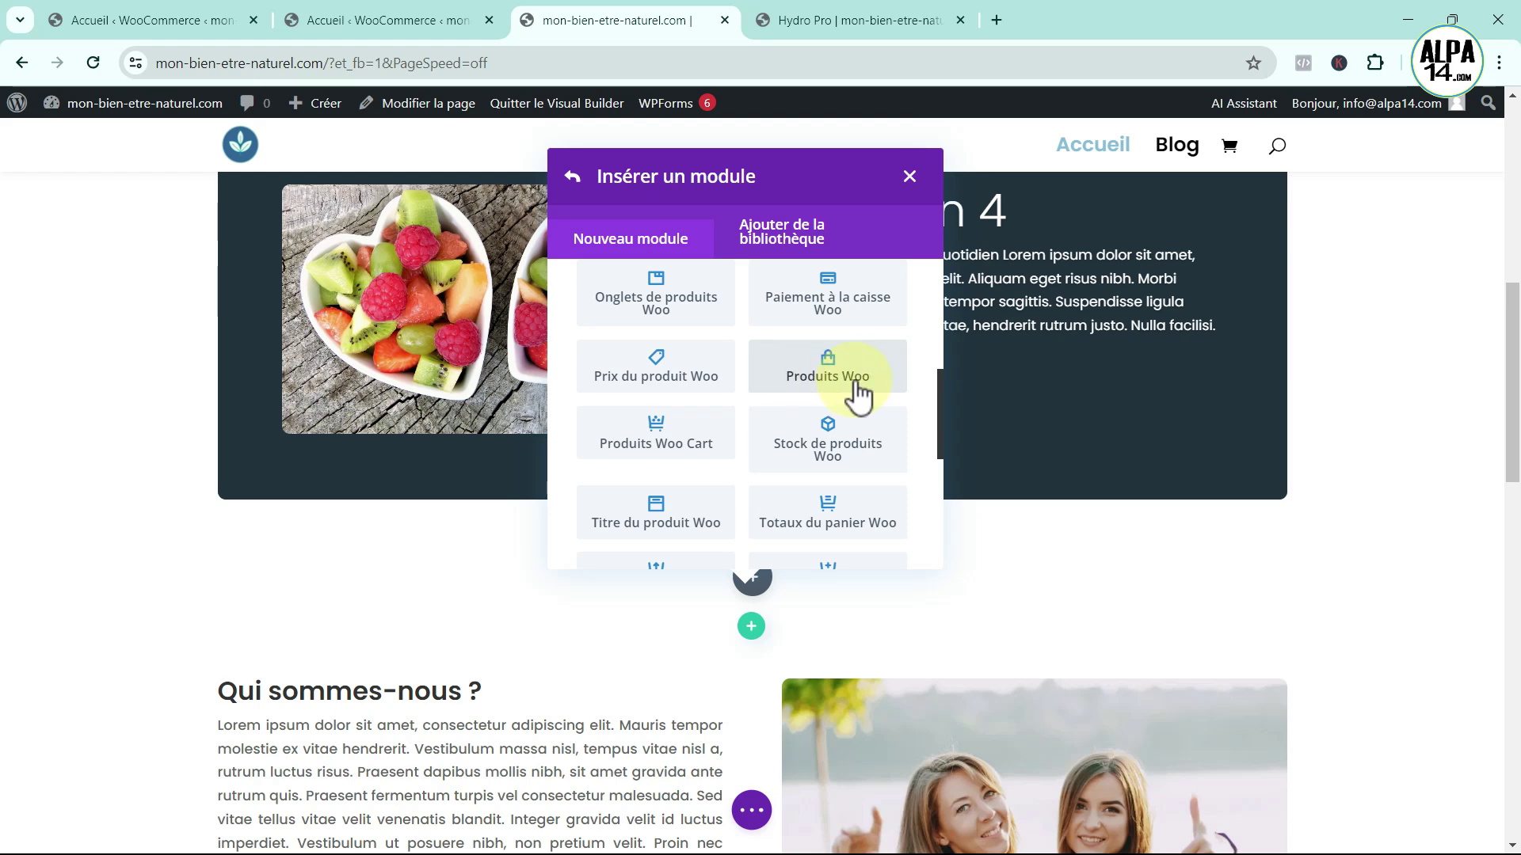
{"action": "left_click", "coordinate": [805, 376]}
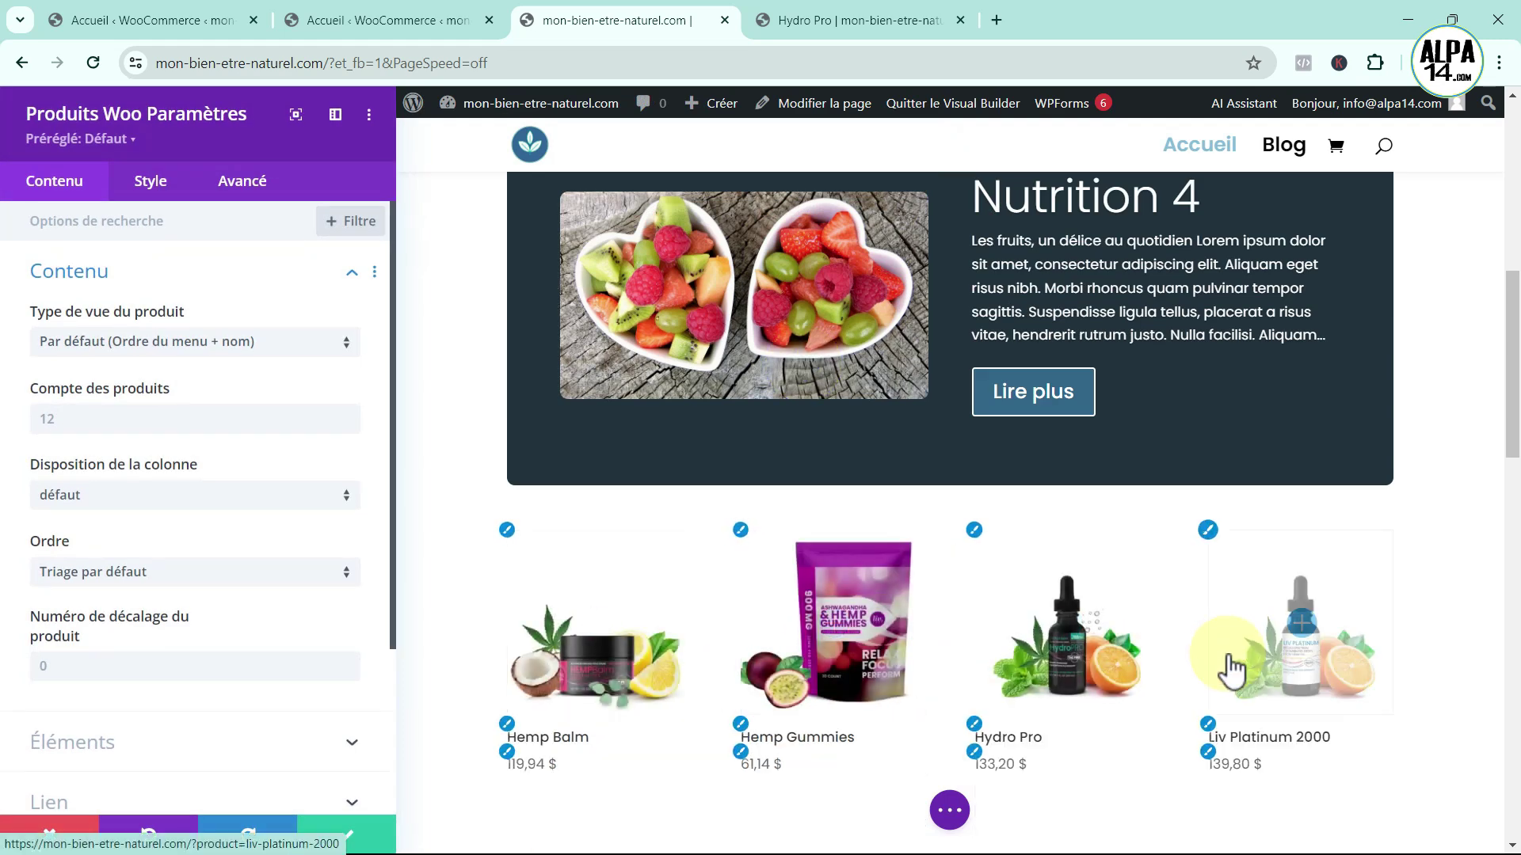
- Set the Produits Woo module to the default view type, 4 products, the Colonnes 4 layout and default sorting
{"action": "scroll", "coordinate": [1473, 702], "scroll_direction": "down", "scroll_amount": 1}
{"action": "scroll", "coordinate": [1472, 701], "scroll_direction": "down", "scroll_amount": 1}
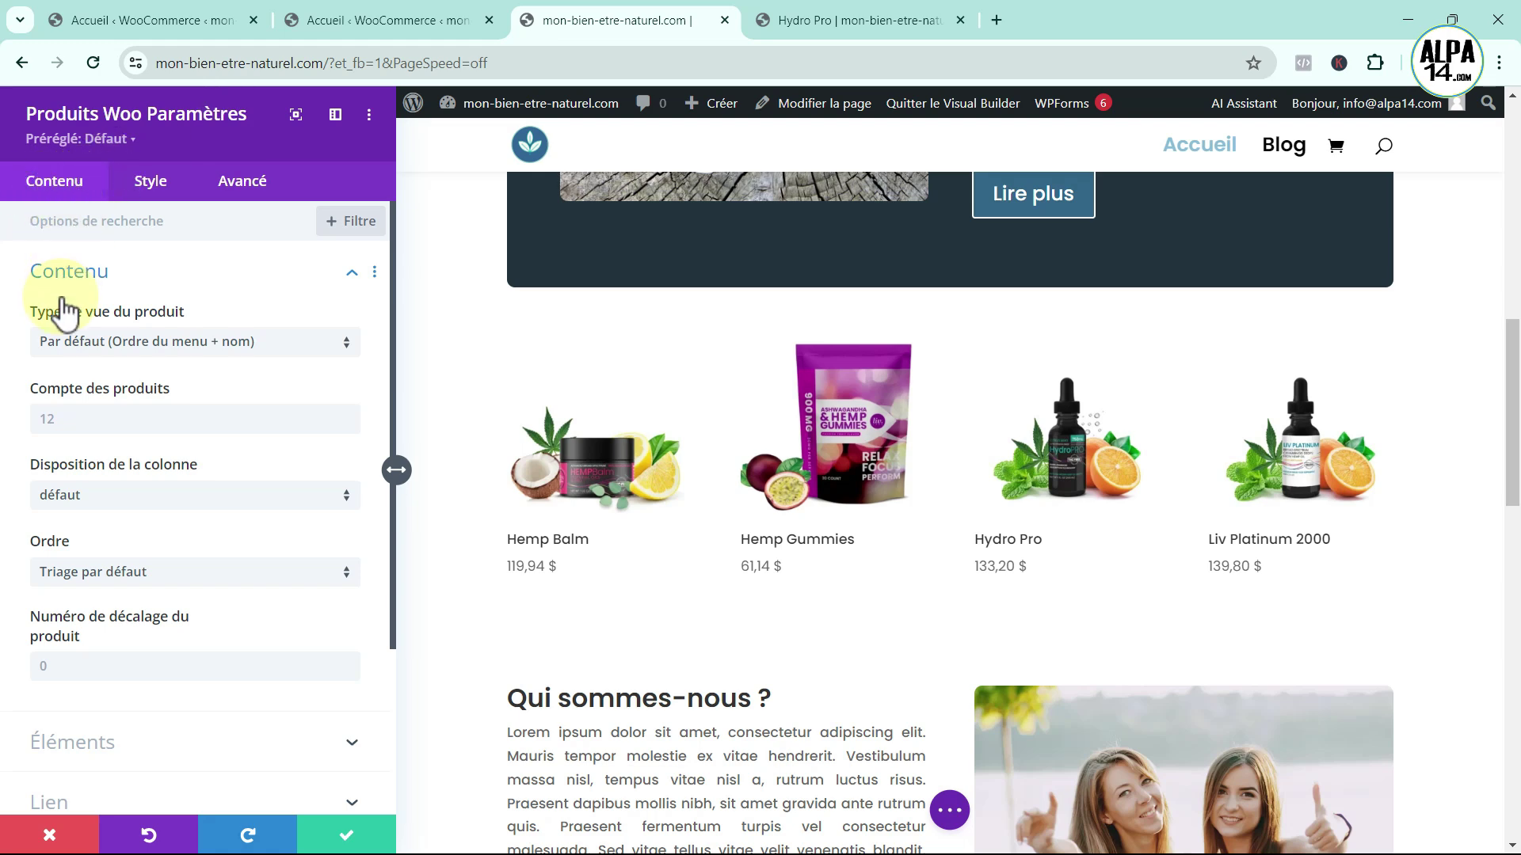
{"action": "left_click", "coordinate": [347, 341]}
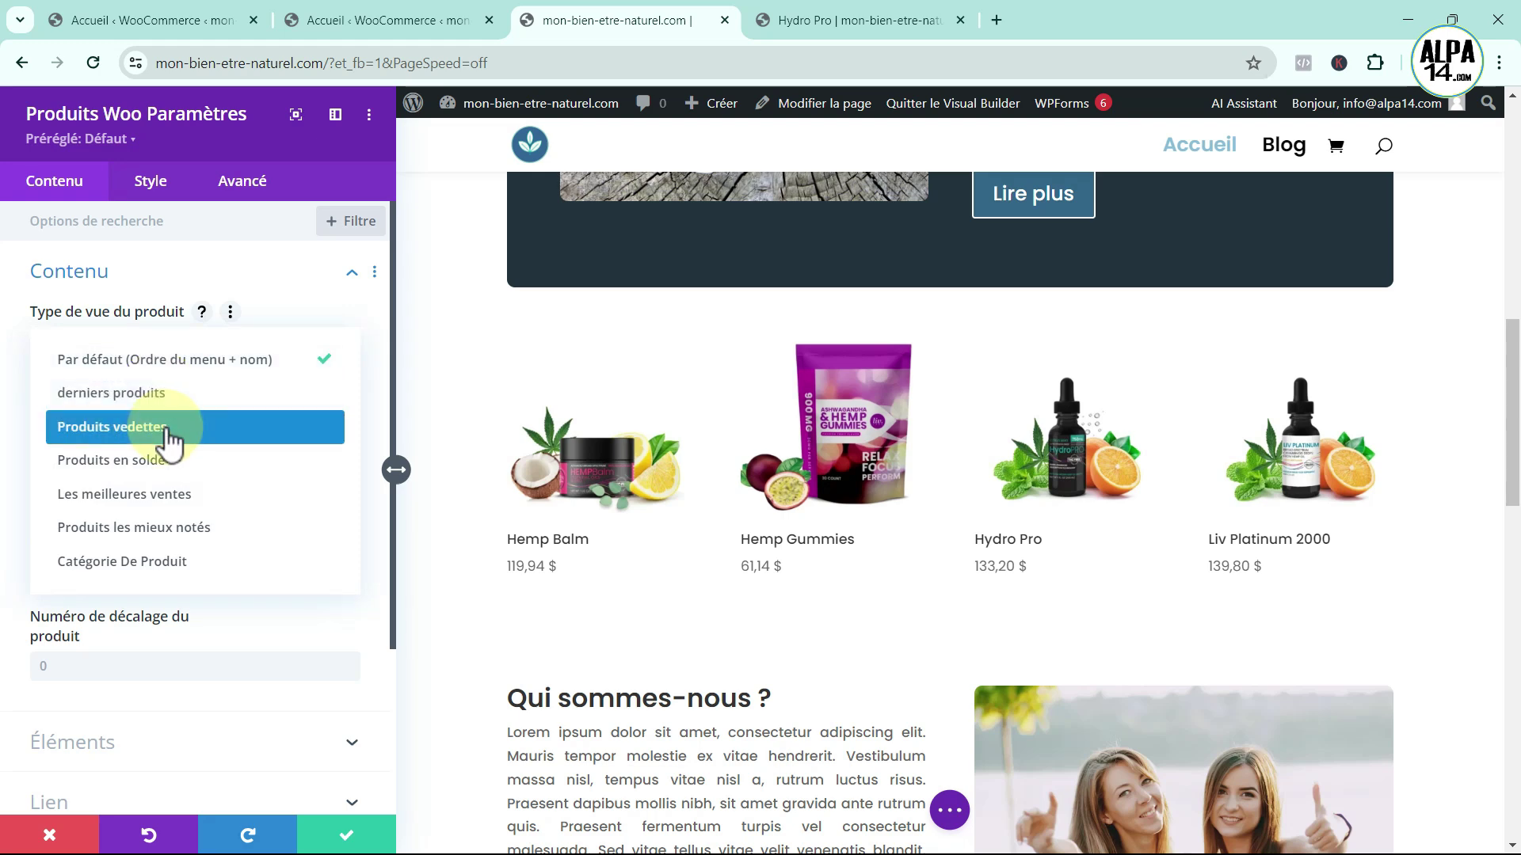
{"action": "left_click", "coordinate": [163, 363]}
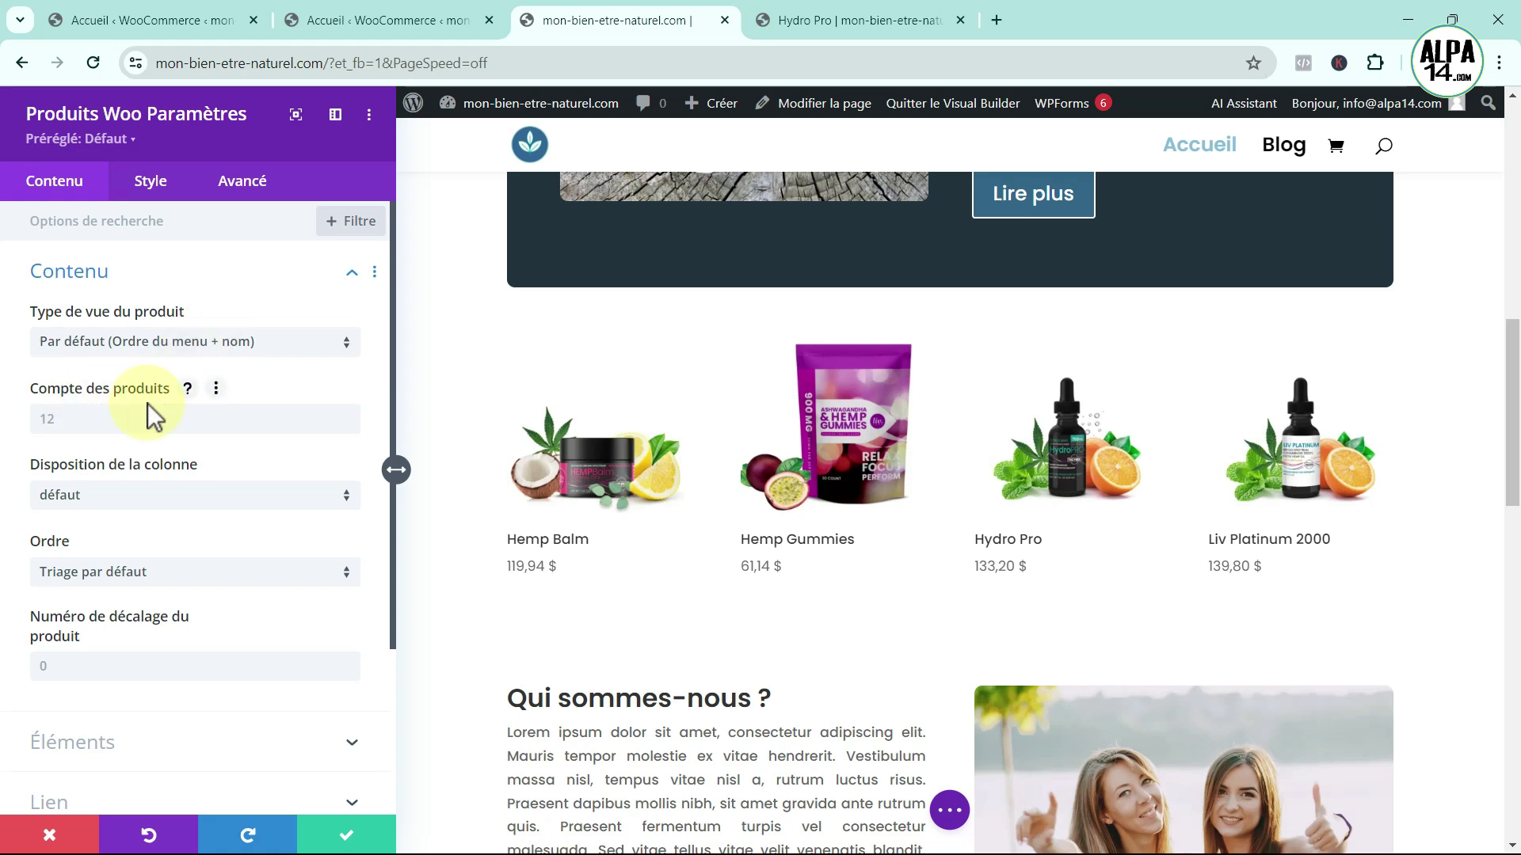
{"action": "left_click", "coordinate": [70, 420]}
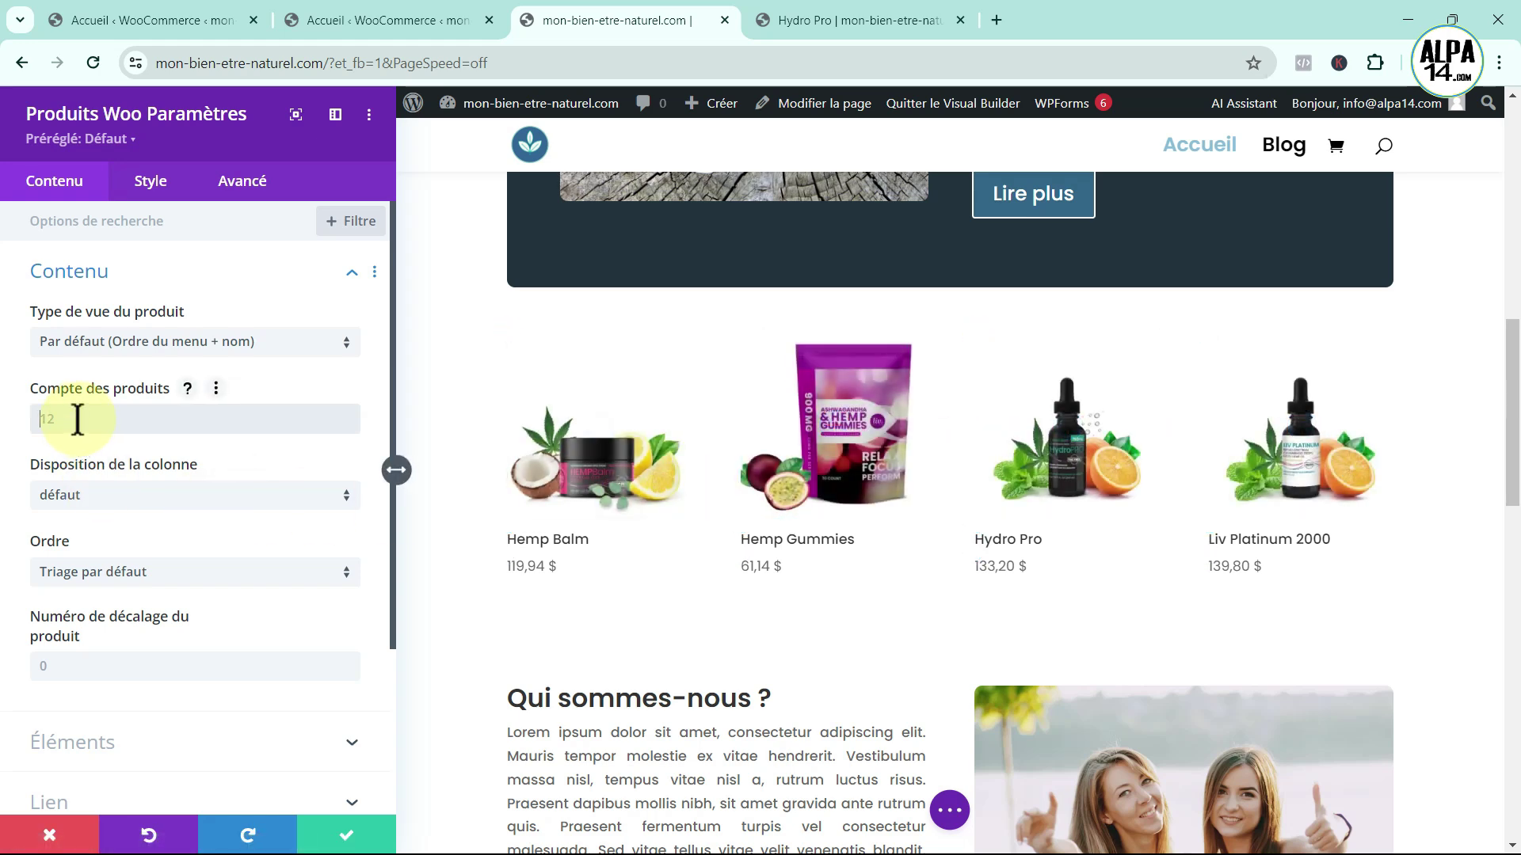
{"action": "type", "text": "4"}
{"action": "left_click", "coordinate": [347, 497]}
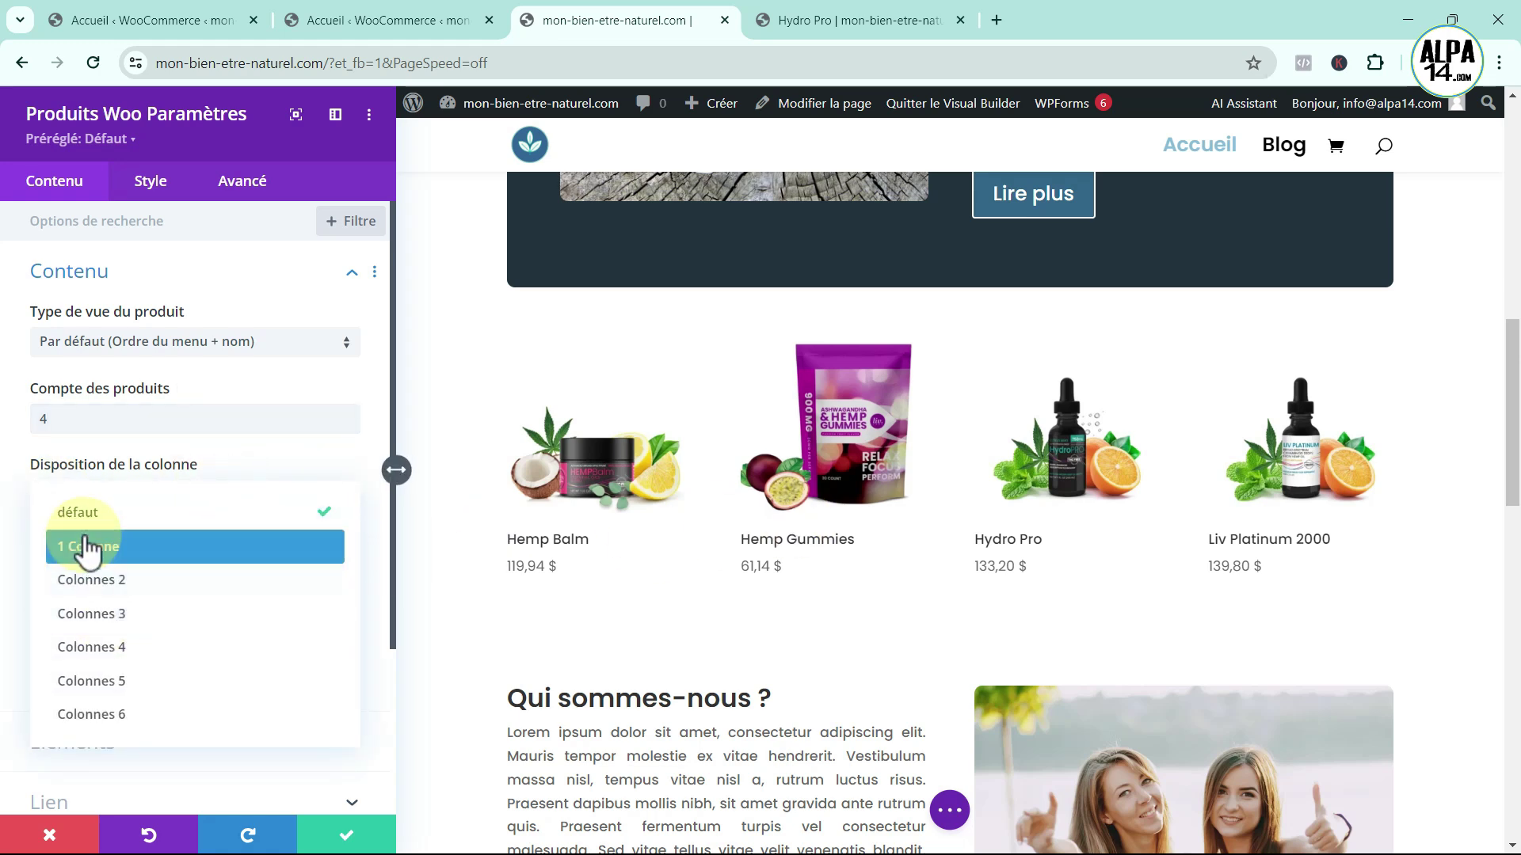
{"action": "left_click", "coordinate": [123, 647]}
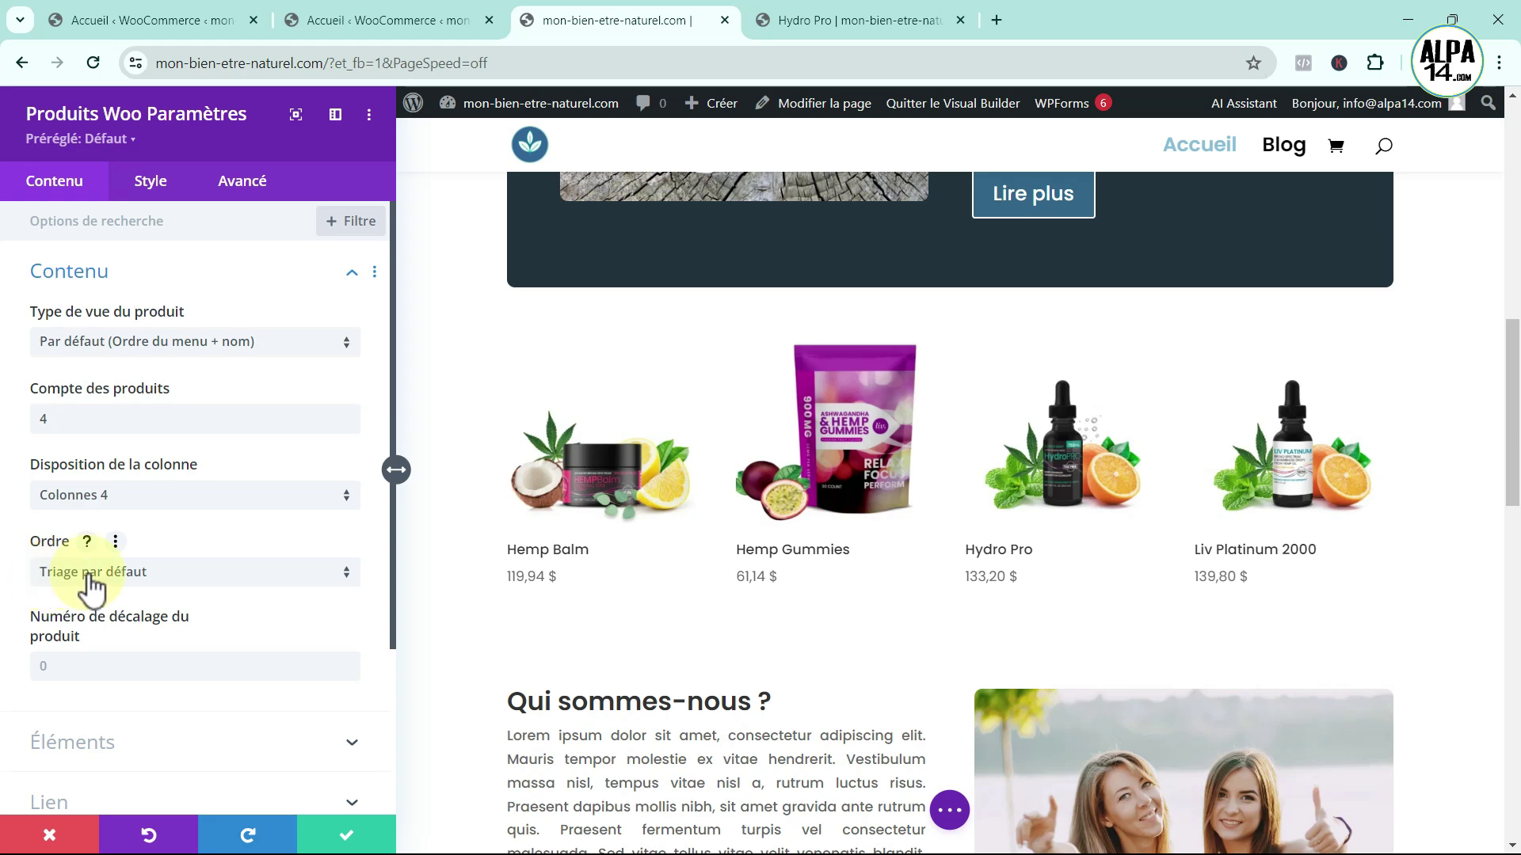
{"action": "left_click", "coordinate": [350, 571]}
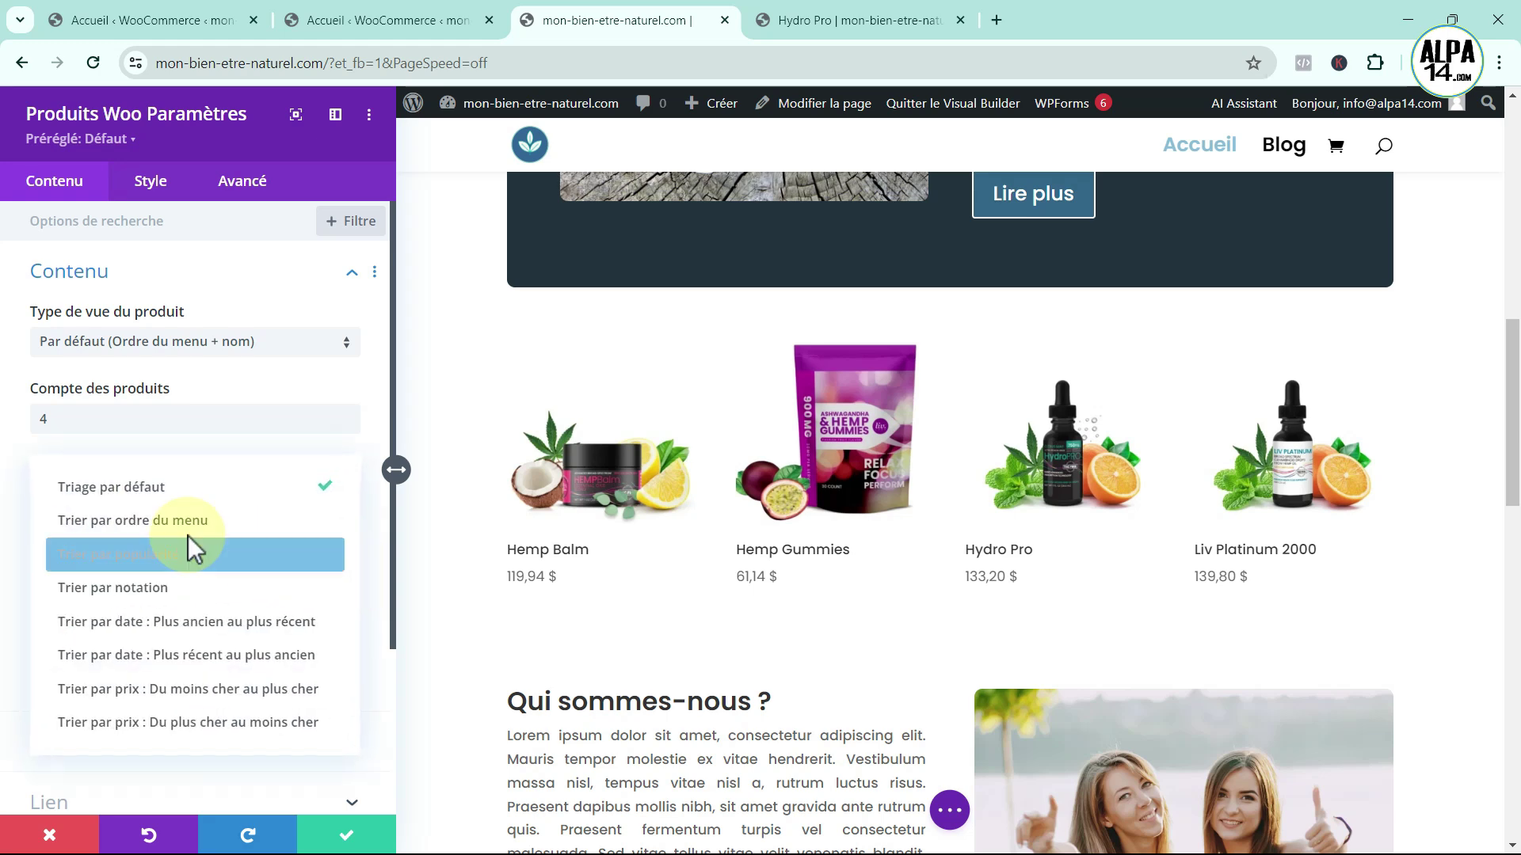
{"action": "left_click", "coordinate": [301, 482]}
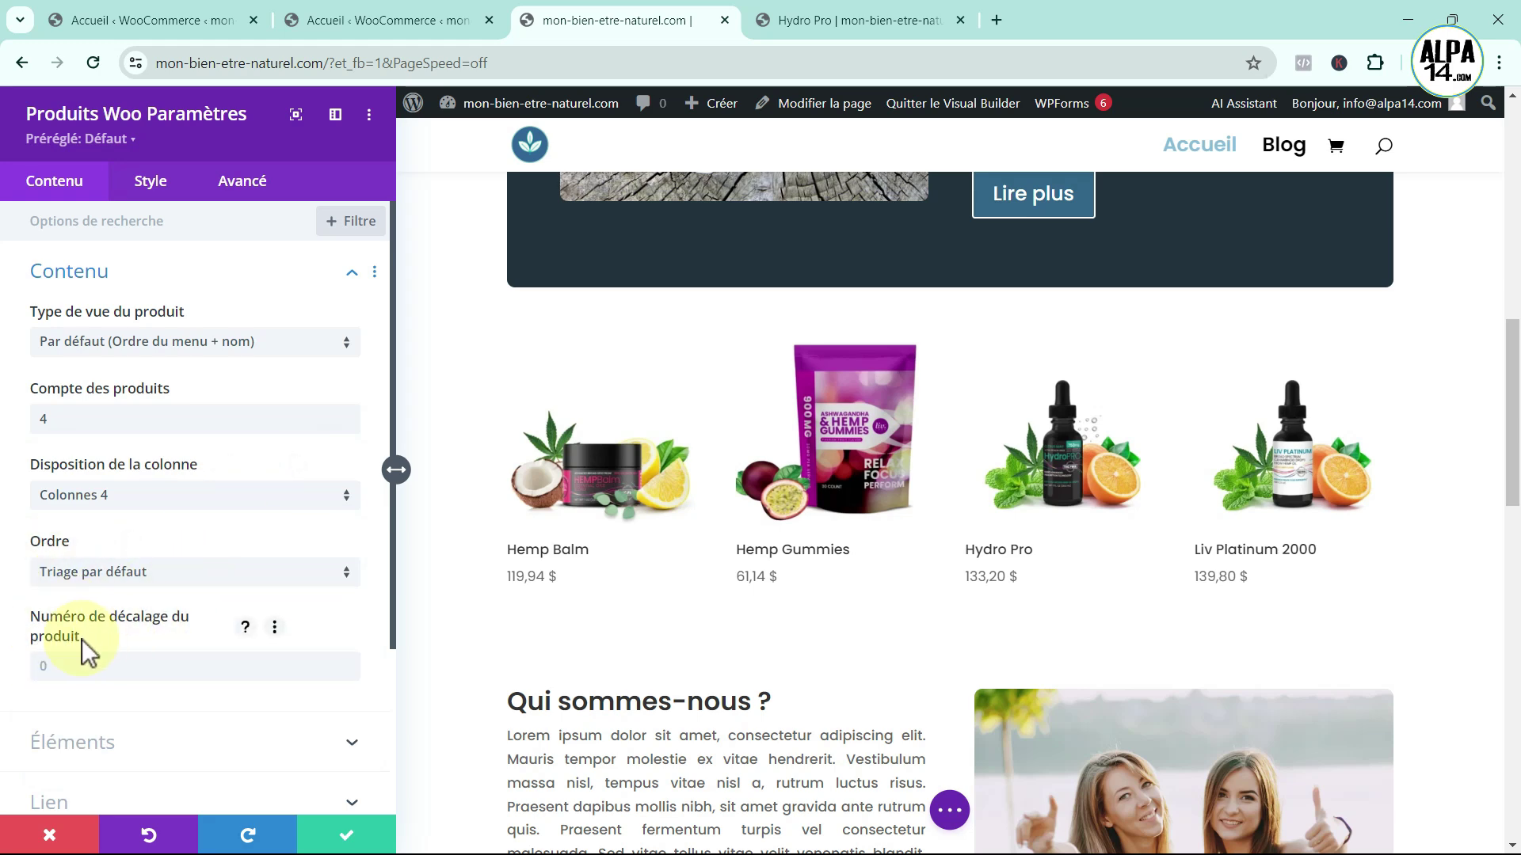
- Read the help text for the module's product offset number setting
{"action": "left_click", "coordinate": [245, 628]}
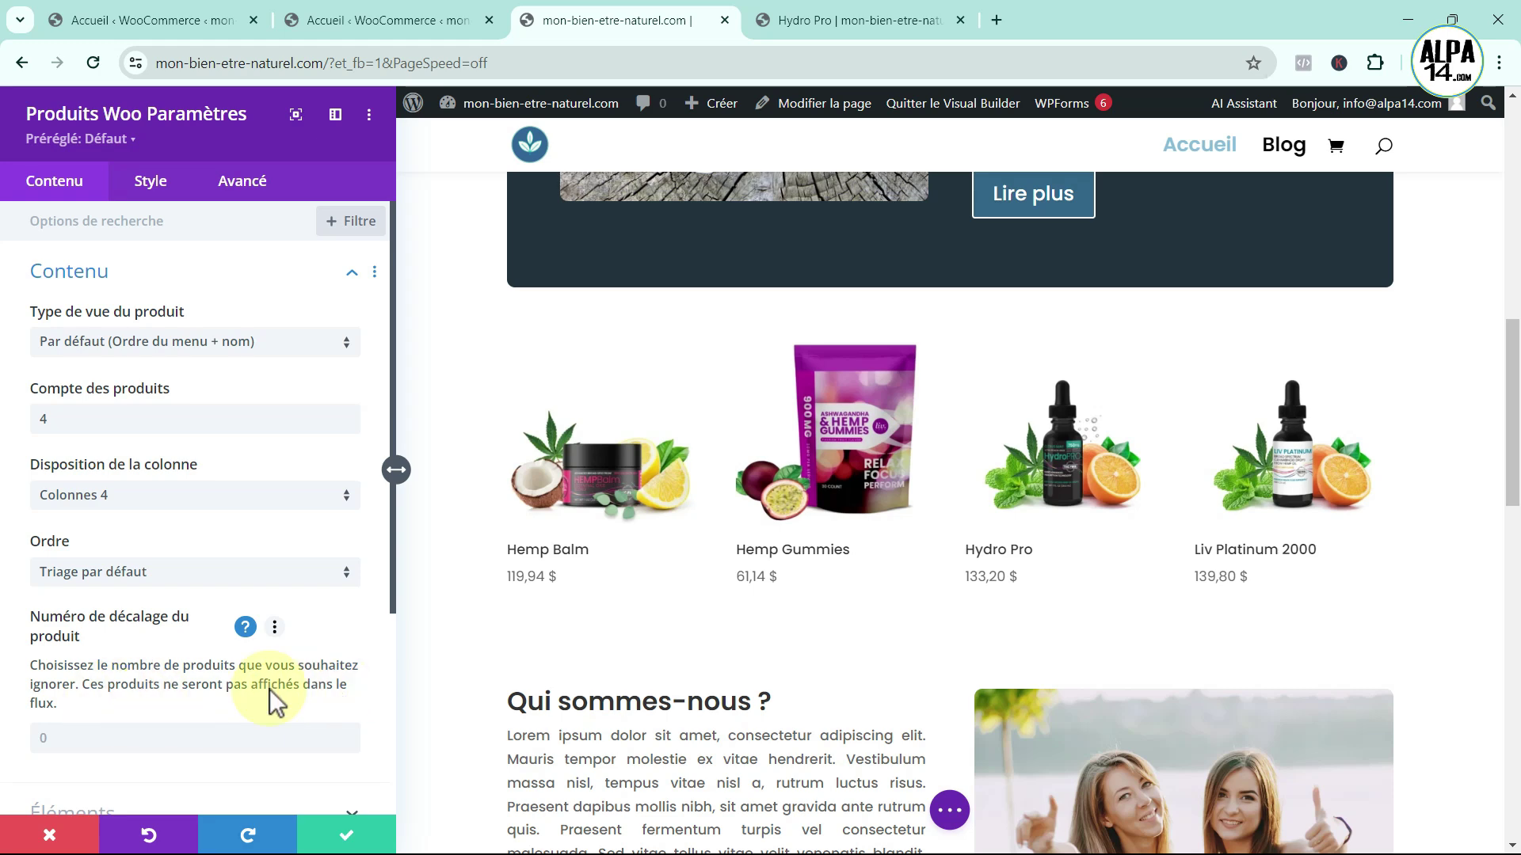
{"action": "left_click", "coordinate": [346, 637]}
{"action": "left_click_drag", "start_coordinate": [391, 594], "coordinate": [400, 642]}
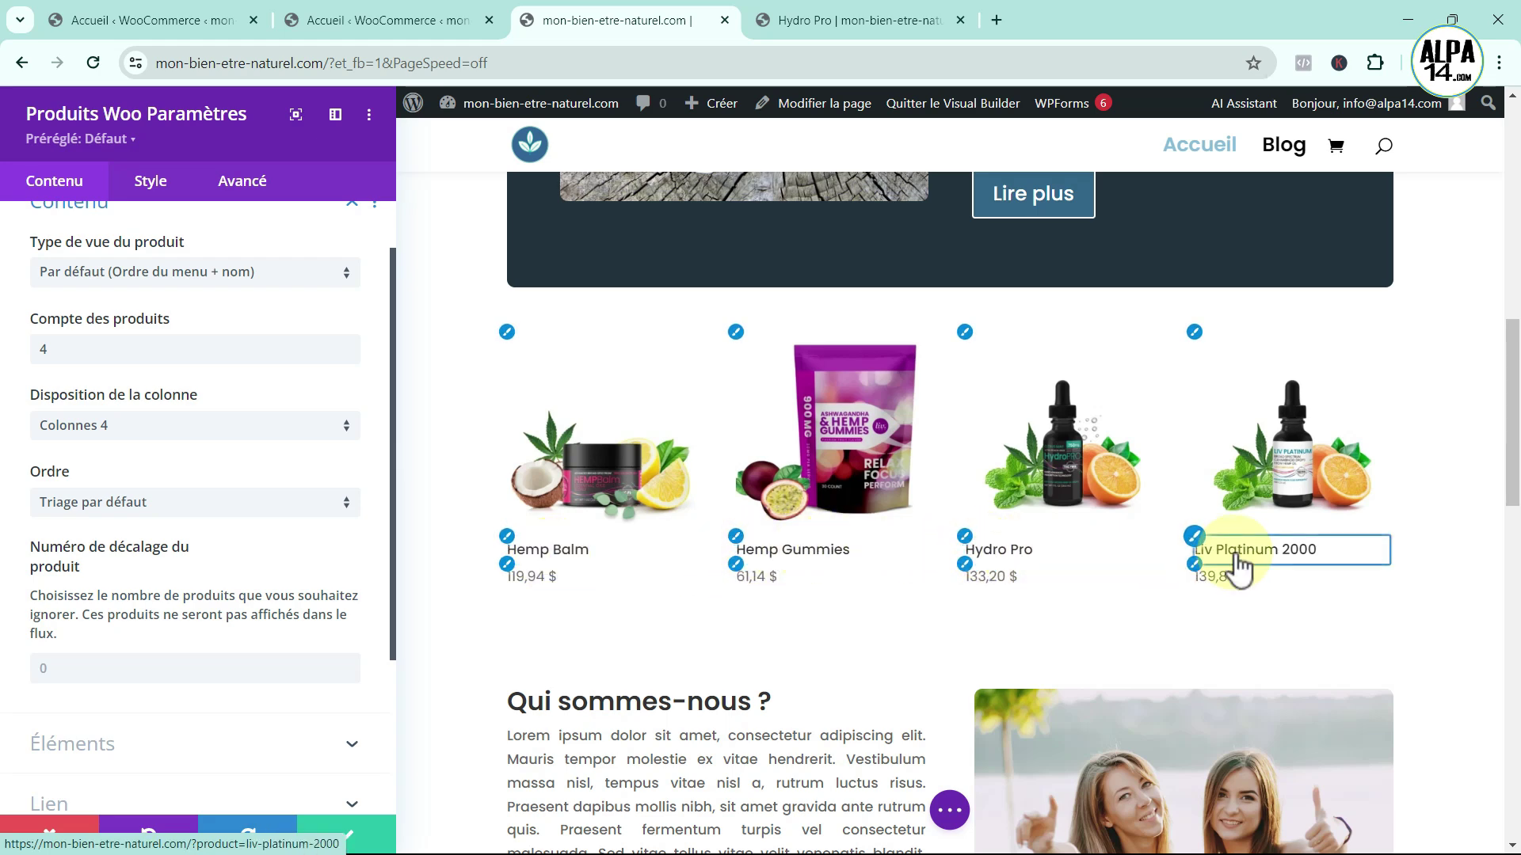
- Style the product titles with Semi Gras weight and an 18px text size
{"action": "left_click", "coordinate": [507, 537]}
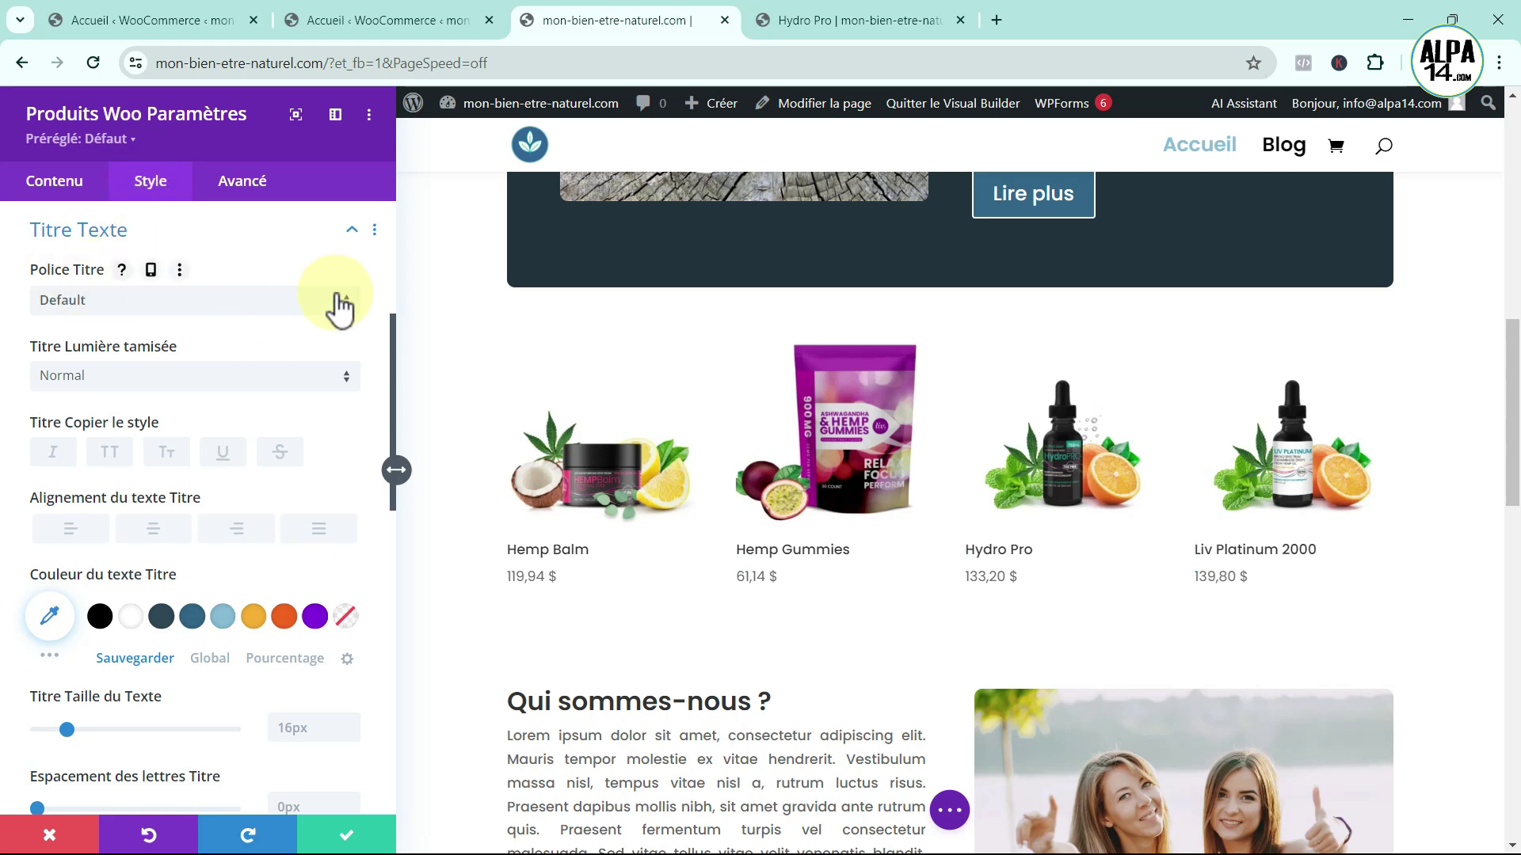
{"action": "left_click", "coordinate": [349, 388]}
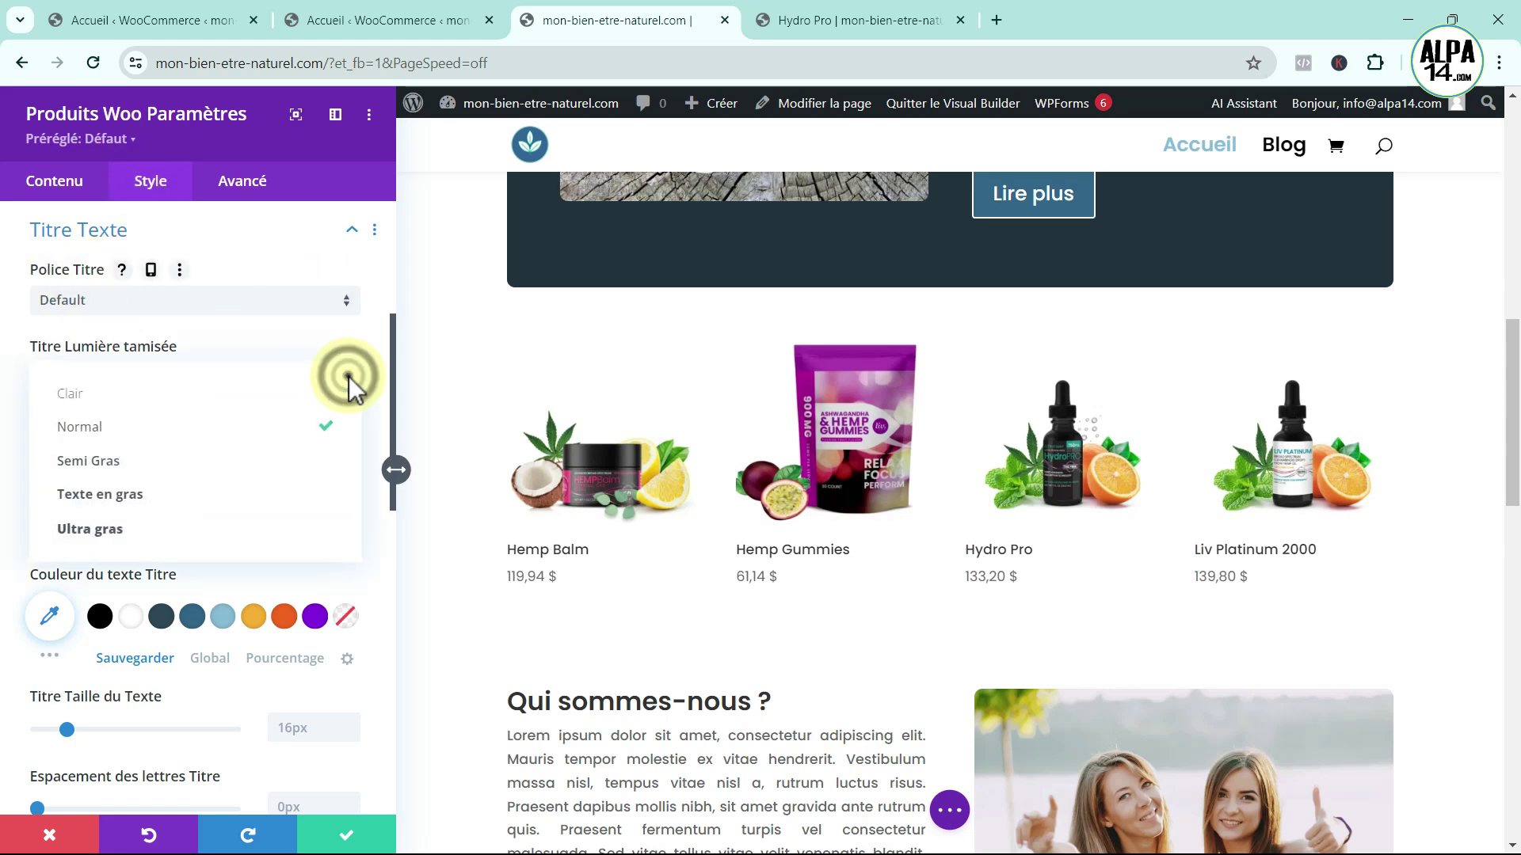
{"action": "left_click", "coordinate": [145, 467]}
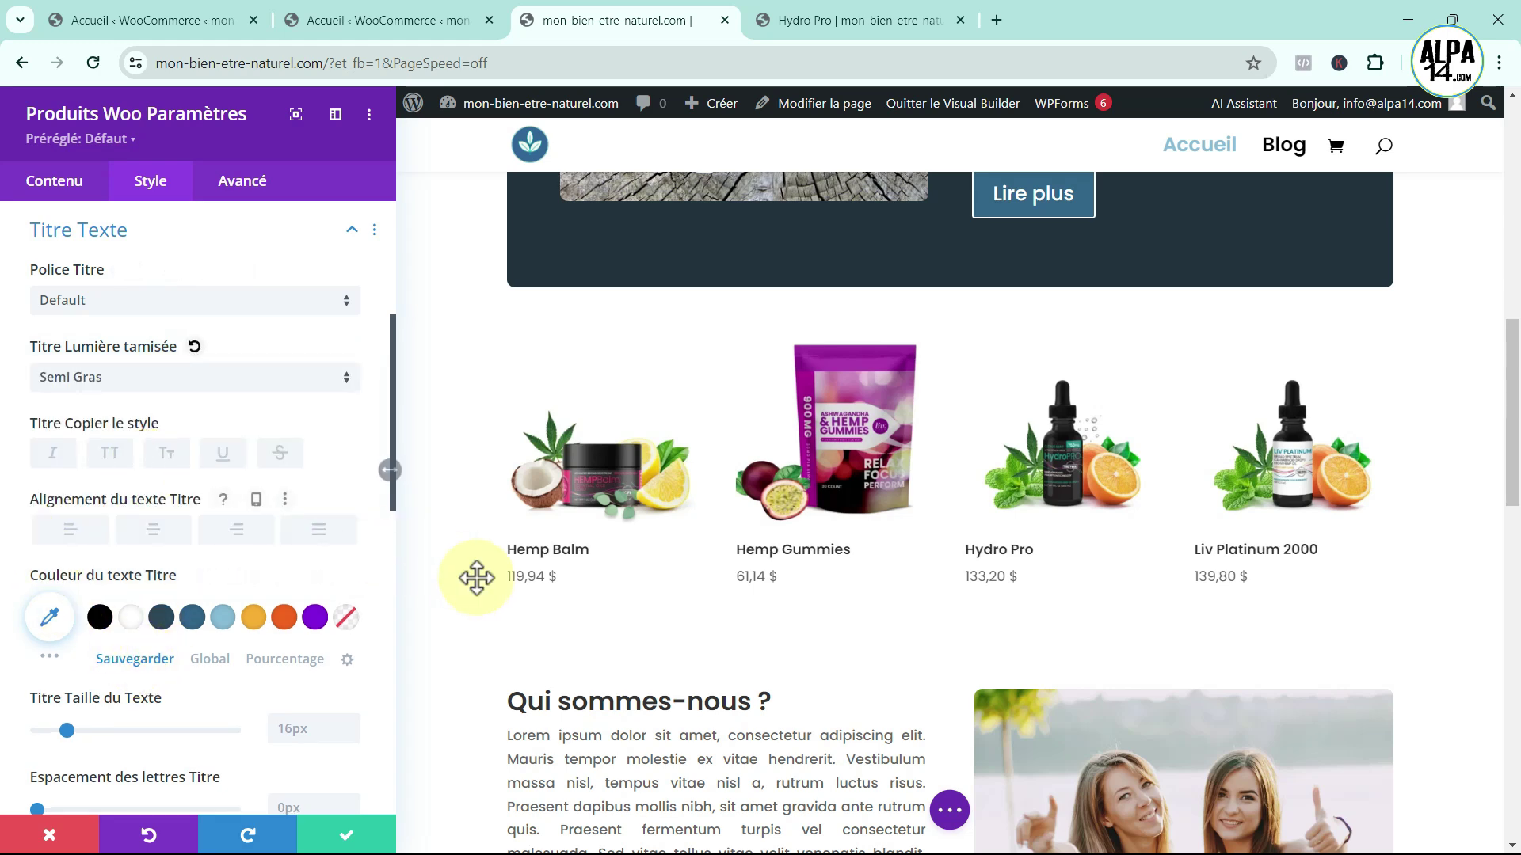
{"action": "scroll", "coordinate": [230, 606], "scroll_direction": "down", "scroll_amount": 1}
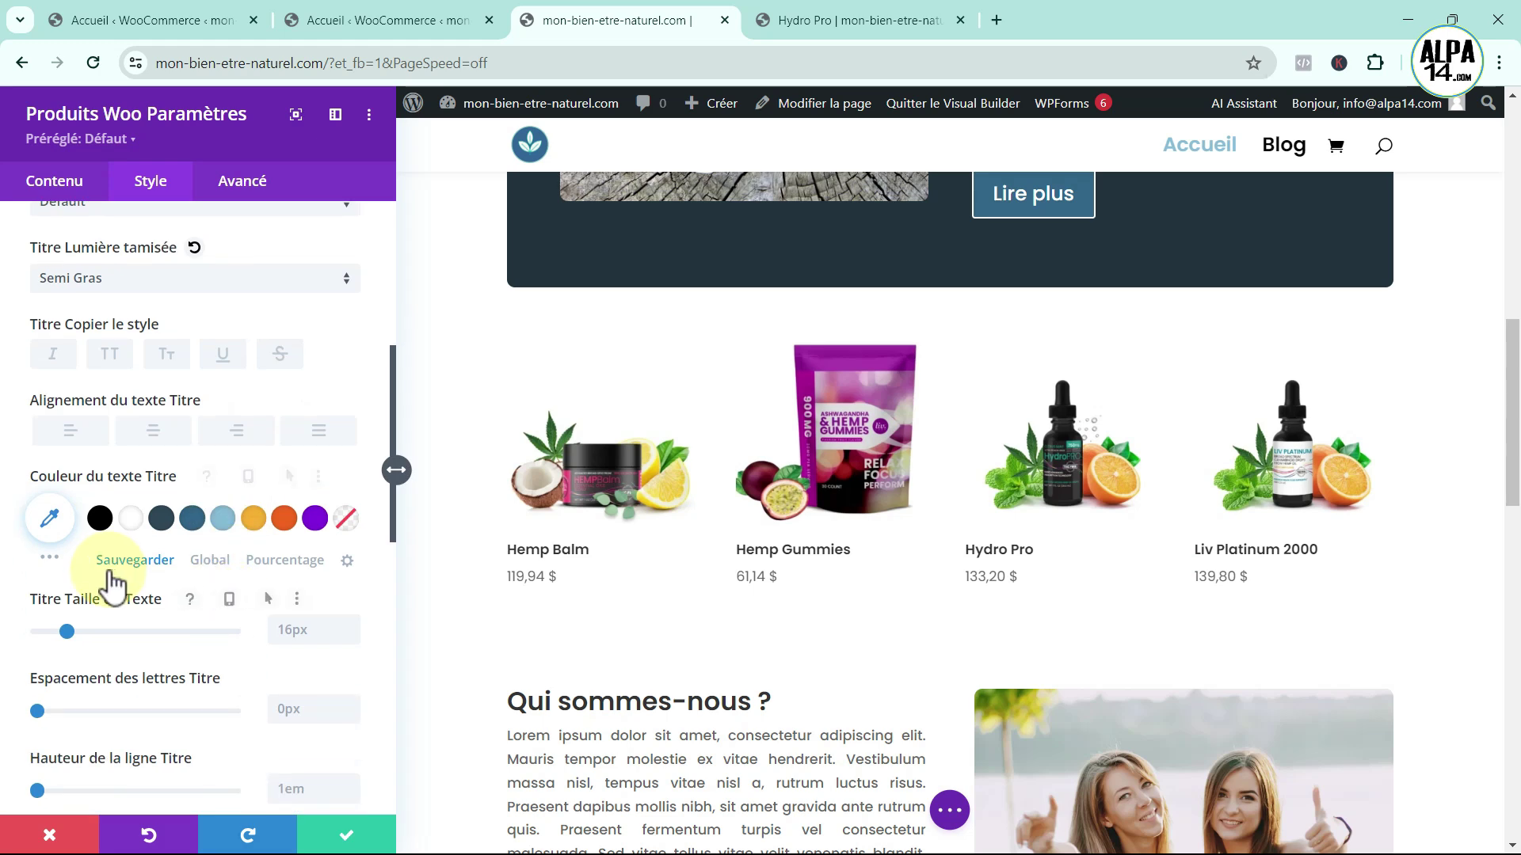
{"action": "left_click_drag", "start_coordinate": [69, 636], "coordinate": [74, 638]}
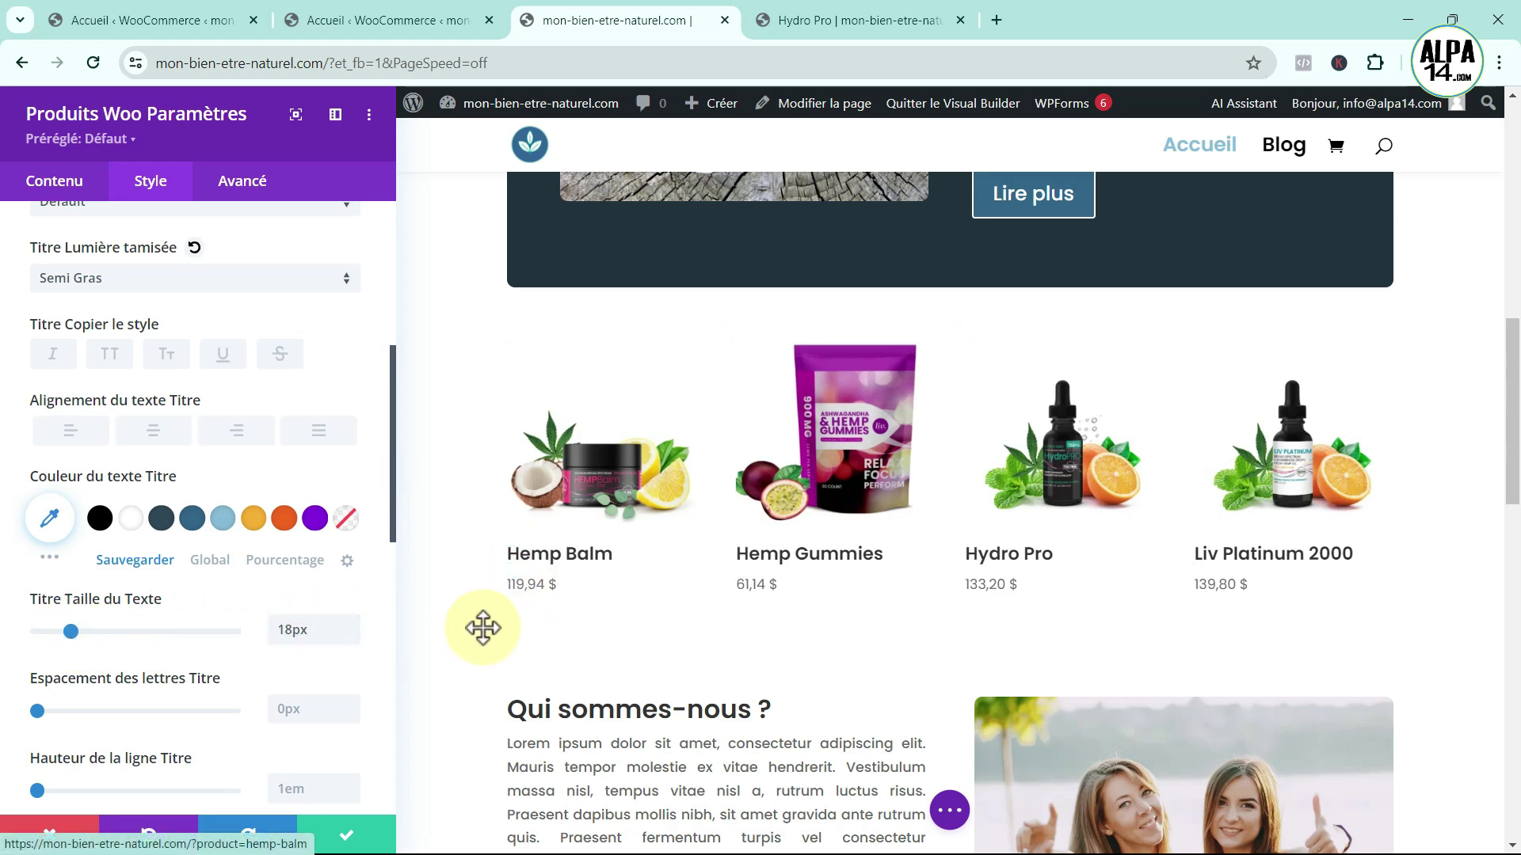
{"action": "scroll", "coordinate": [309, 614], "scroll_direction": "down", "scroll_amount": 2}
{"action": "scroll", "coordinate": [312, 622], "scroll_direction": "down", "scroll_amount": 3}
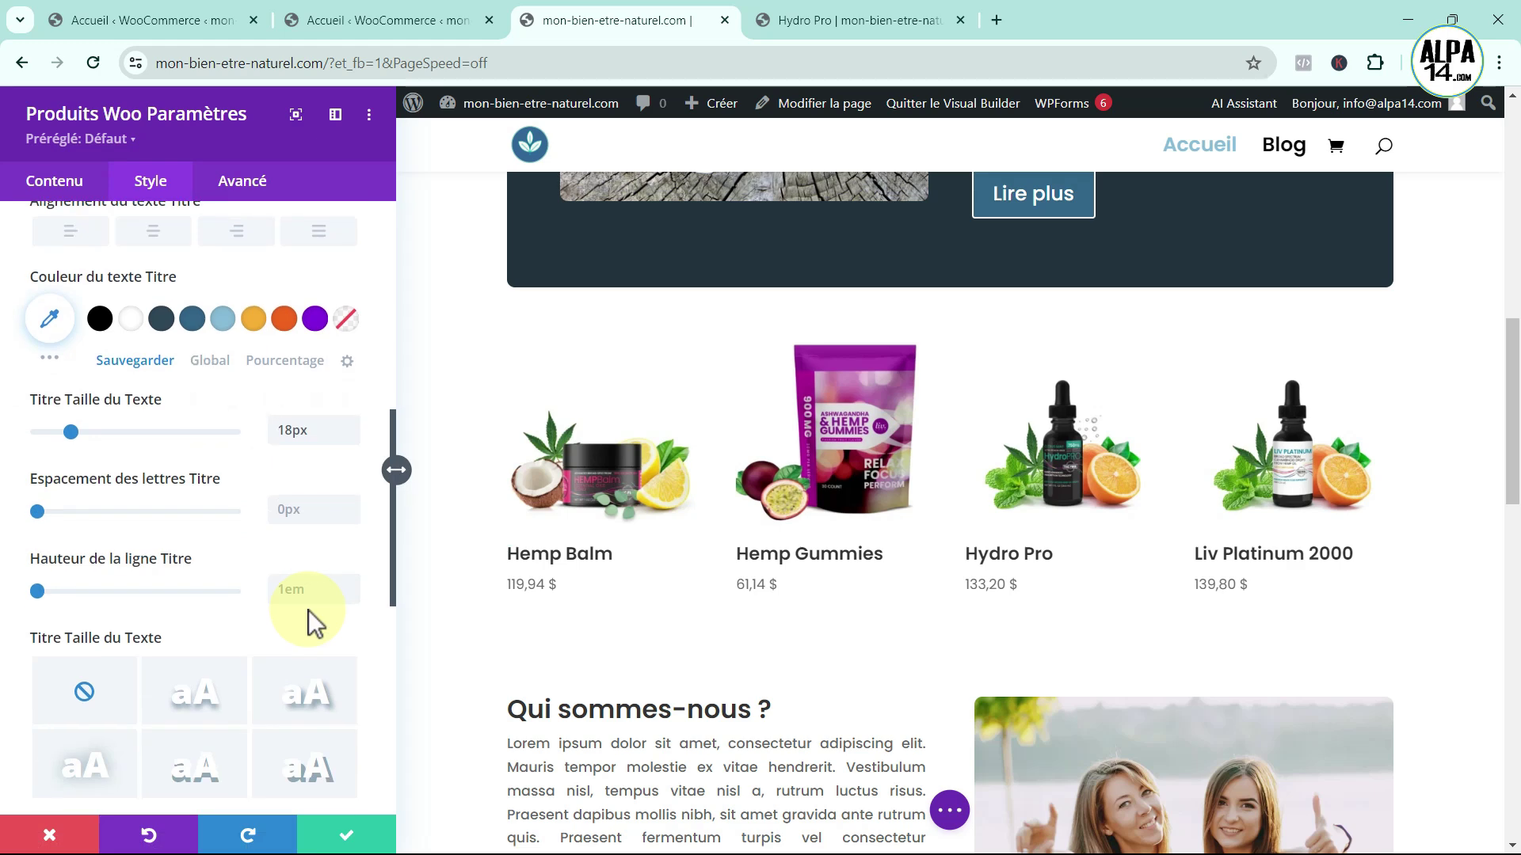
{"action": "scroll", "coordinate": [308, 610], "scroll_direction": "down", "scroll_amount": 2}
{"action": "scroll", "coordinate": [308, 610], "scroll_direction": "up", "scroll_amount": 4}
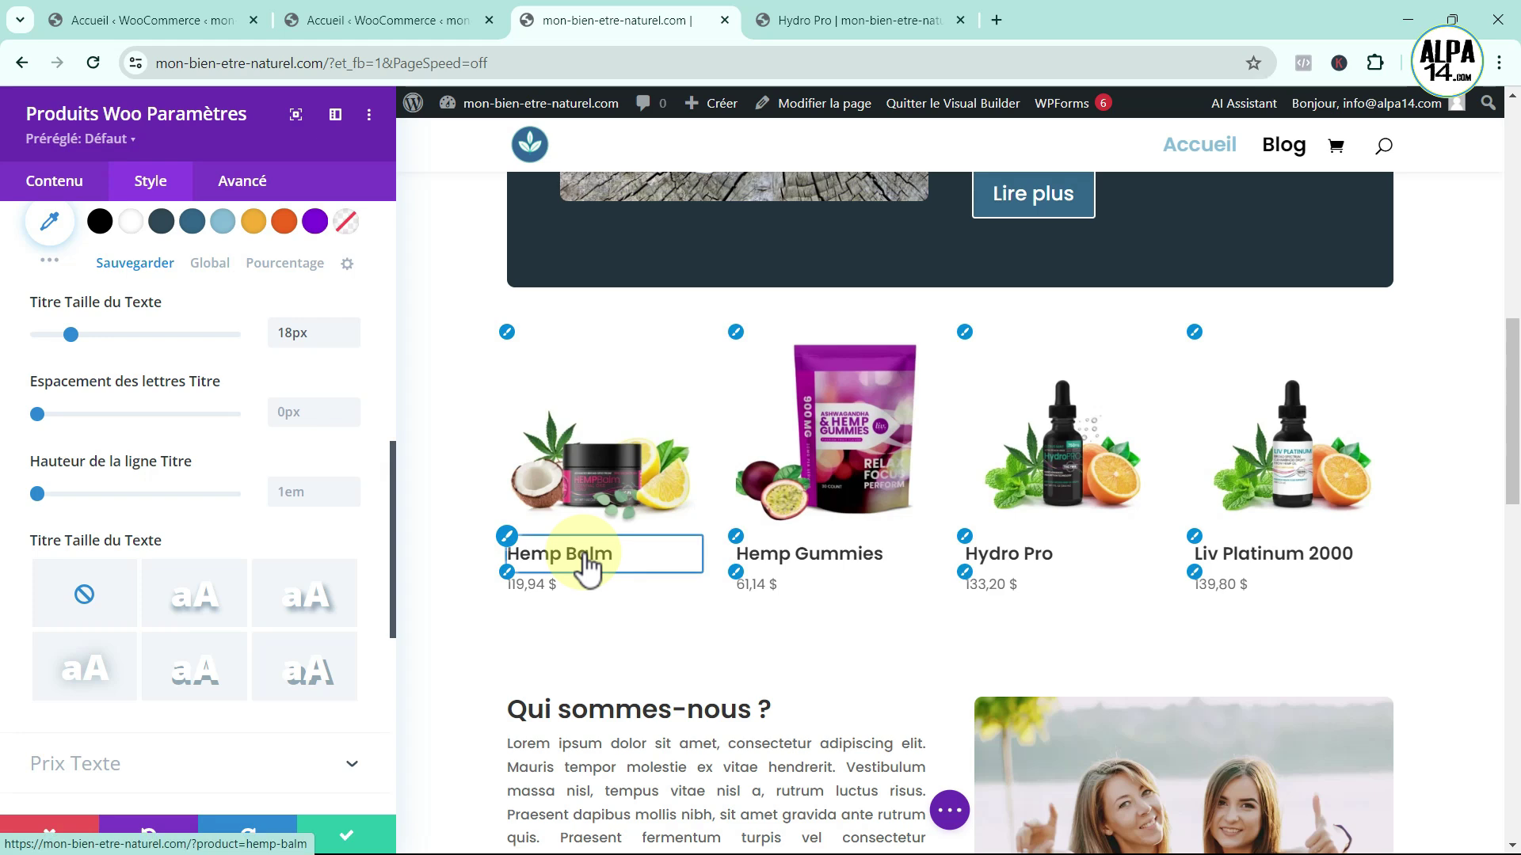
- Set the product price text to the dark orange palette colour at 15px
{"action": "left_click", "coordinate": [511, 584]}
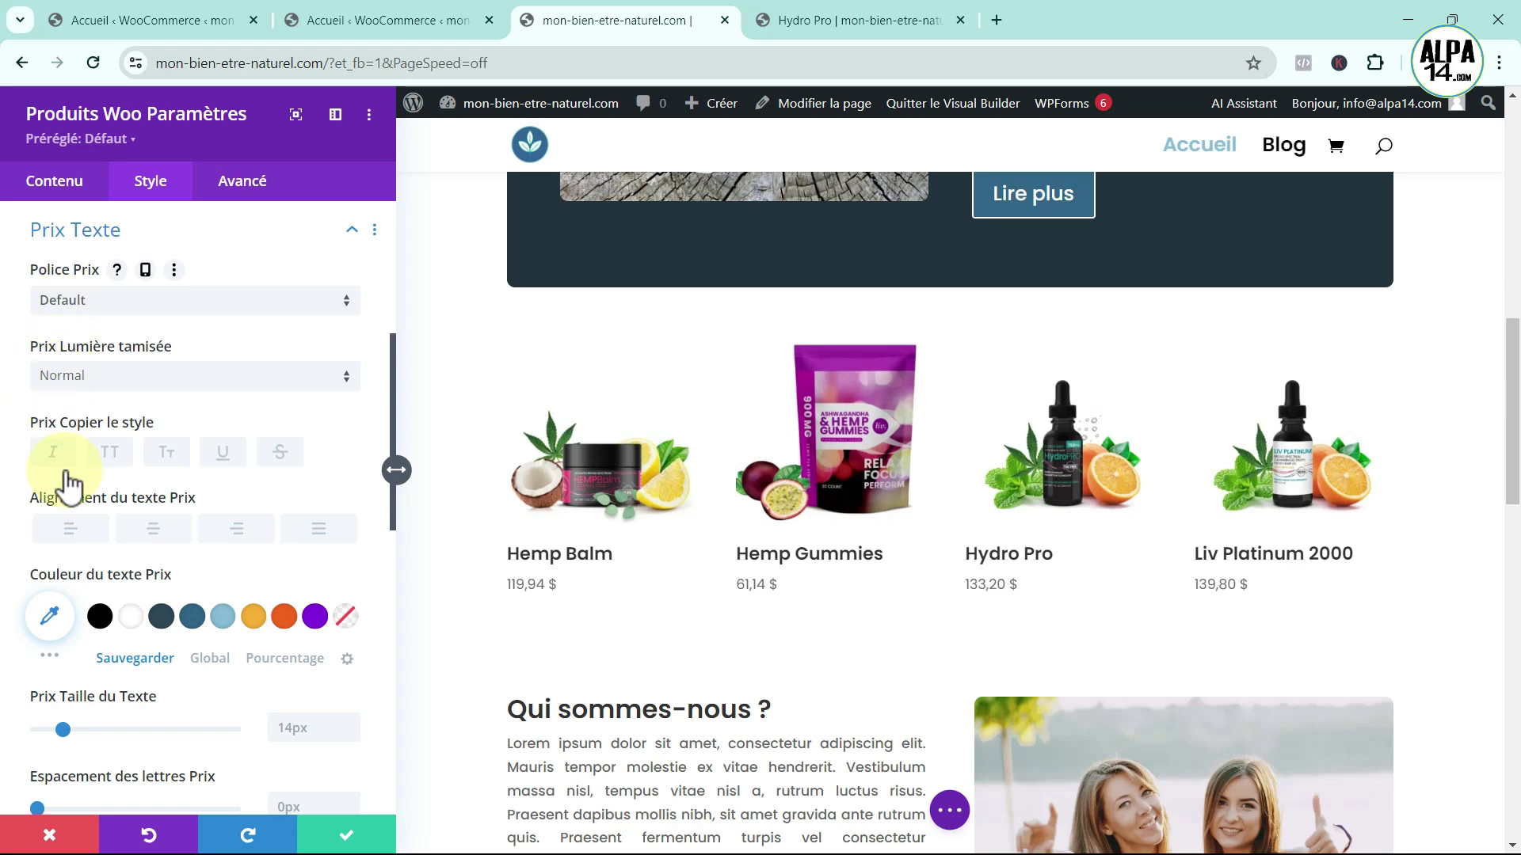
{"action": "left_click", "coordinate": [284, 617]}
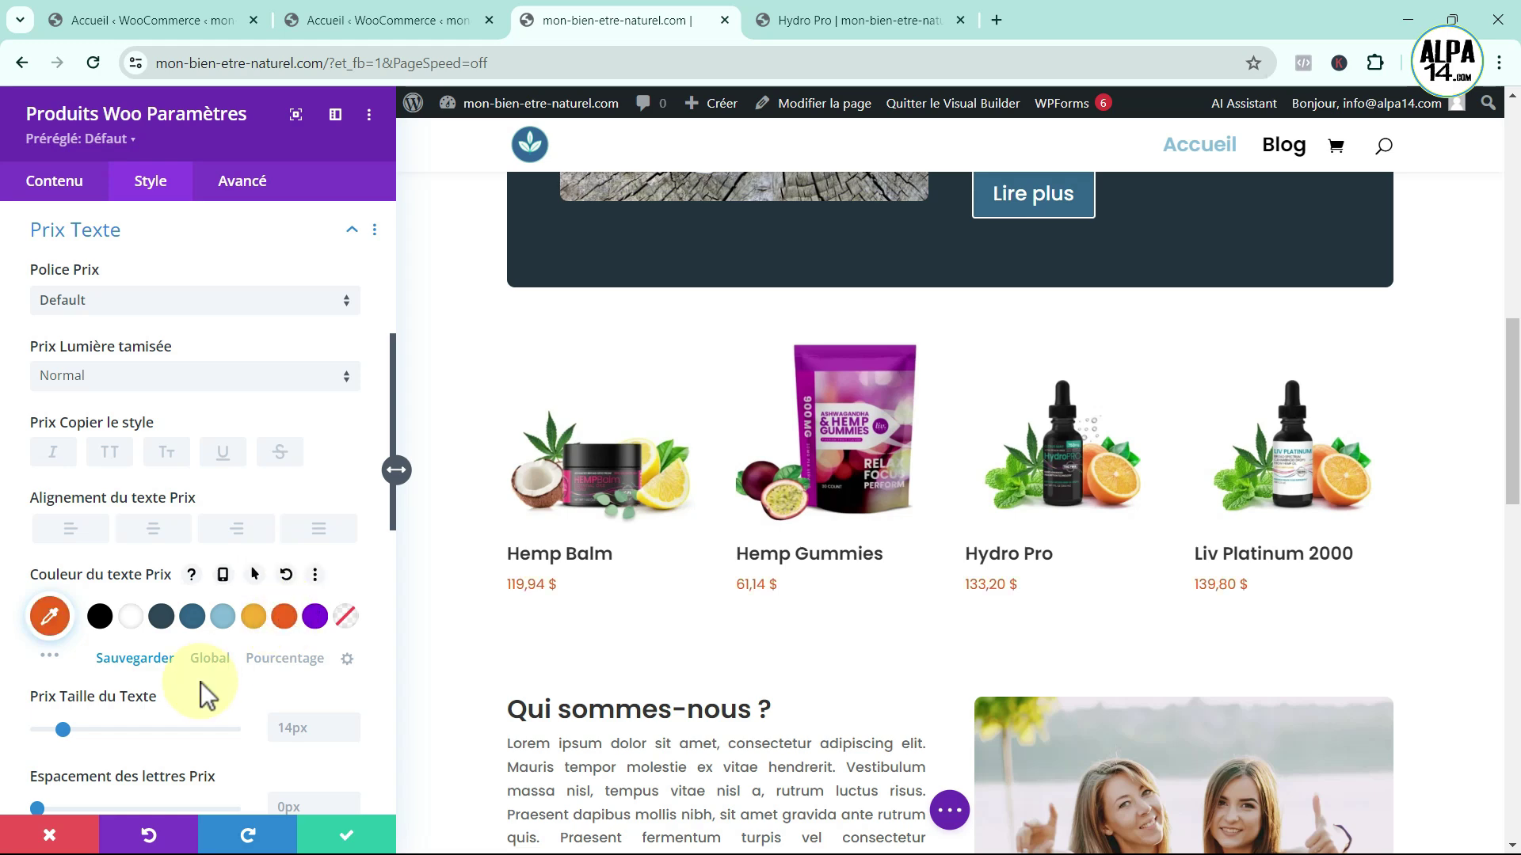
{"action": "left_click", "coordinate": [350, 724]}
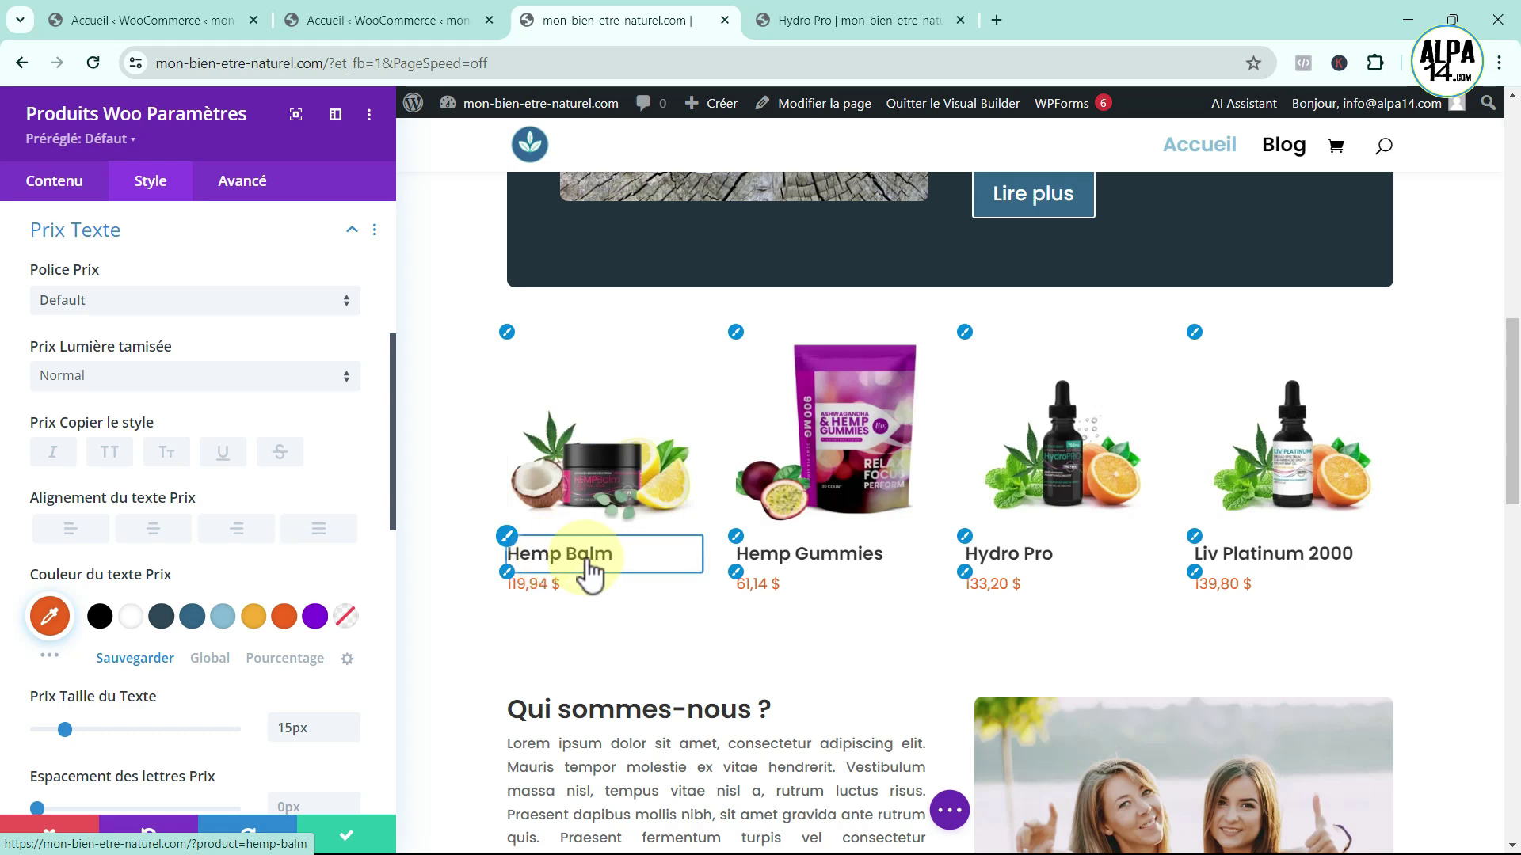
- Centre the product titles and the product prices in the Produits Woo module
{"action": "left_click", "coordinate": [506, 539]}
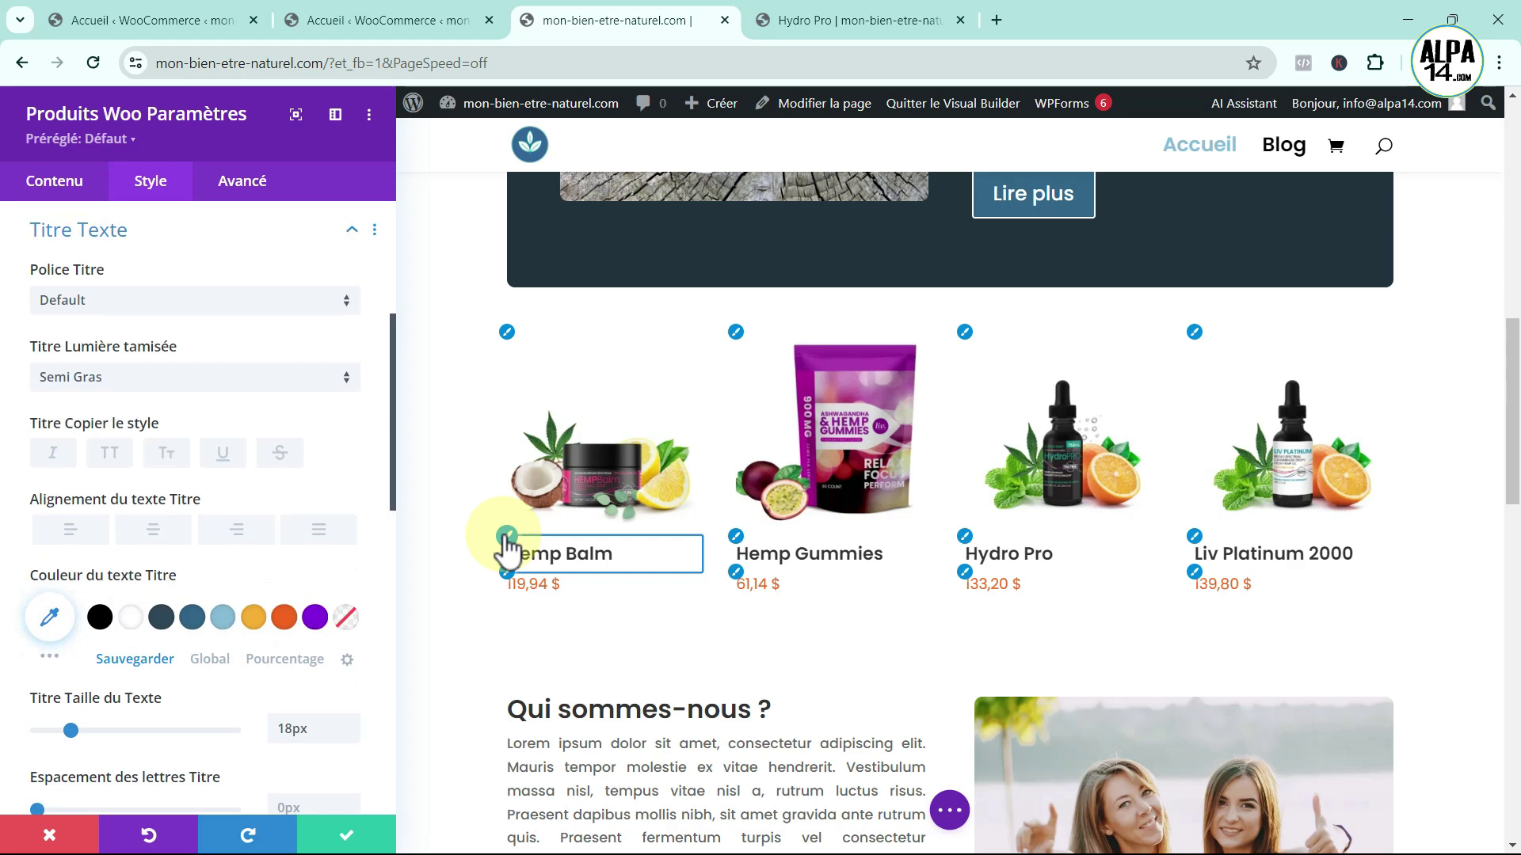
{"action": "left_click", "coordinate": [153, 529]}
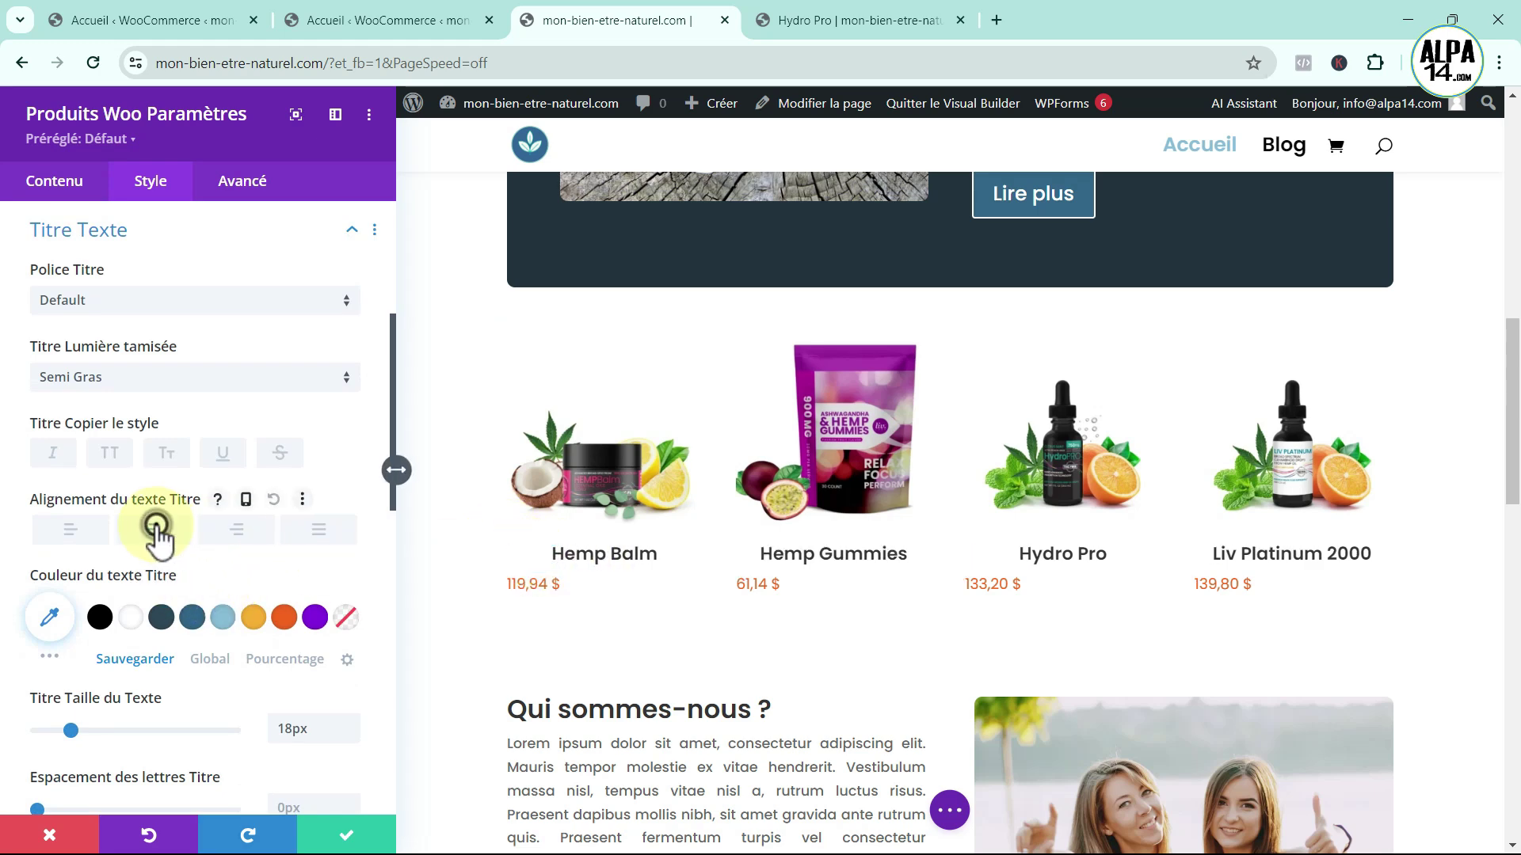
{"action": "left_click", "coordinate": [505, 572]}
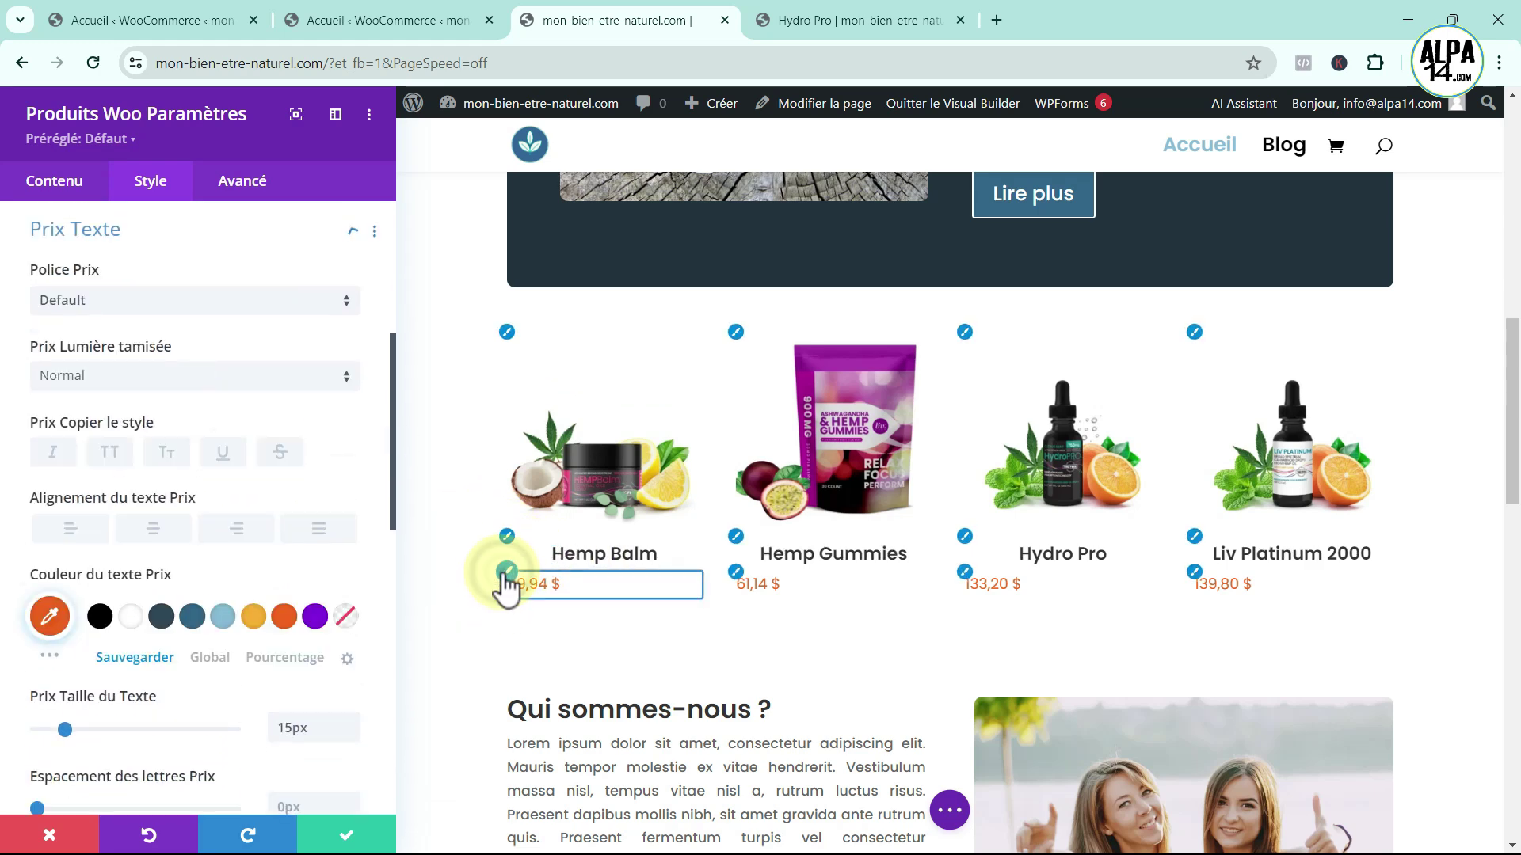
{"action": "left_click", "coordinate": [153, 529]}
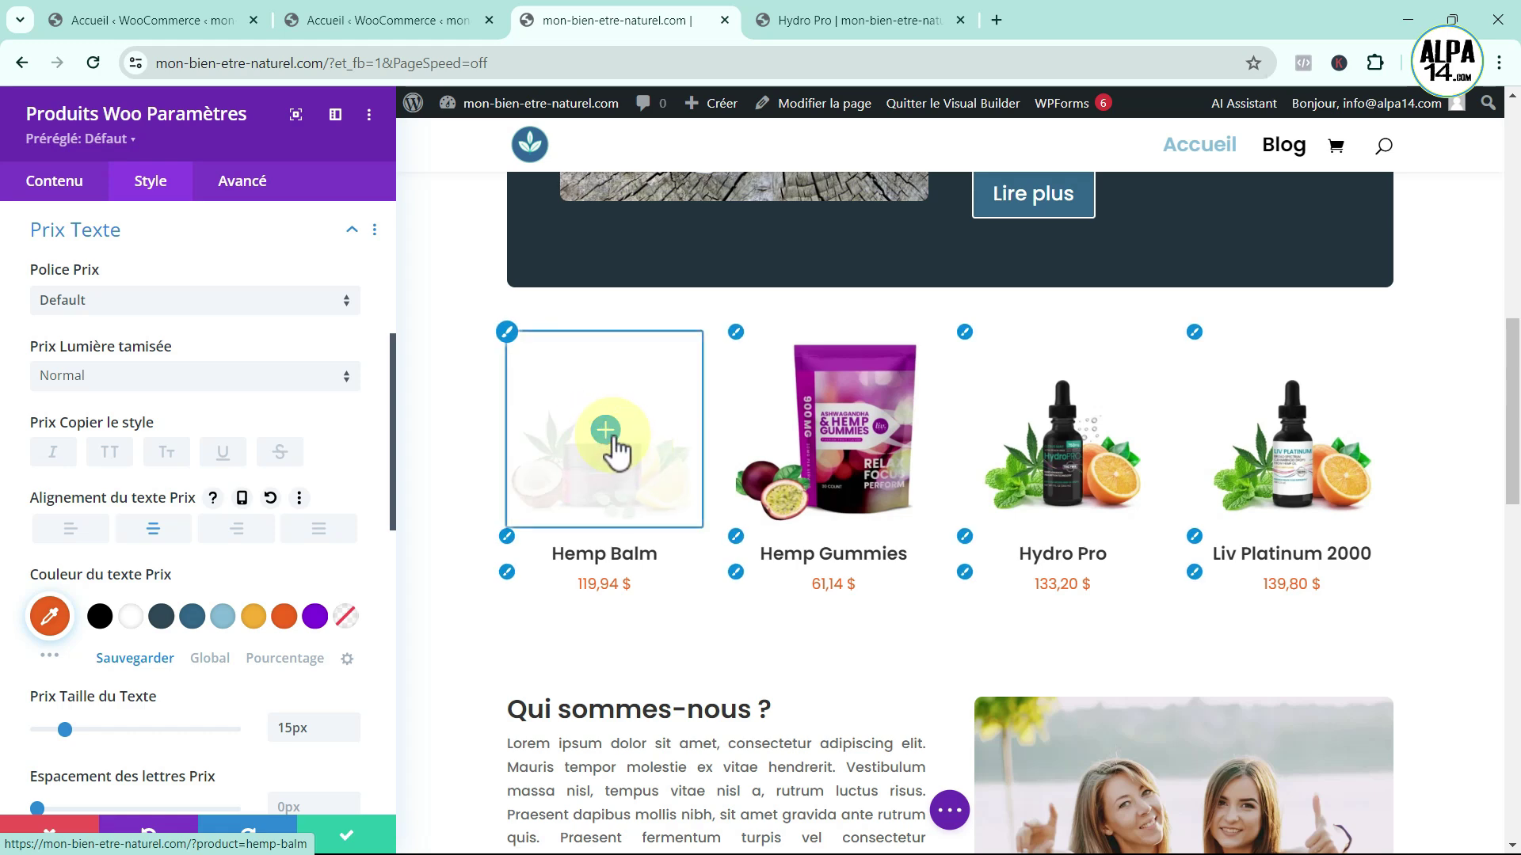
- Set the product image overlay's background colour to the light green from the extended palette
{"action": "left_click", "coordinate": [507, 333]}
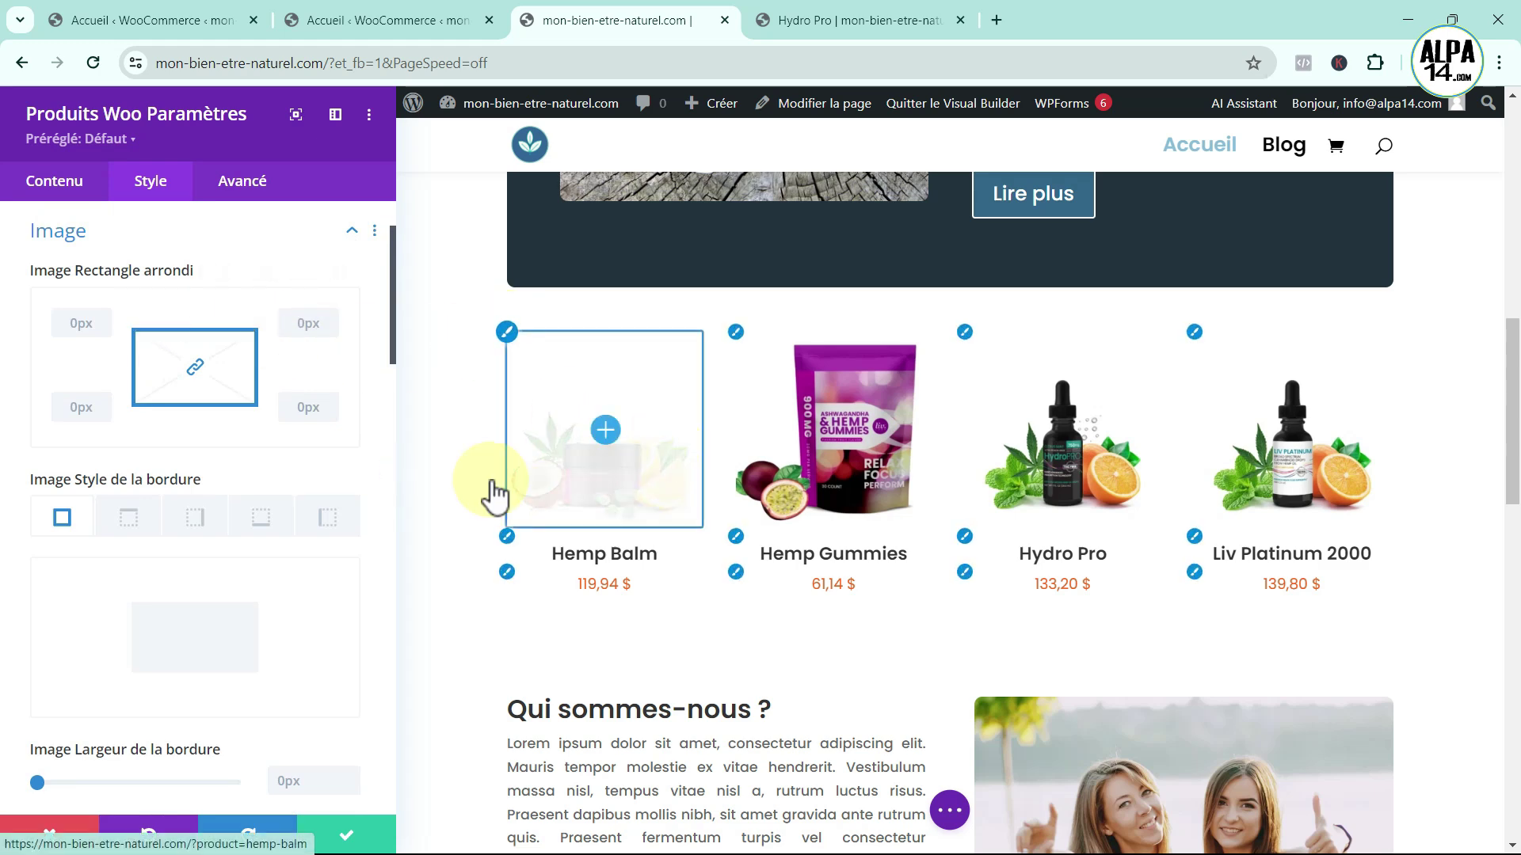
{"action": "scroll", "coordinate": [299, 570], "scroll_direction": "down", "scroll_amount": 3}
{"action": "scroll", "coordinate": [296, 568], "scroll_direction": "down", "scroll_amount": 3}
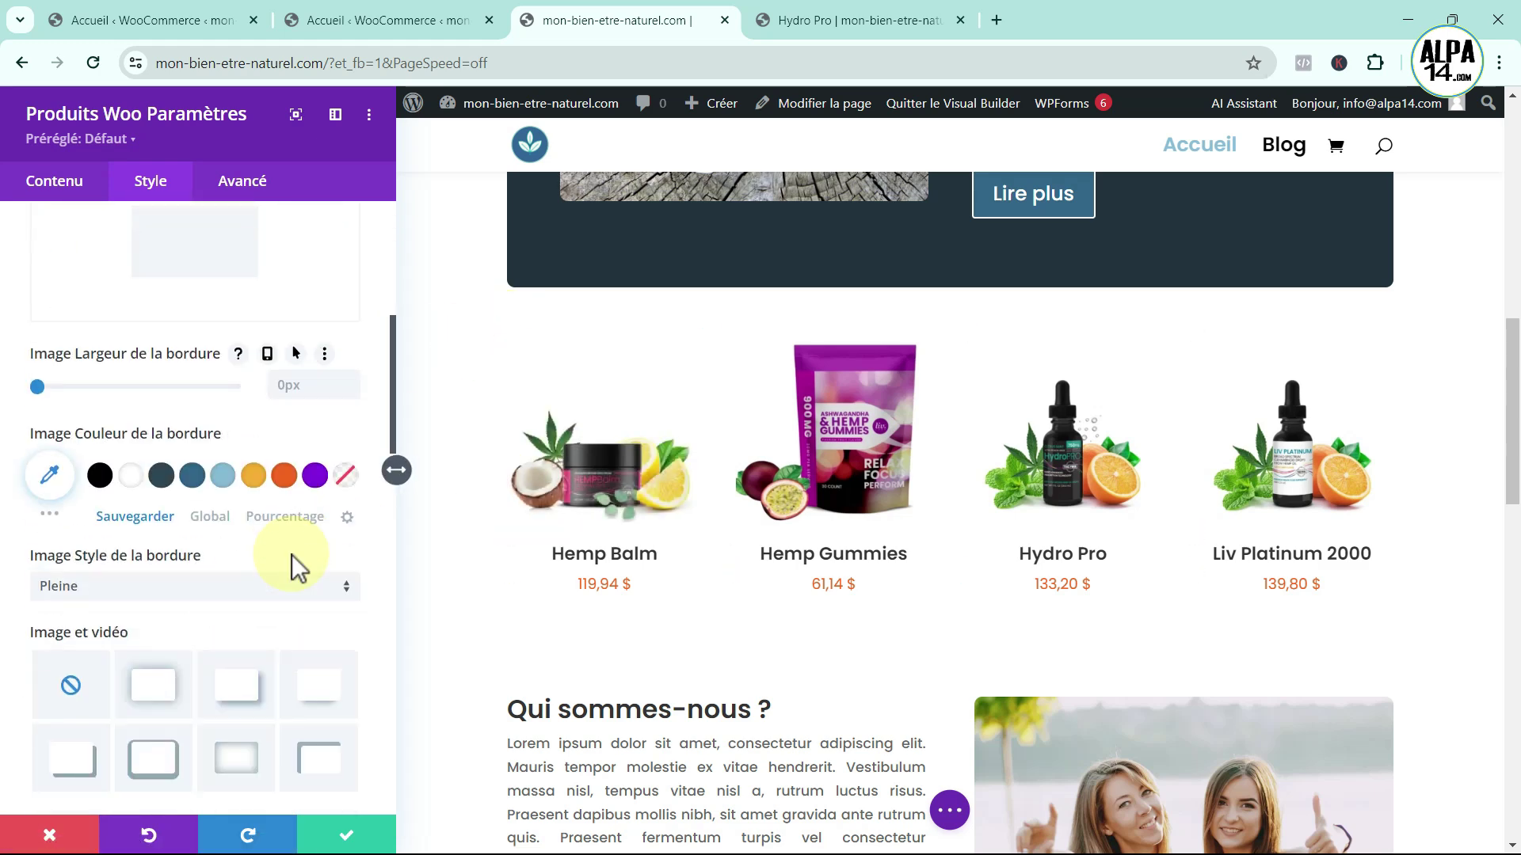
{"action": "scroll", "coordinate": [292, 554], "scroll_direction": "up", "scroll_amount": 6}
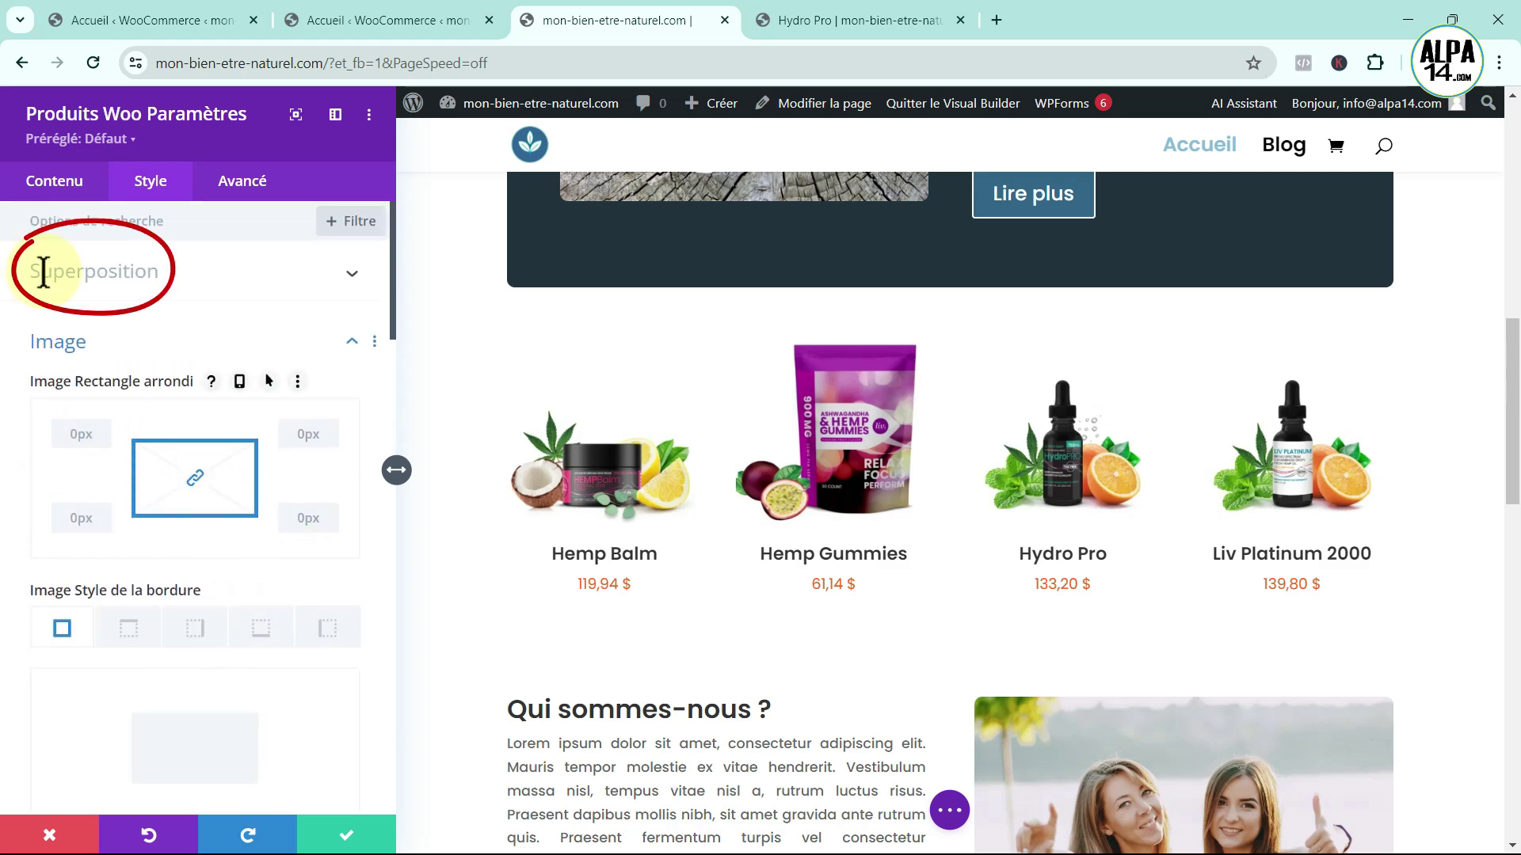
{"action": "left_click", "coordinate": [354, 270]}
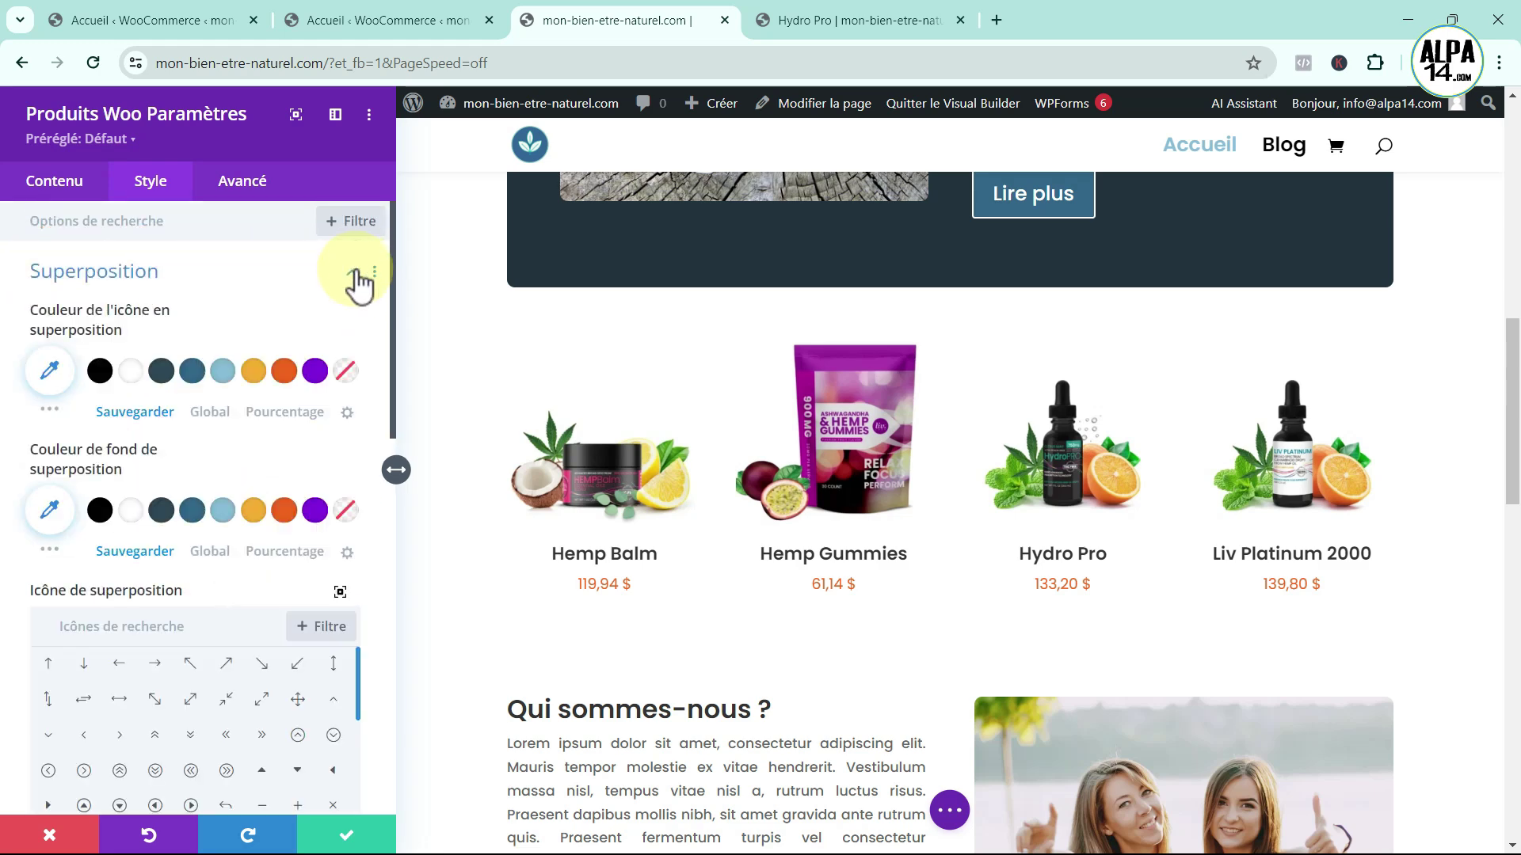
{"action": "mouse_move", "coordinate": [618, 440]}
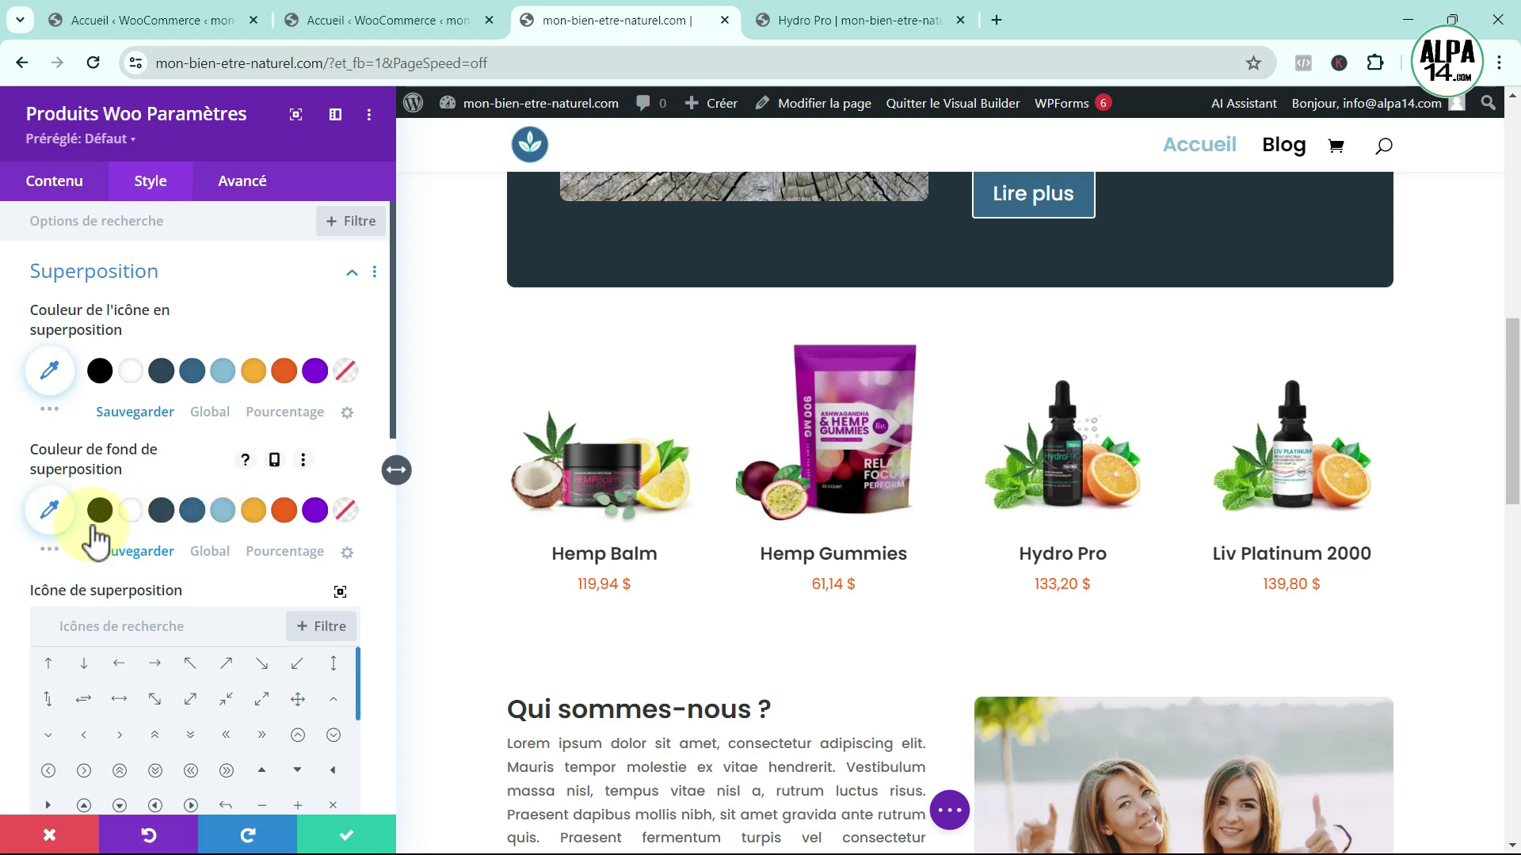
{"action": "left_click", "coordinate": [49, 549]}
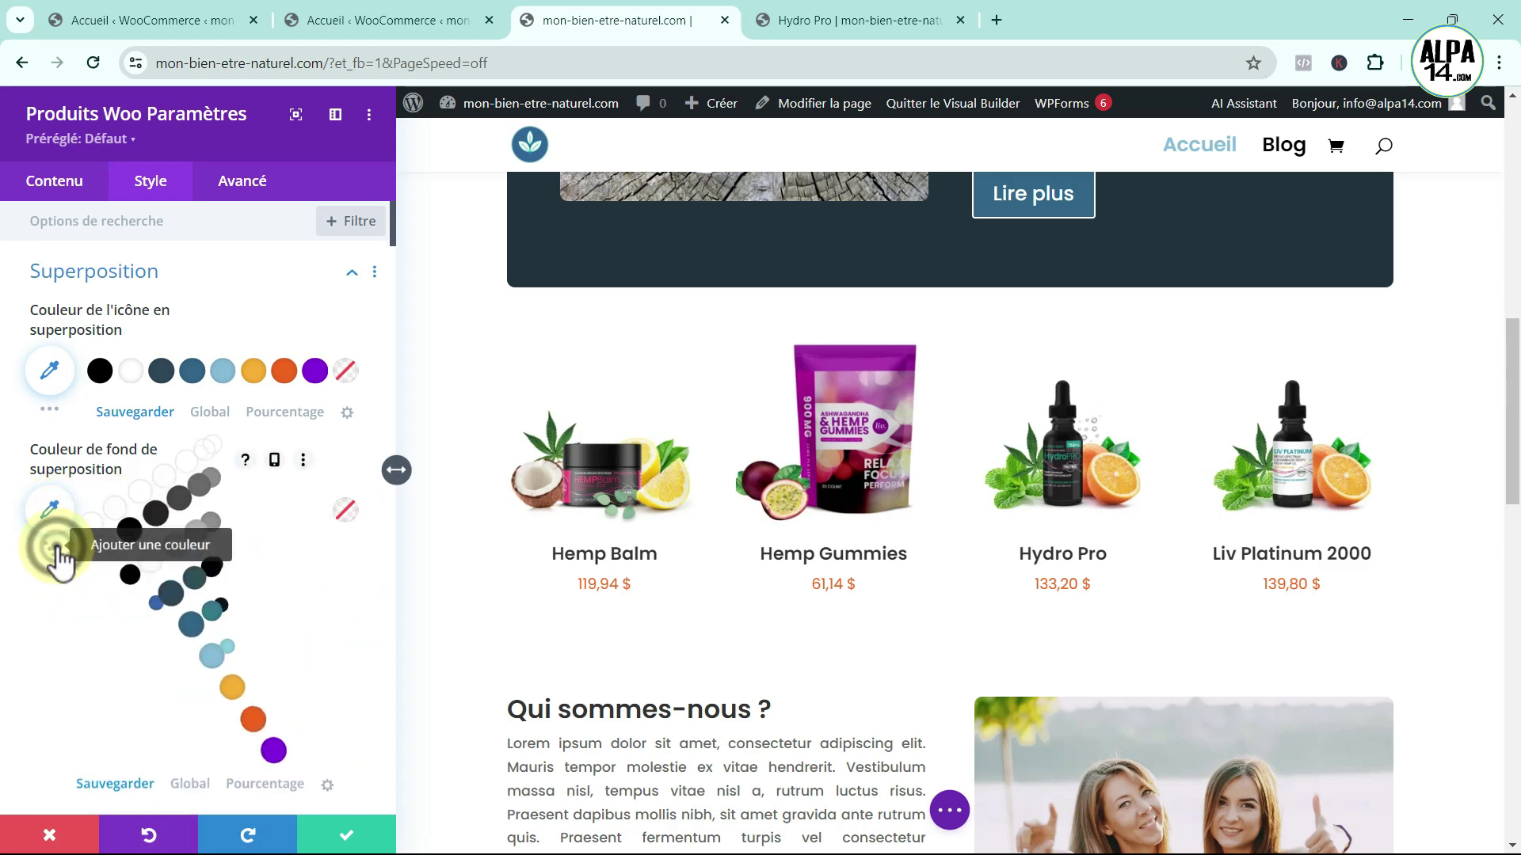
{"action": "scroll", "coordinate": [57, 549], "scroll_direction": "down", "scroll_amount": 1}
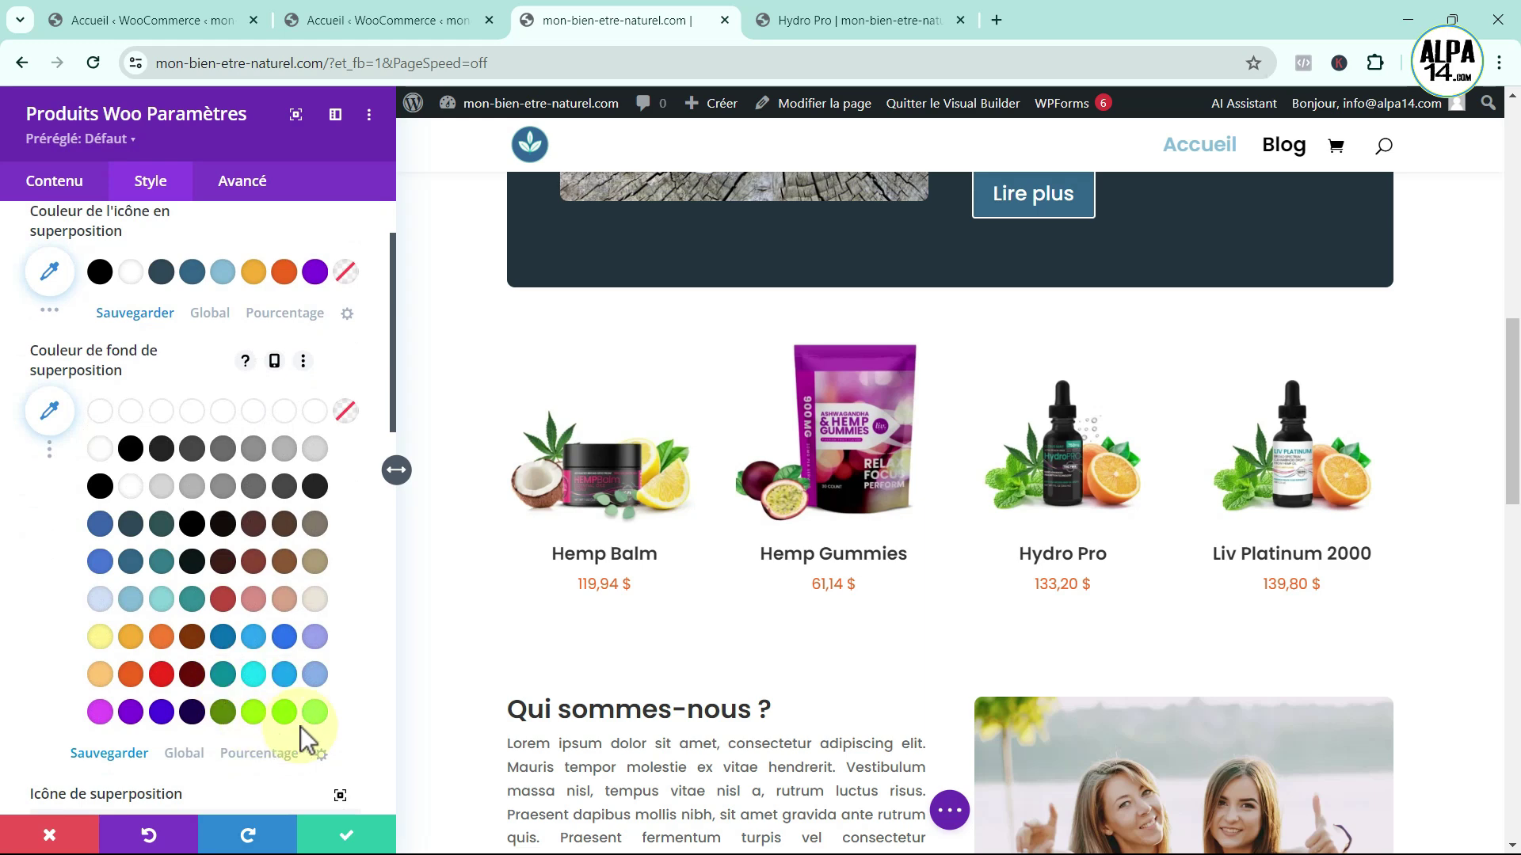
{"action": "left_click", "coordinate": [317, 716]}
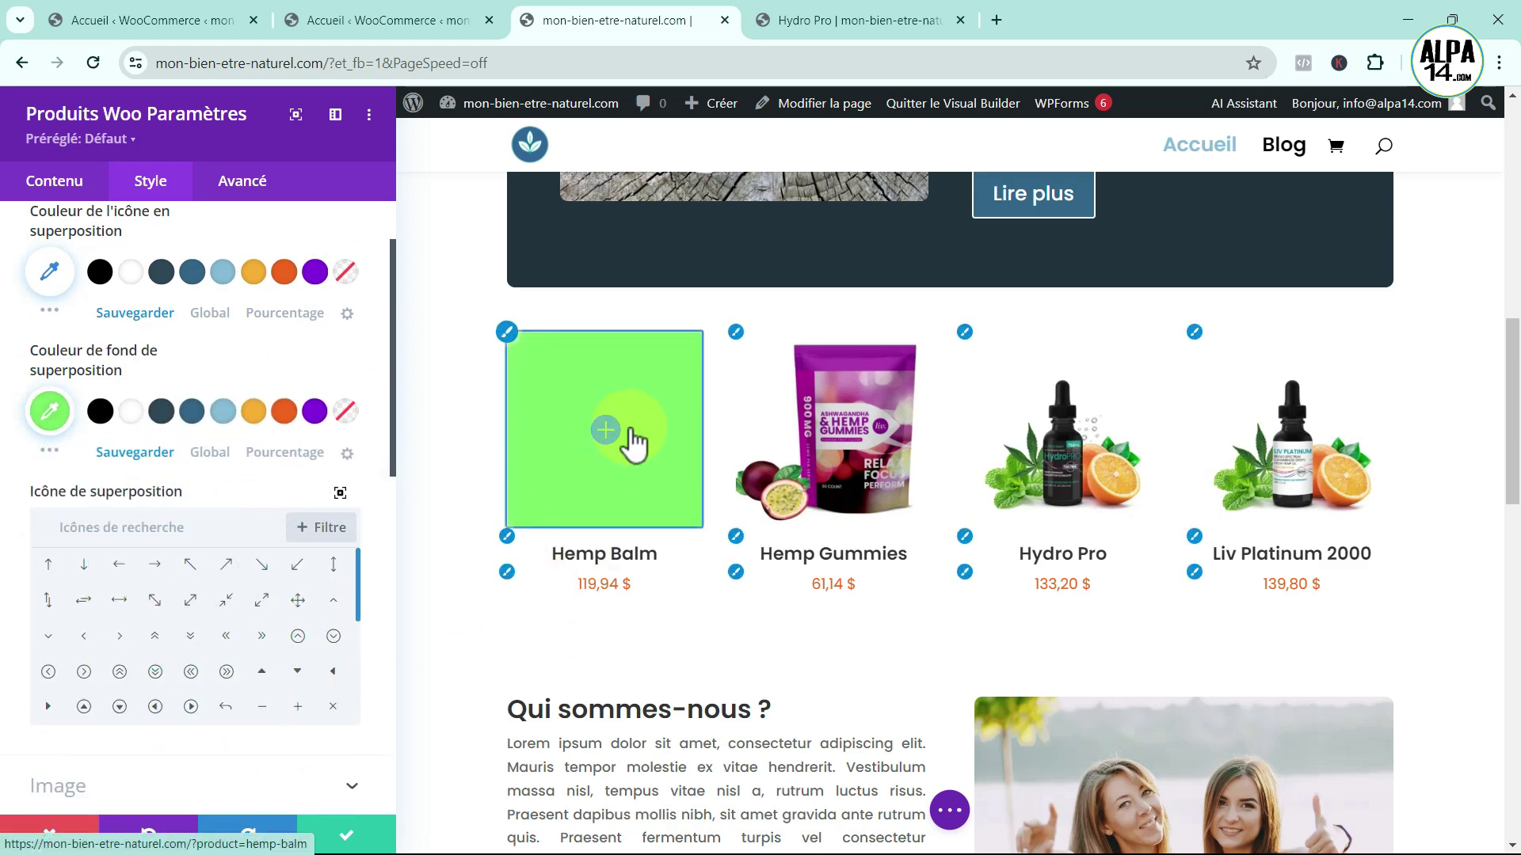
- Make the overlay background colour semi-transparent, at rgba(124,238,99,0.22)
{"action": "left_click", "coordinate": [49, 411]}
{"action": "left_click", "coordinate": [339, 426]}
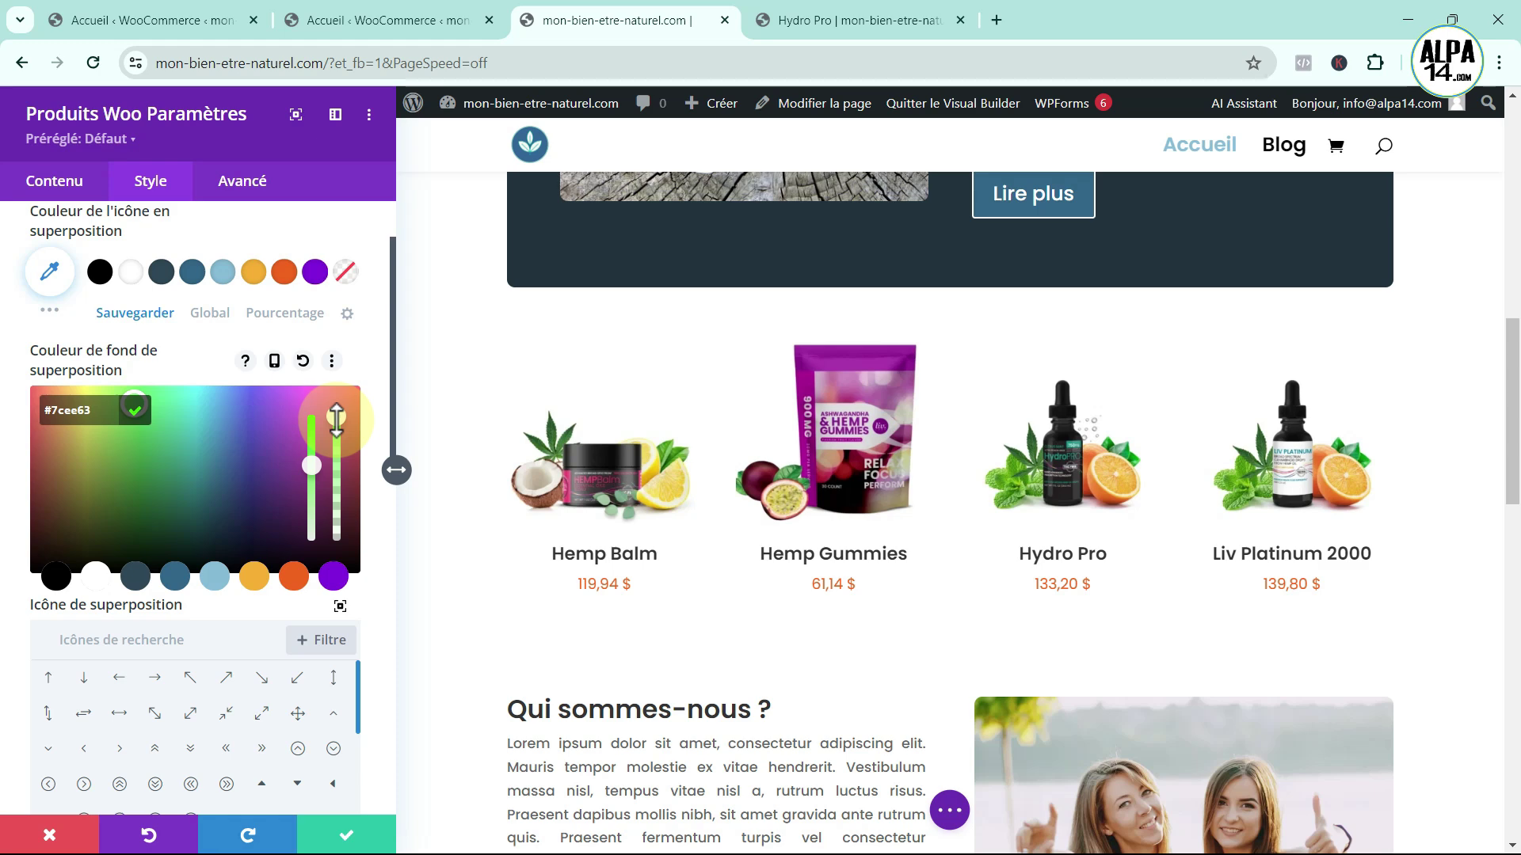
{"action": "left_click_drag", "start_coordinate": [335, 417], "coordinate": [338, 499]}
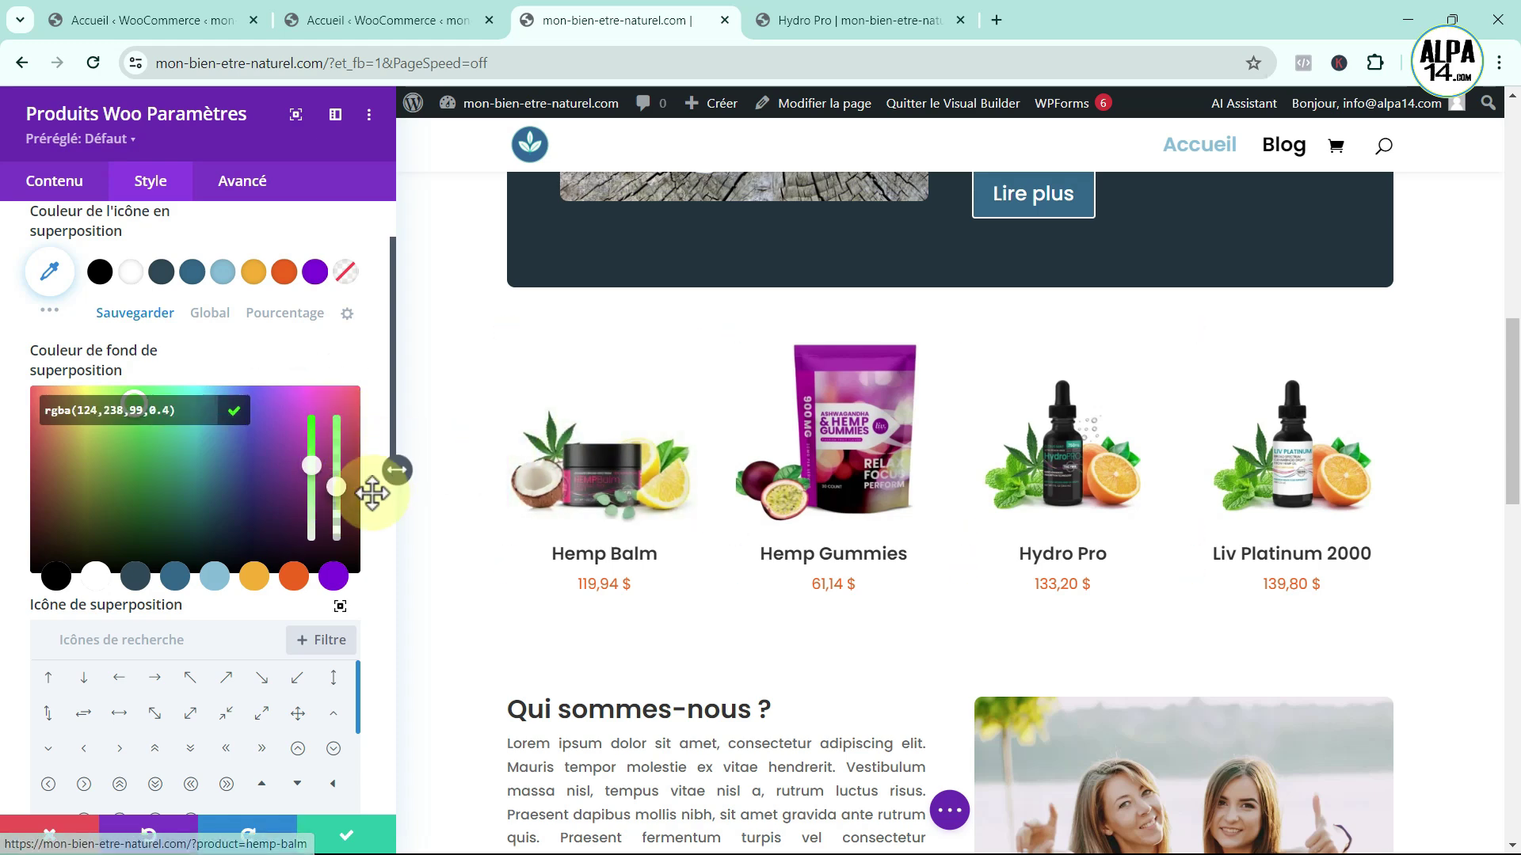
{"action": "left_click_drag", "start_coordinate": [337, 487], "coordinate": [343, 532]}
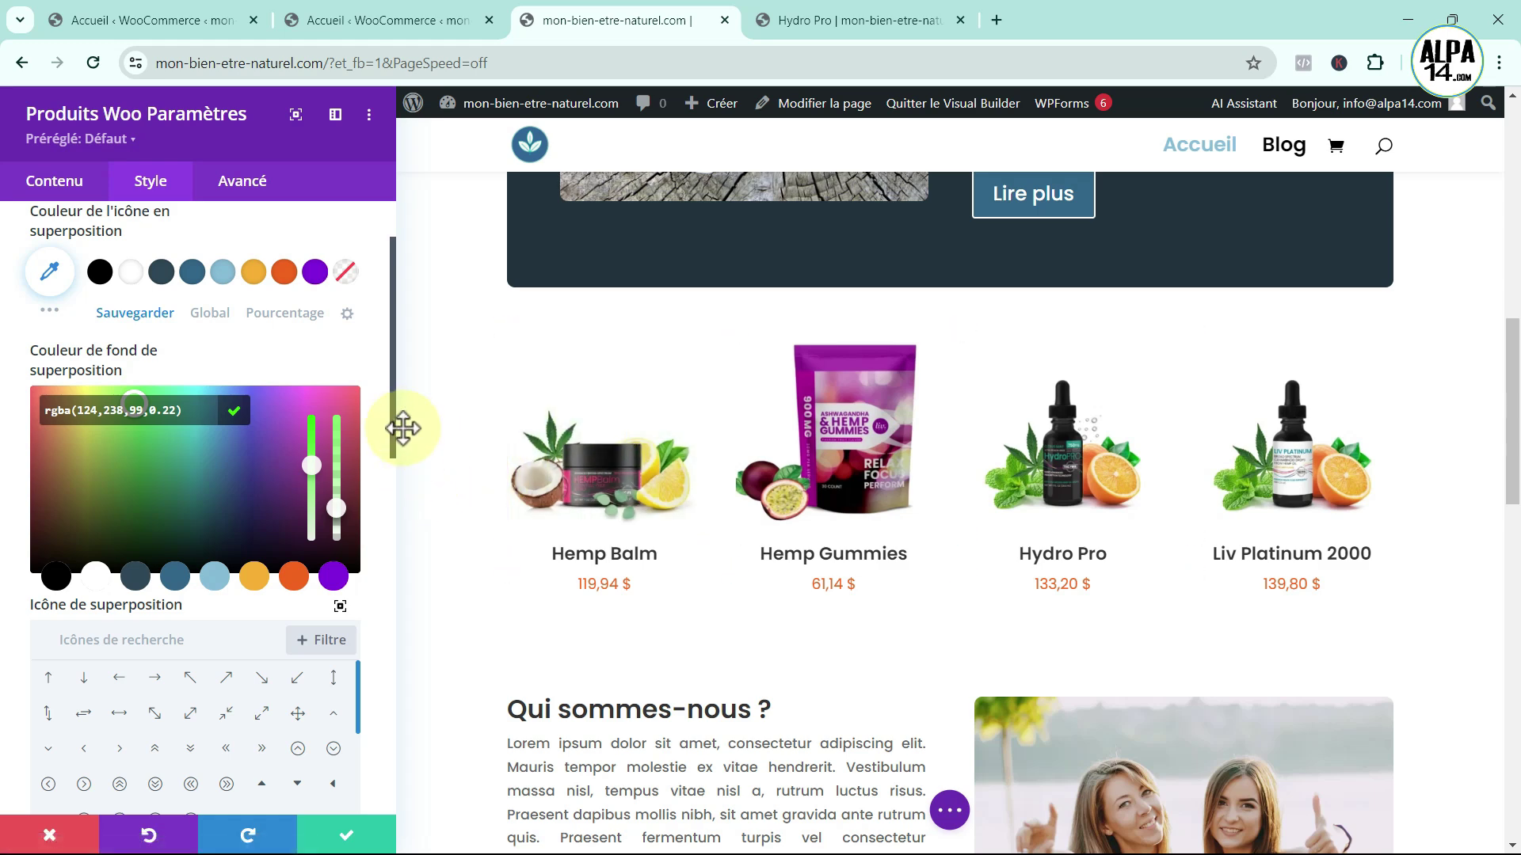
{"action": "mouse_move", "coordinate": [392, 407]}
{"action": "left_mouse_down"}
{"action": "mouse_move", "coordinate": [397, 553]}
{"action": "mouse_move", "coordinate": [396, 437]}
{"action": "left_mouse_up"}
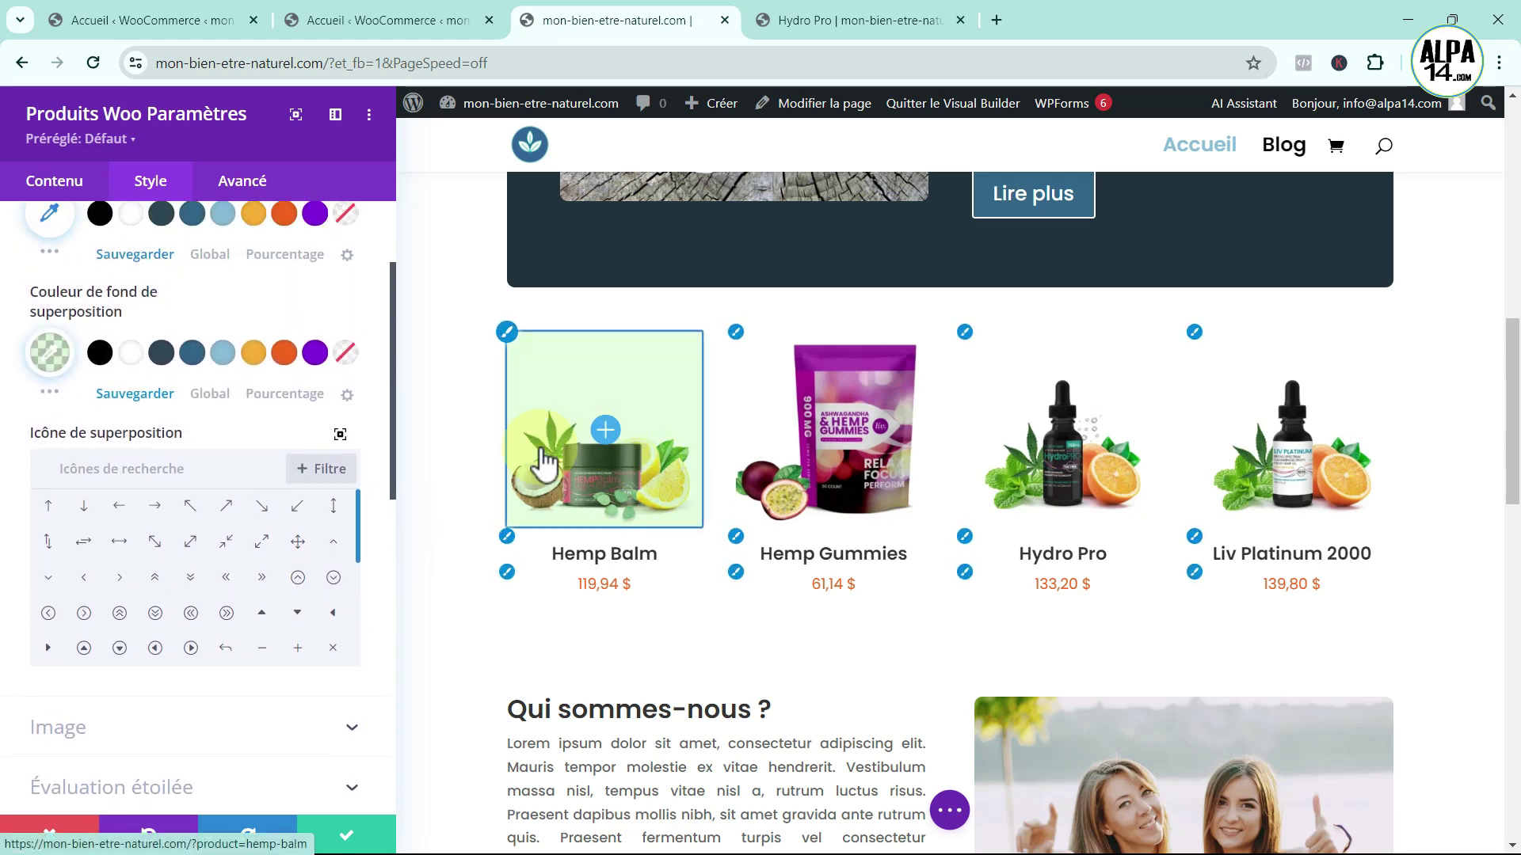
- Search the overlay icons for "feuille"
{"action": "left_click_drag", "start_coordinate": [358, 535], "coordinate": [366, 635]}
{"action": "scroll", "coordinate": [366, 635], "scroll_direction": "down", "scroll_amount": 3}
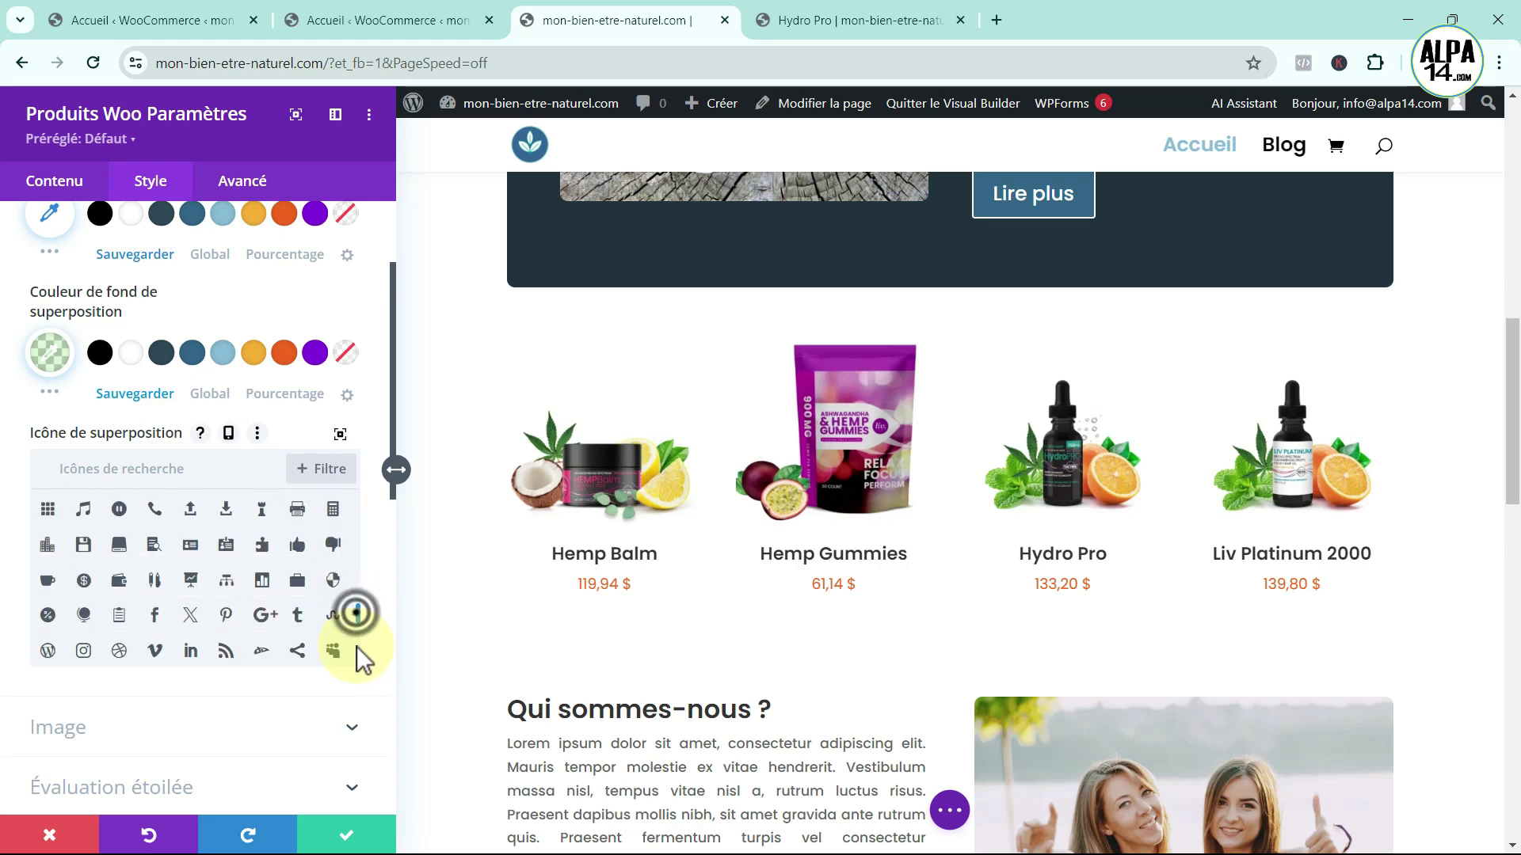
{"action": "left_click", "coordinate": [113, 472]}
{"action": "type", "text": "f"}
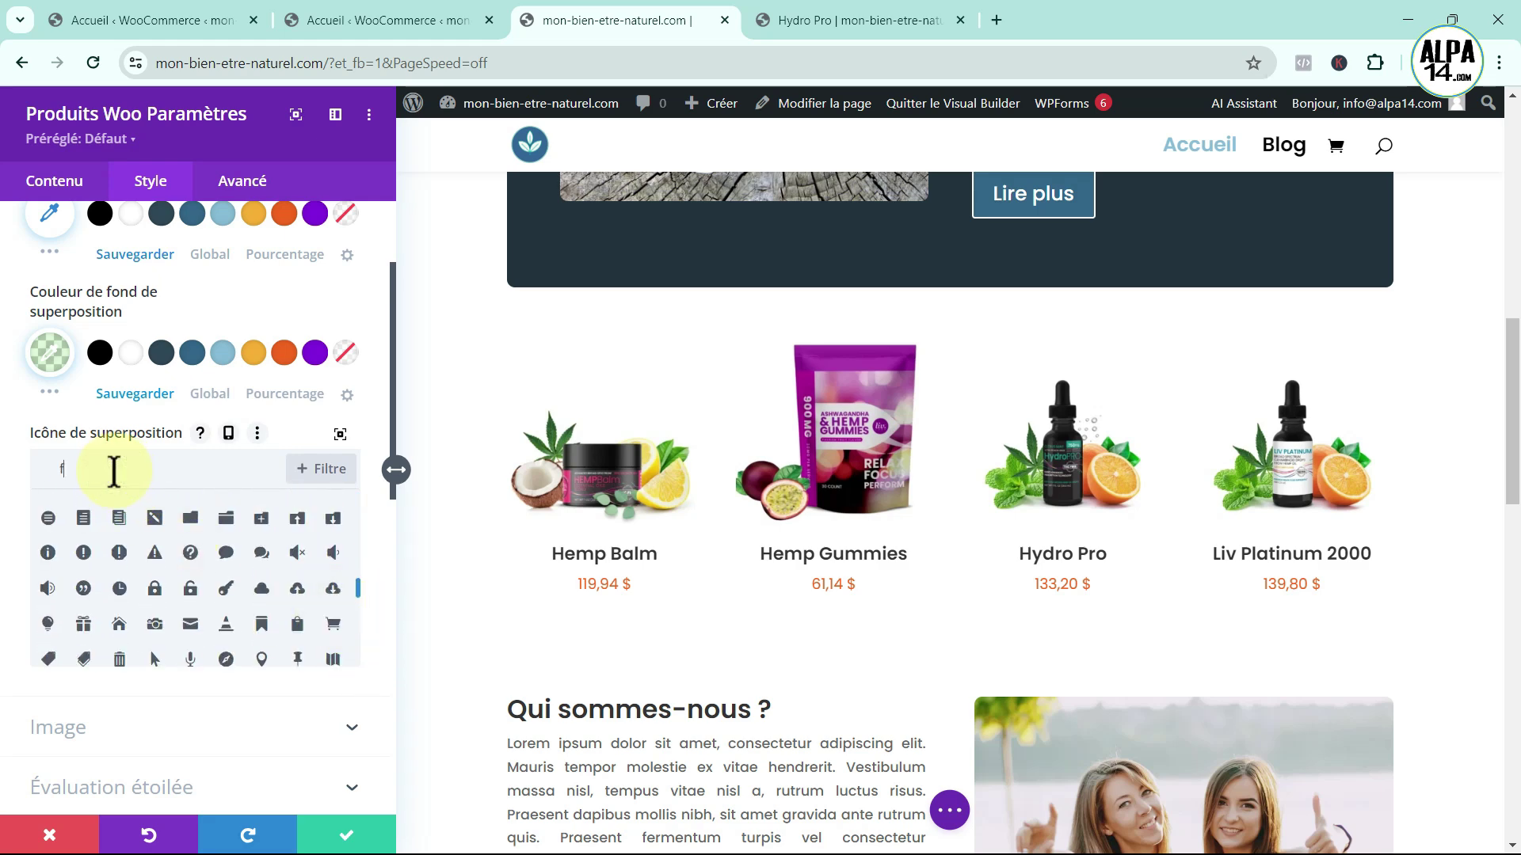
{"action": "type", "text": "euille"}
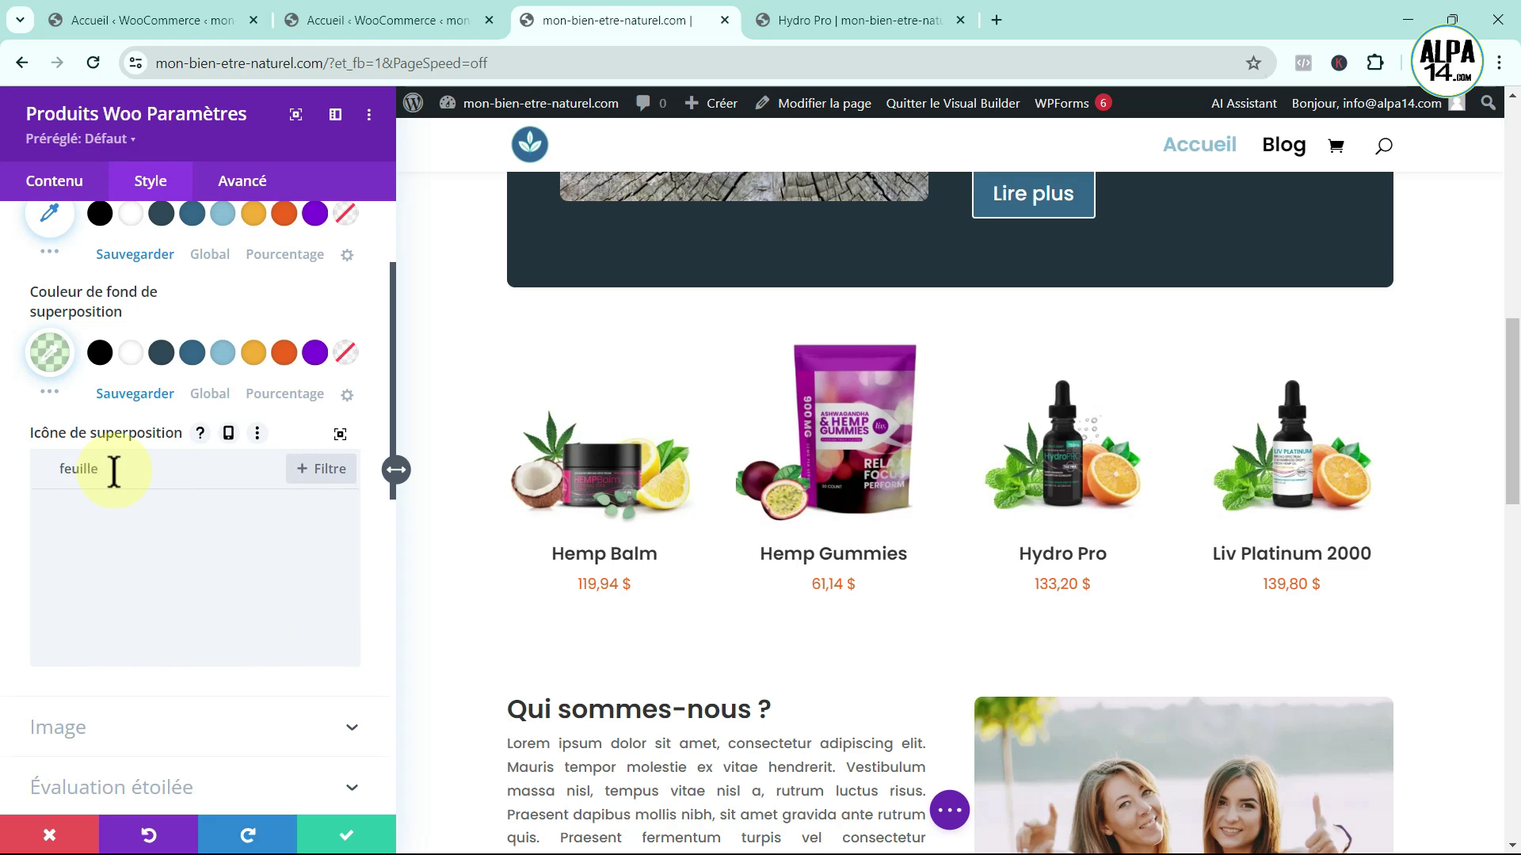
- Search the overlay icons for "Le" and choose the solid leaf with a stem
{"action": "type", "text": "l"}
{"action": "key", "text": "BackSpace"}
{"action": "key", "text": "BackSpace"}
{"action": "key", "text": "BackSpace"}
{"action": "key", "text": "BackSpace"}
{"action": "key", "text": "BackSpace"}
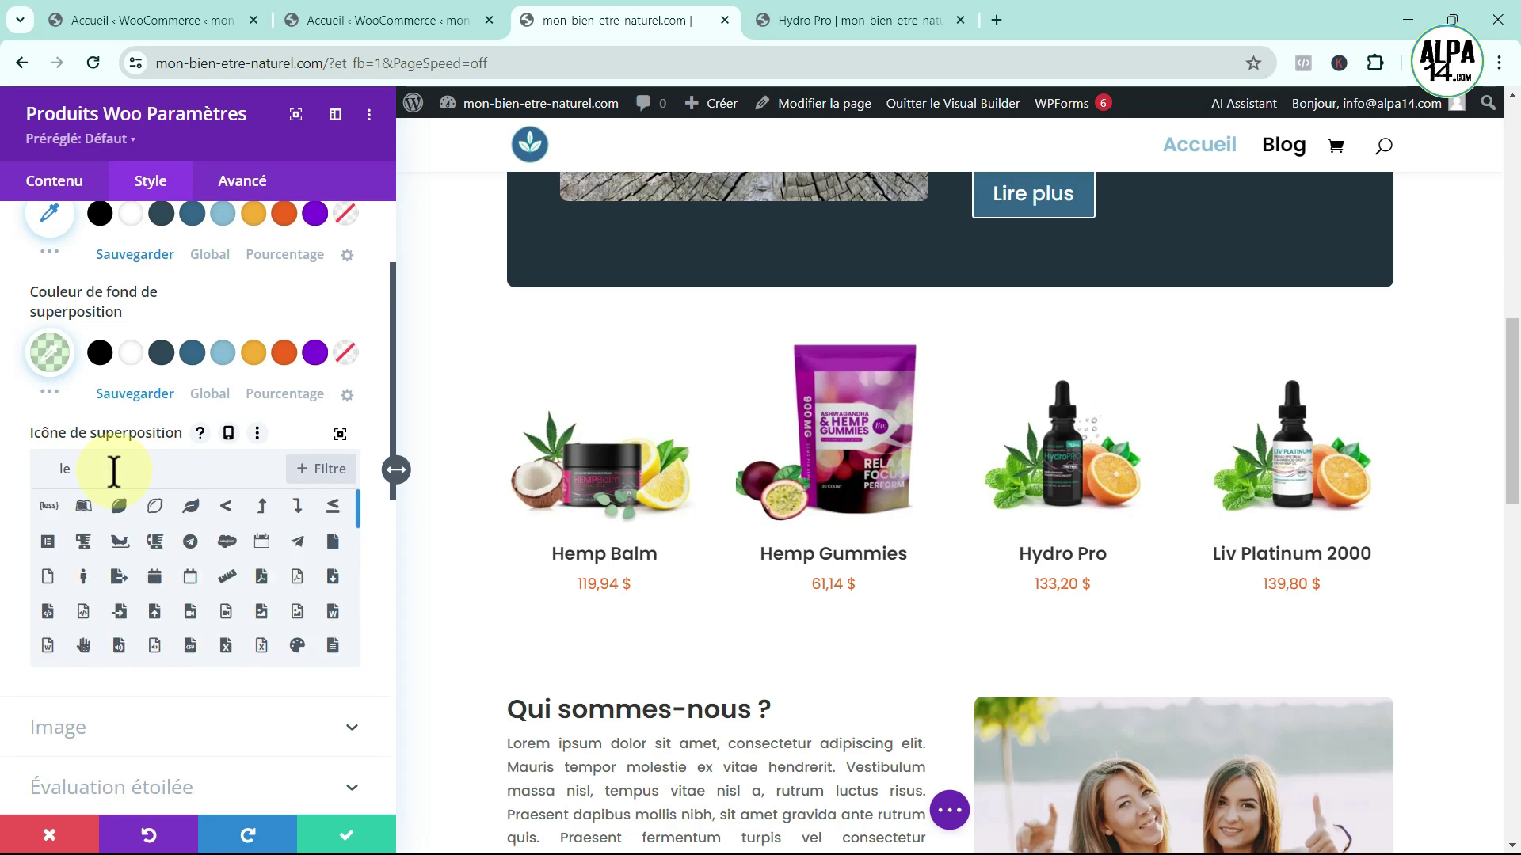
{"action": "left_click", "coordinate": [191, 511]}
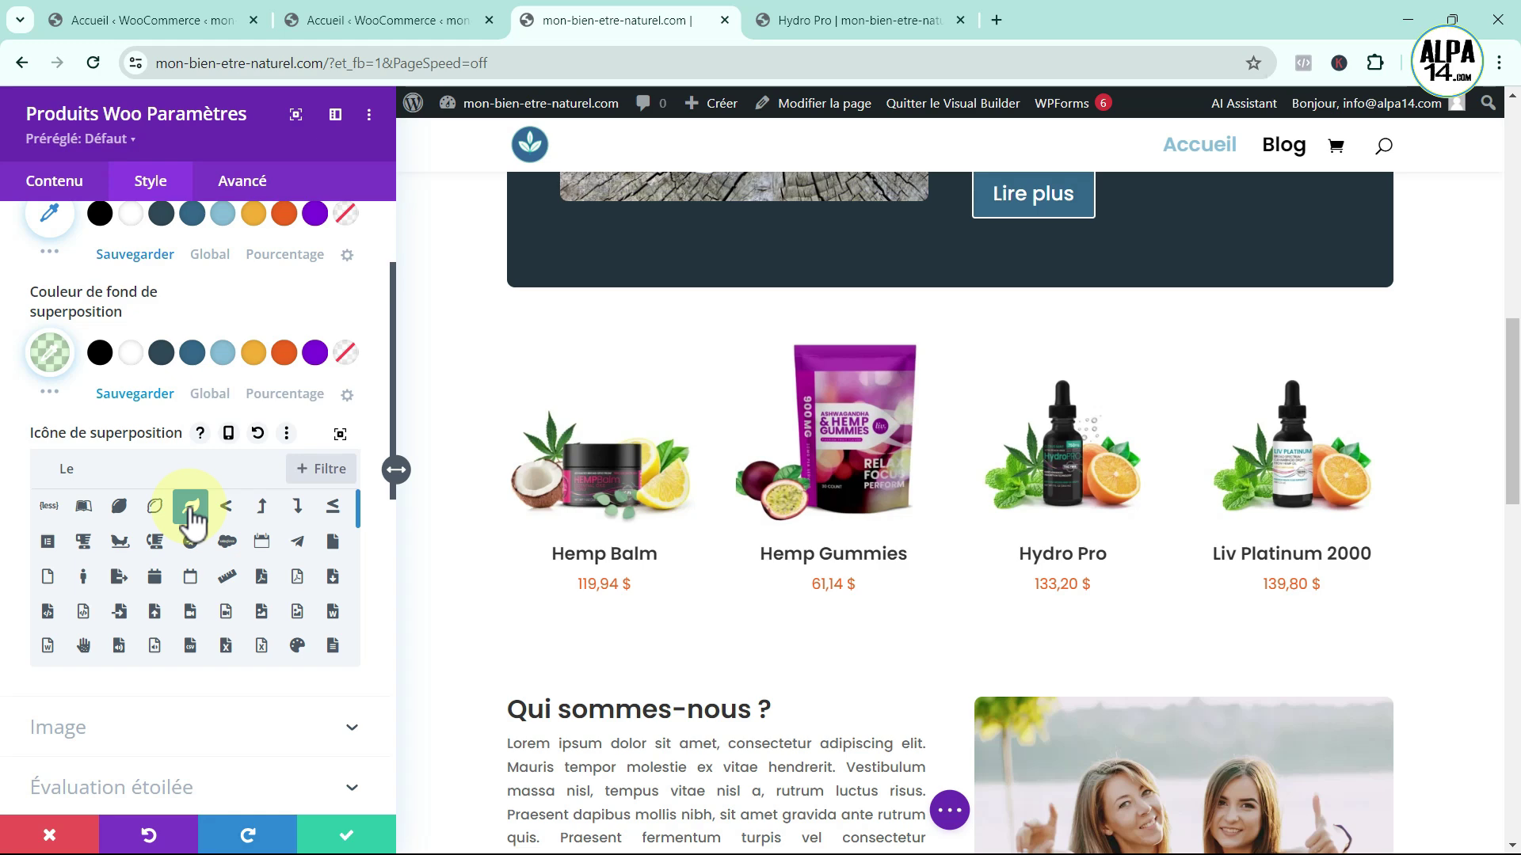
- Set the overlay icon's colour to white and save the Produits Woo module's settings
{"action": "scroll", "coordinate": [194, 523], "scroll_direction": "up", "scroll_amount": 1}
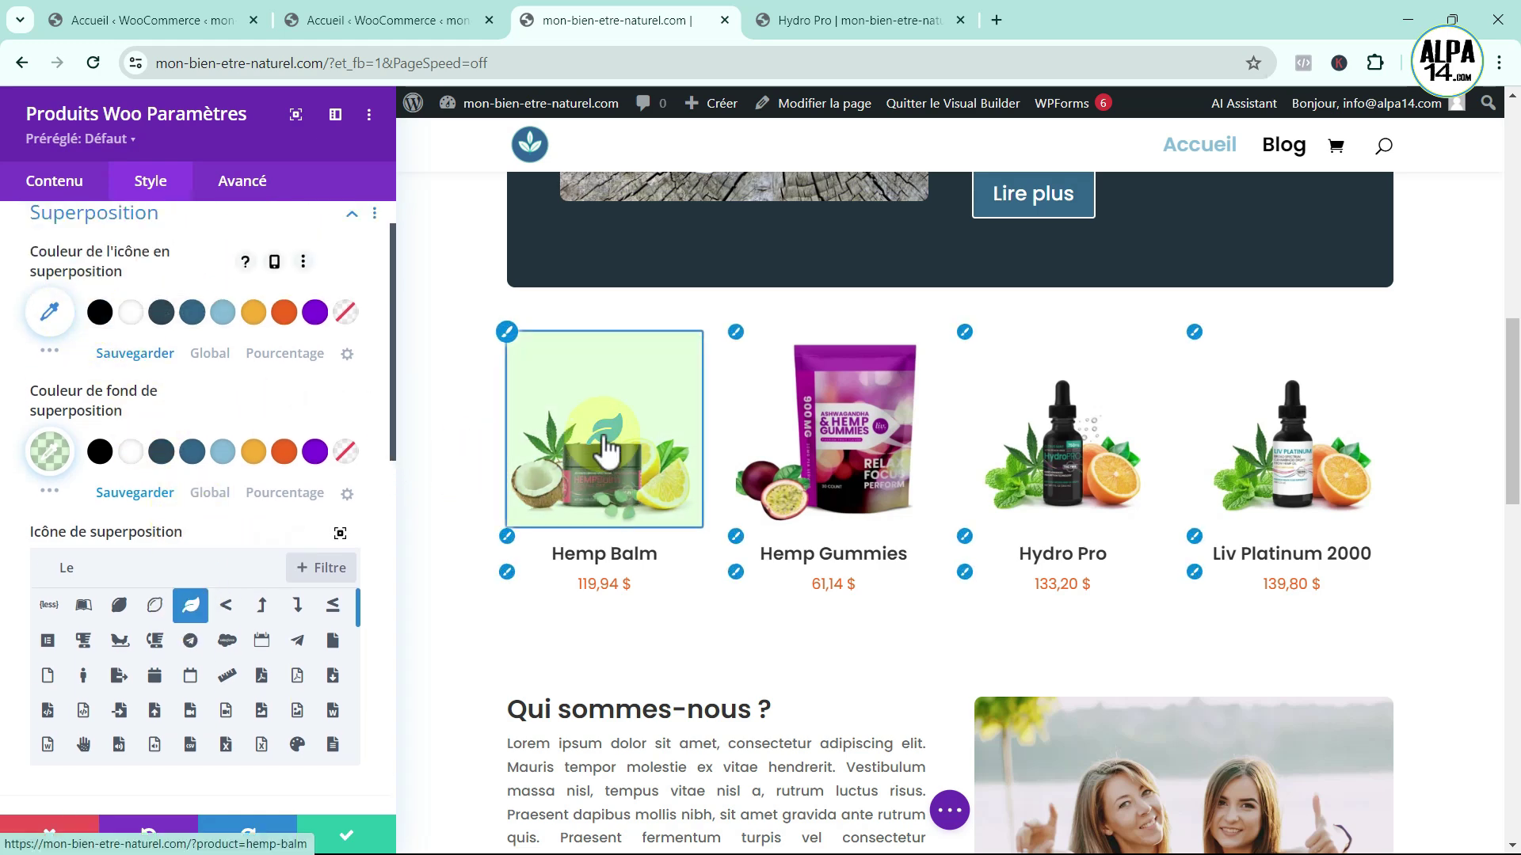
{"action": "left_click", "coordinate": [130, 312]}
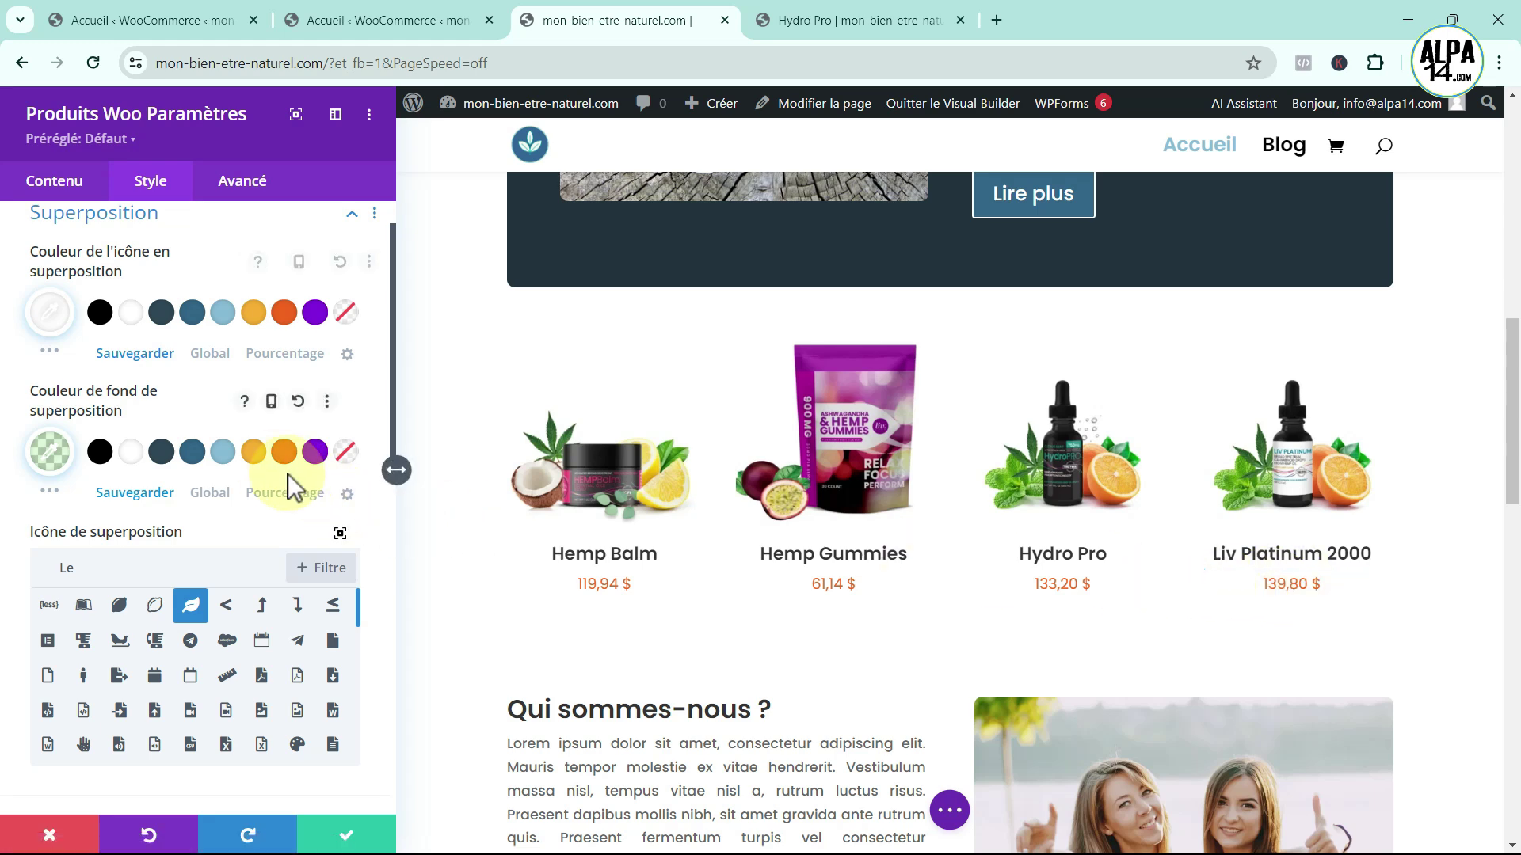
{"action": "scroll", "coordinate": [301, 443], "scroll_direction": "down", "scroll_amount": 4}
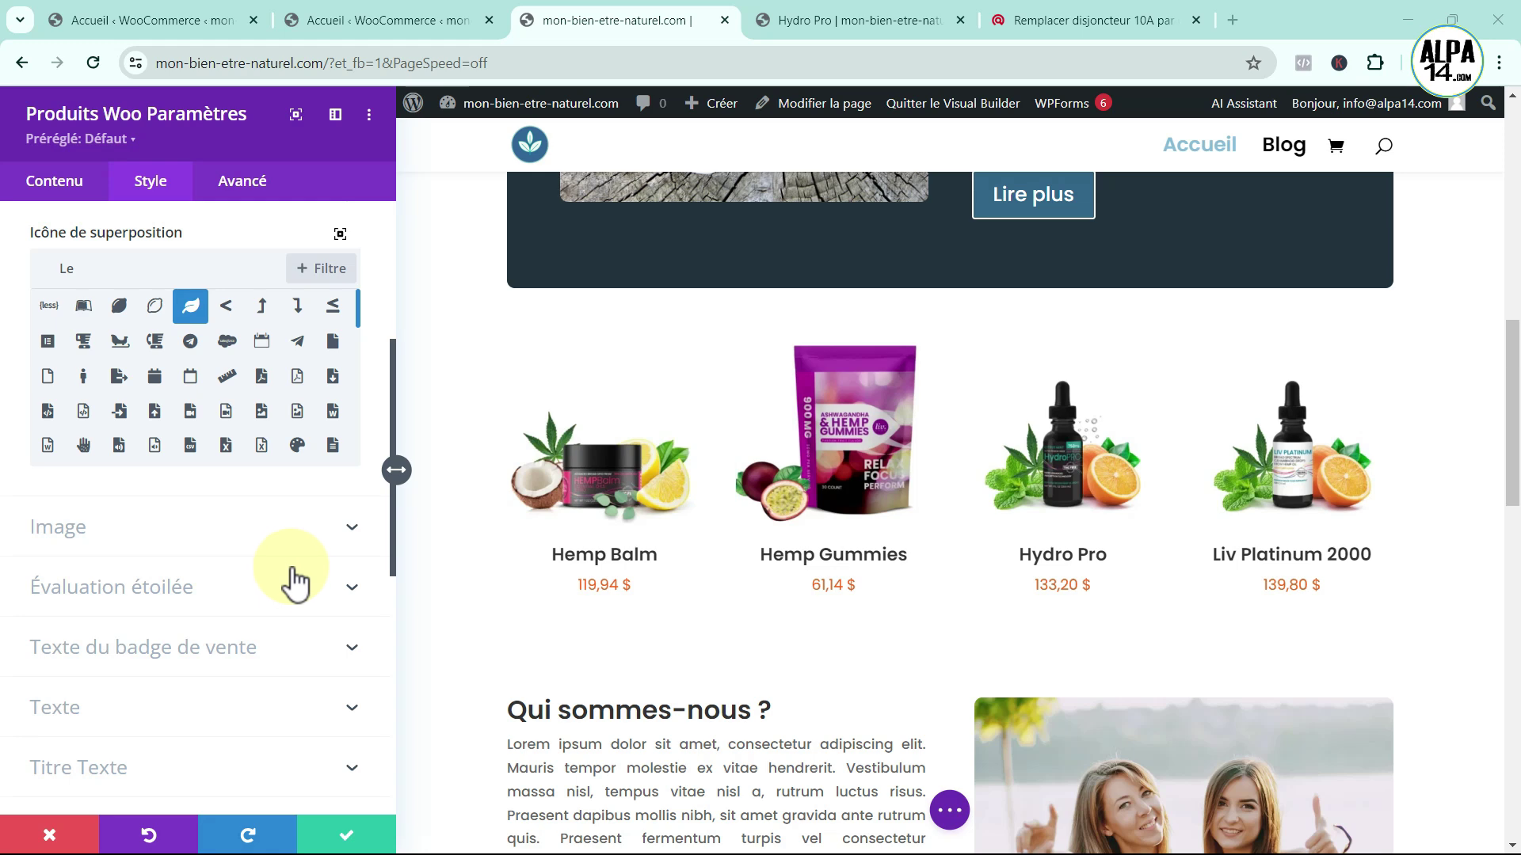
{"action": "left_click", "coordinate": [340, 833]}
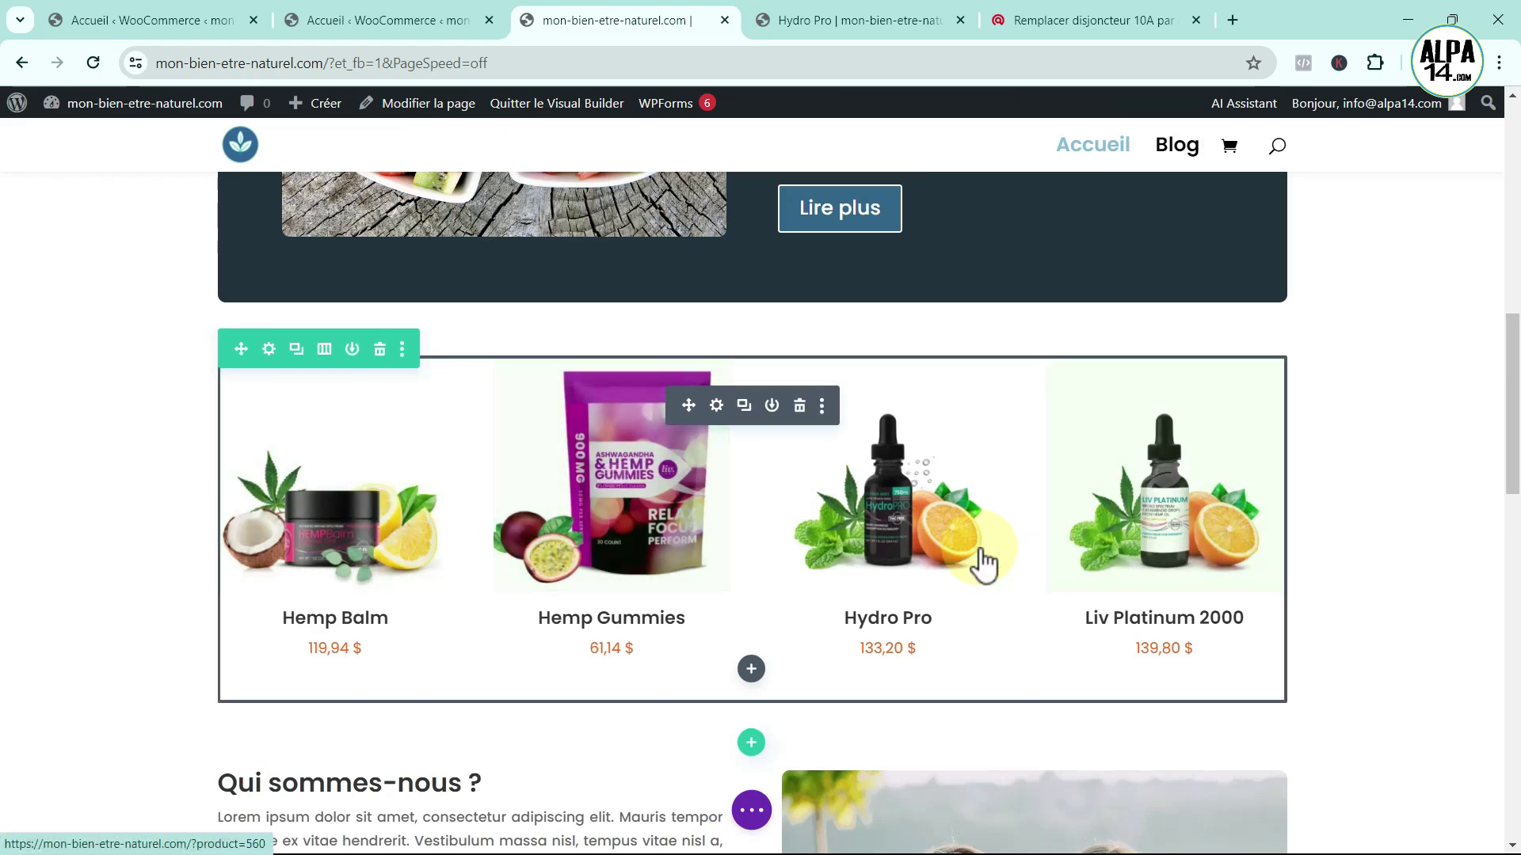
{"action": "left_click_drag", "start_coordinate": [985, 515], "coordinate": [832, 598]}
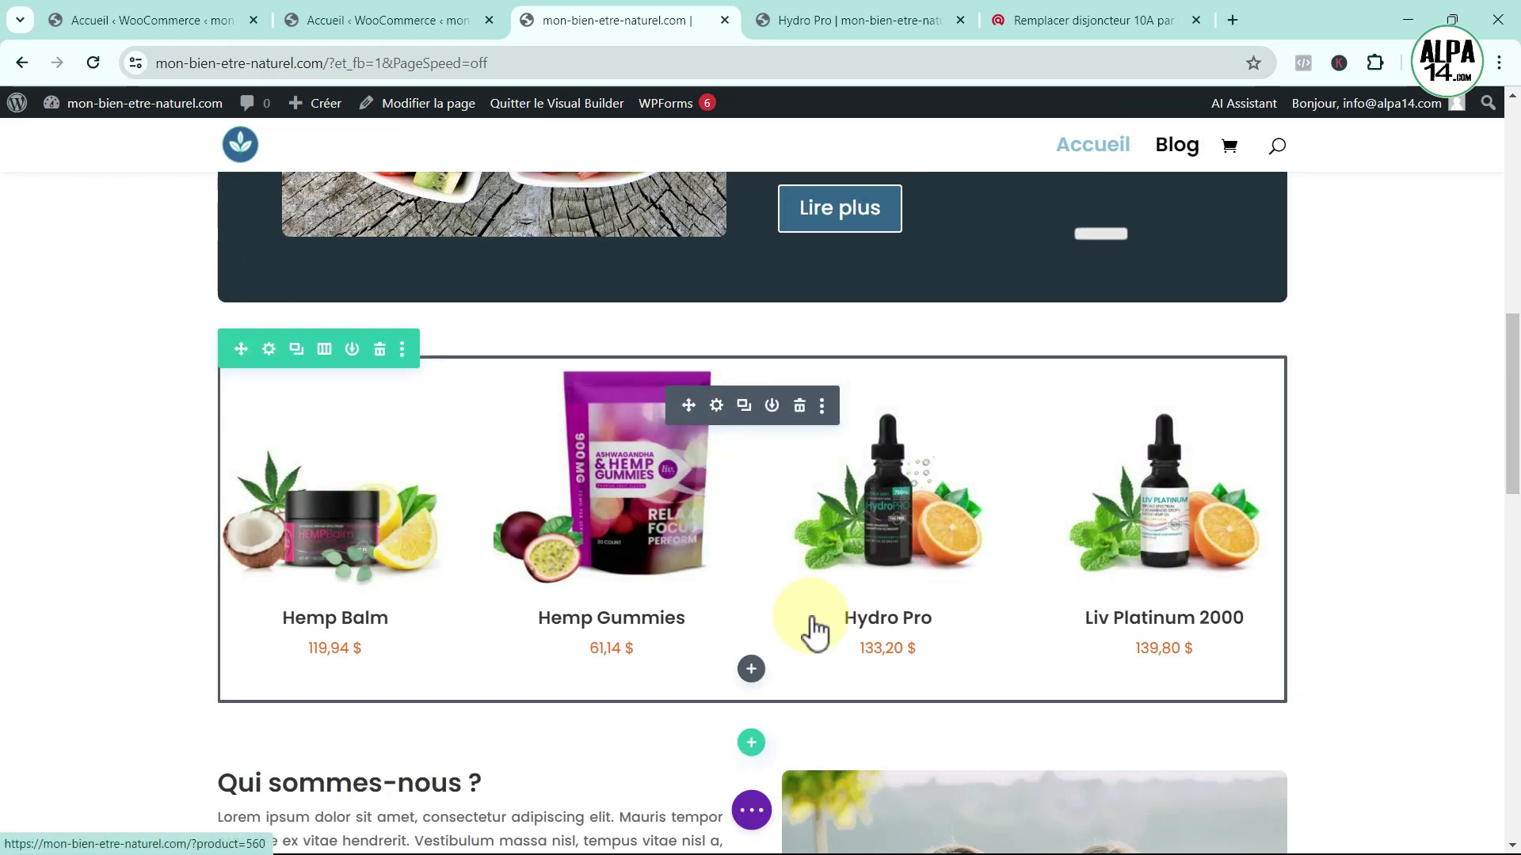
- Insert a single-column row below the products with a Texte module reading "Les produits CBD"
{"action": "left_click", "coordinate": [753, 746]}
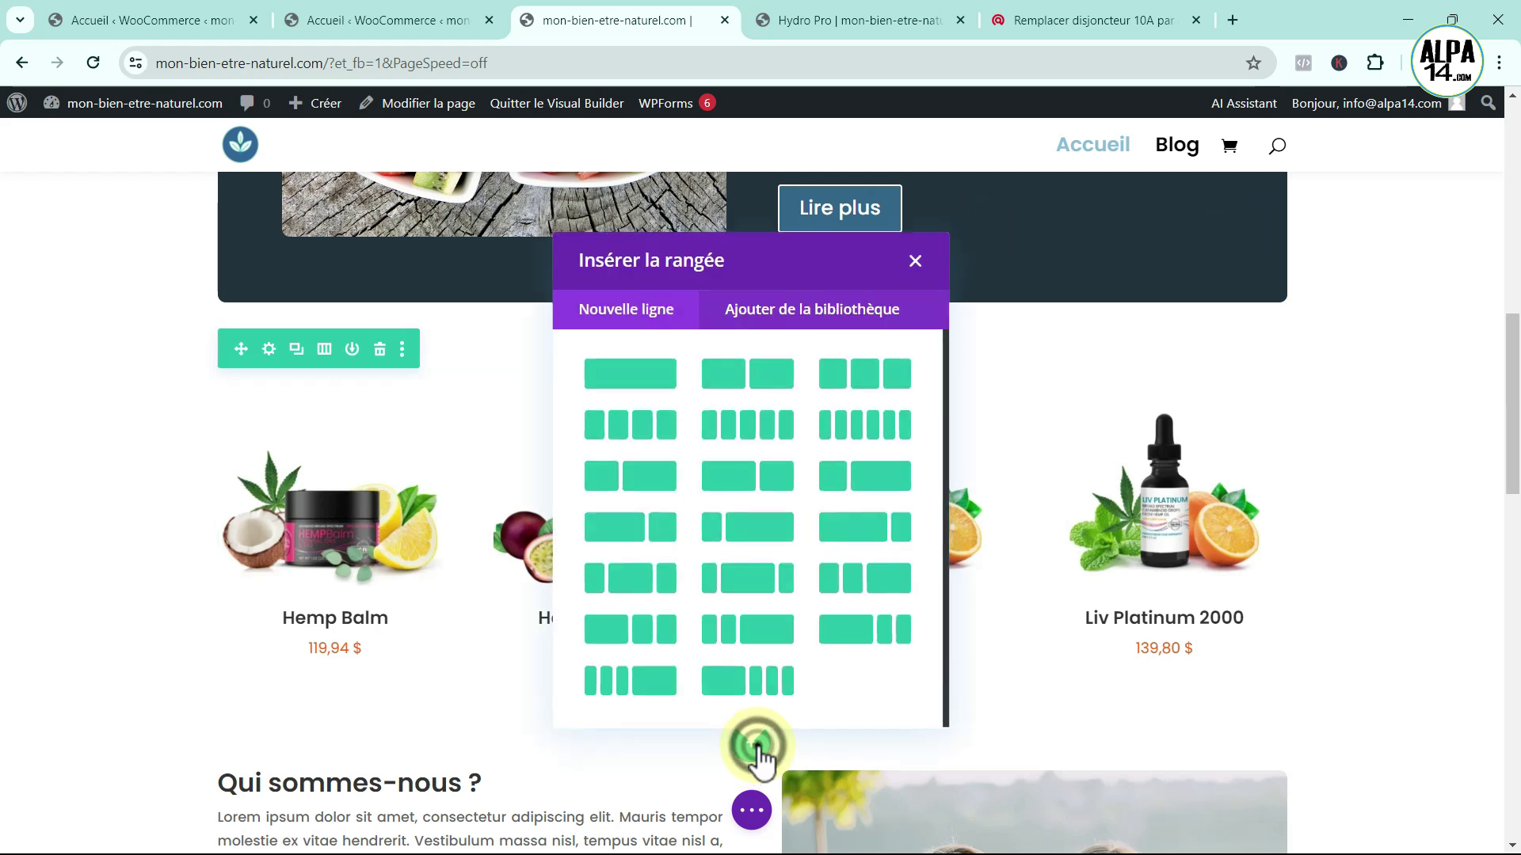
{"action": "left_click", "coordinate": [651, 379]}
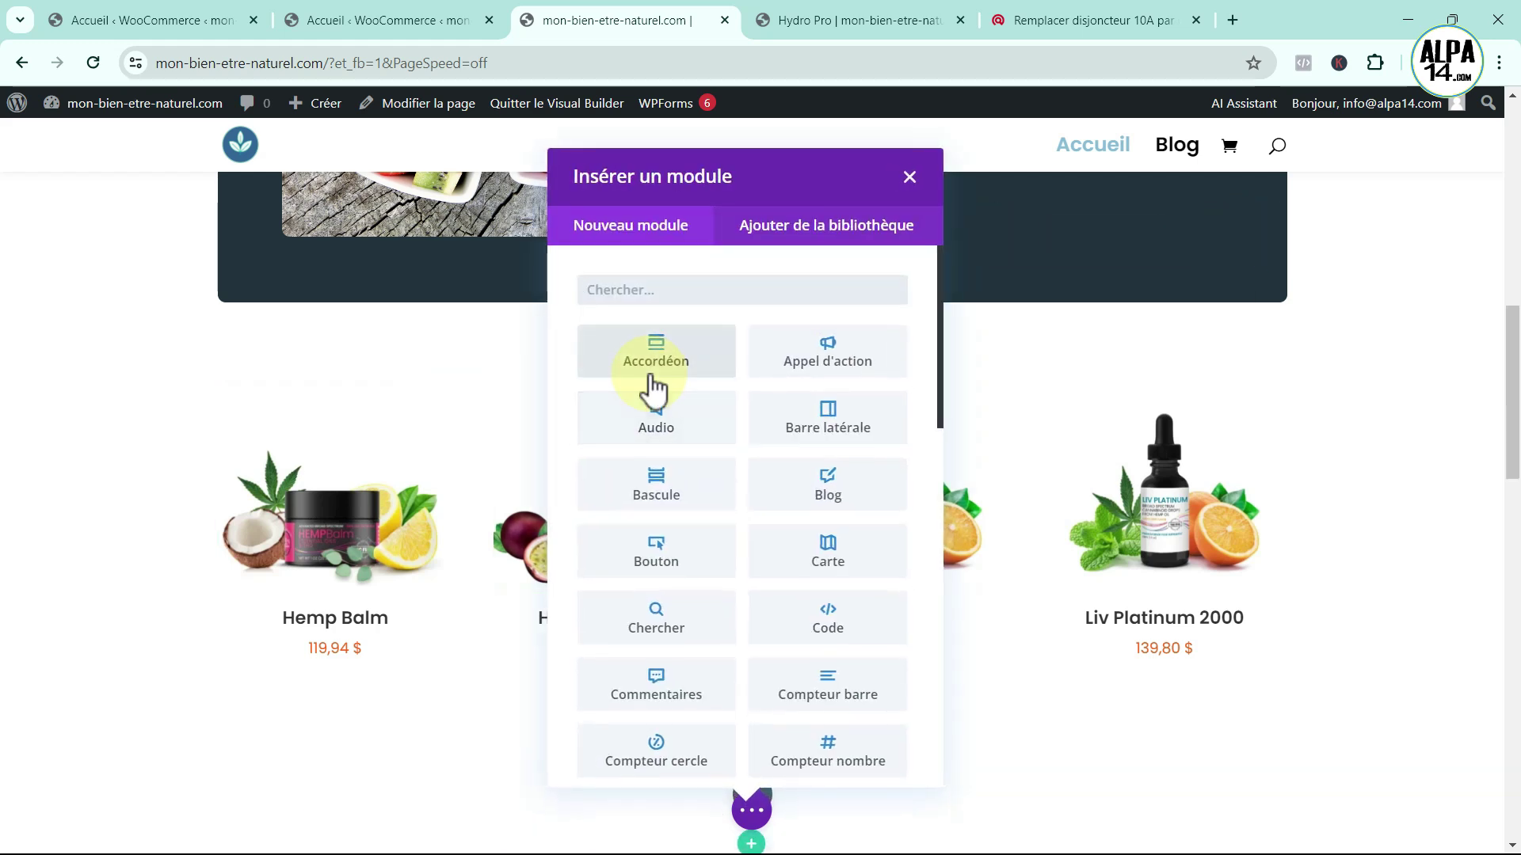
{"action": "left_click", "coordinate": [622, 291]}
{"action": "type", "text": "t"}
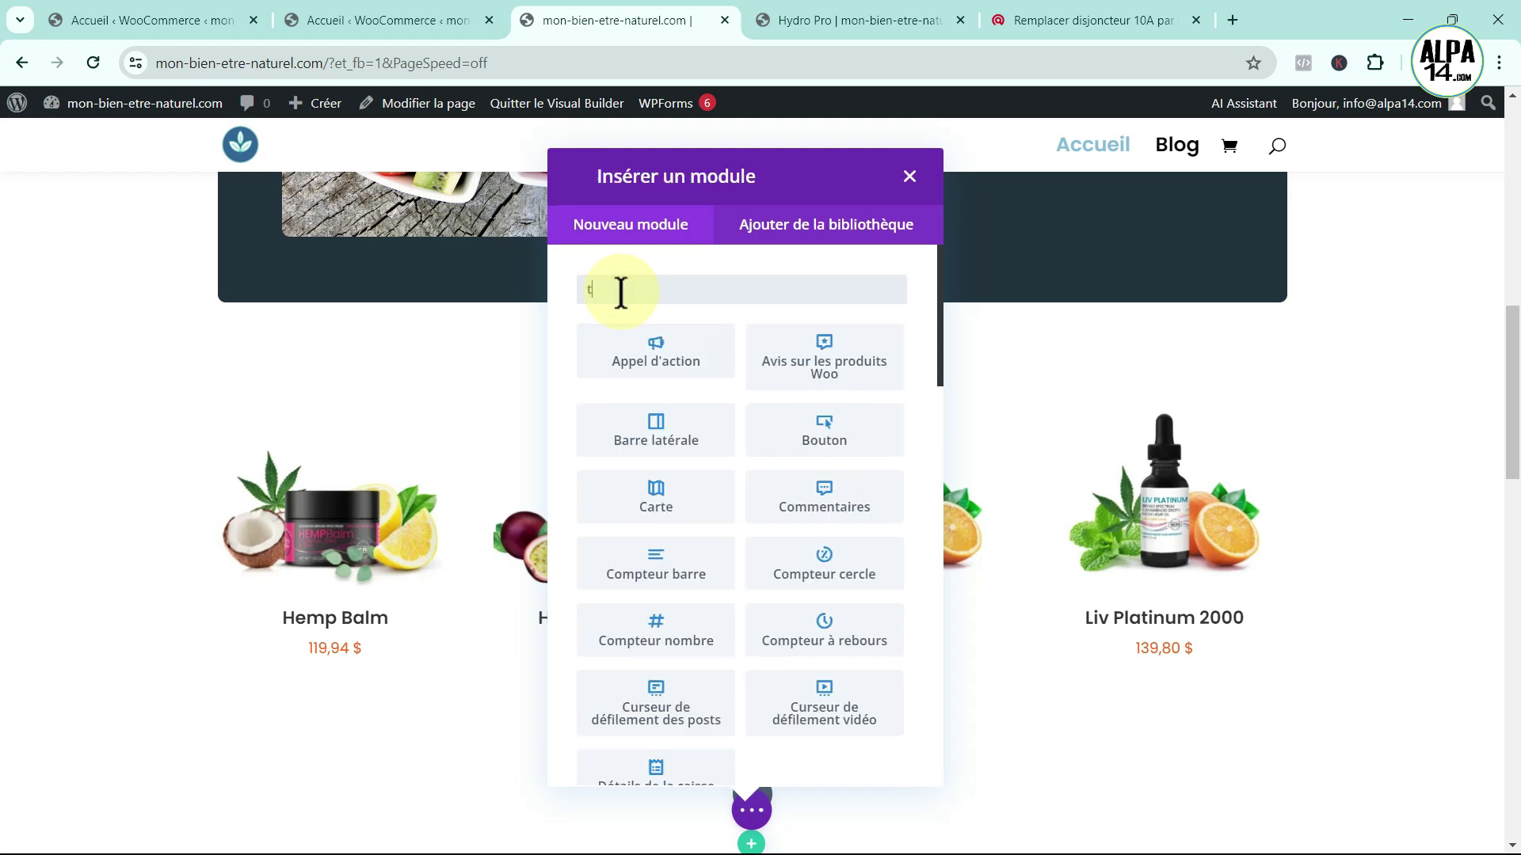
{"action": "type", "text": "ext"}
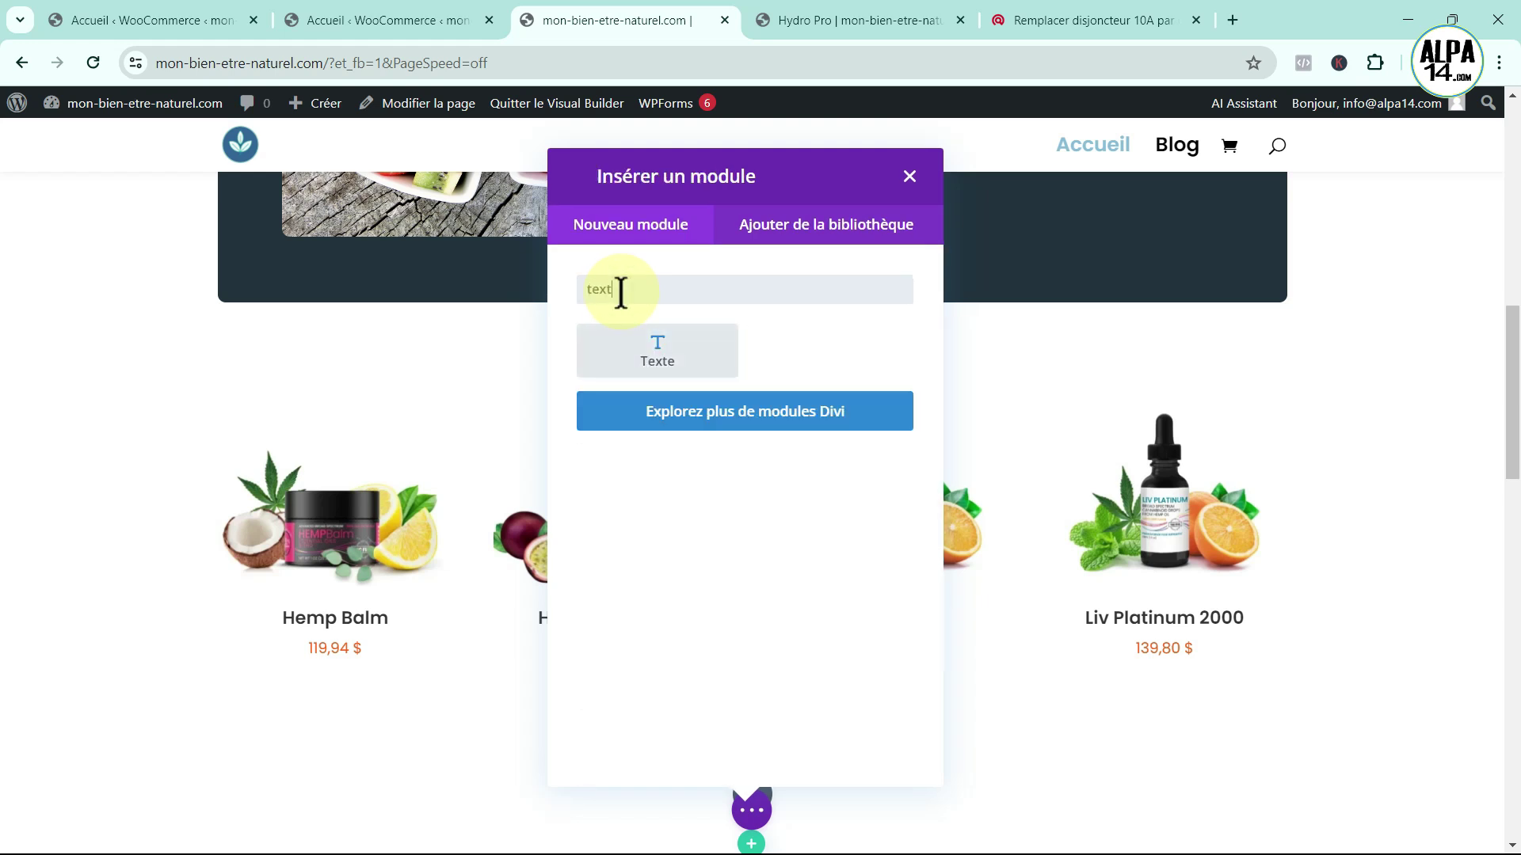
{"action": "left_click", "coordinate": [624, 334]}
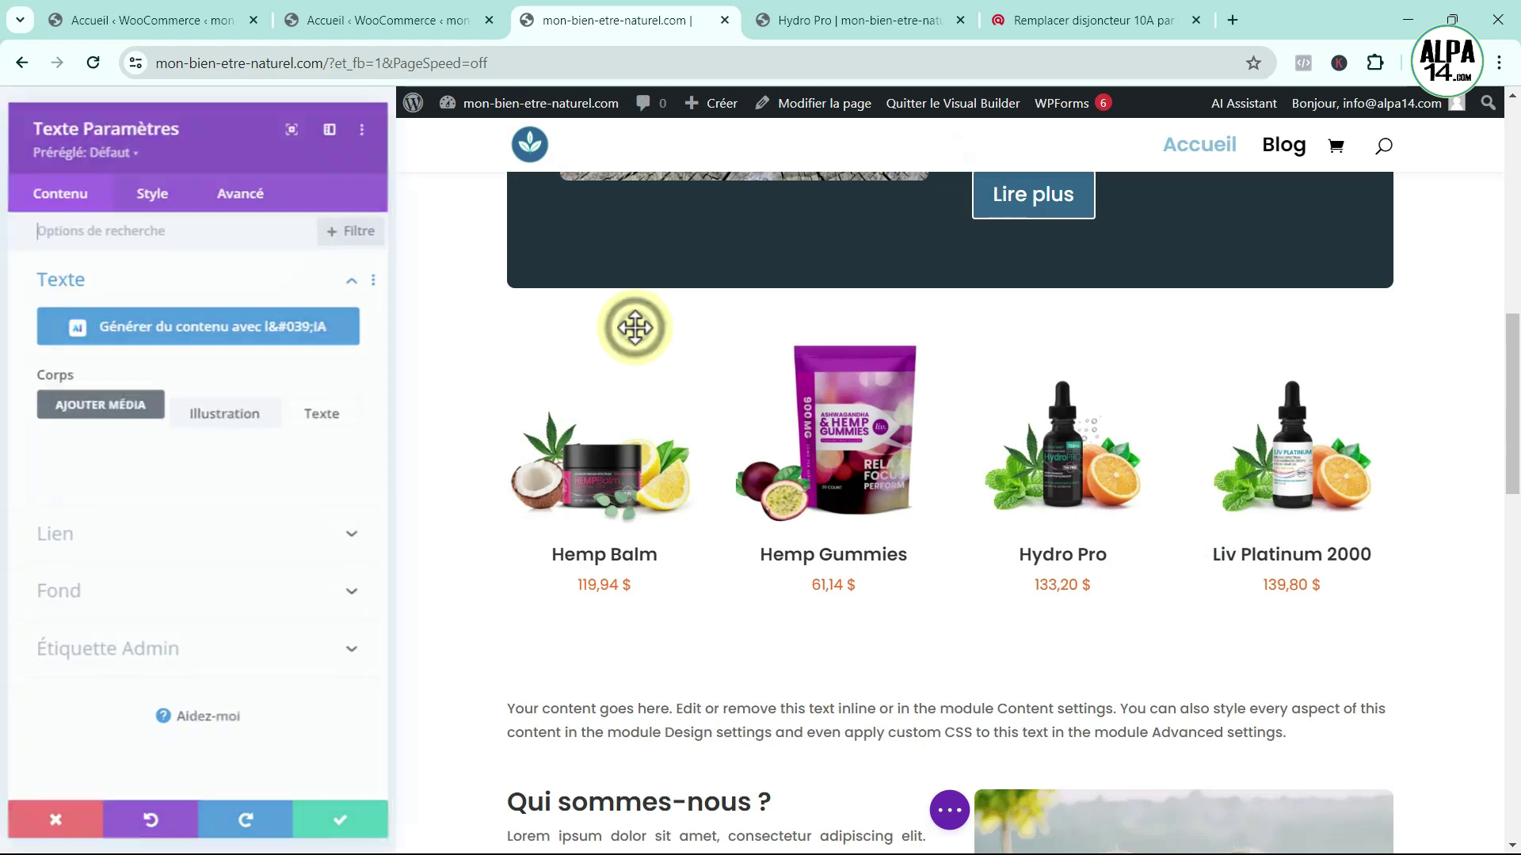
{"action": "left_click_drag", "start_coordinate": [290, 693], "coordinate": [11, 570]}
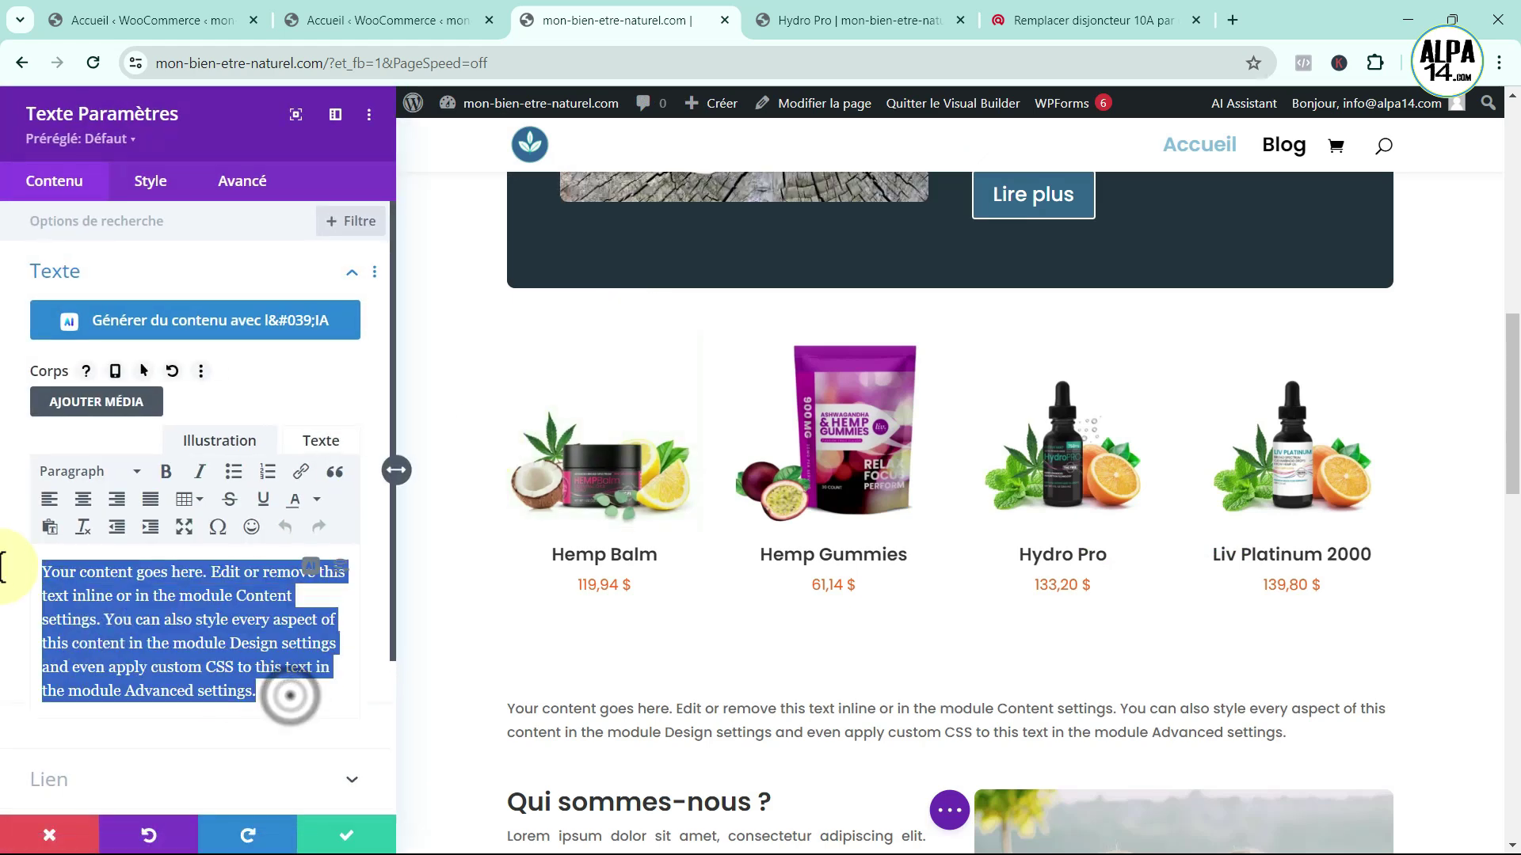
{"action": "key", "text": "BackSpace"}
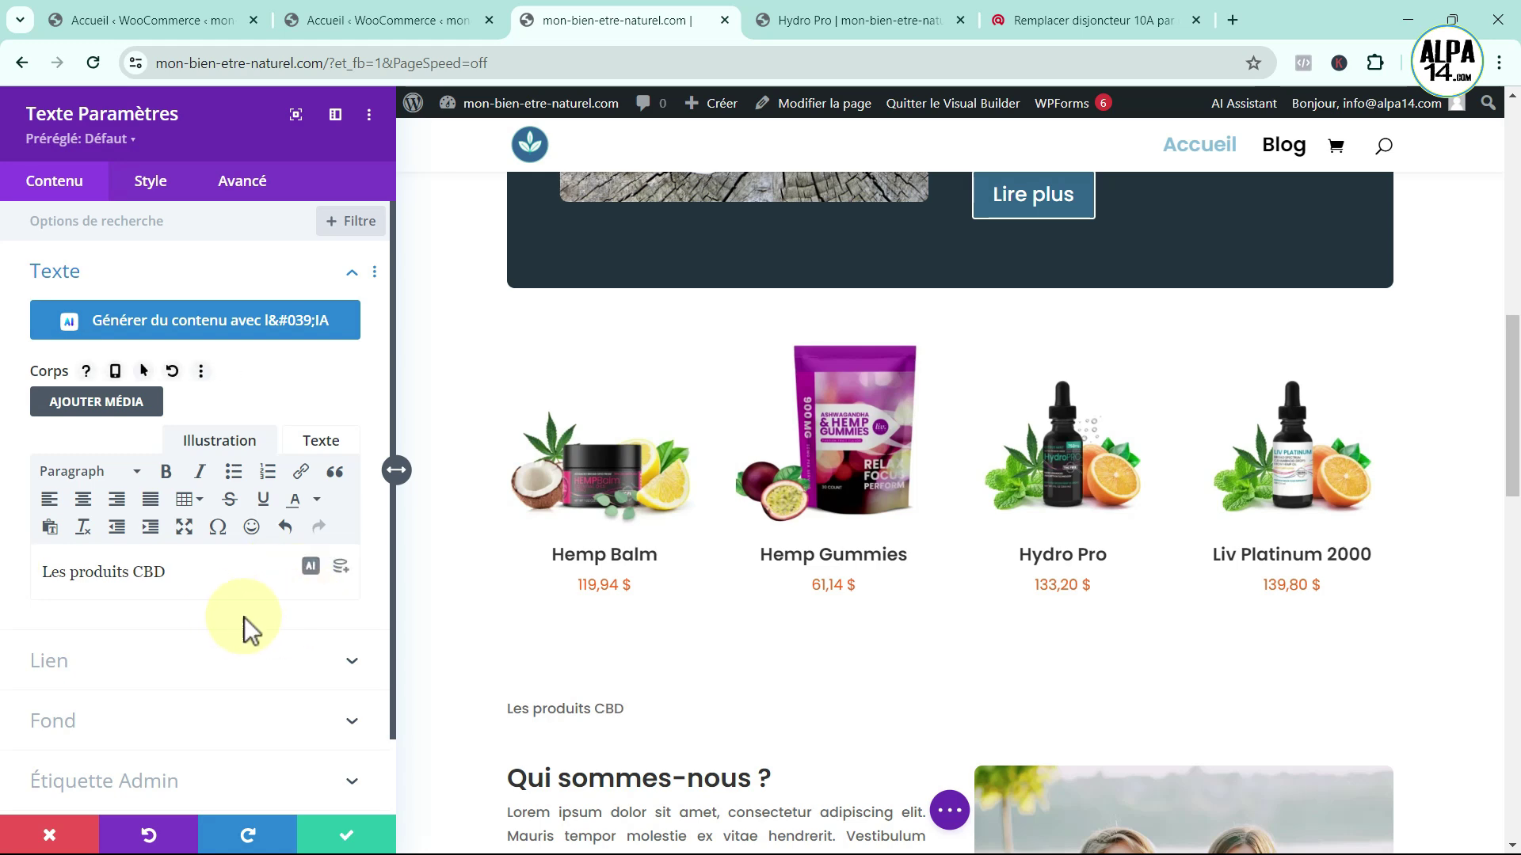
- Centre the "Les produits CBD" text and set its size to 34px
{"action": "left_click", "coordinate": [506, 705]}
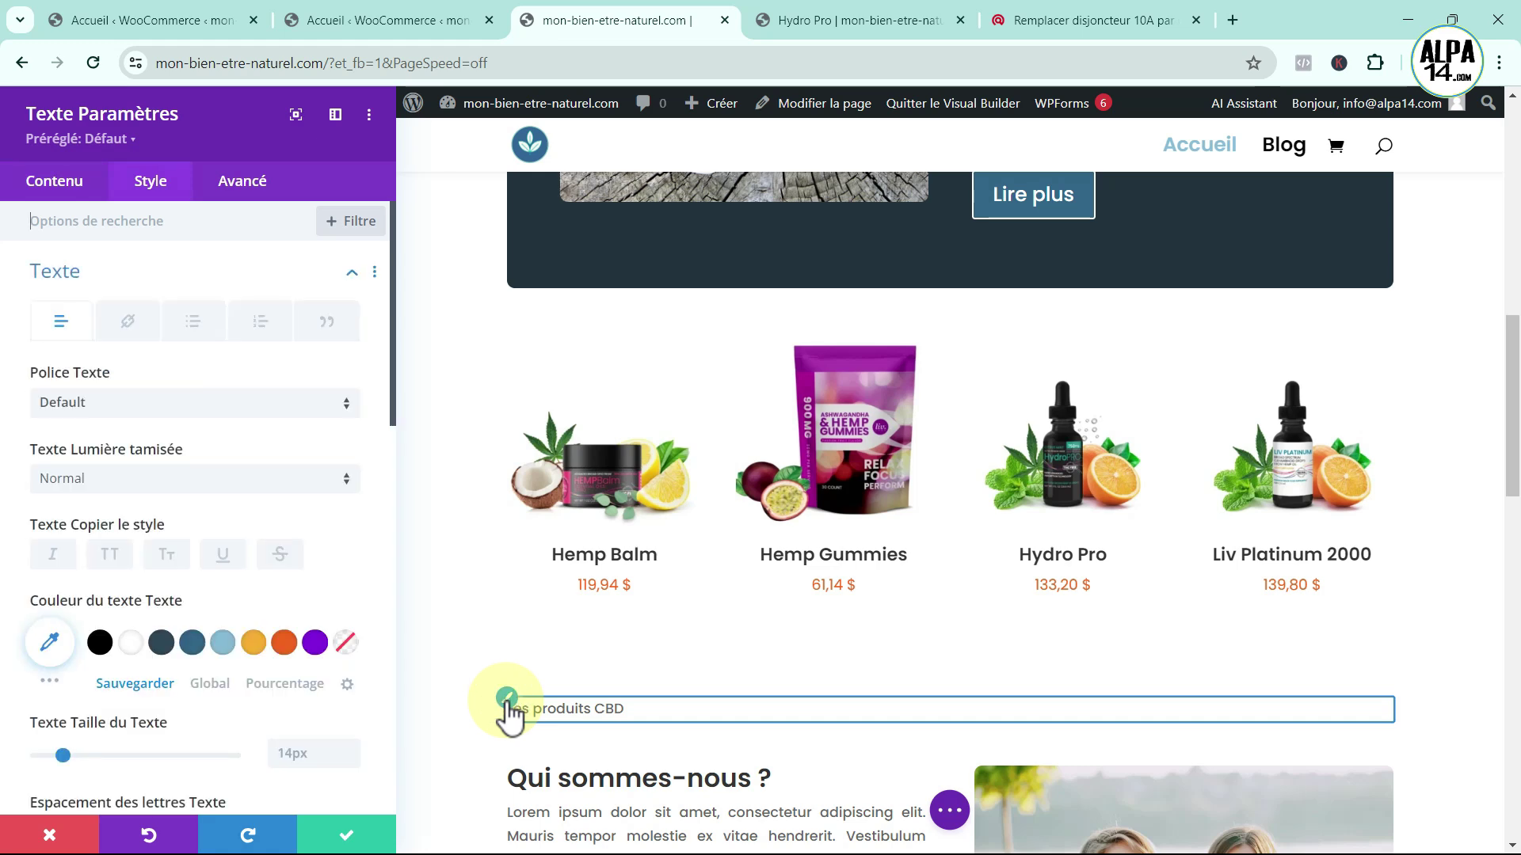
{"action": "scroll", "coordinate": [263, 507], "scroll_direction": "down", "scroll_amount": 5}
{"action": "scroll", "coordinate": [264, 515], "scroll_direction": "down", "scroll_amount": 2}
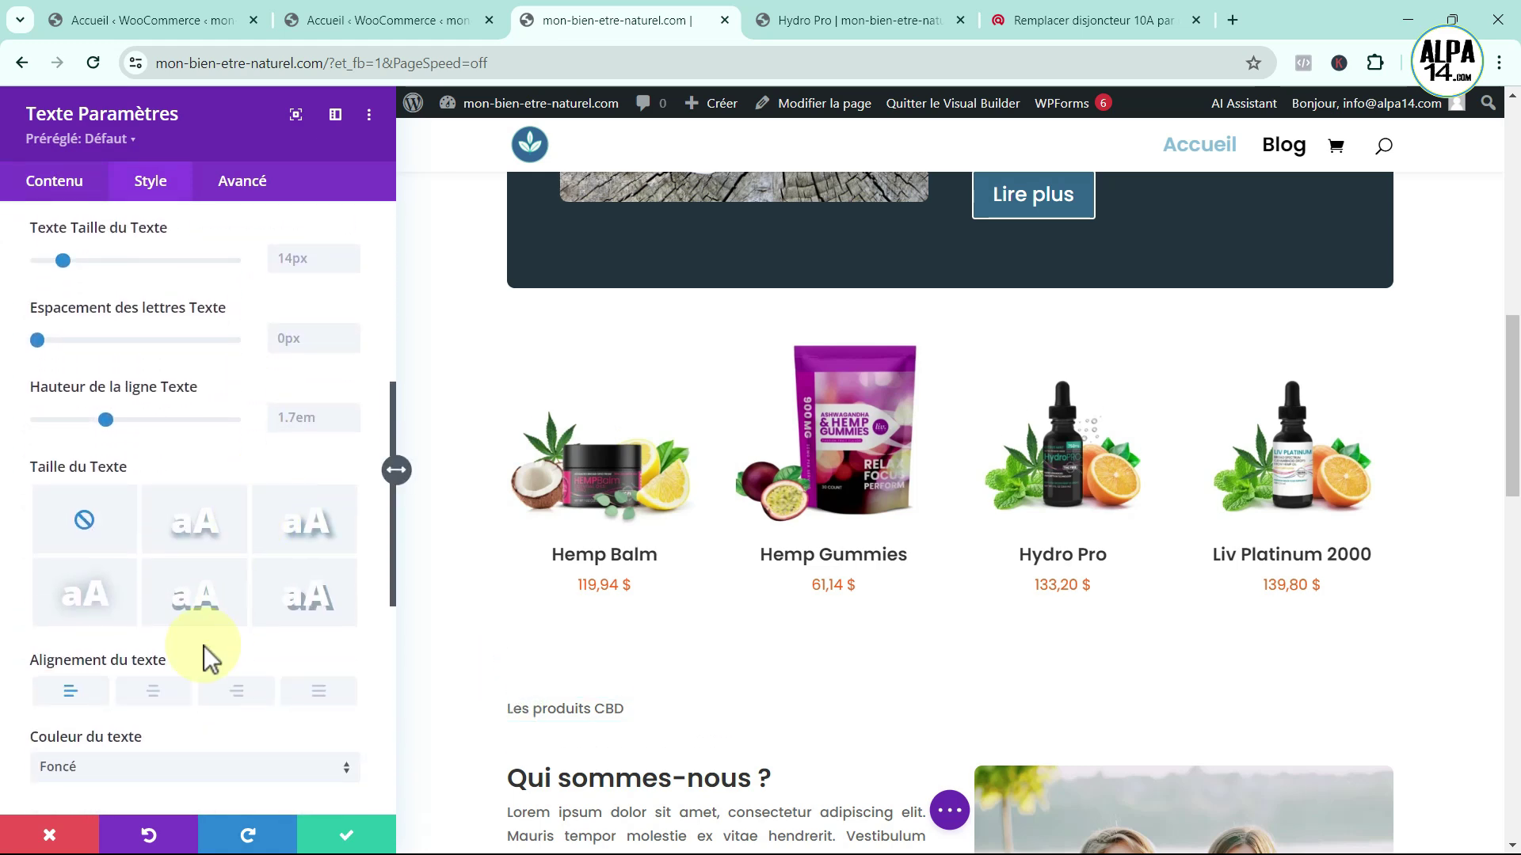
{"action": "left_click", "coordinate": [151, 694]}
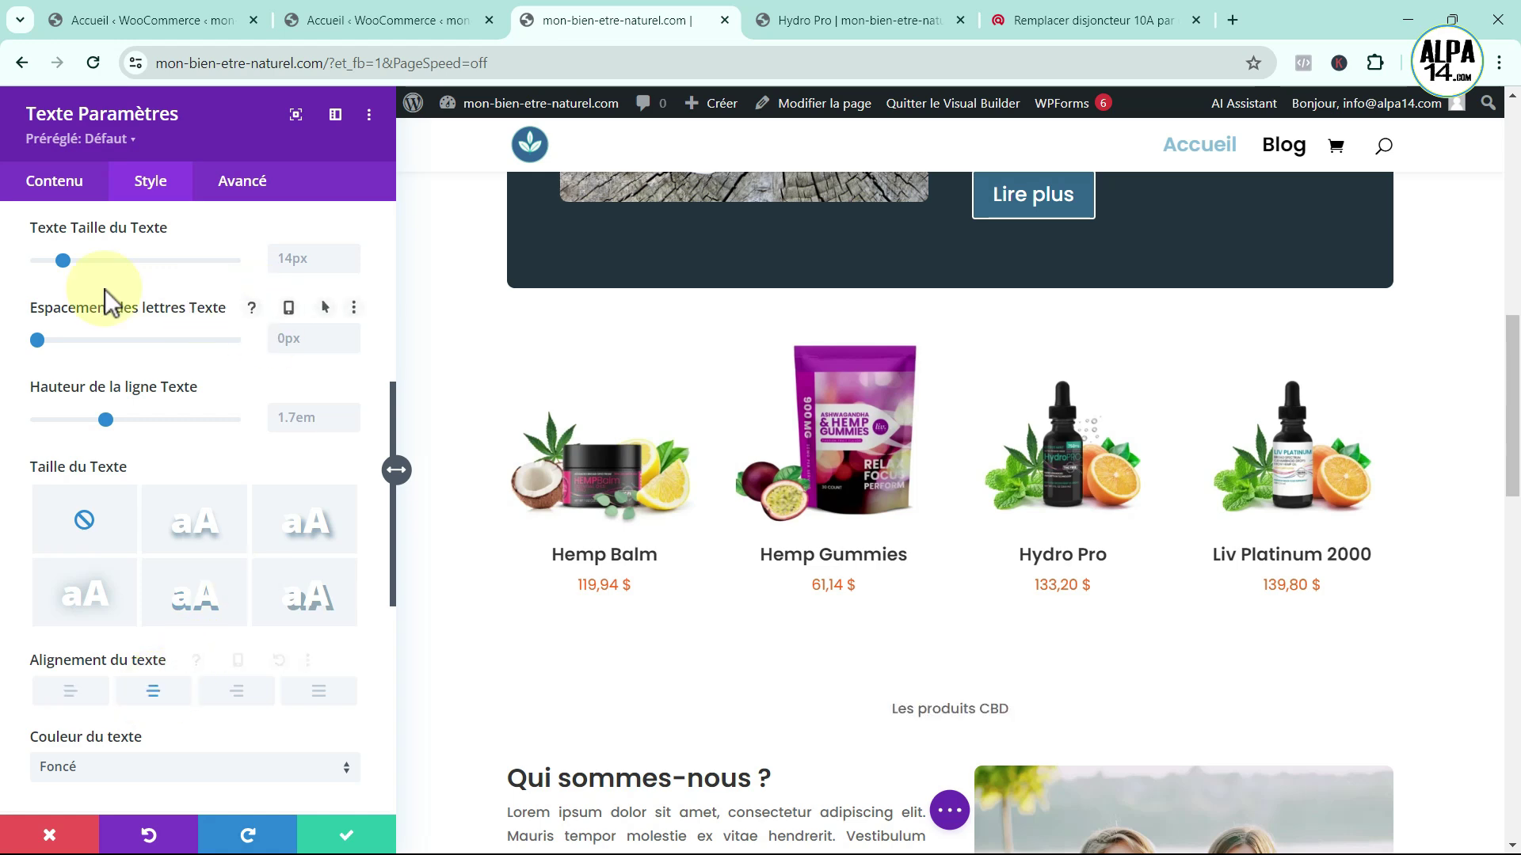
{"action": "left_click_drag", "start_coordinate": [64, 261], "coordinate": [104, 274]}
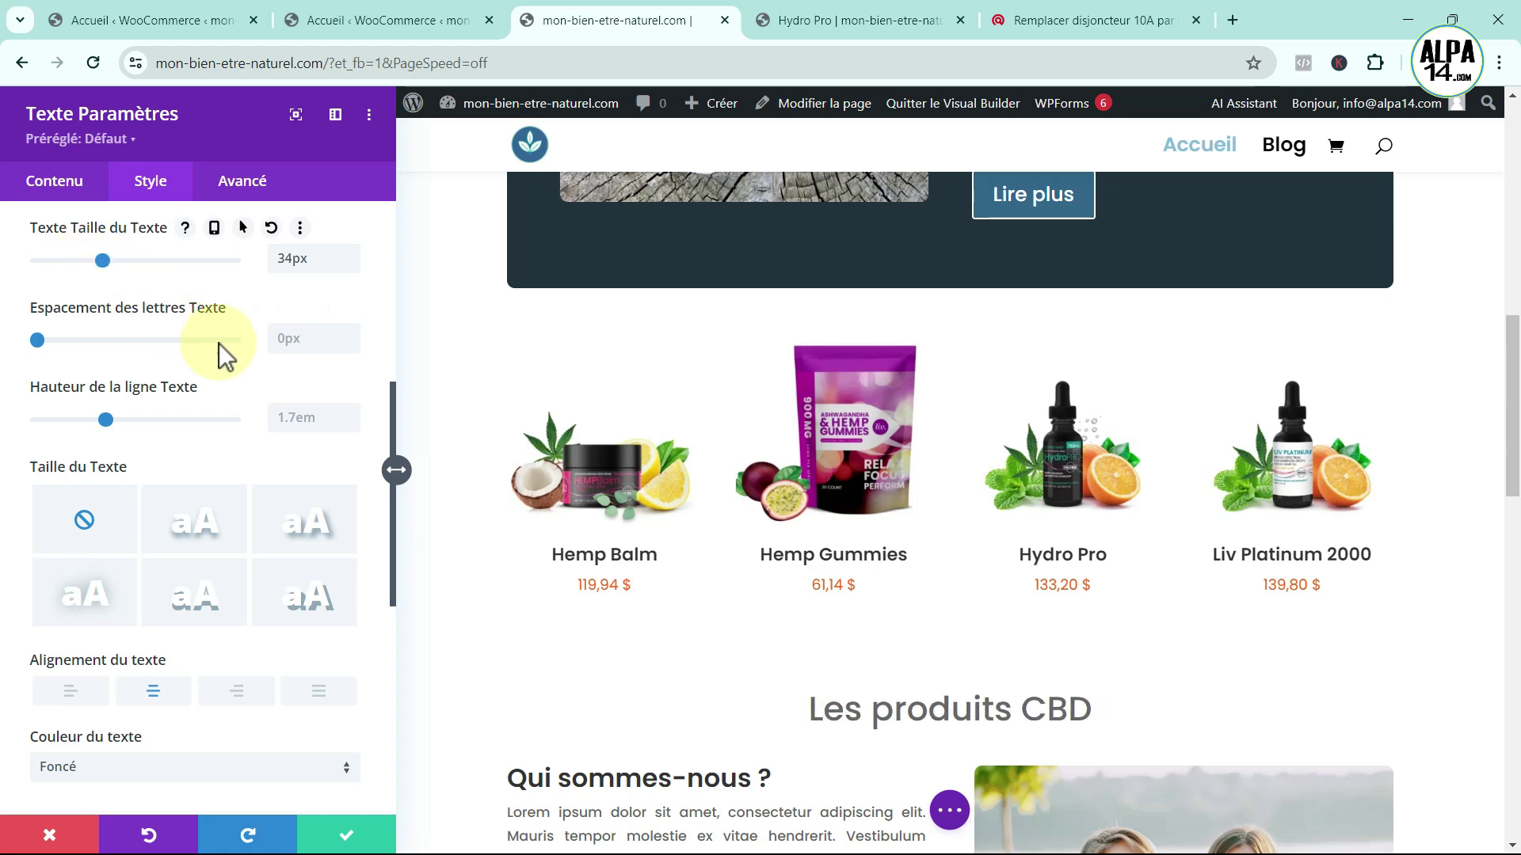
- Set the "Les produits CBD" text colour to white and save the Texte module's settings
{"action": "scroll", "coordinate": [219, 343], "scroll_direction": "up", "scroll_amount": 3}
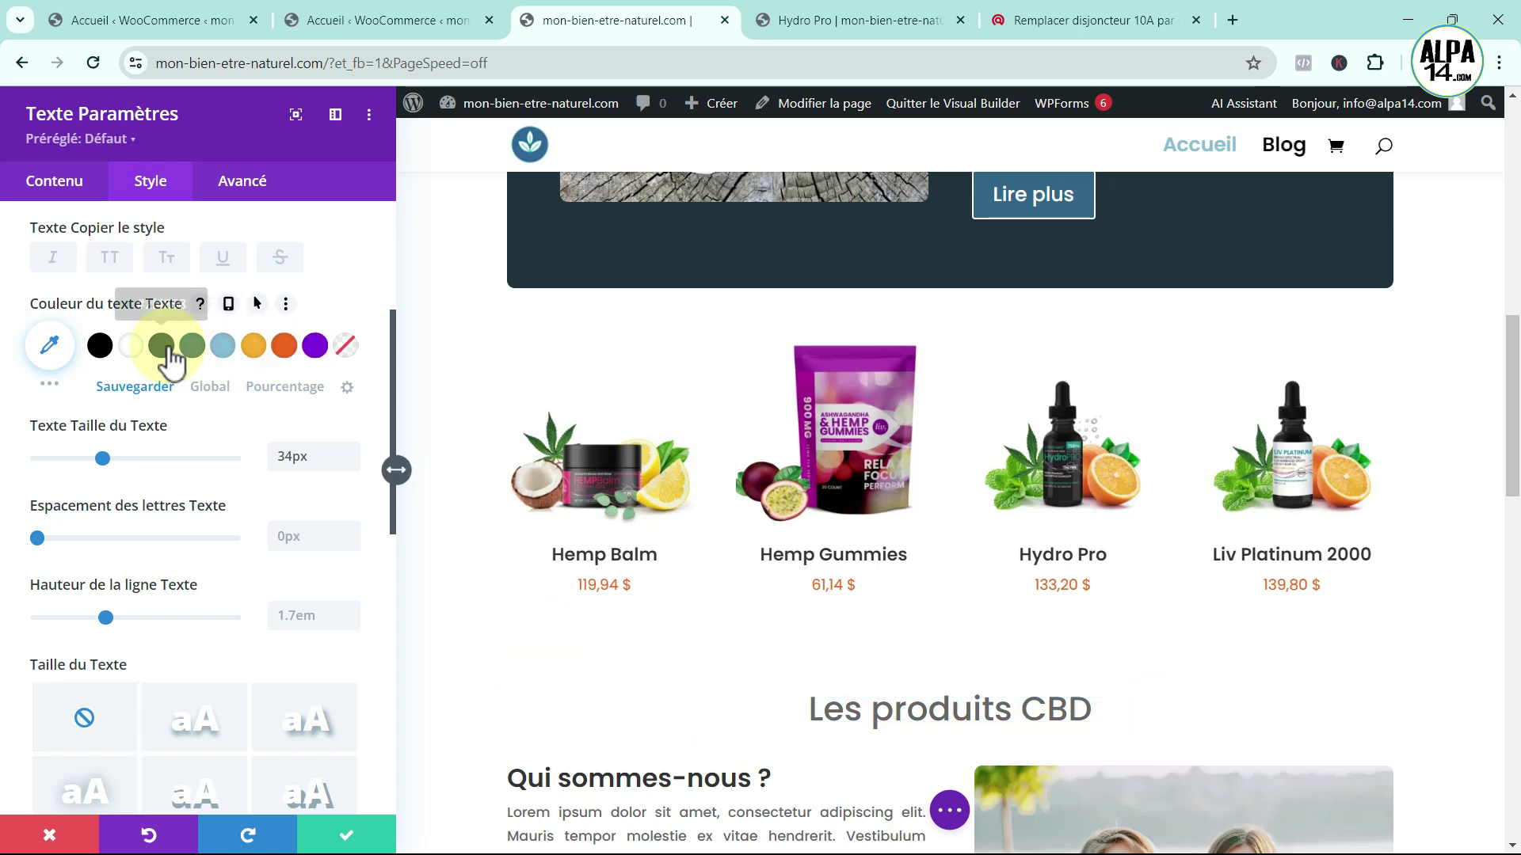
{"action": "left_click", "coordinate": [131, 349]}
{"action": "left_click", "coordinate": [349, 836]}
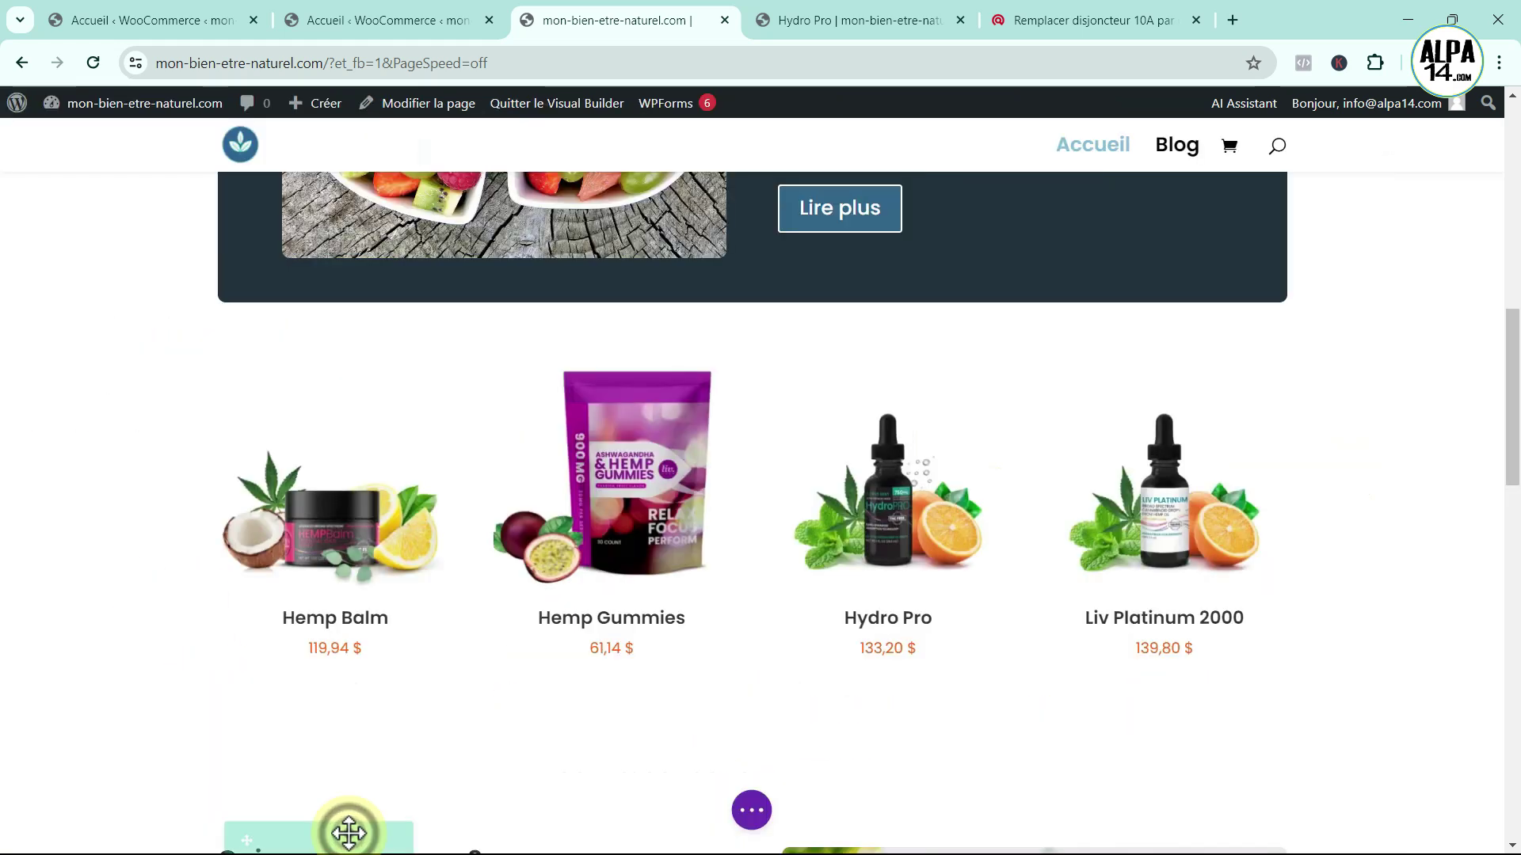
- Set the "Les produits CBD" title row's background image to ban-cbd2.webp from the media library
{"action": "scroll", "coordinate": [578, 763], "scroll_direction": "down", "scroll_amount": 1}
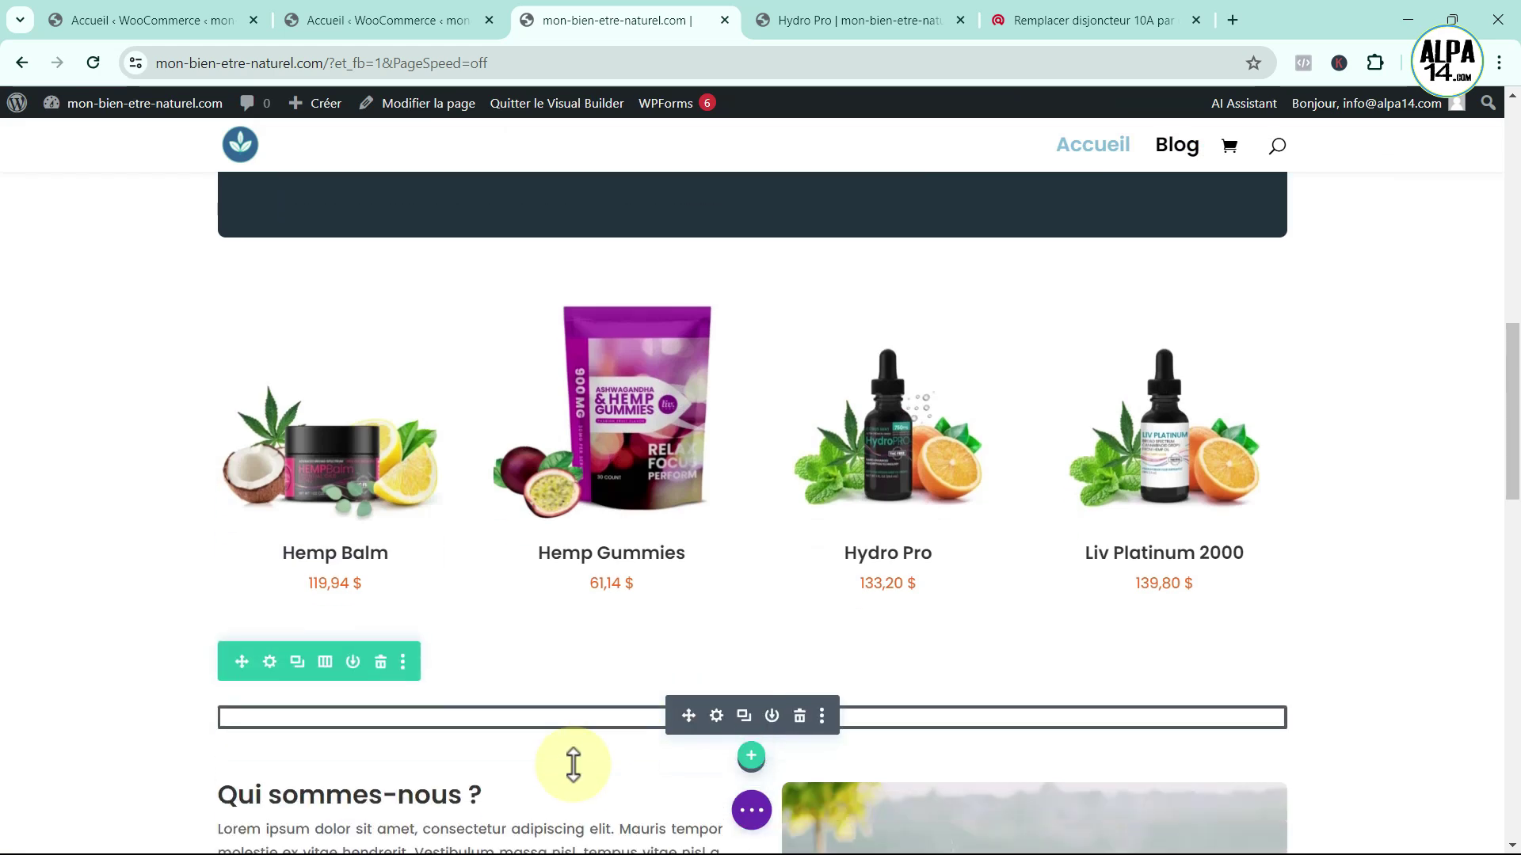
{"action": "left_click", "coordinate": [266, 625]}
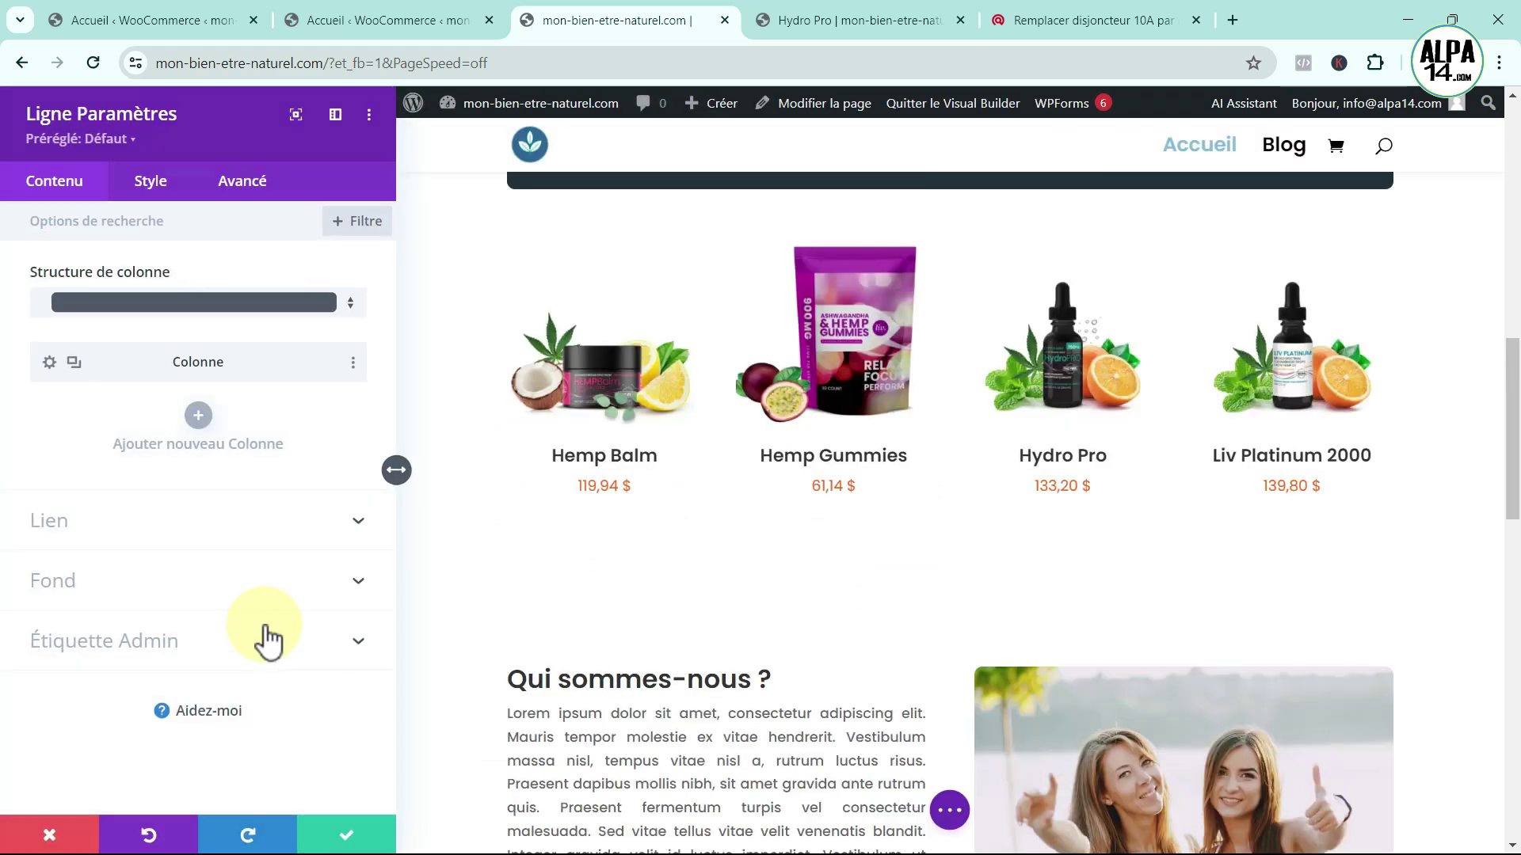
{"action": "left_click", "coordinate": [85, 608]}
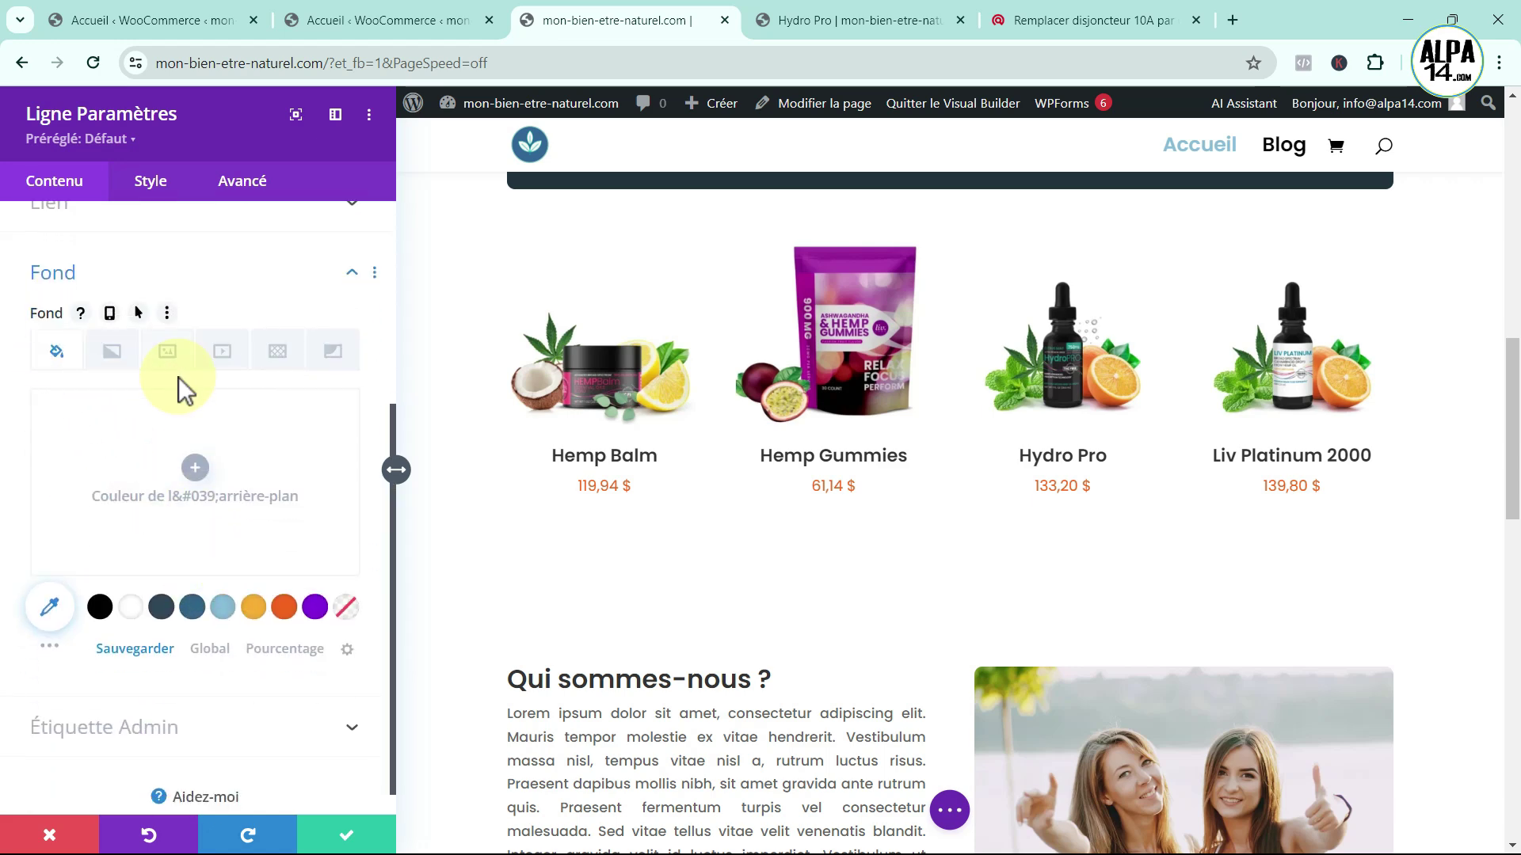
{"action": "left_click", "coordinate": [167, 360]}
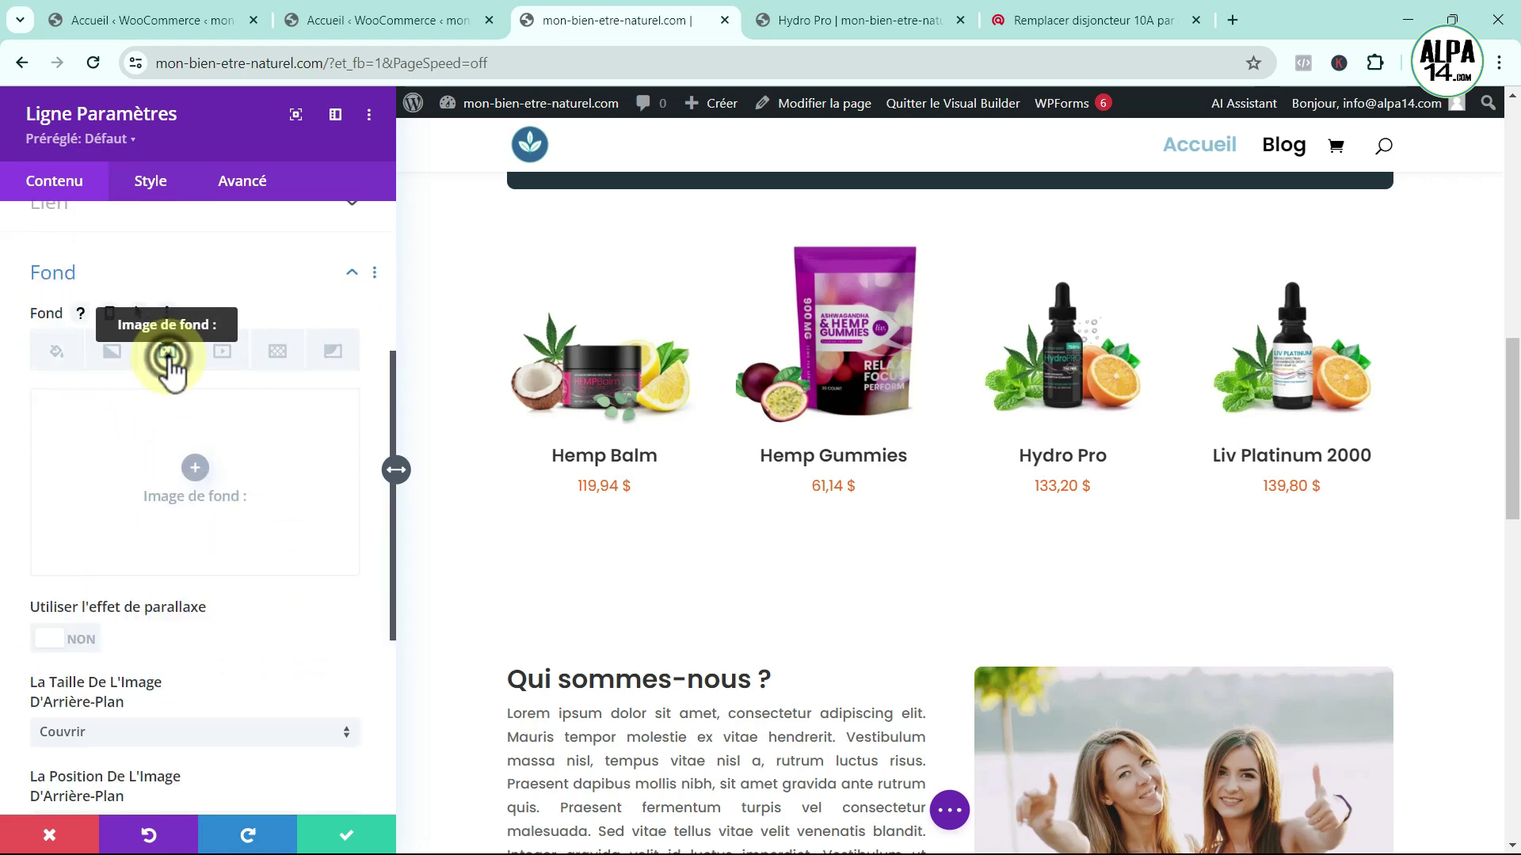
{"action": "left_click", "coordinate": [195, 470]}
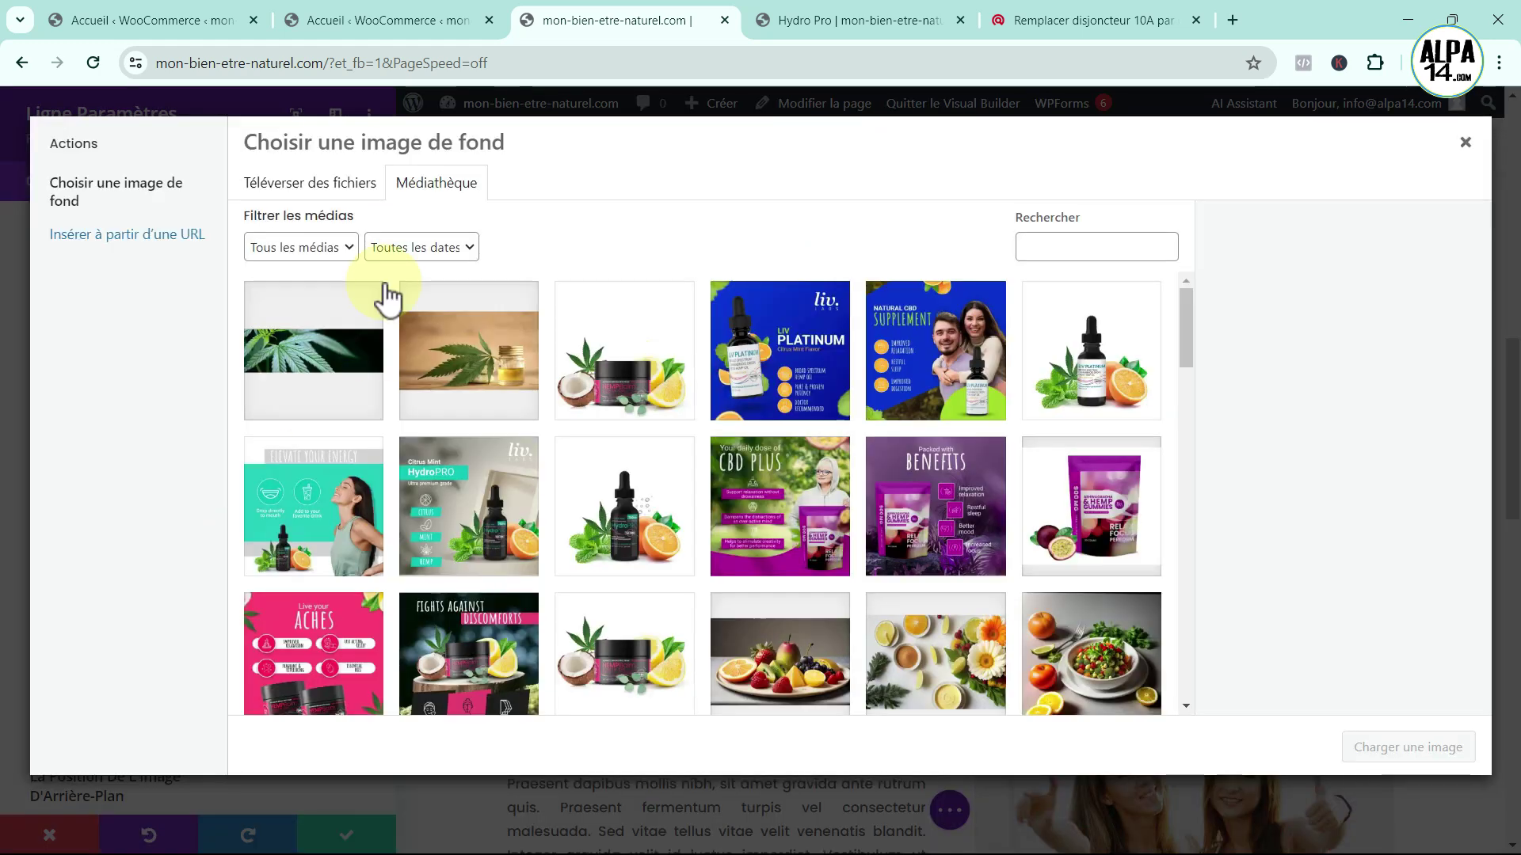
{"action": "left_click", "coordinate": [312, 340]}
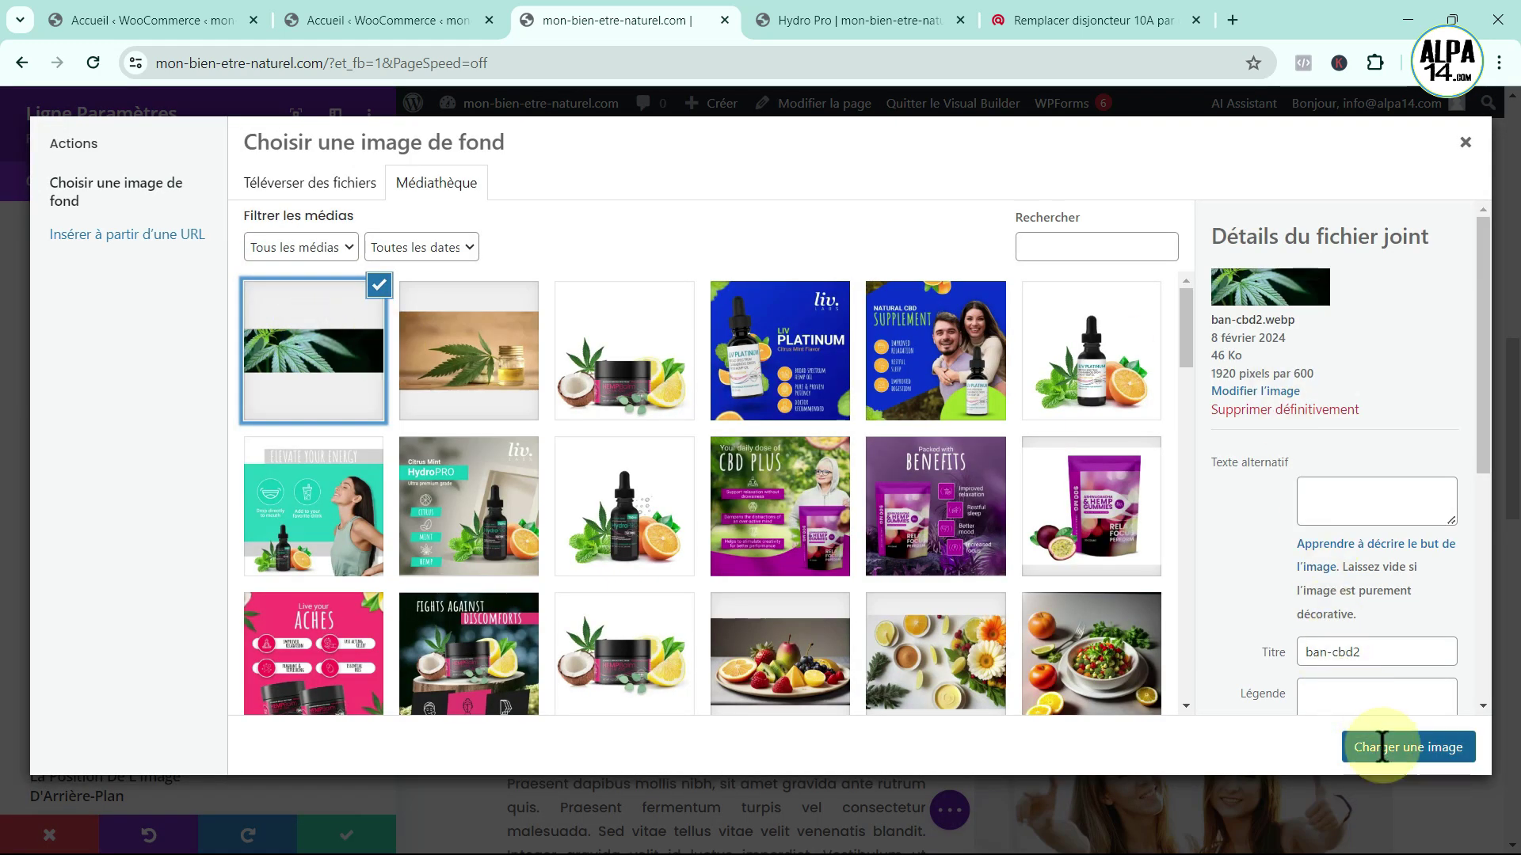
{"action": "left_click", "coordinate": [1407, 747]}
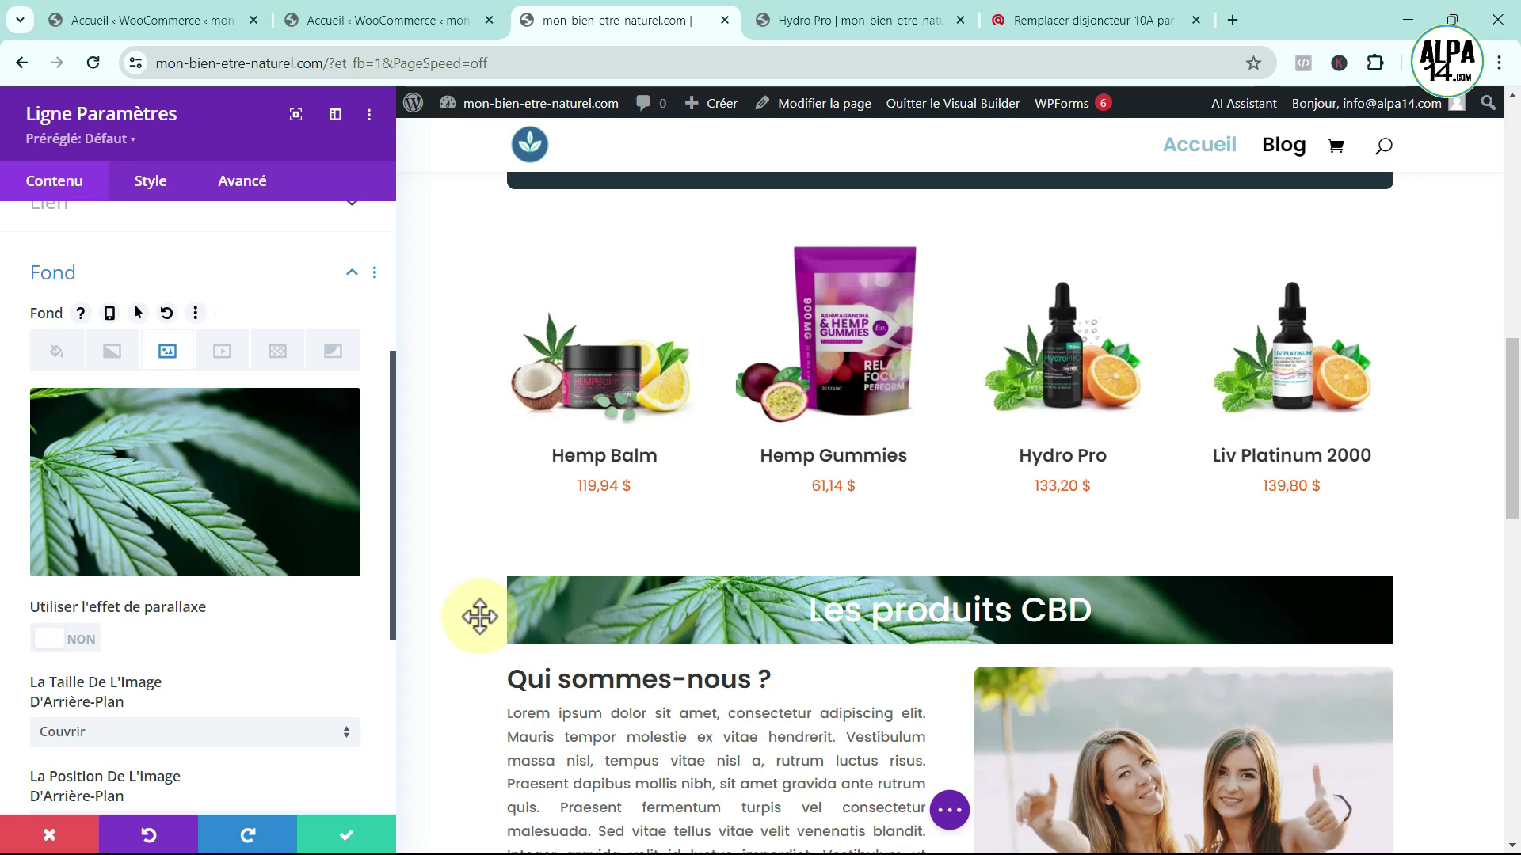
- Set the blend mode of the row's background image to Multiplié
{"action": "scroll", "coordinate": [435, 505], "scroll_direction": "down", "scroll_amount": 1}
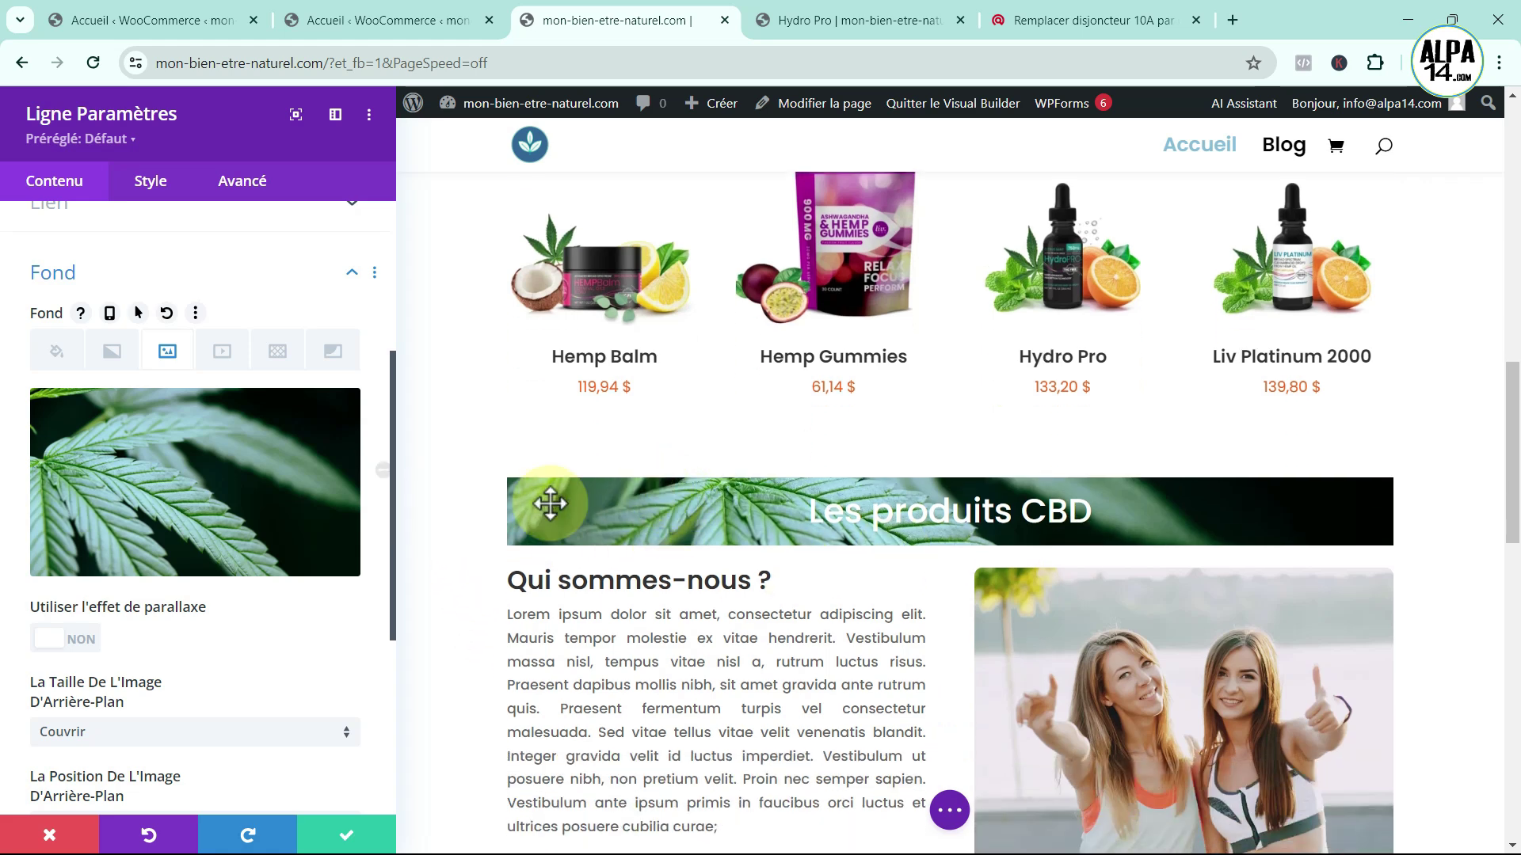
{"action": "scroll", "coordinate": [153, 673], "scroll_direction": "down", "scroll_amount": 3}
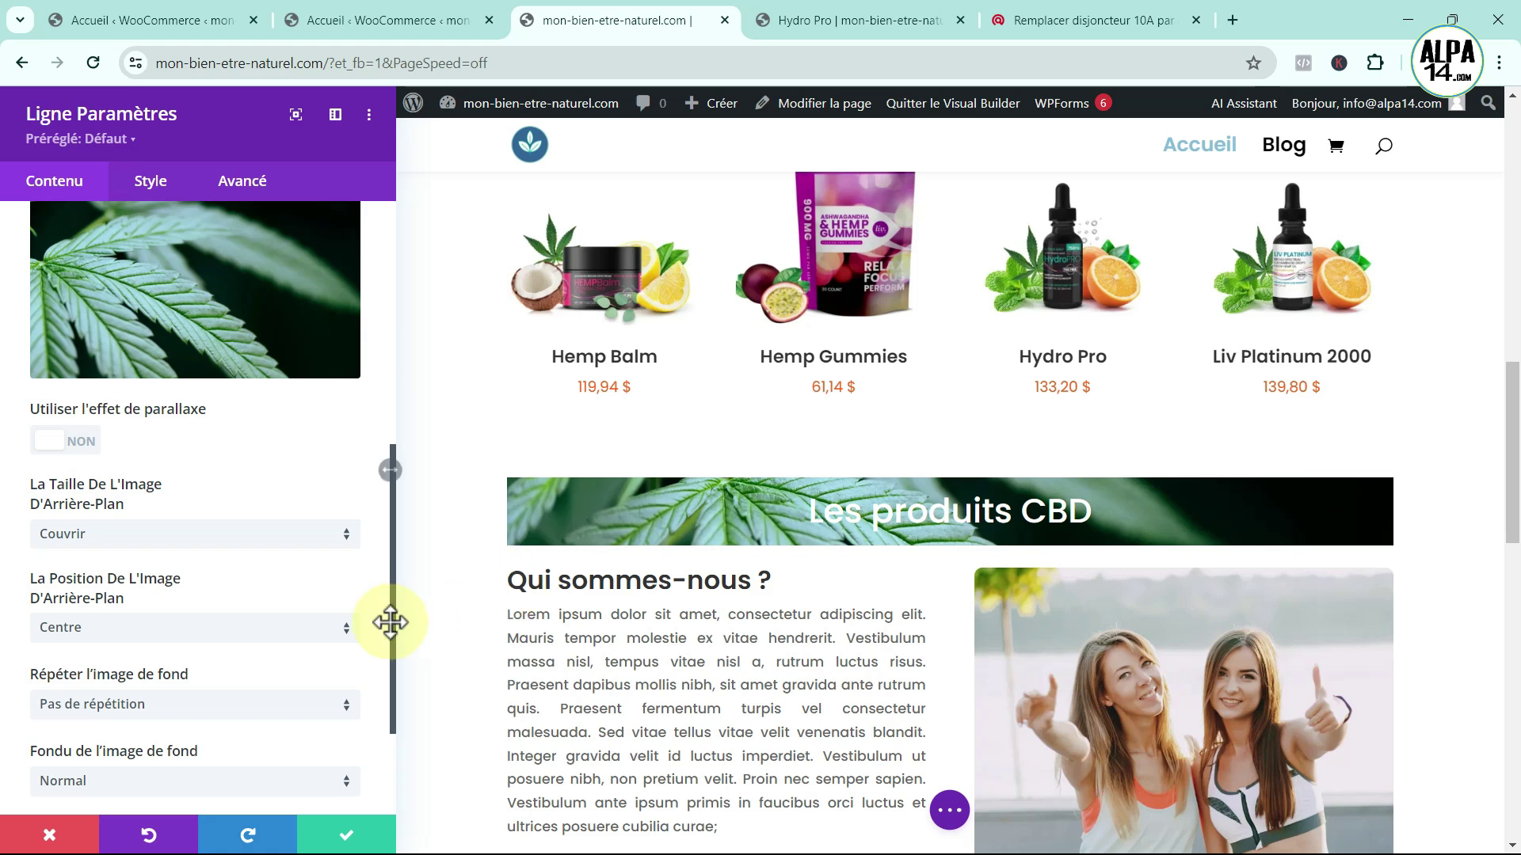
{"action": "scroll", "coordinate": [388, 614], "scroll_direction": "down", "scroll_amount": 2}
{"action": "left_click", "coordinate": [343, 697]}
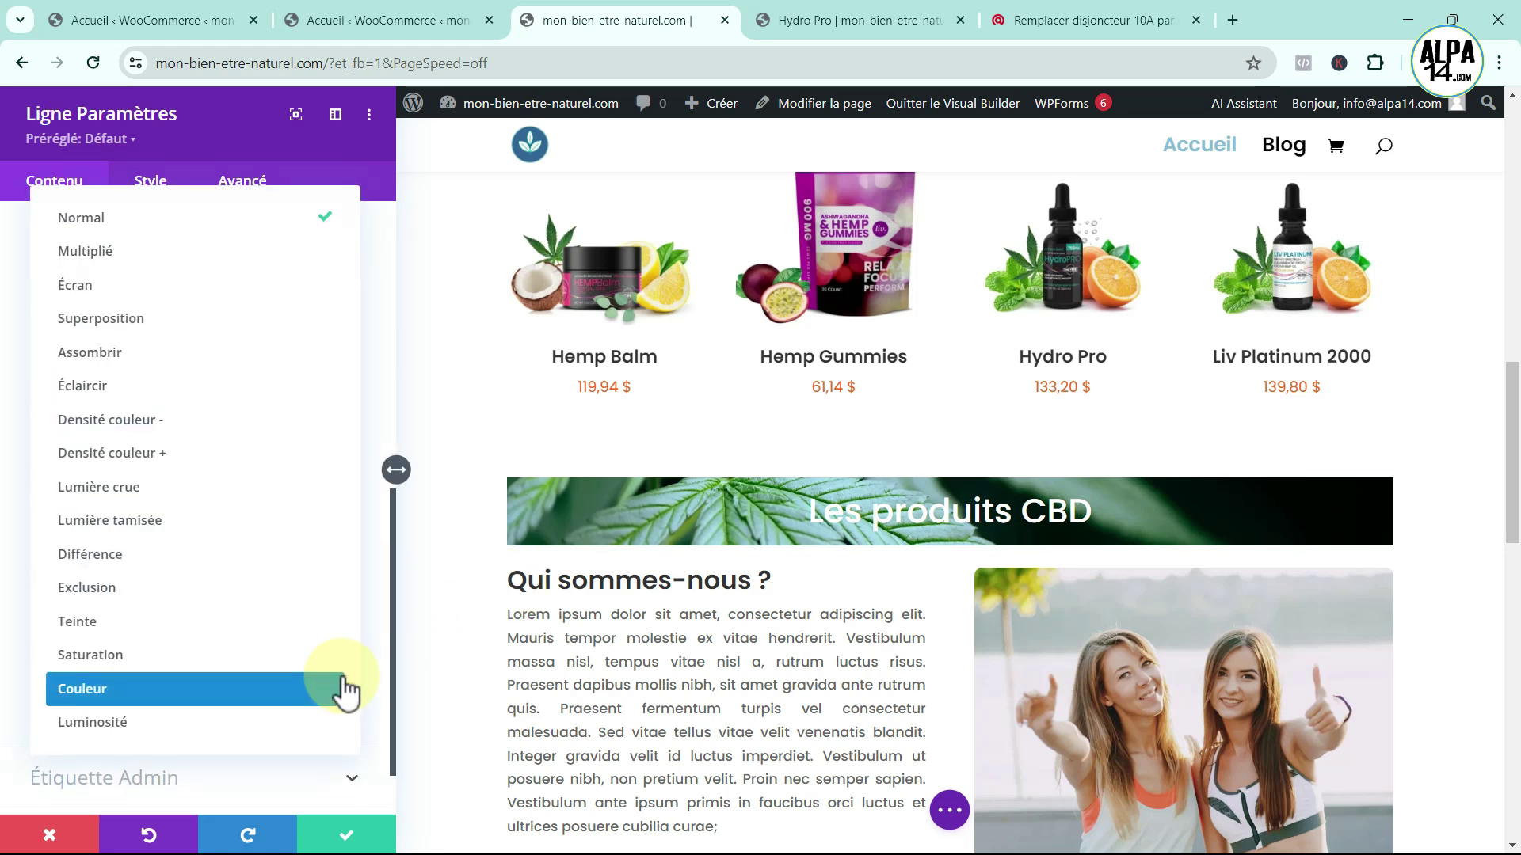
{"action": "left_click", "coordinate": [210, 252]}
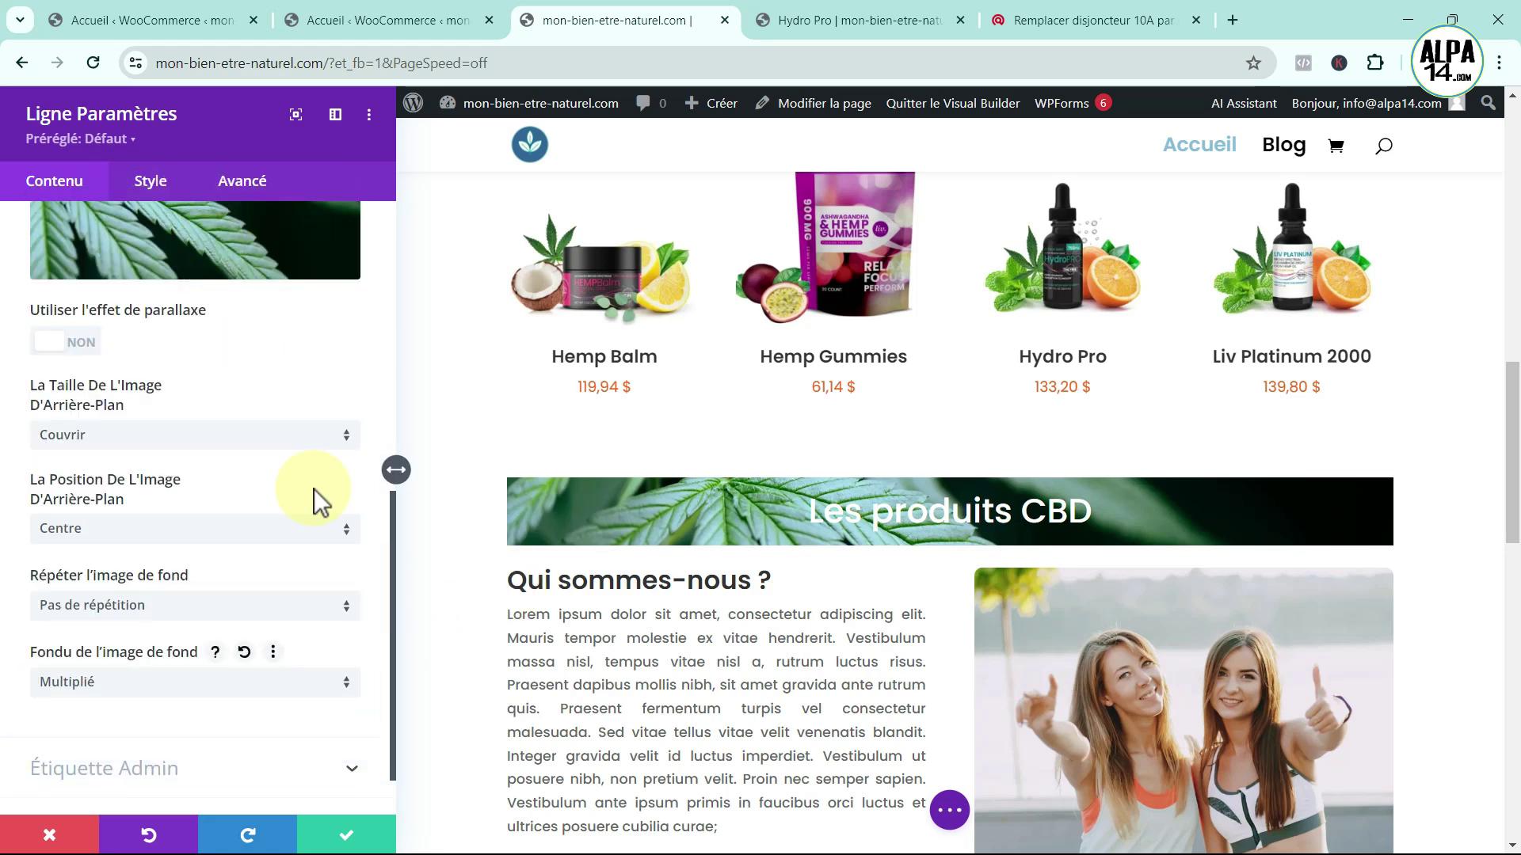
- Give the "Les produits CBD" row a custom bright green background colour to tint its image
{"action": "scroll", "coordinate": [377, 578], "scroll_direction": "up", "scroll_amount": 5}
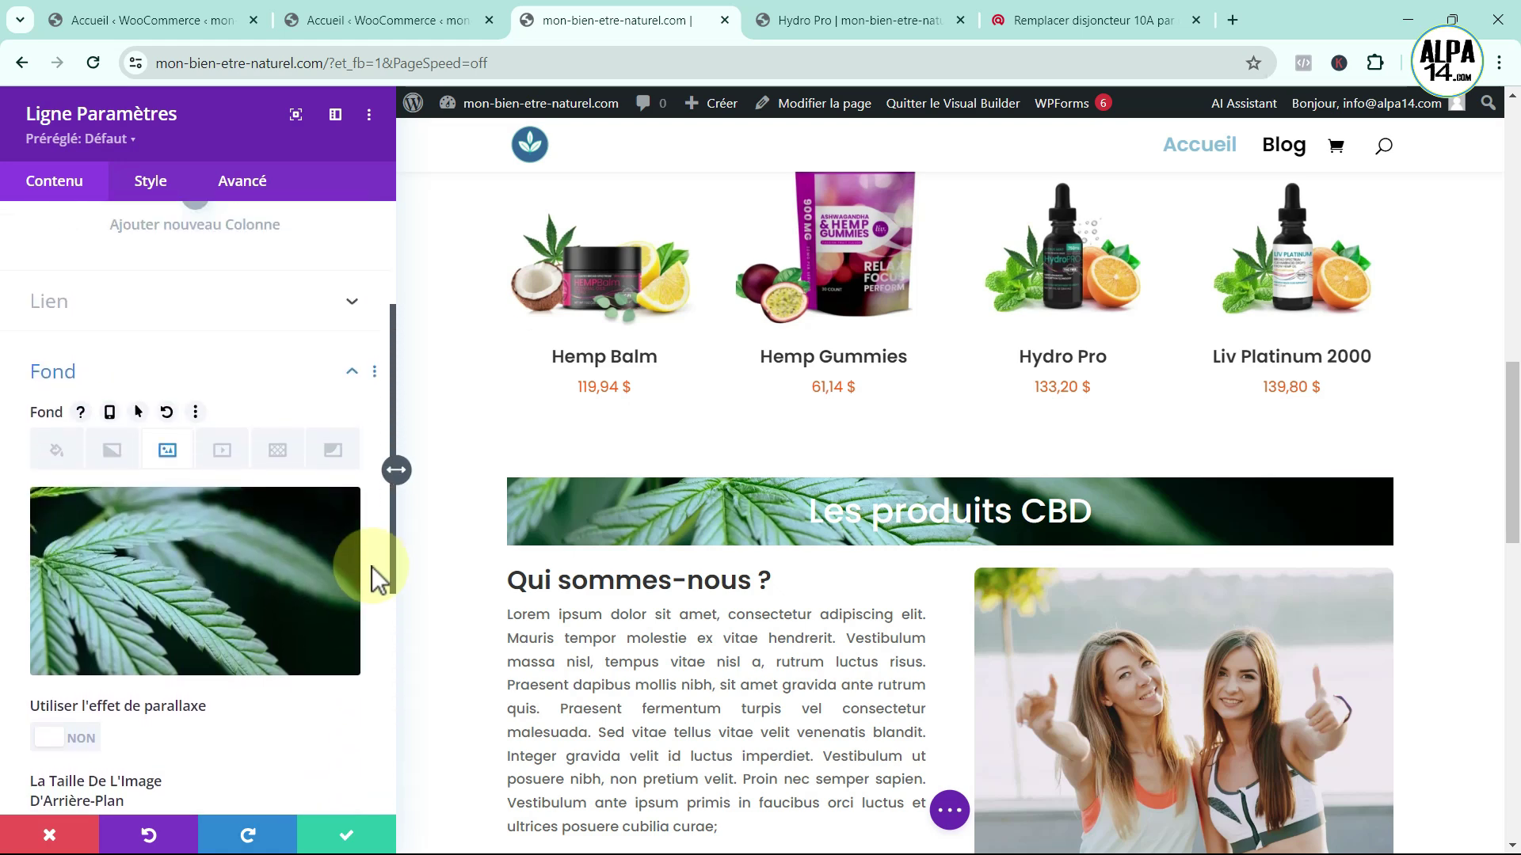
{"action": "left_click", "coordinate": [73, 453]}
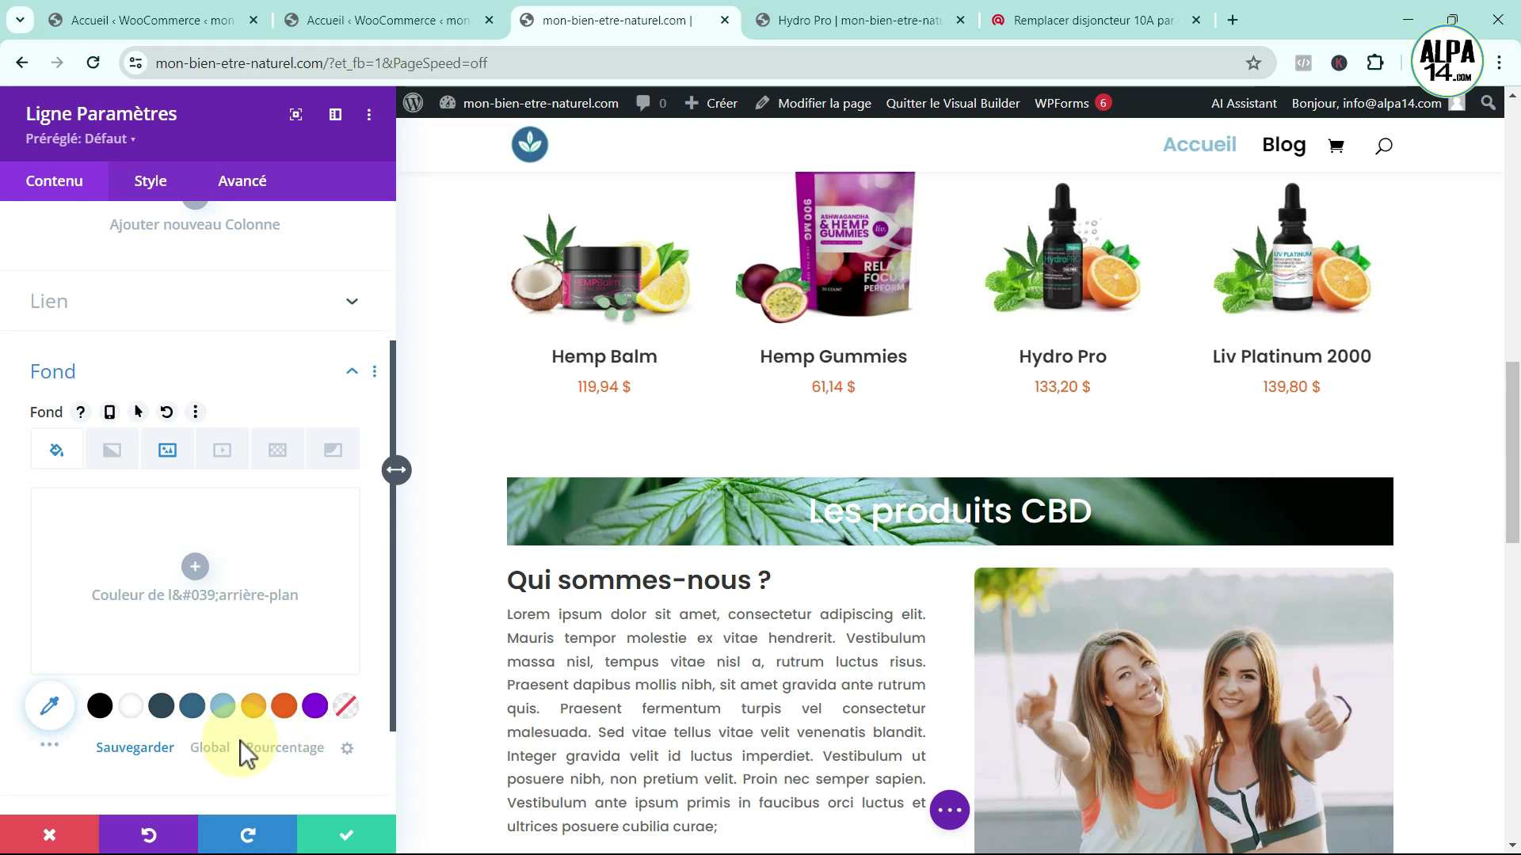
{"action": "left_click", "coordinate": [48, 746]}
{"action": "scroll", "coordinate": [163, 713], "scroll_direction": "down", "scroll_amount": 2}
{"action": "scroll", "coordinate": [237, 697], "scroll_direction": "down", "scroll_amount": 3}
{"action": "left_click", "coordinate": [292, 618]}
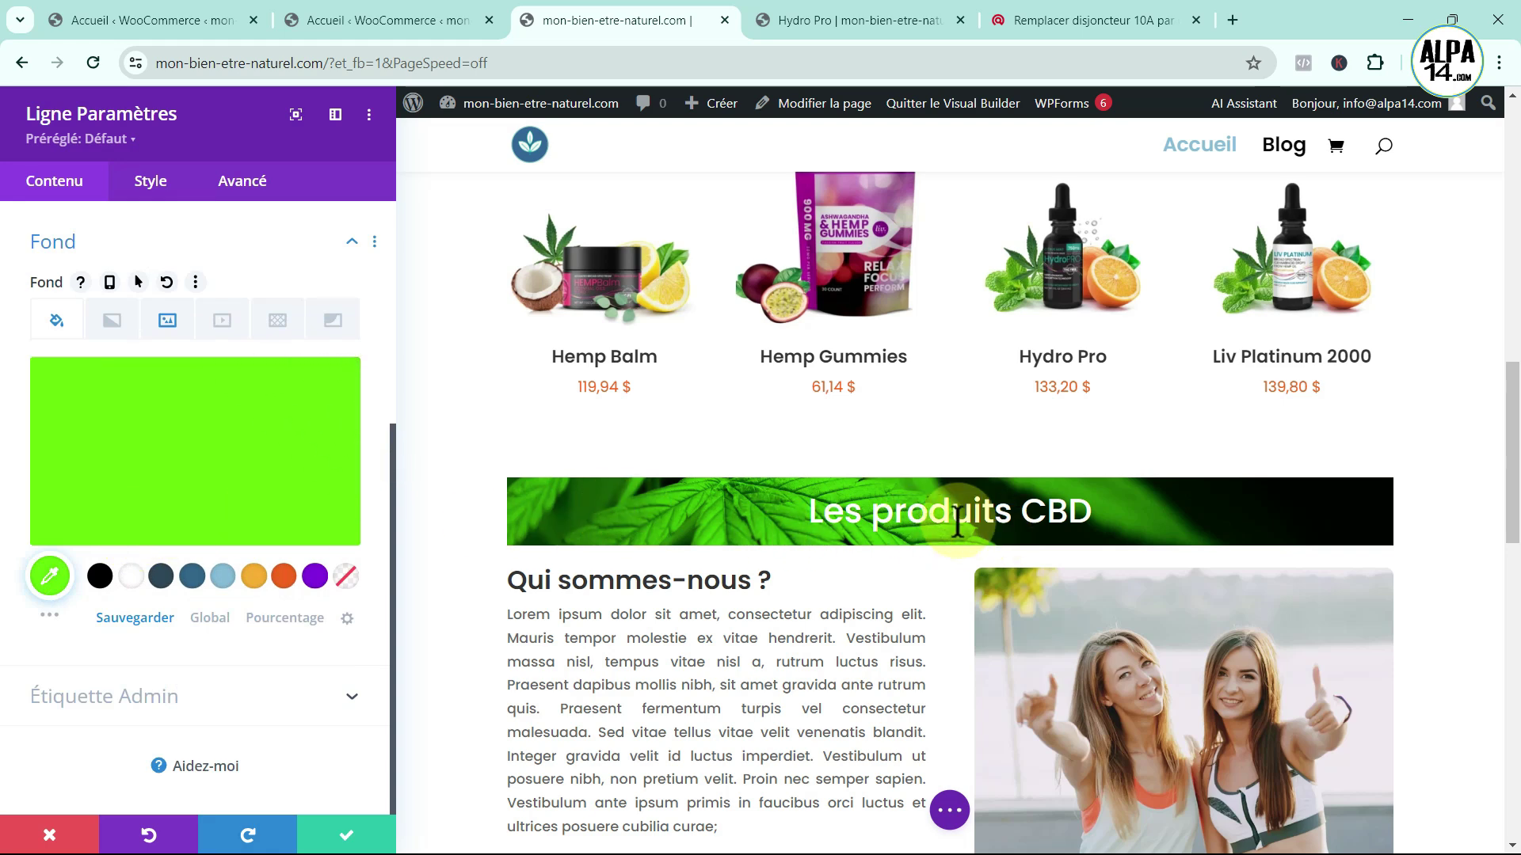
- Lower the opacity of the row's green background colour to about 0.72
{"action": "left_click", "coordinate": [50, 577]}
{"action": "left_click_drag", "start_coordinate": [336, 387], "coordinate": [354, 436]}
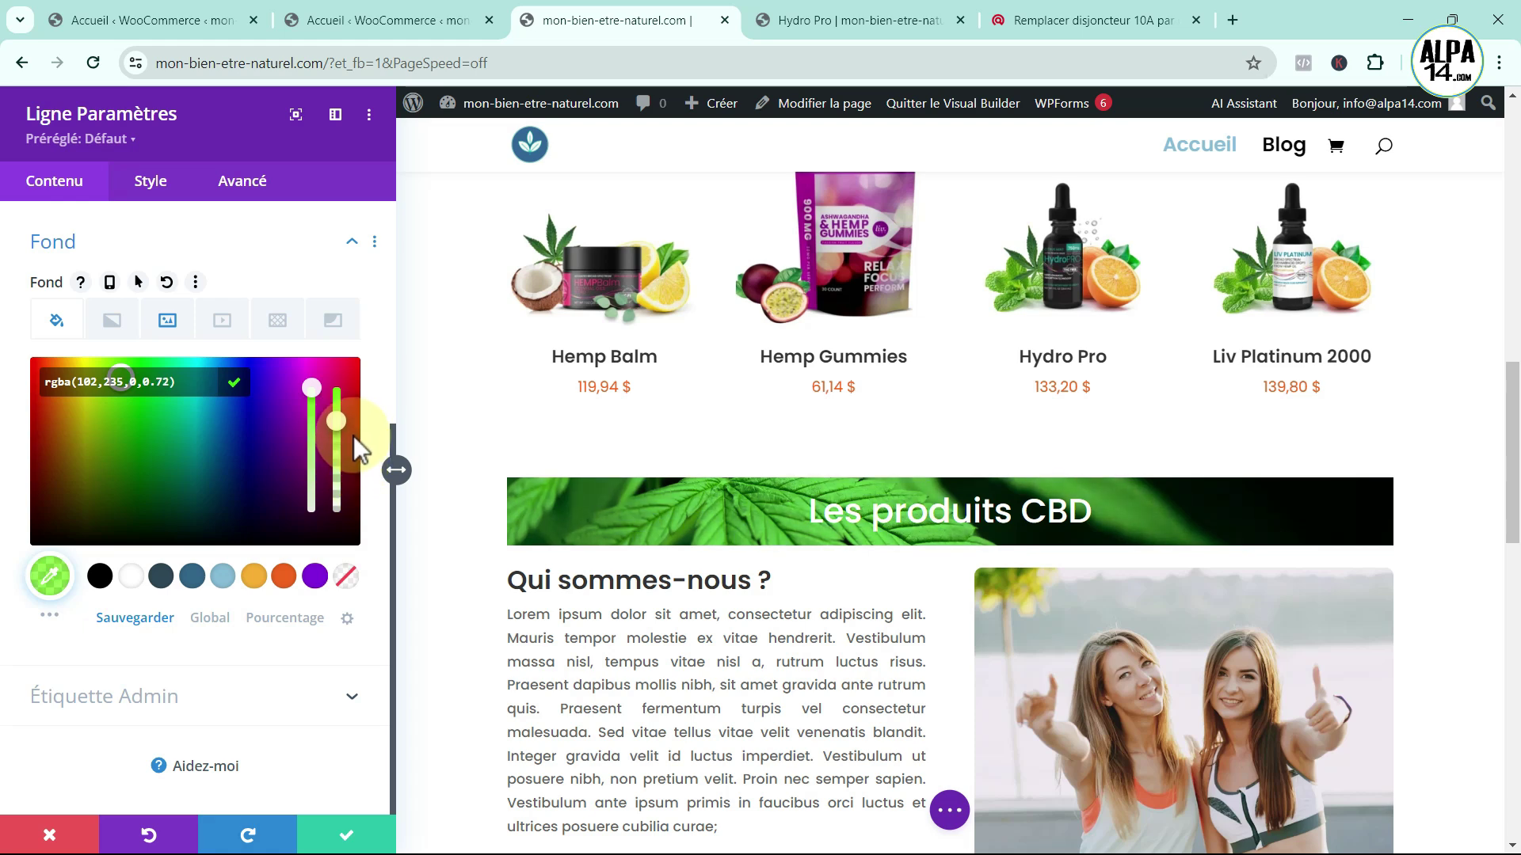
{"action": "left_click", "coordinate": [372, 764]}
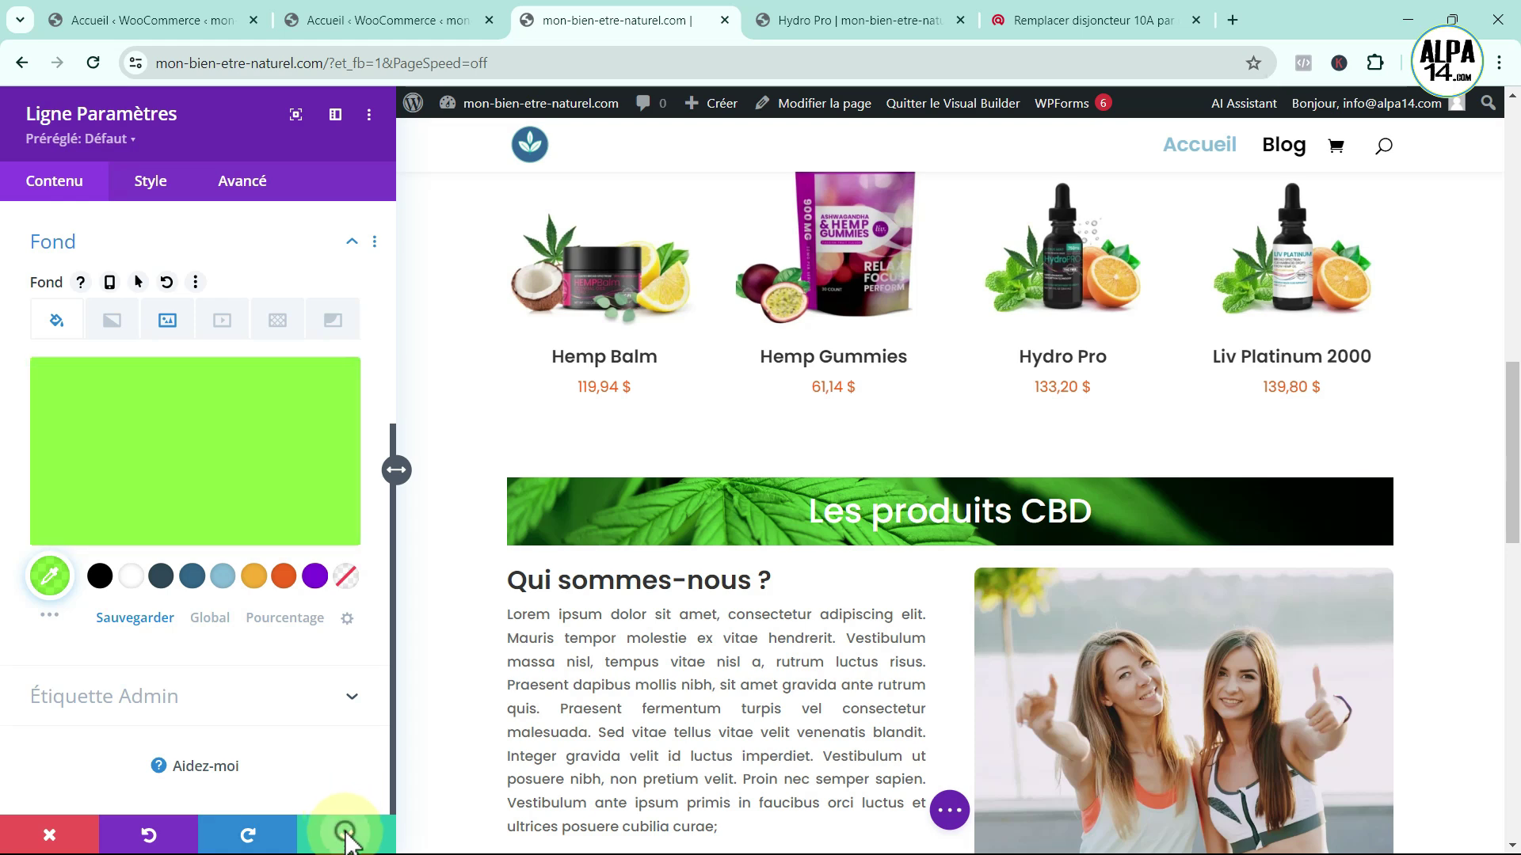
- Round all four corners of the banner row by 5px and save the row settings
{"action": "left_click", "coordinate": [134, 190]}
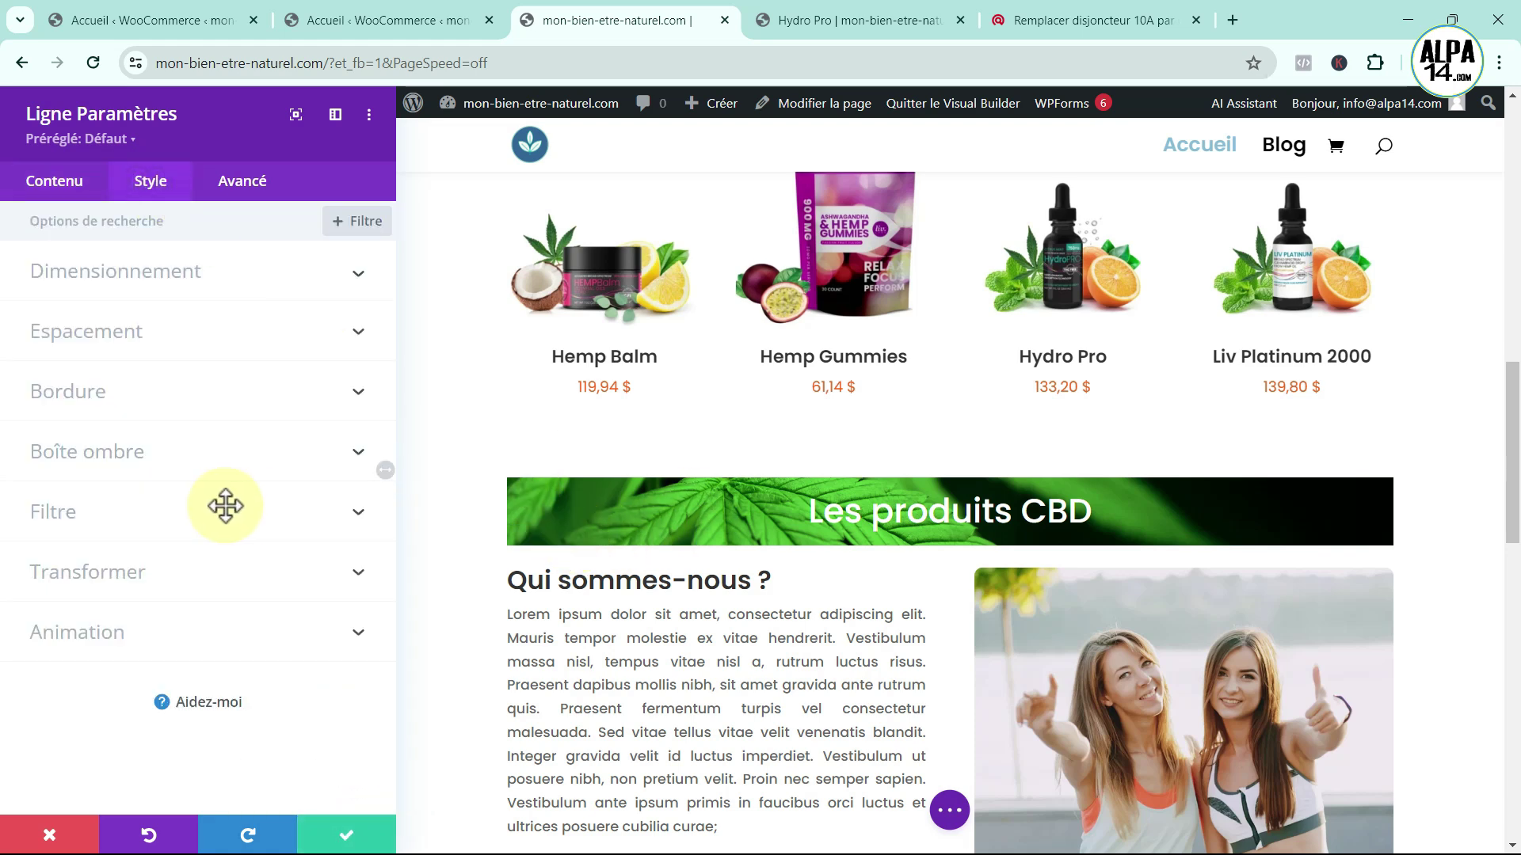
{"action": "left_click", "coordinate": [226, 396]}
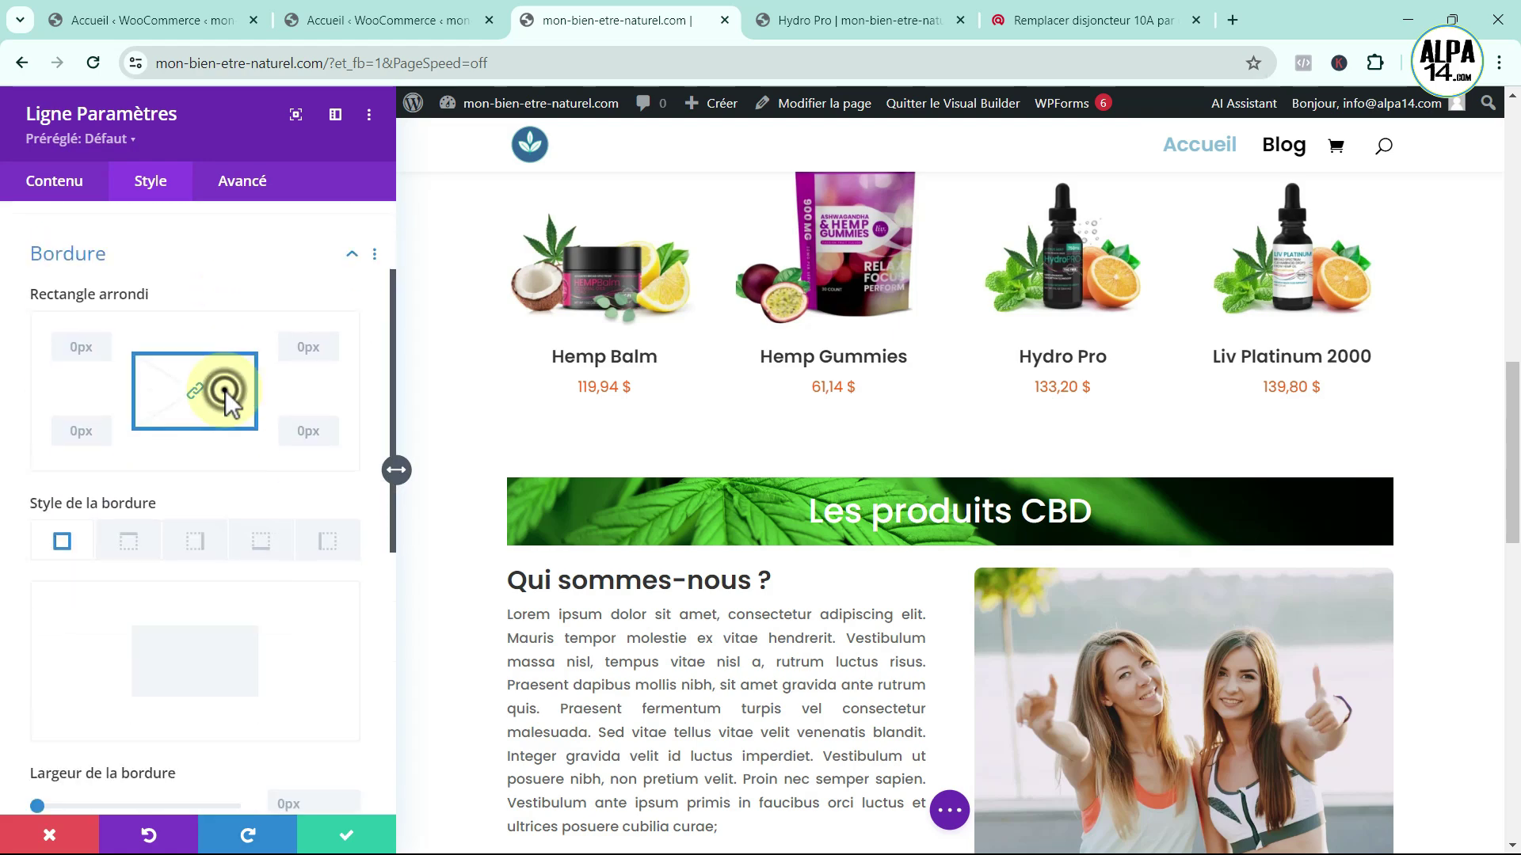
{"action": "scroll", "coordinate": [815, 560], "scroll_direction": "up", "scroll_amount": 5}
{"action": "scroll", "coordinate": [561, 456], "scroll_direction": "down", "scroll_amount": 6}
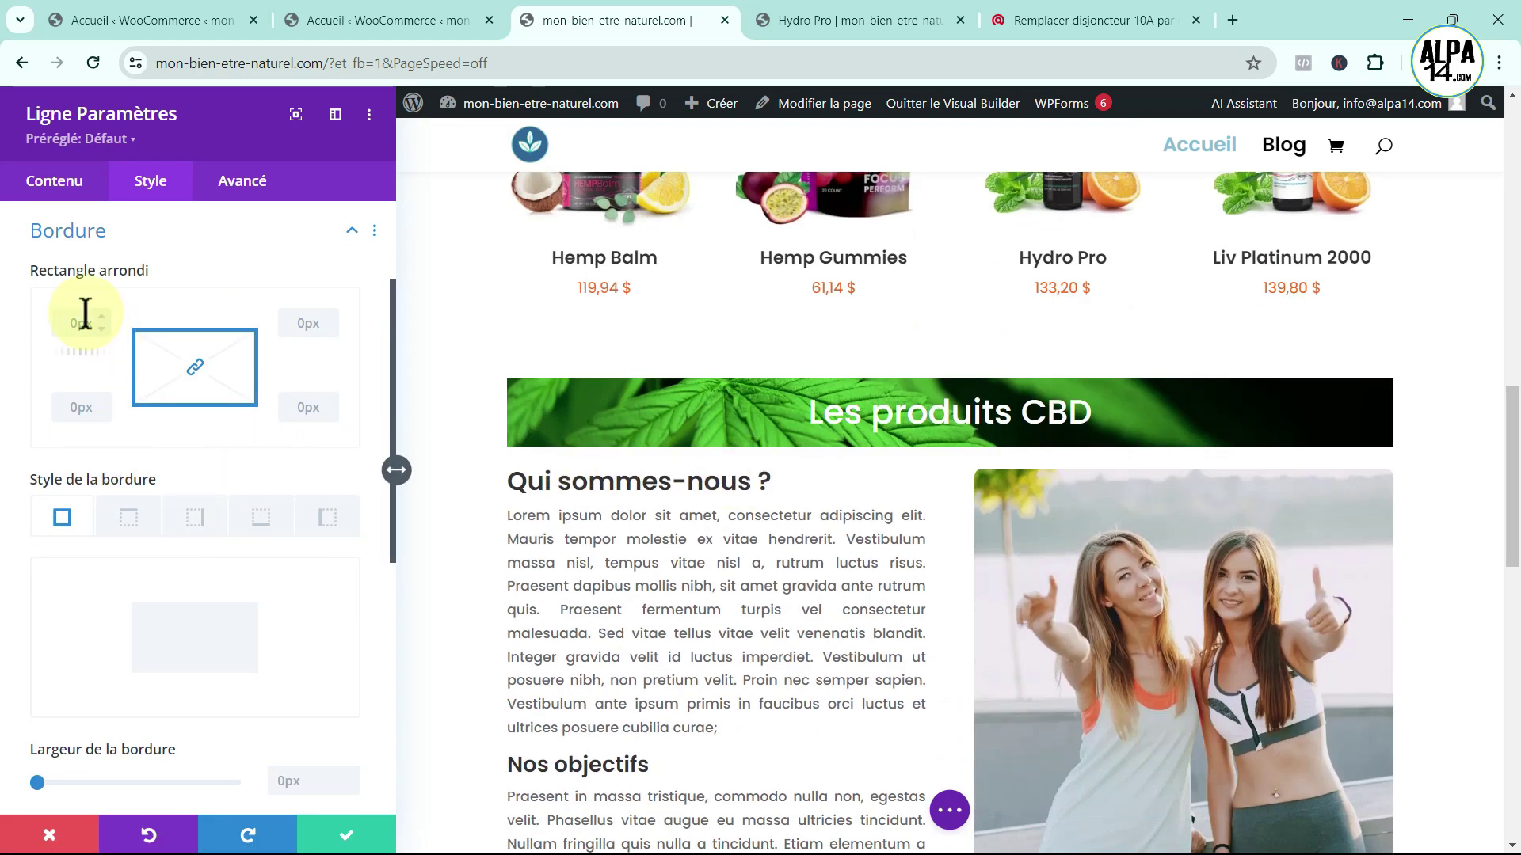
{"action": "left_click_drag", "start_coordinate": [108, 323], "coordinate": [107, 318]}
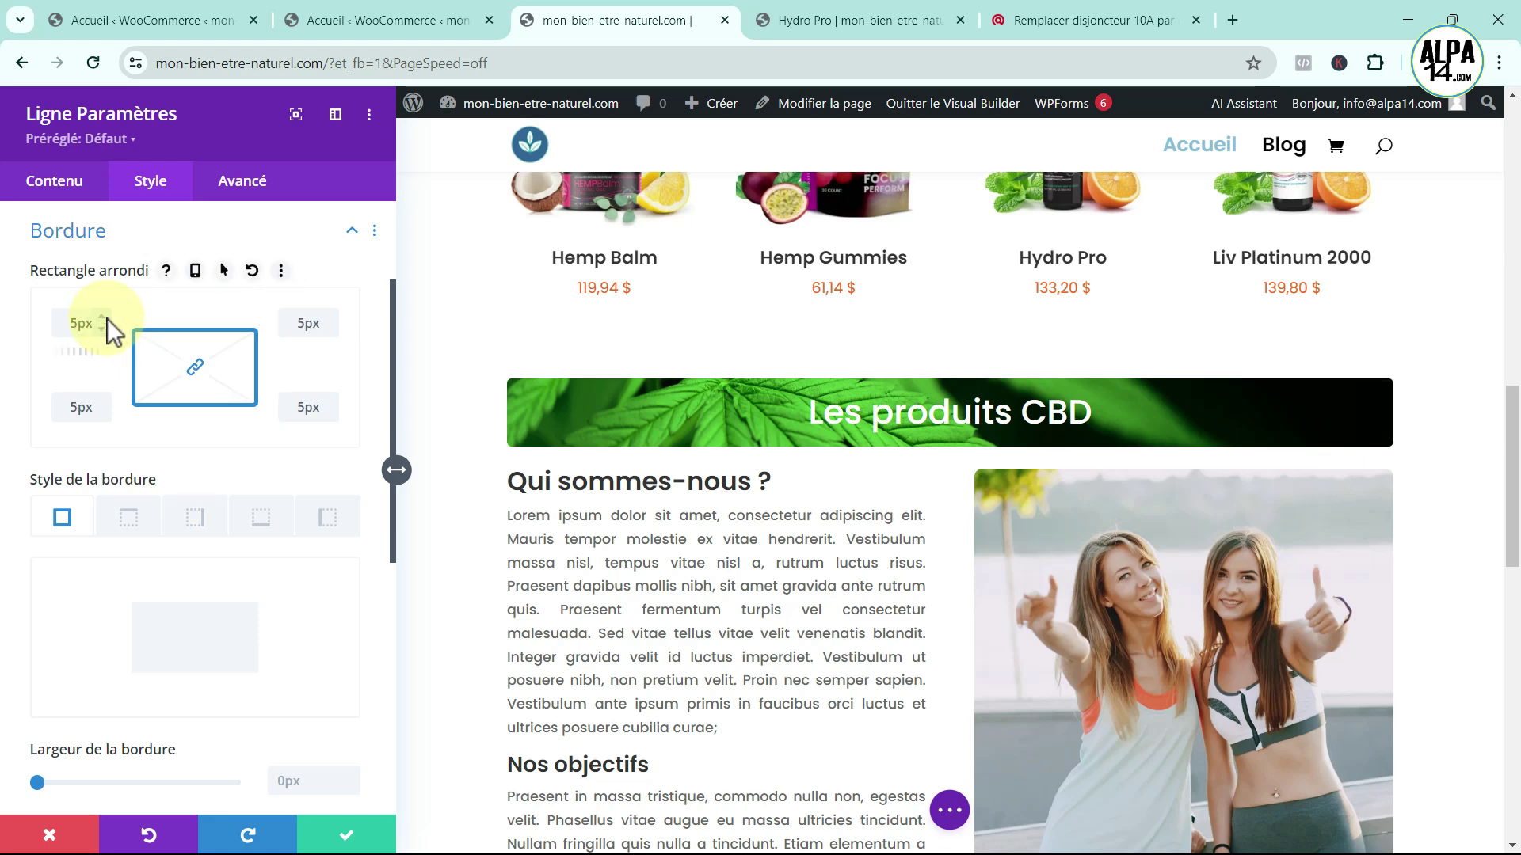
{"action": "left_click", "coordinate": [346, 835]}
- Move the "Les produits CBD" banner row above the product row and save the page
{"action": "mouse_move", "coordinate": [289, 572]}
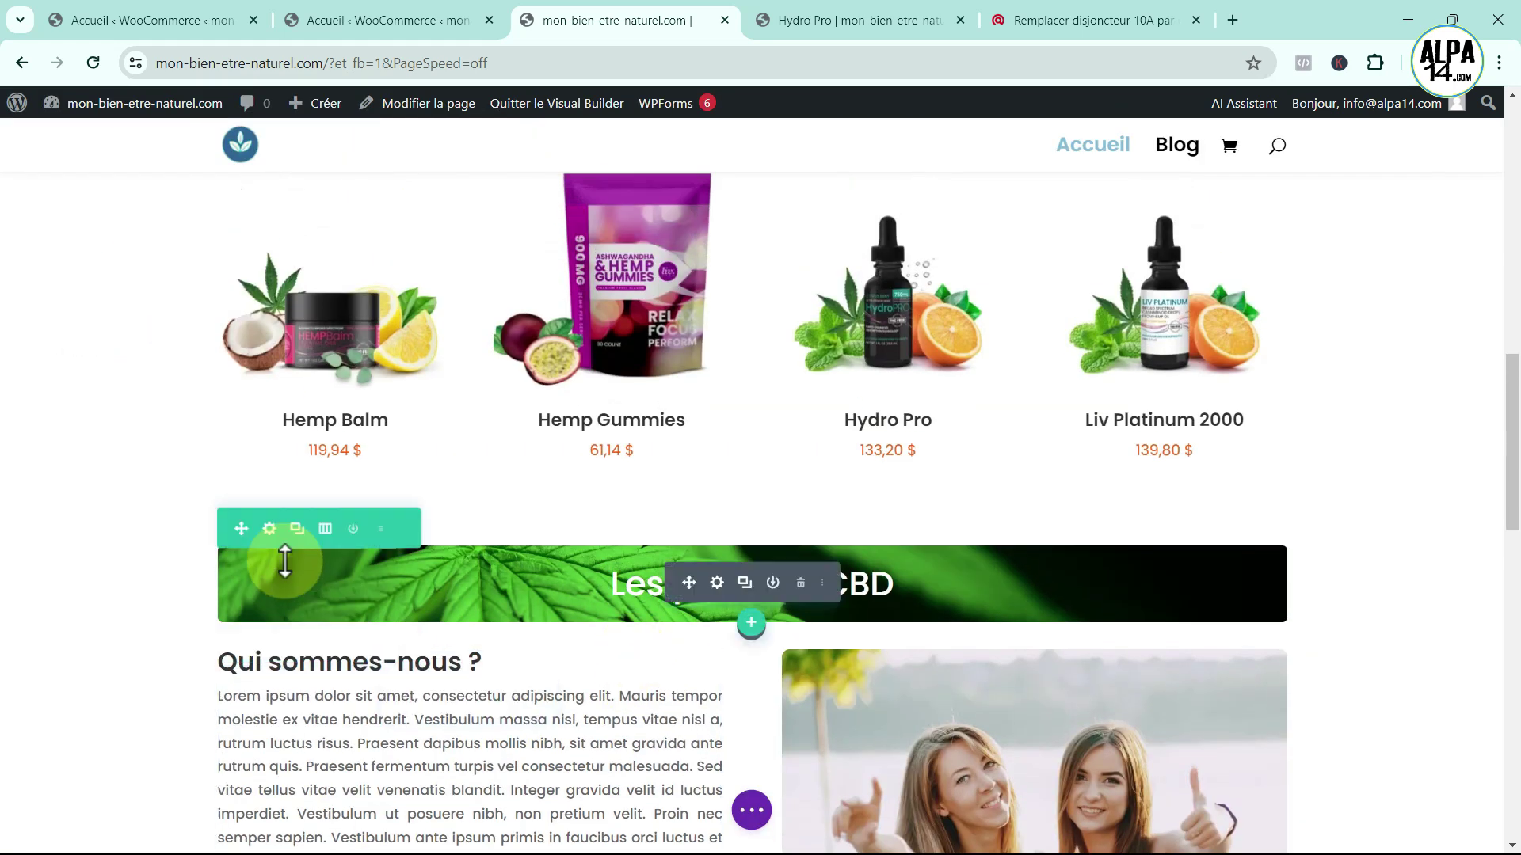
{"action": "left_click_drag", "start_coordinate": [244, 531], "coordinate": [309, 364]}
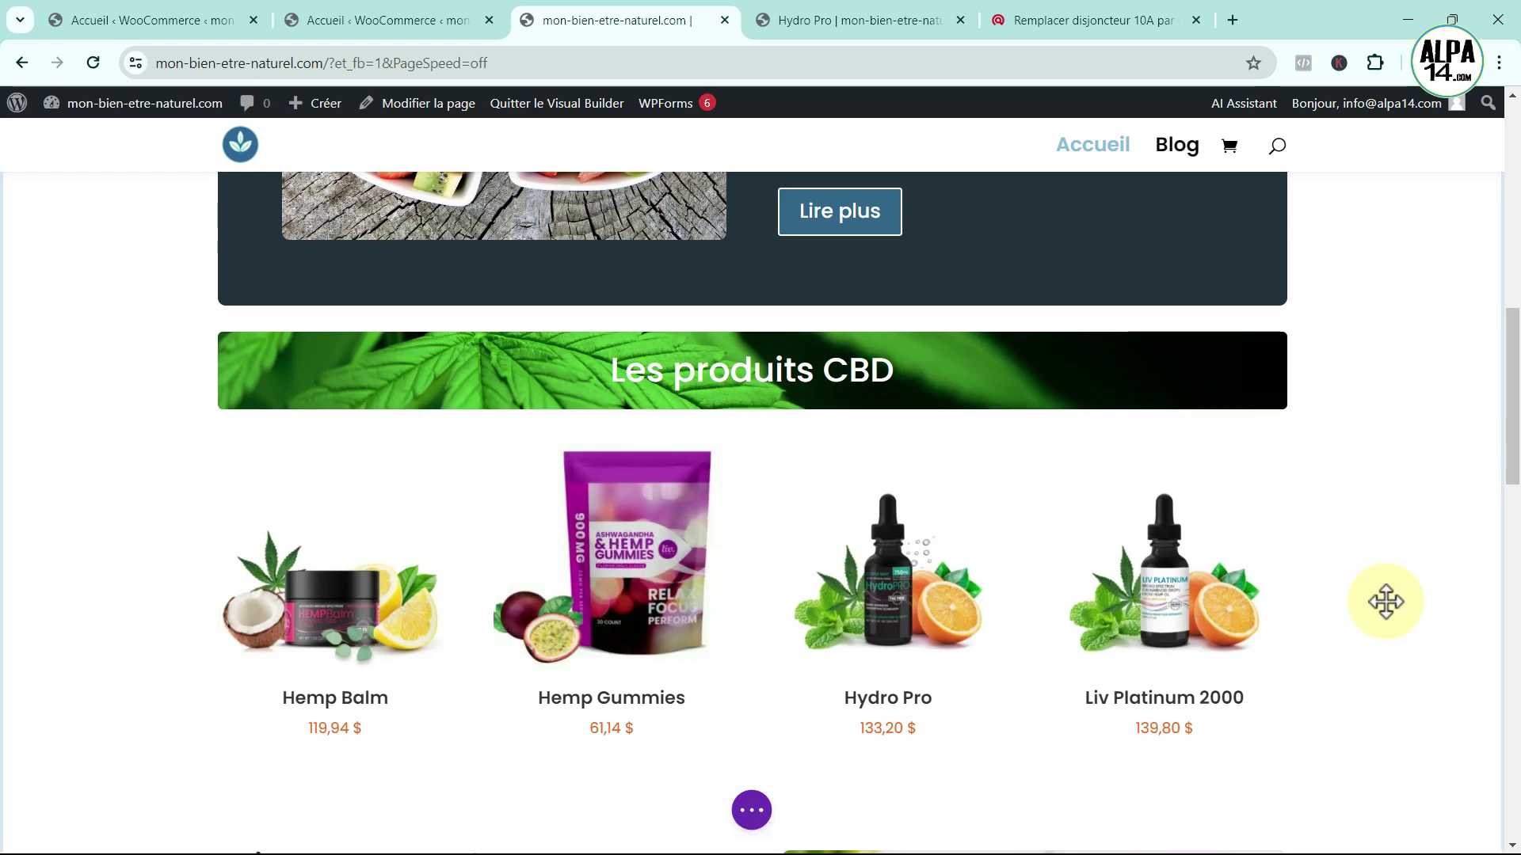
{"action": "mouse_move", "coordinate": [1396, 820]}
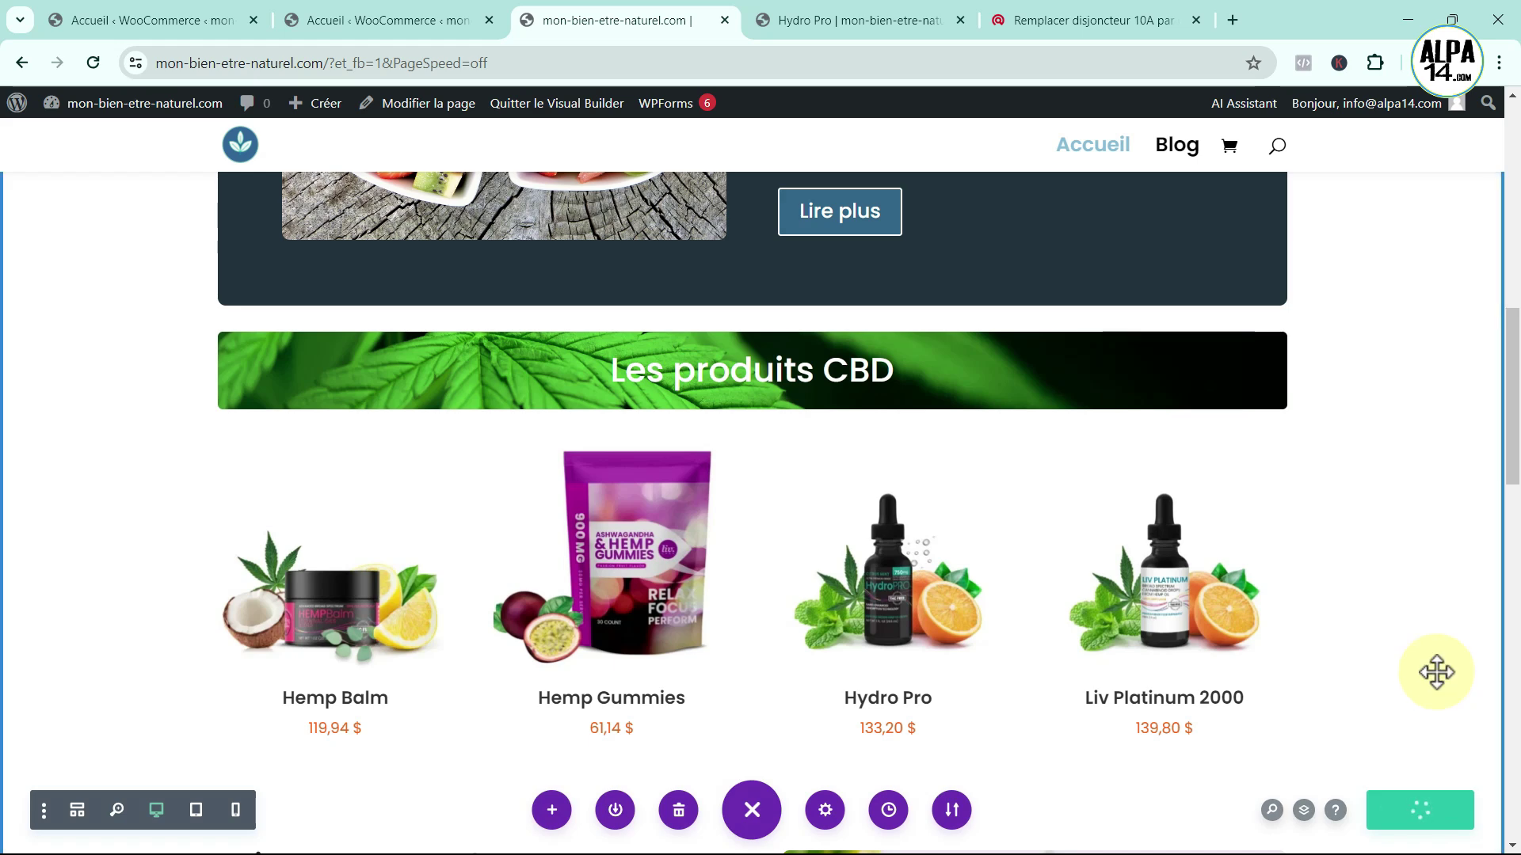
- Exit the Visual Builder and review the CBD banner and products on the published home page
{"action": "left_click", "coordinate": [556, 103]}
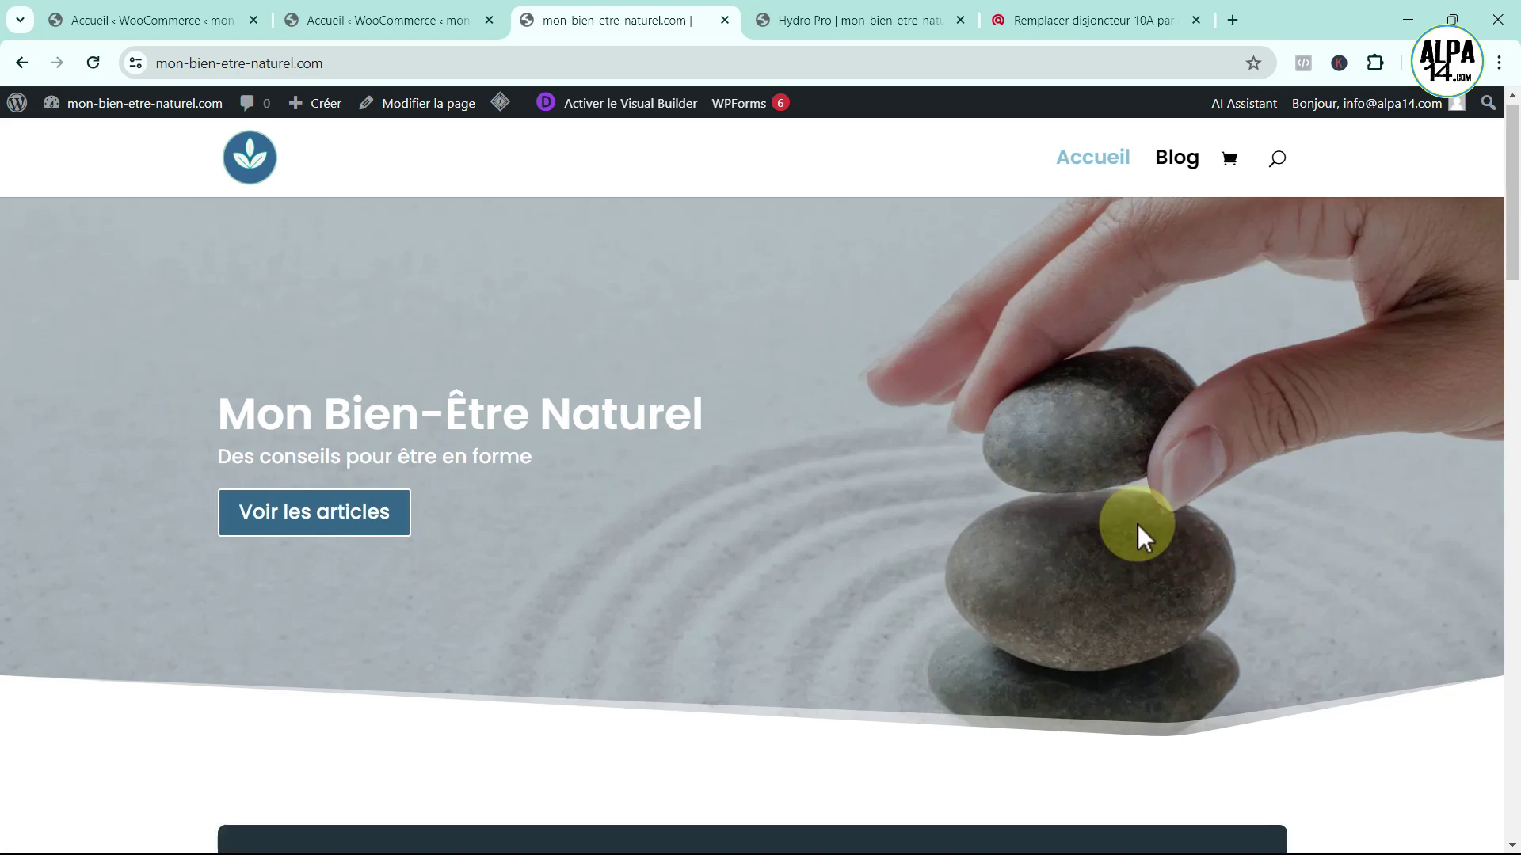
{"action": "scroll", "coordinate": [1138, 514], "scroll_direction": "down", "scroll_amount": 7}
{"action": "scroll", "coordinate": [1138, 511], "scroll_direction": "down", "scroll_amount": 4}
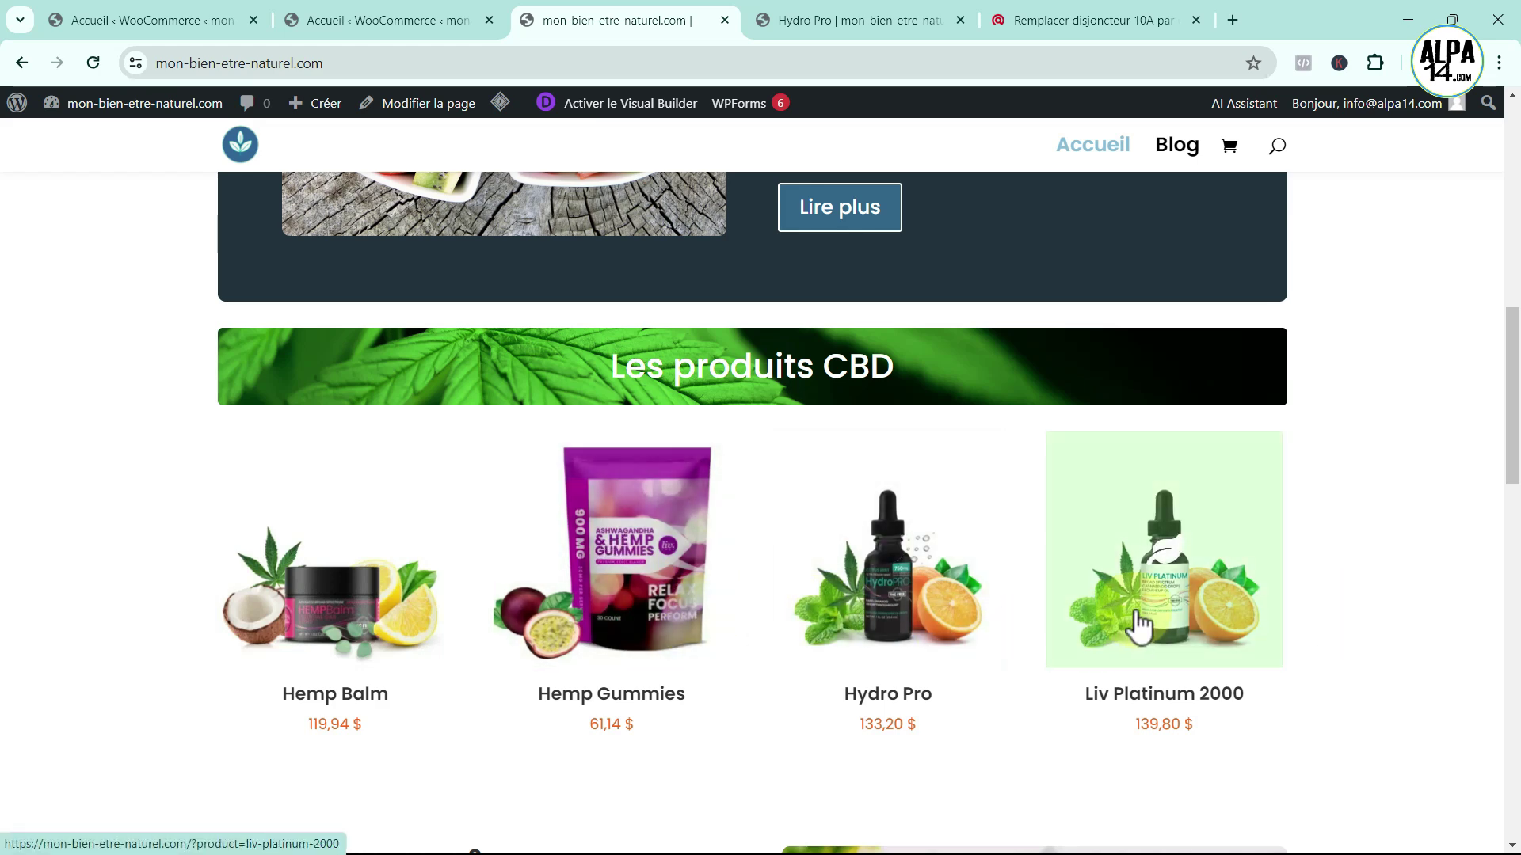
- Open the Hydro Pro product page and review its description and related products
{"action": "left_click", "coordinate": [900, 611]}
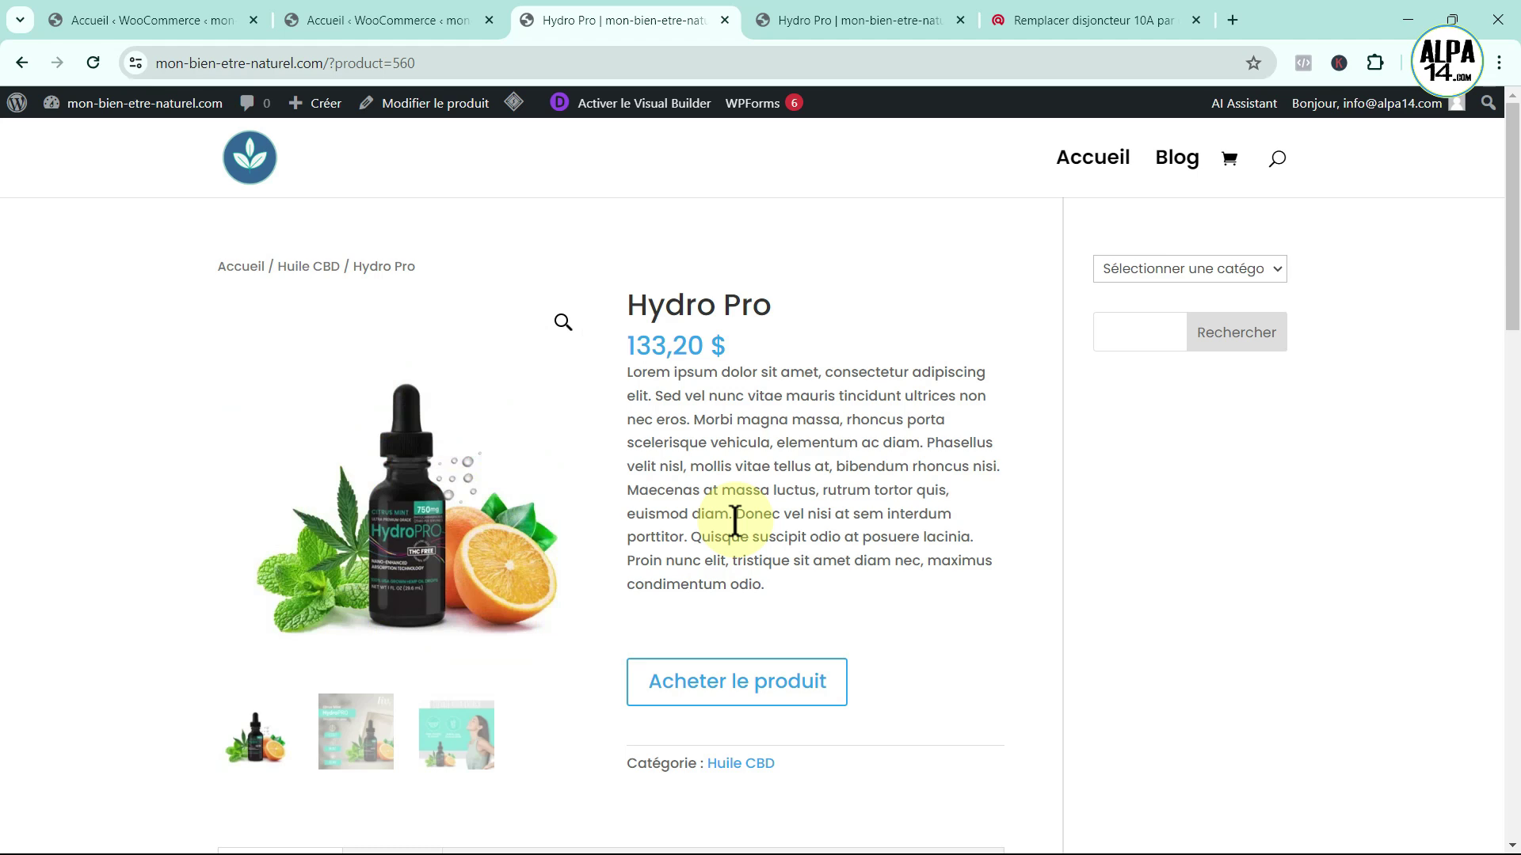
{"action": "scroll", "coordinate": [795, 524], "scroll_direction": "down", "scroll_amount": 10}
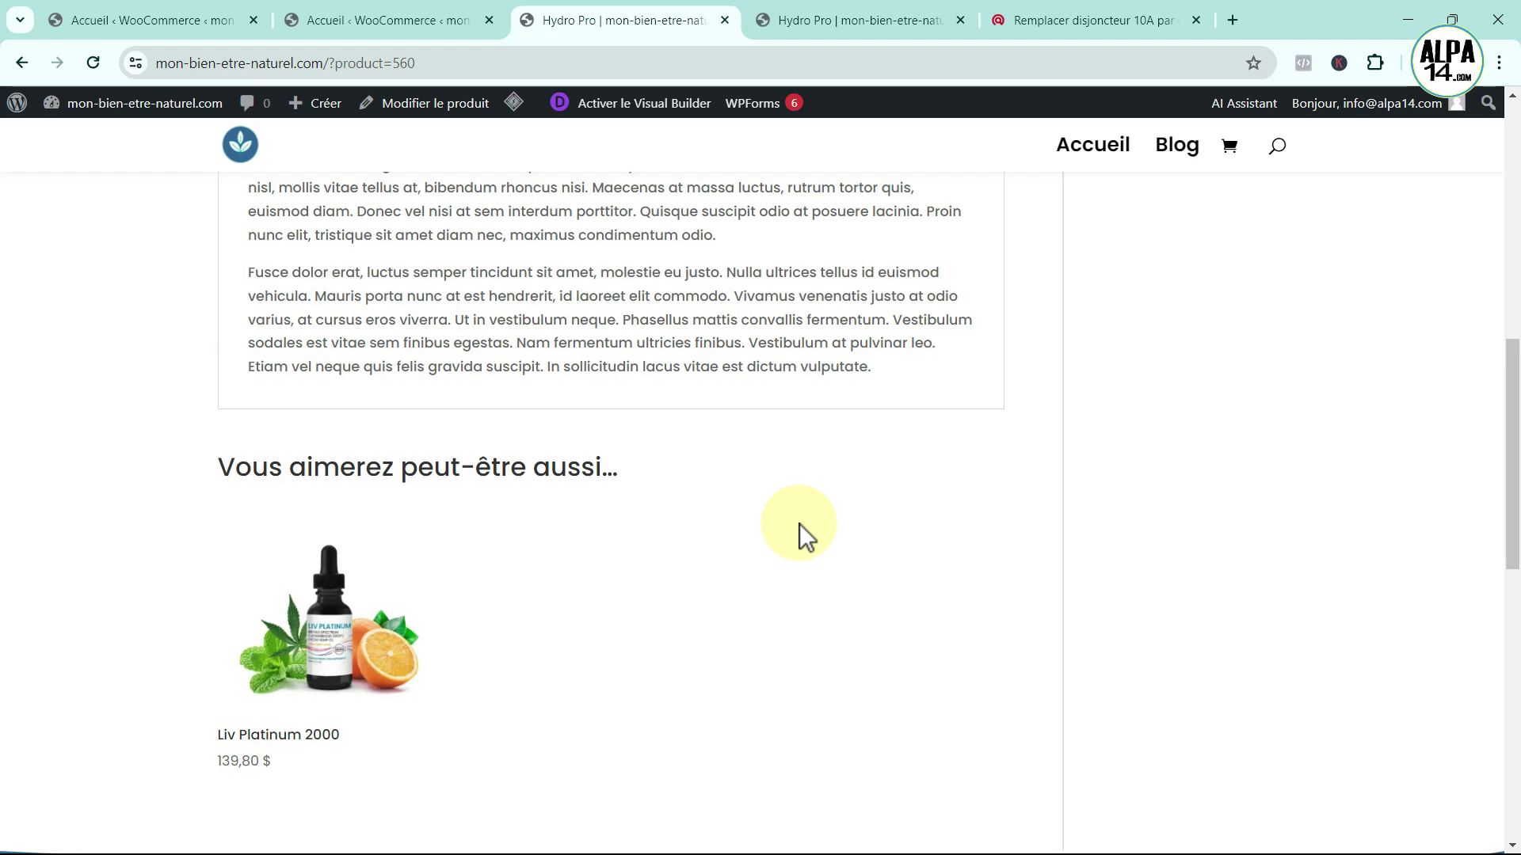
{"action": "scroll", "coordinate": [800, 524], "scroll_direction": "up", "scroll_amount": 10}
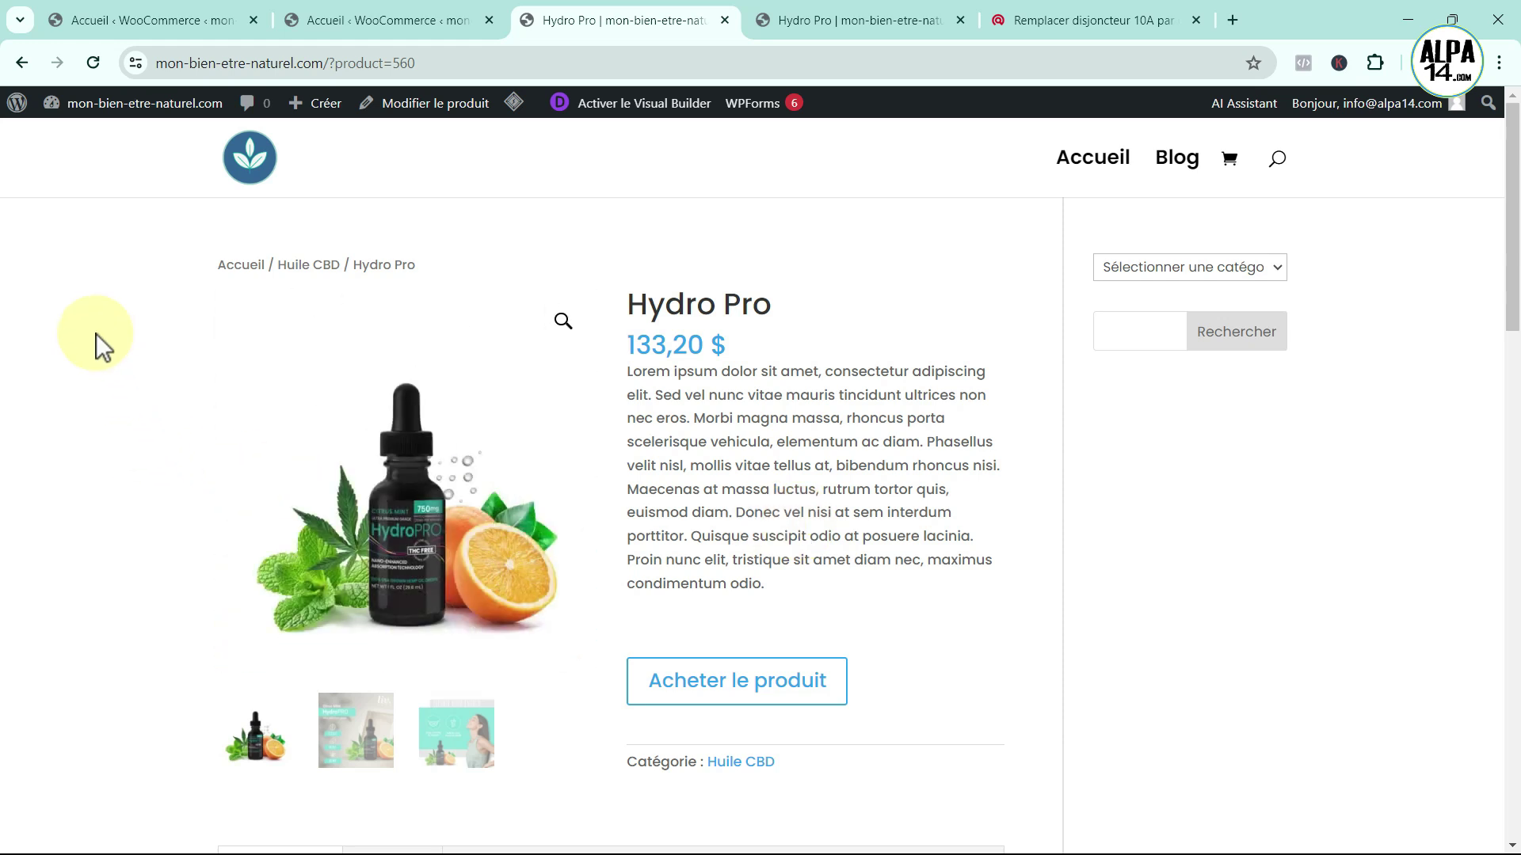
- Open the list of all pages in the WordPress administration
{"action": "mouse_move", "coordinate": [17, 107]}
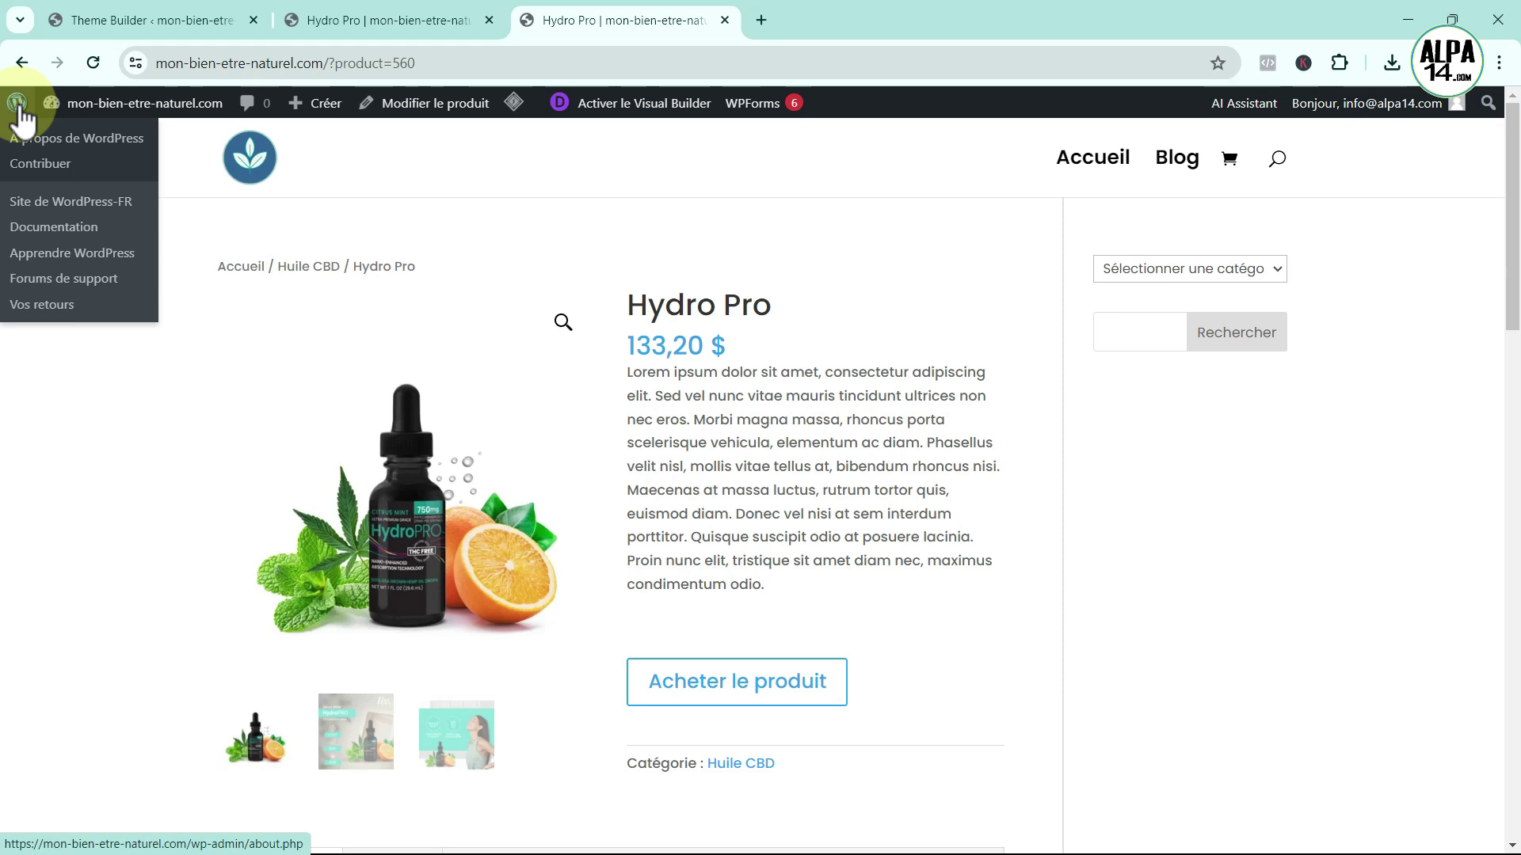
{"action": "left_click", "coordinate": [18, 106]}
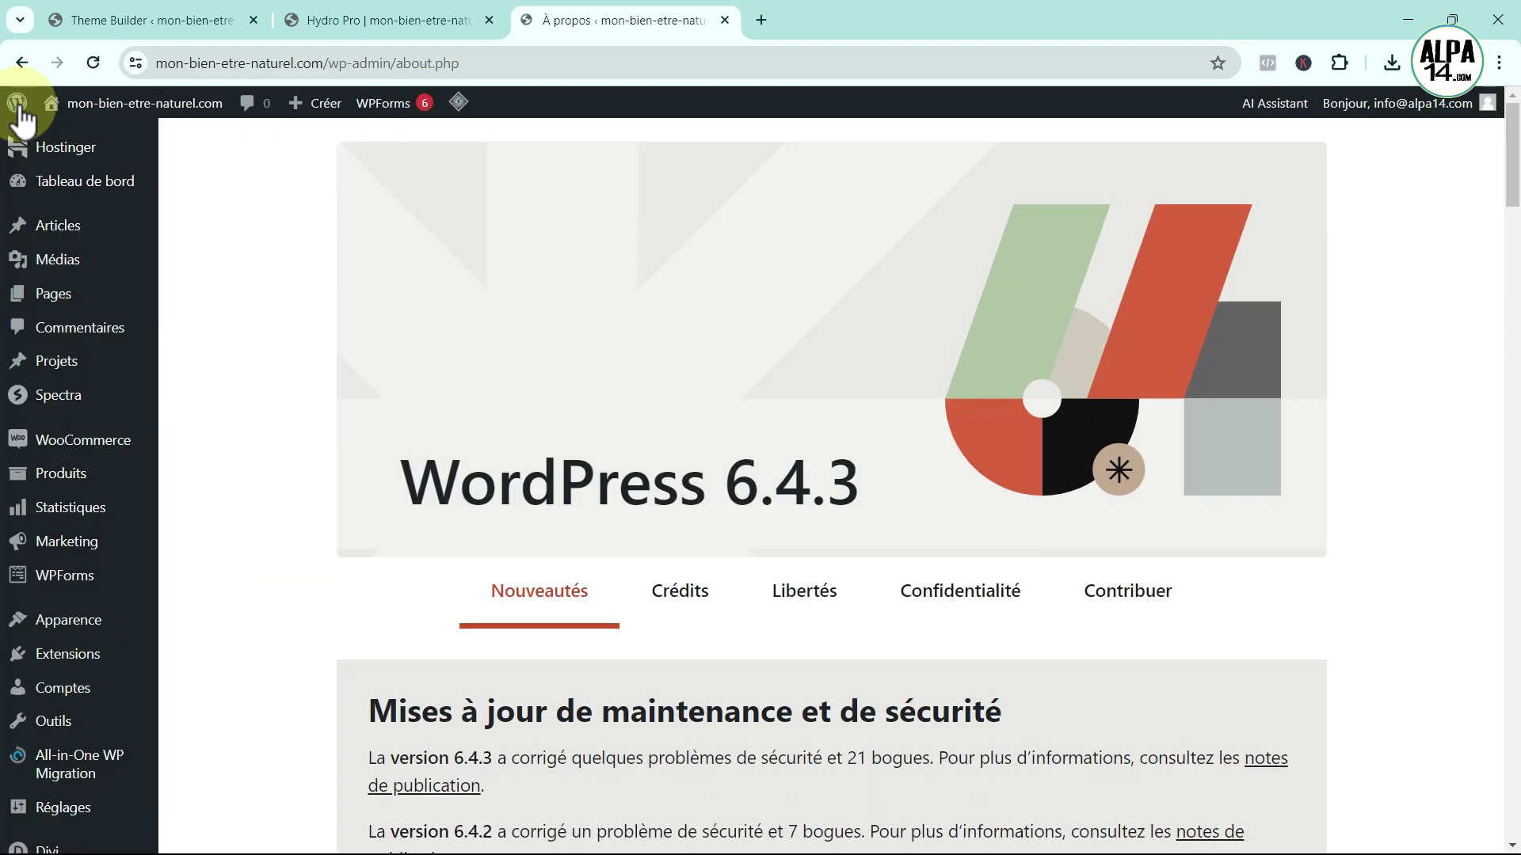
{"action": "mouse_move", "coordinate": [33, 305]}
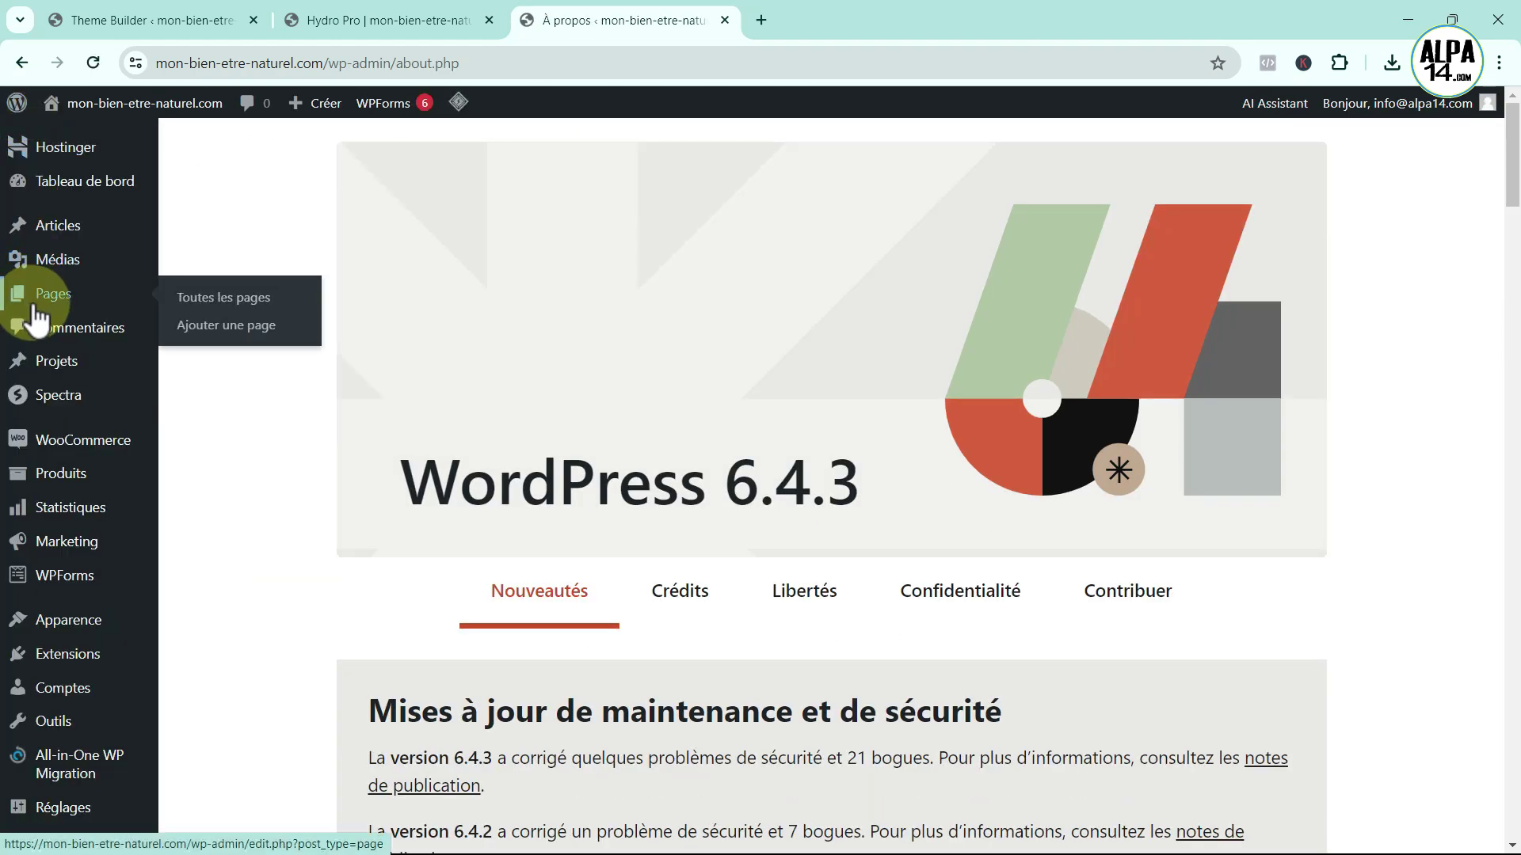
{"action": "left_click", "coordinate": [255, 303]}
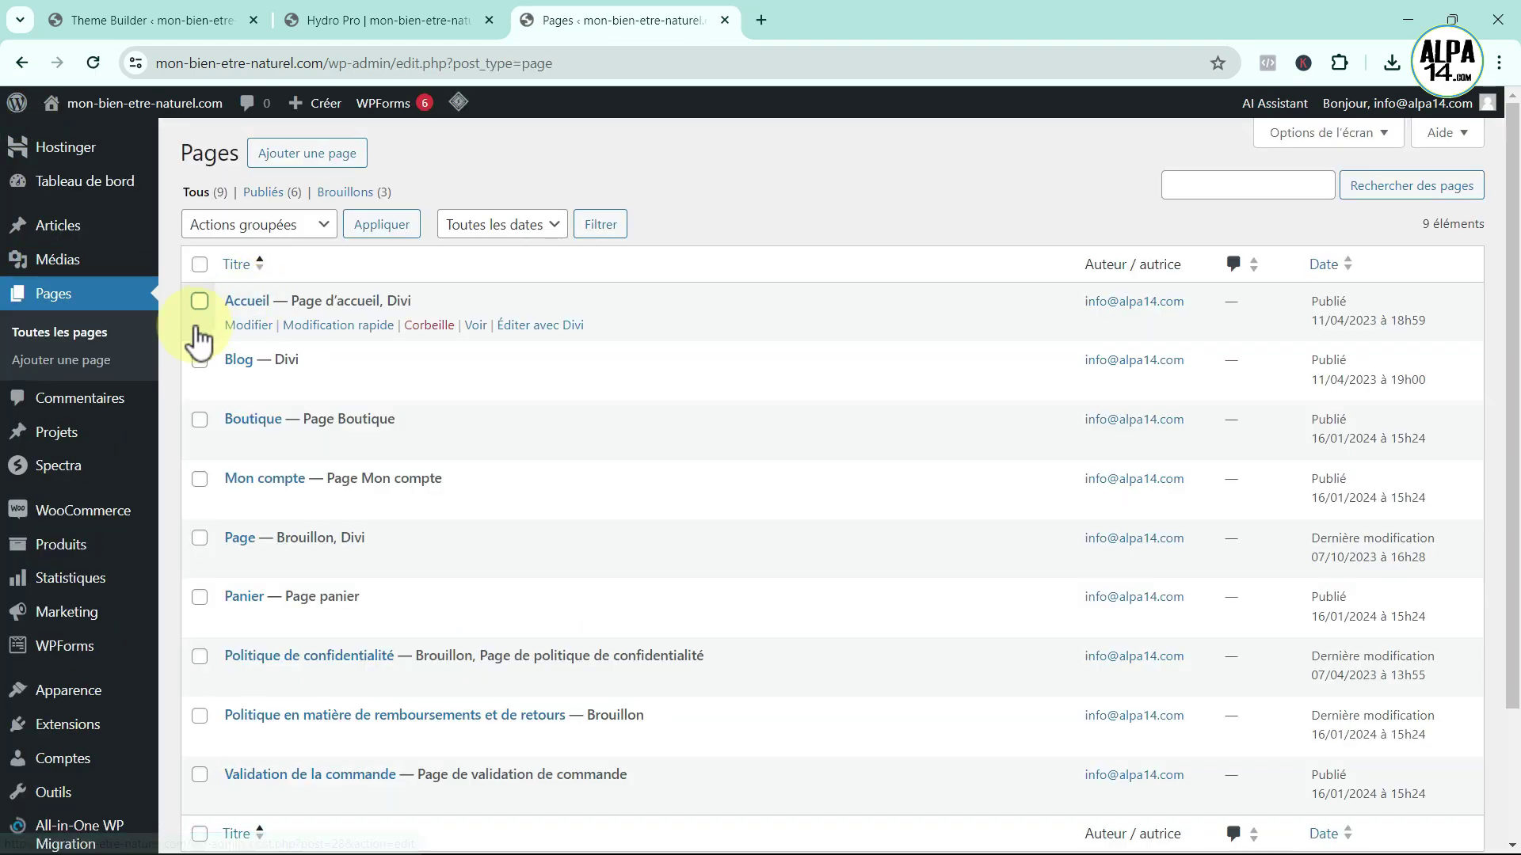
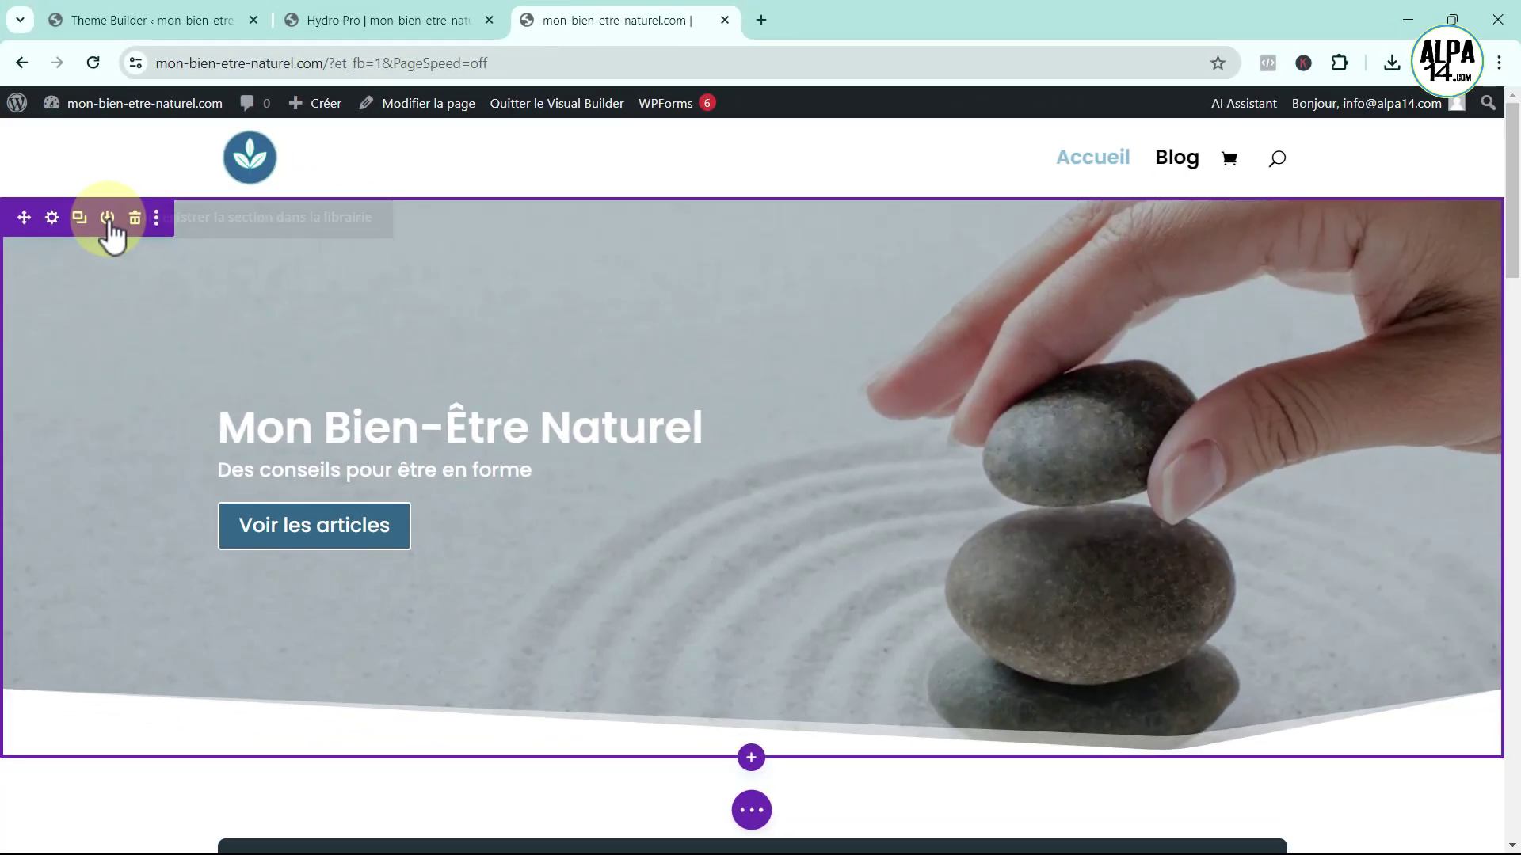
- Save the home page hero section to the Divi library under the name "ban-produit"
{"action": "left_click", "coordinate": [109, 222]}
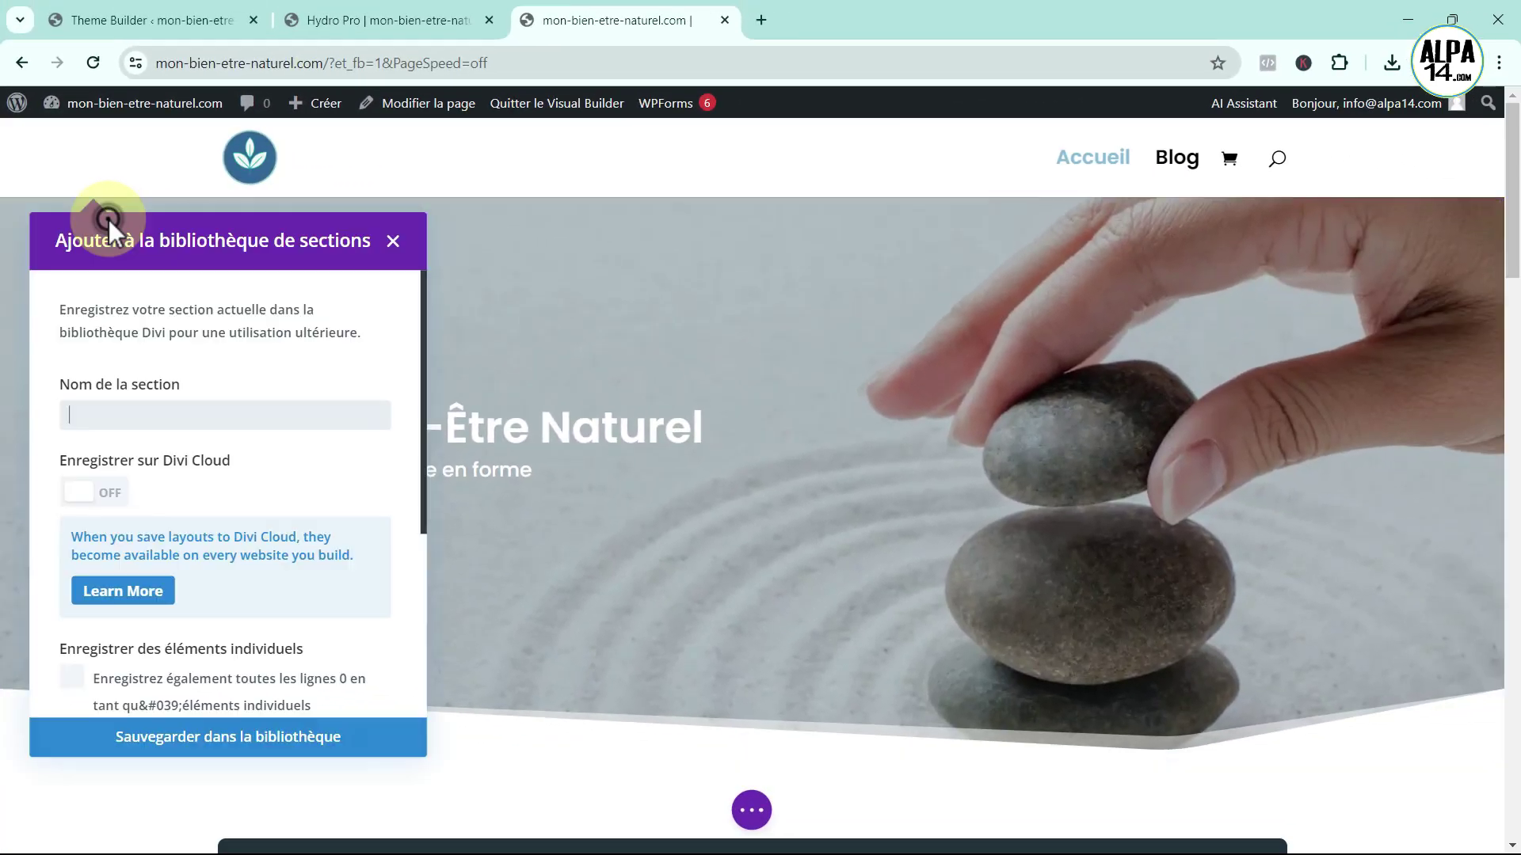
{"action": "left_click", "coordinate": [82, 418]}
{"action": "type", "text": "ban-produit"}
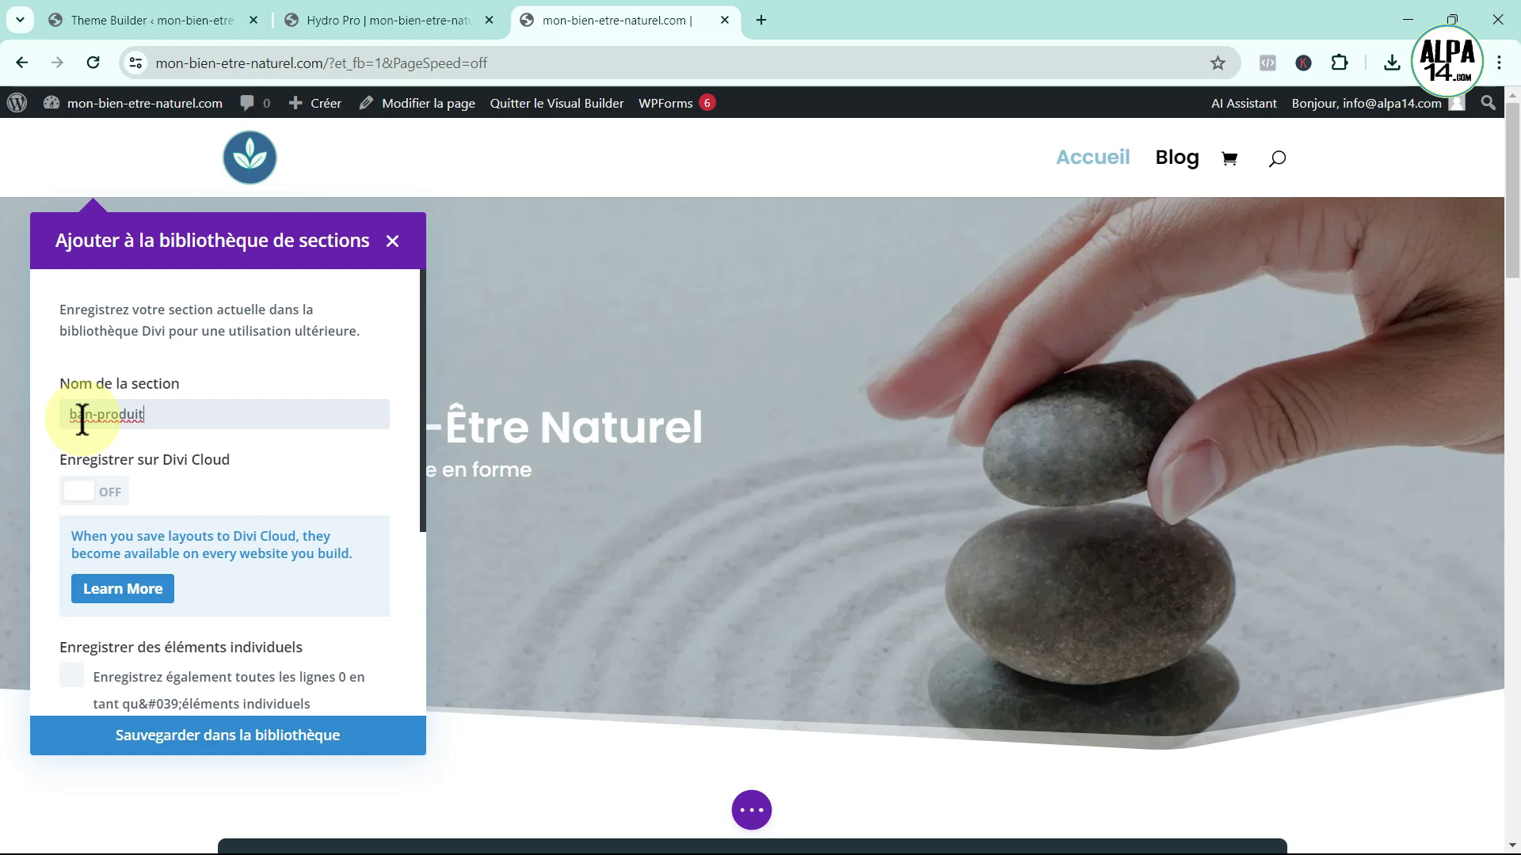
{"action": "left_click", "coordinate": [226, 736]}
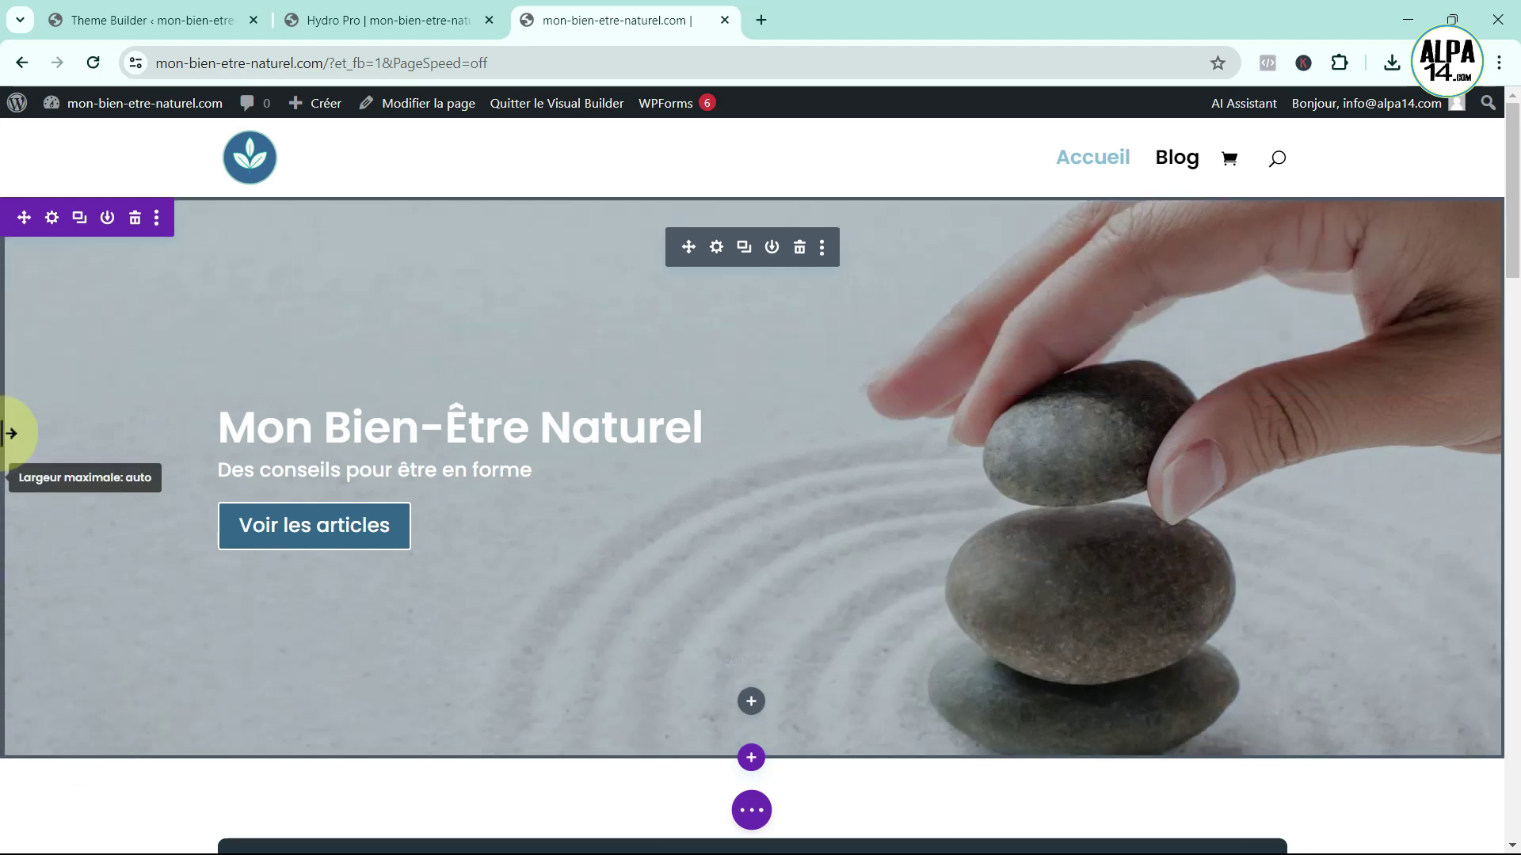
- Leave the page being edited and open the Divi Theme Builder in the WordPress administration
{"action": "left_click", "coordinate": [16, 103]}
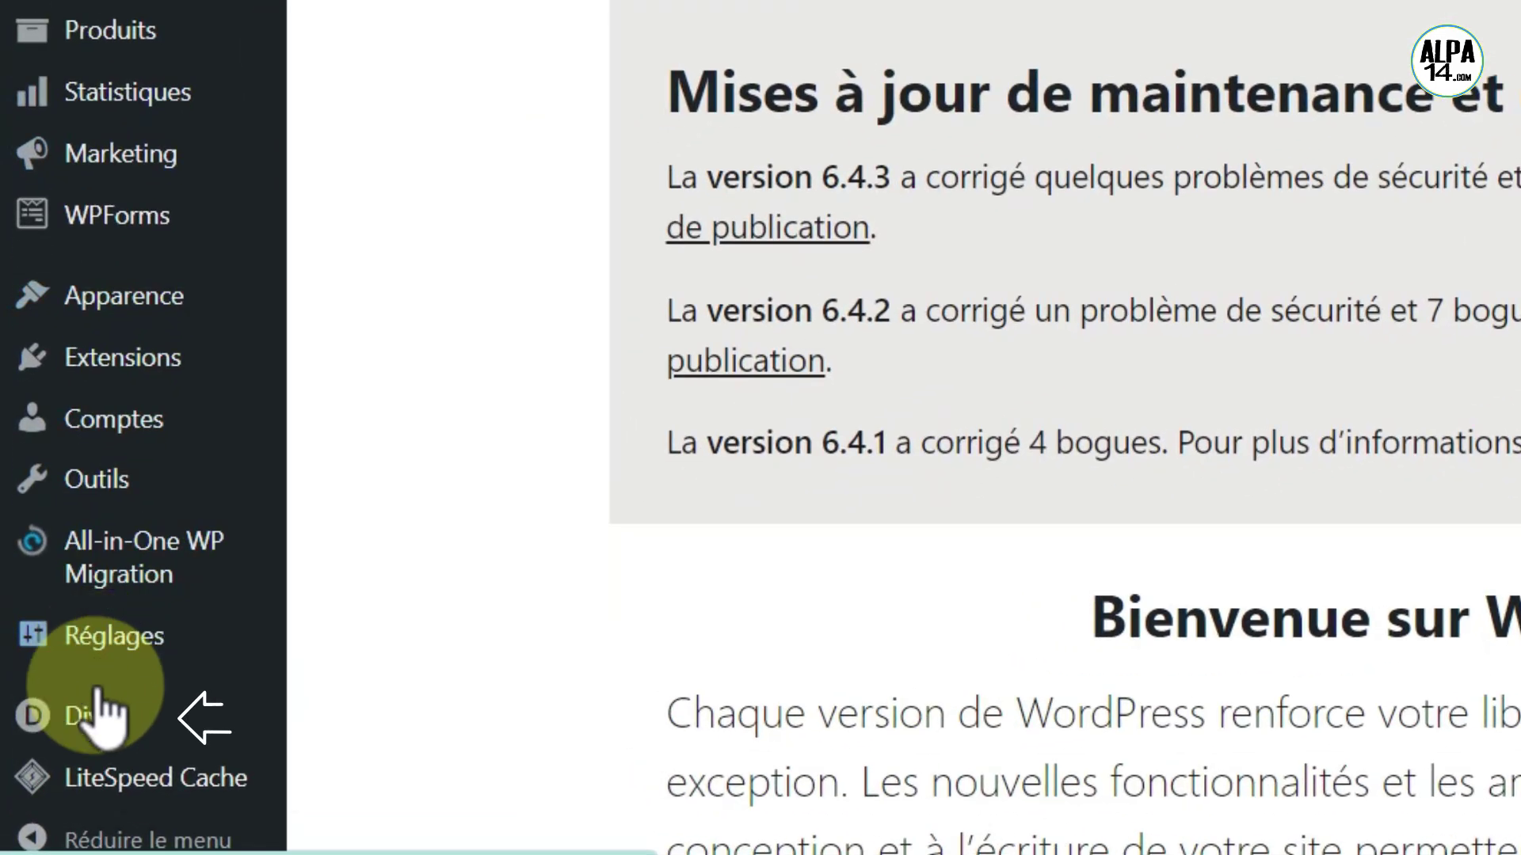
{"action": "mouse_move", "coordinate": [95, 713]}
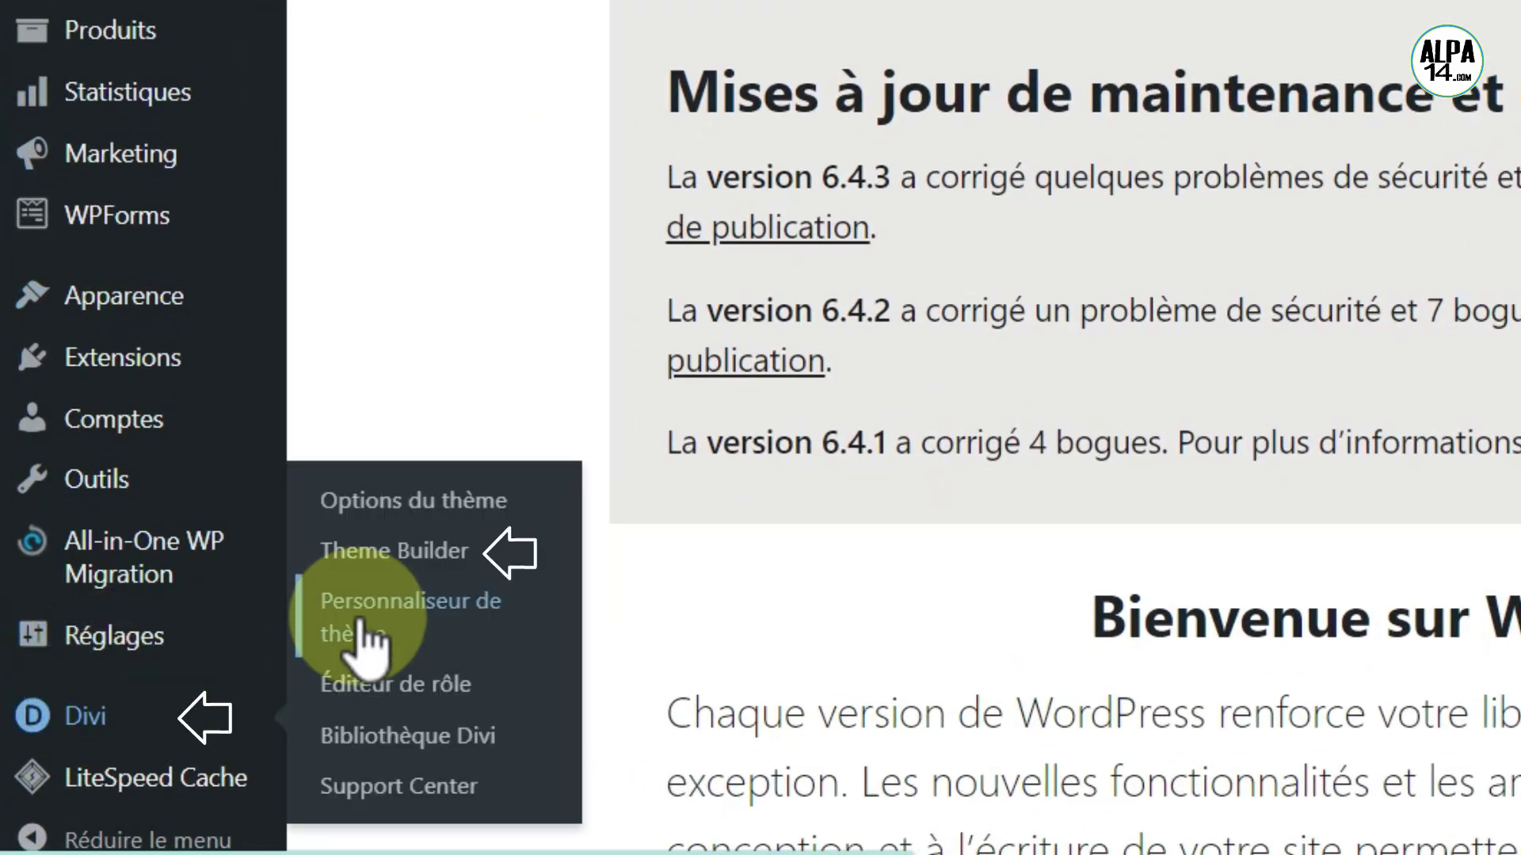
{"action": "left_click", "coordinate": [373, 555]}
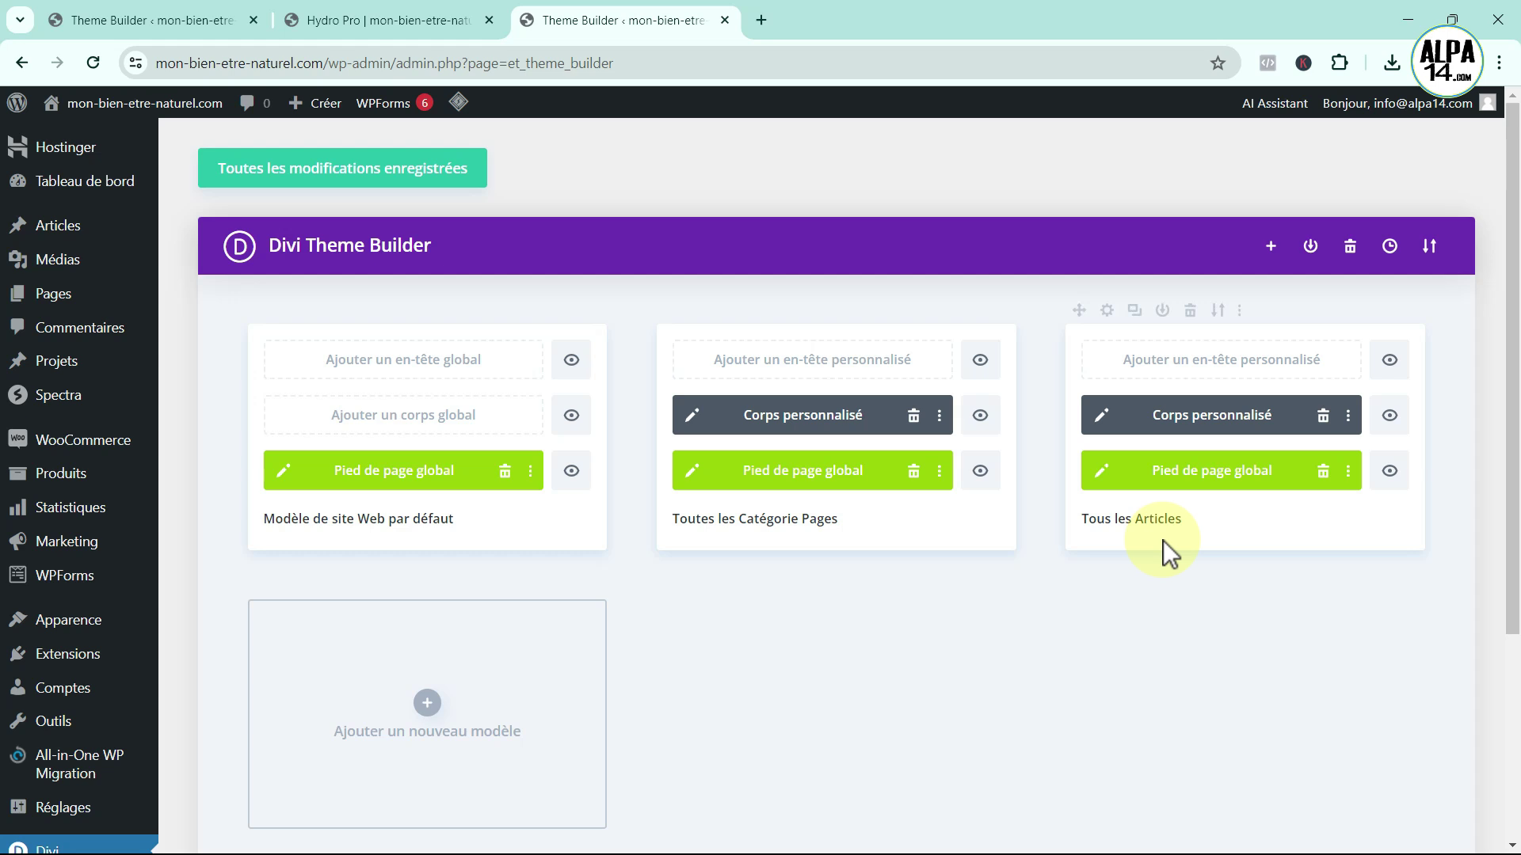
- Create a new Theme Builder template assigned to "Tous les Produits"
{"action": "scroll", "coordinate": [464, 615], "scroll_direction": "down", "scroll_amount": 1}
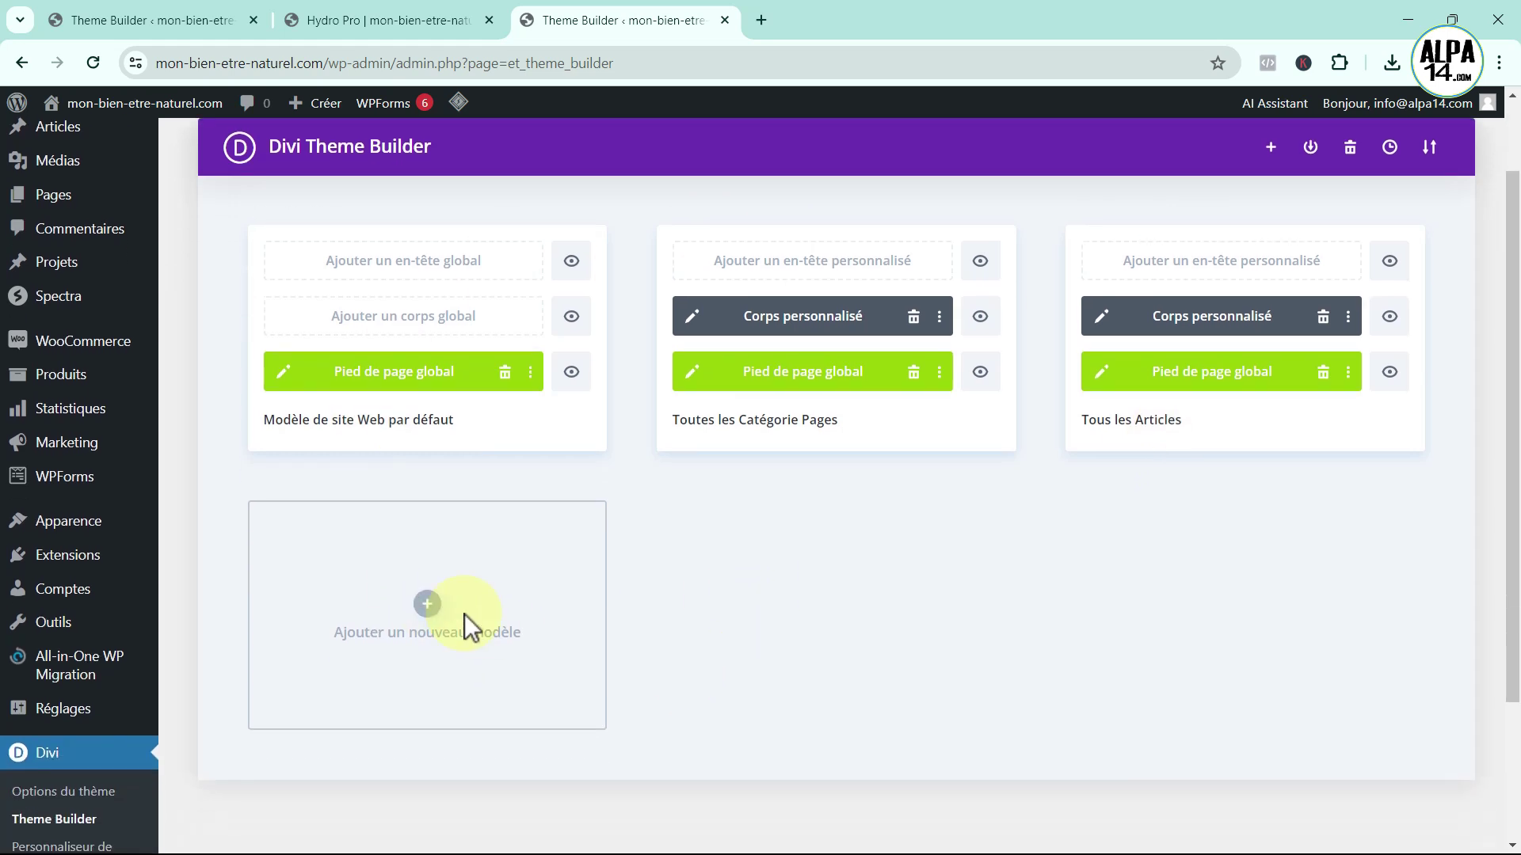
{"action": "left_click", "coordinate": [428, 615]}
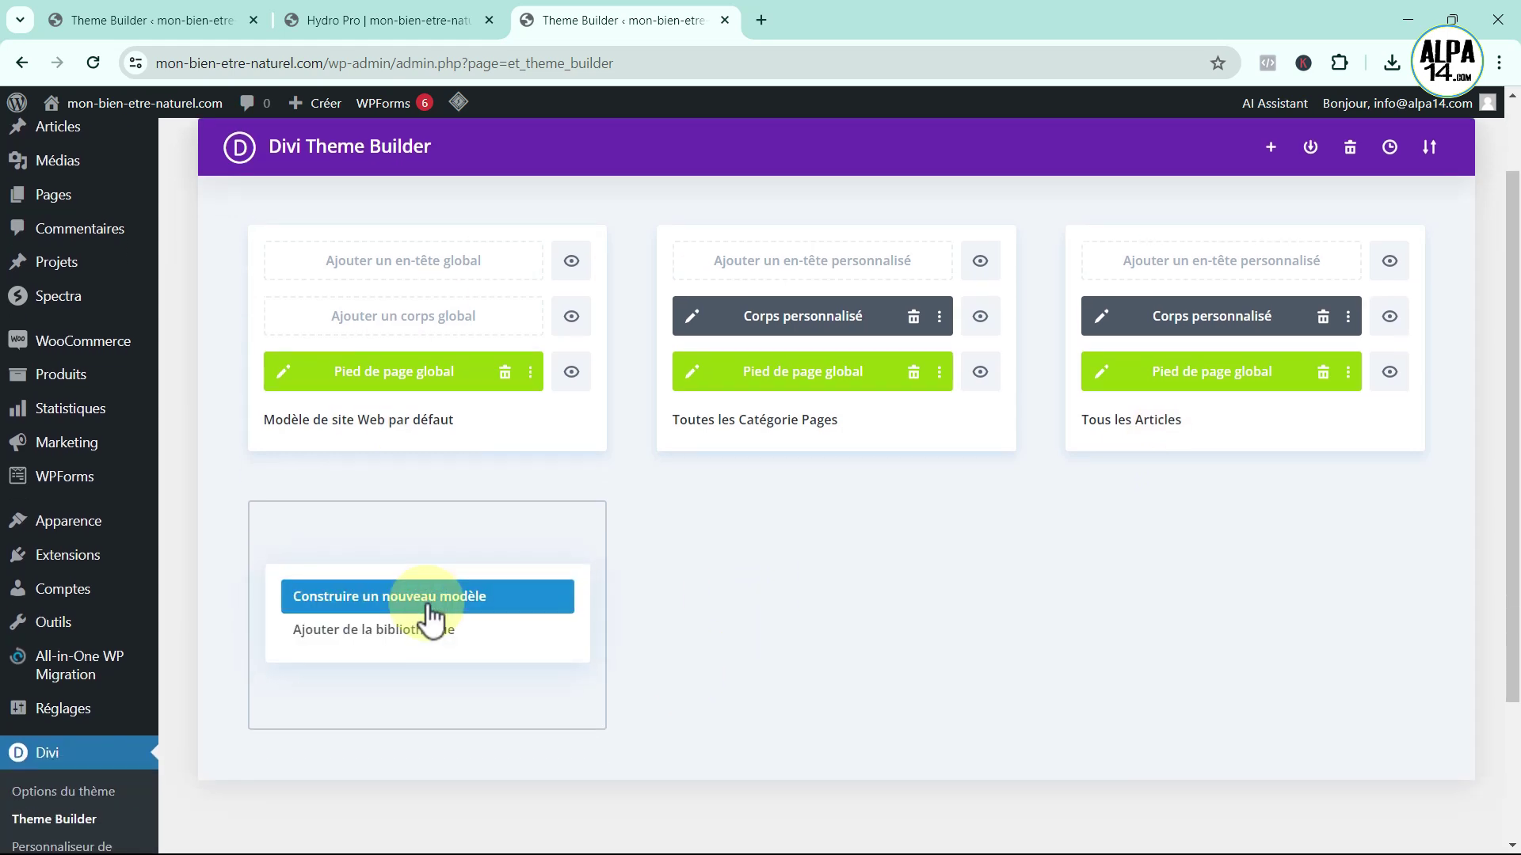
{"action": "left_click", "coordinate": [429, 607]}
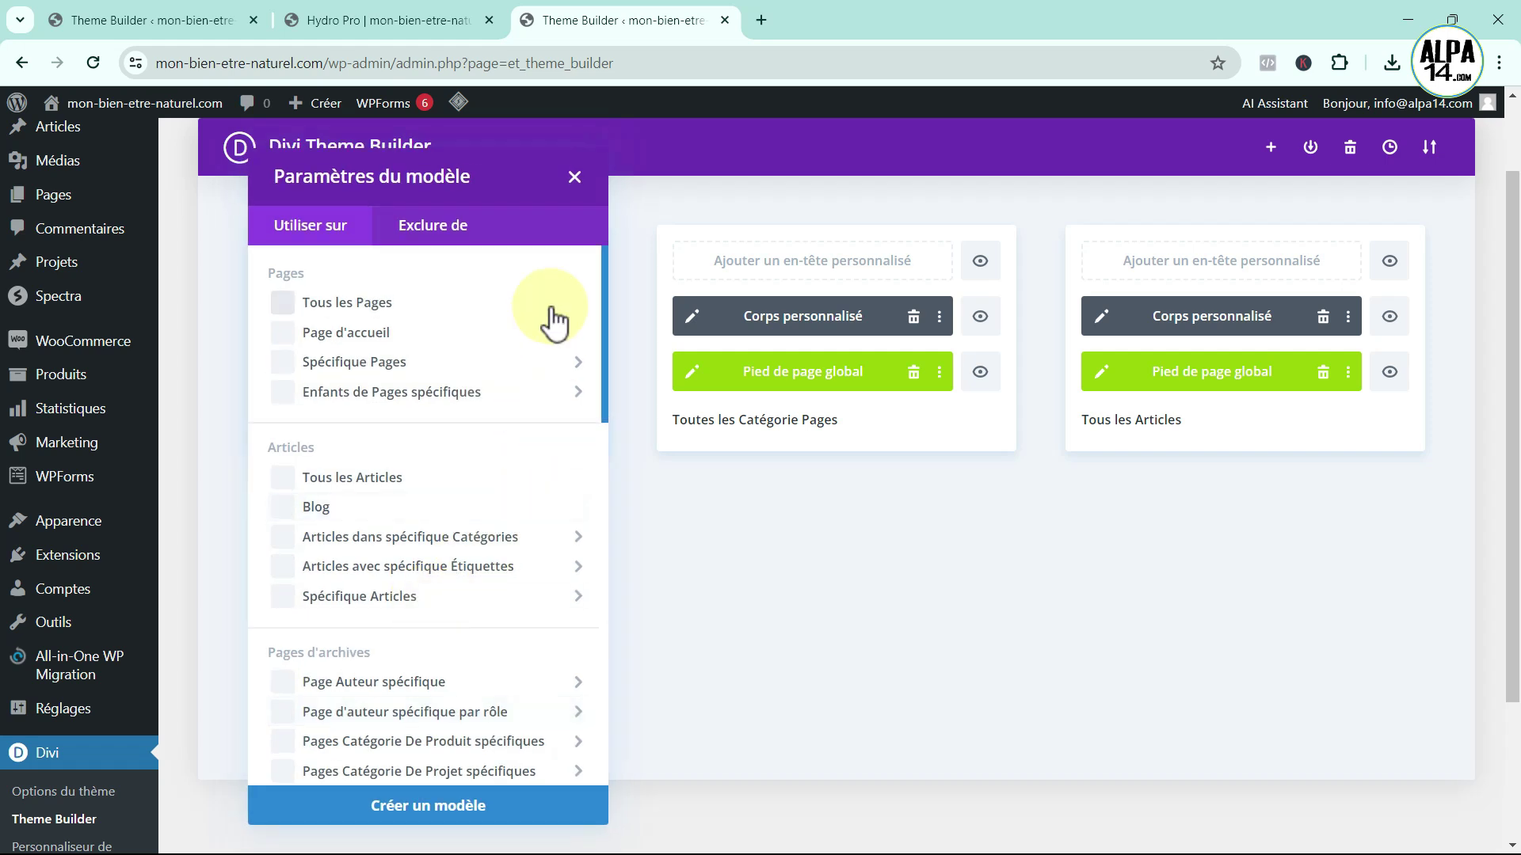
{"action": "scroll", "coordinate": [485, 445], "scroll_direction": "down", "scroll_amount": 5}
{"action": "scroll", "coordinate": [490, 450], "scroll_direction": "down", "scroll_amount": 5}
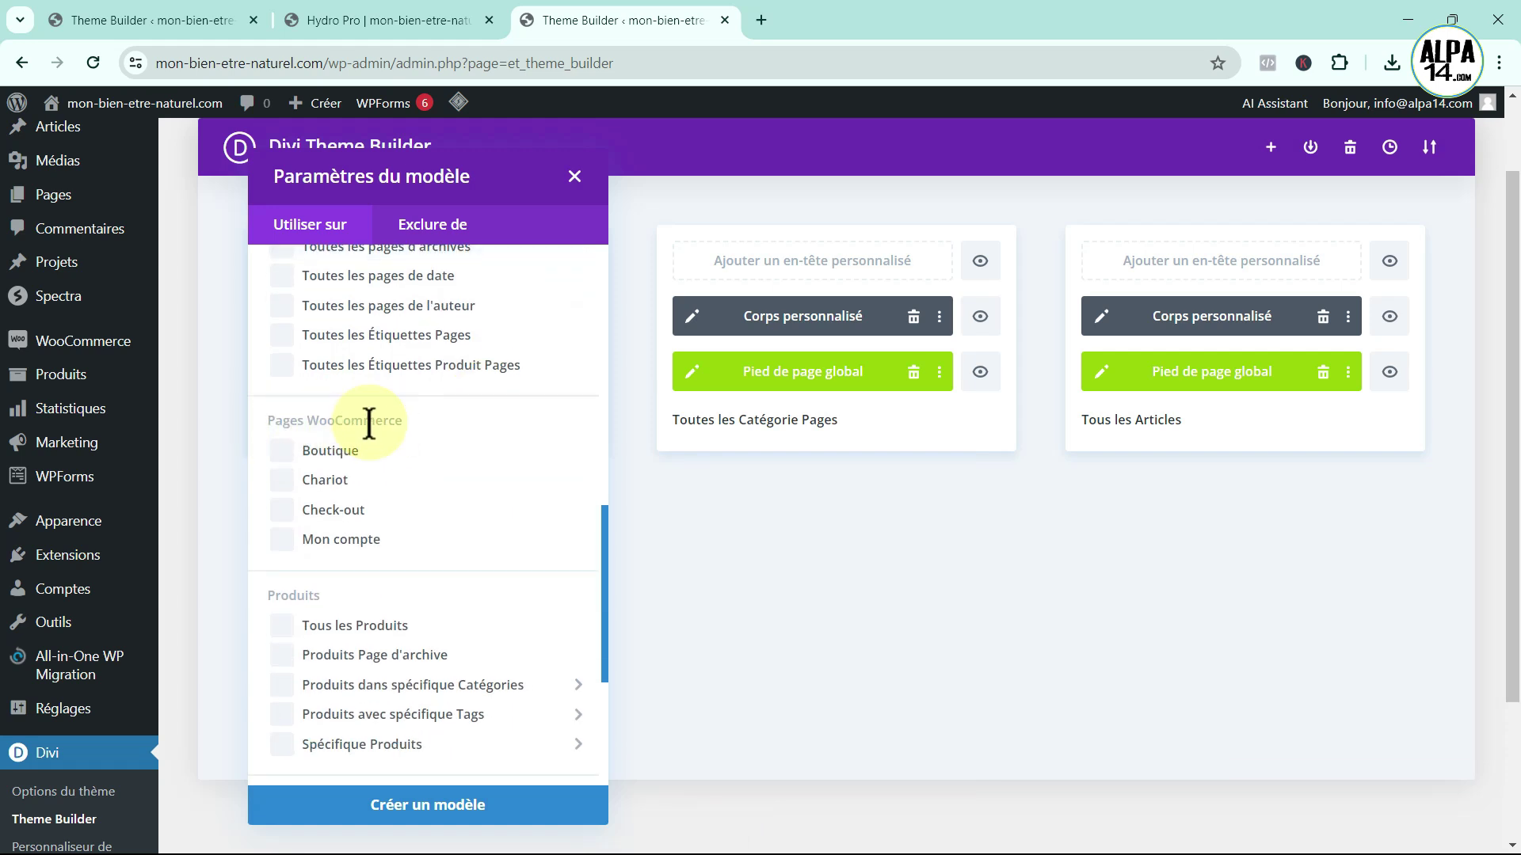
{"action": "left_click", "coordinate": [311, 749]}
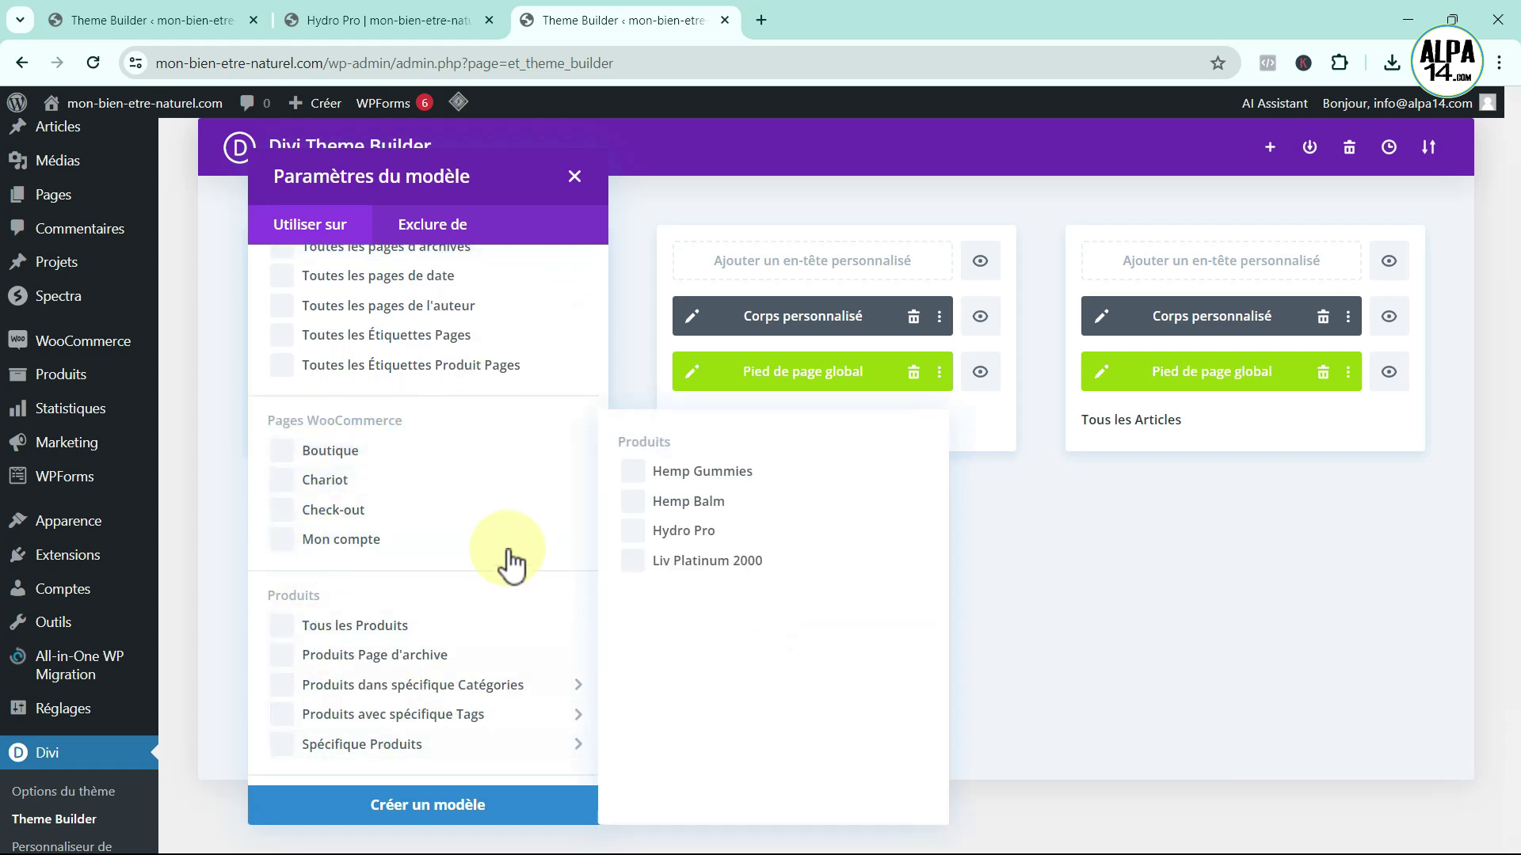
{"action": "scroll", "coordinate": [511, 487], "scroll_direction": "down", "scroll_amount": 1}
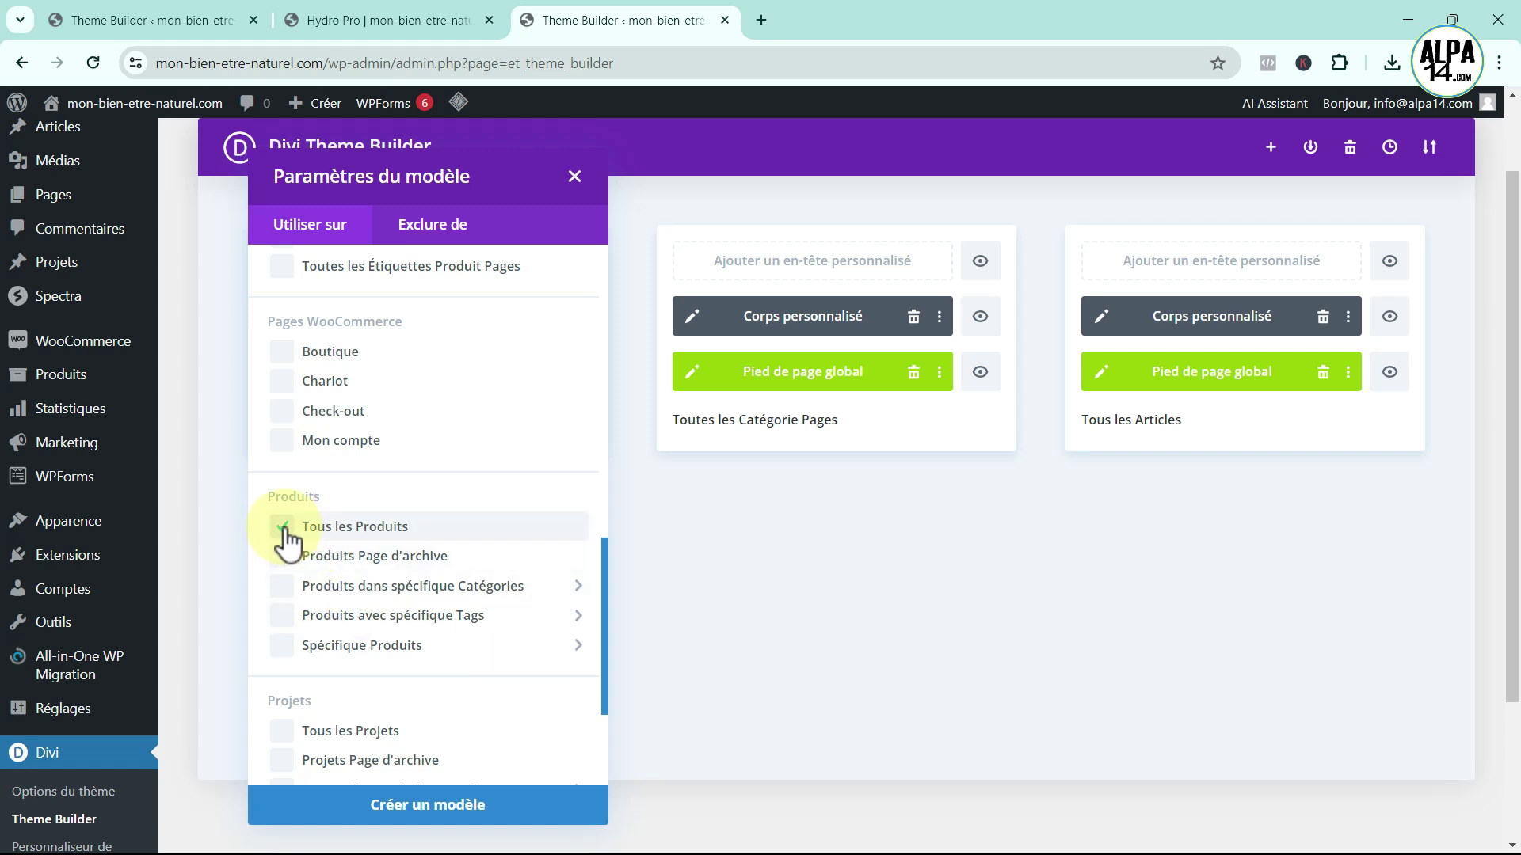
{"action": "left_click", "coordinate": [403, 811]}
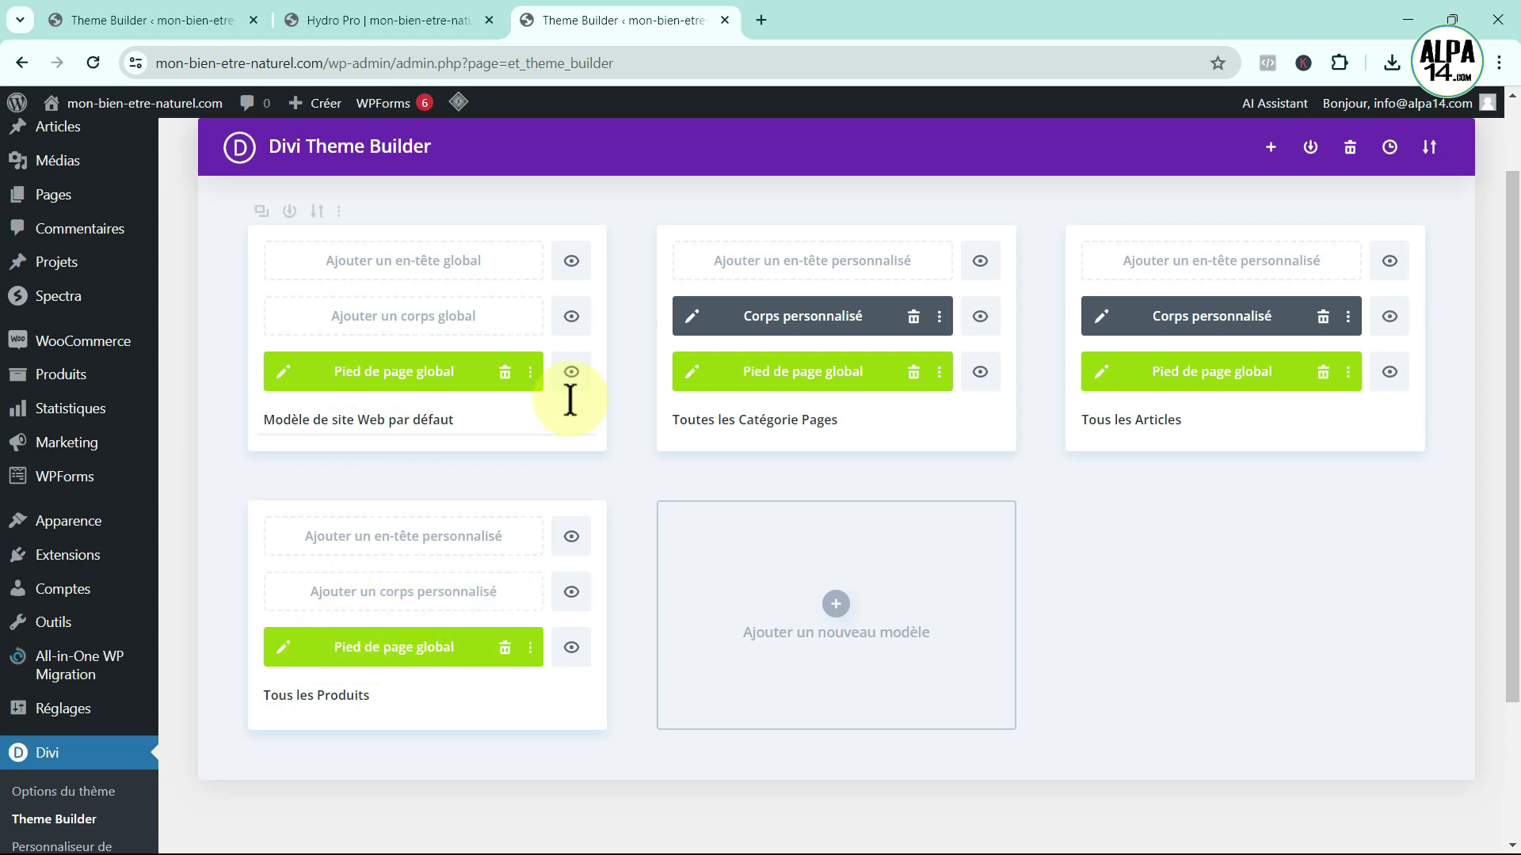
- Build a custom body for the "Tous les Produits" template and insert the saved "ban-produit" section from the library
{"action": "left_click", "coordinate": [391, 590]}
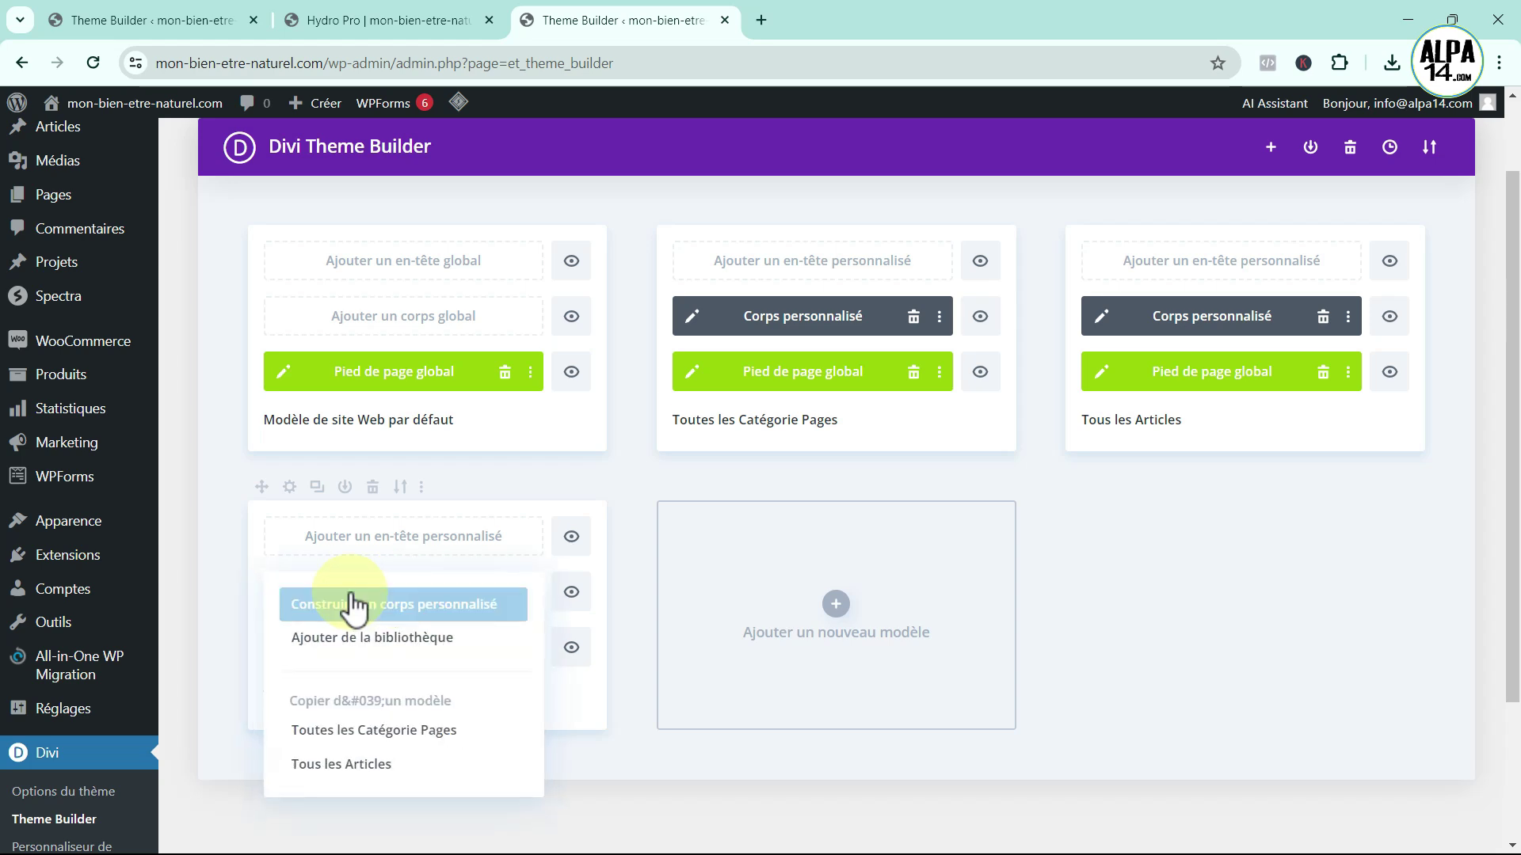
{"action": "left_click", "coordinate": [388, 612]}
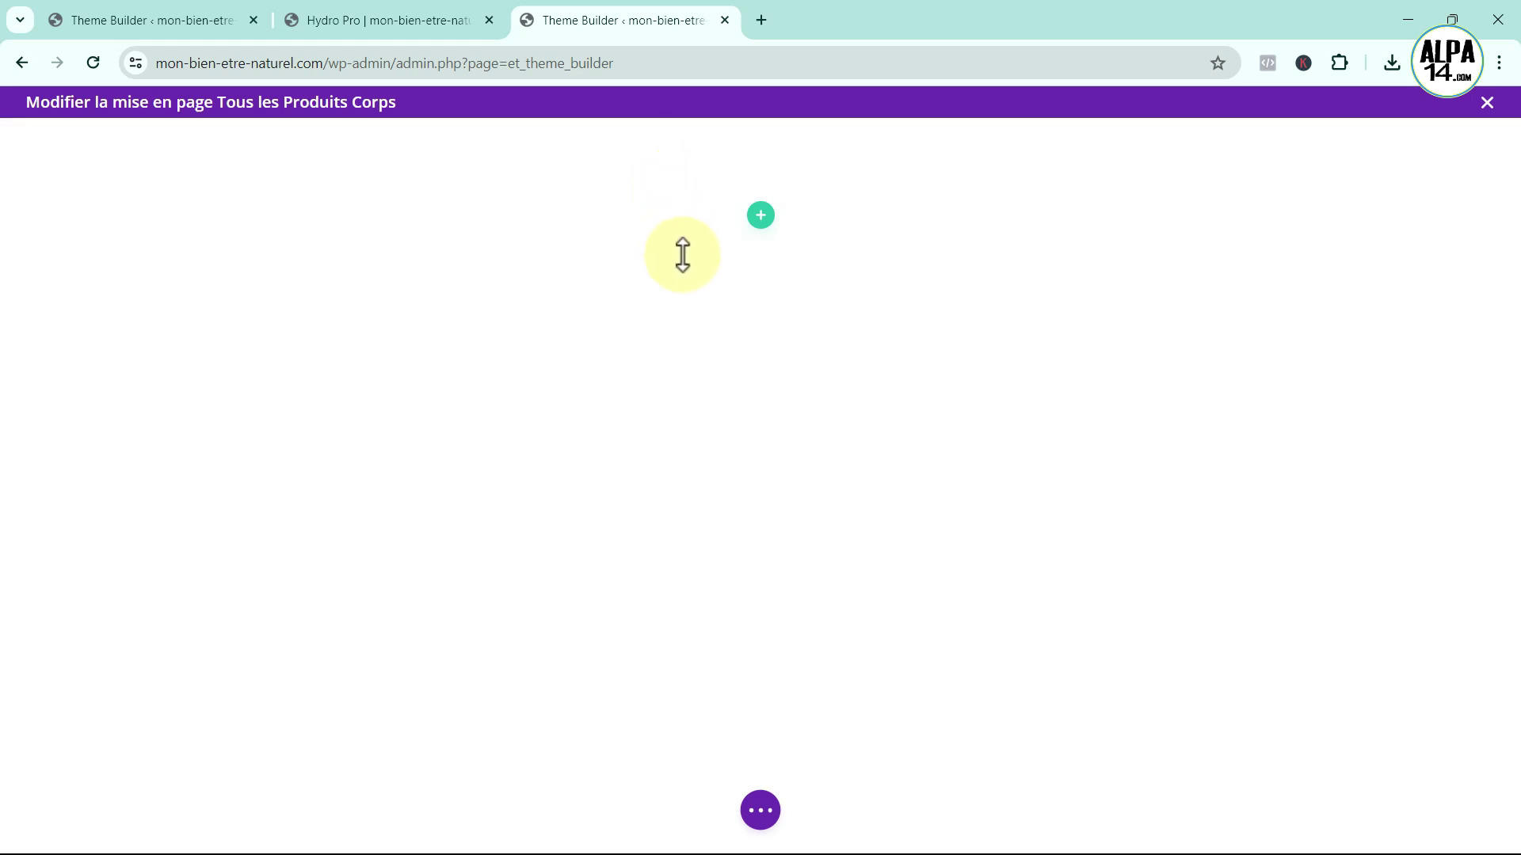
{"action": "mouse_move", "coordinate": [758, 254]}
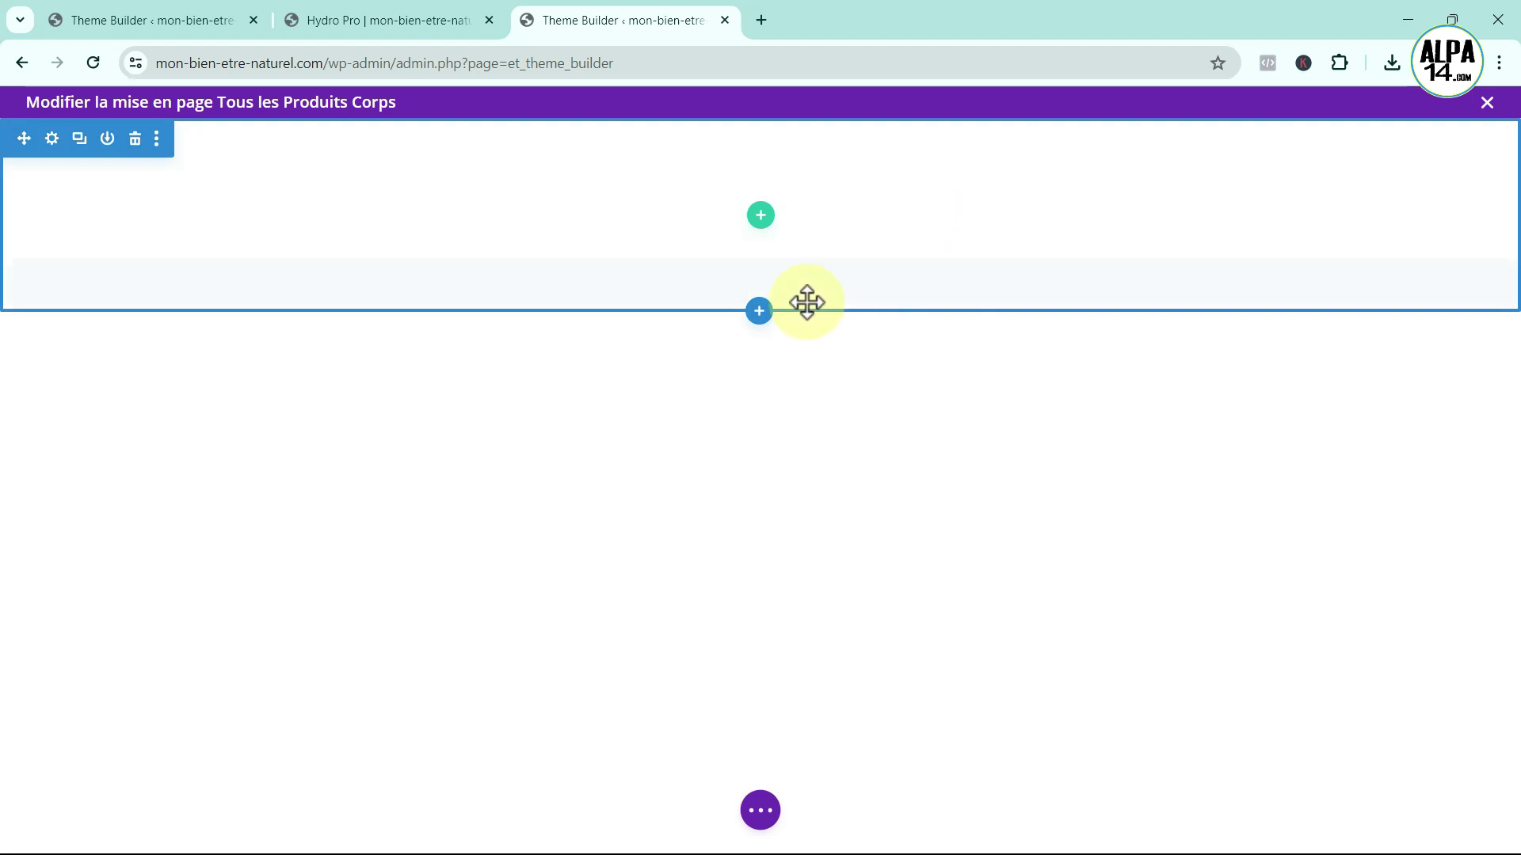
{"action": "left_click", "coordinate": [760, 311]}
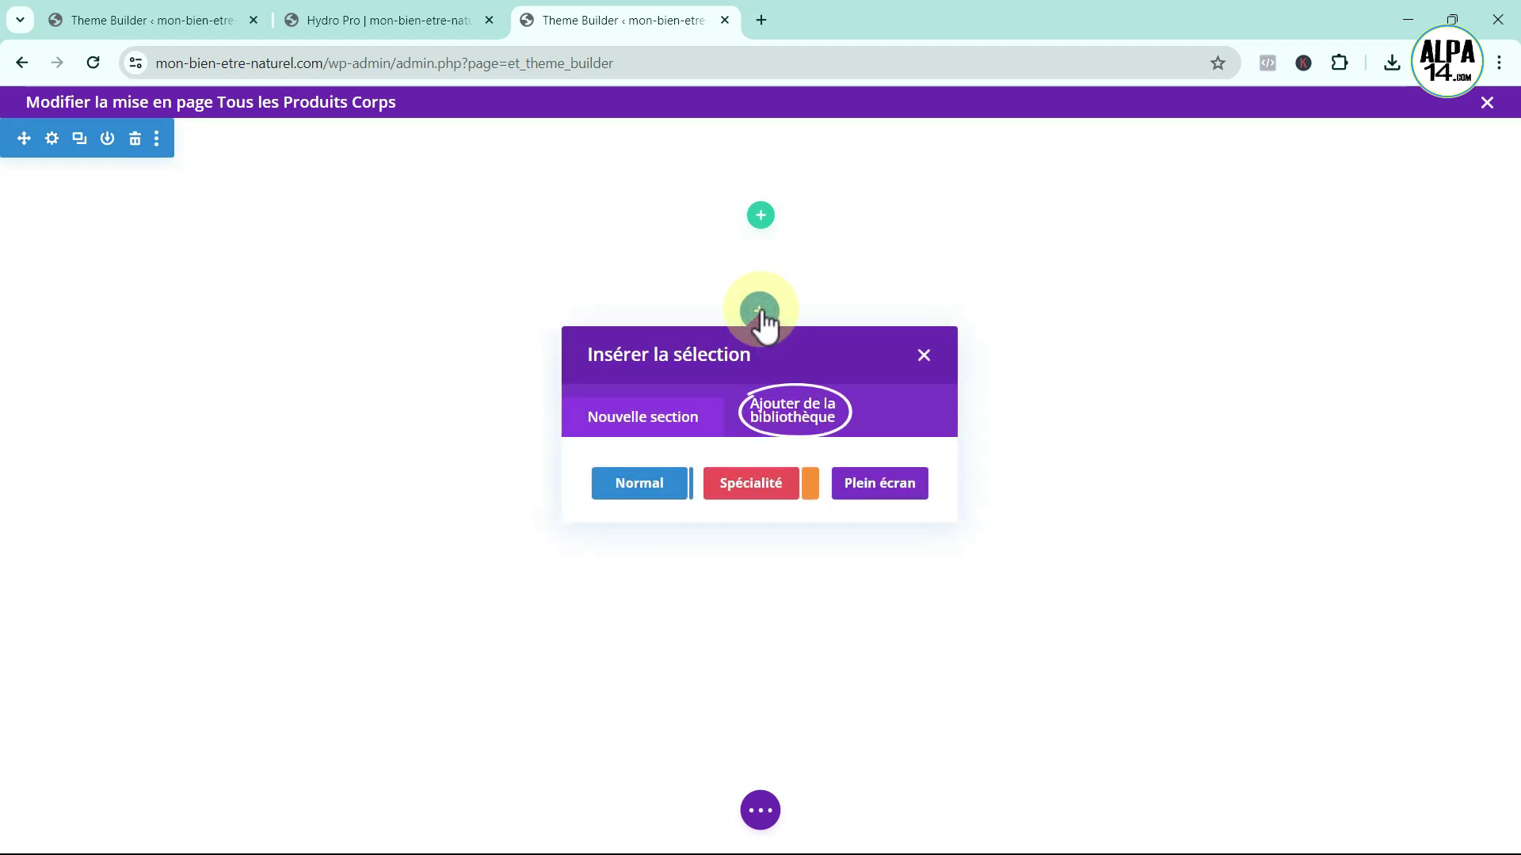
{"action": "left_click", "coordinate": [799, 416]}
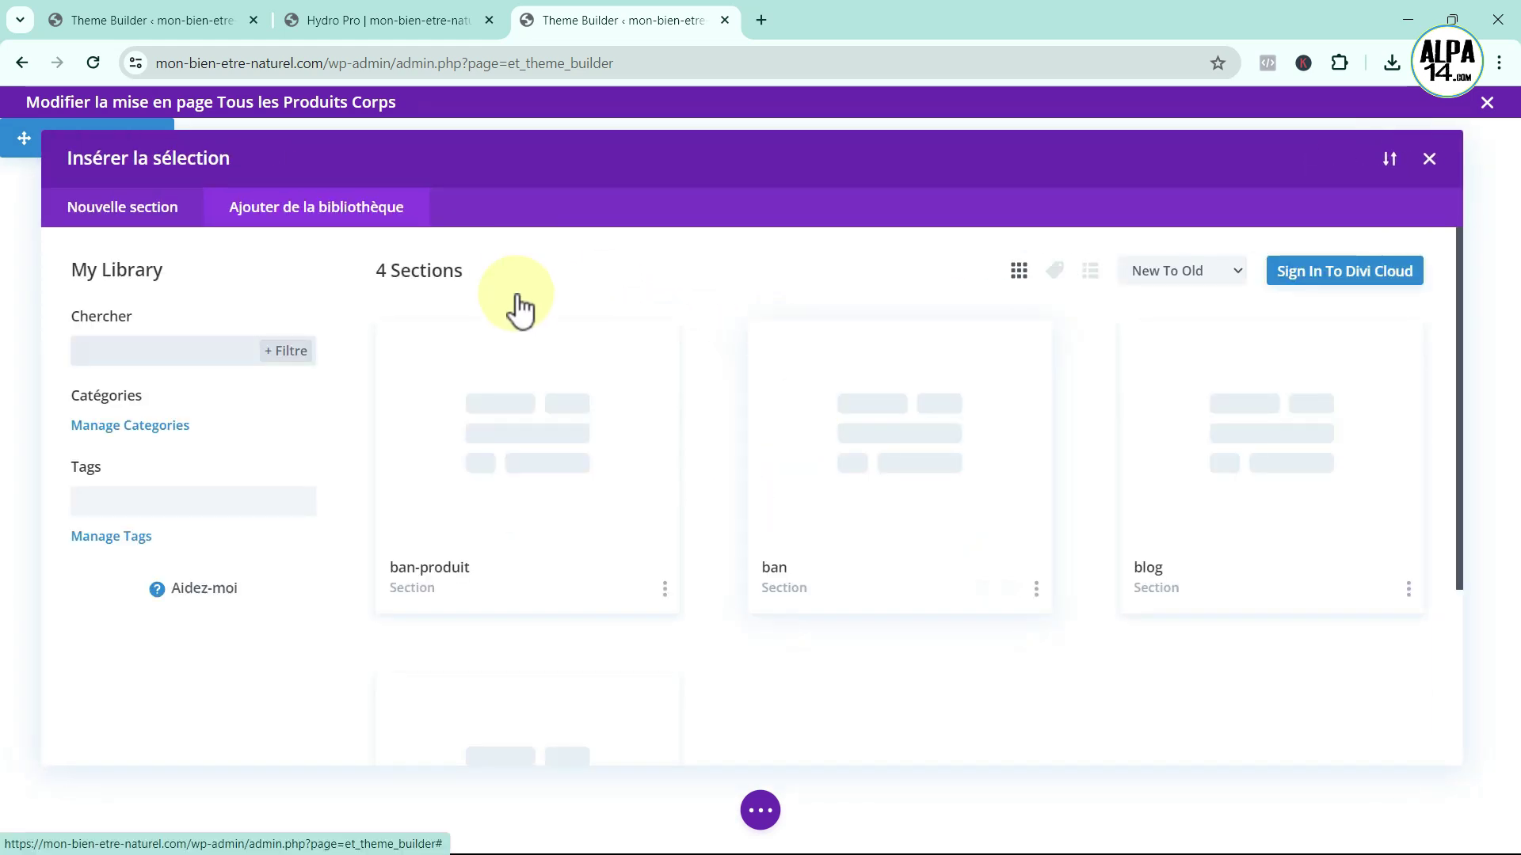
{"action": "left_click", "coordinate": [497, 464]}
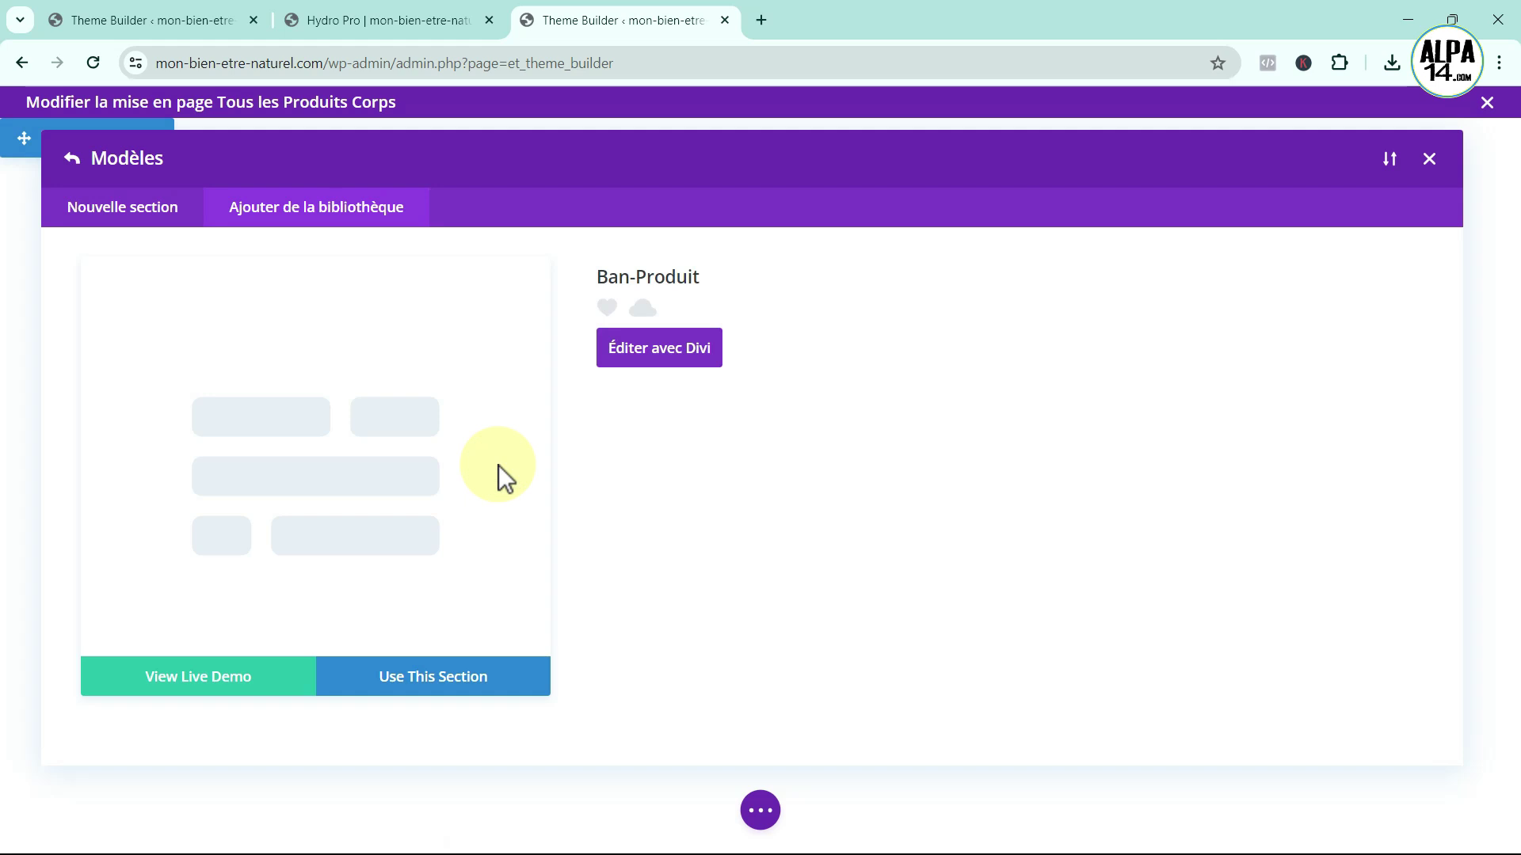
{"action": "left_click", "coordinate": [425, 689]}
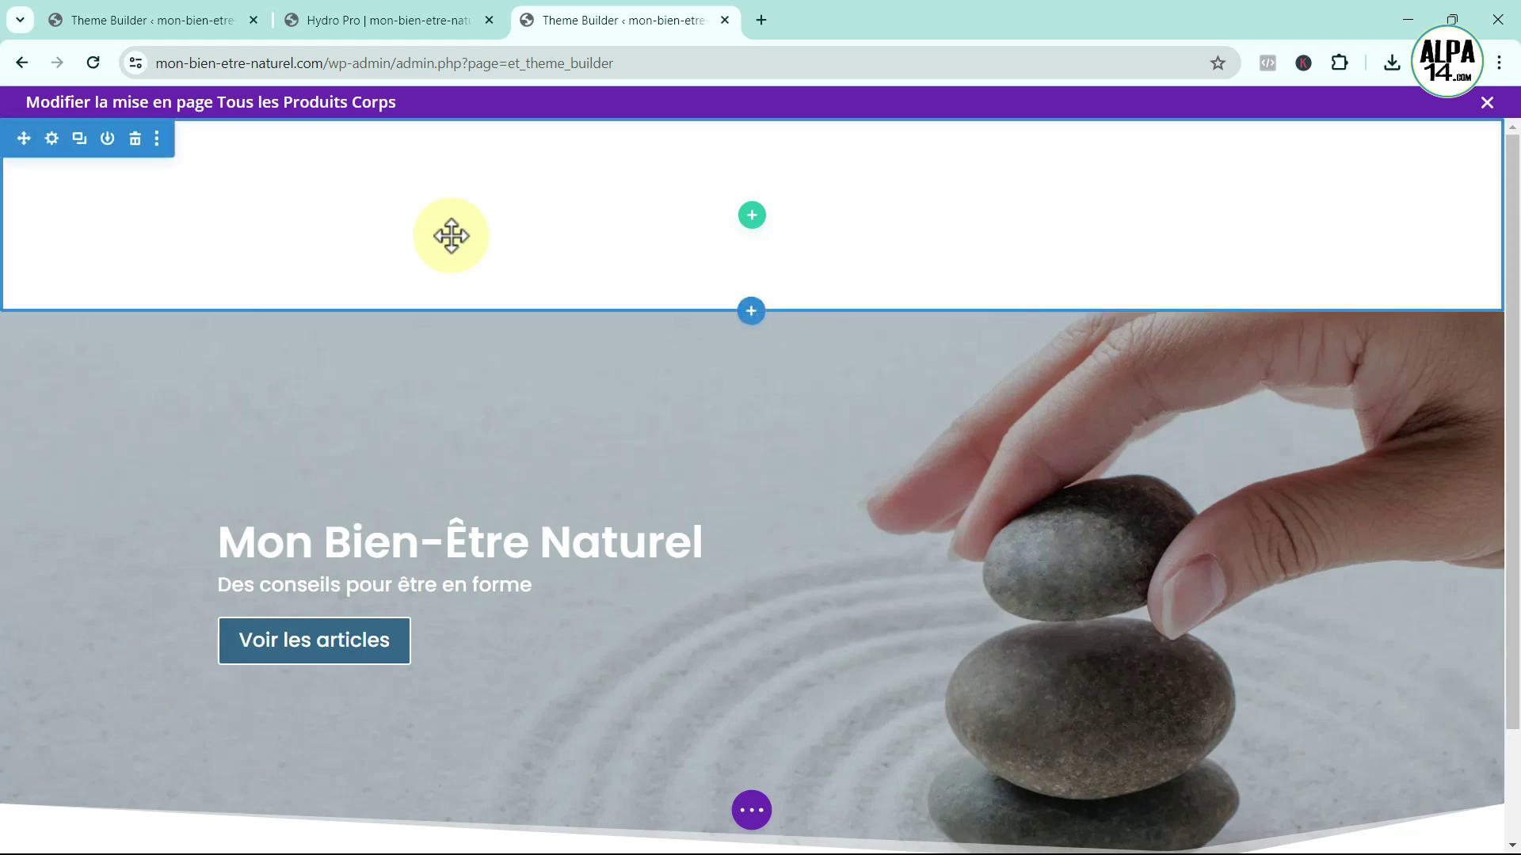
- Delete the empty section above the banner and reduce the banner header's top and bottom padding for a shorter banner
{"action": "left_click", "coordinate": [135, 139]}
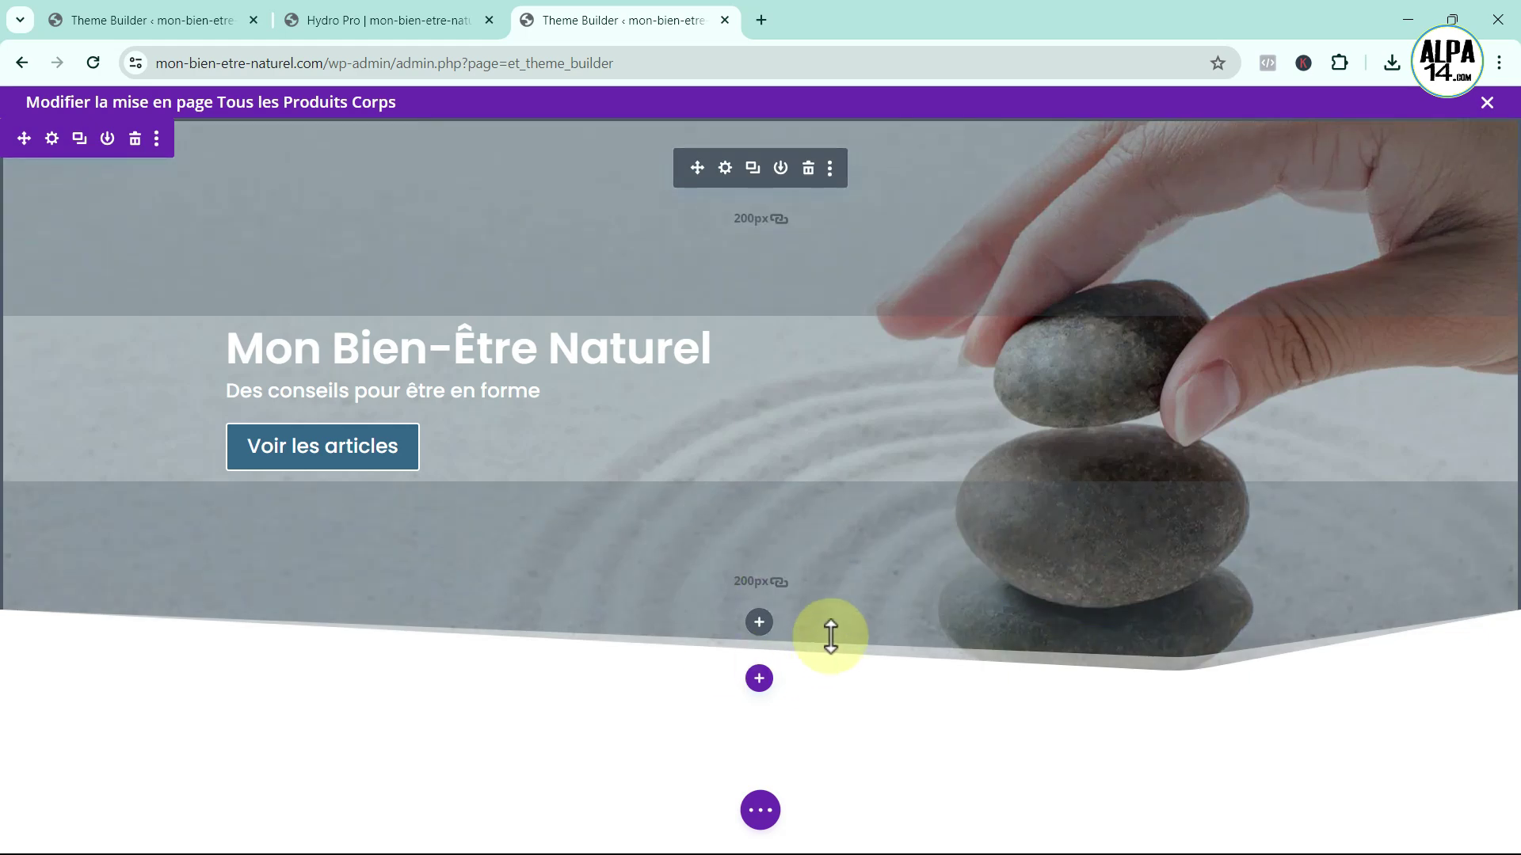
{"action": "left_click_drag", "start_coordinate": [830, 643], "coordinate": [833, 530]}
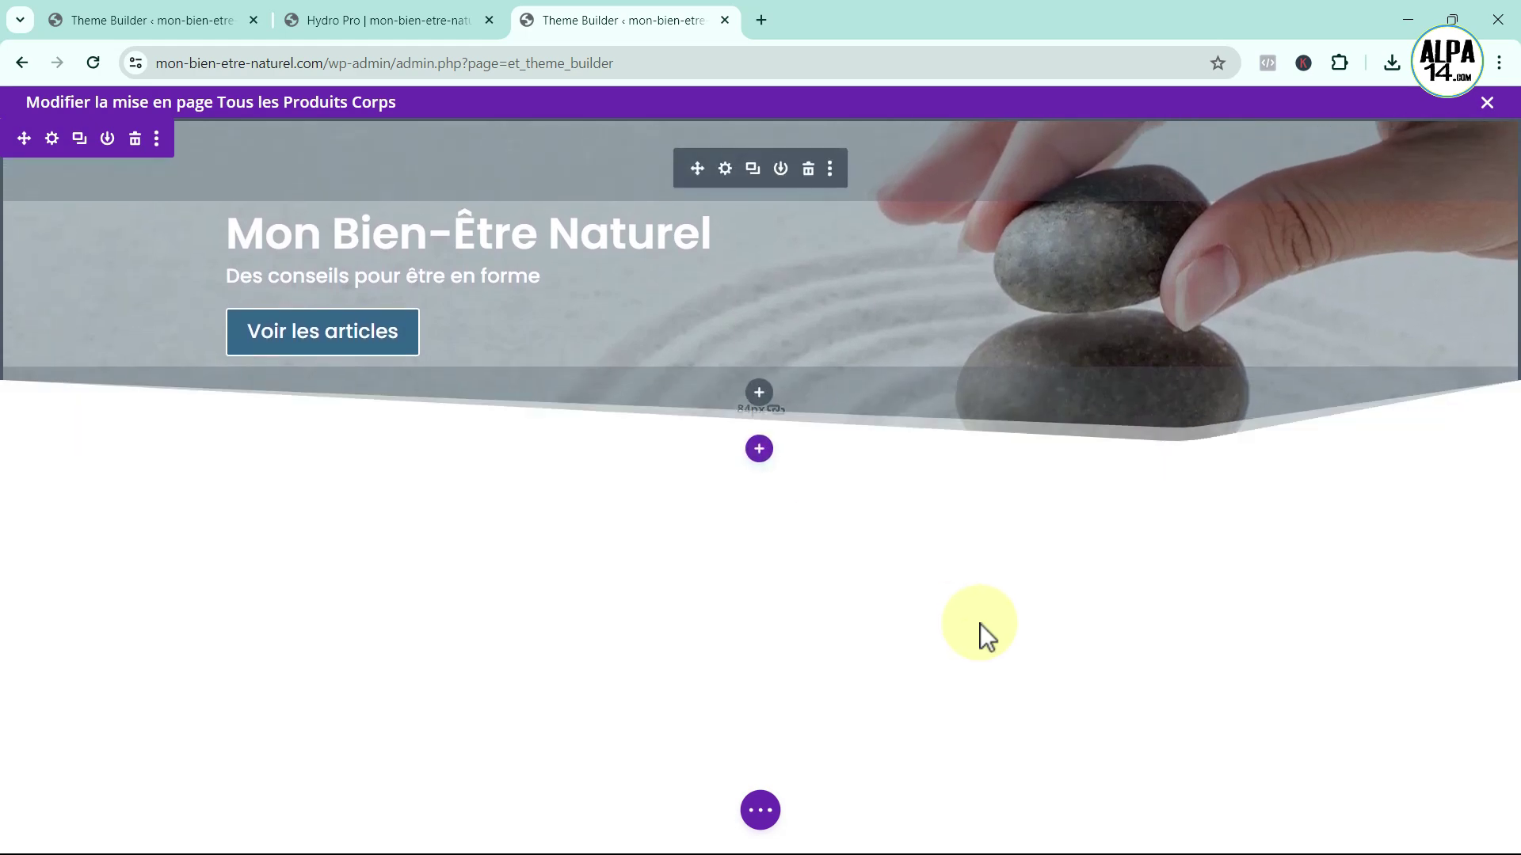
{"action": "left_click_drag", "start_coordinate": [924, 434], "coordinate": [927, 459]}
{"action": "left_click_drag", "start_coordinate": [1010, 642], "coordinate": [1010, 642]}
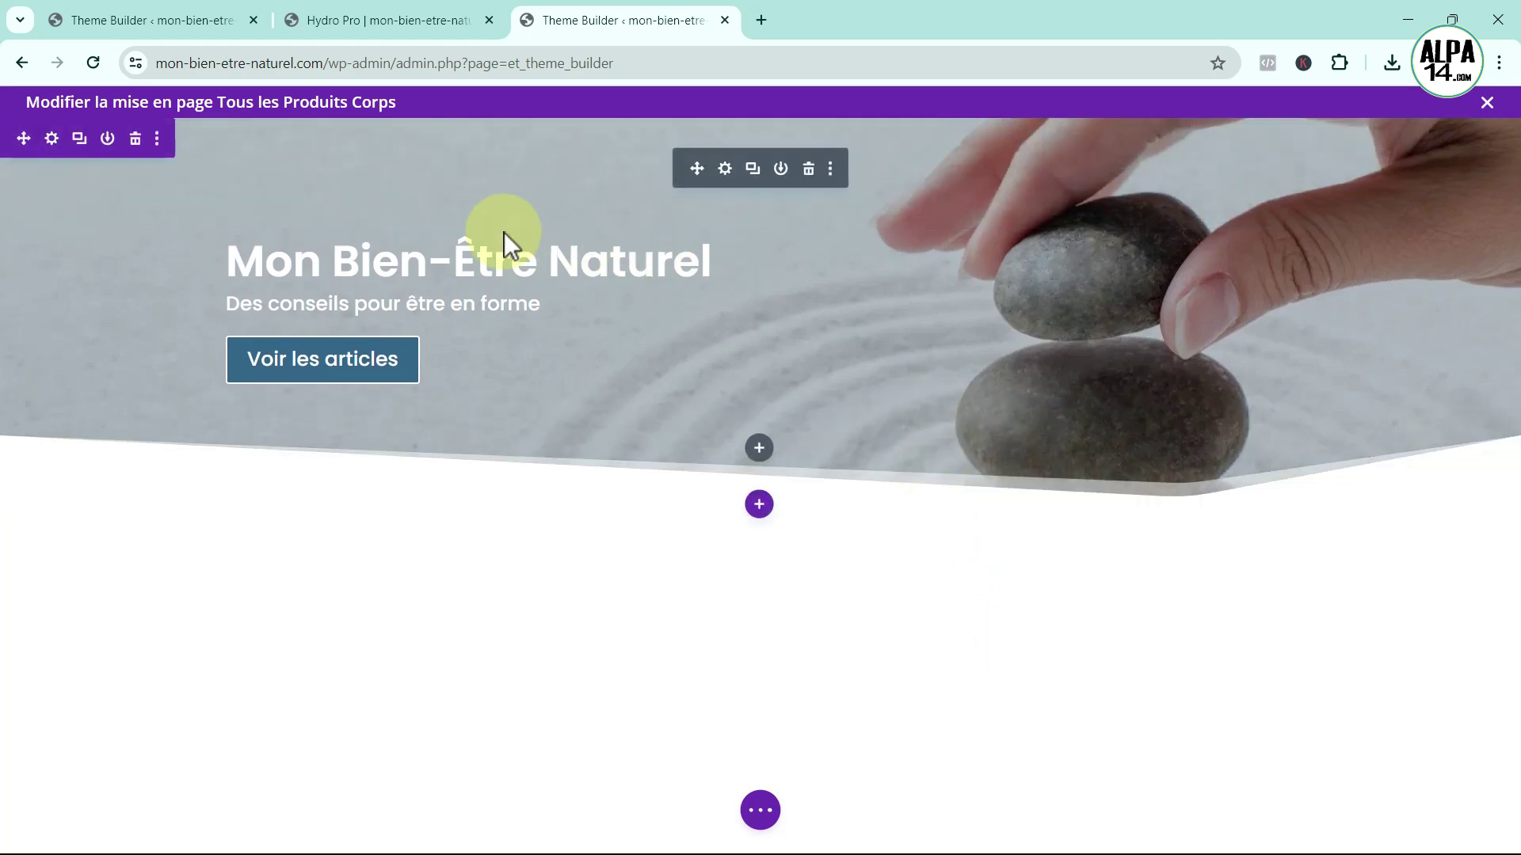
- Replace the banner header's subtitle with "Mon Bien-Être Naturel", copied from its title
{"action": "left_click", "coordinate": [724, 168]}
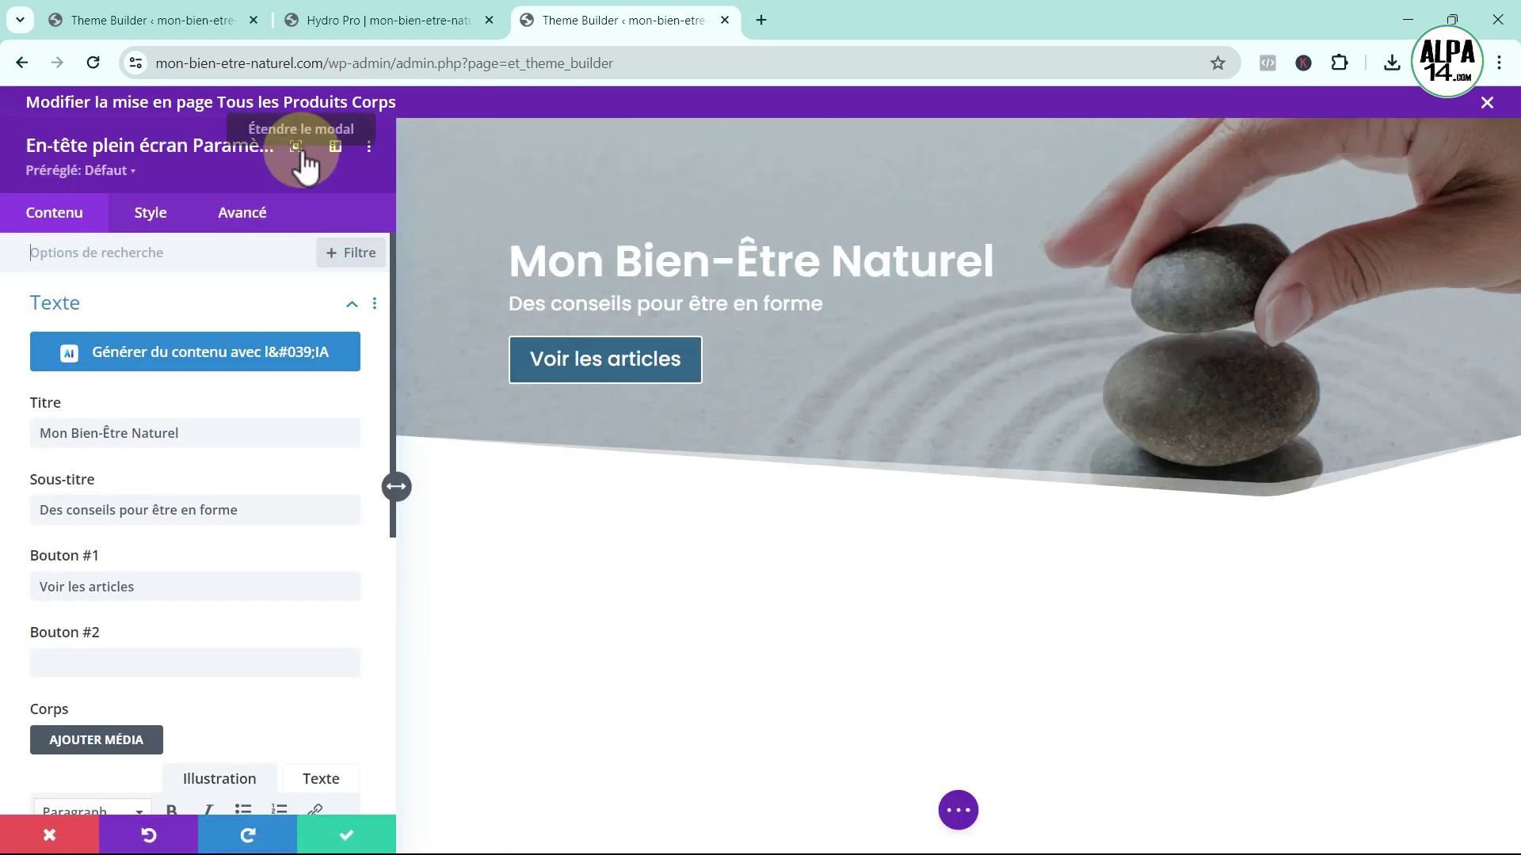
{"action": "mouse_move", "coordinate": [246, 412]}
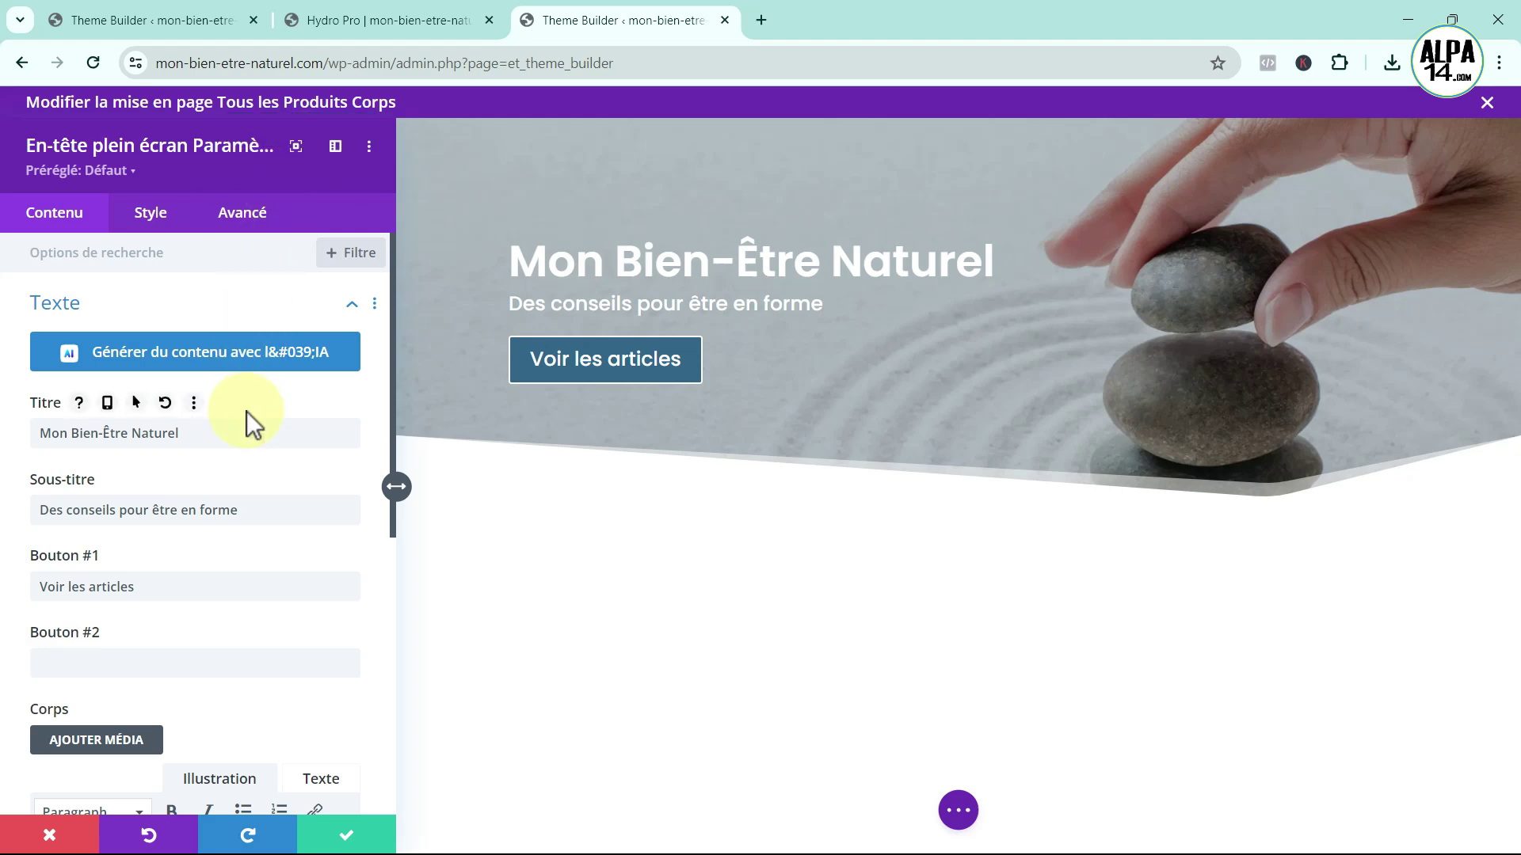
{"action": "mouse_move", "coordinate": [126, 510]}
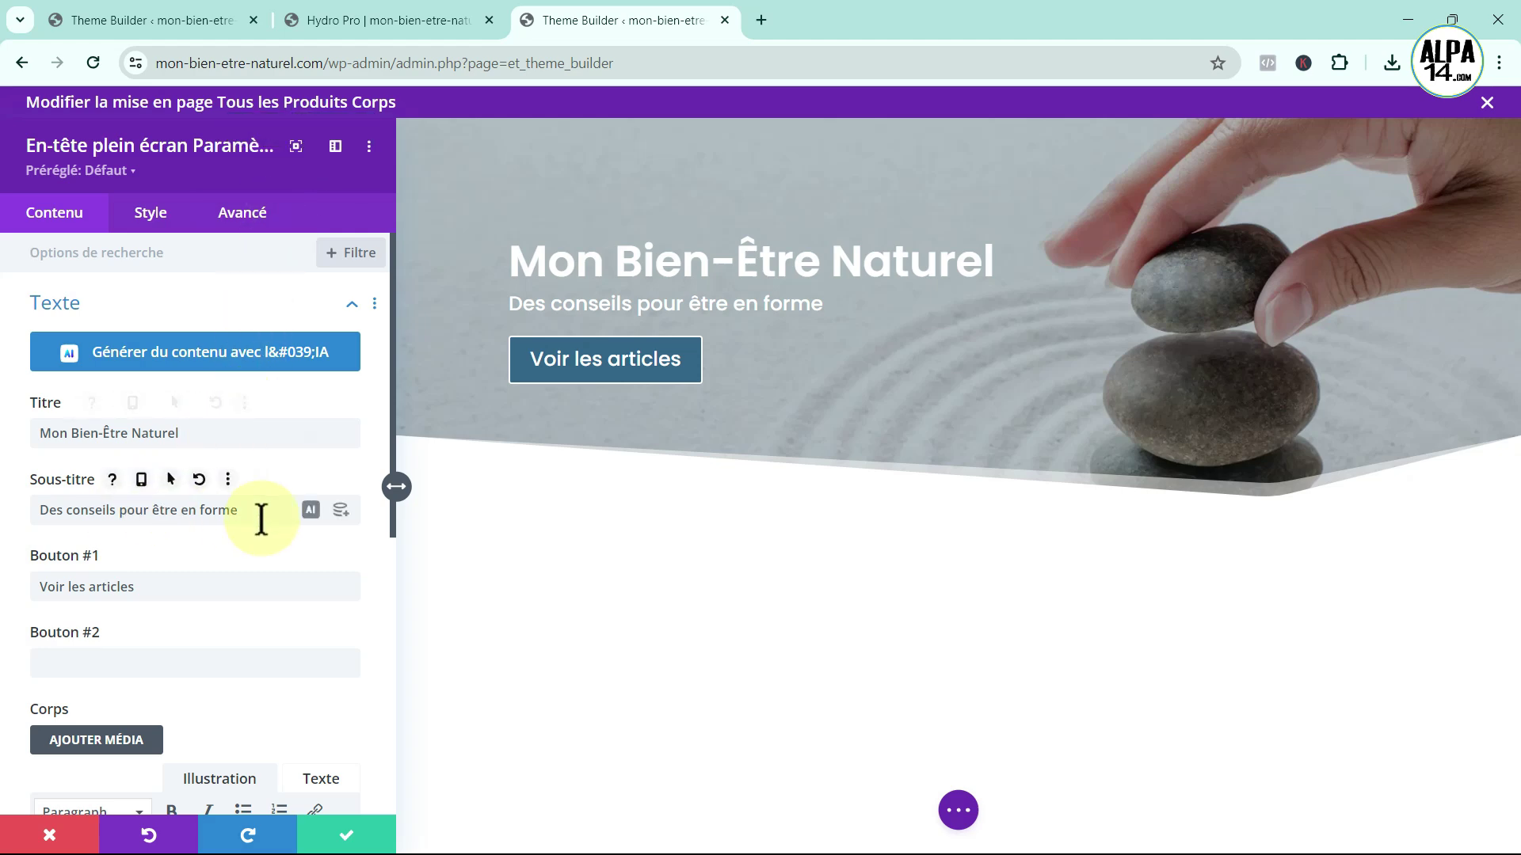
{"action": "left_click_drag", "start_coordinate": [249, 511], "coordinate": [6, 515]}
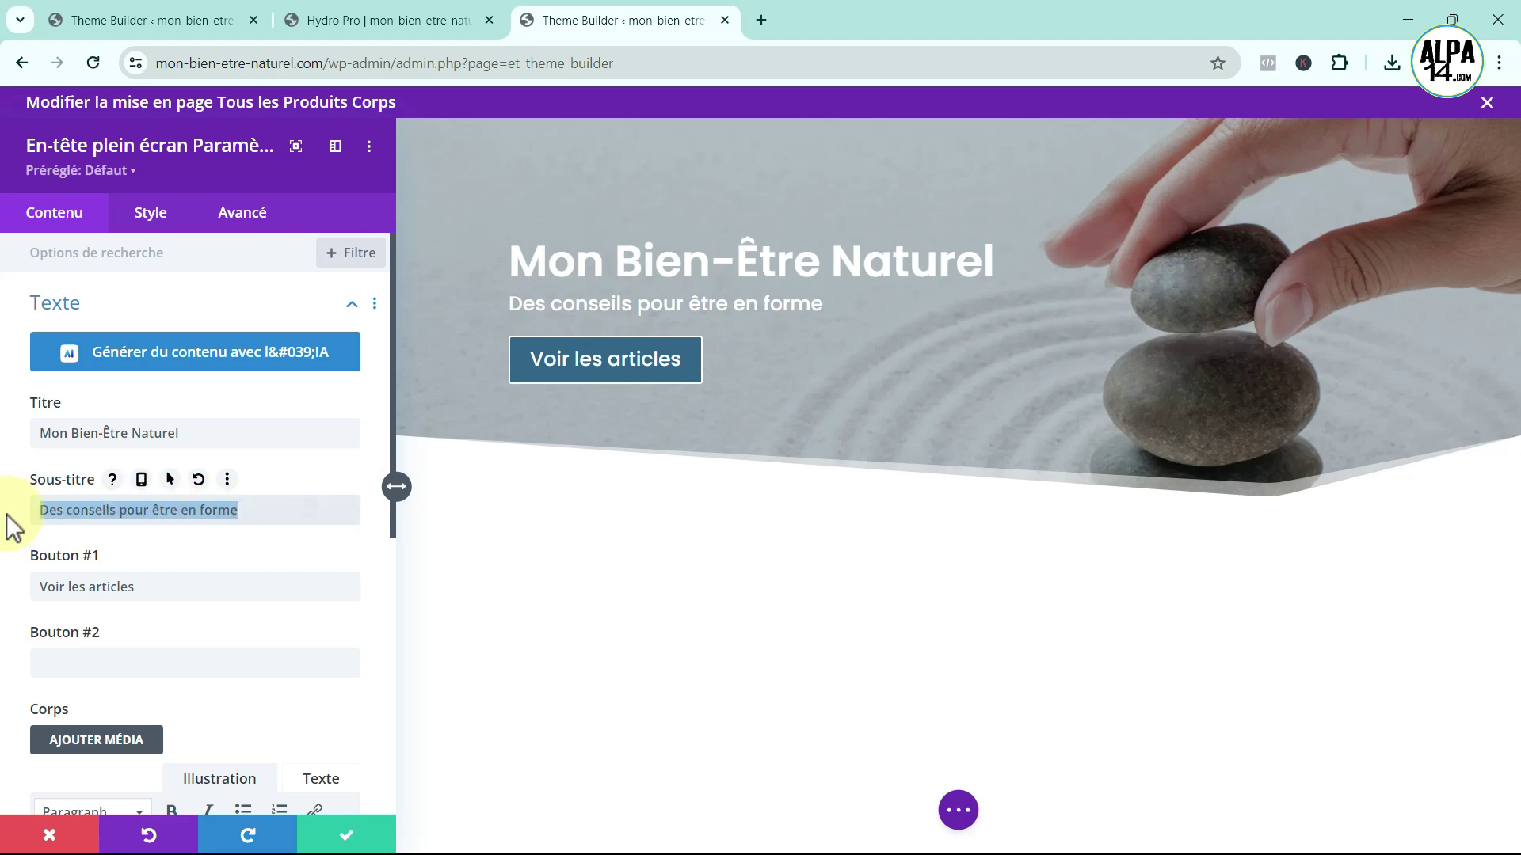
{"action": "key", "text": "BackSpace"}
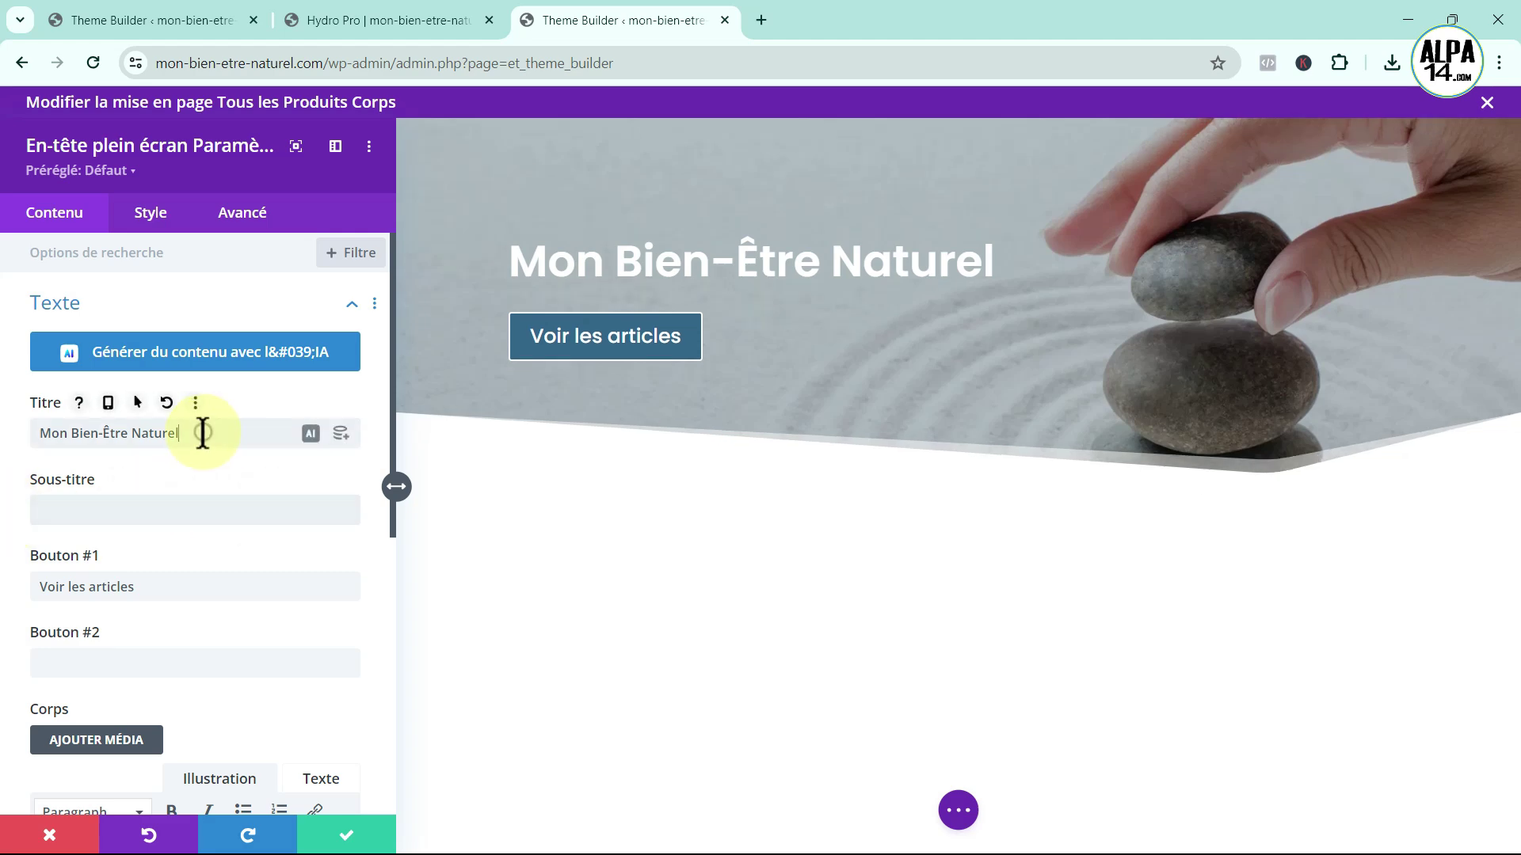
{"action": "left_click_drag", "start_coordinate": [203, 432], "coordinate": [23, 452]}
{"action": "key", "text": "ctrl+c"}
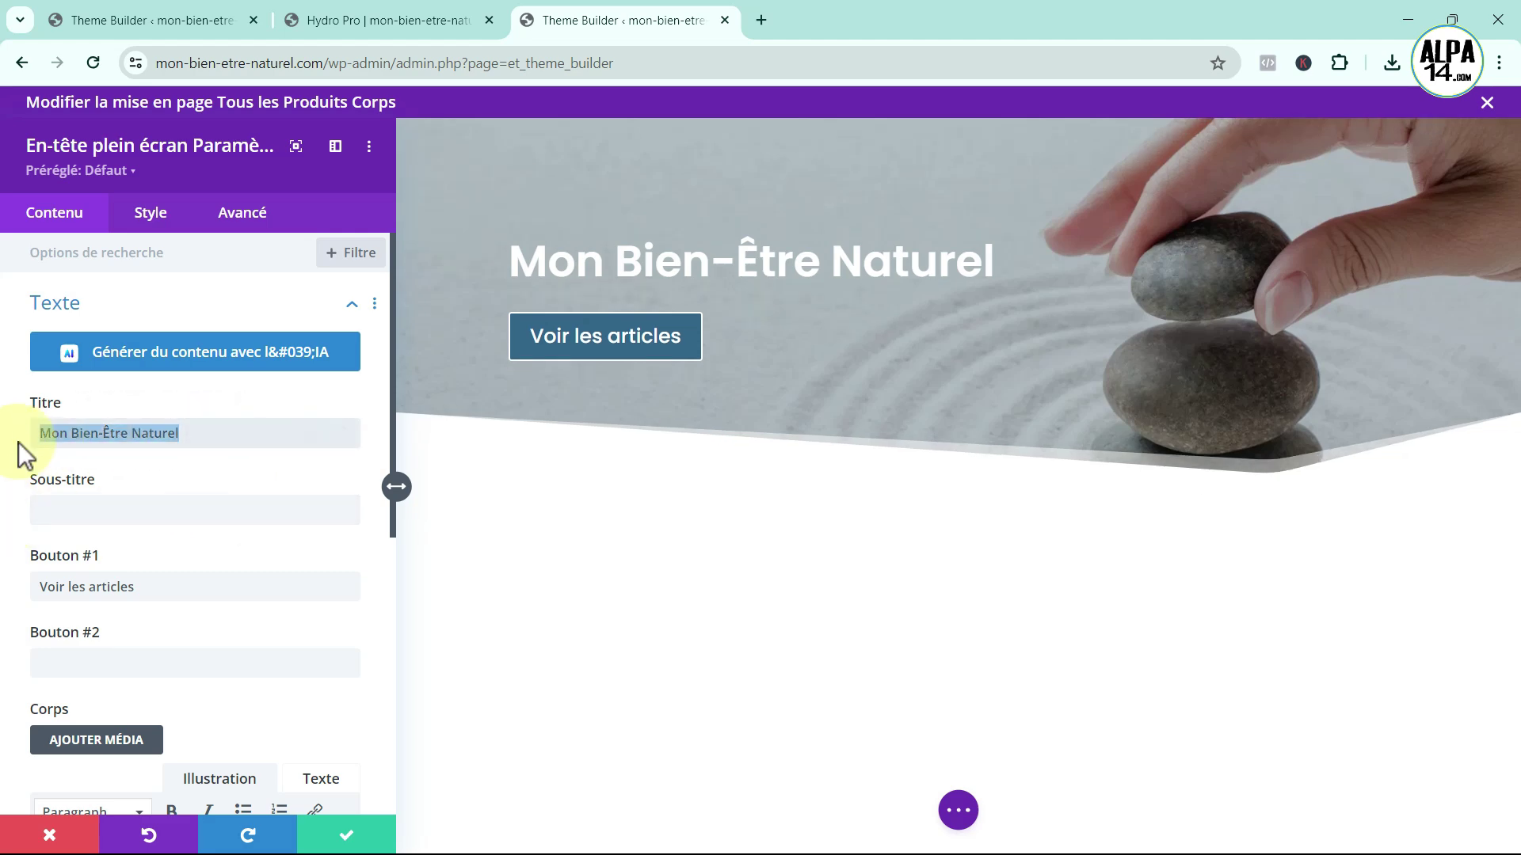
{"action": "left_click", "coordinate": [67, 511]}
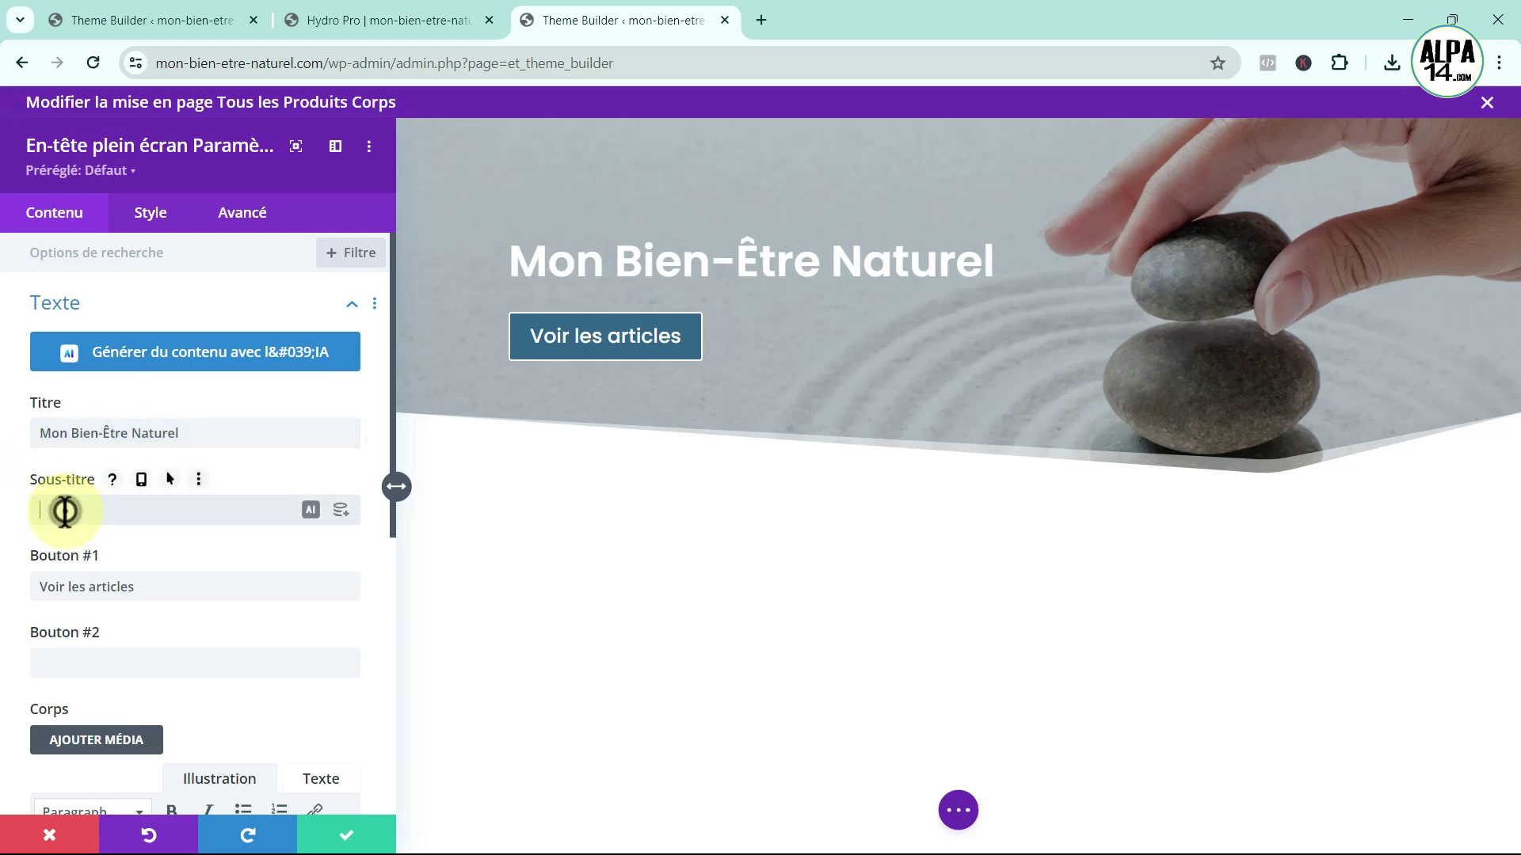
{"action": "key", "text": "ctrl+v"}
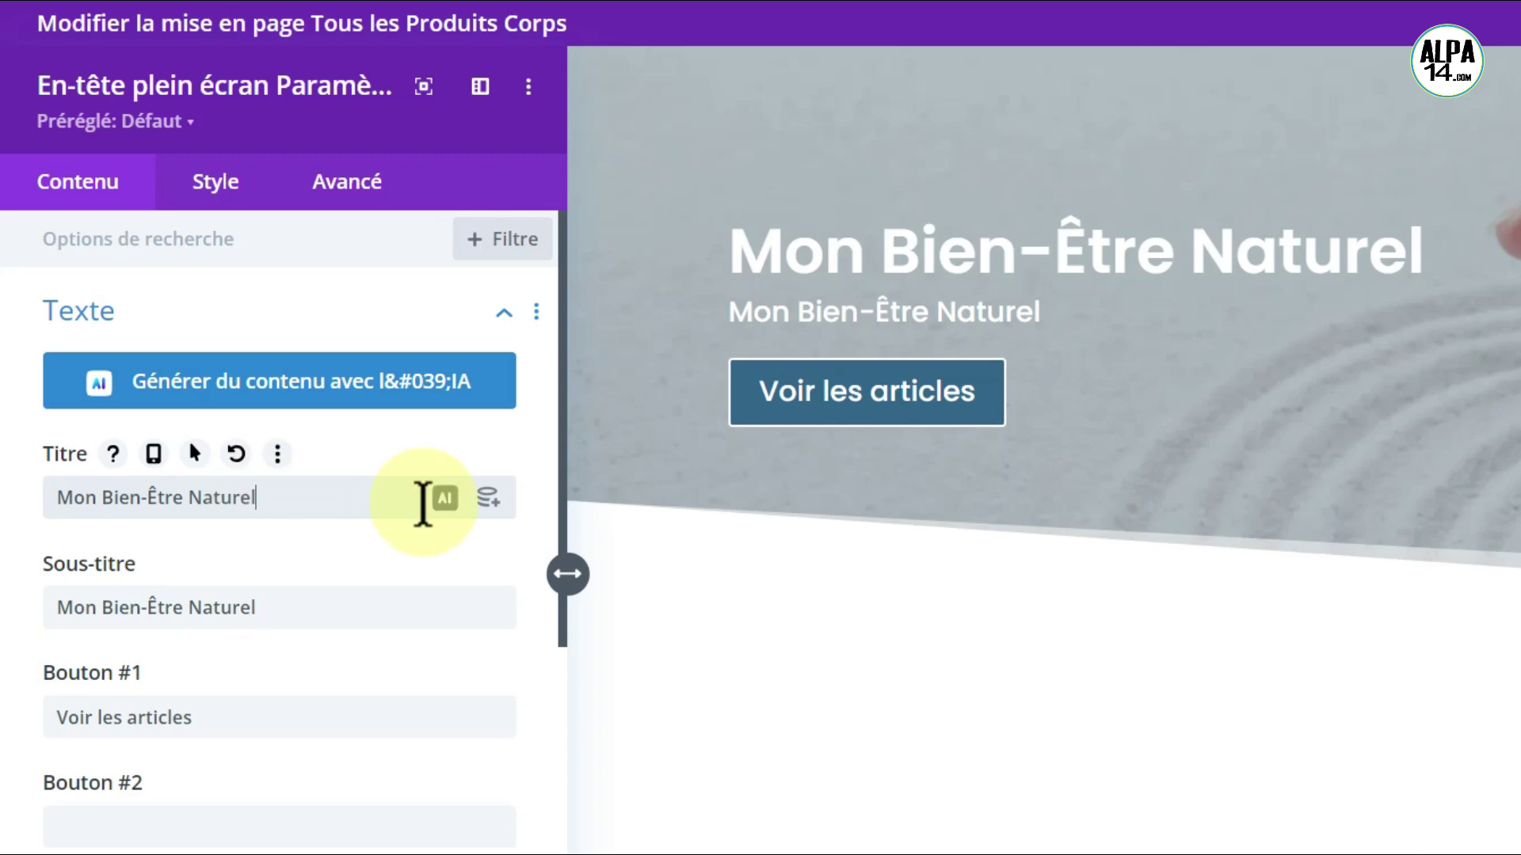
- Set the banner title to the dynamic content "Poster / Titre de l'archive" and change the Bouton #1 text to "Voir tous les articles"
{"action": "left_click", "coordinate": [488, 515]}
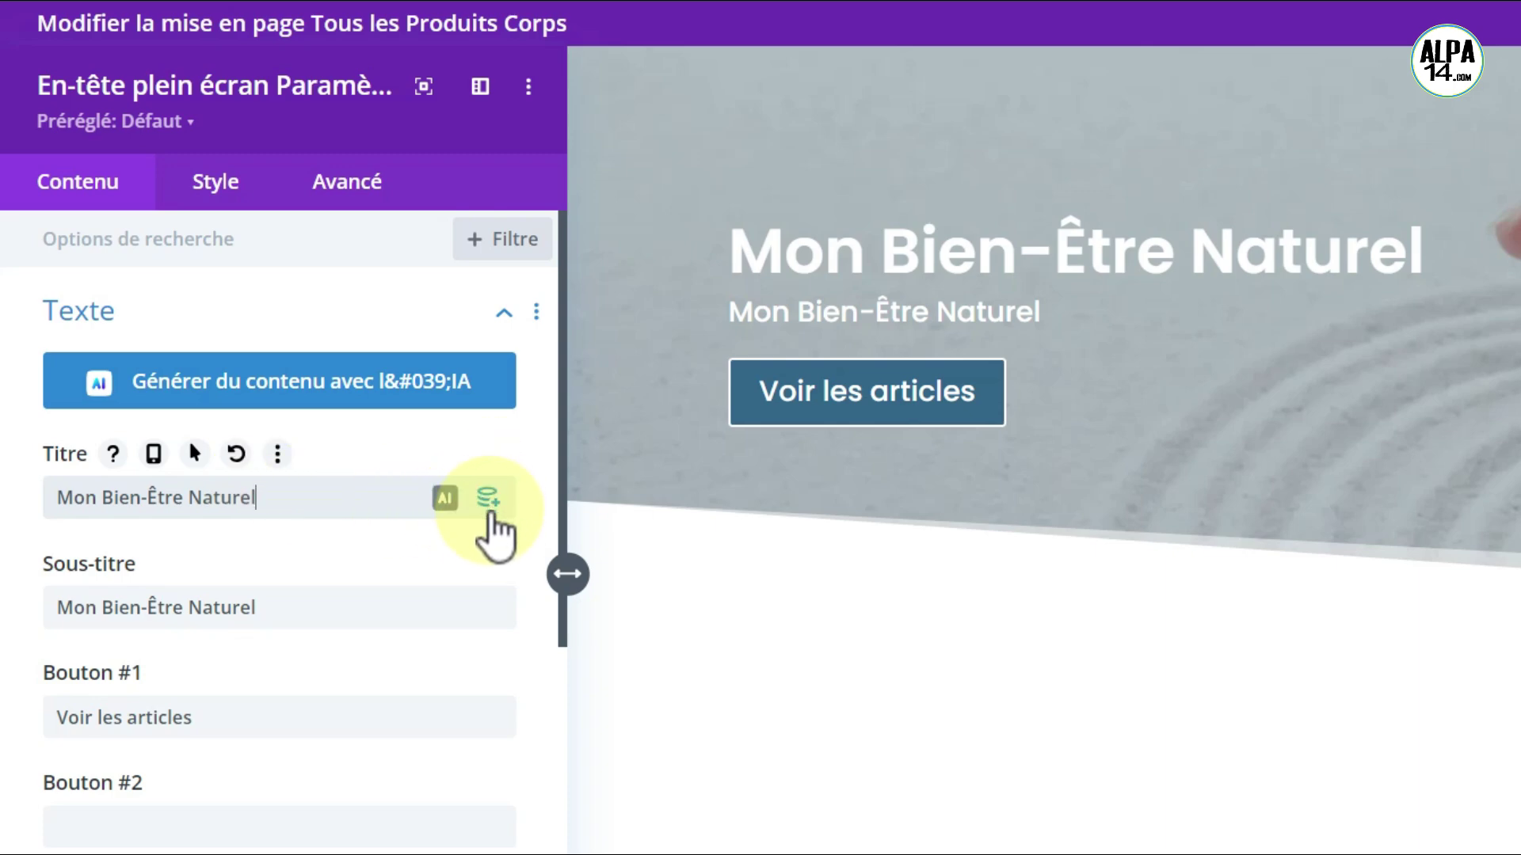
{"action": "left_click", "coordinate": [489, 507]}
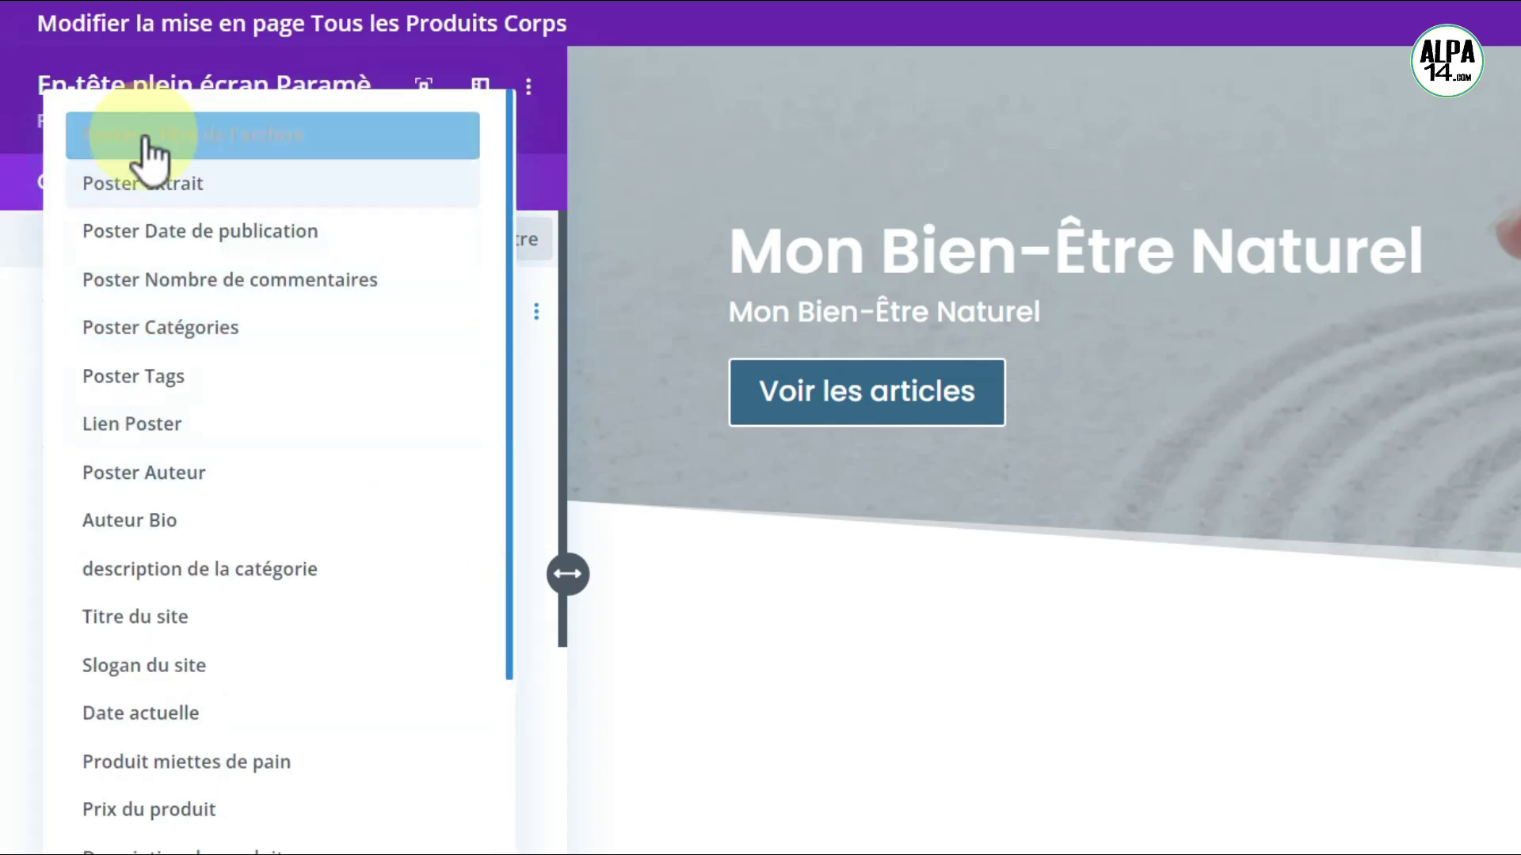
{"action": "left_click", "coordinate": [238, 135]}
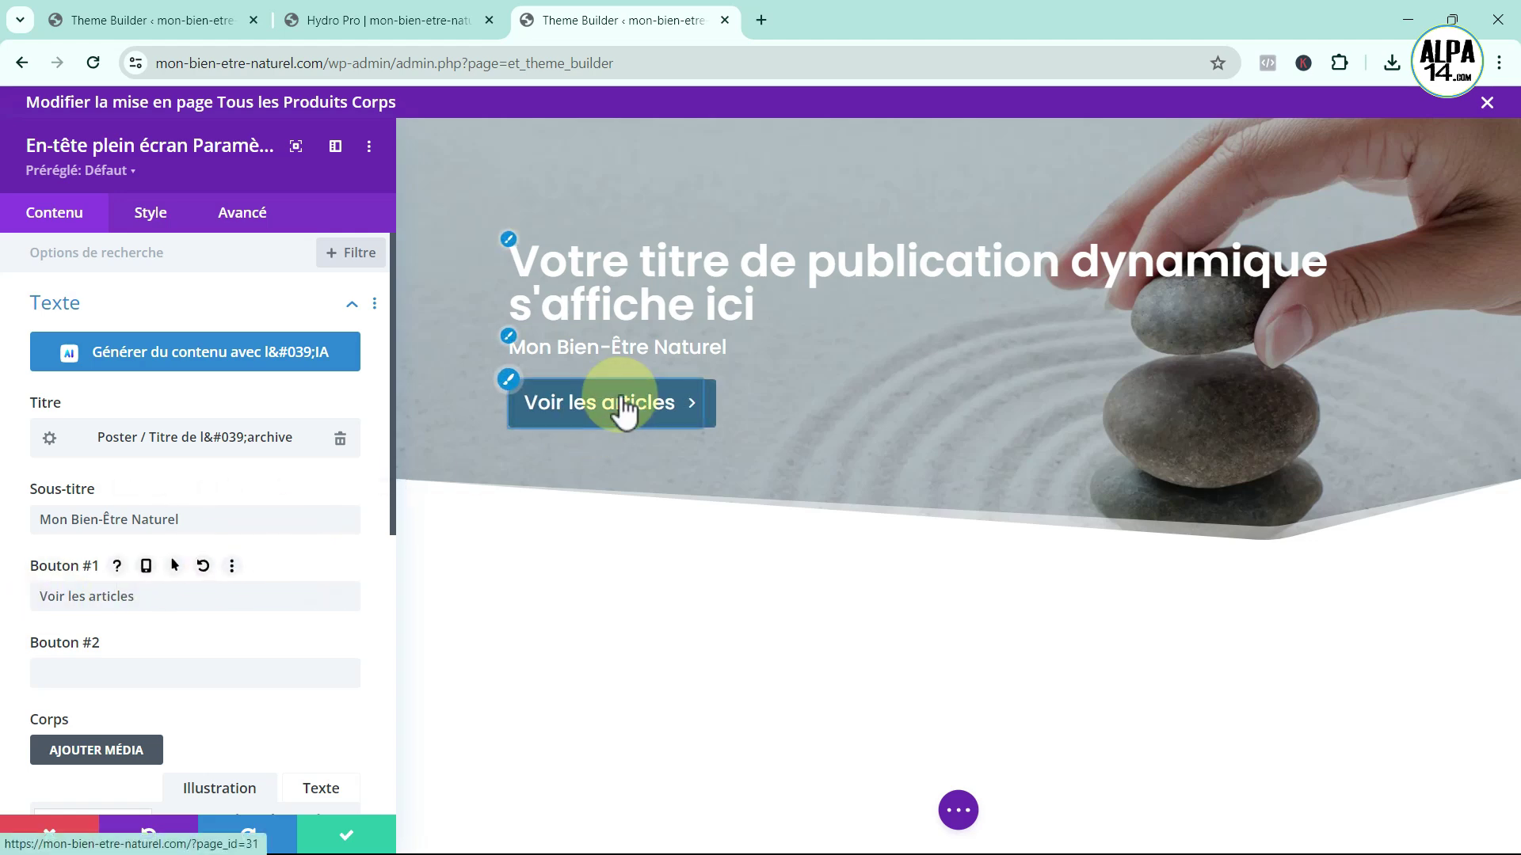
{"action": "left_click", "coordinate": [68, 596]}
{"action": "type", "text": "tous"}
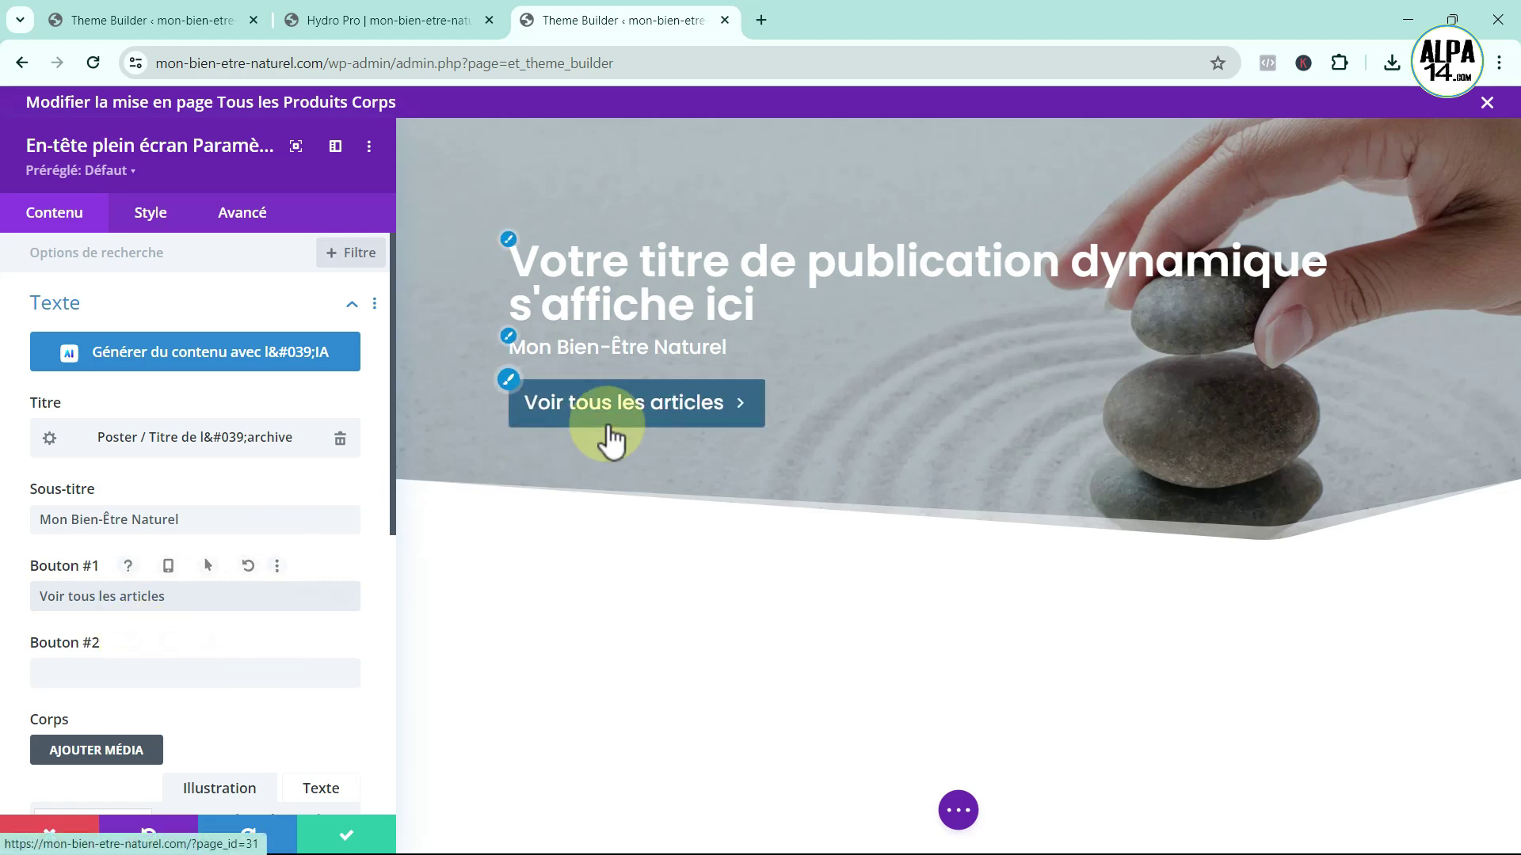
- Change the banner's Bouton #1 page link to the "Accueil" page
{"action": "scroll", "coordinate": [317, 544], "scroll_direction": "down", "scroll_amount": 3}
{"action": "scroll", "coordinate": [317, 544], "scroll_direction": "down", "scroll_amount": 5}
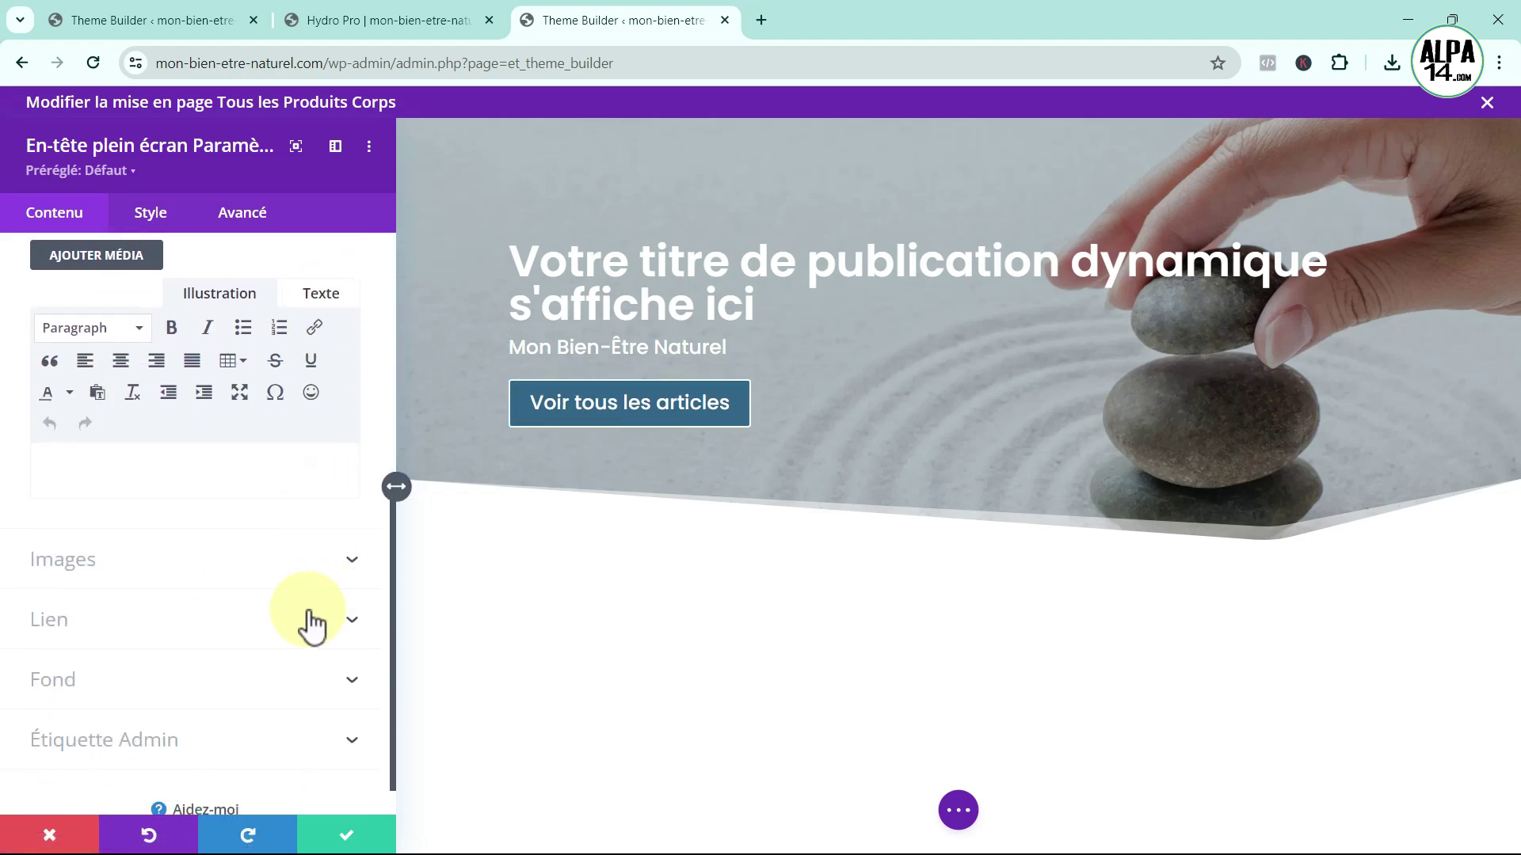
{"action": "left_click", "coordinate": [313, 622]}
{"action": "scroll", "coordinate": [308, 609], "scroll_direction": "up", "scroll_amount": 1}
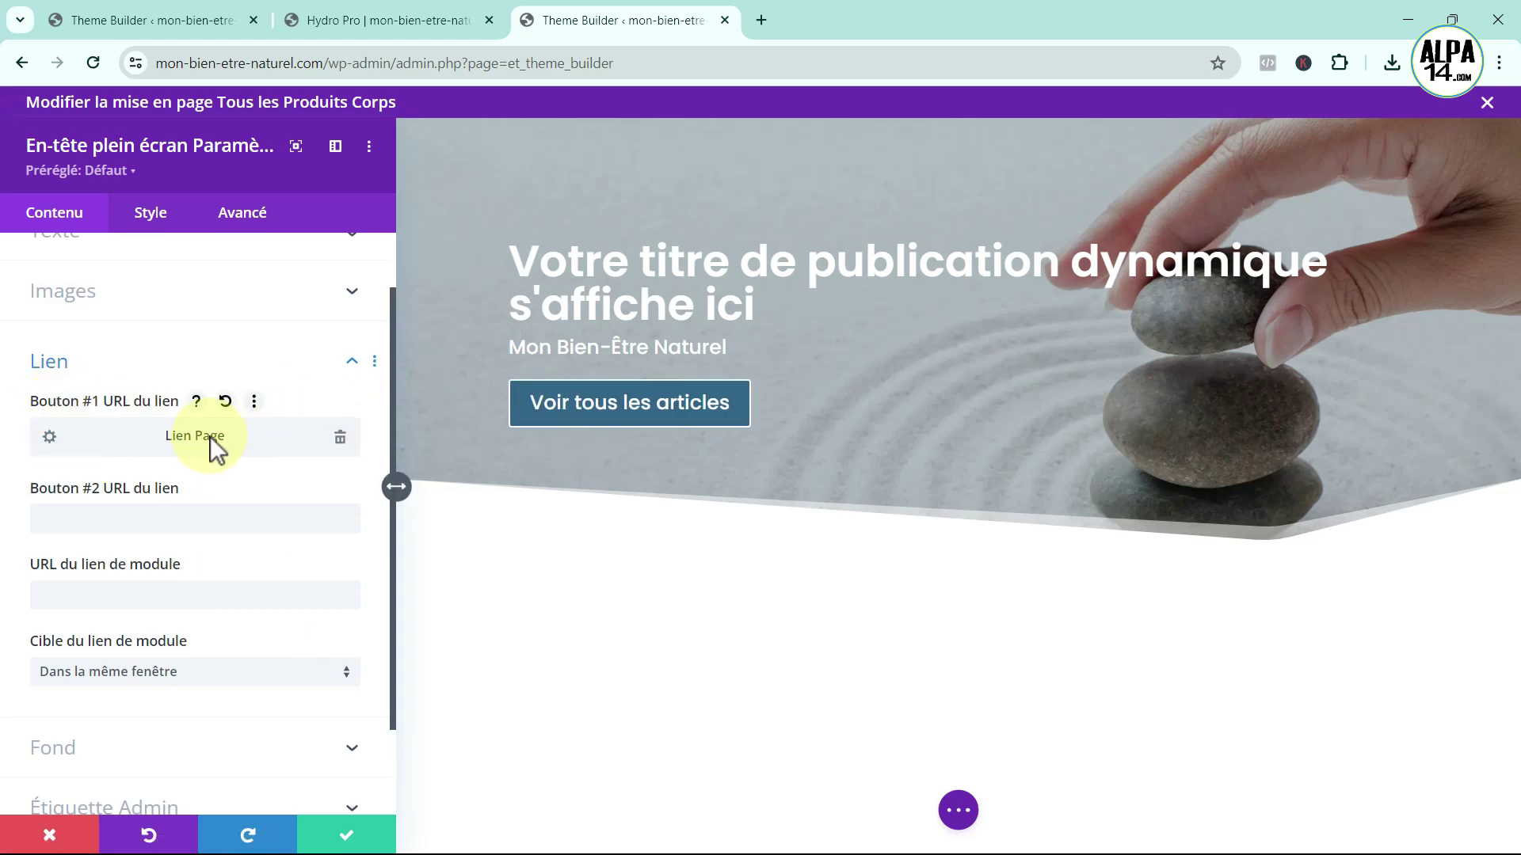
{"action": "left_click", "coordinate": [50, 436]}
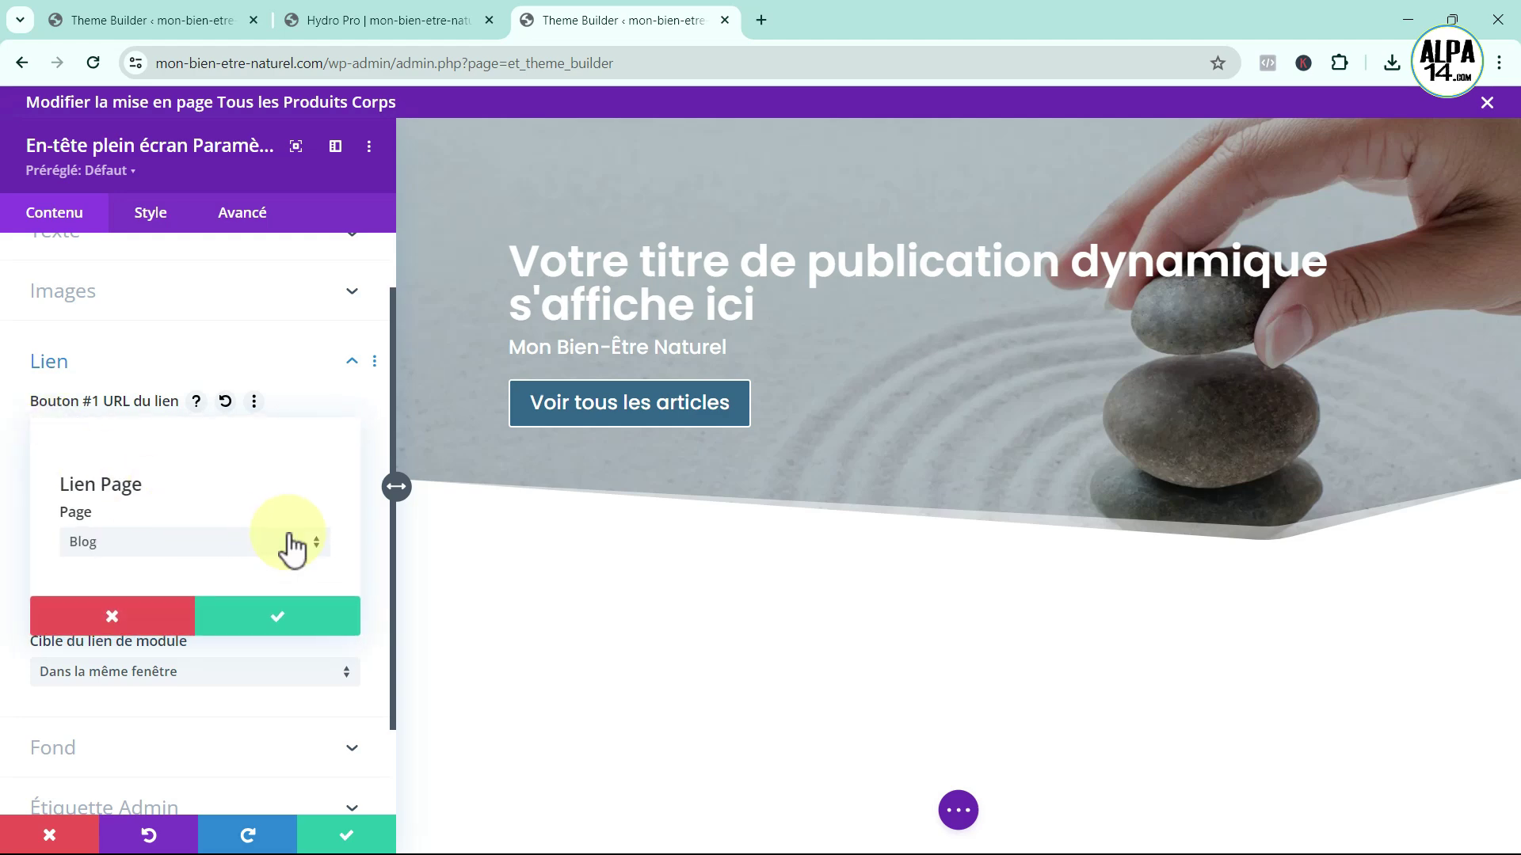
{"action": "left_click", "coordinate": [315, 545]}
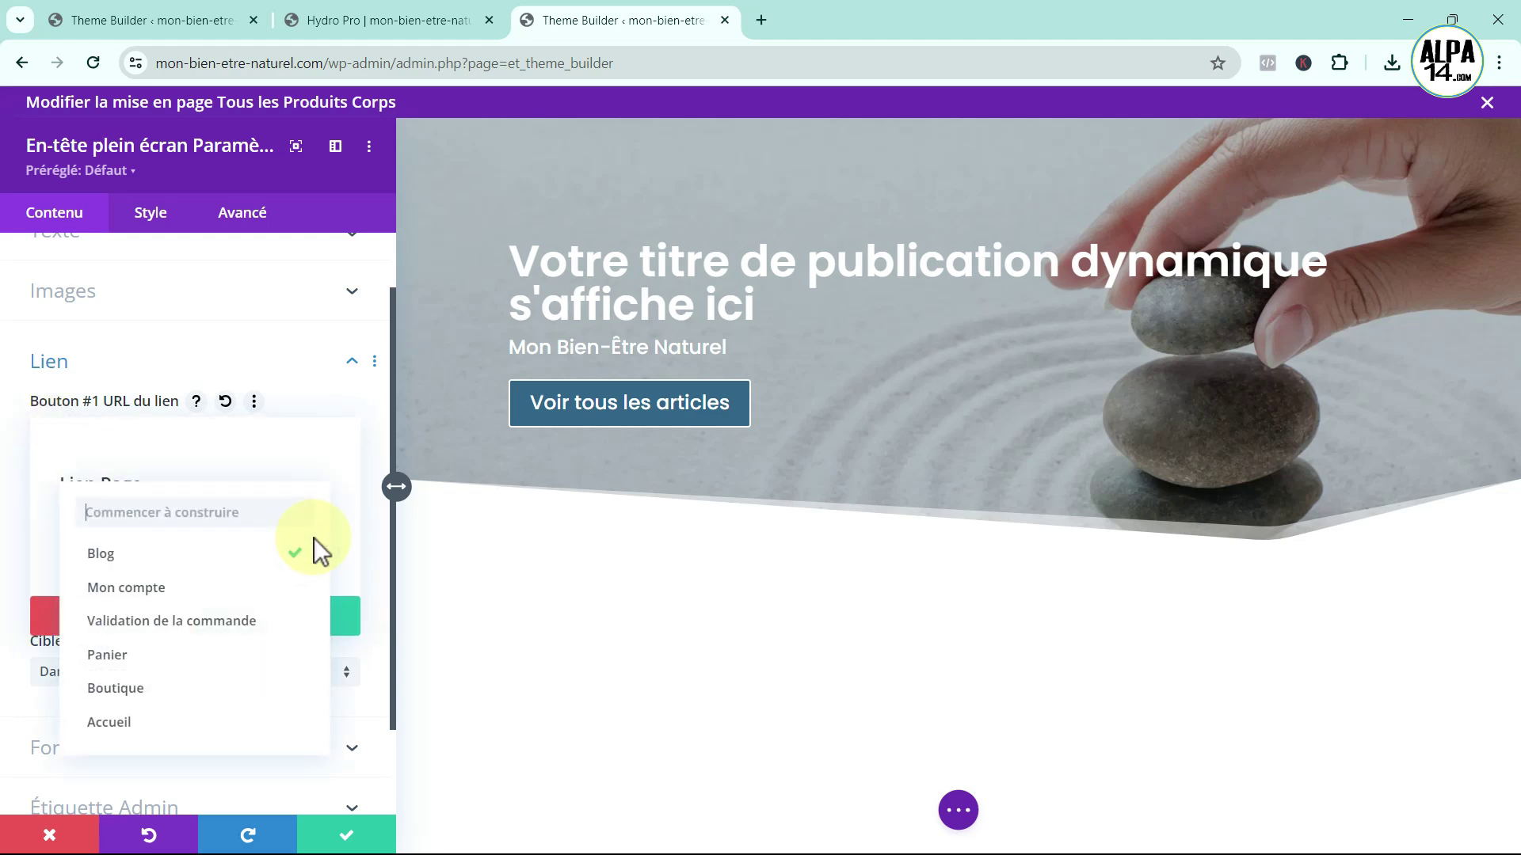
{"action": "left_click", "coordinate": [203, 723]}
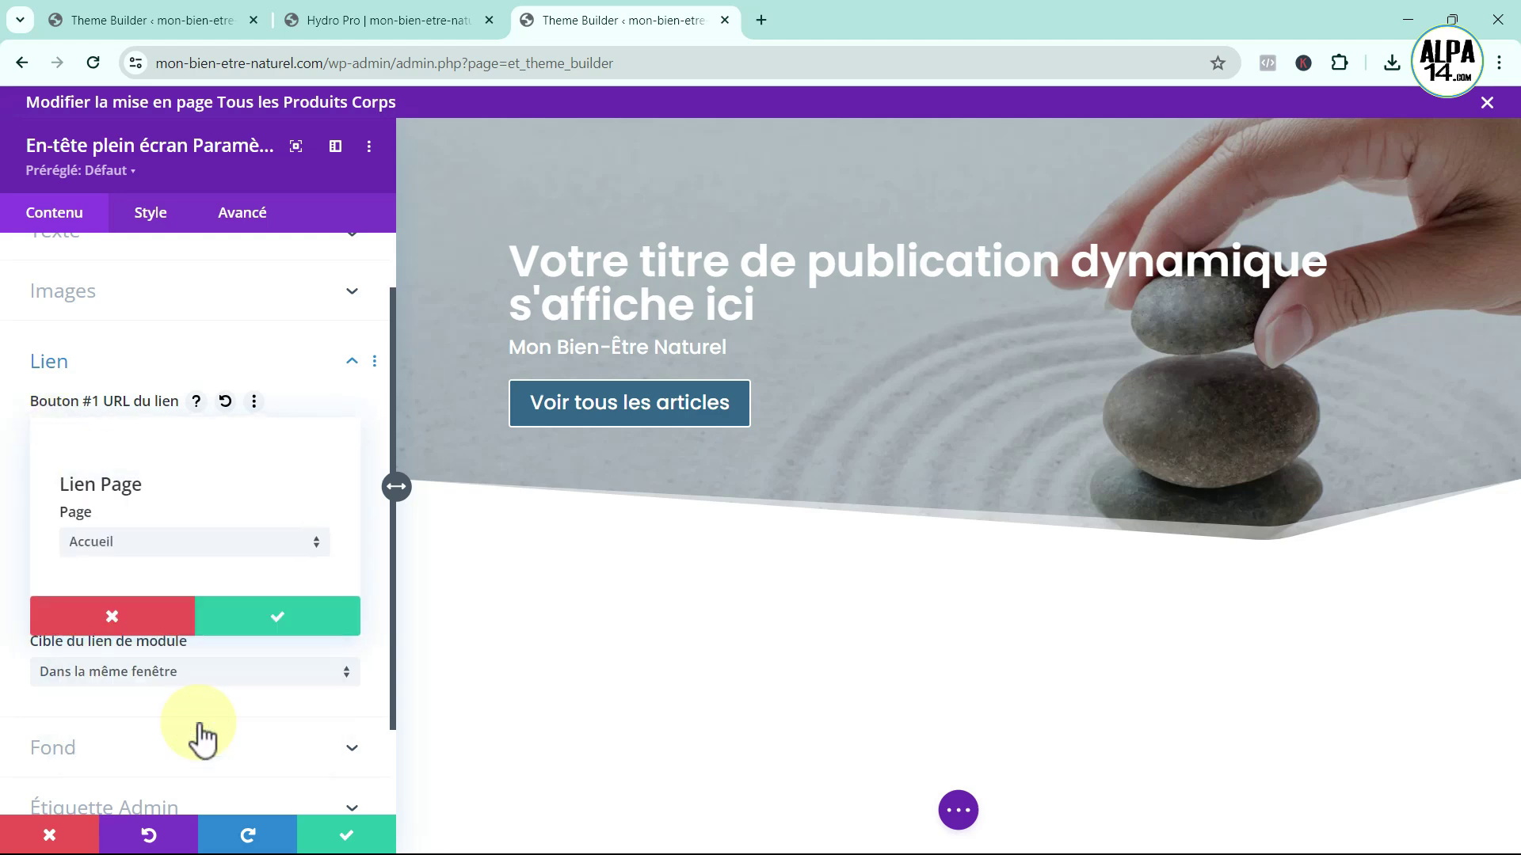
{"action": "left_click", "coordinate": [279, 622]}
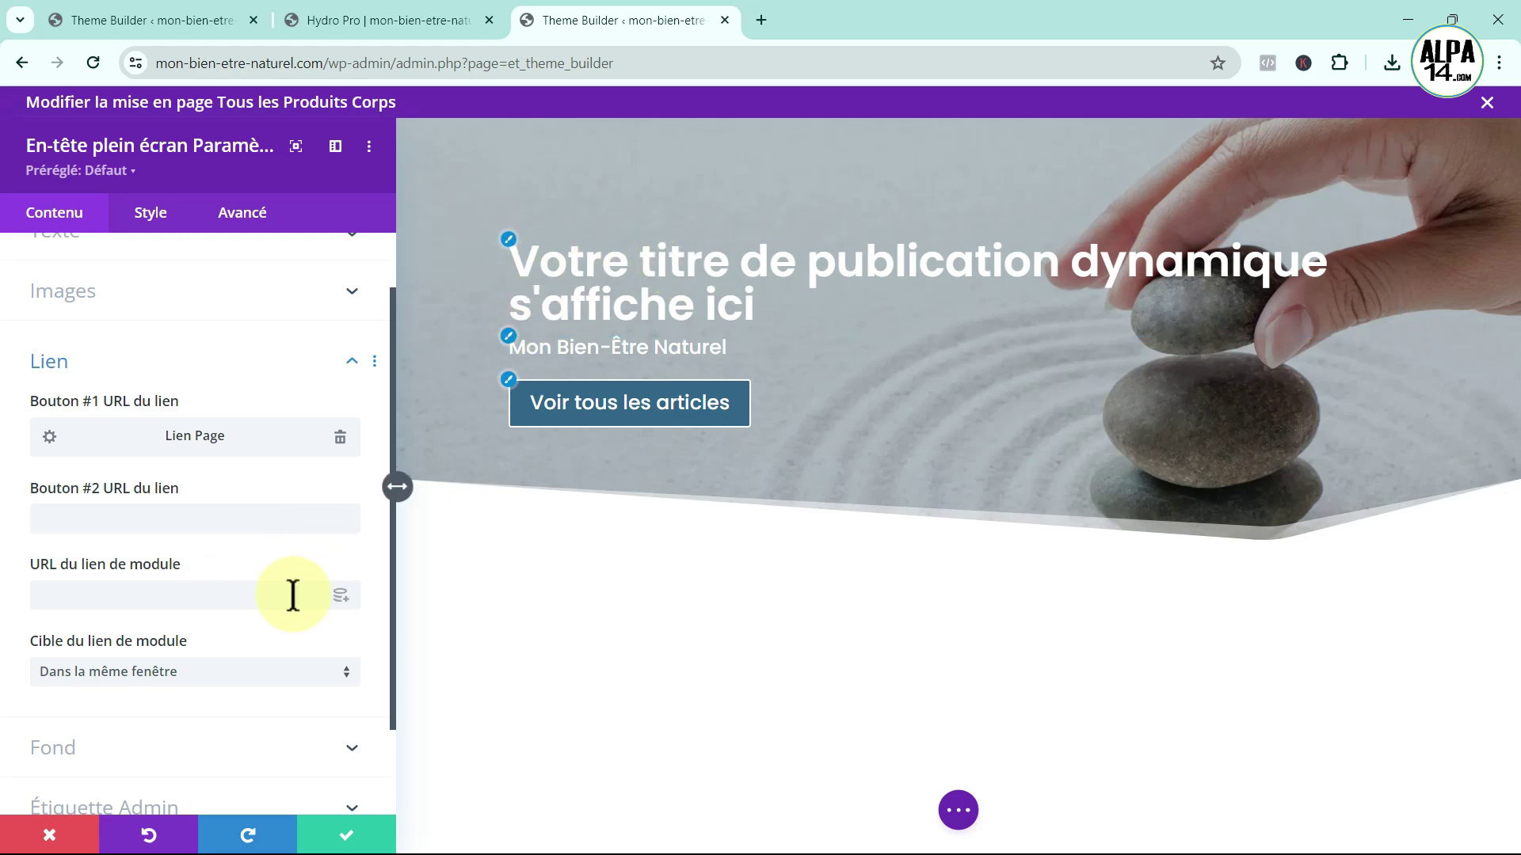
- Replace the banner header's background image with "ban-cbd2.webp" from the media library
{"action": "scroll", "coordinate": [296, 594], "scroll_direction": "down", "scroll_amount": 2}
{"action": "left_click", "coordinate": [166, 638]}
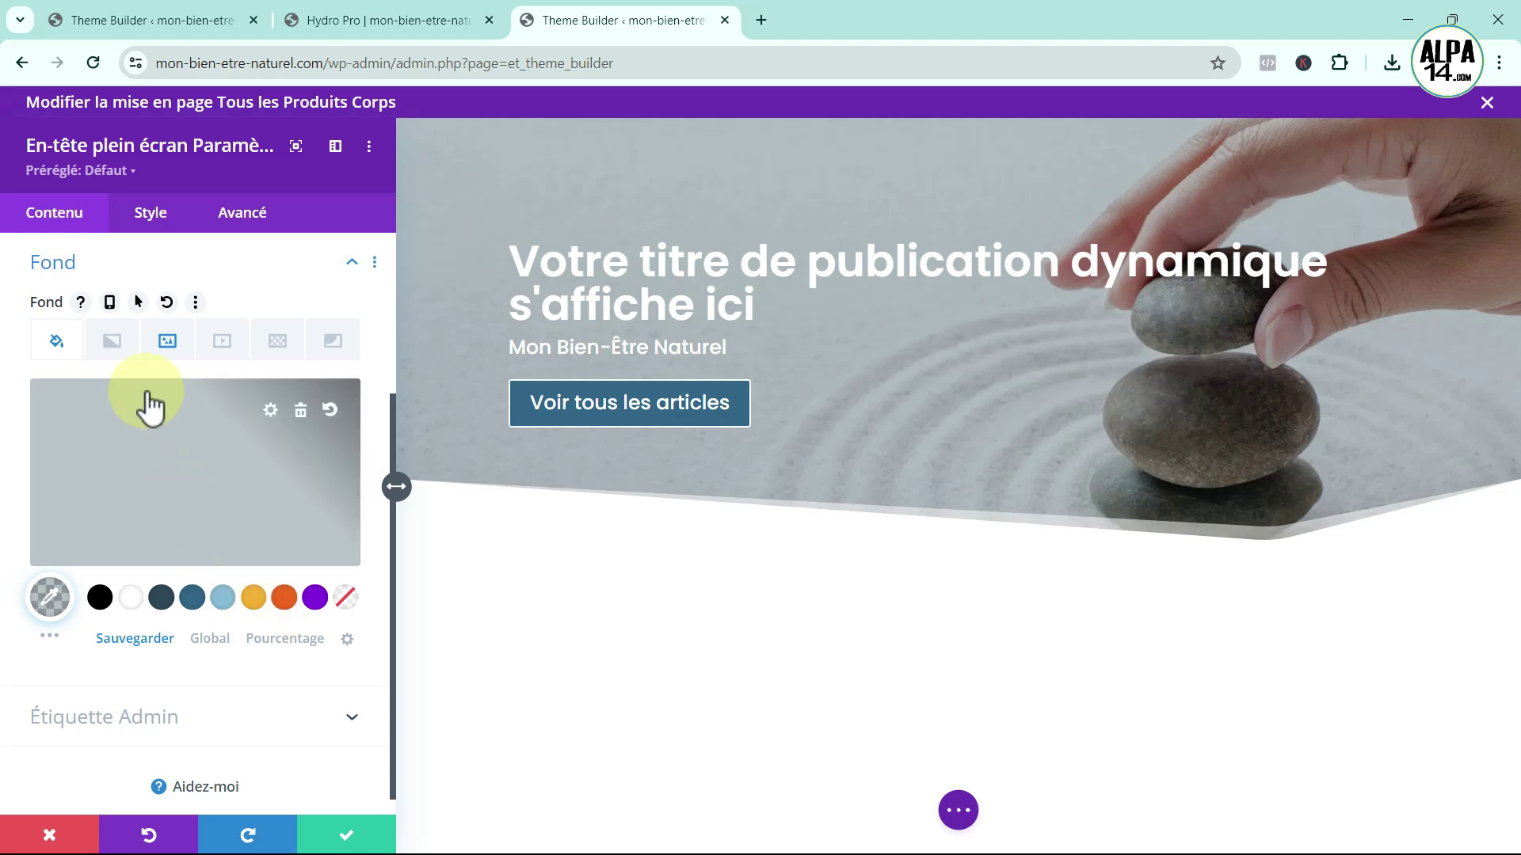
{"action": "left_click", "coordinate": [167, 342]}
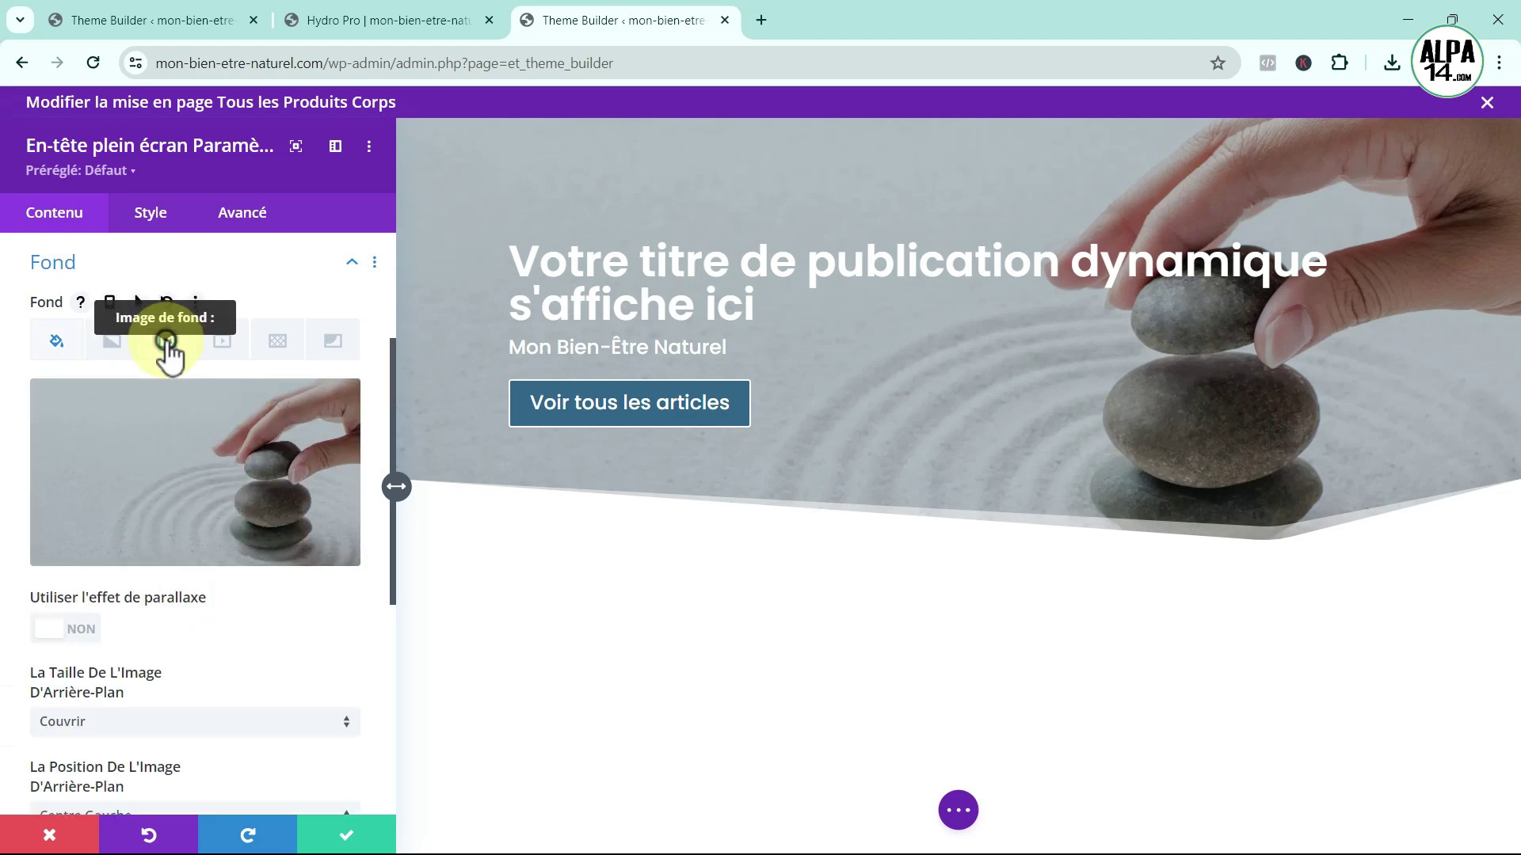
{"action": "mouse_move", "coordinate": [224, 467]}
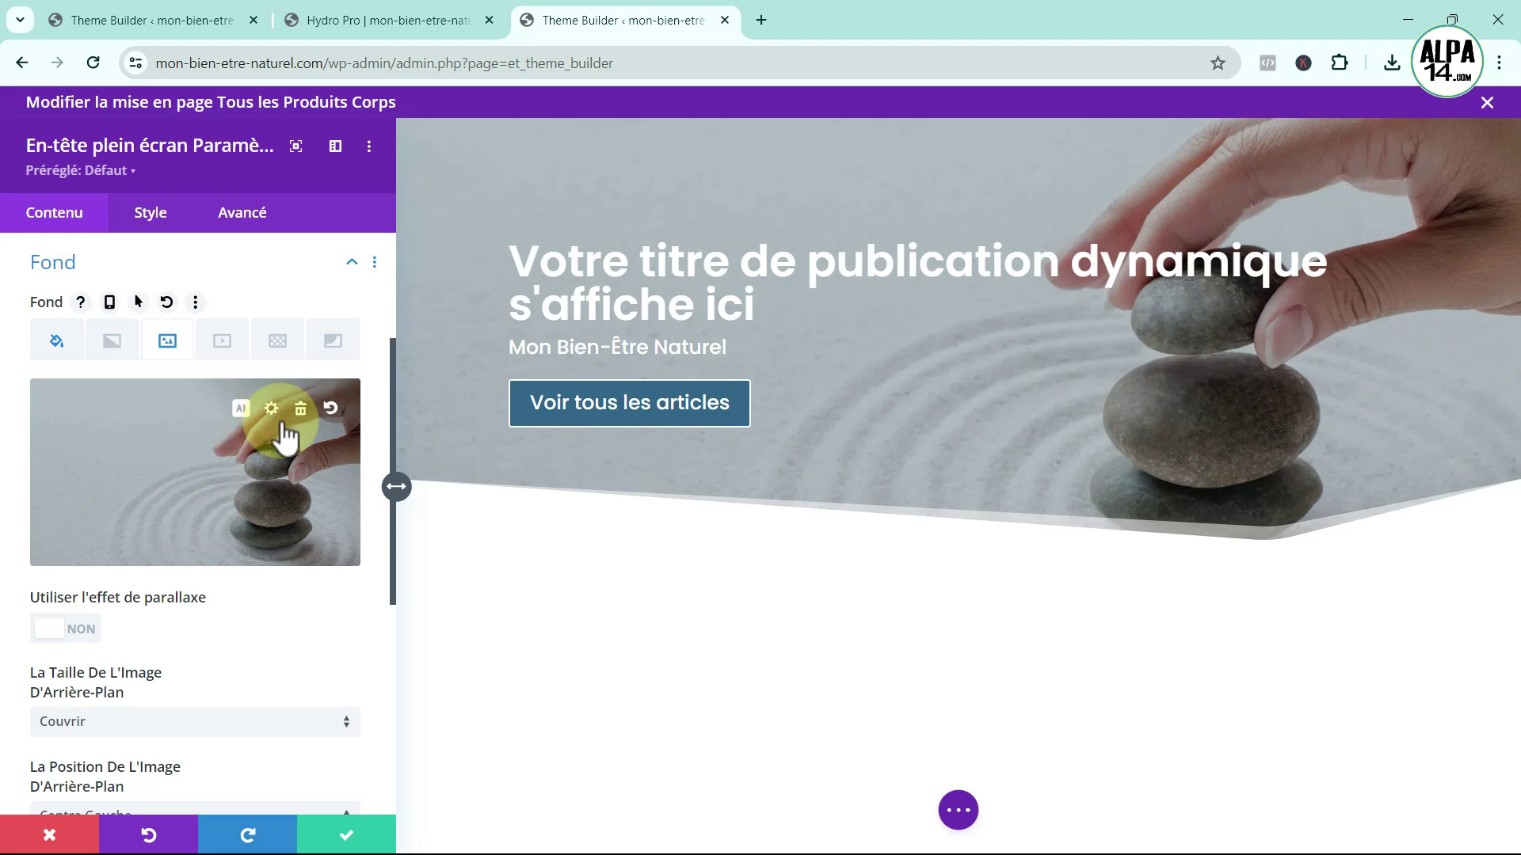
{"action": "left_click", "coordinate": [301, 409]}
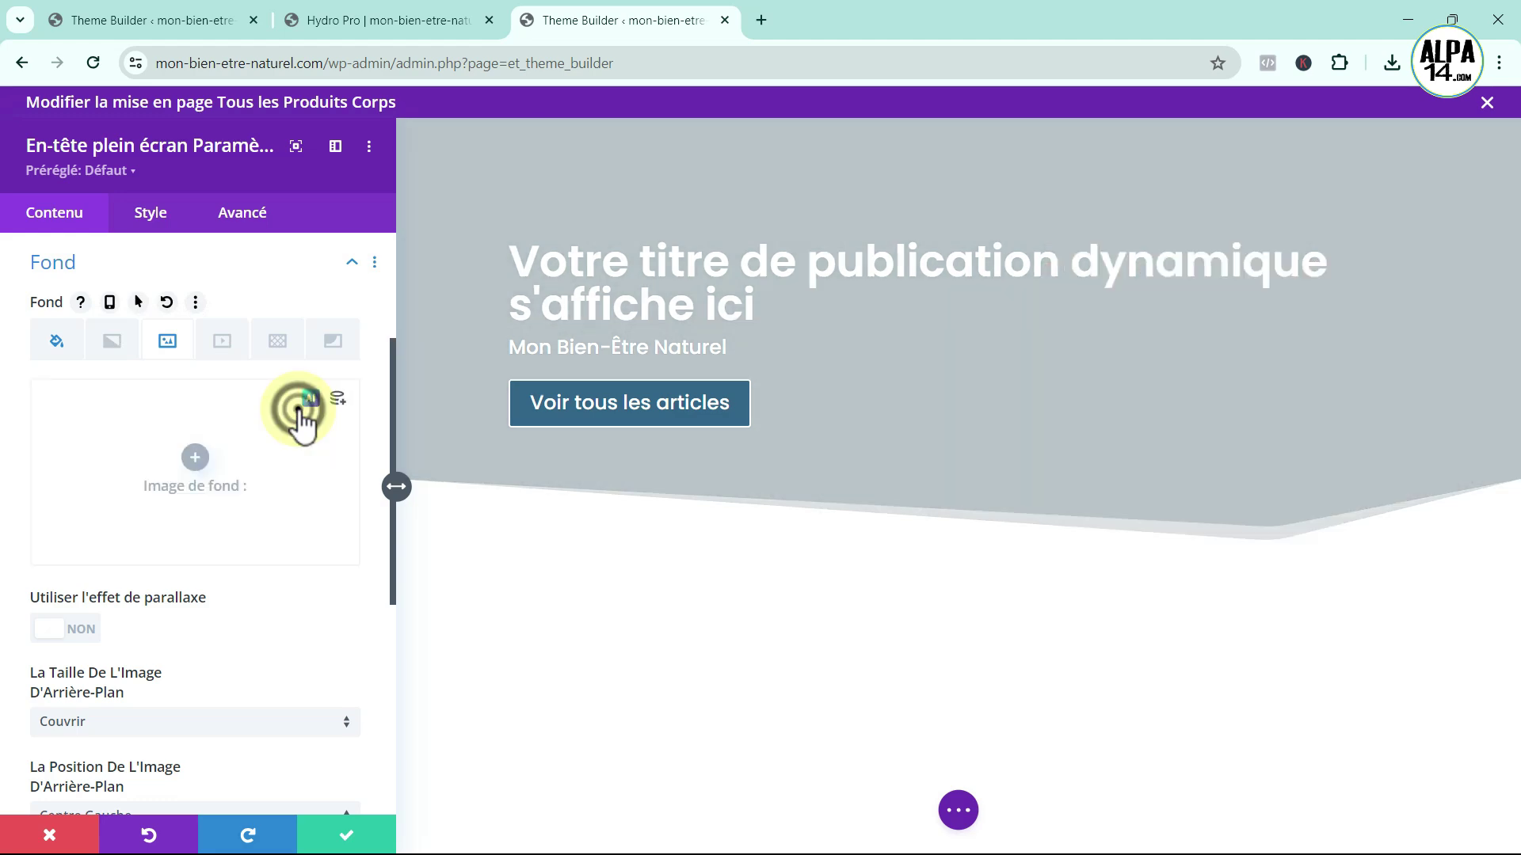
{"action": "left_click", "coordinate": [202, 459]}
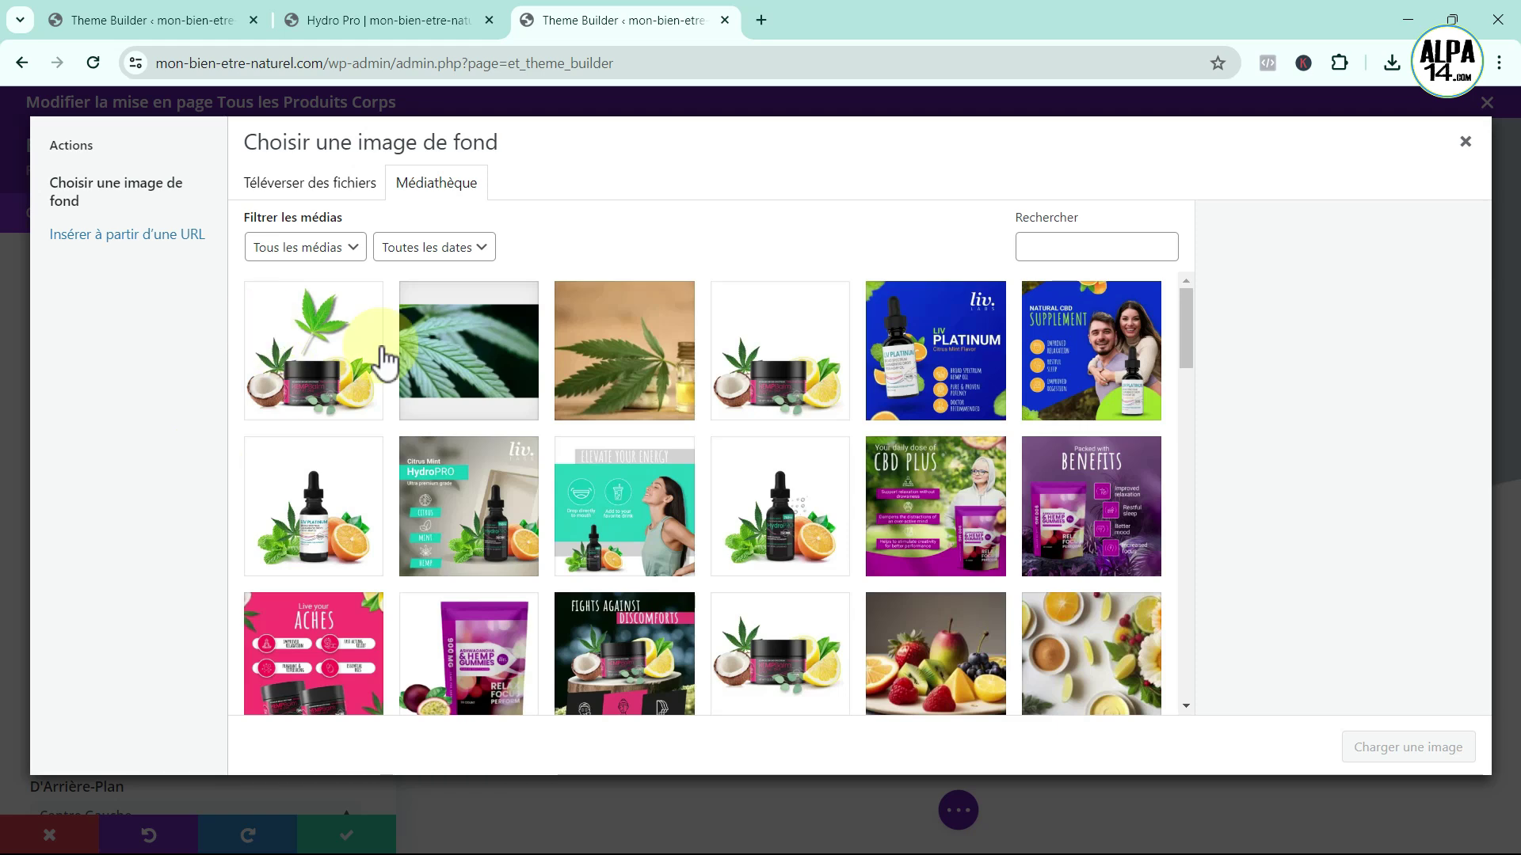
{"action": "left_click", "coordinate": [445, 373]}
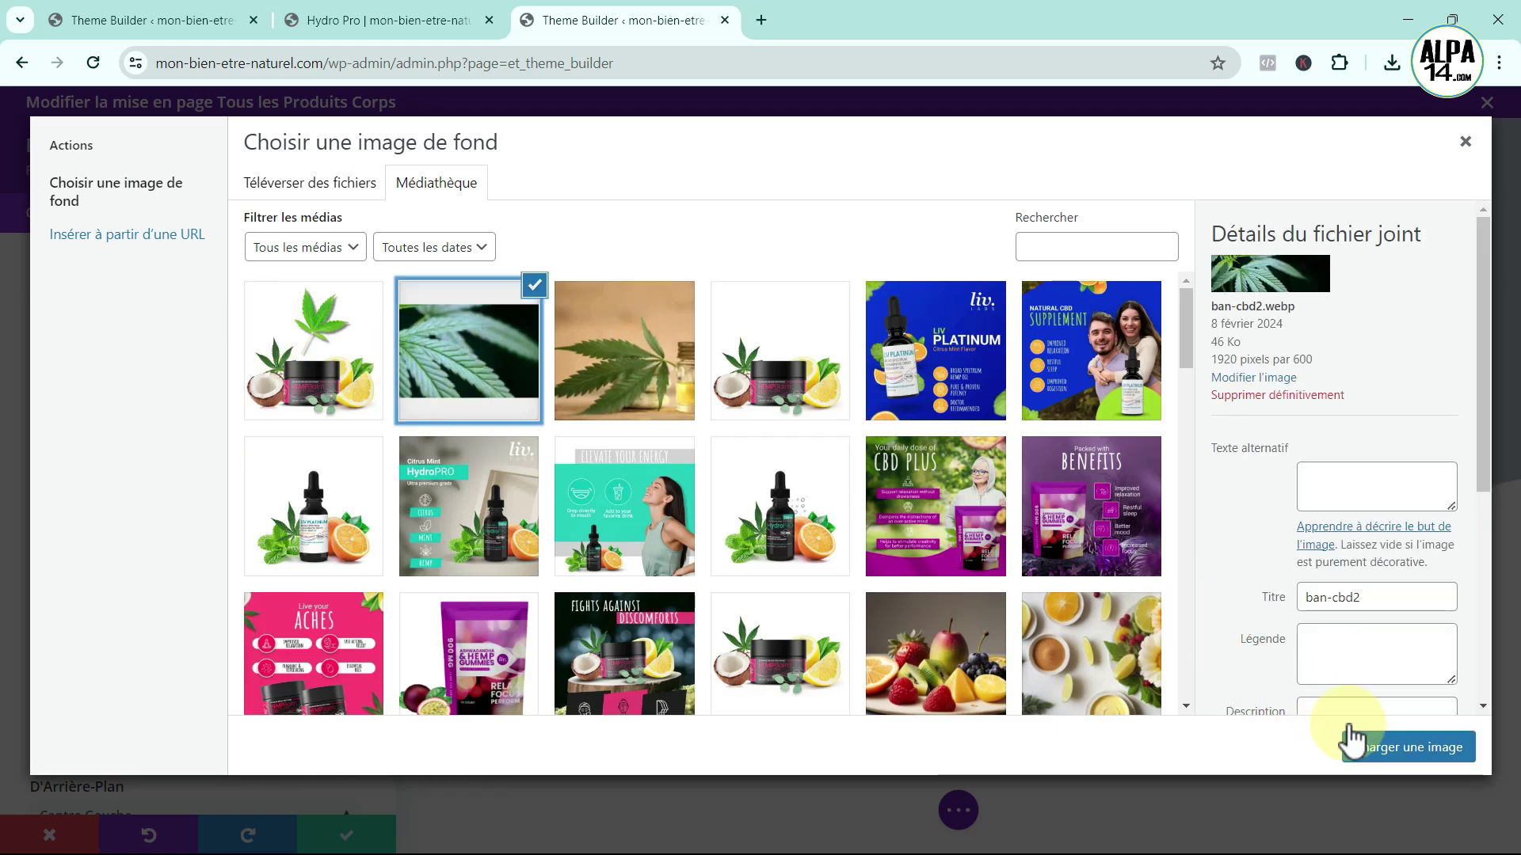
{"action": "left_click", "coordinate": [1384, 747]}
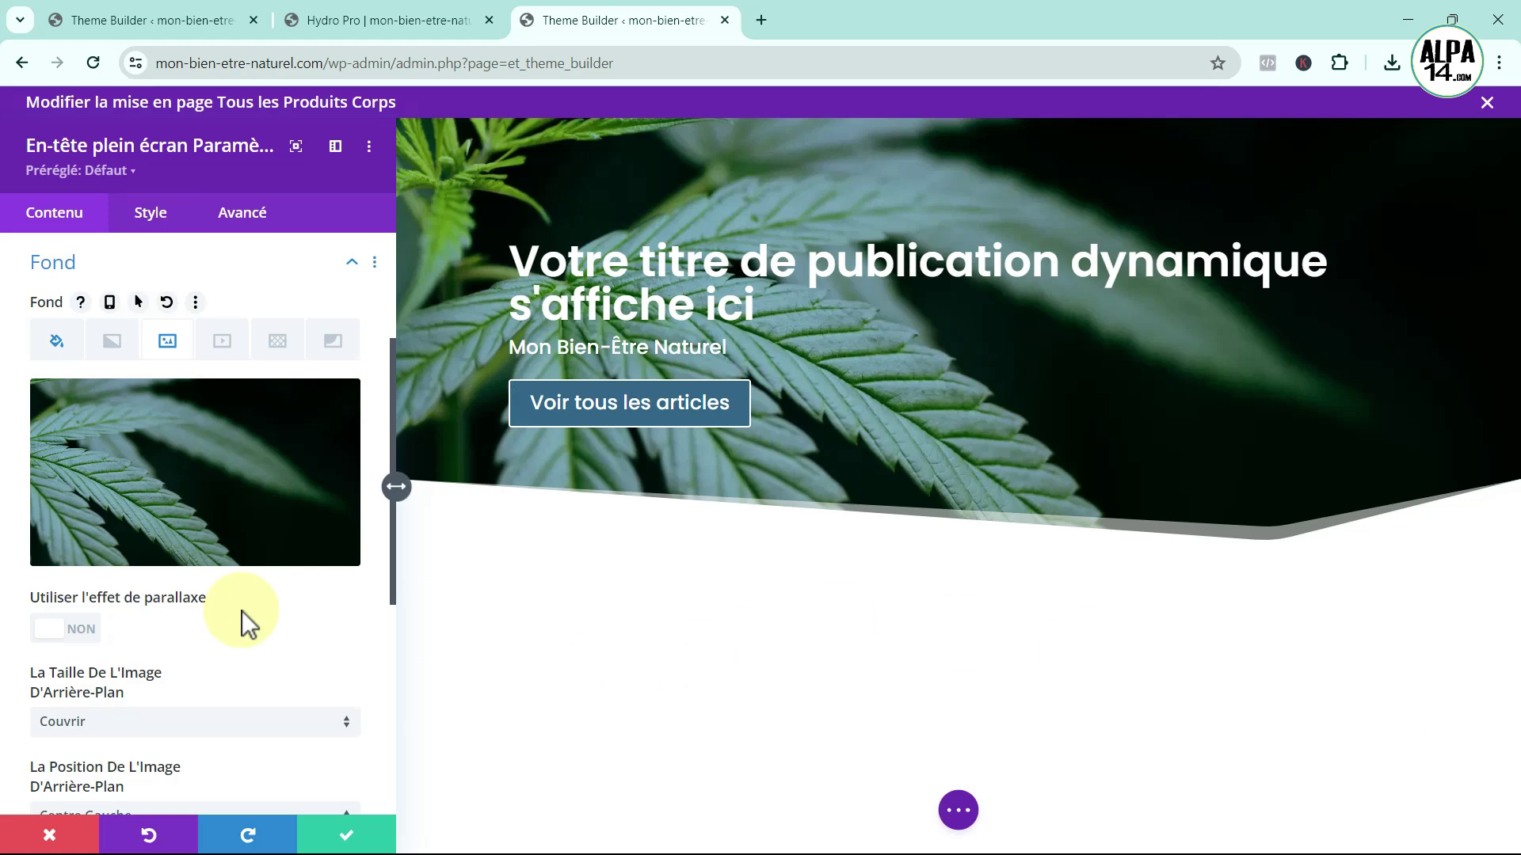
- Give the banner header a black background overlay with rgba(0,0,0,0.45) and save the module settings
{"action": "left_click", "coordinate": [151, 217]}
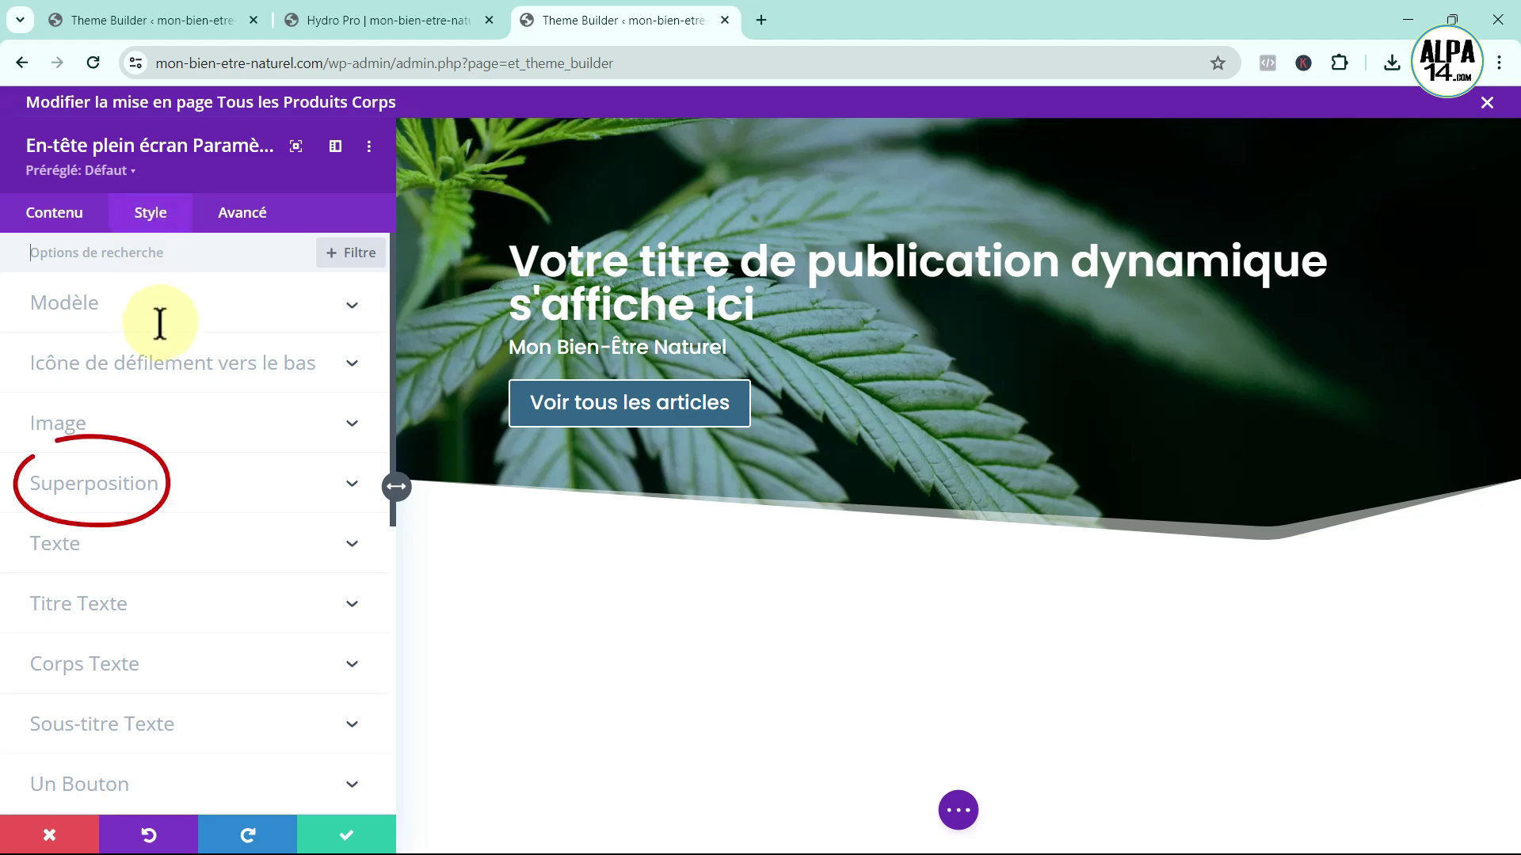
{"action": "left_click", "coordinate": [310, 484]}
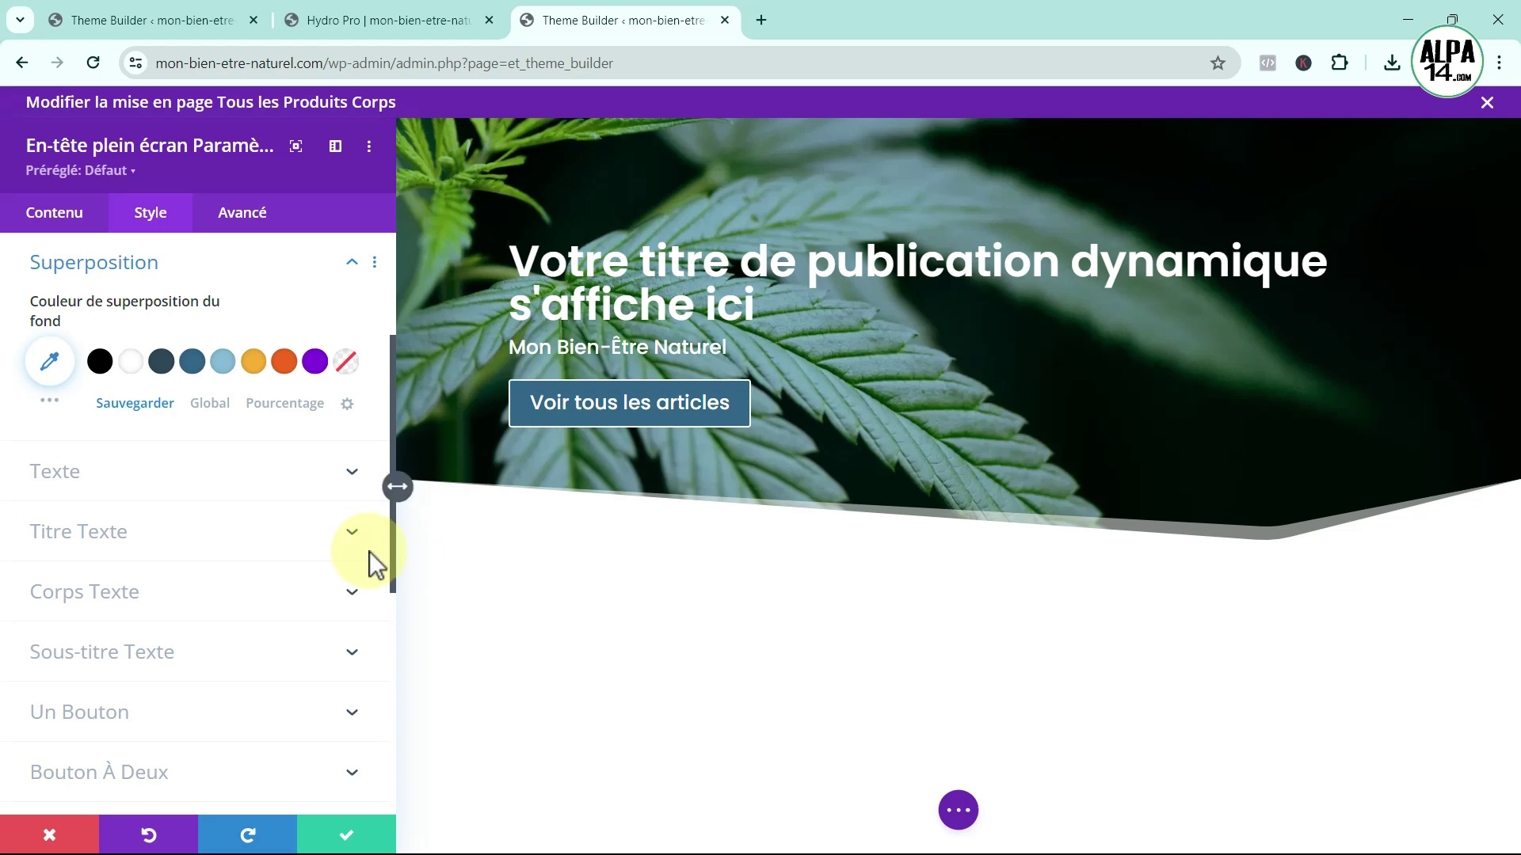
{"action": "left_click", "coordinate": [125, 404]}
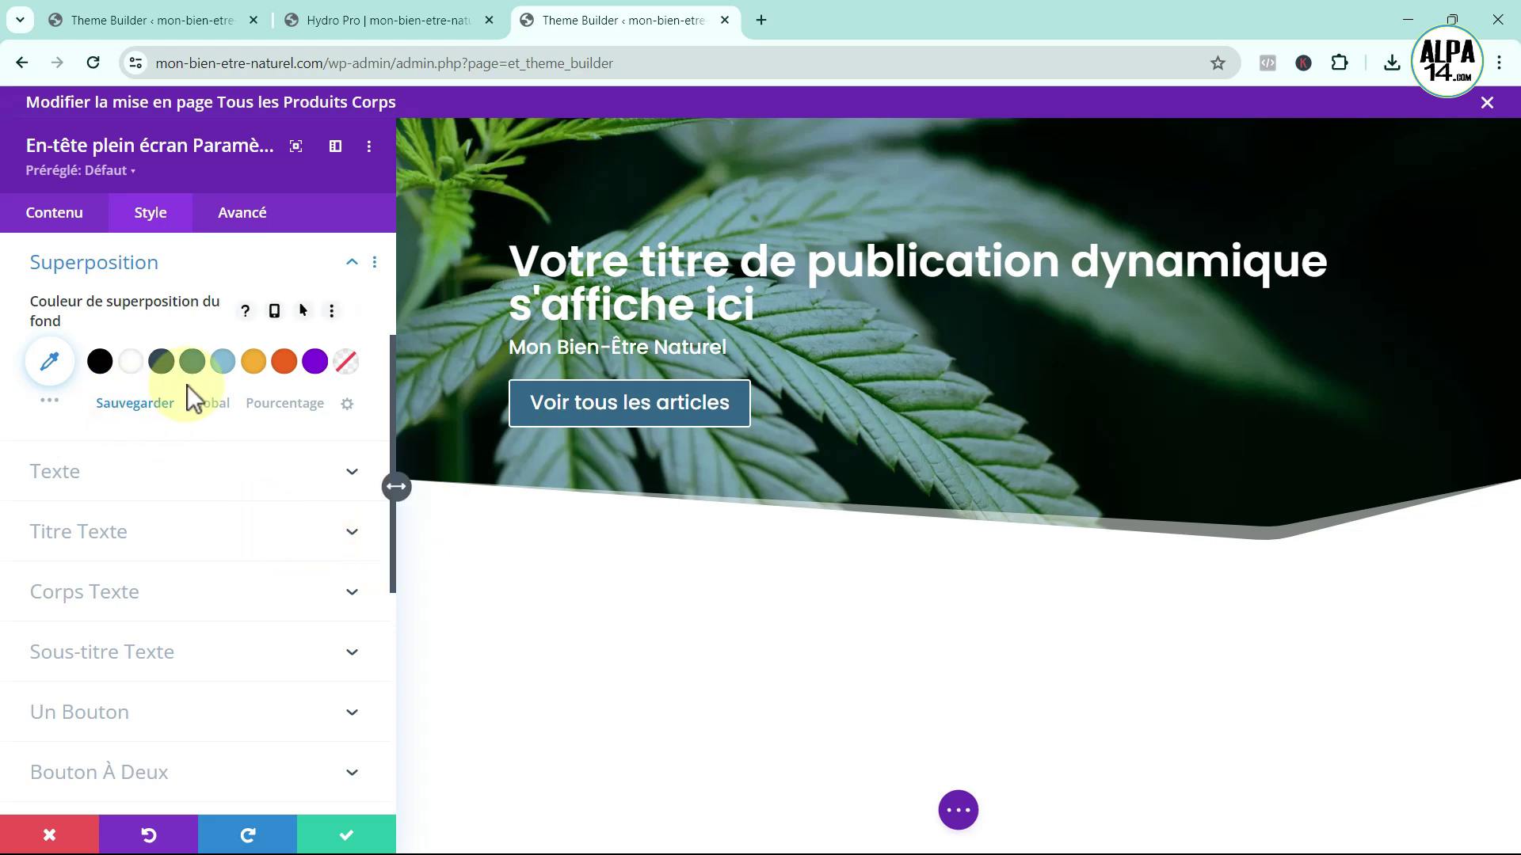
{"action": "left_click", "coordinate": [102, 363]}
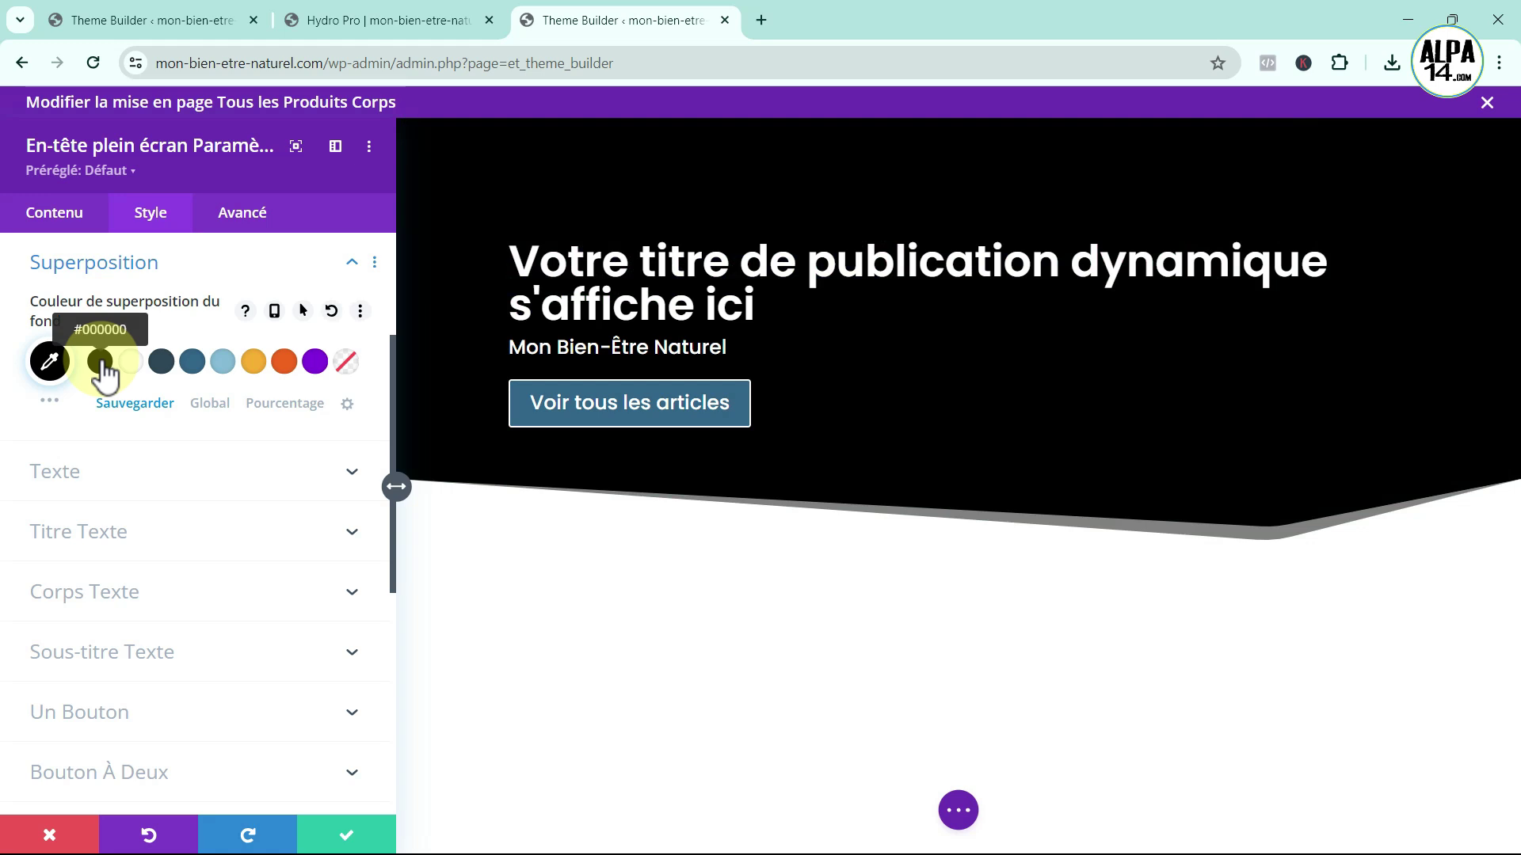
{"action": "left_click", "coordinate": [49, 362]}
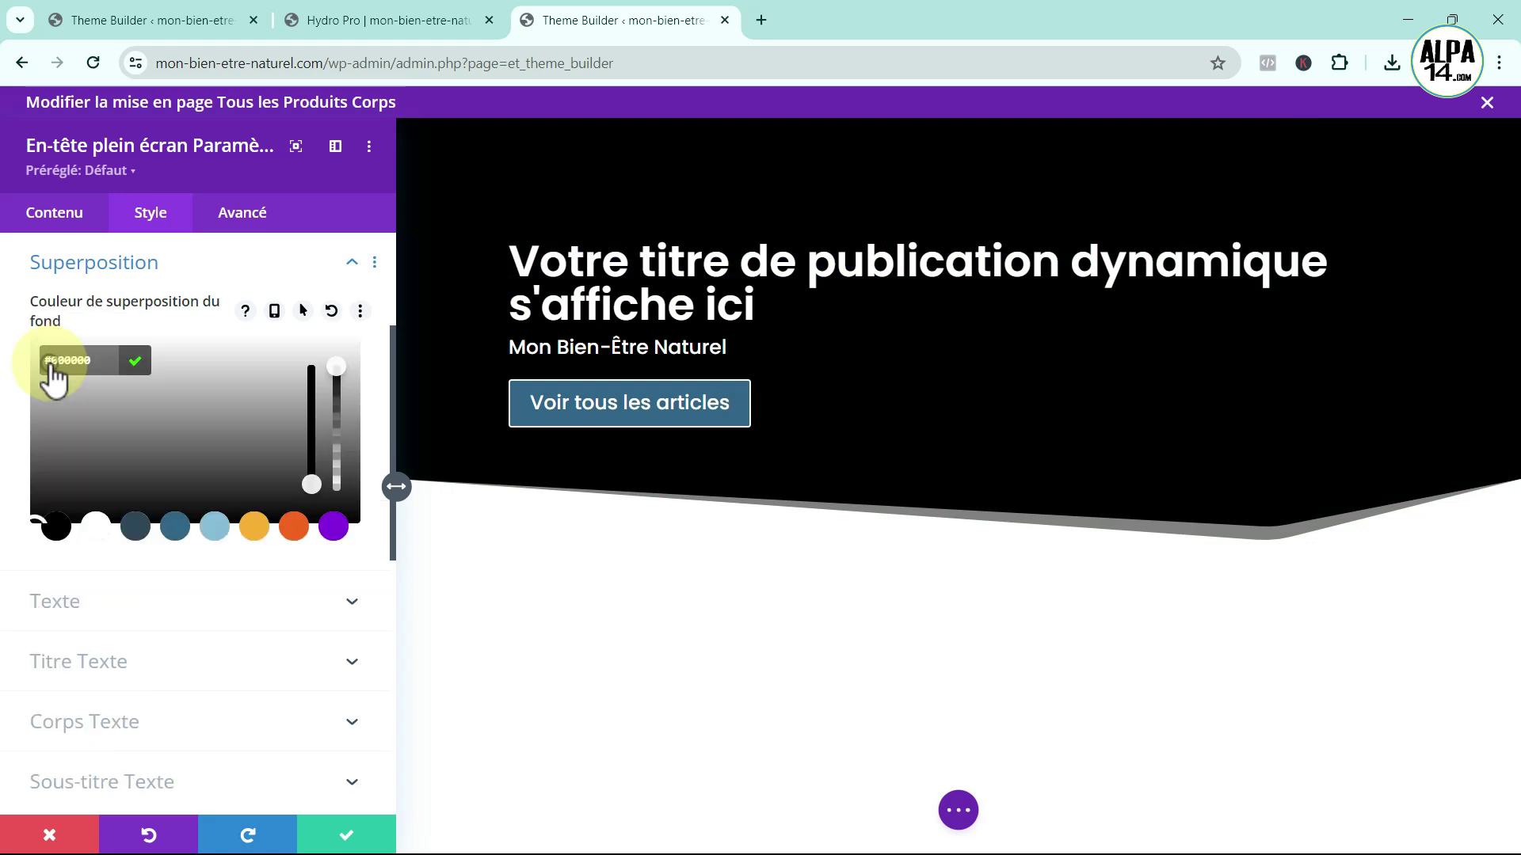
{"action": "left_click_drag", "start_coordinate": [335, 366], "coordinate": [348, 448]}
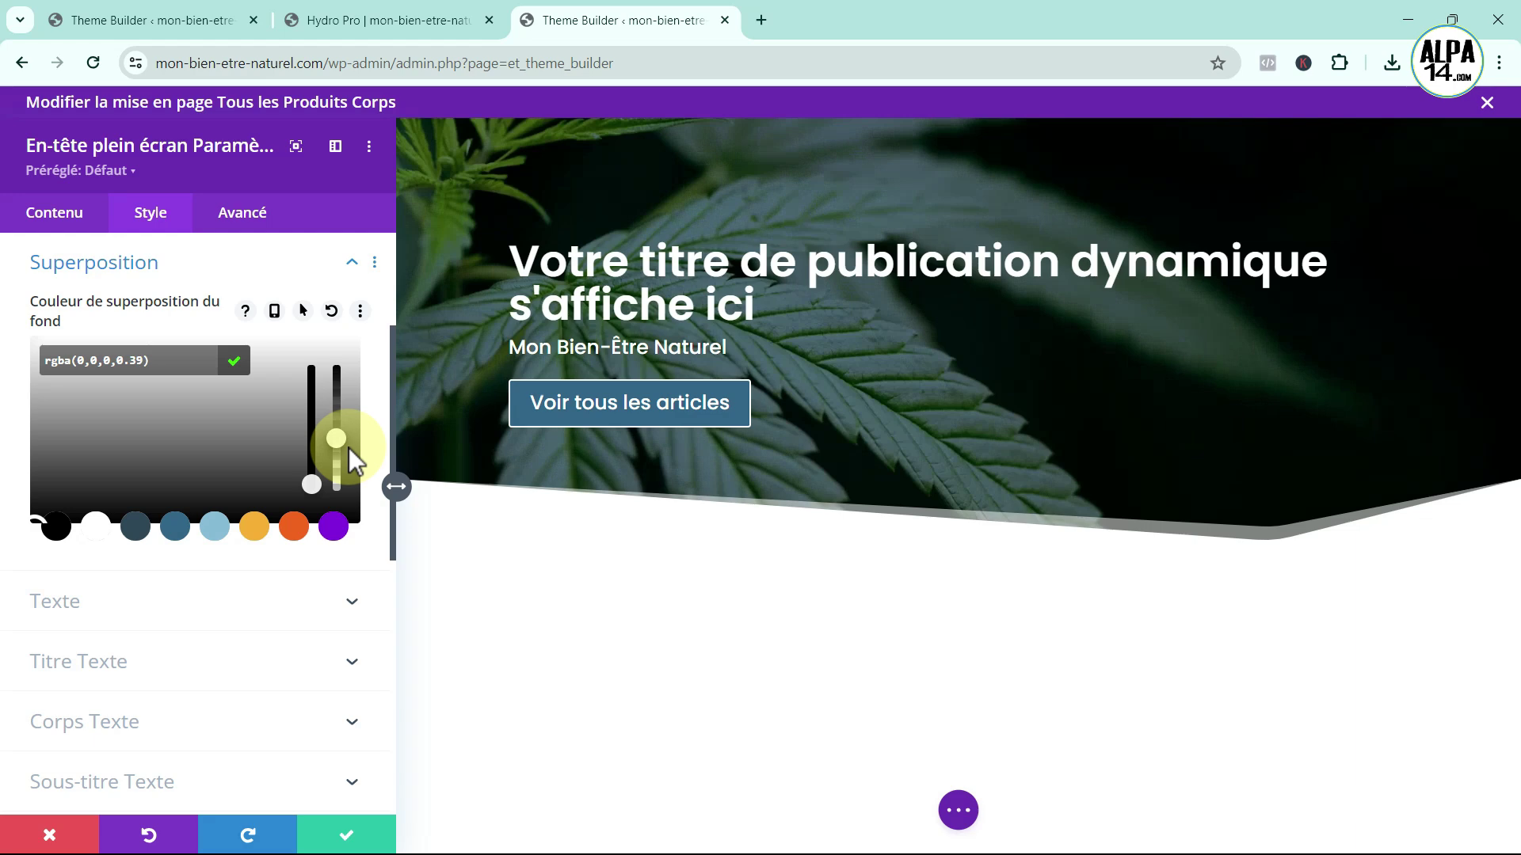
{"action": "left_click_drag", "start_coordinate": [348, 448], "coordinate": [350, 443]}
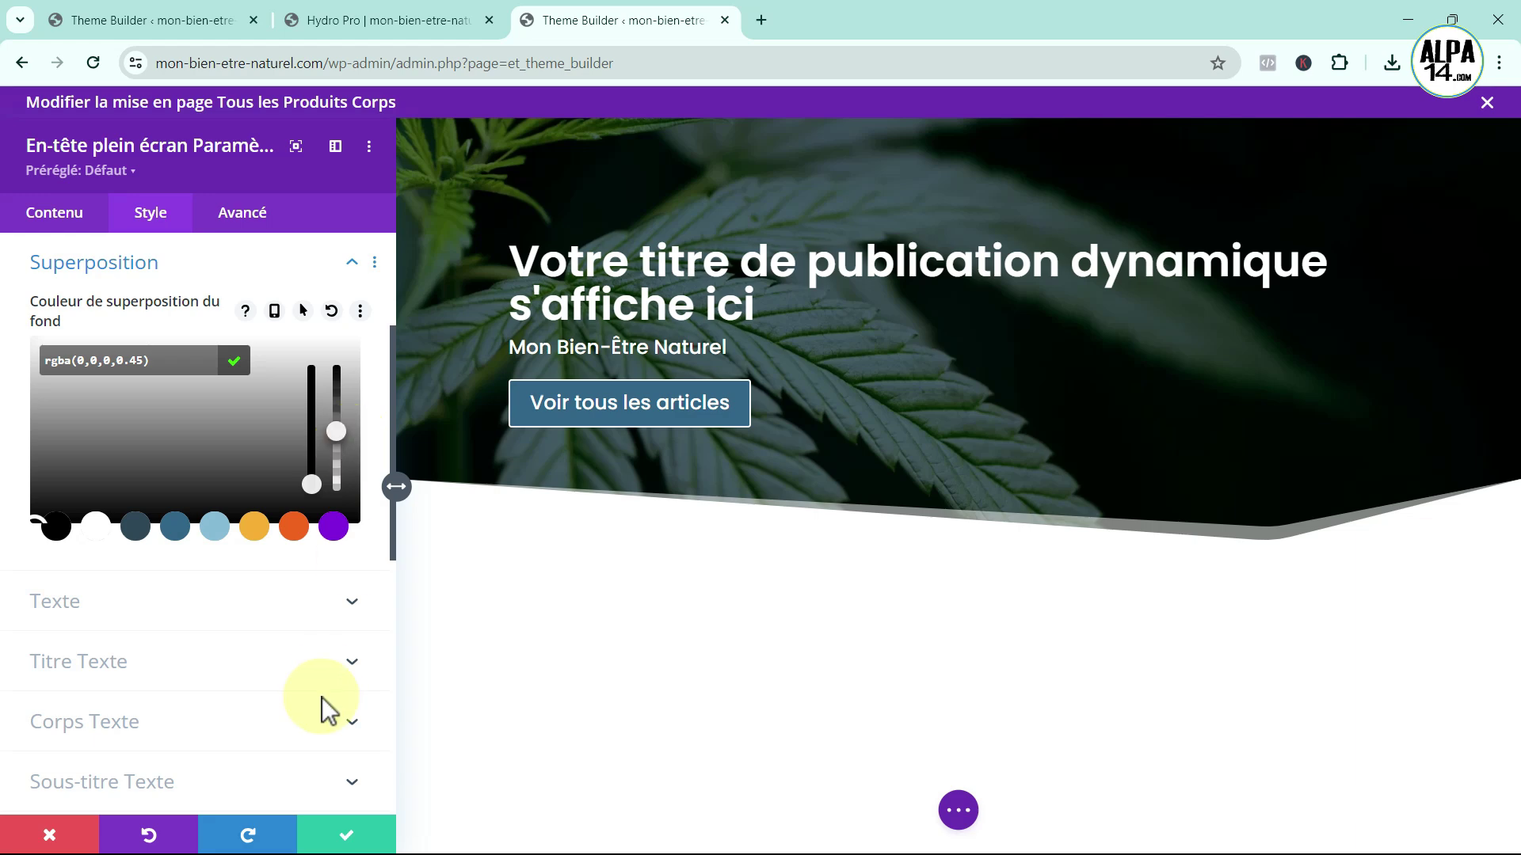
{"action": "left_click", "coordinate": [346, 834]}
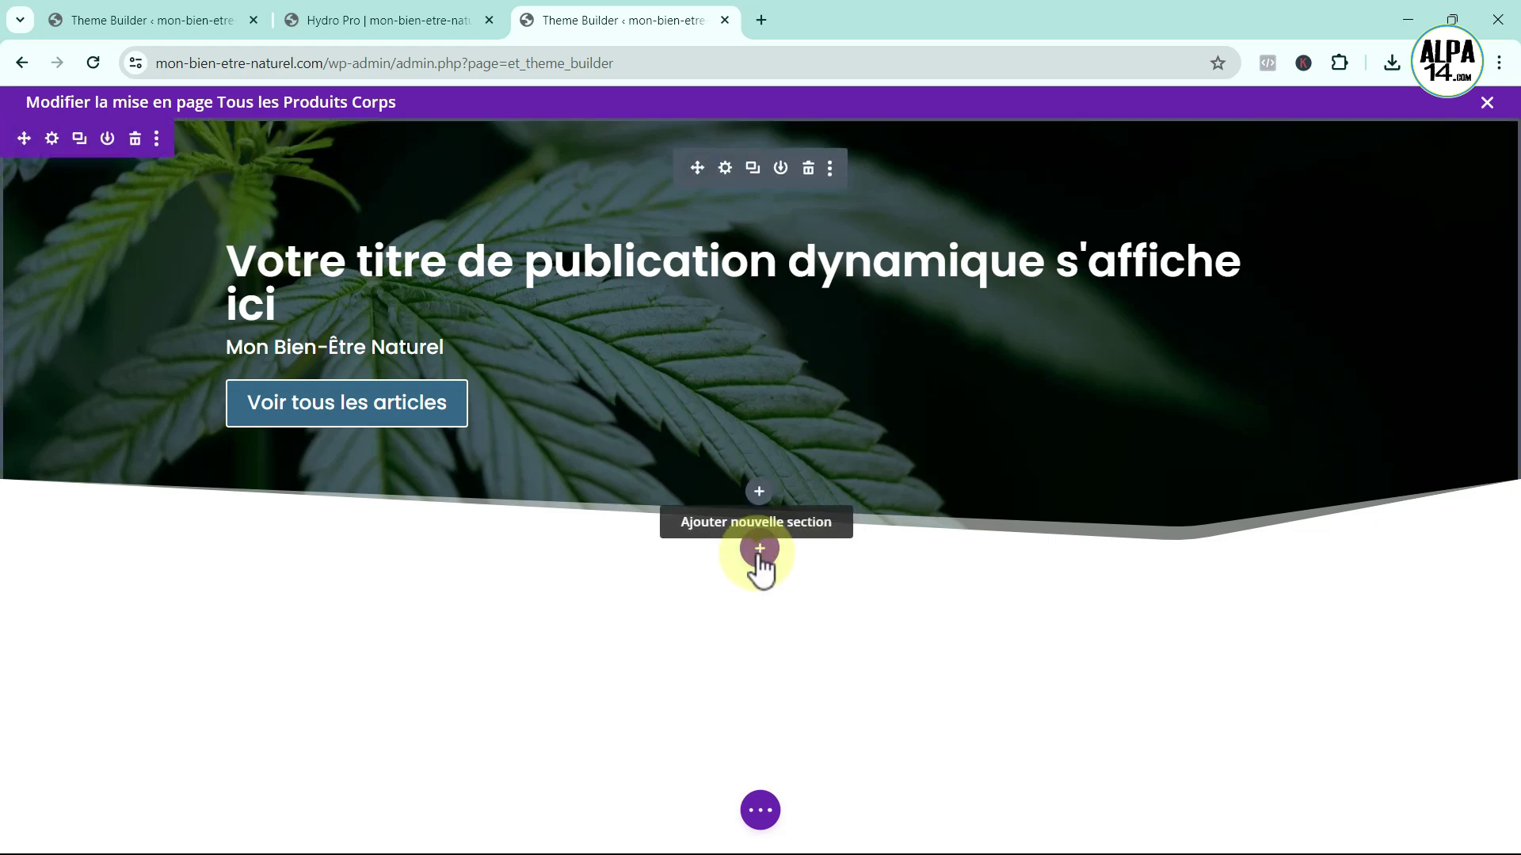
- Add a normal section below the banner with a row of two equal columns
{"action": "left_click", "coordinate": [759, 551]}
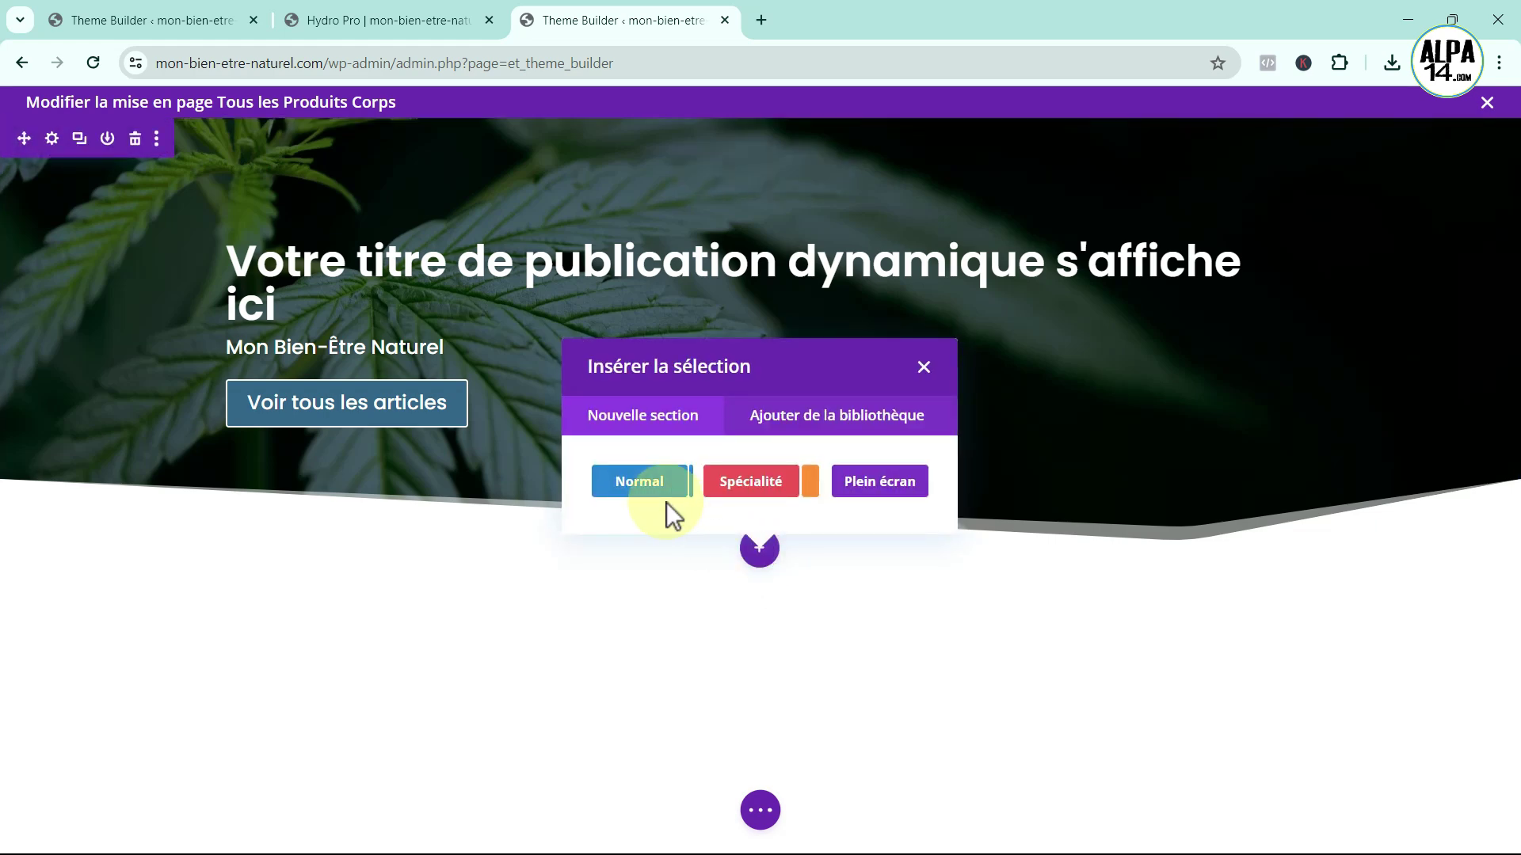
{"action": "left_click", "coordinate": [653, 485]}
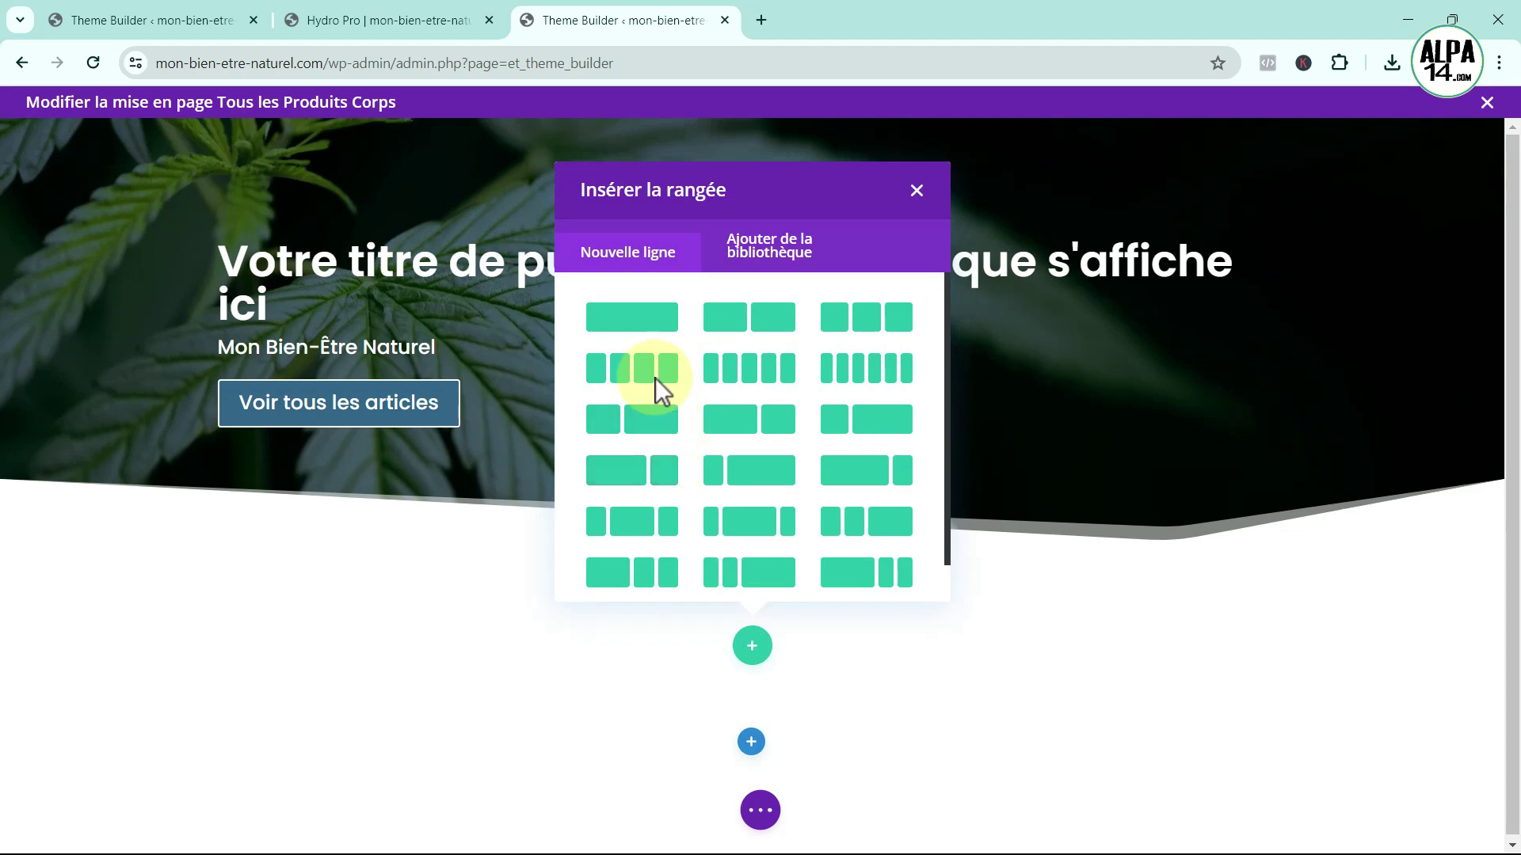
{"action": "left_click", "coordinate": [768, 341]}
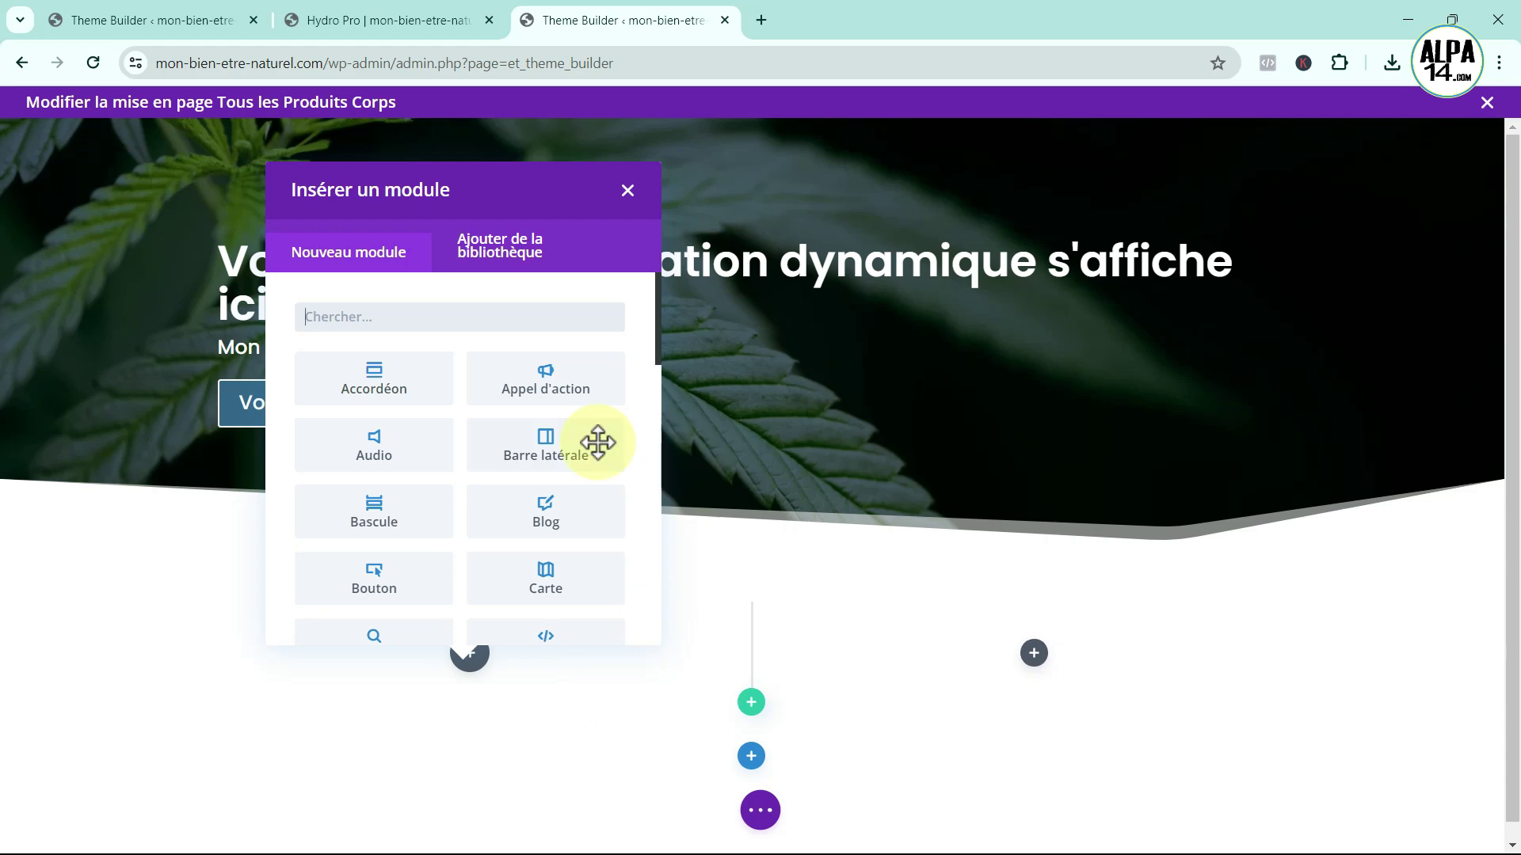
- Insert a "Woo miettes de pain" module in the row's first column and save it with its default settings
{"action": "scroll", "coordinate": [537, 468], "scroll_direction": "down", "scroll_amount": 12}
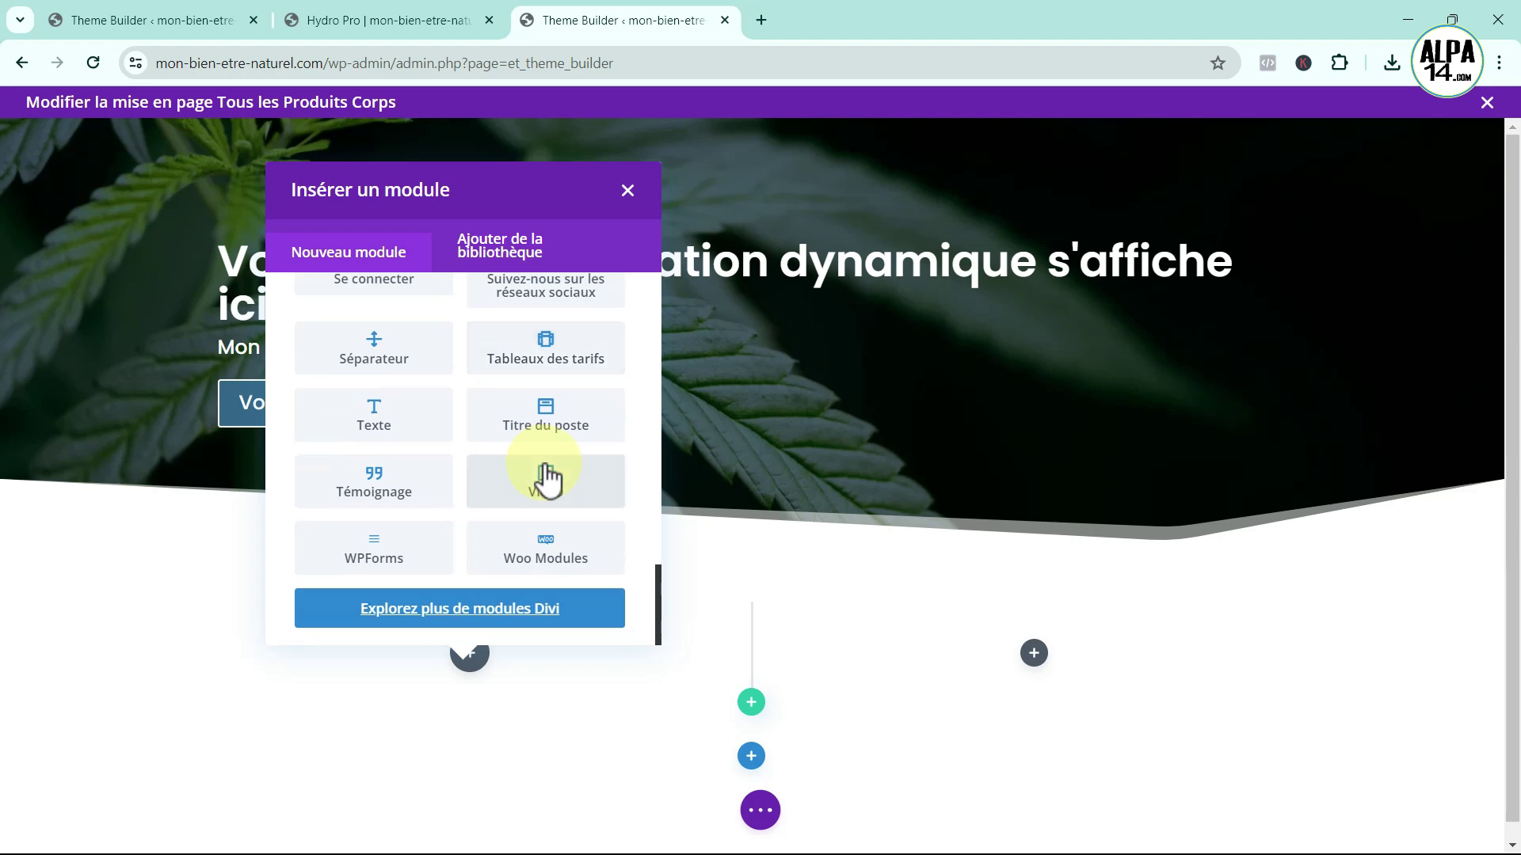
{"action": "left_click", "coordinate": [545, 554]}
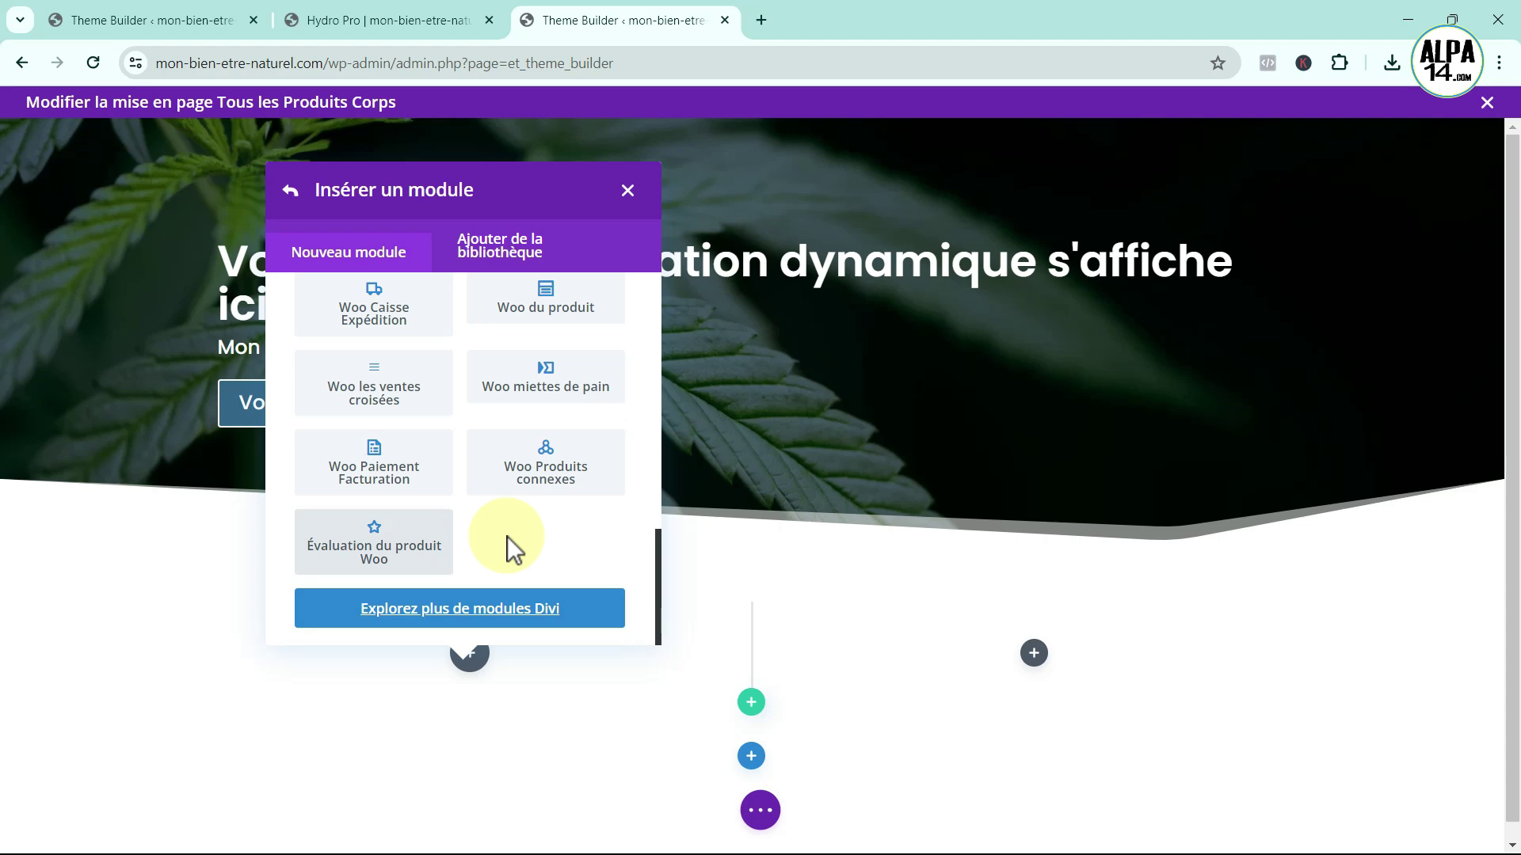
{"action": "left_click", "coordinate": [542, 392]}
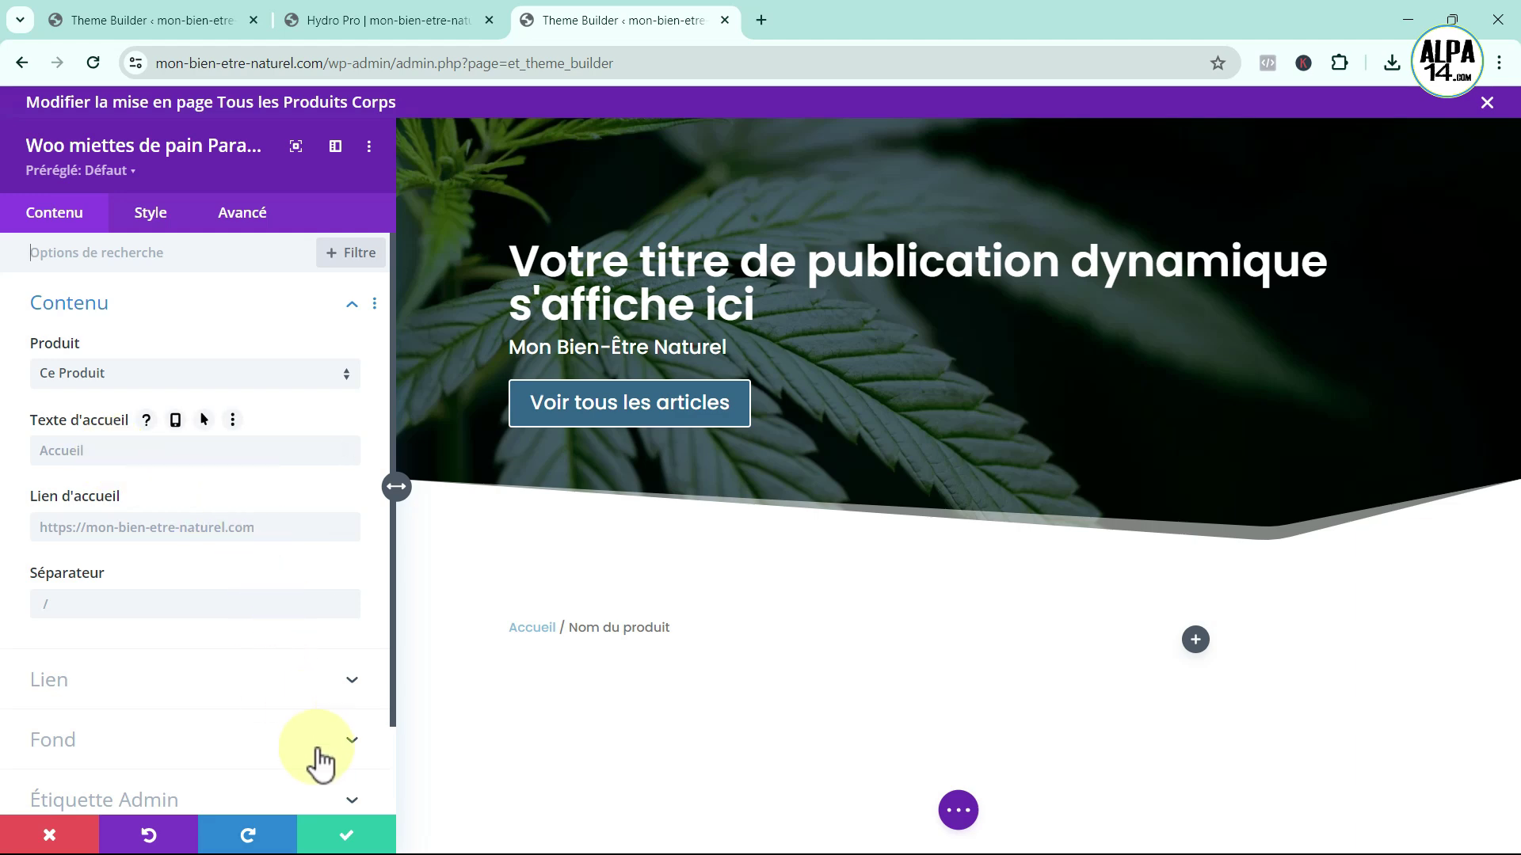
{"action": "left_click", "coordinate": [341, 833]}
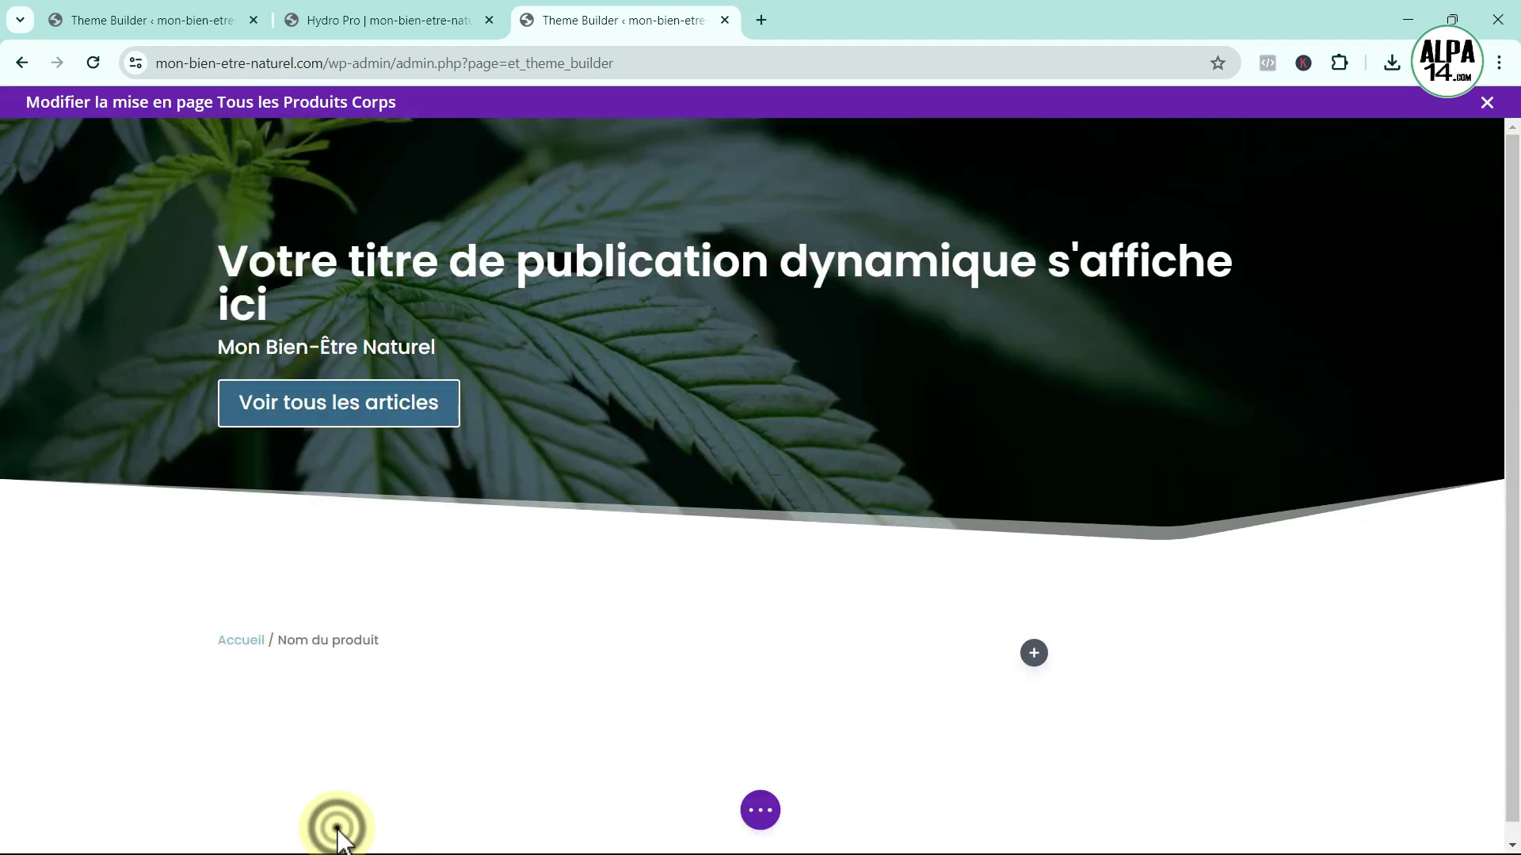
- Insert an "Images de produits Woo" module below the breadcrumb in the row's first column
{"action": "scroll", "coordinate": [374, 655], "scroll_direction": "down", "scroll_amount": 1}
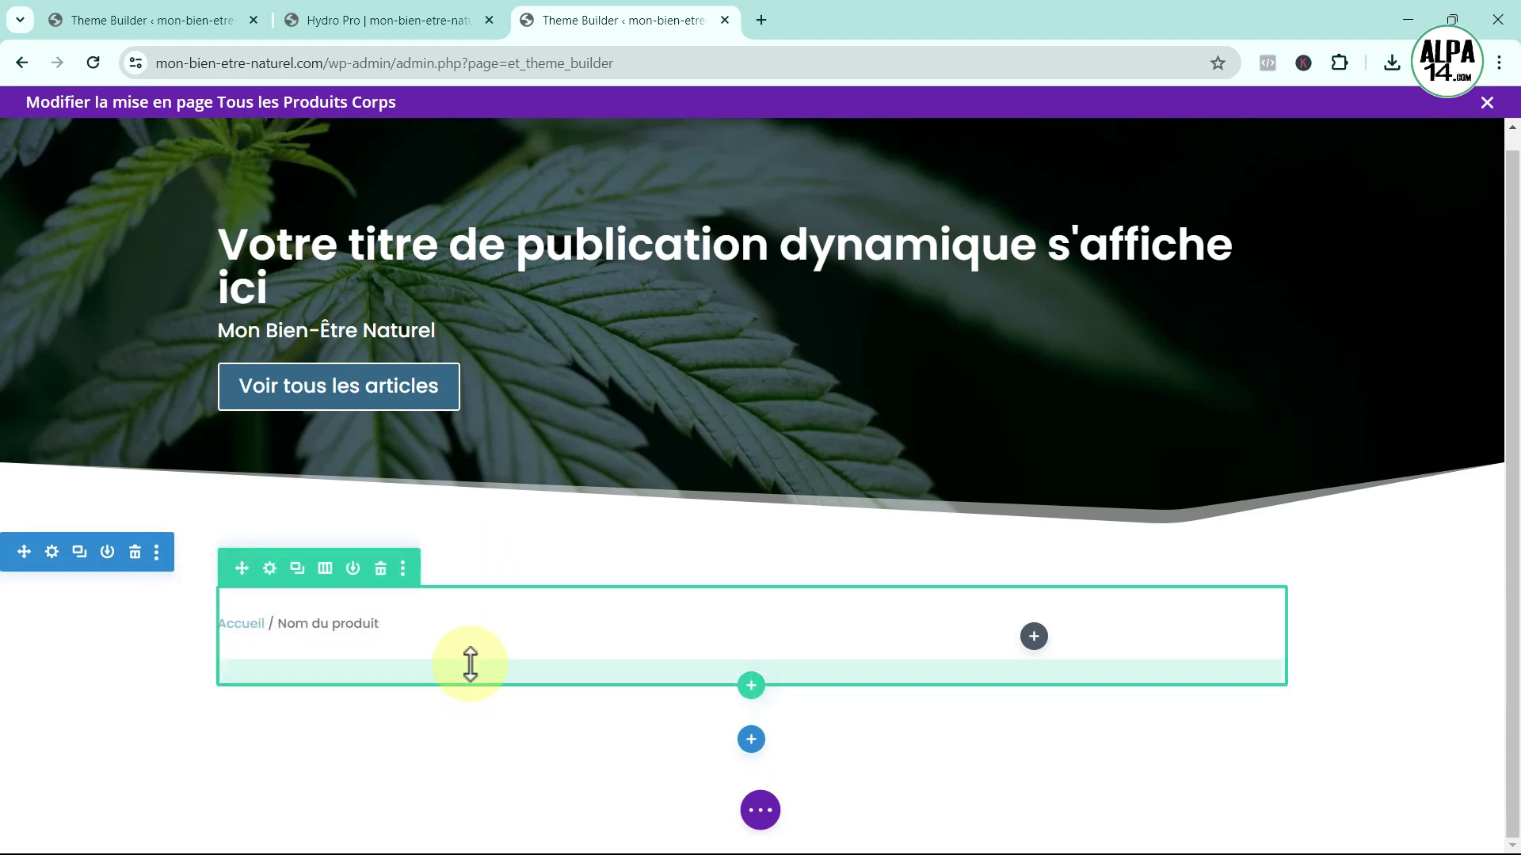
{"action": "left_click", "coordinate": [468, 667]}
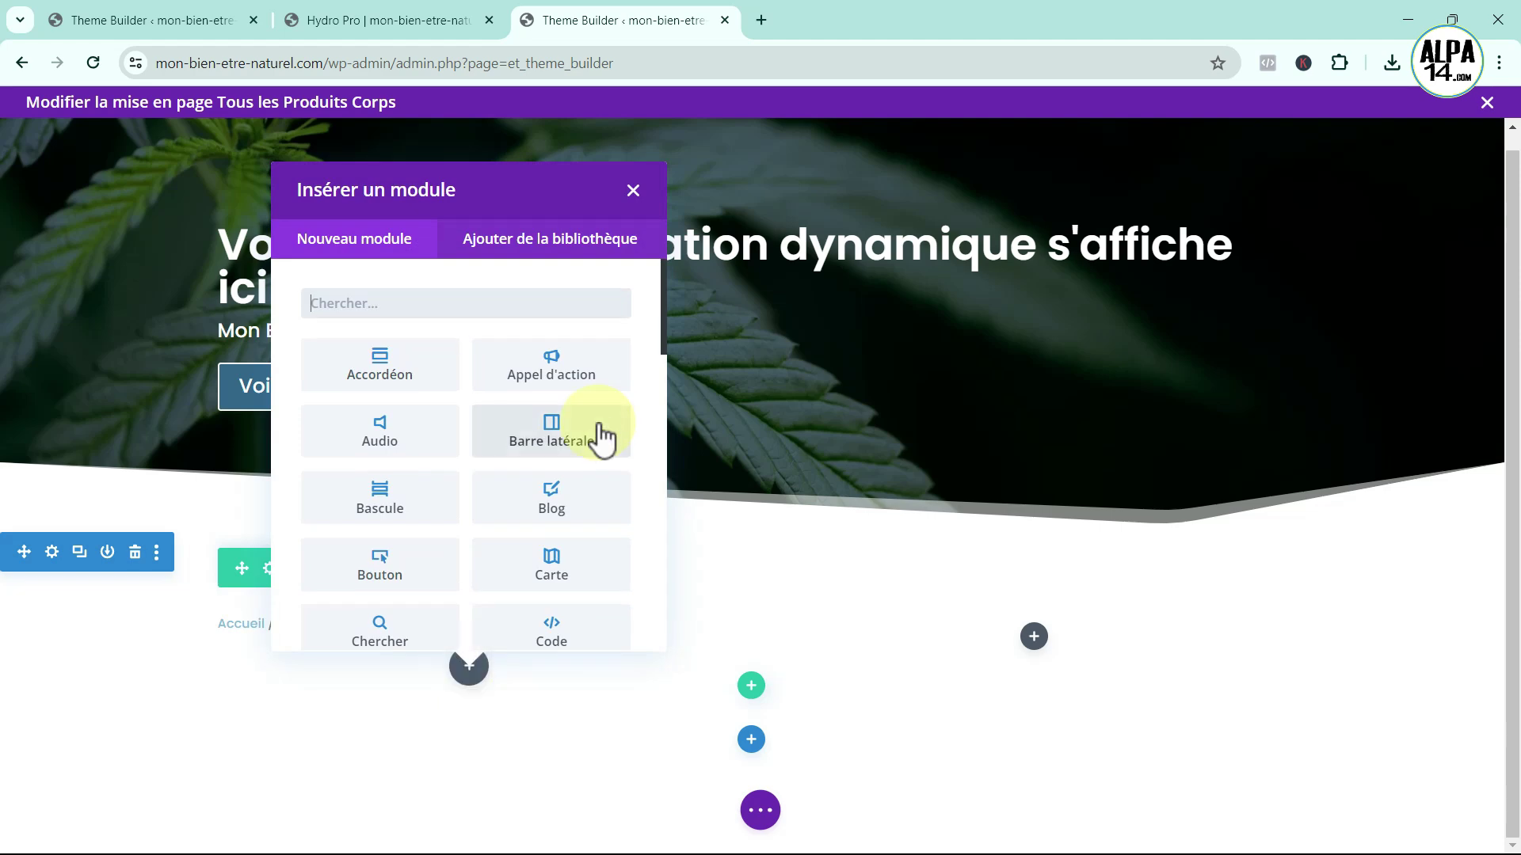
{"action": "scroll", "coordinate": [592, 432], "scroll_direction": "down", "scroll_amount": 15}
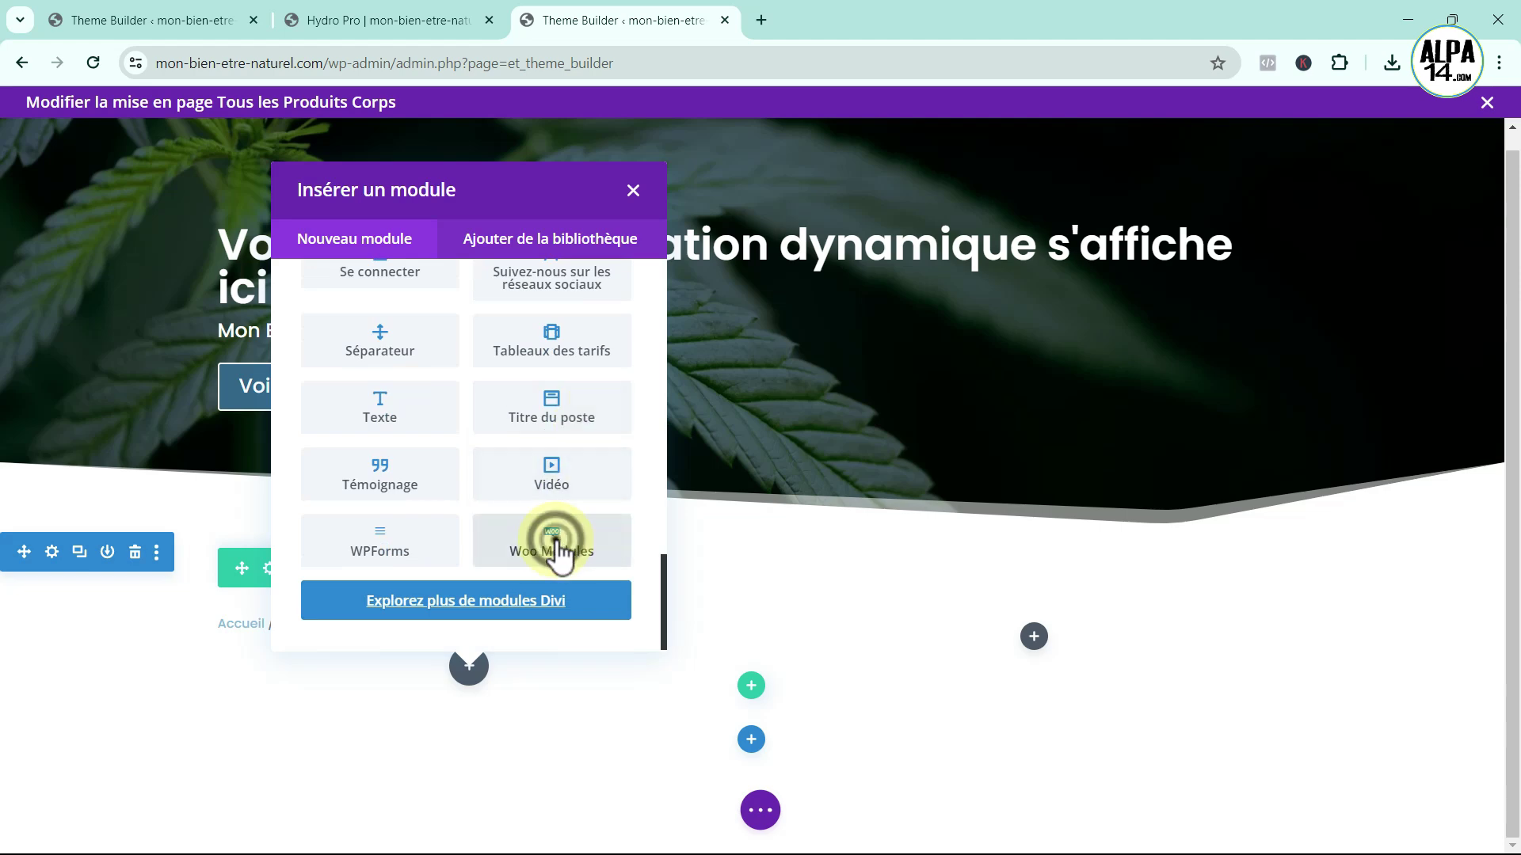
{"action": "left_click", "coordinate": [556, 542]}
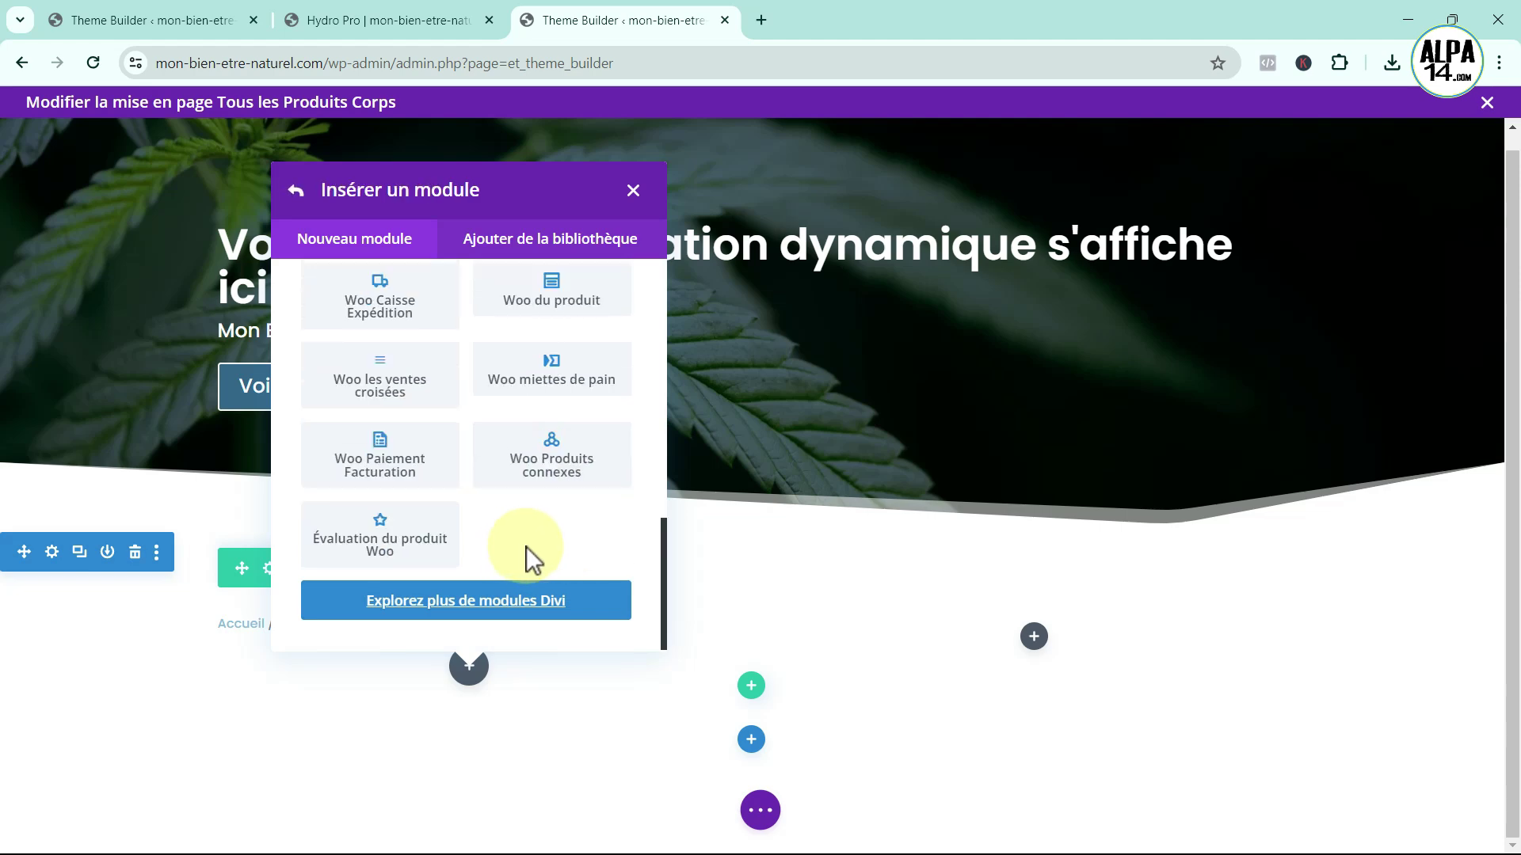
{"action": "scroll", "coordinate": [525, 547], "scroll_direction": "up", "scroll_amount": 3}
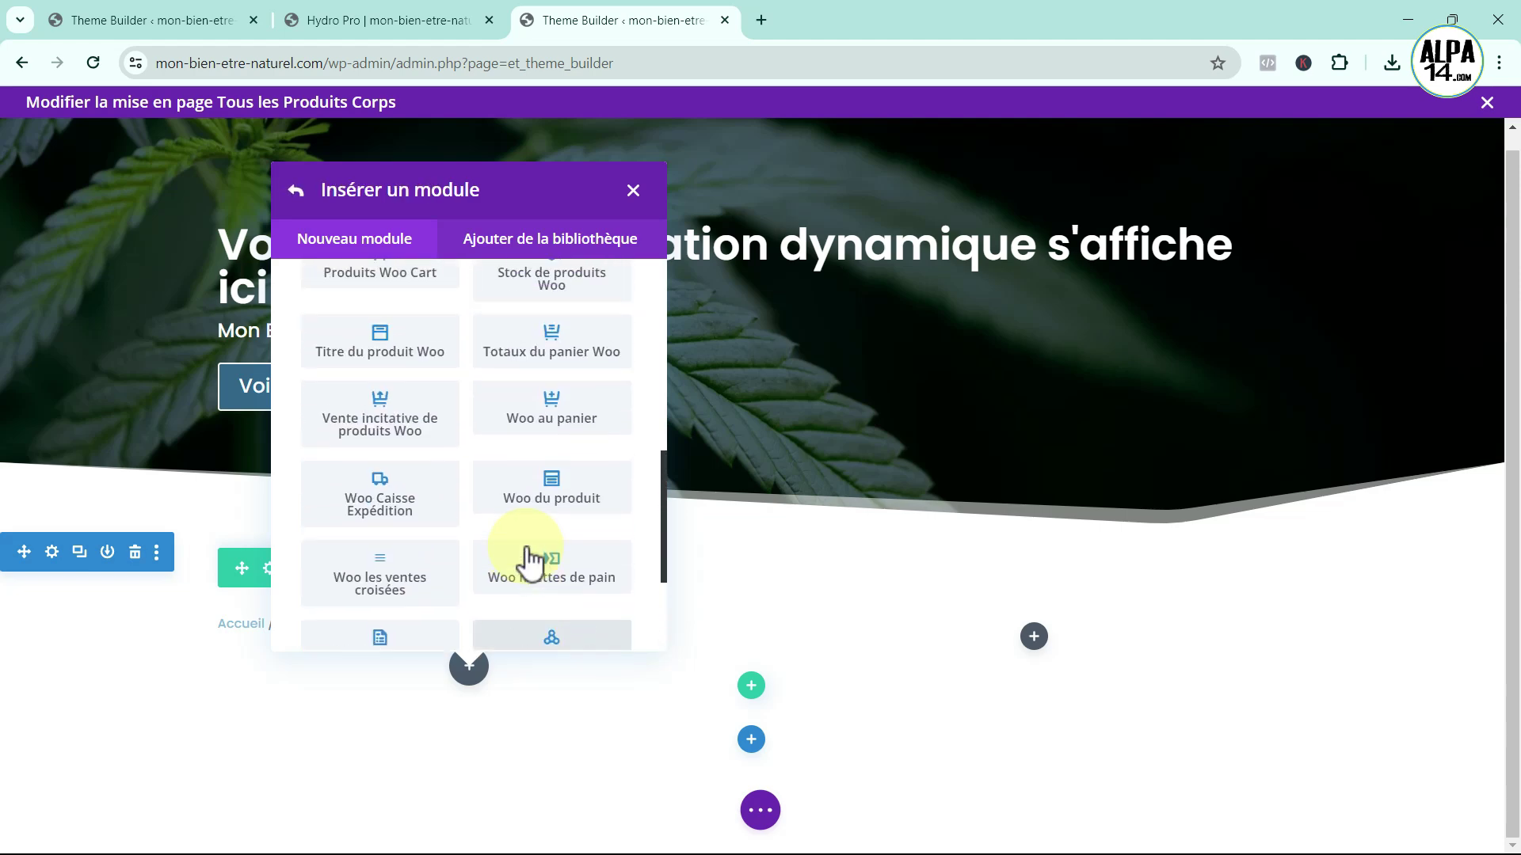
{"action": "scroll", "coordinate": [529, 559], "scroll_direction": "up", "scroll_amount": 3}
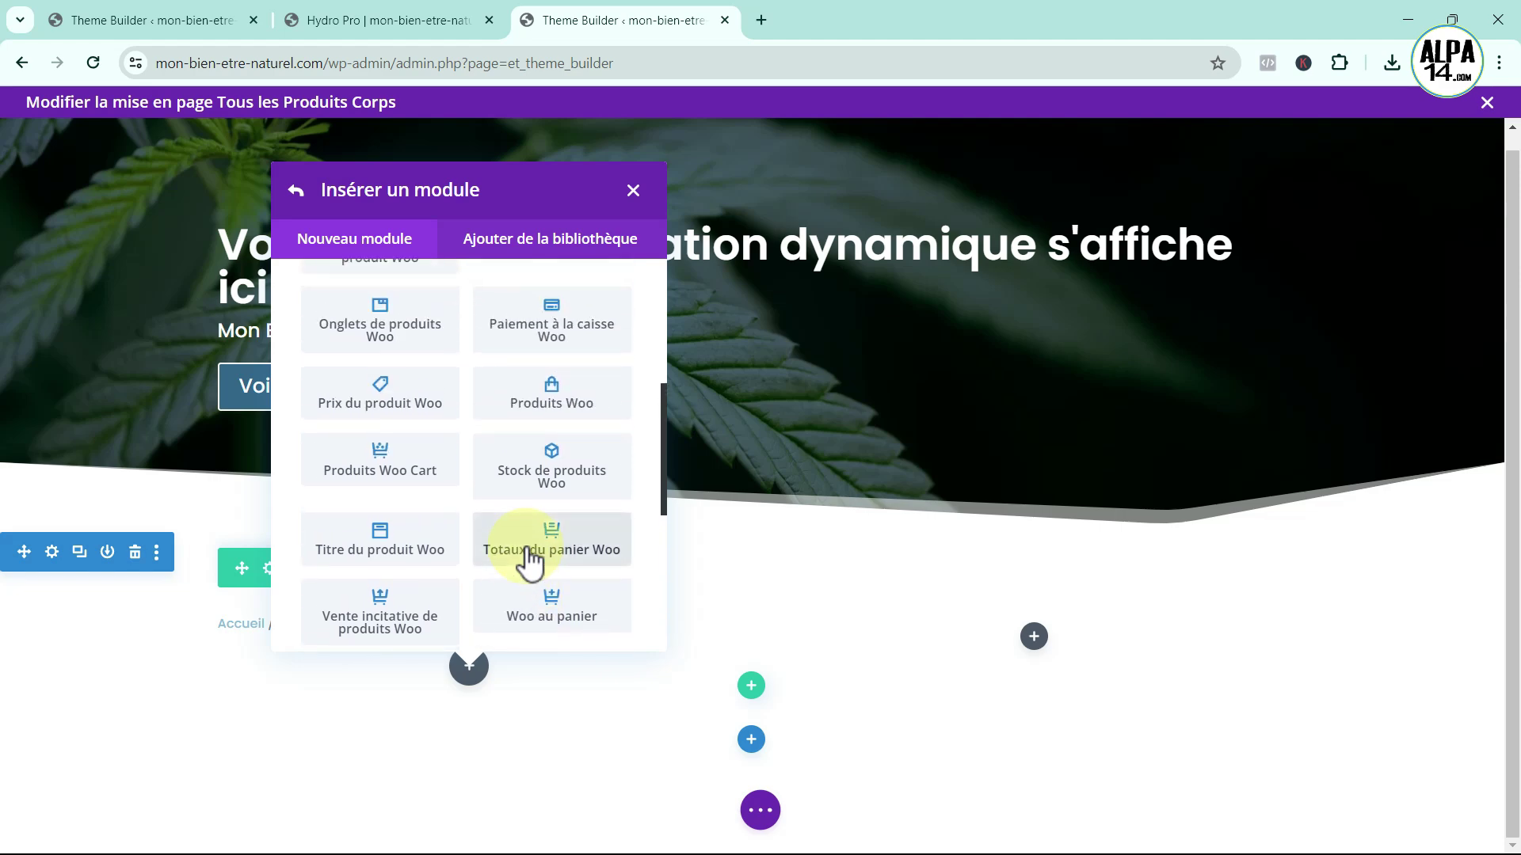
{"action": "scroll", "coordinate": [529, 559], "scroll_direction": "up", "scroll_amount": 3}
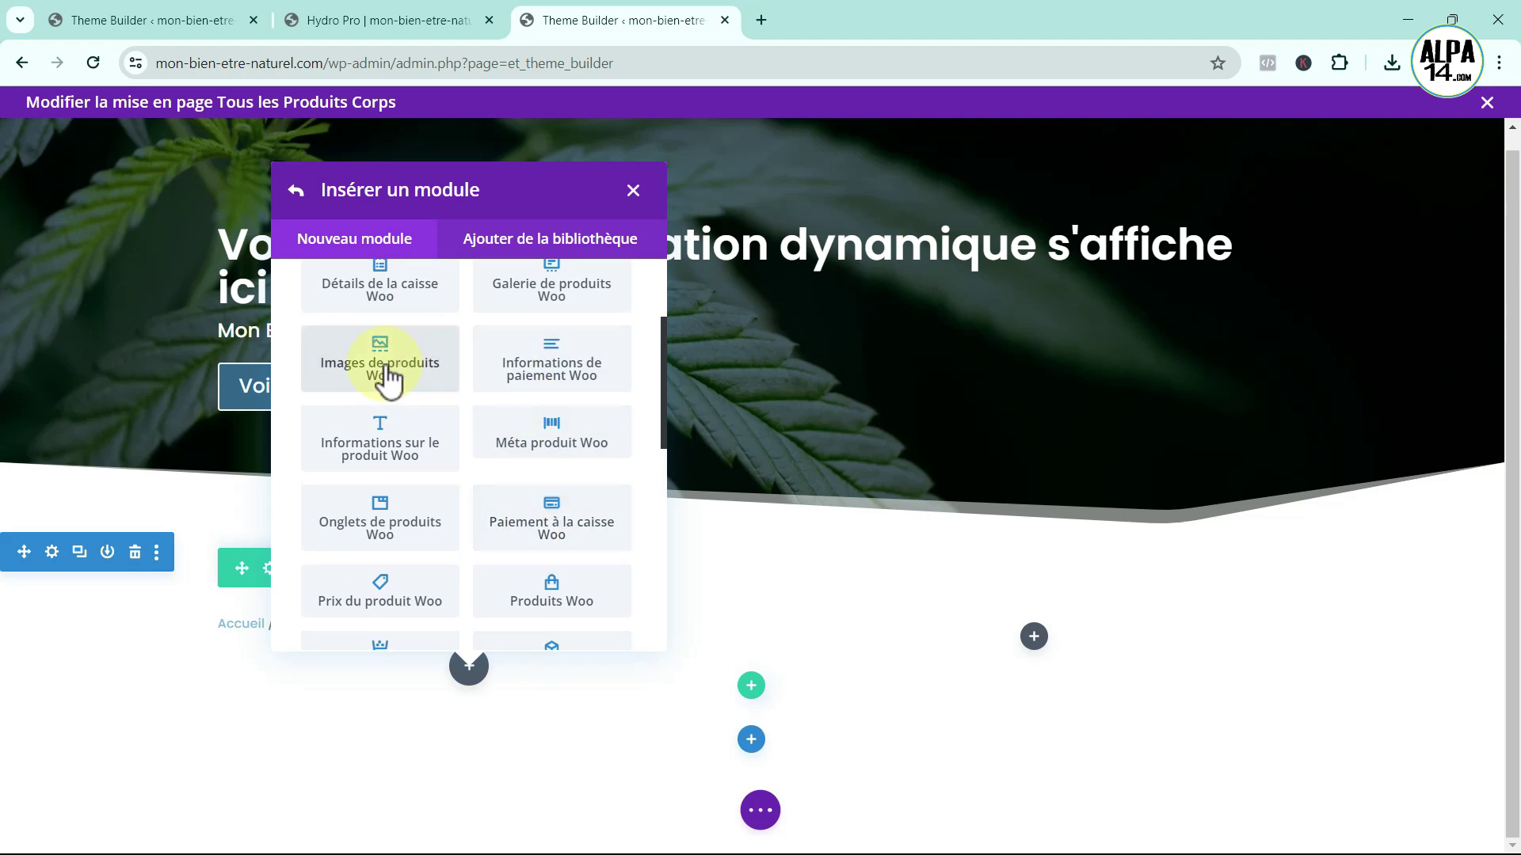
{"action": "left_click", "coordinate": [380, 360]}
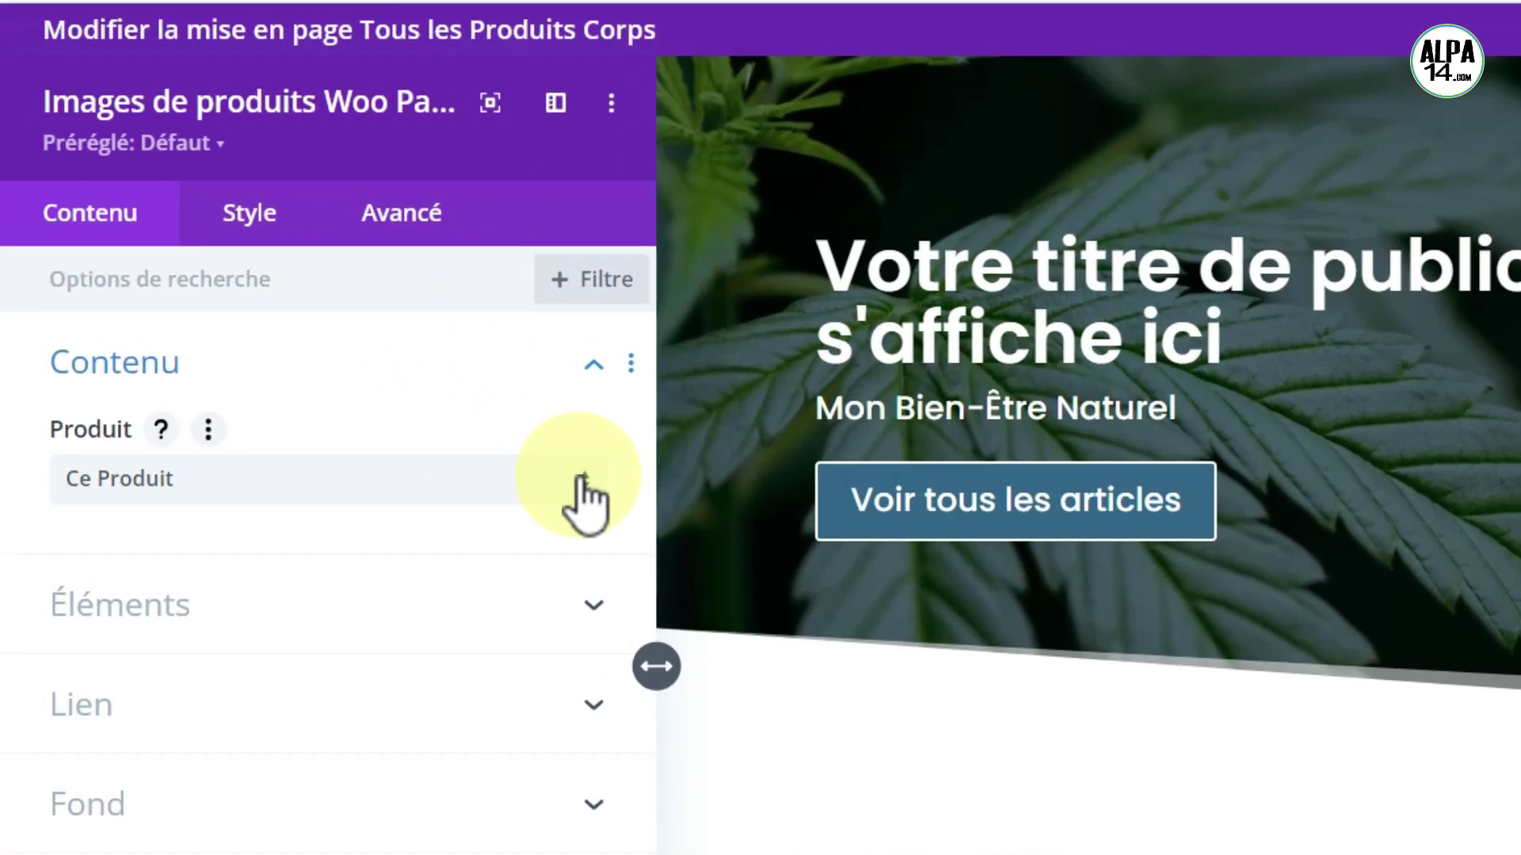
- Choose "Ce Produit" as the images module's product, check its display elements and save the module settings
{"action": "left_click", "coordinate": [582, 478]}
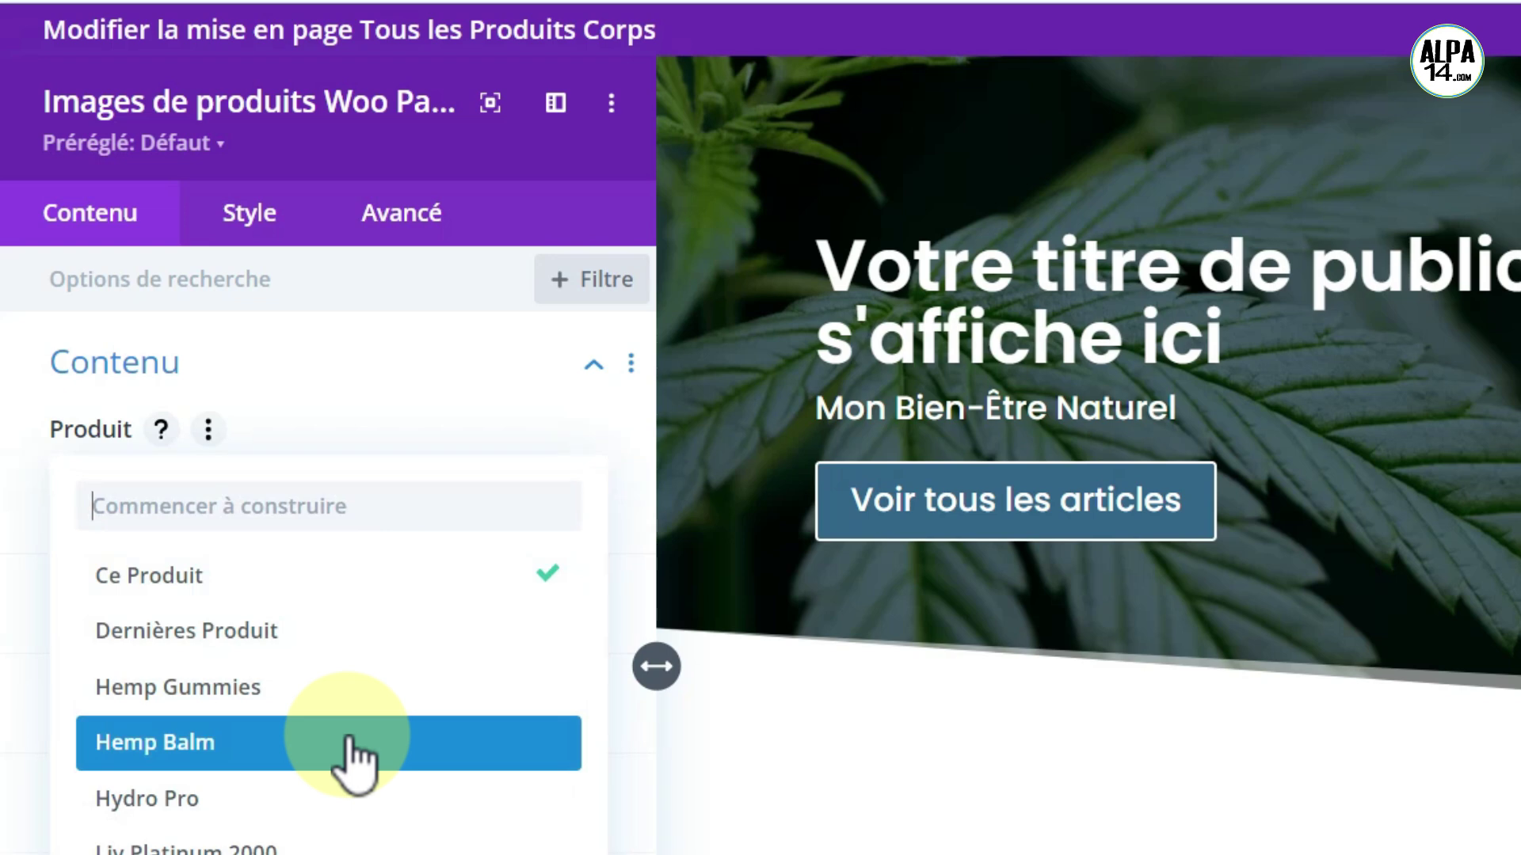
{"action": "left_click", "coordinate": [265, 579]}
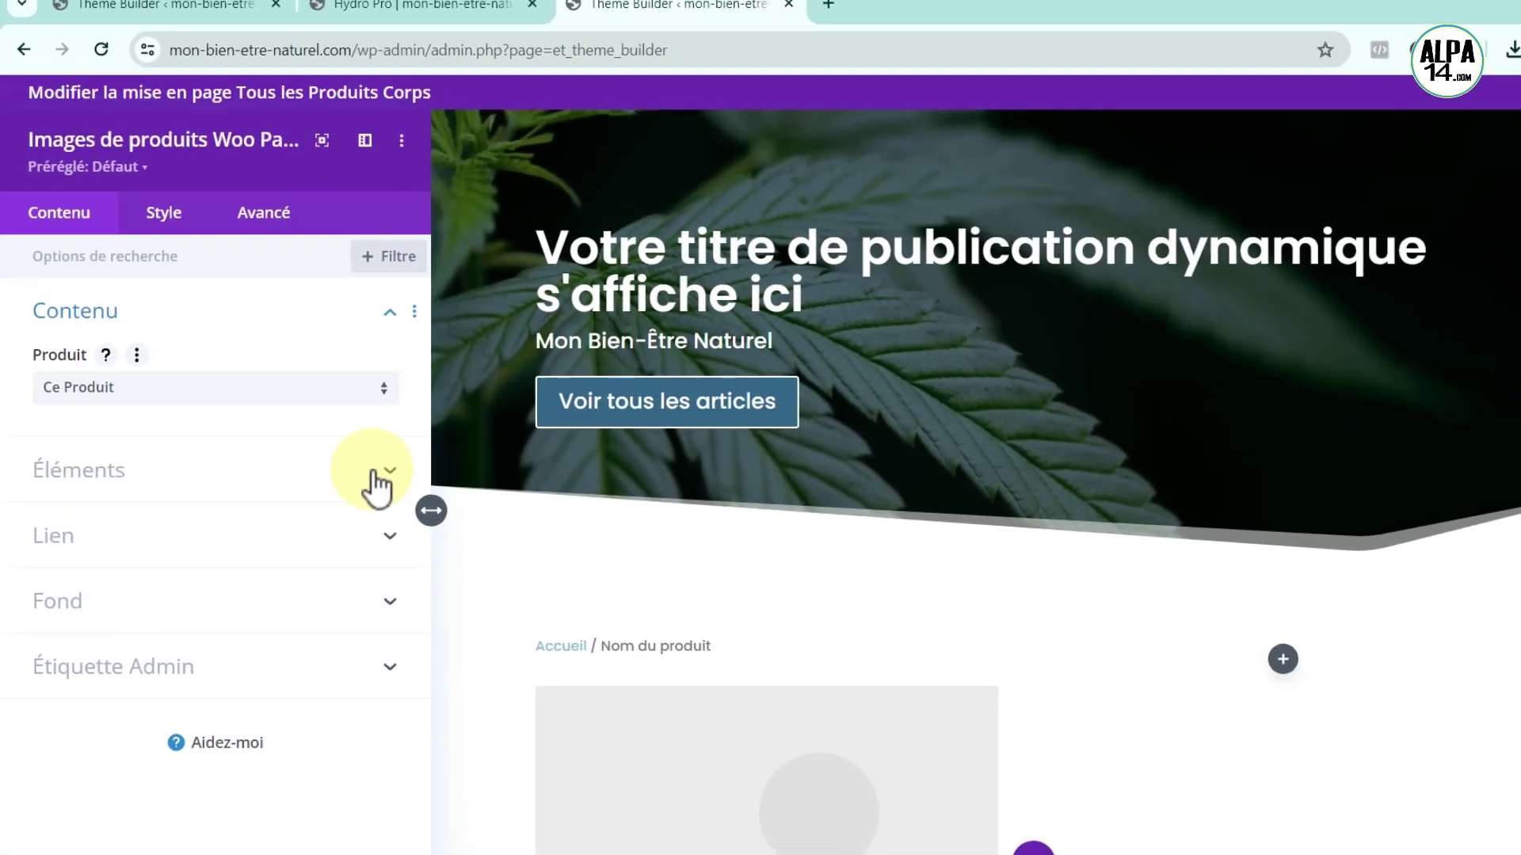
{"action": "left_click", "coordinate": [539, 593]}
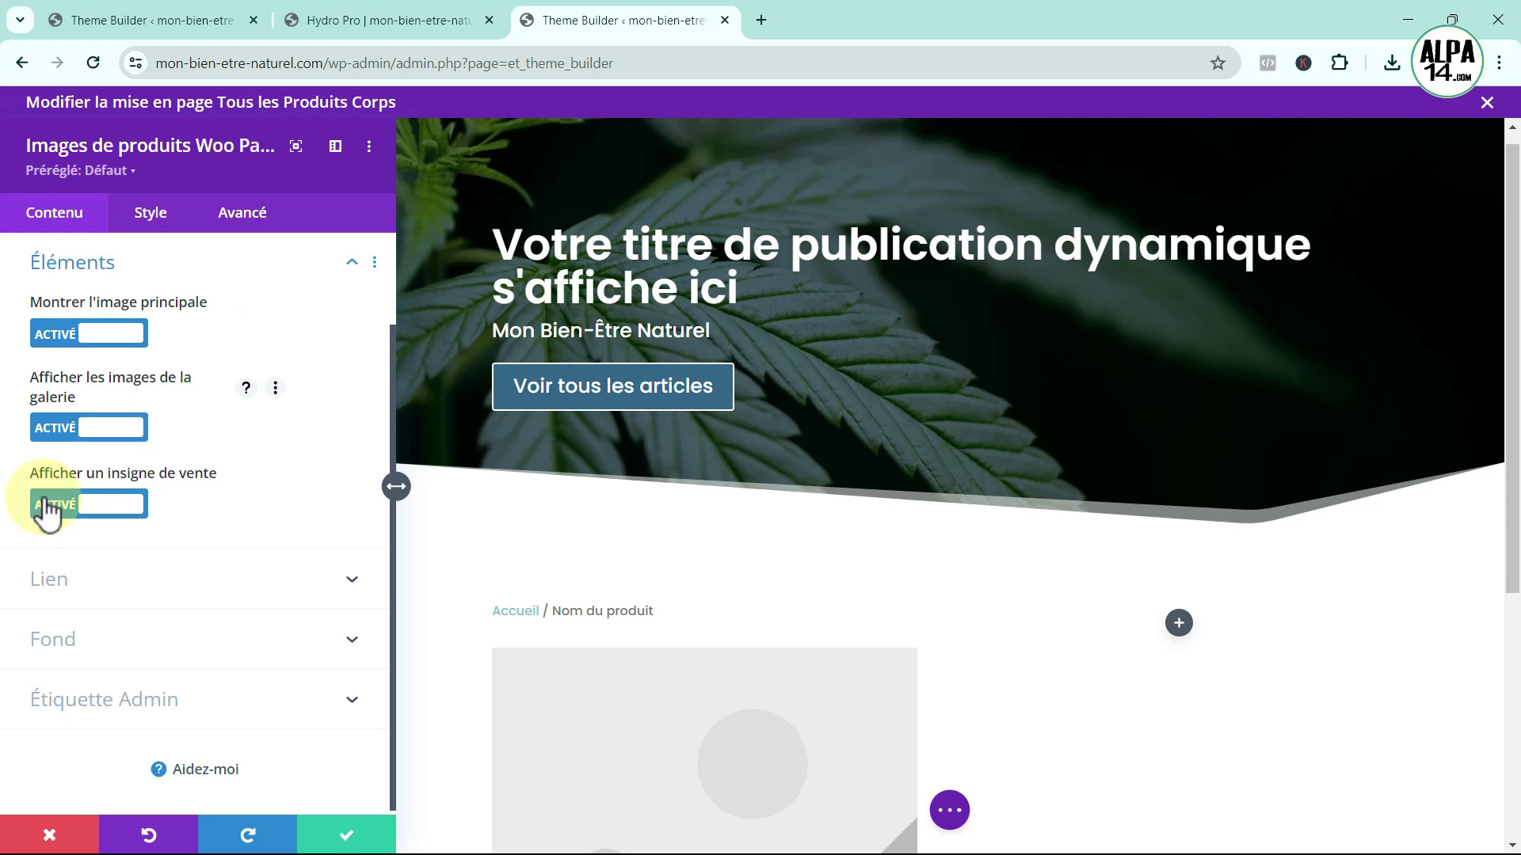
{"action": "left_click", "coordinate": [340, 831]}
{"action": "scroll", "coordinate": [201, 706], "scroll_direction": "down", "scroll_amount": 6}
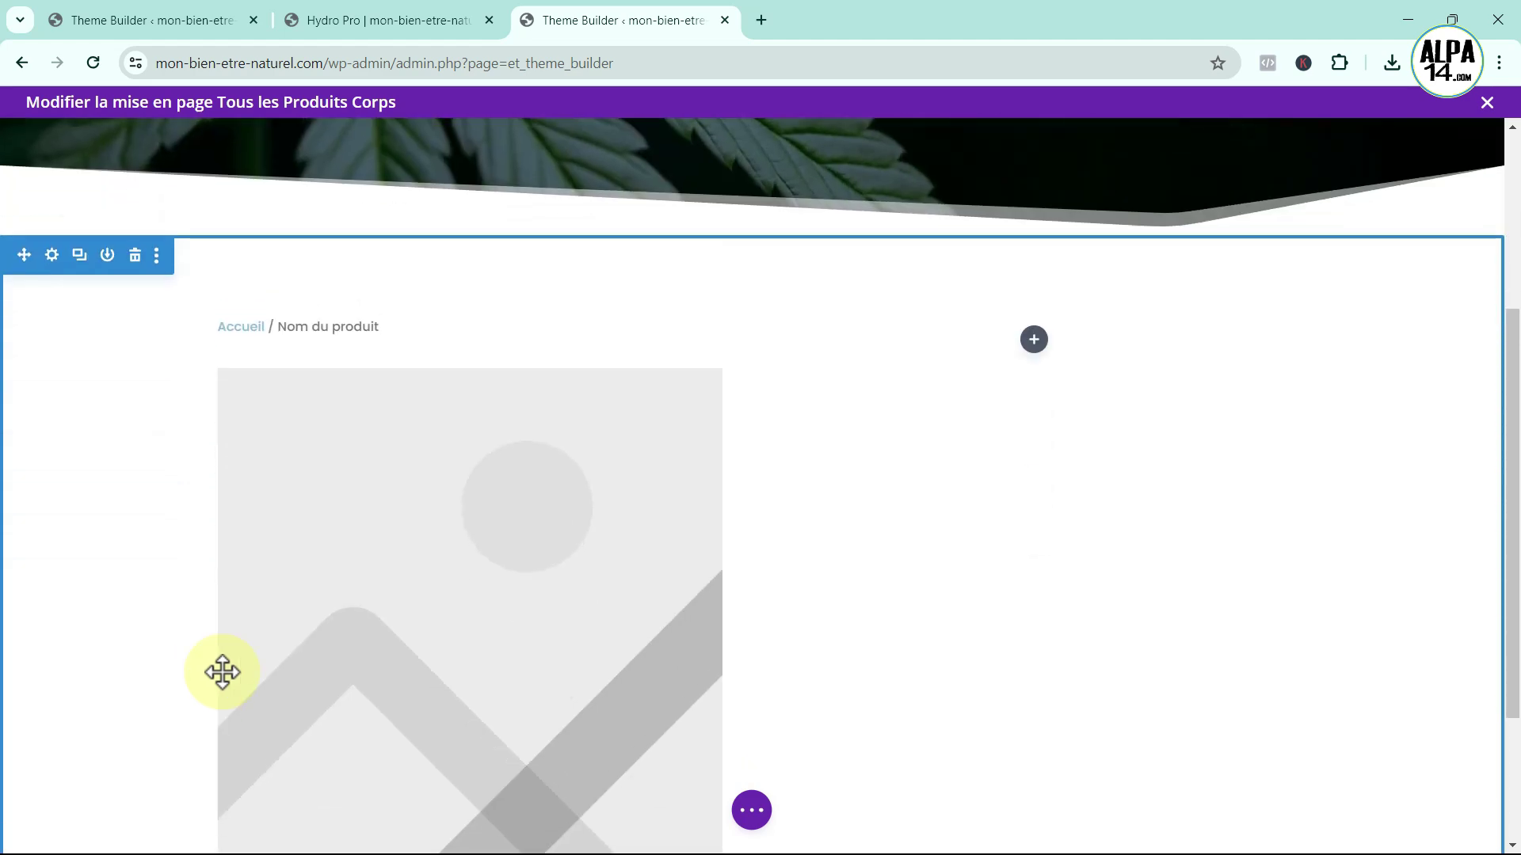
- Insert a "Titre du produit Woo" module in the row's empty second column
{"action": "scroll", "coordinate": [268, 614], "scroll_direction": "up", "scroll_amount": 3}
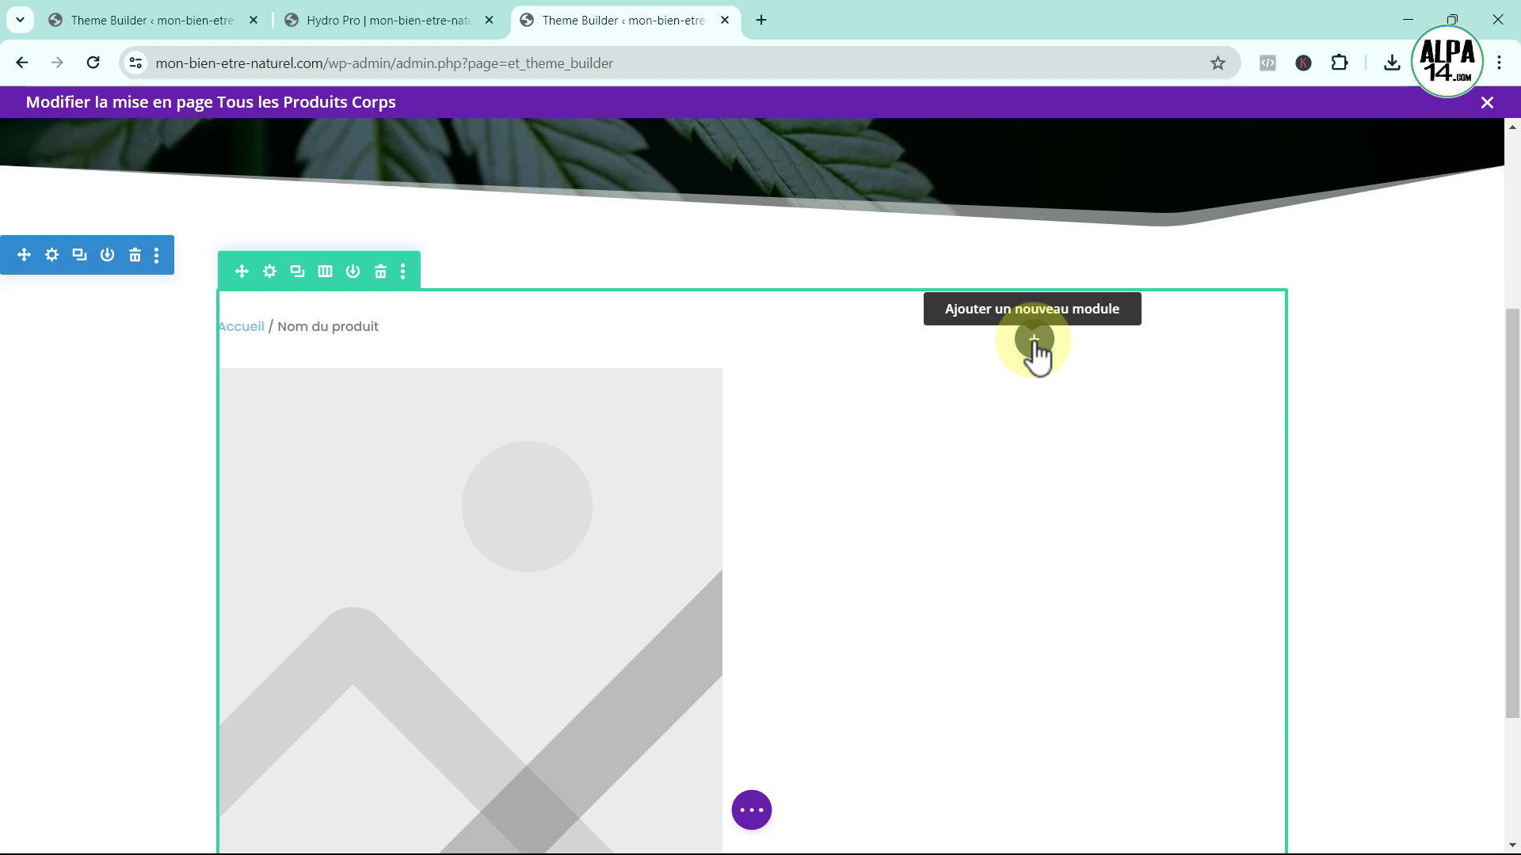
{"action": "left_click", "coordinate": [1034, 340]}
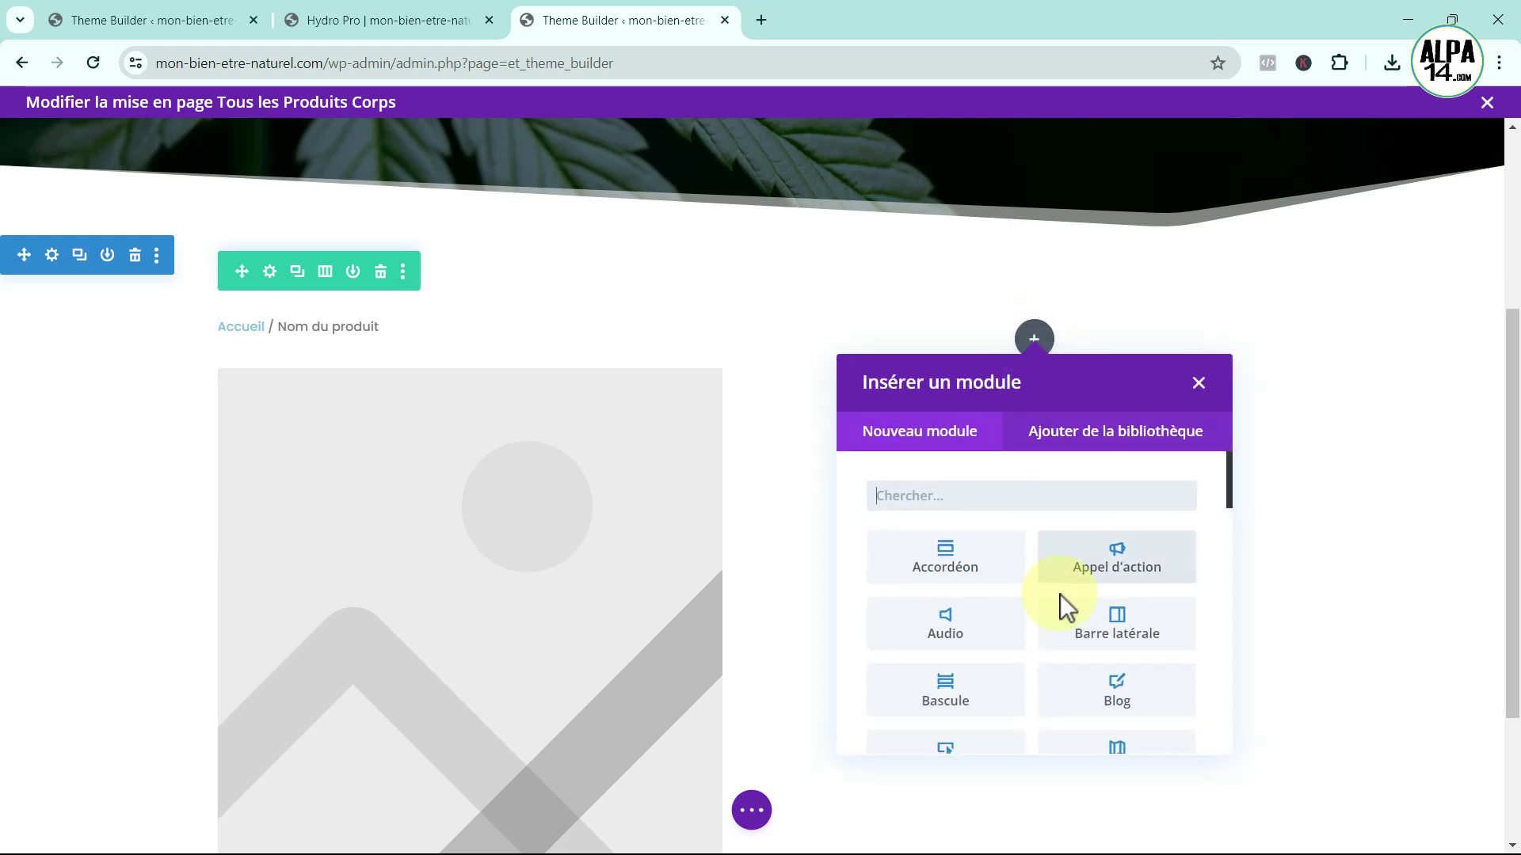
{"action": "scroll", "coordinate": [1093, 583], "scroll_direction": "down", "scroll_amount": 6}
{"action": "scroll", "coordinate": [1113, 574], "scroll_direction": "down", "scroll_amount": 8}
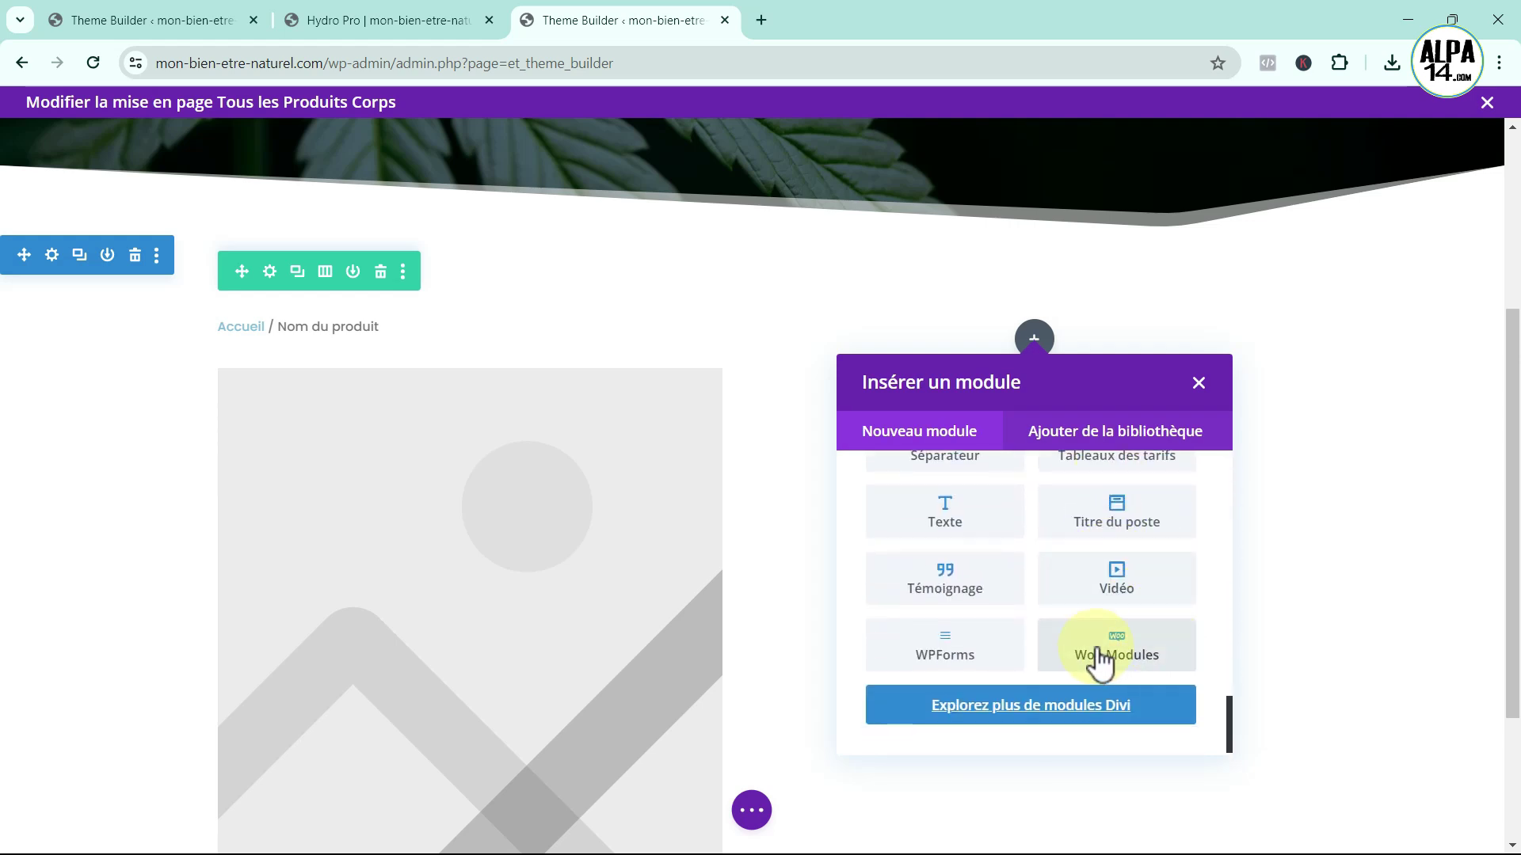
{"action": "left_click", "coordinate": [1099, 661]}
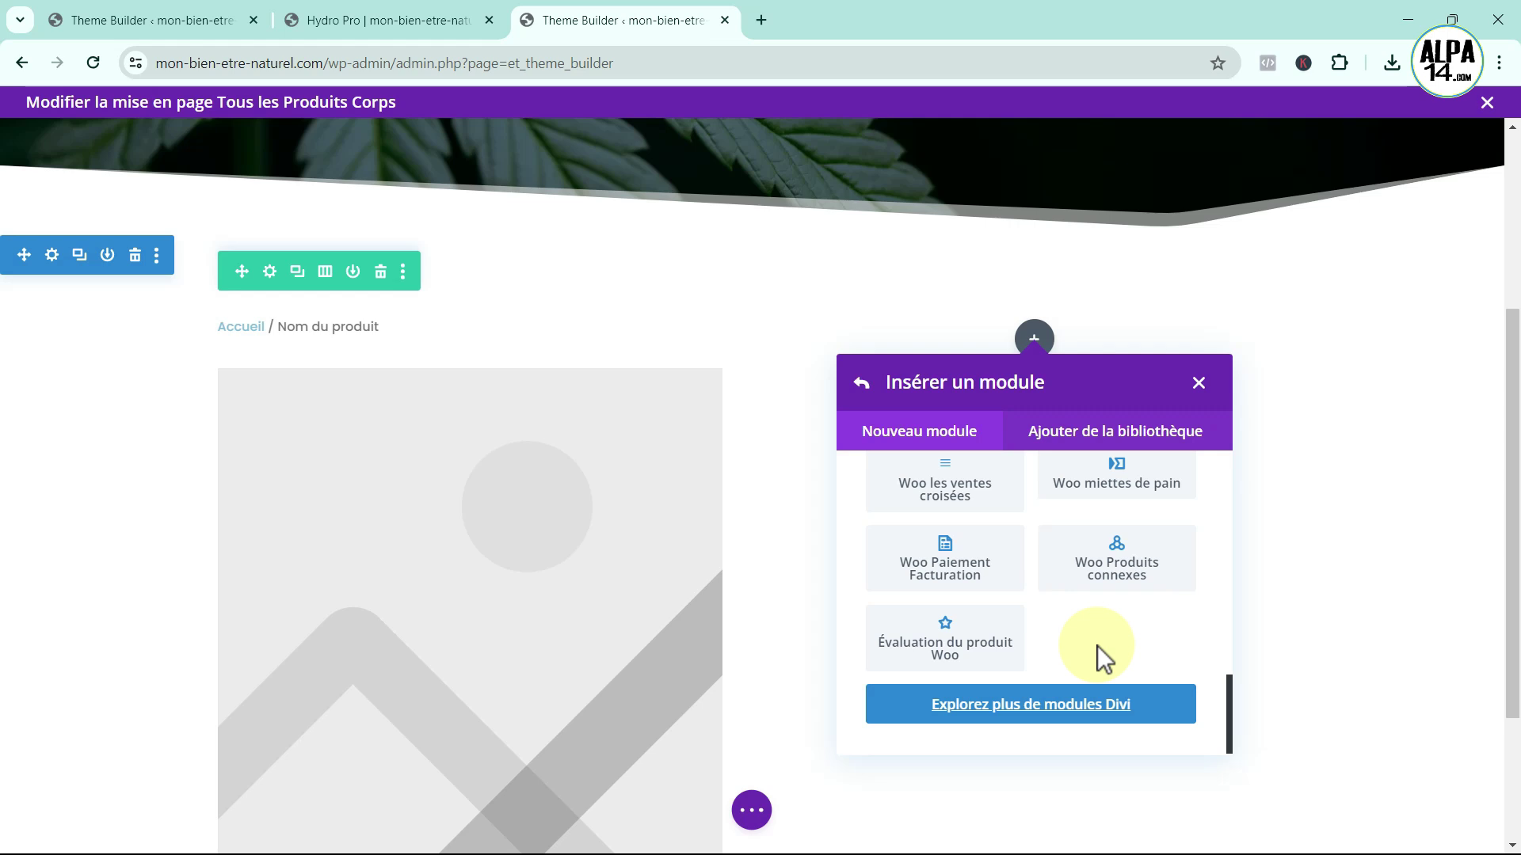
{"action": "scroll", "coordinate": [1100, 653], "scroll_direction": "up", "scroll_amount": 5}
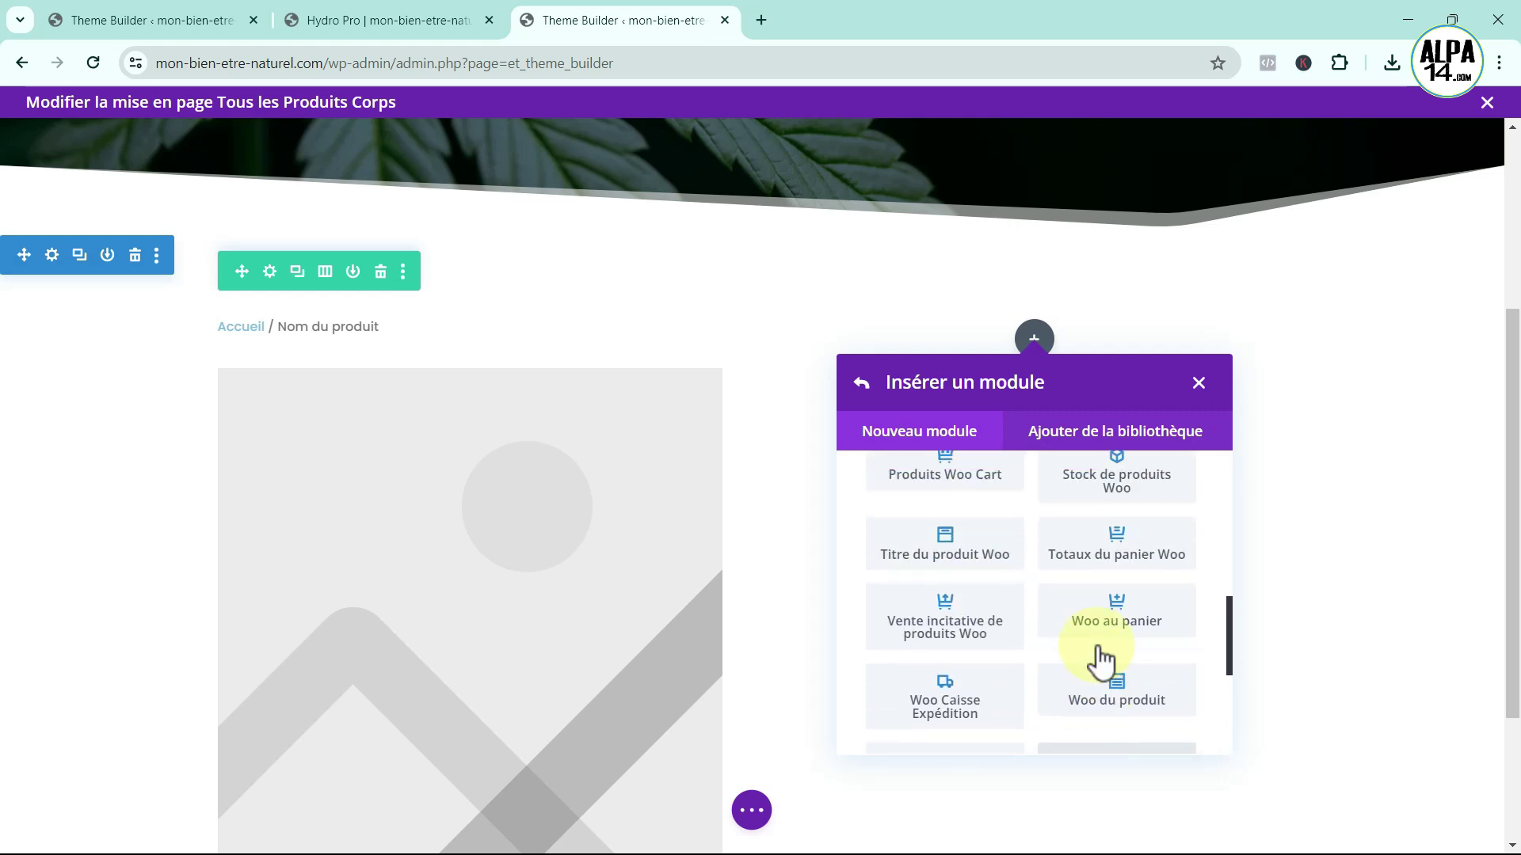
{"action": "scroll", "coordinate": [1101, 661], "scroll_direction": "up", "scroll_amount": 2}
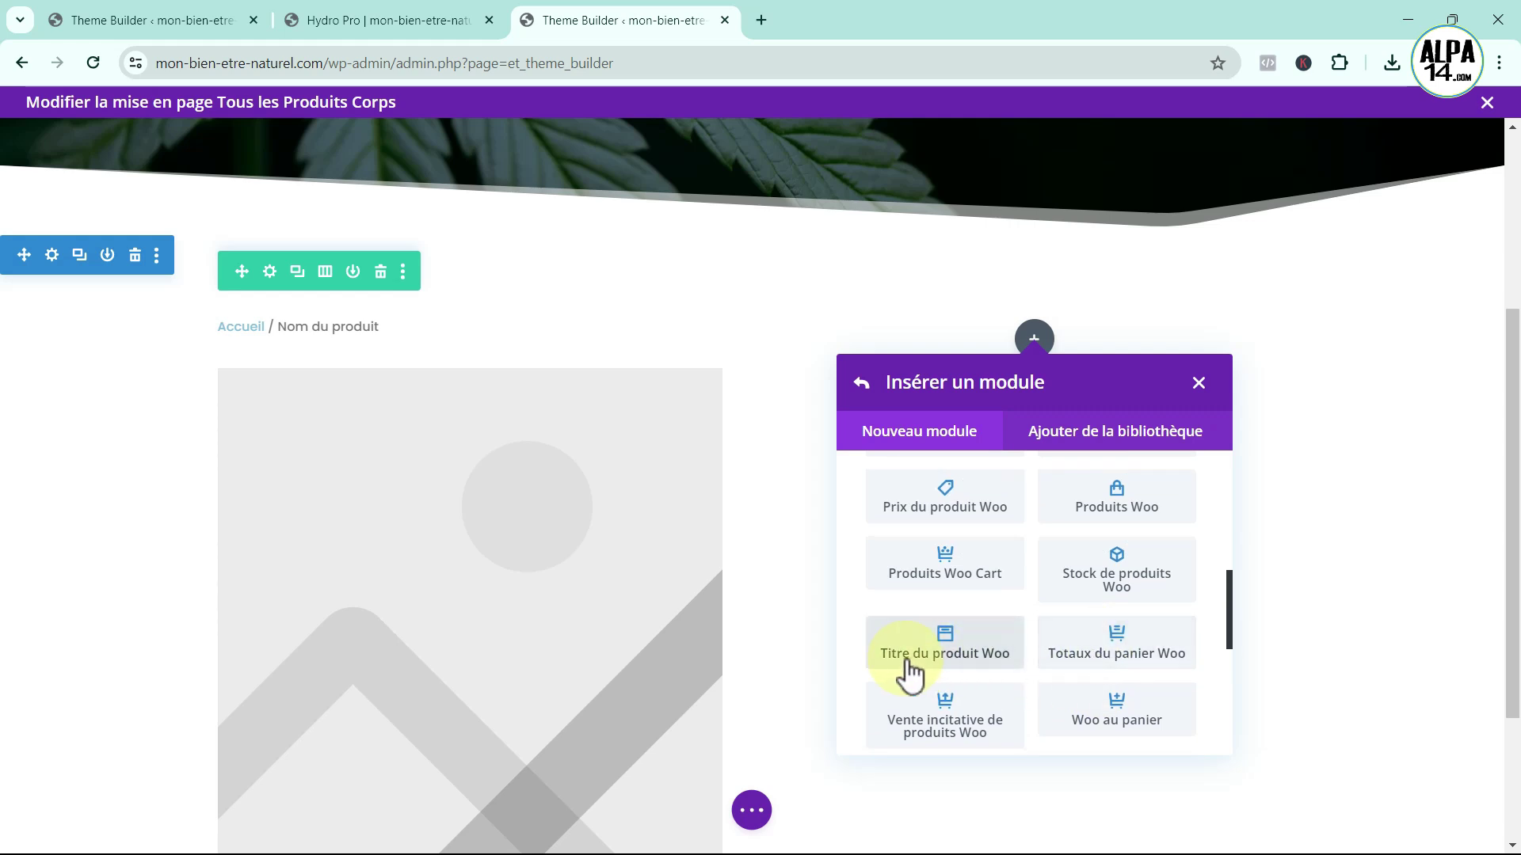
{"action": "left_click", "coordinate": [947, 638]}
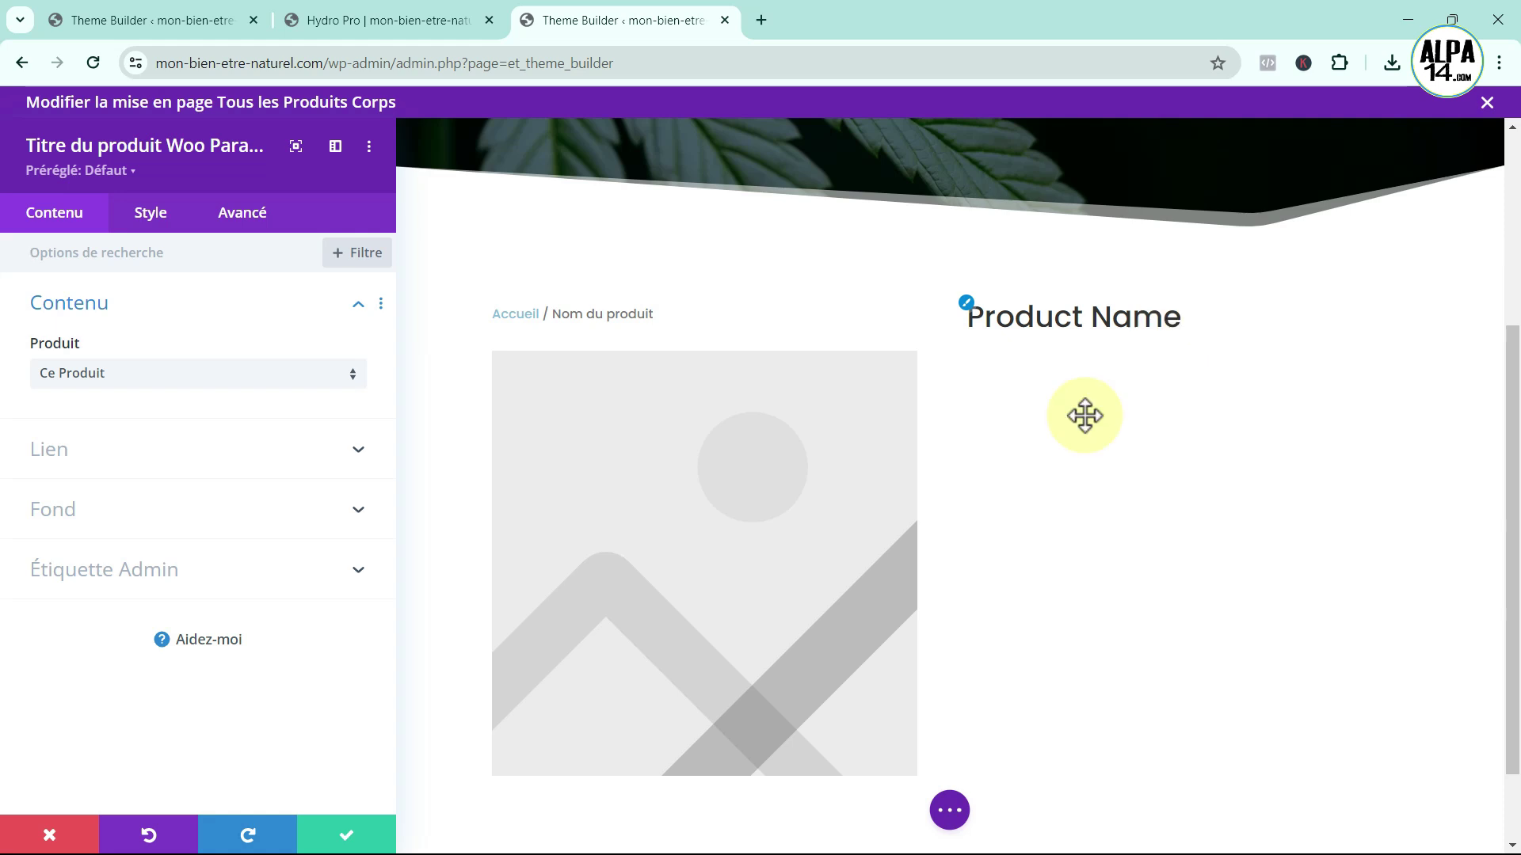
- Style the product title as a centred H2 heading with the "Semi Gras" font weight
{"action": "left_click", "coordinate": [147, 214]}
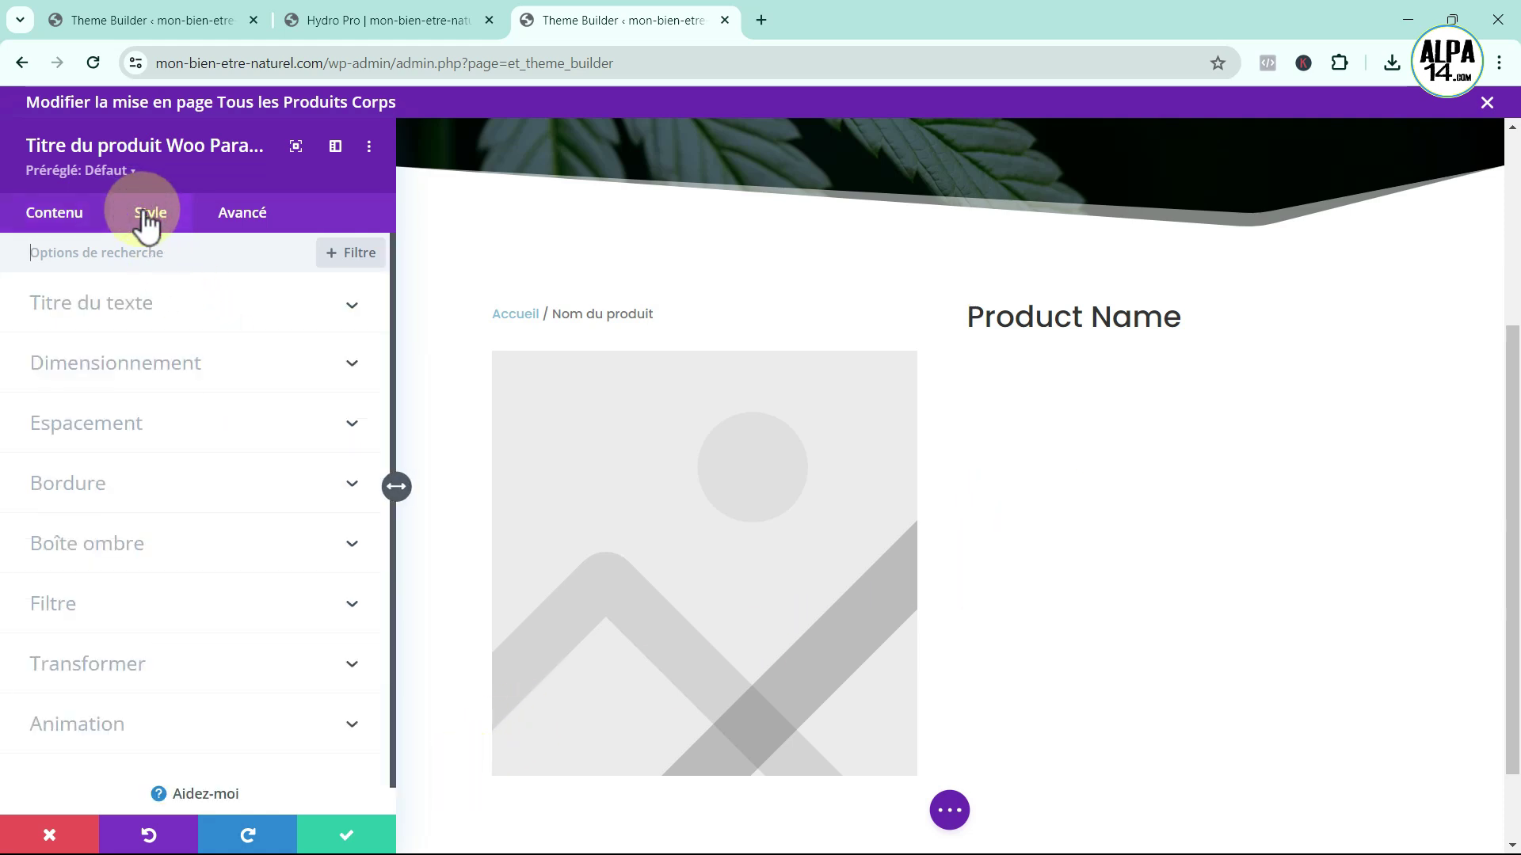
{"action": "left_click", "coordinate": [967, 302]}
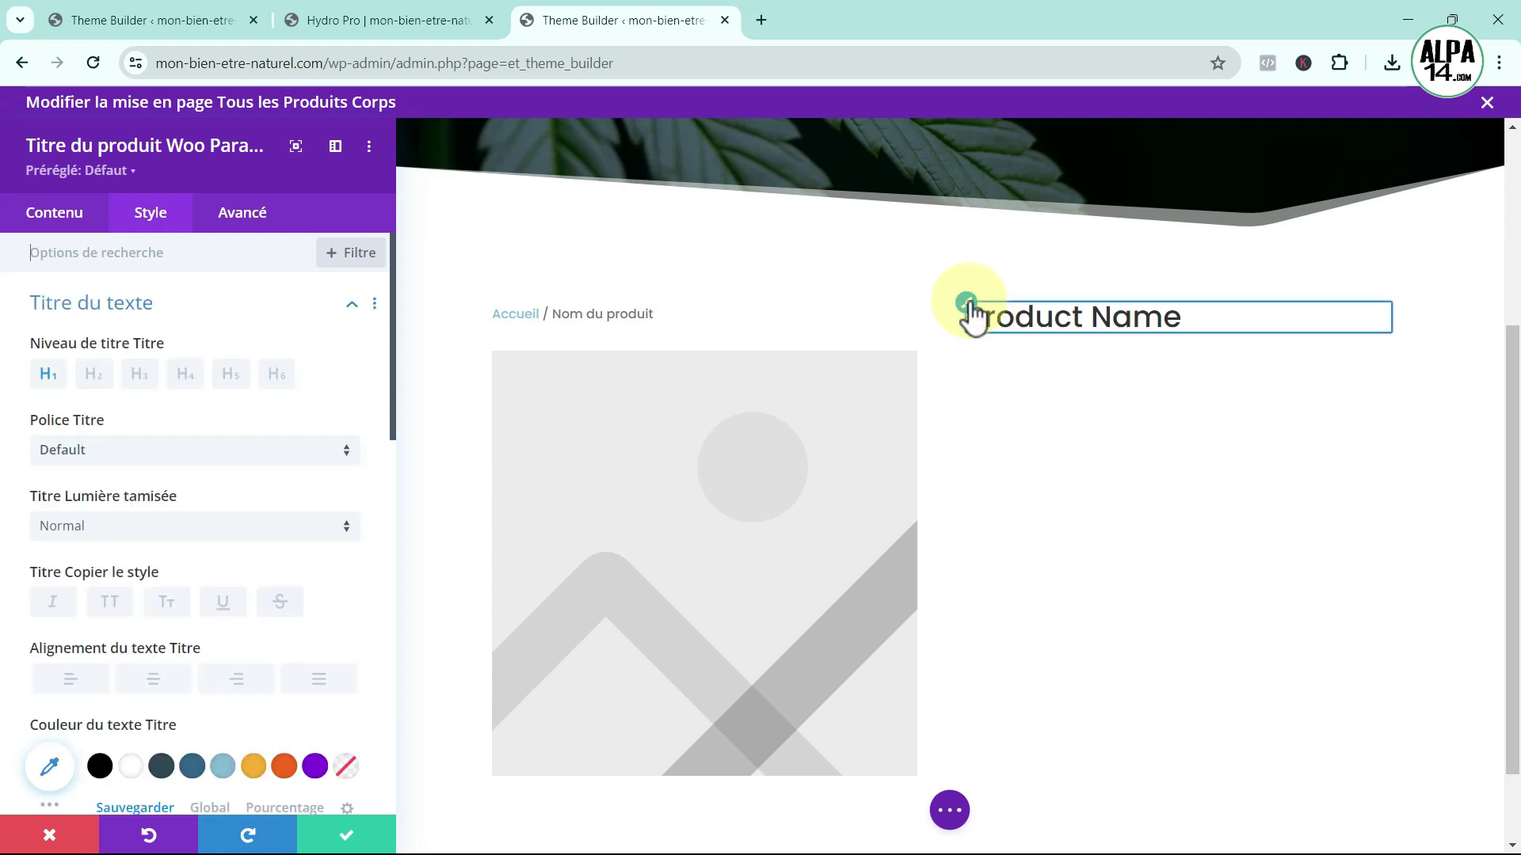
{"action": "left_click", "coordinate": [95, 375]}
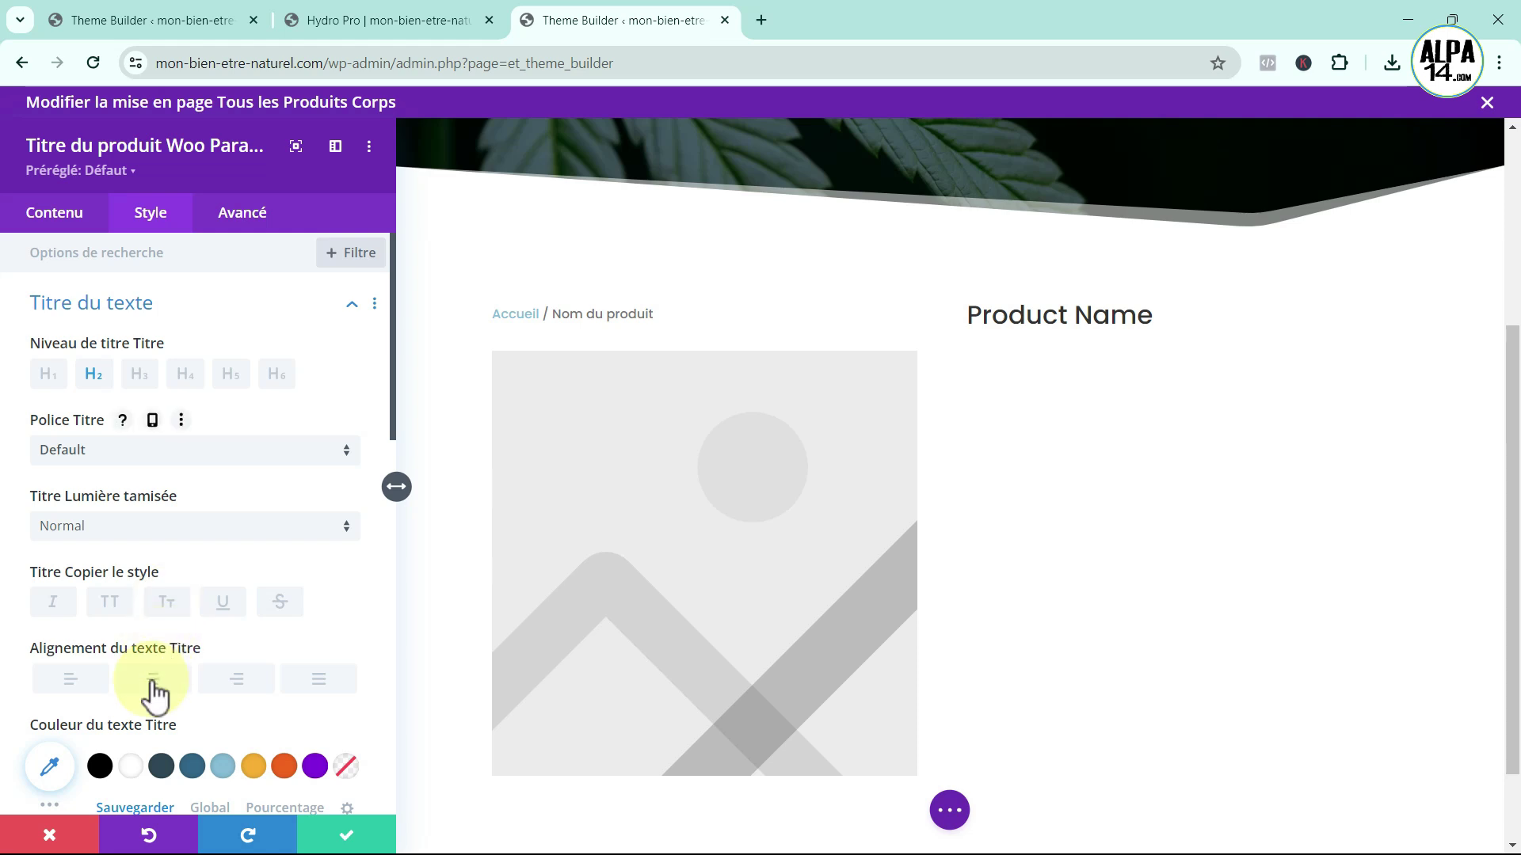
{"action": "scroll", "coordinate": [153, 696], "scroll_direction": "down", "scroll_amount": 1}
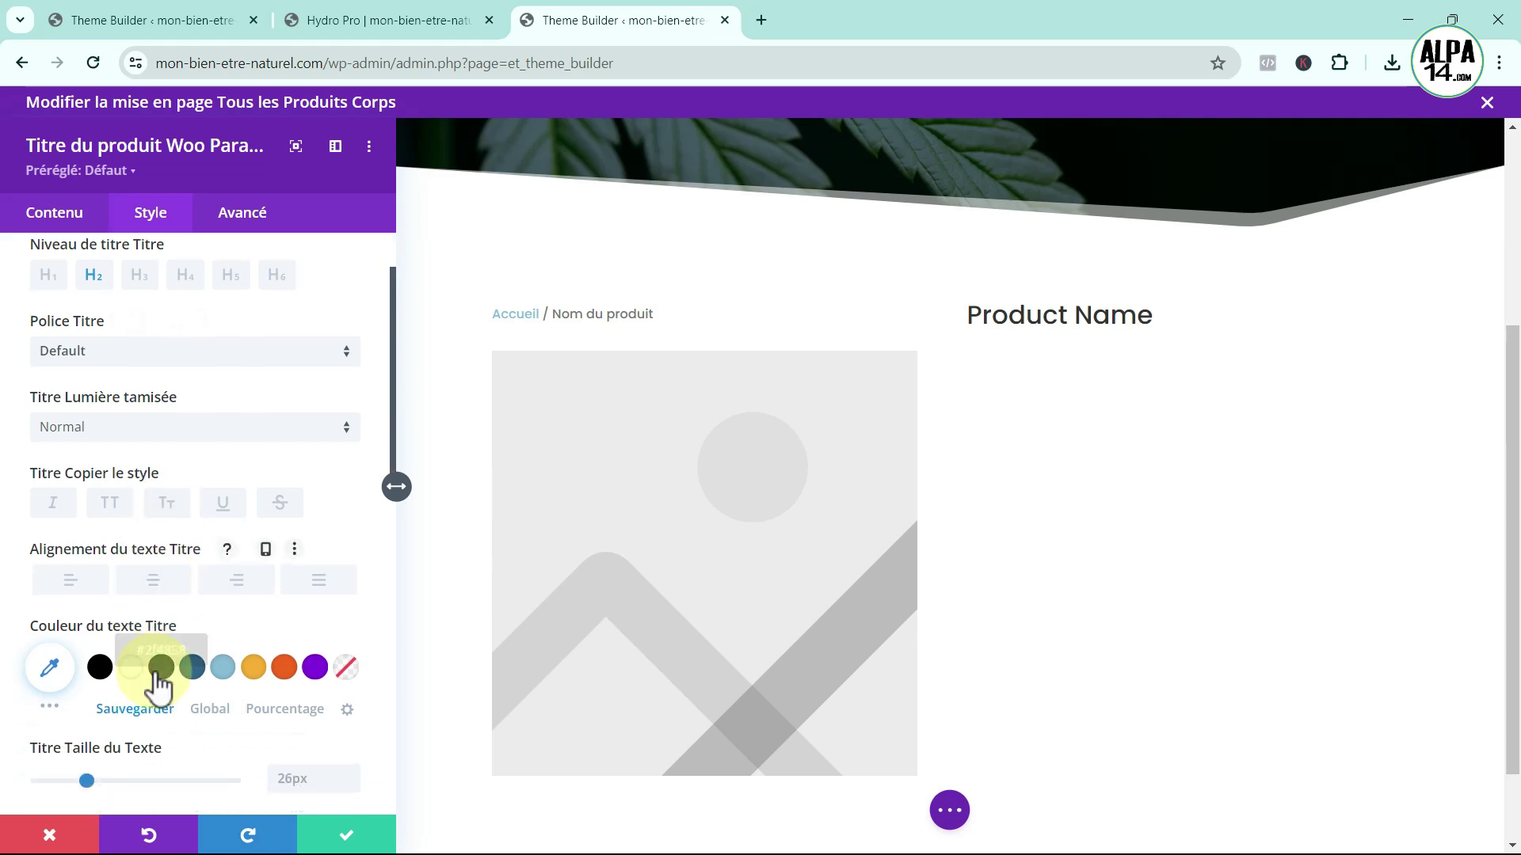
{"action": "left_click", "coordinate": [162, 586]}
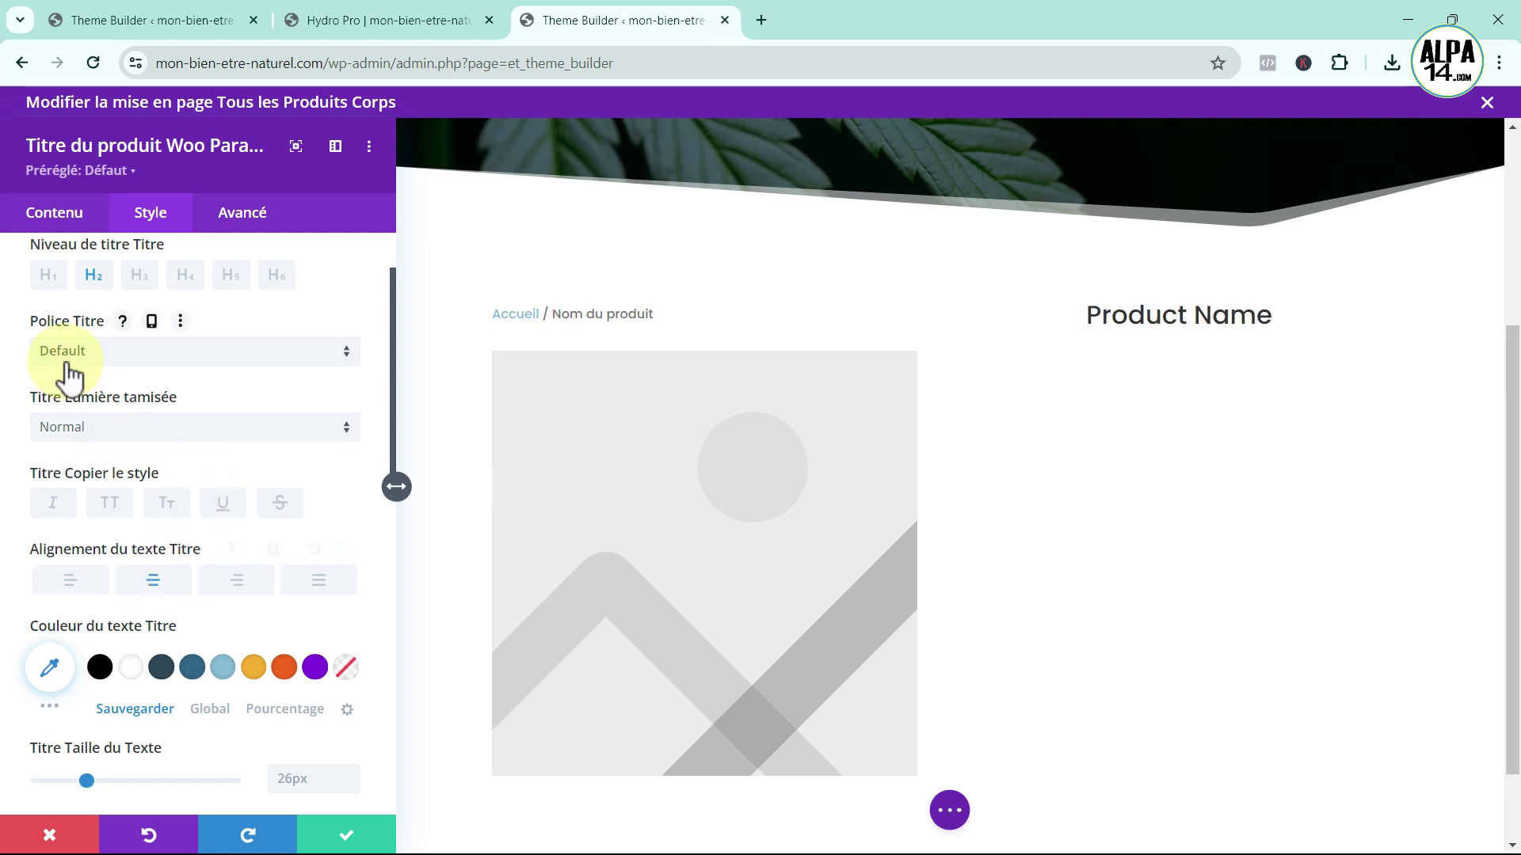
{"action": "left_click", "coordinate": [351, 432]}
{"action": "left_click", "coordinate": [191, 515]}
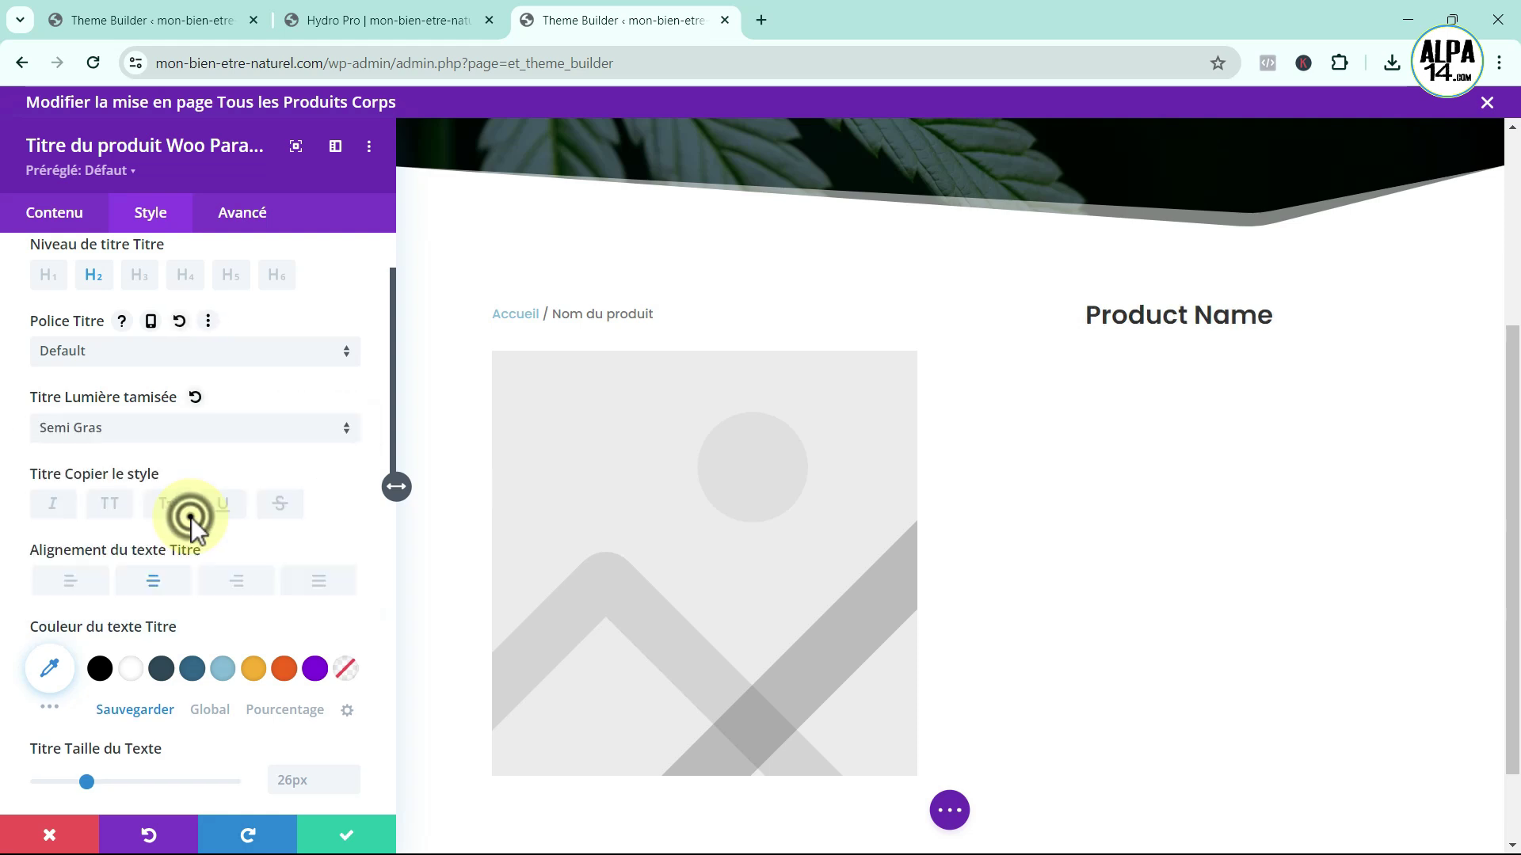
- Set the product title's text size to 32px and save the module settings
{"action": "scroll", "coordinate": [261, 558], "scroll_direction": "down", "scroll_amount": 3}
{"action": "left_click_drag", "start_coordinate": [88, 584], "coordinate": [93, 587]}
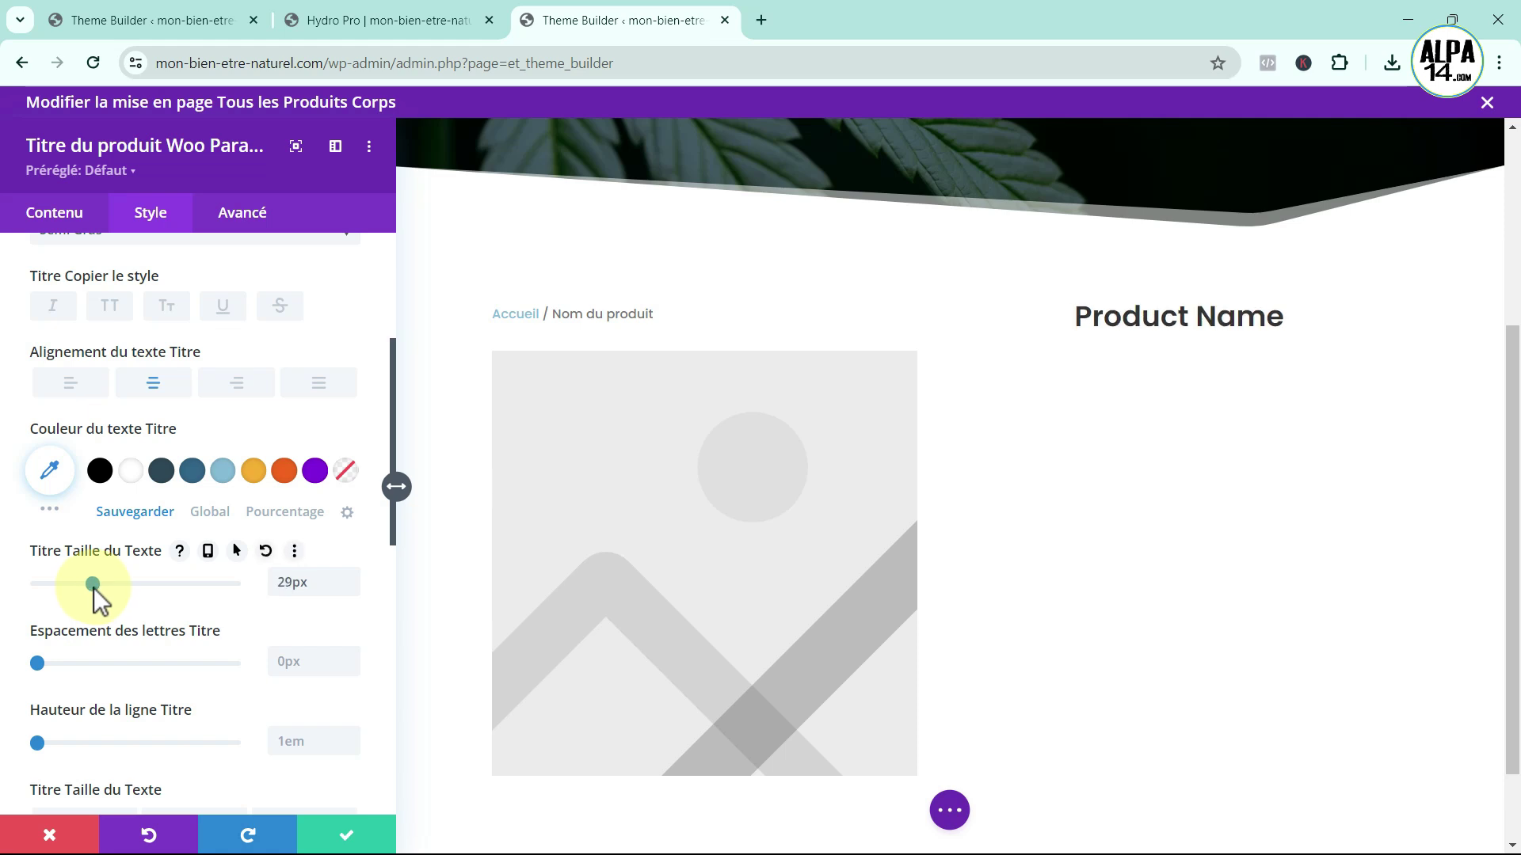
{"action": "key", "text": "ctrl+z"}
{"action": "left_click_drag", "start_coordinate": [95, 588], "coordinate": [98, 586]}
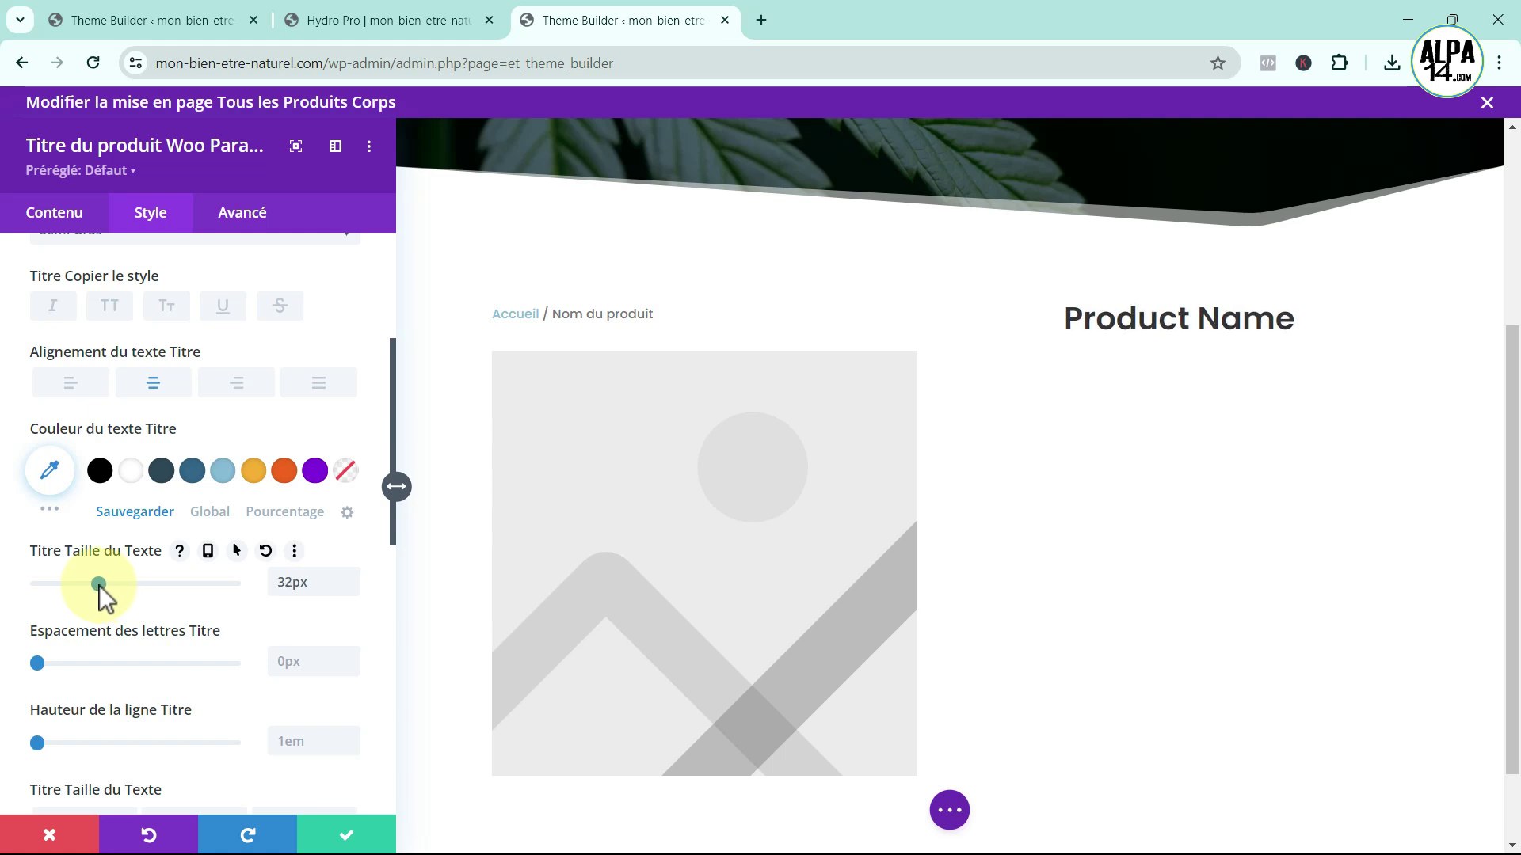
{"action": "left_click", "coordinate": [340, 833]}
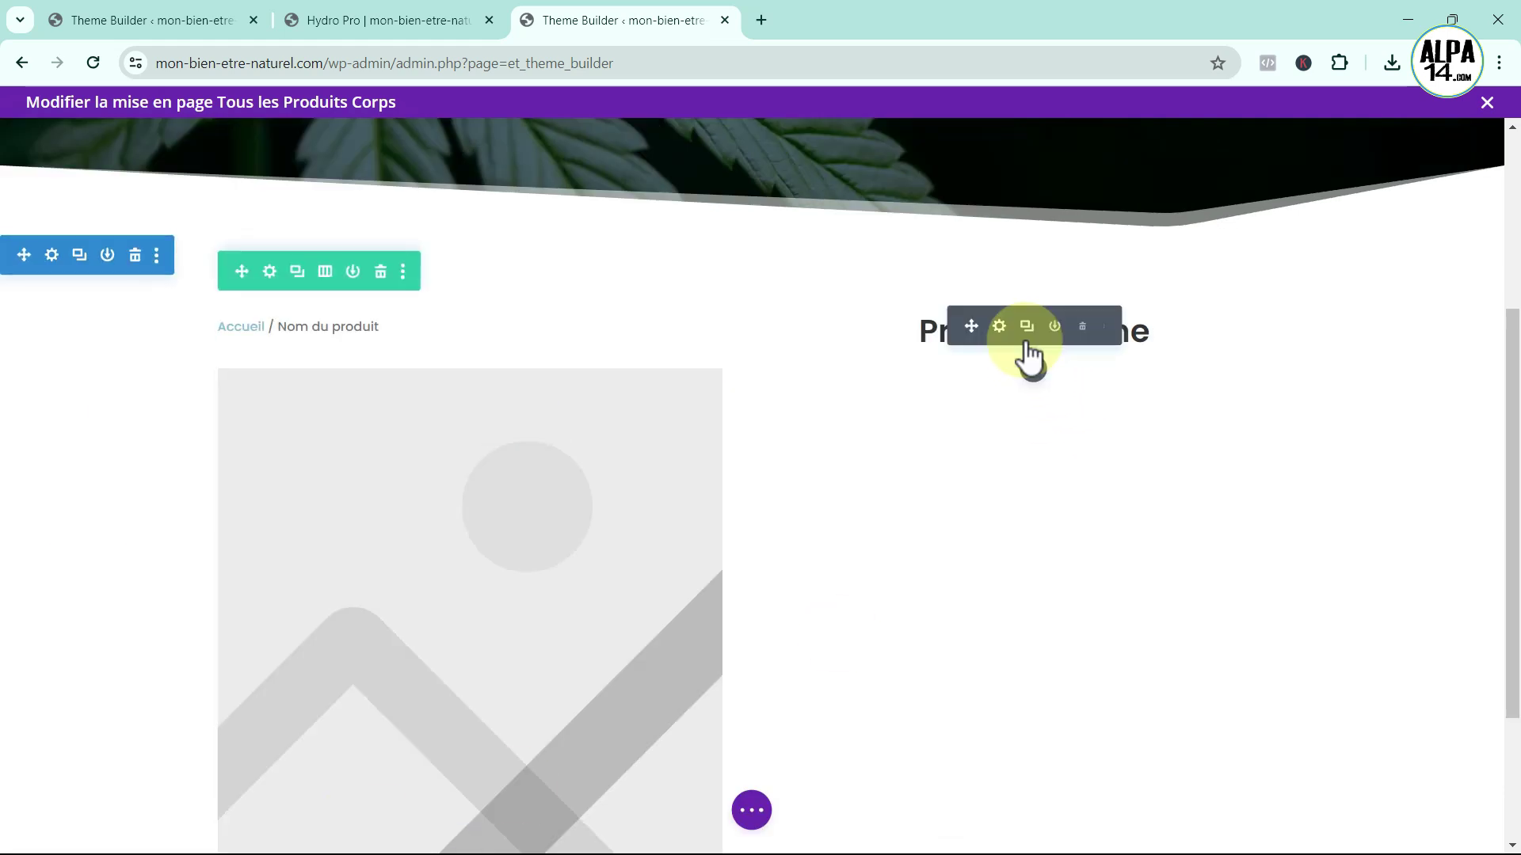
- Insert a "Prix du produit Woo" module directly below the product title in the second column
{"action": "left_click", "coordinate": [1034, 369]}
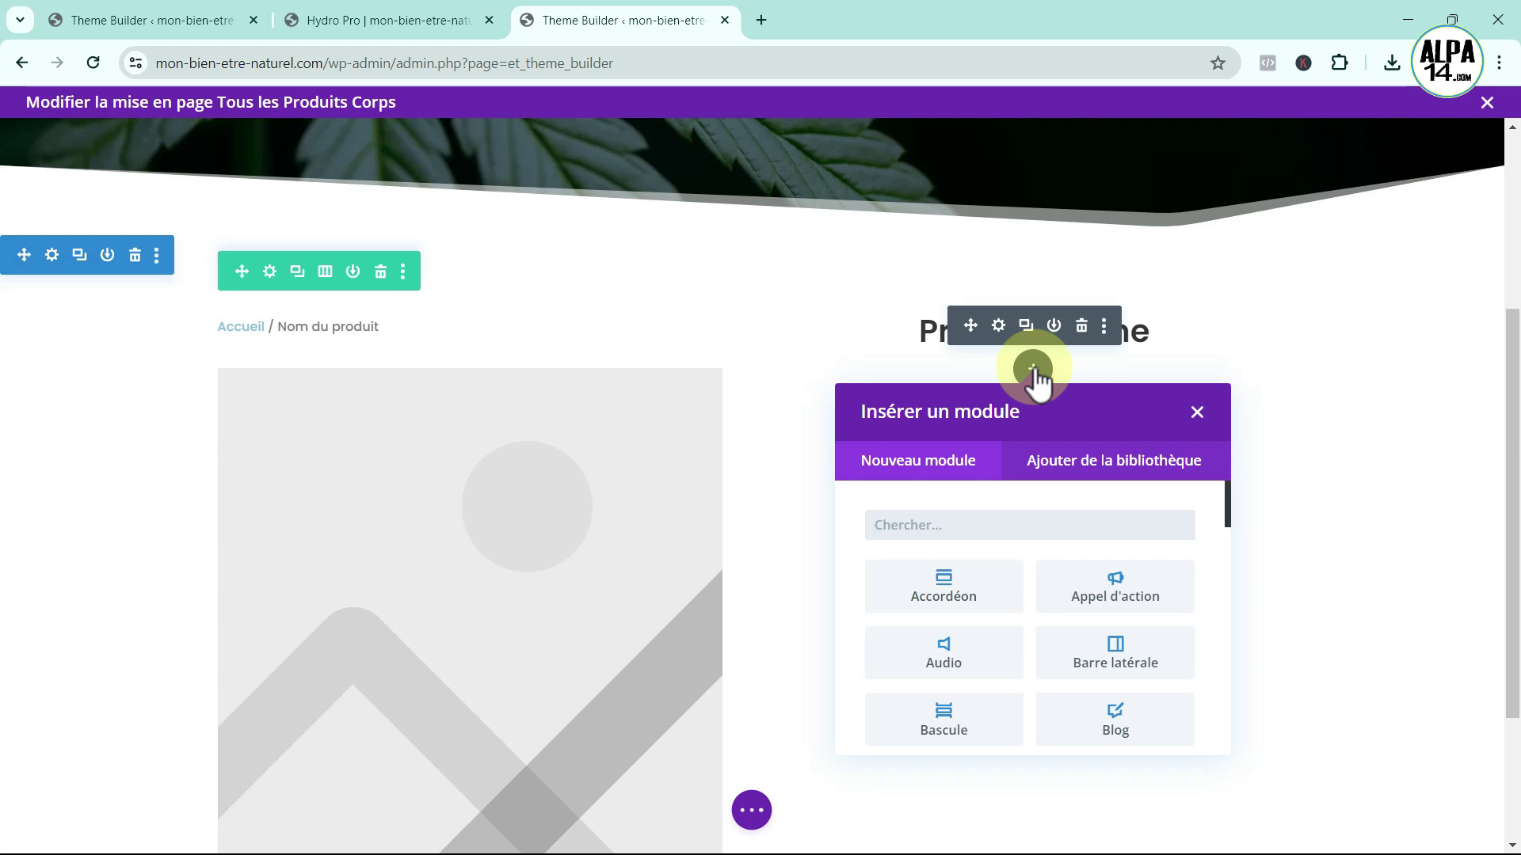
{"action": "scroll", "coordinate": [1082, 533], "scroll_direction": "down", "scroll_amount": 15}
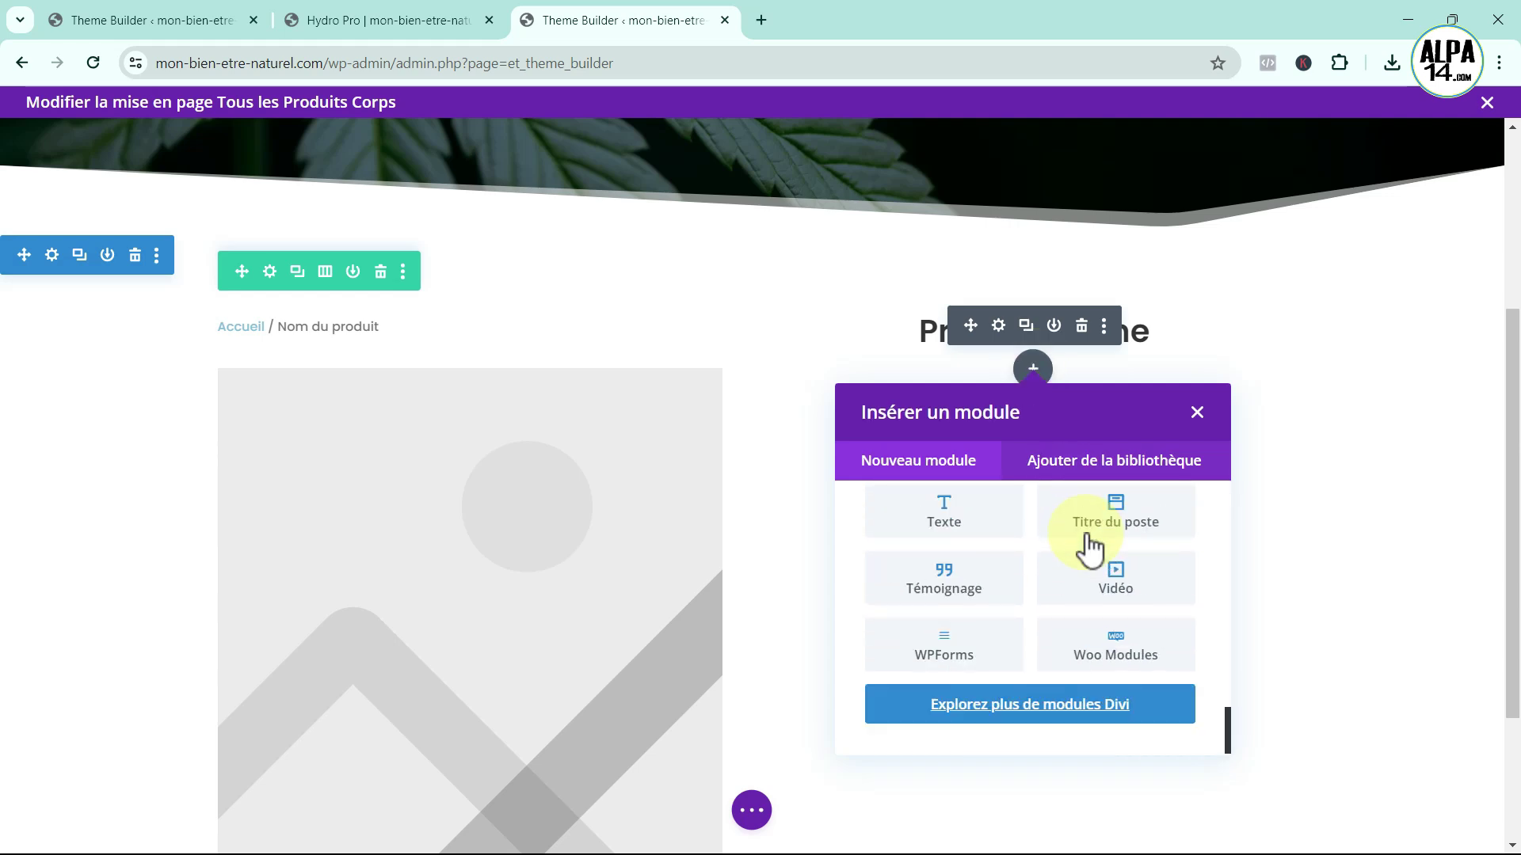
{"action": "left_click", "coordinate": [1120, 650]}
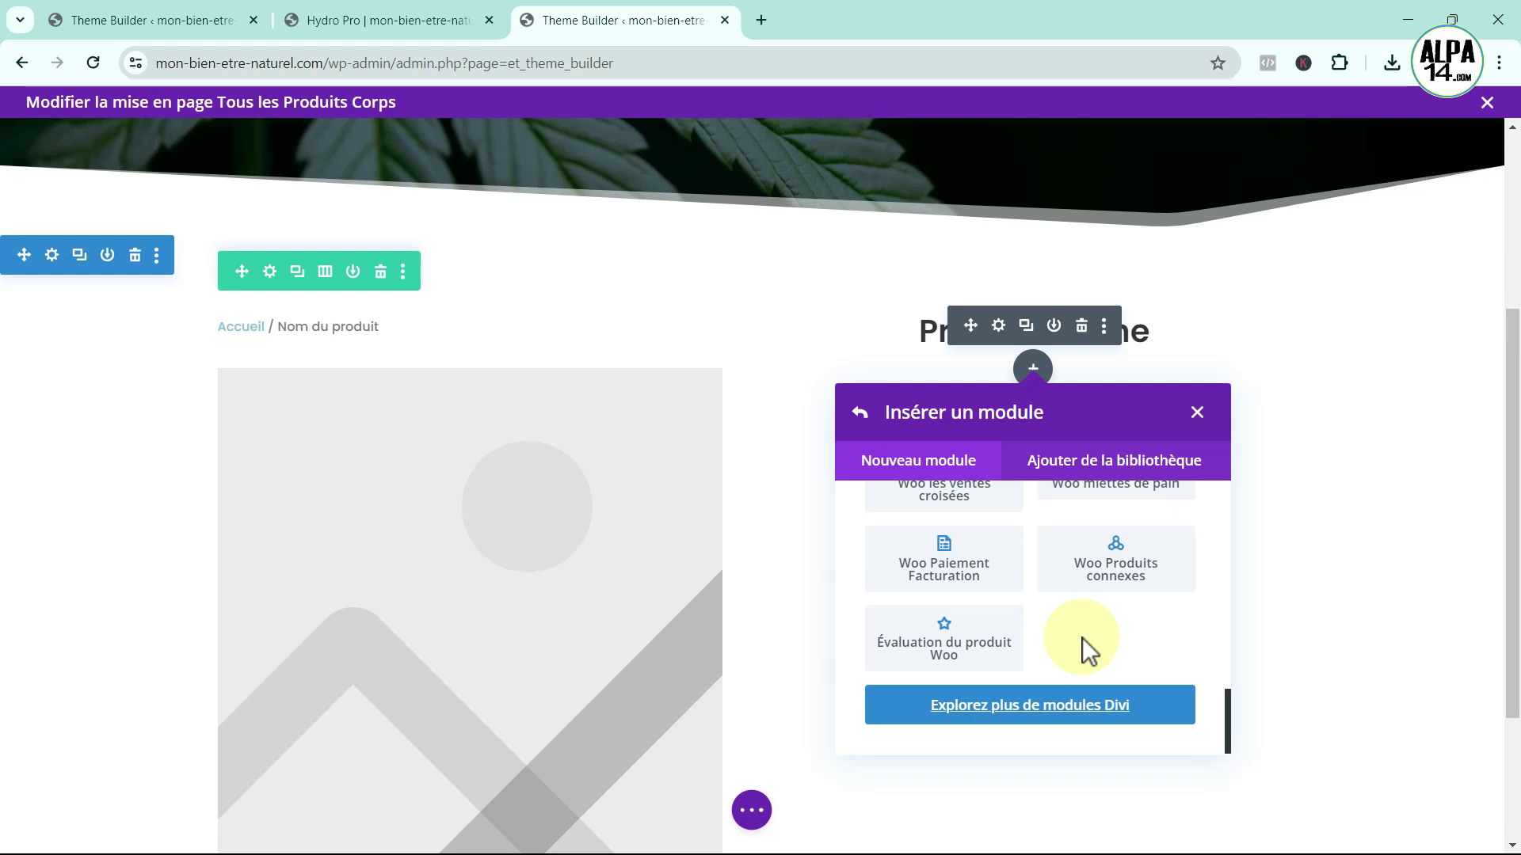
{"action": "scroll", "coordinate": [1082, 638], "scroll_direction": "up", "scroll_amount": 2}
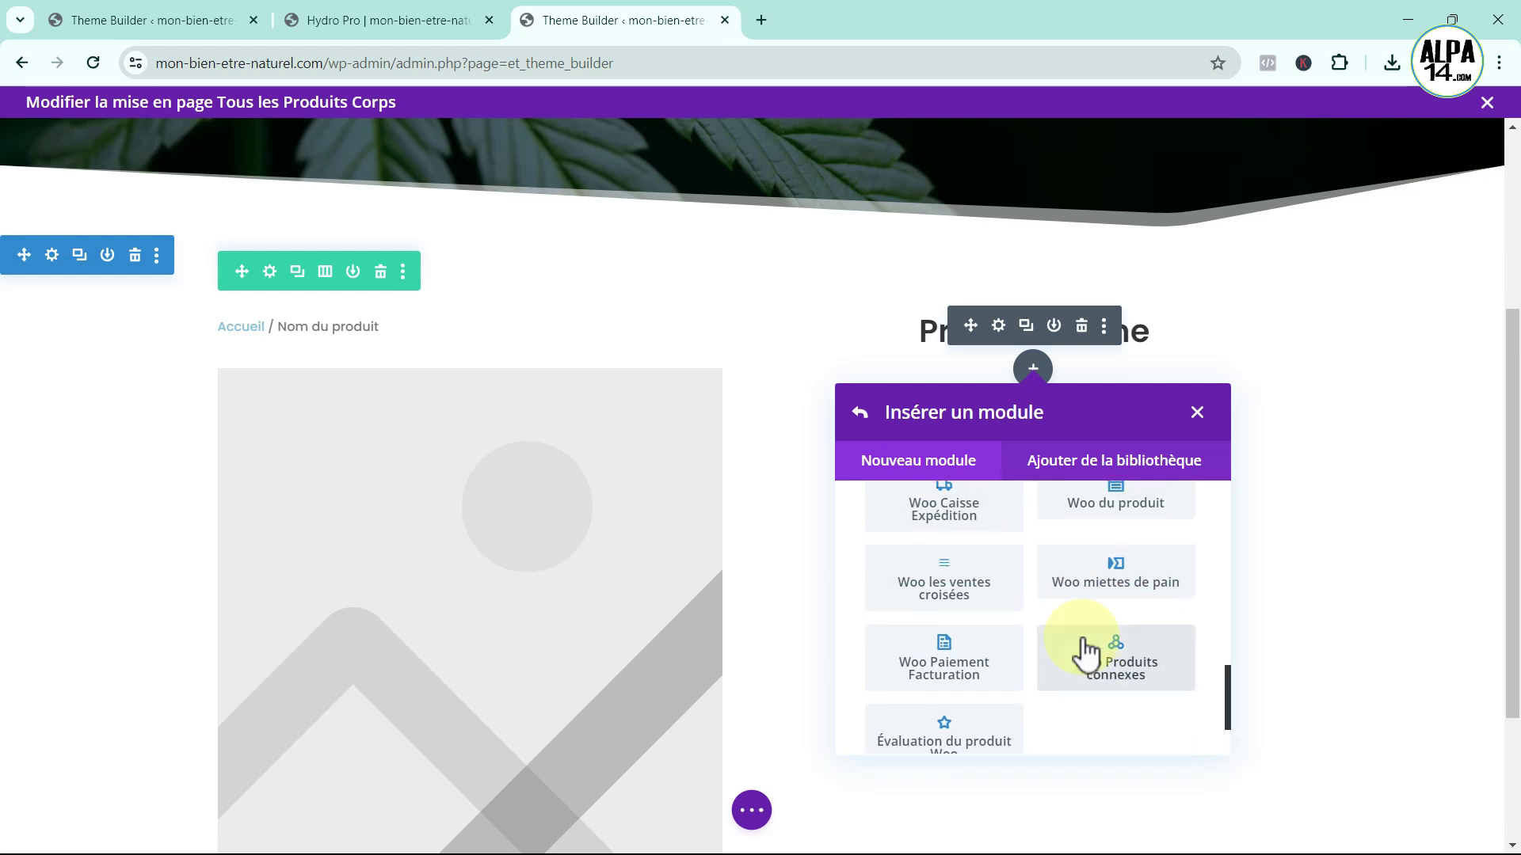
{"action": "scroll", "coordinate": [1082, 639], "scroll_direction": "up", "scroll_amount": 4}
{"action": "scroll", "coordinate": [1083, 648], "scroll_direction": "up", "scroll_amount": 4}
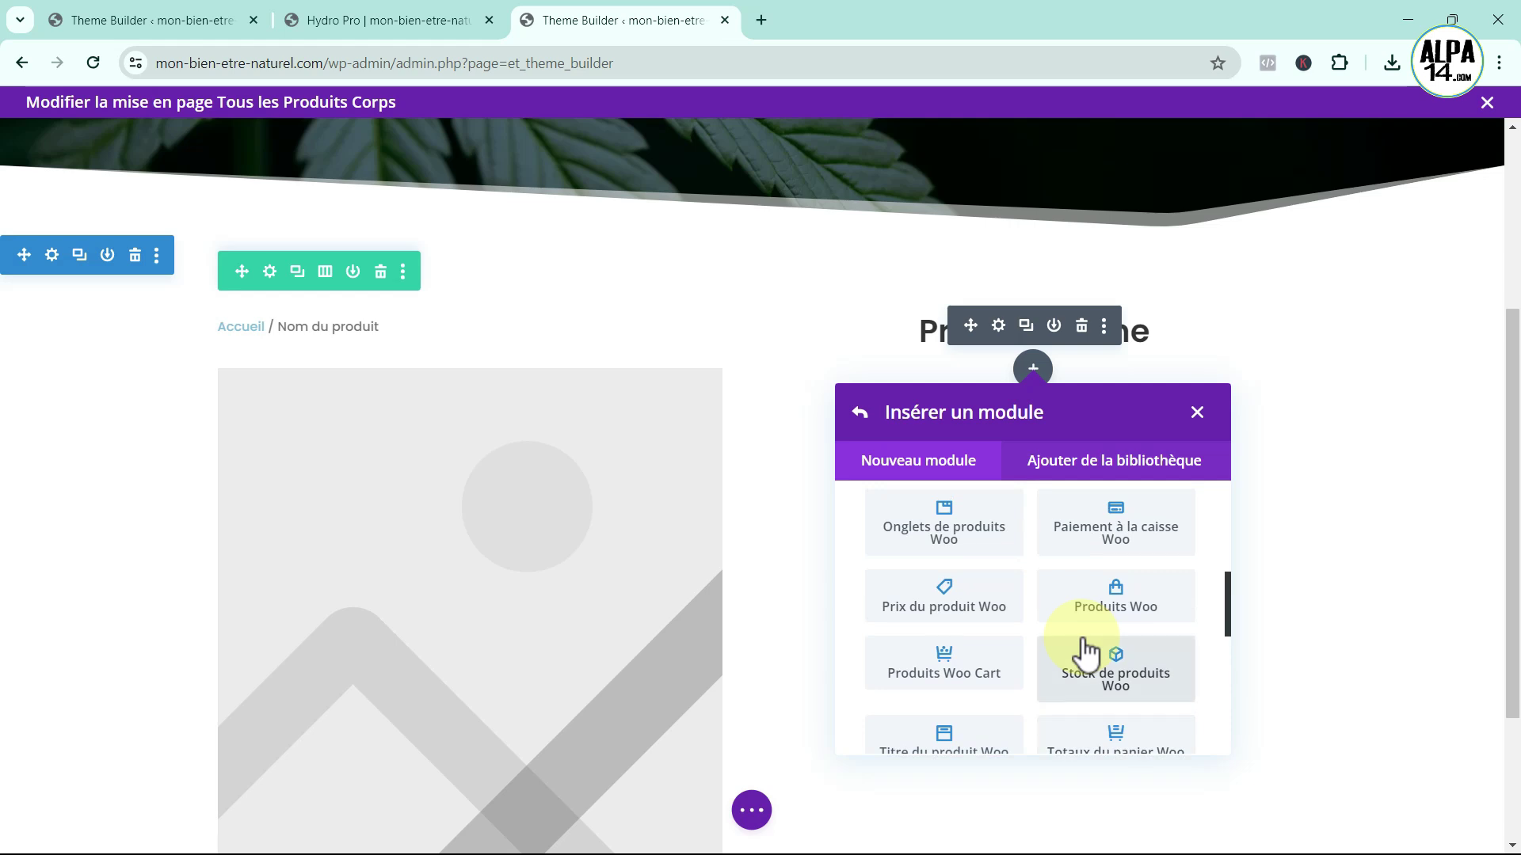
{"action": "left_click", "coordinate": [959, 609]}
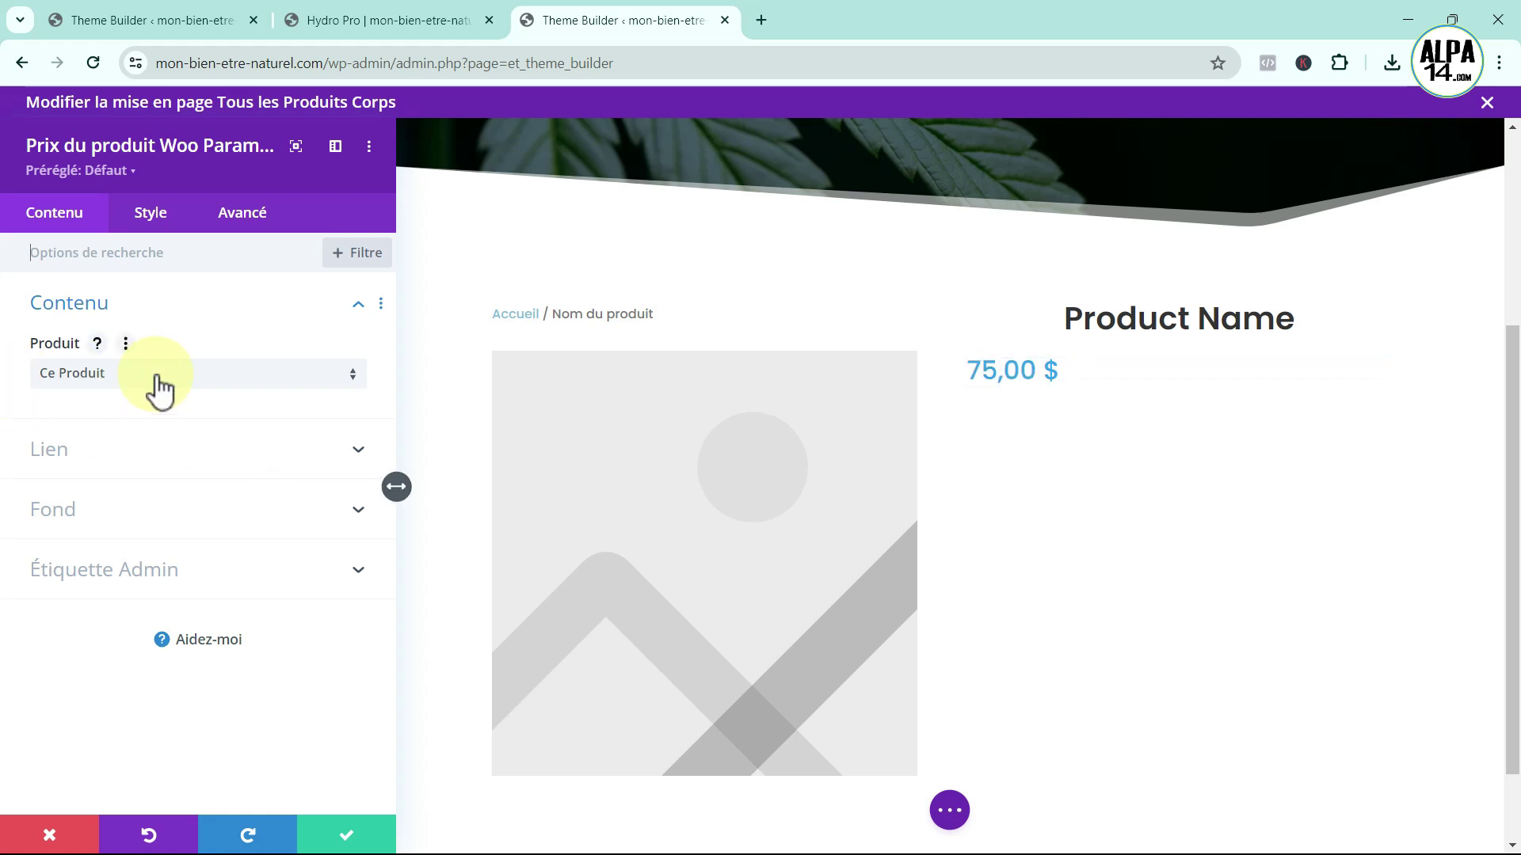
- Set the price text colour to orange #f26419 and its text size to 28px
{"action": "left_click", "coordinate": [971, 370]}
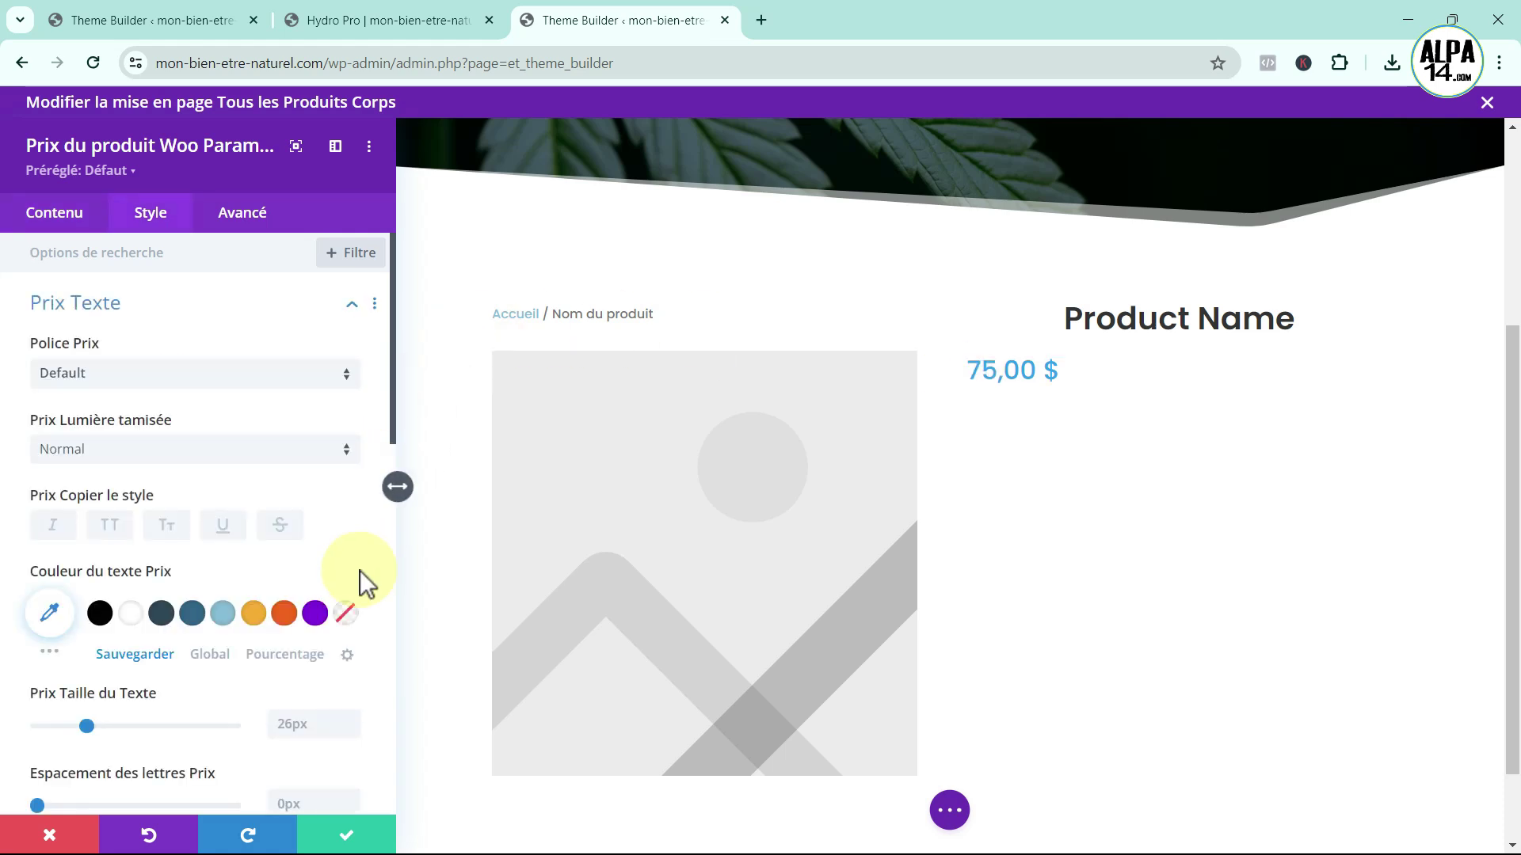
{"action": "left_click", "coordinate": [285, 613]}
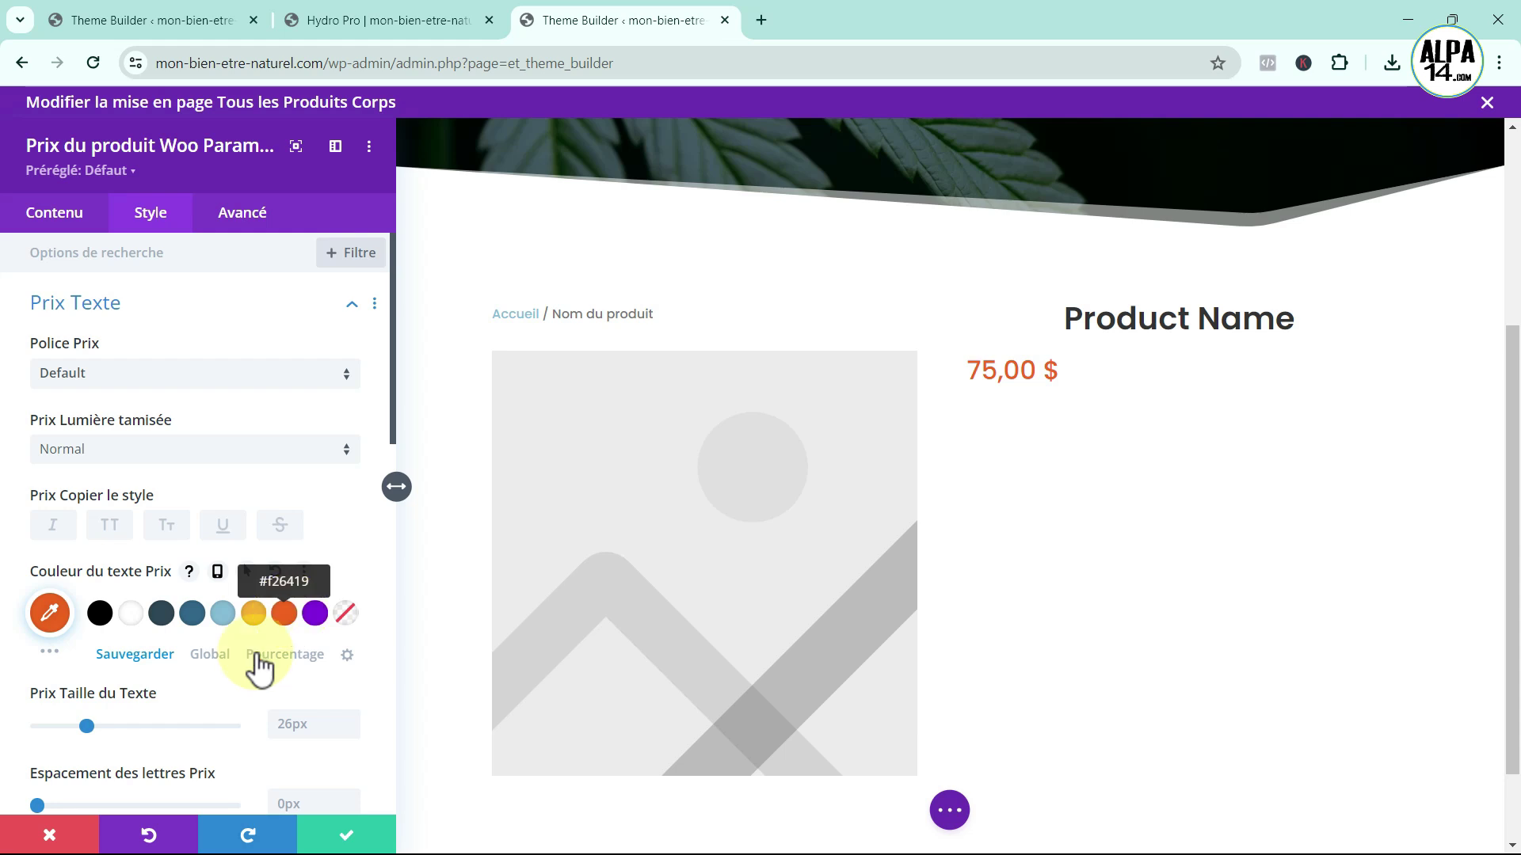
{"action": "left_click_drag", "start_coordinate": [92, 725], "coordinate": [91, 725]}
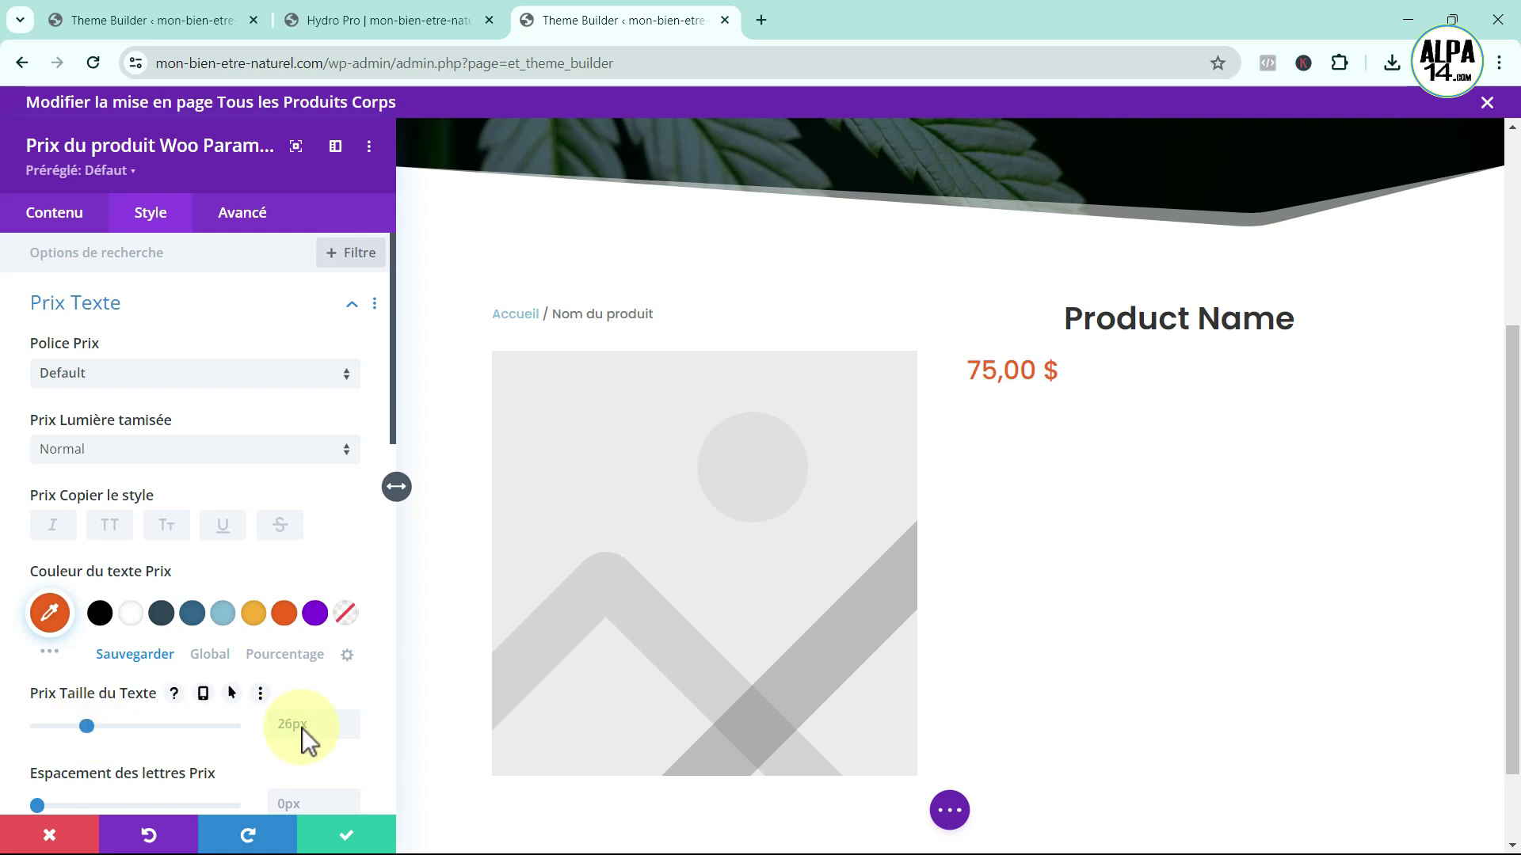
{"action": "left_click", "coordinate": [350, 718]}
{"action": "left_click", "coordinate": [350, 717]}
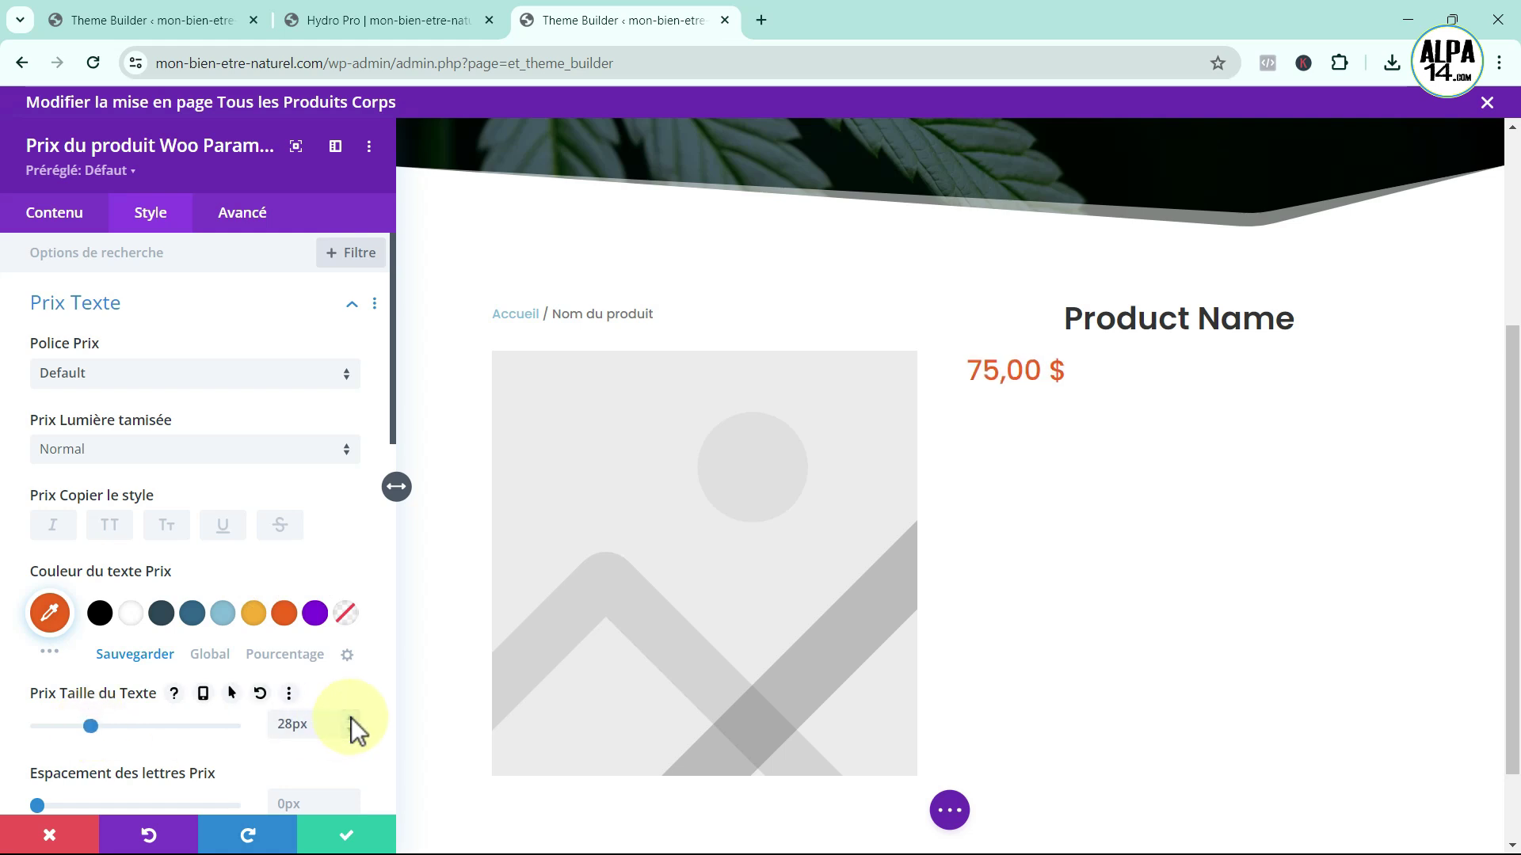
- Centre the price text and save the price module's settings
{"action": "scroll", "coordinate": [190, 688], "scroll_direction": "down", "scroll_amount": 5}
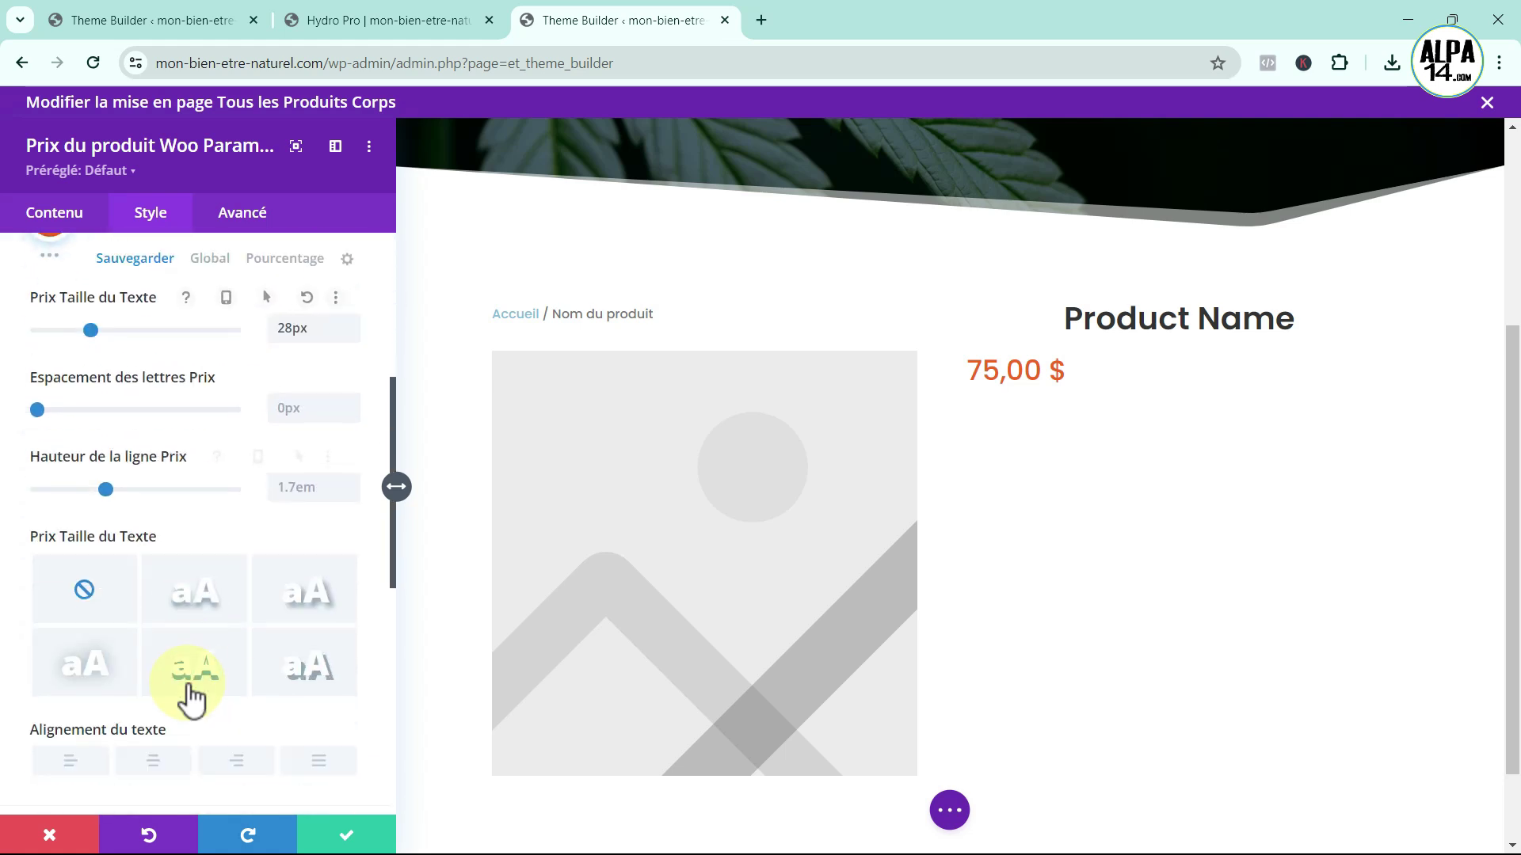
{"action": "scroll", "coordinate": [190, 697], "scroll_direction": "down", "scroll_amount": 1}
{"action": "left_click", "coordinate": [158, 665]}
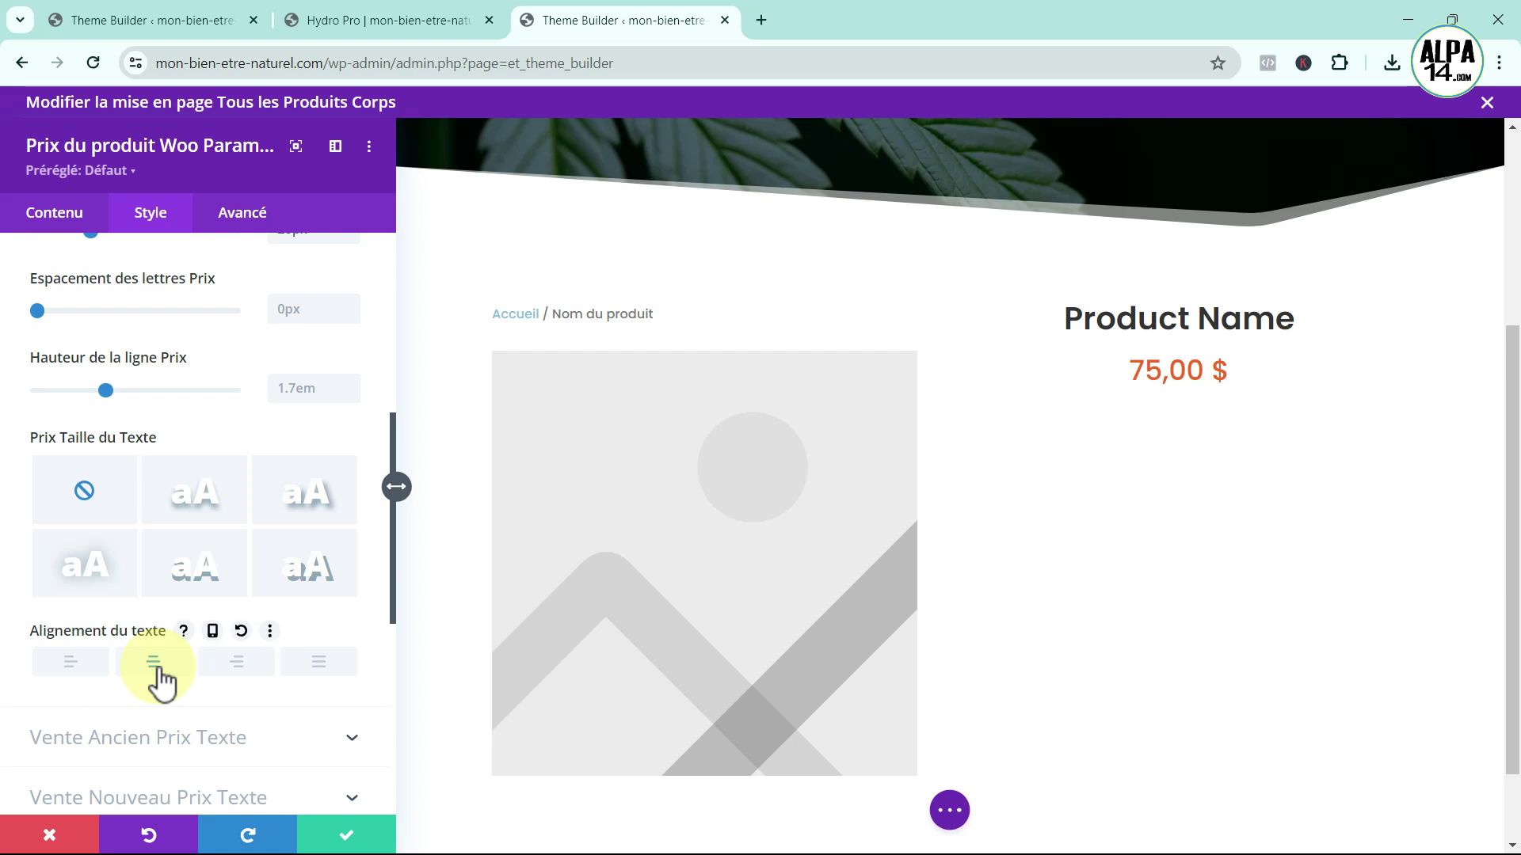
{"action": "left_click", "coordinate": [351, 835]}
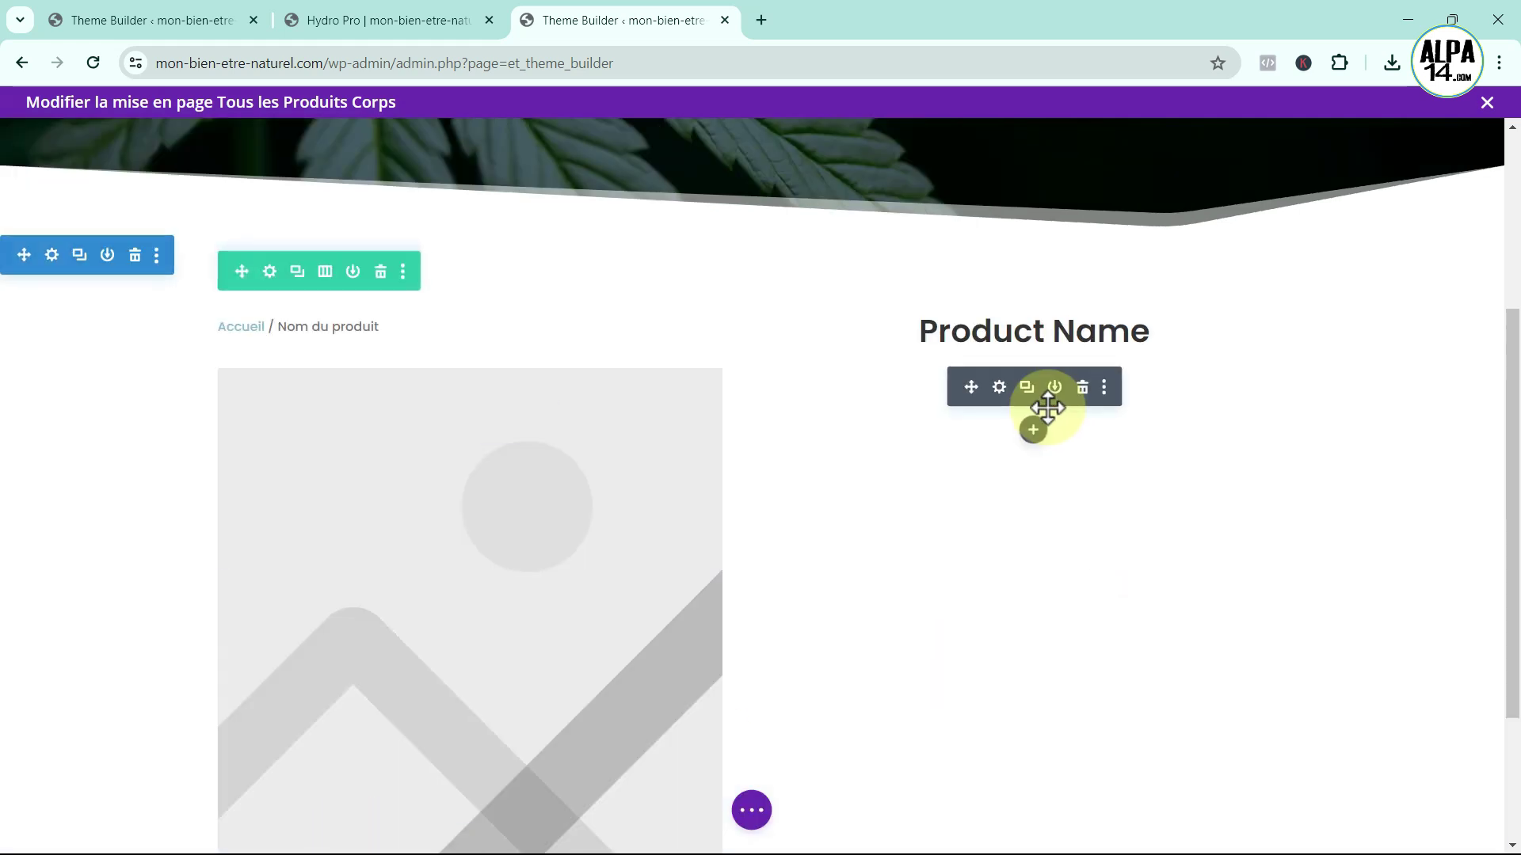
- Insert a "Woo du produit" description module below the product price
{"action": "left_click", "coordinate": [1034, 430]}
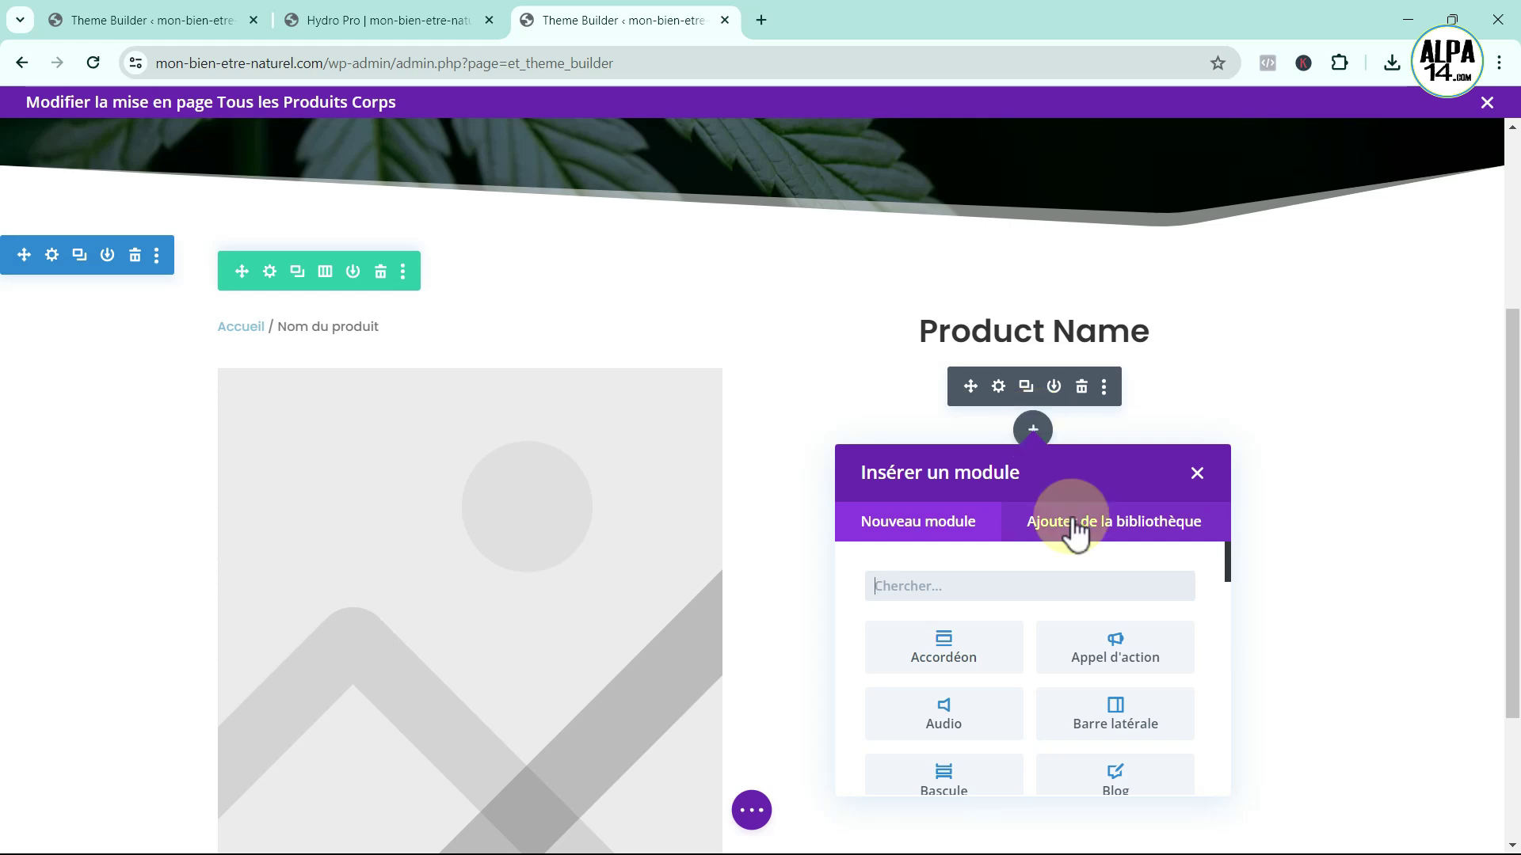
{"action": "scroll", "coordinate": [1079, 637], "scroll_direction": "down", "scroll_amount": 15}
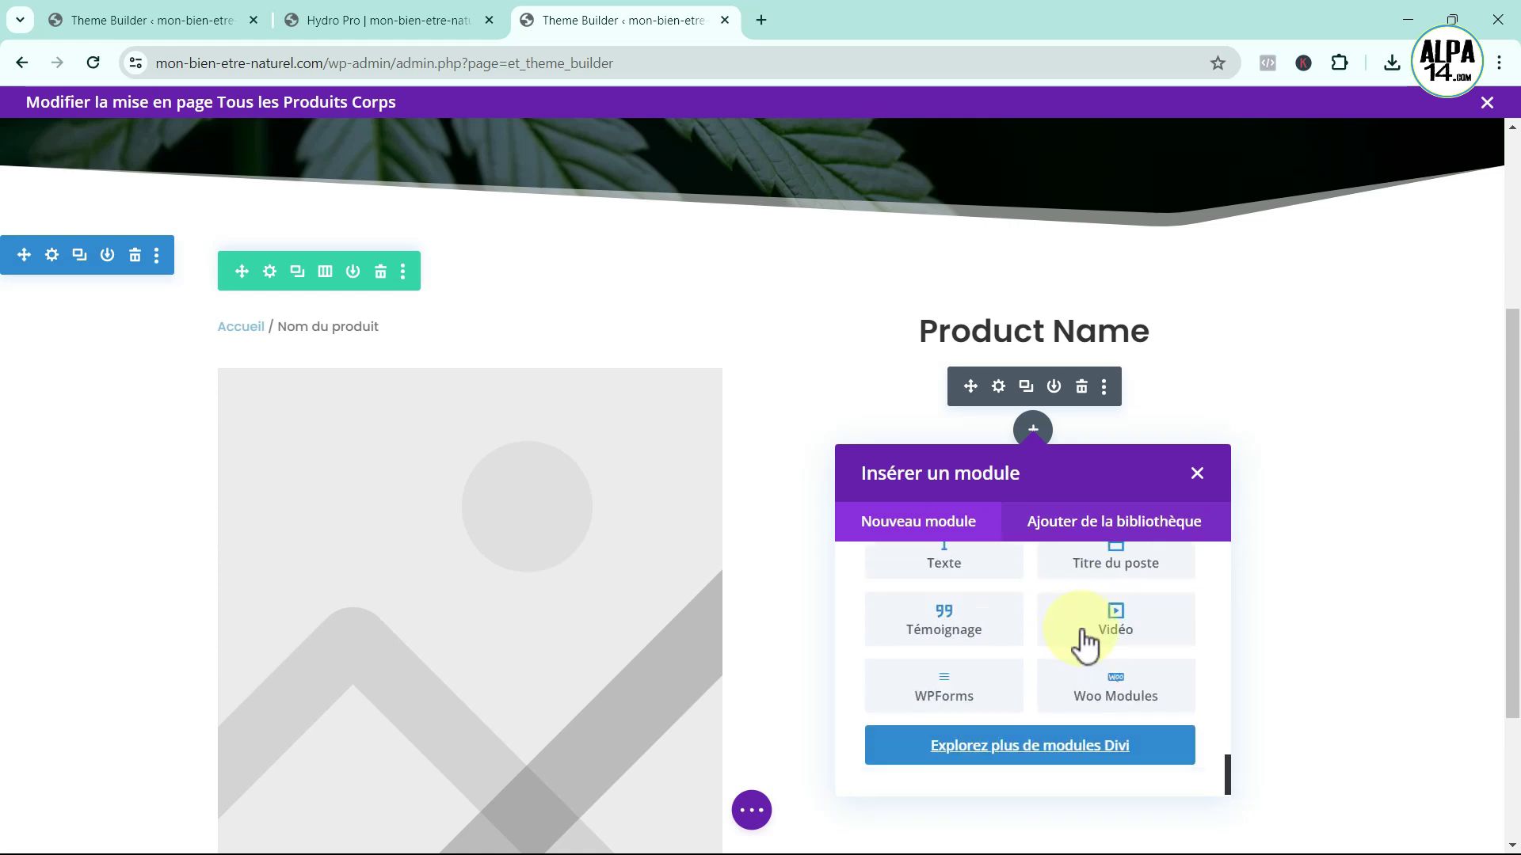
{"action": "left_click", "coordinate": [1131, 688]}
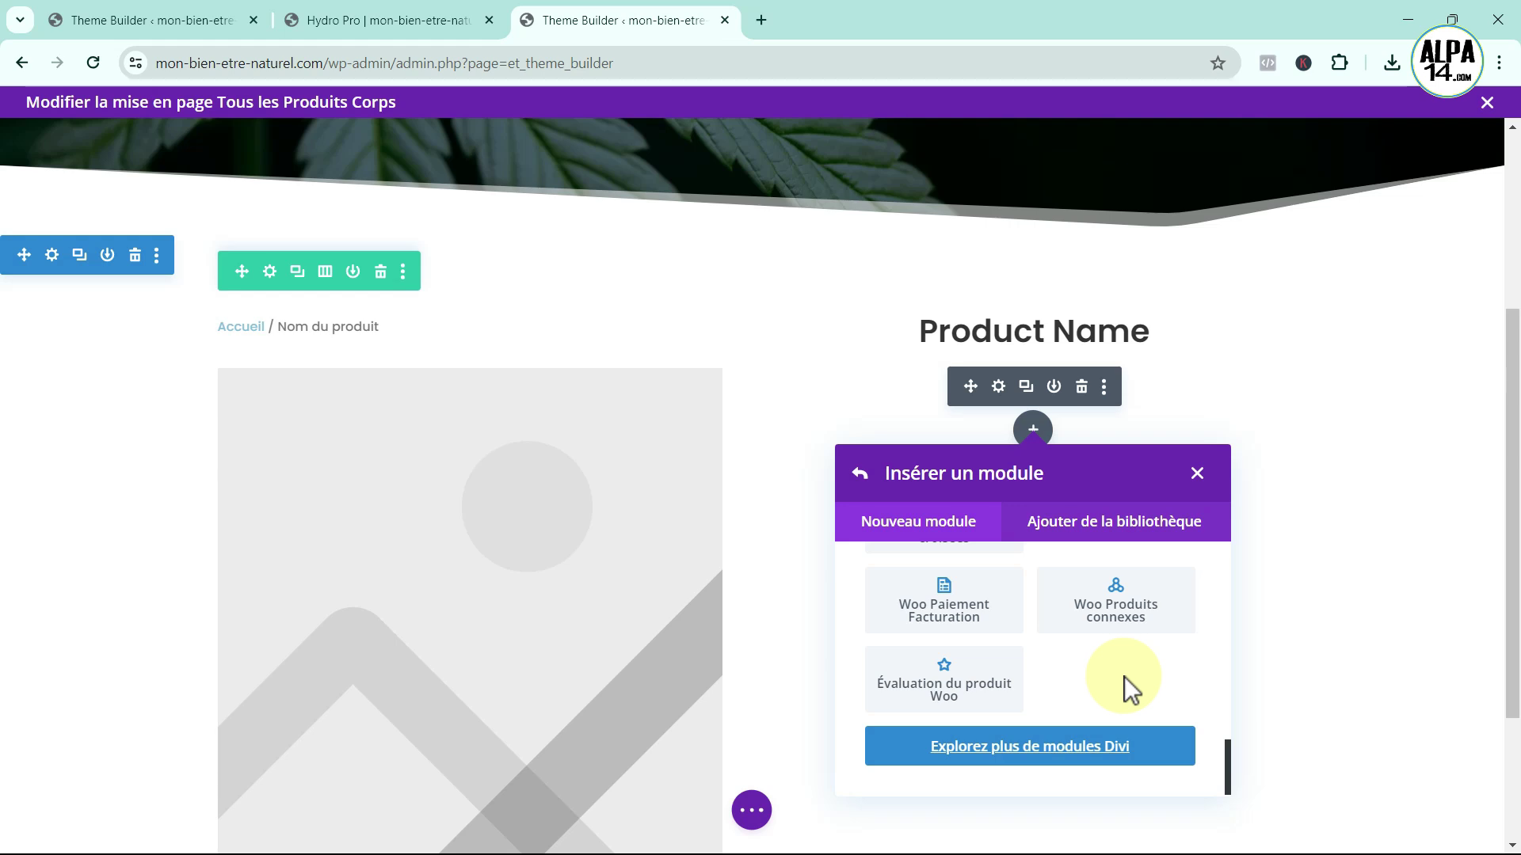
{"action": "scroll", "coordinate": [1070, 683], "scroll_direction": "up", "scroll_amount": 2}
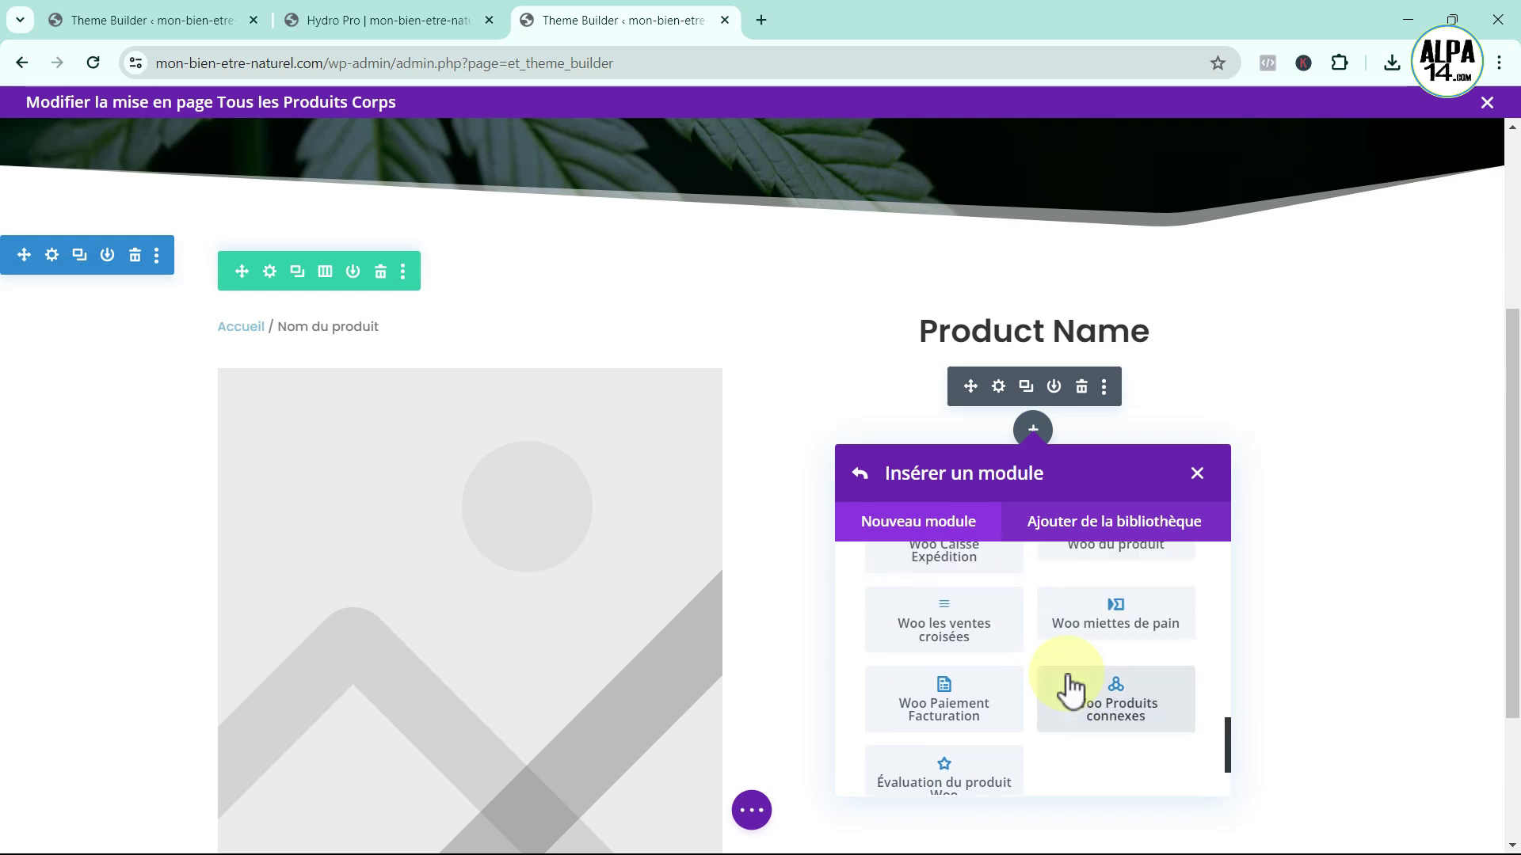
{"action": "scroll", "coordinate": [1066, 673], "scroll_direction": "up", "scroll_amount": 4}
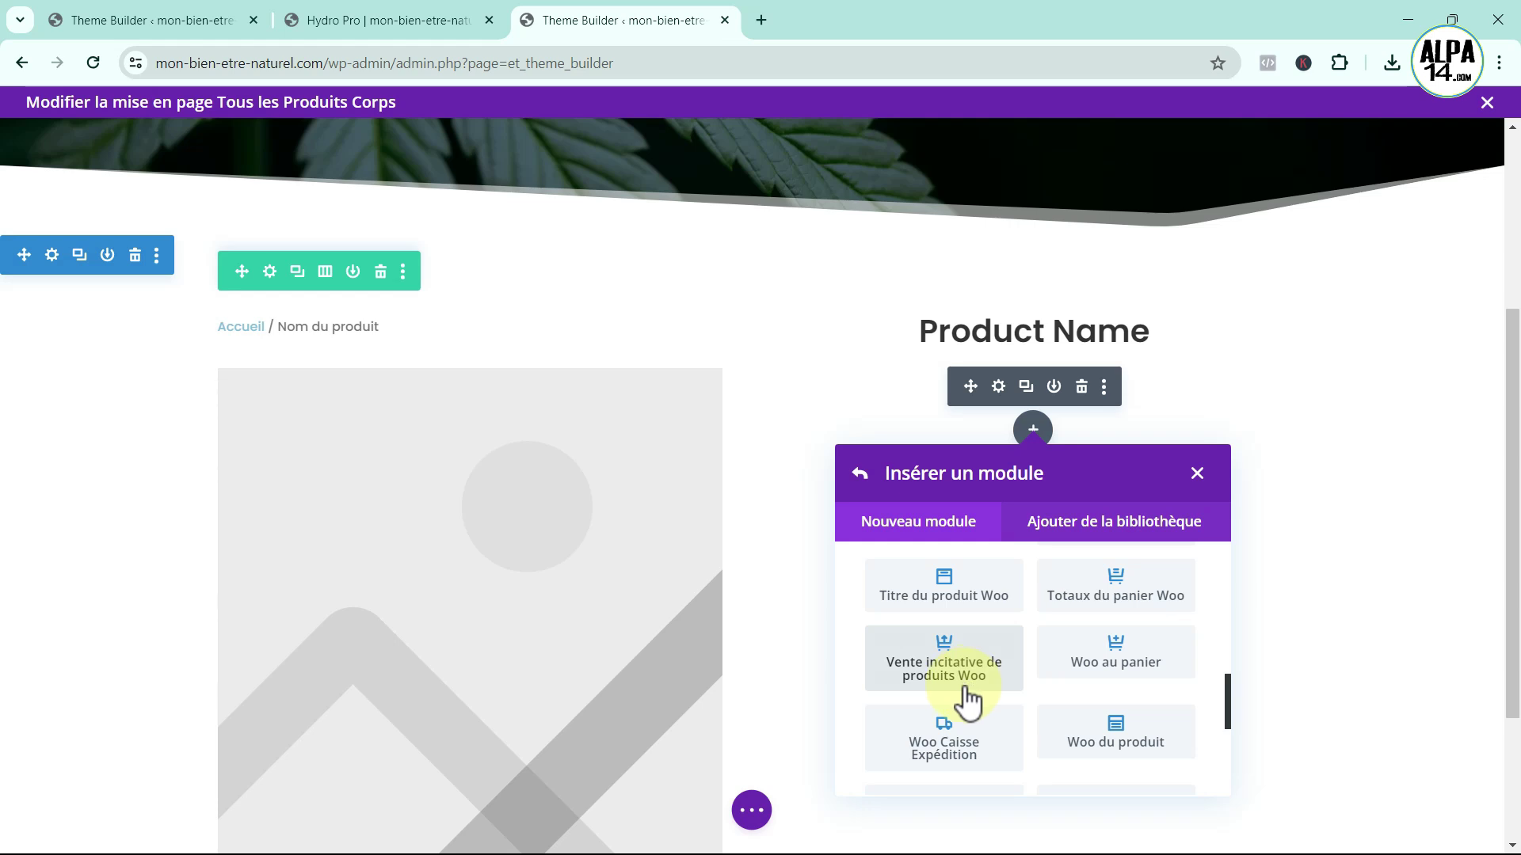
{"action": "left_click", "coordinate": [1117, 740]}
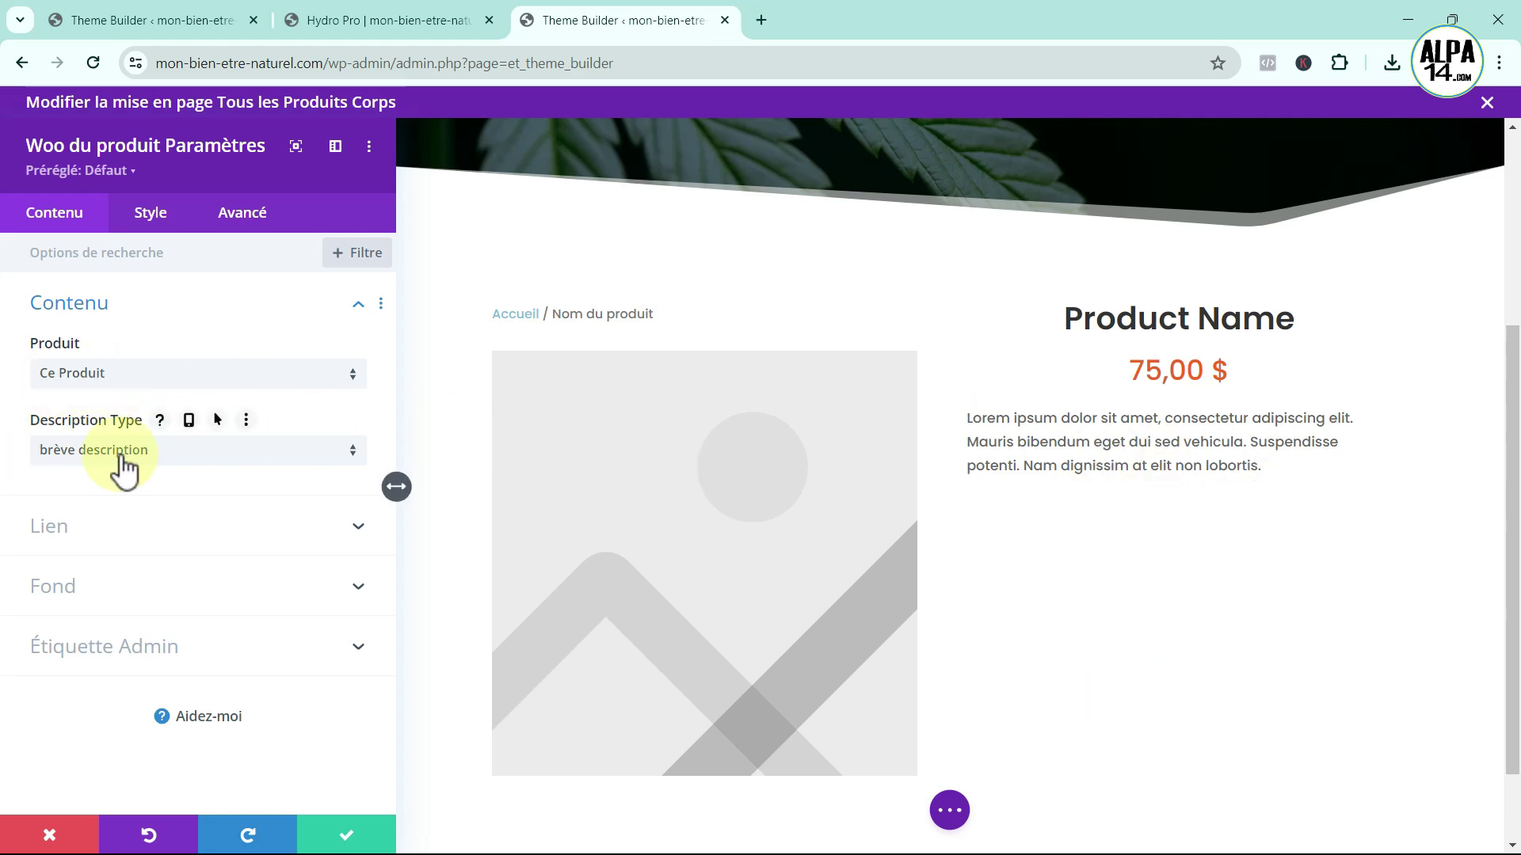
- Set the description module's type to the full "Description" and save its settings
{"action": "left_click", "coordinate": [353, 448]}
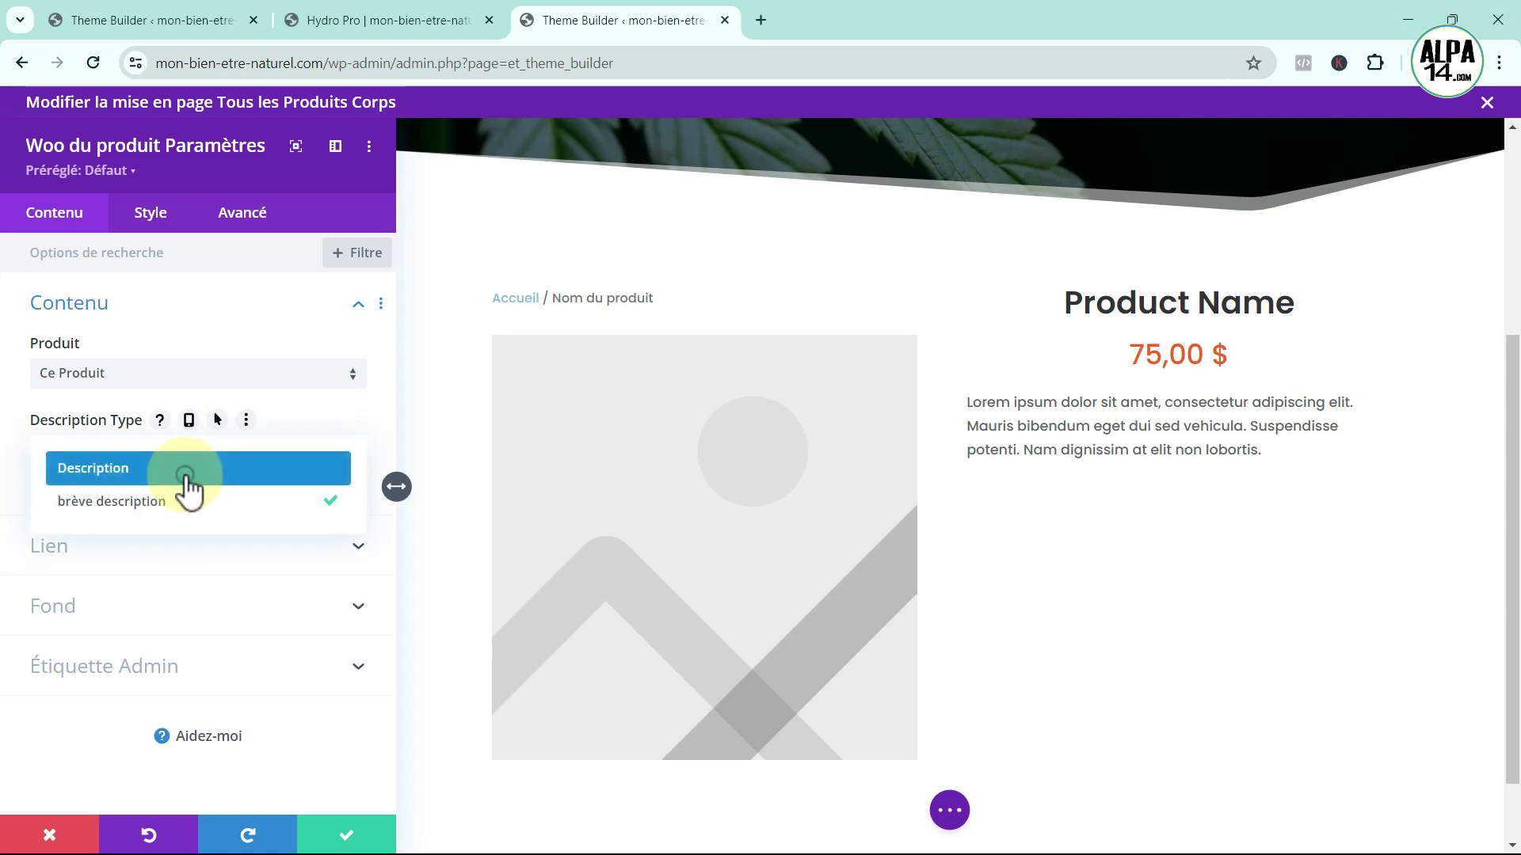
{"action": "left_click", "coordinate": [185, 476]}
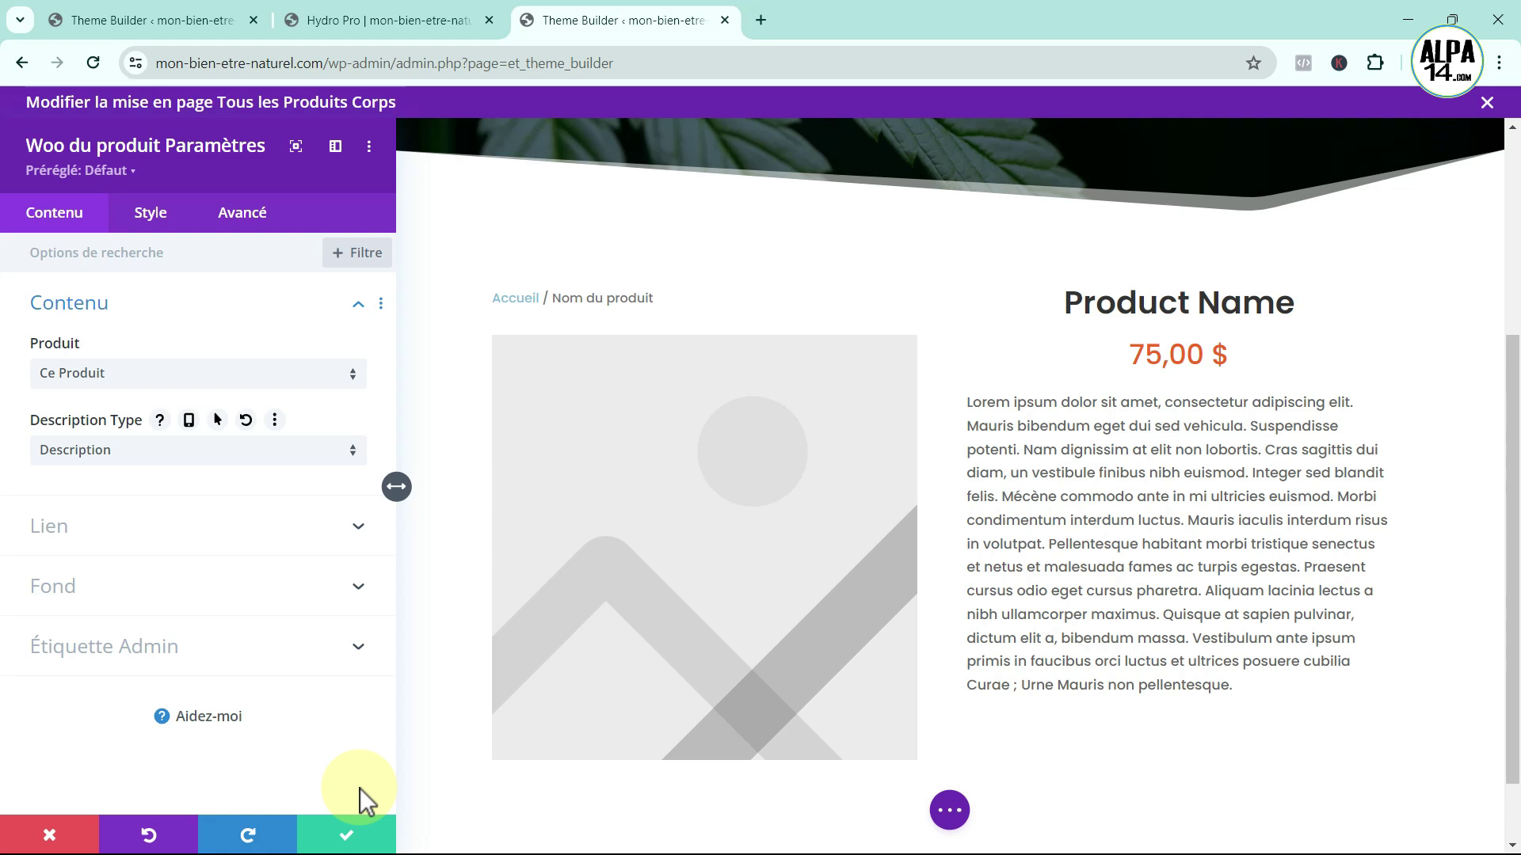
{"action": "left_click", "coordinate": [346, 832]}
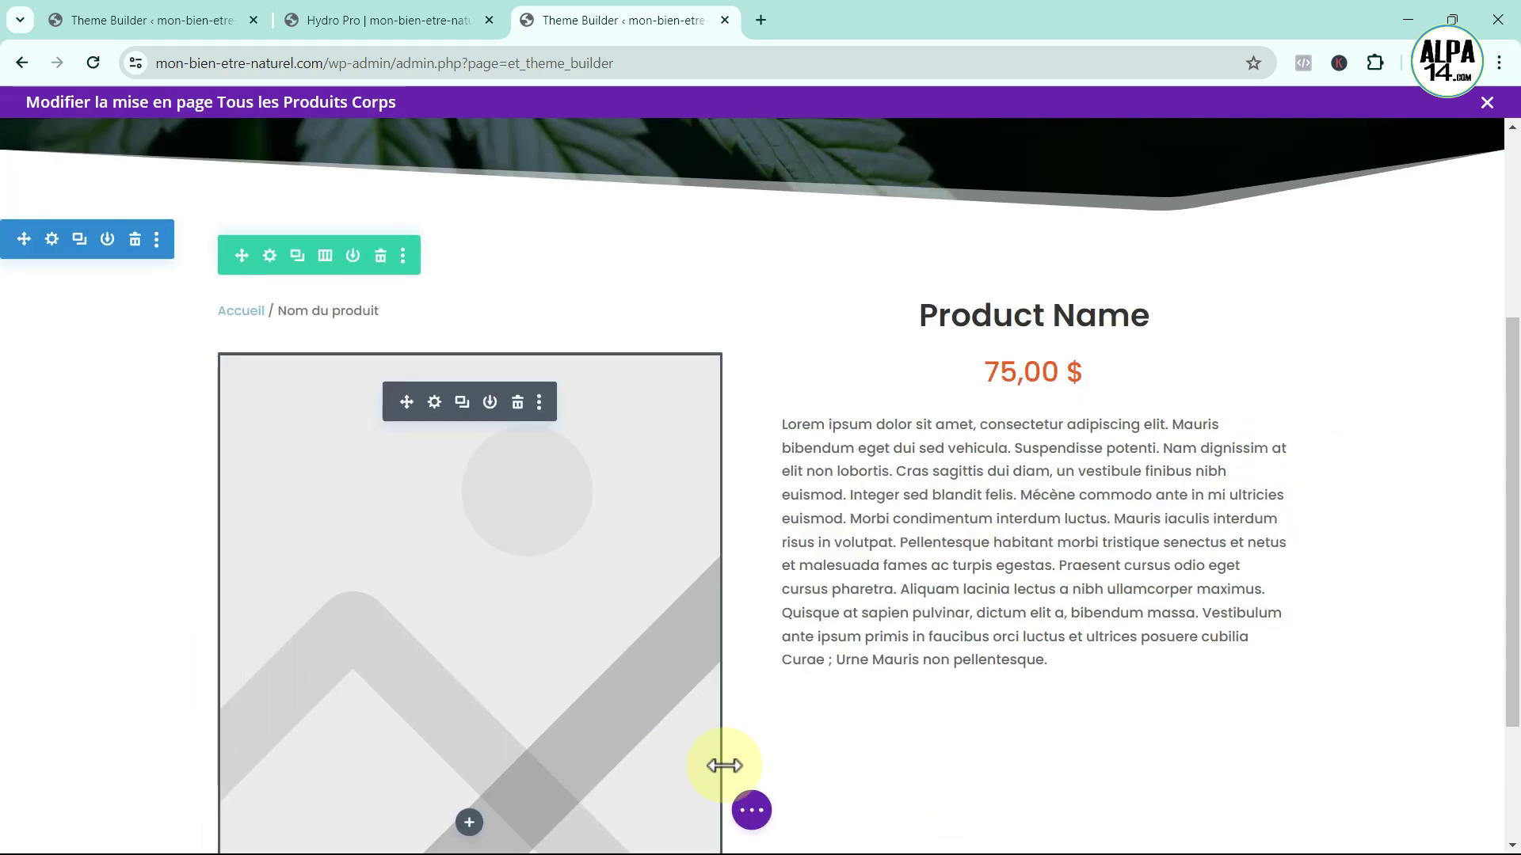
- Insert a "Woo au panier" module below the product description
{"action": "scroll", "coordinate": [848, 743], "scroll_direction": "down", "scroll_amount": 1}
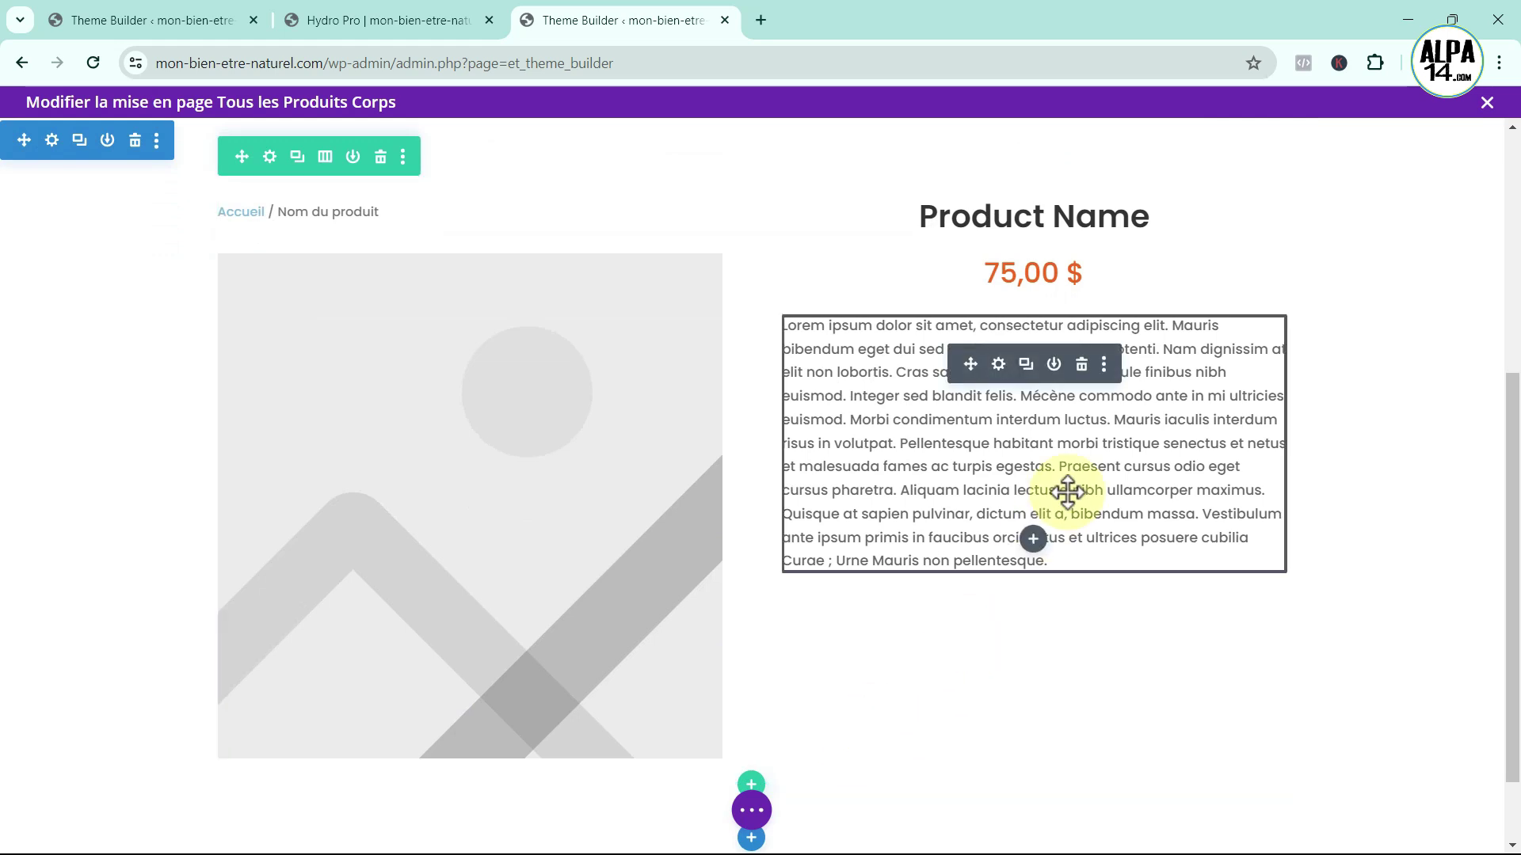
{"action": "left_click", "coordinate": [1033, 540]}
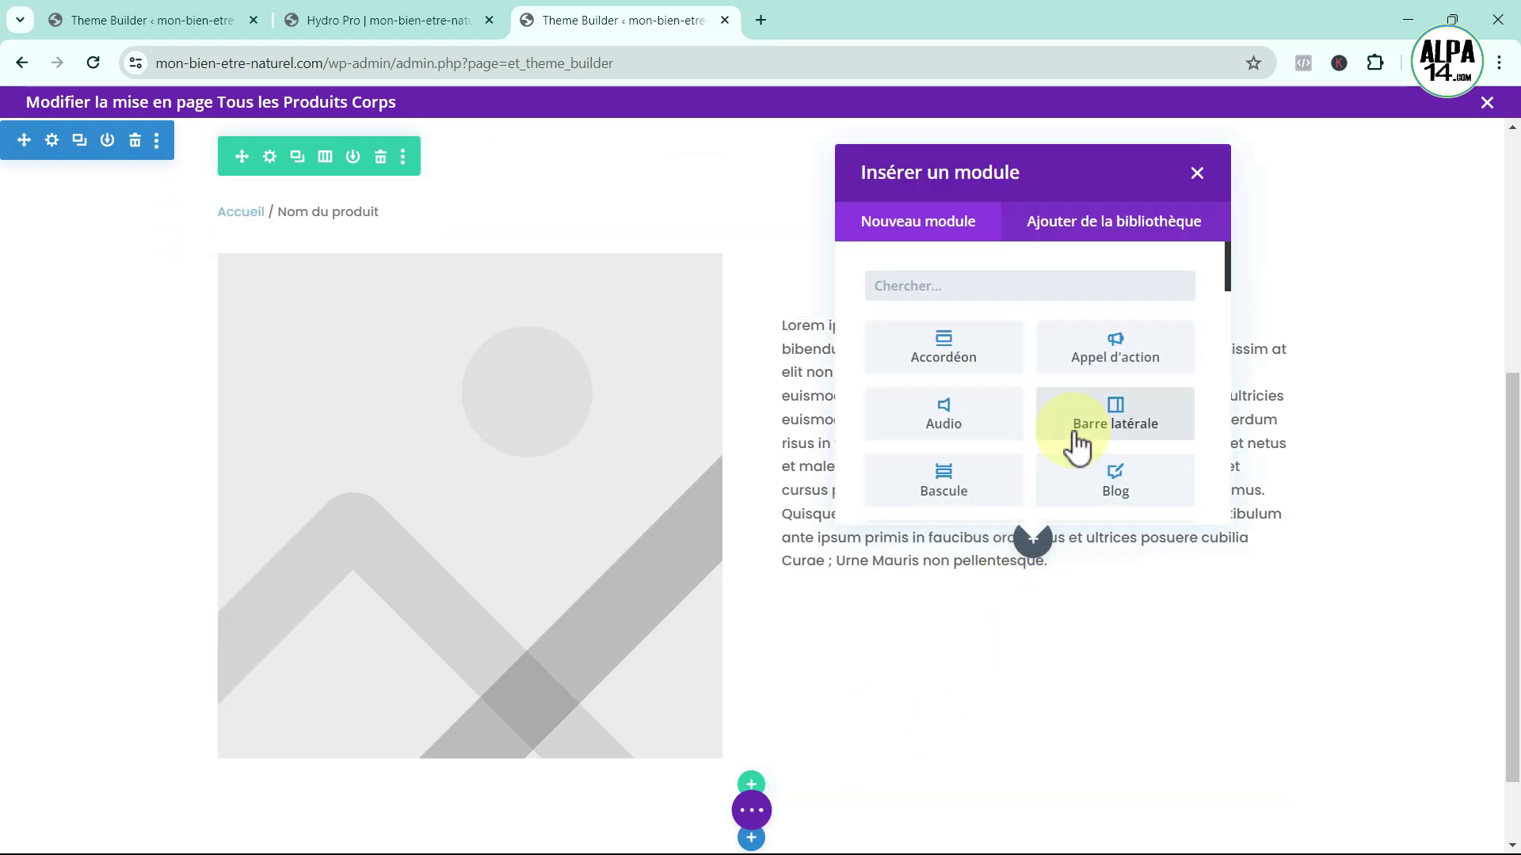
{"action": "scroll", "coordinate": [1078, 444], "scroll_direction": "down", "scroll_amount": 12}
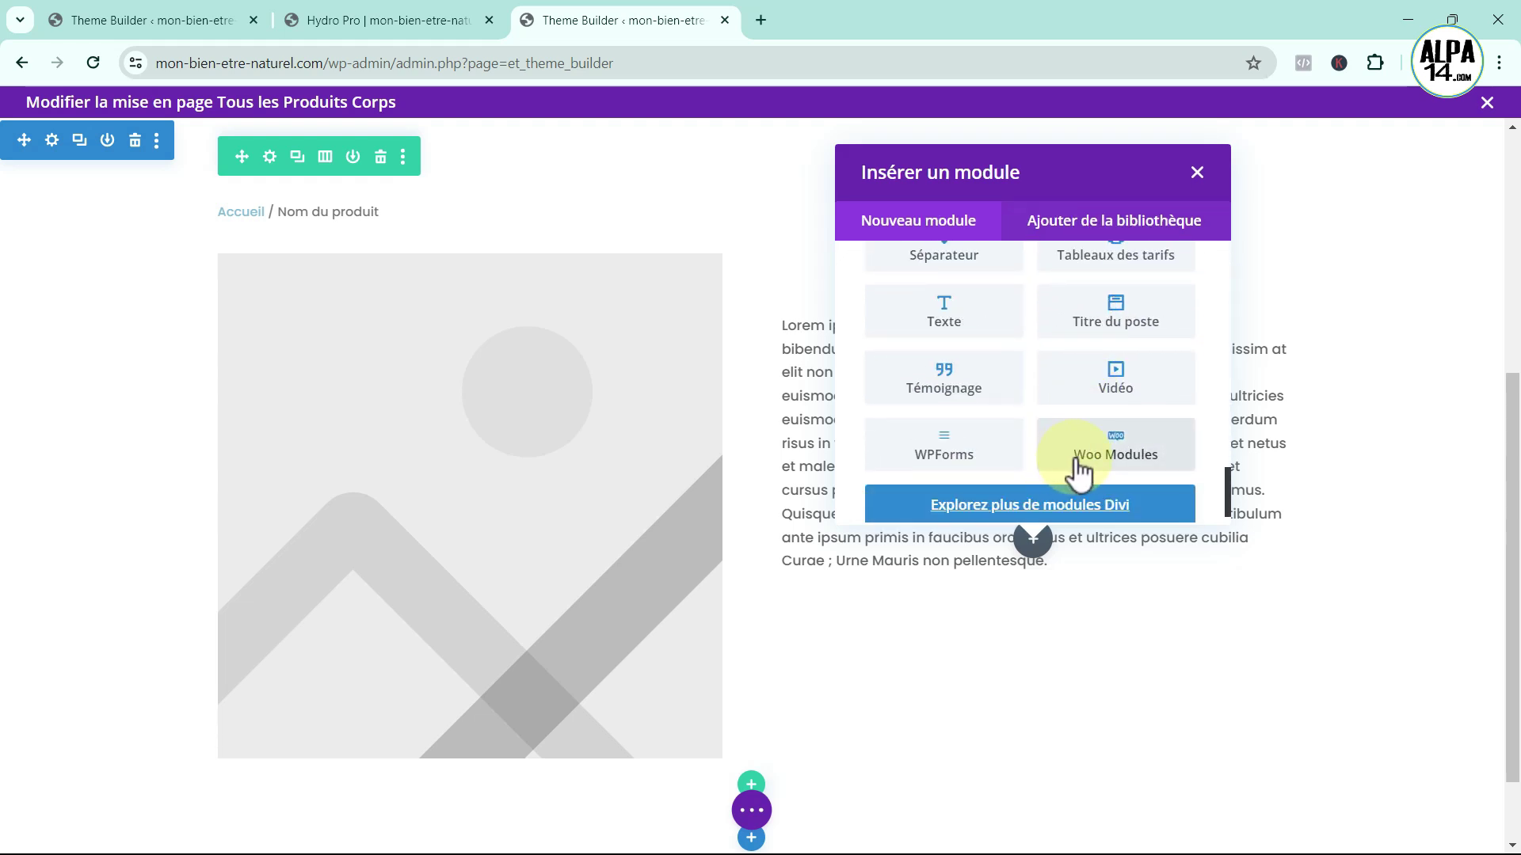
{"action": "left_click", "coordinate": [1089, 469]}
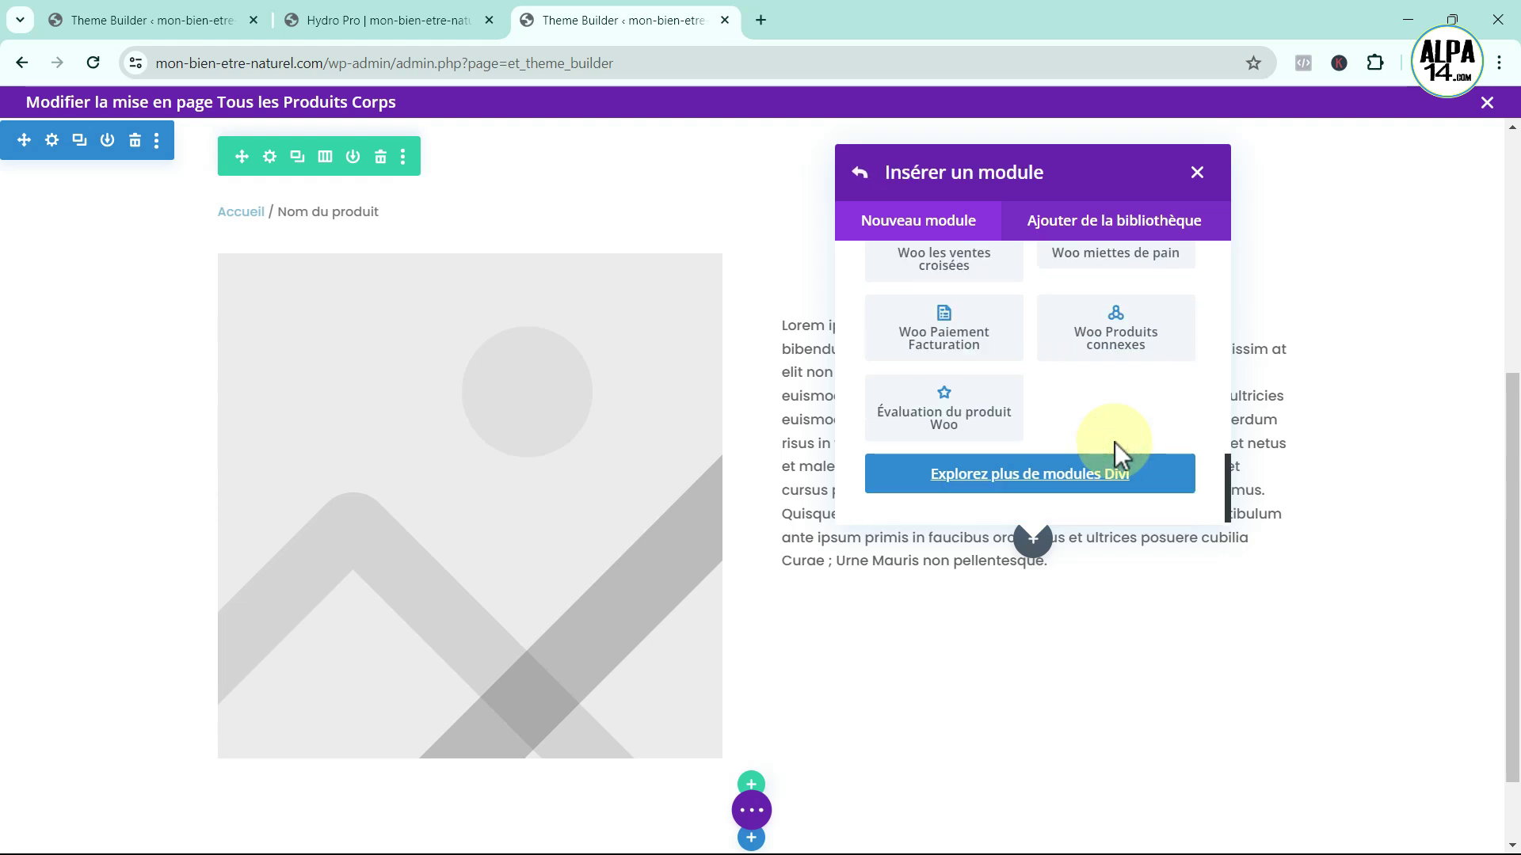
{"action": "scroll", "coordinate": [1115, 427], "scroll_direction": "up", "scroll_amount": 3}
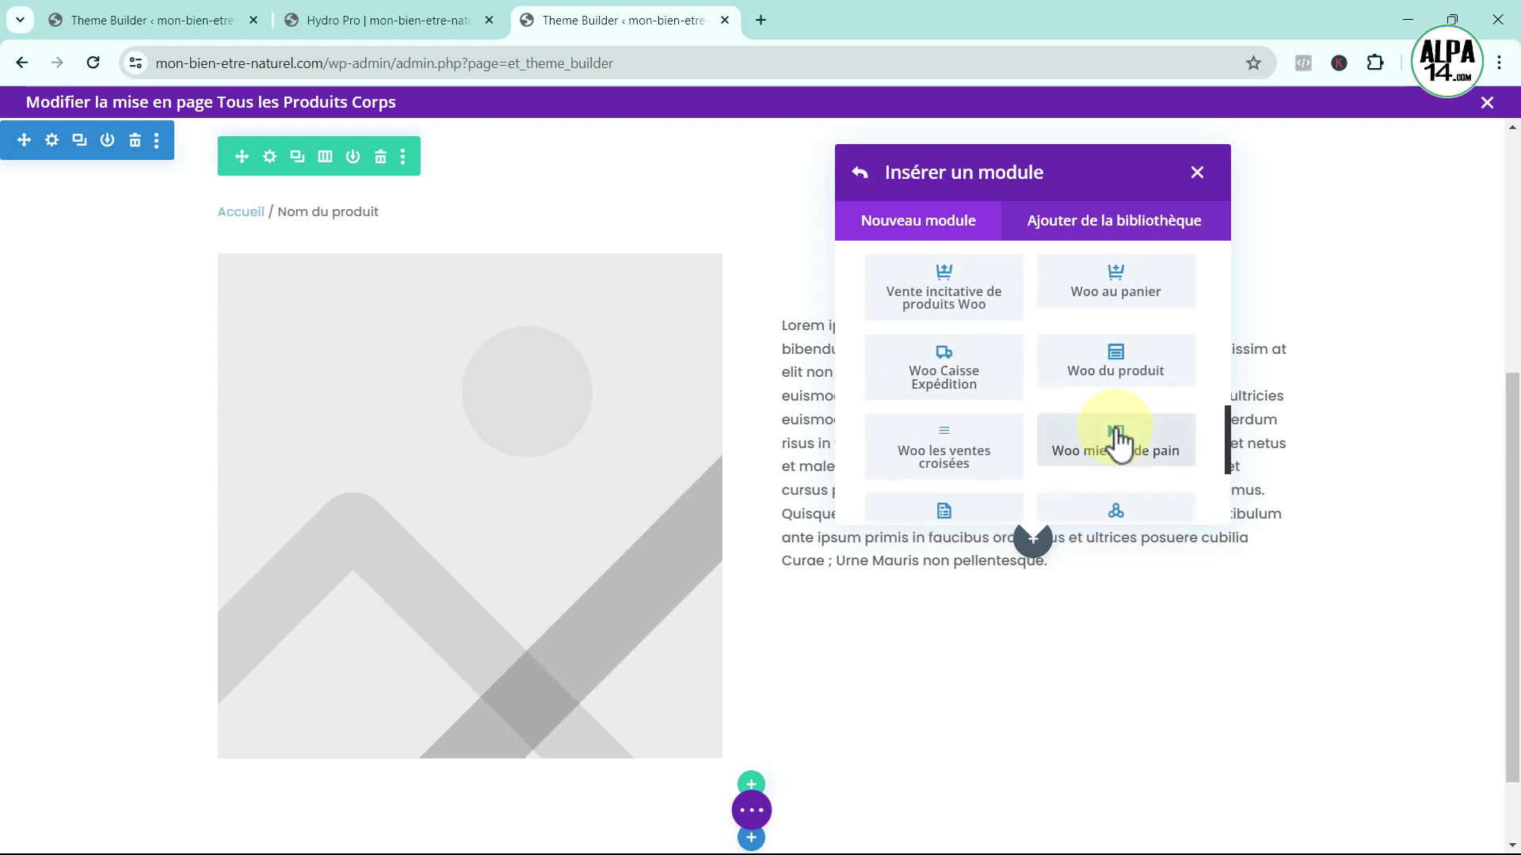
{"action": "scroll", "coordinate": [1037, 483], "scroll_direction": "up", "scroll_amount": 1}
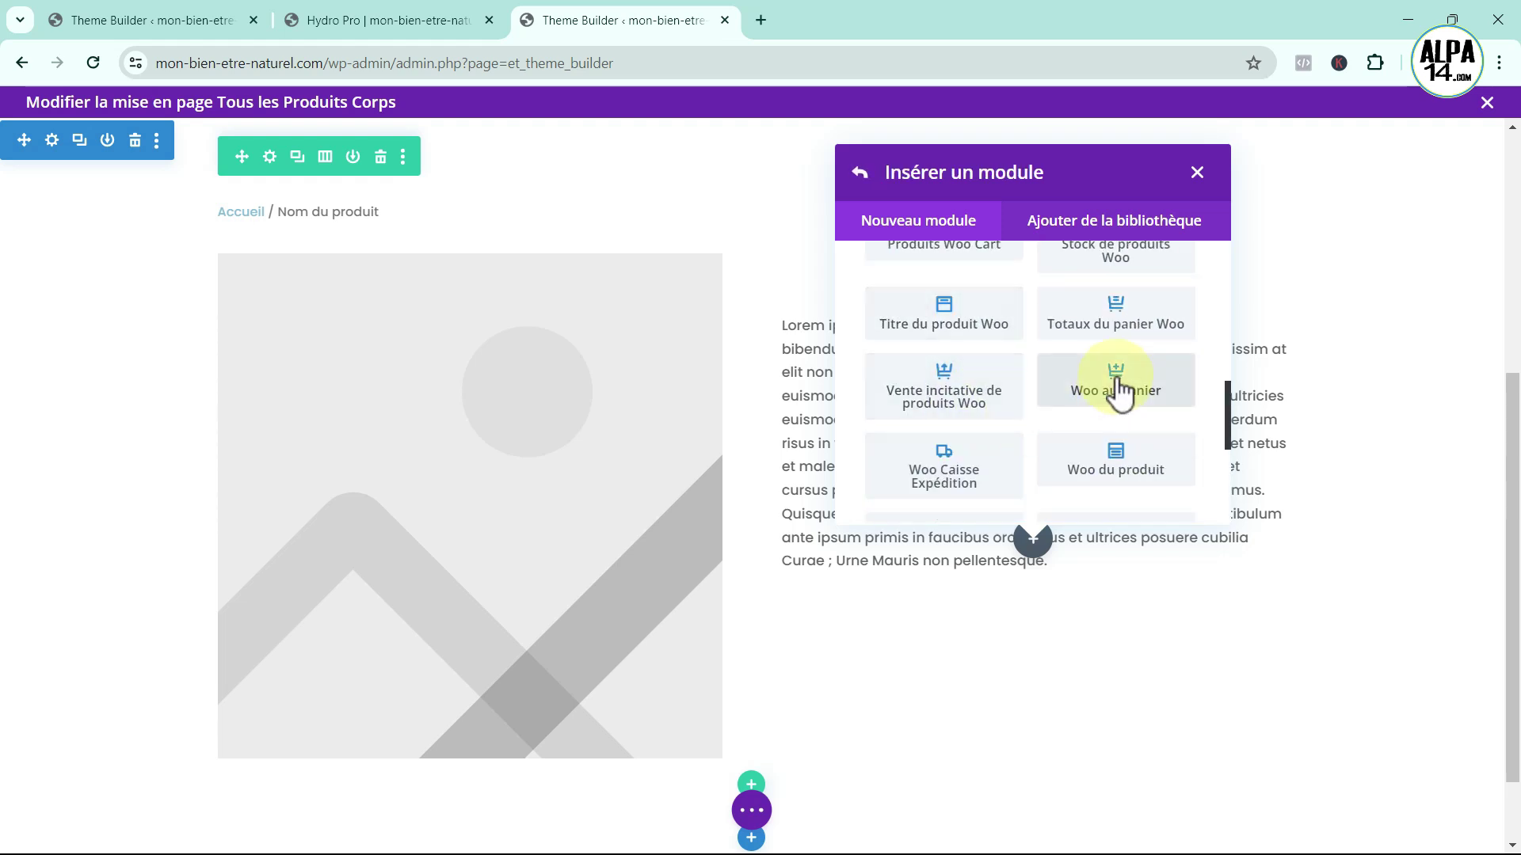
{"action": "left_click", "coordinate": [1091, 394]}
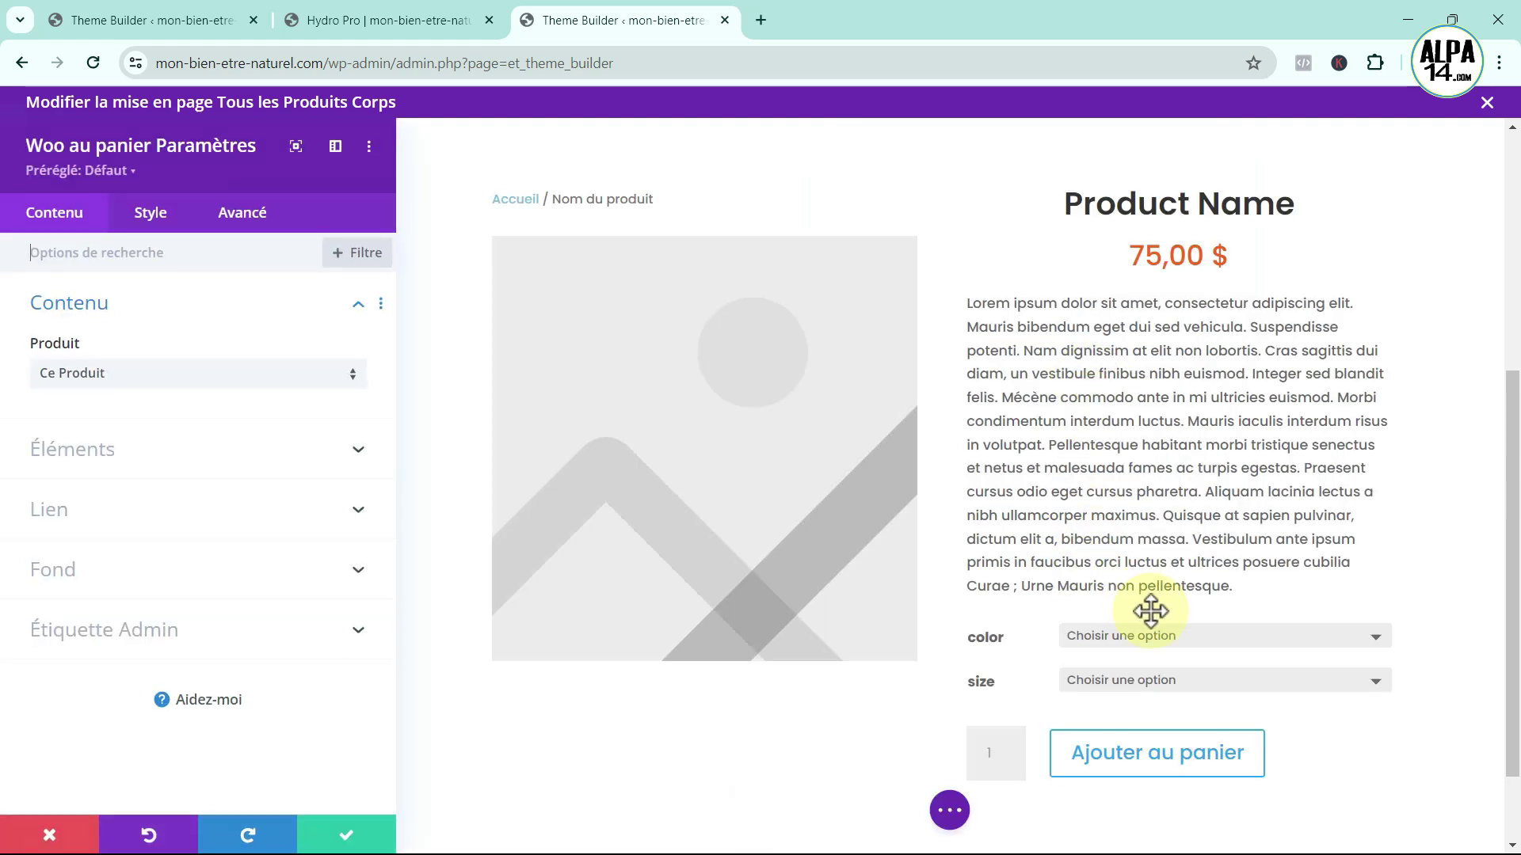
- Disable the stock display and the quantity field in the add-to-cart module's elements
{"action": "scroll", "coordinate": [1188, 614], "scroll_direction": "down", "scroll_amount": 2}
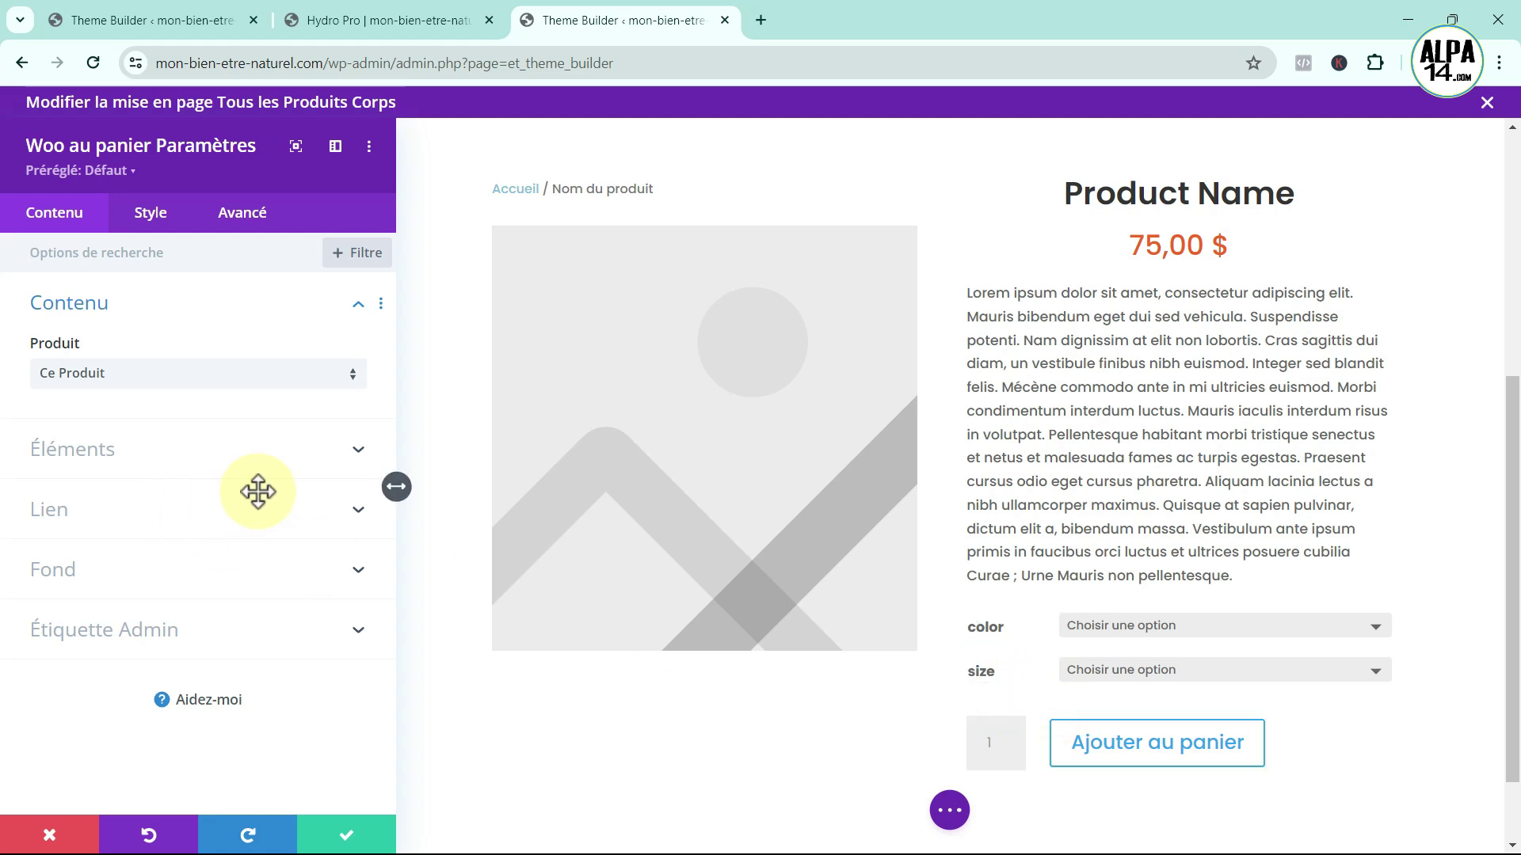
{"action": "left_click", "coordinate": [315, 450]}
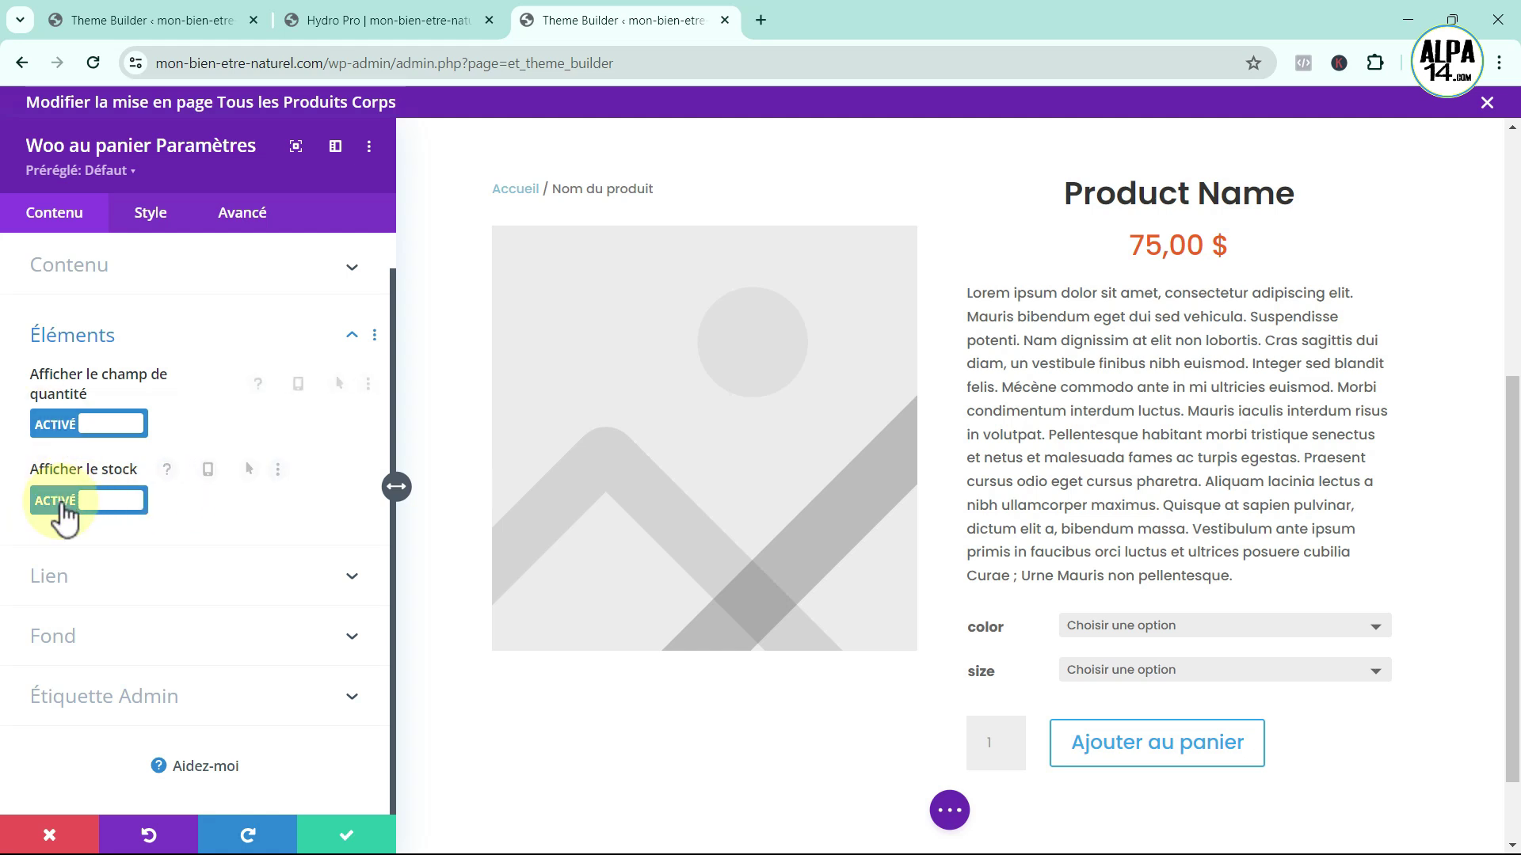
{"action": "left_click", "coordinate": [63, 505]}
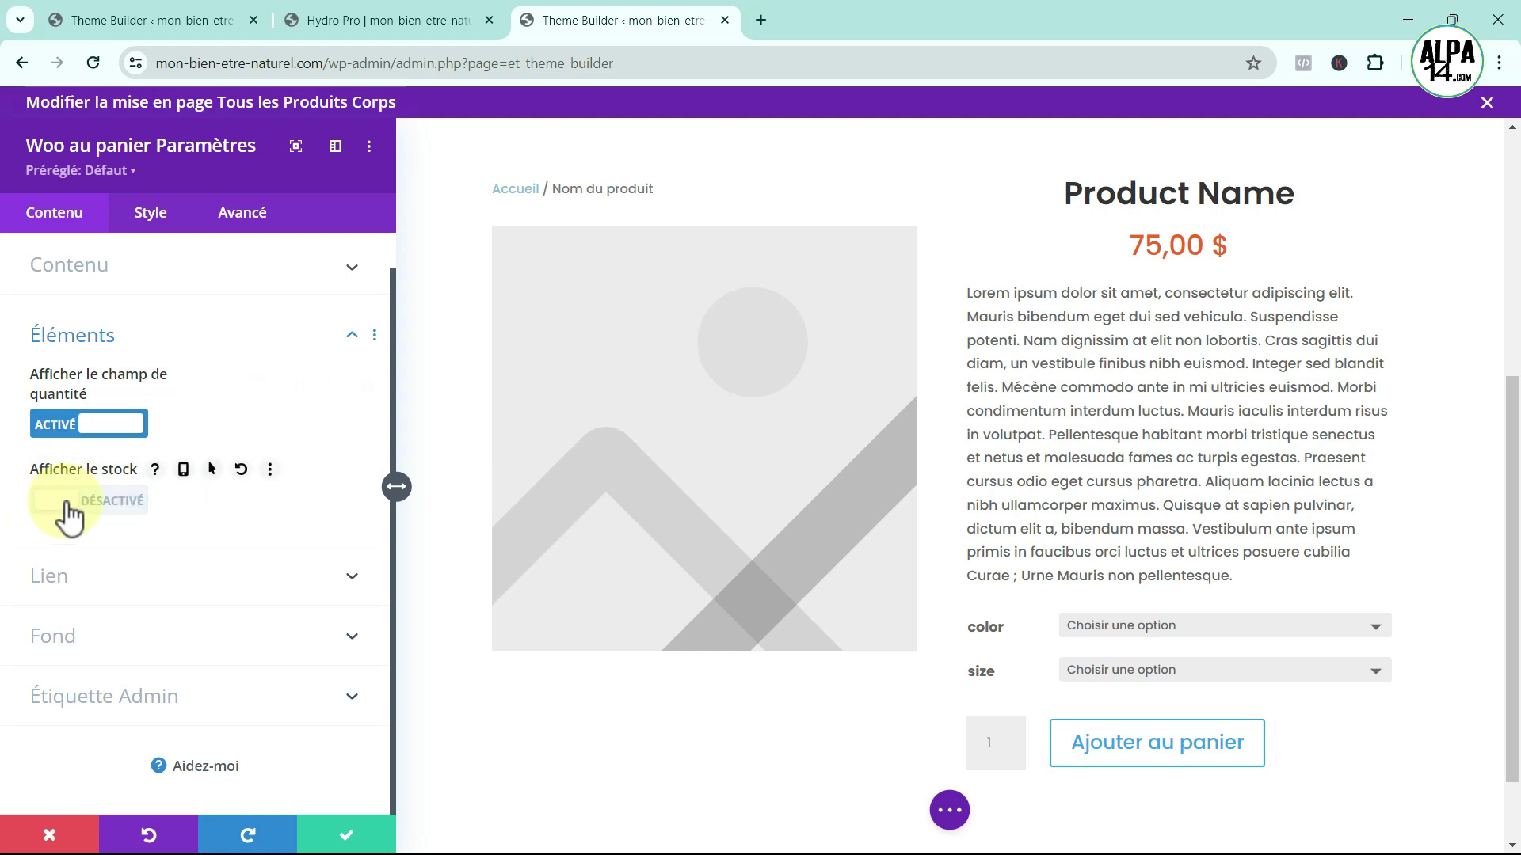
{"action": "left_click", "coordinate": [49, 424]}
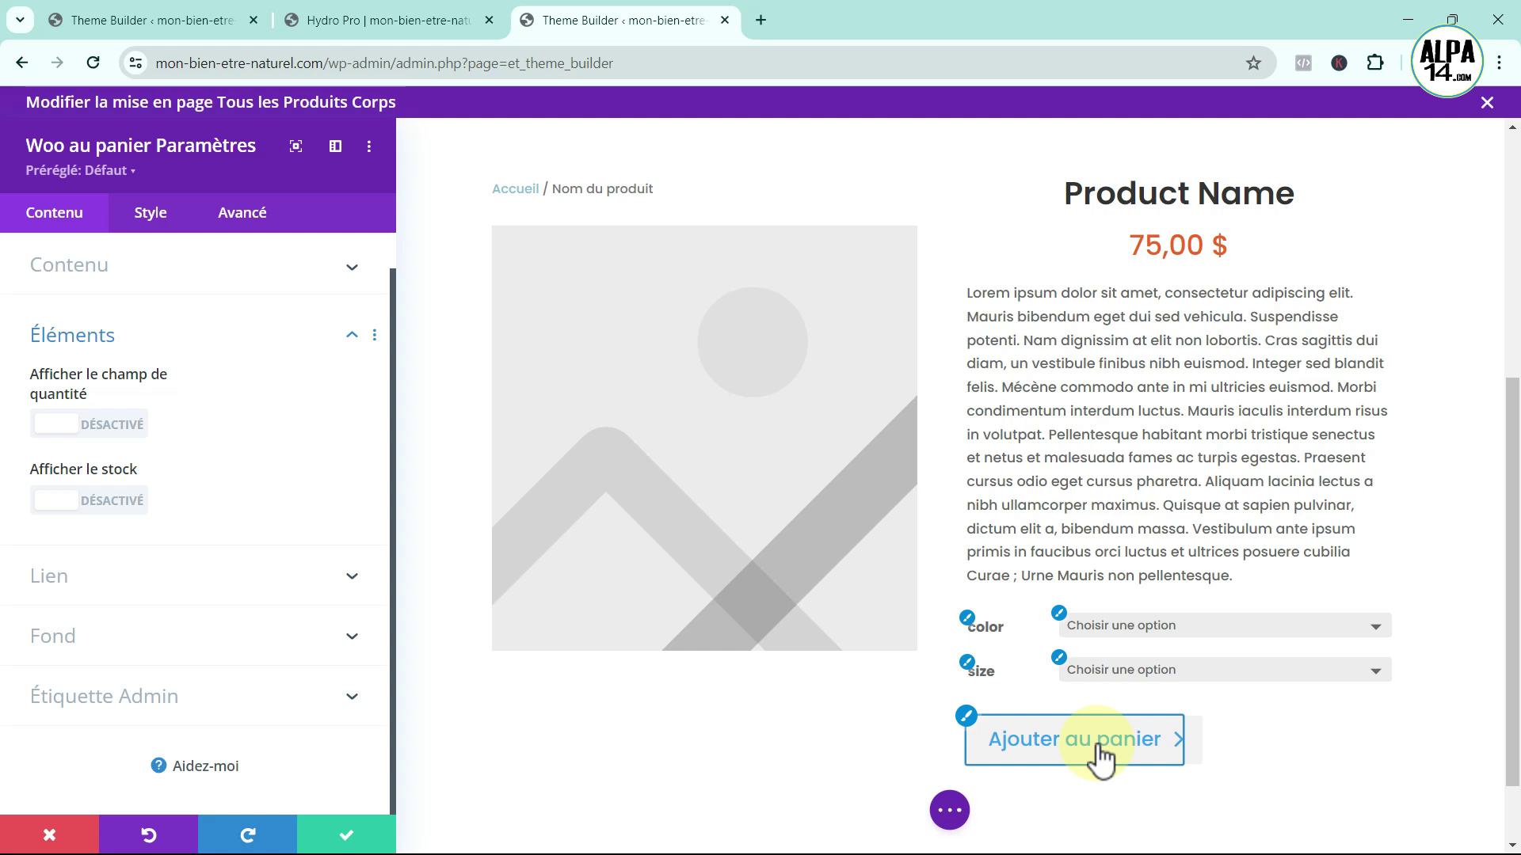
- Enable custom styles for the add-to-cart button, with white text and an orange background
{"action": "left_click", "coordinate": [967, 718]}
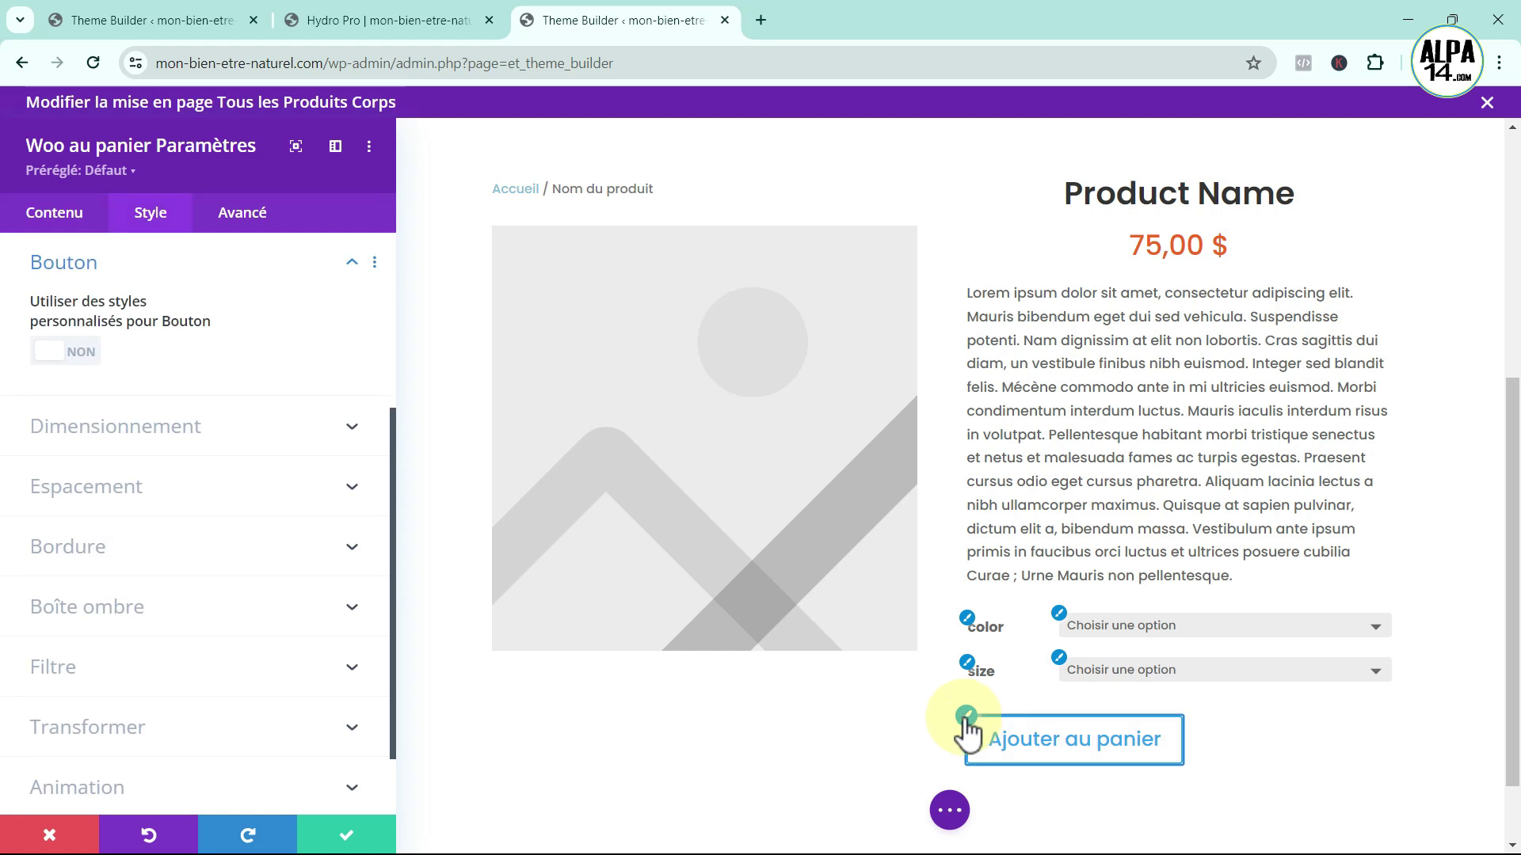
{"action": "left_click", "coordinate": [82, 354]}
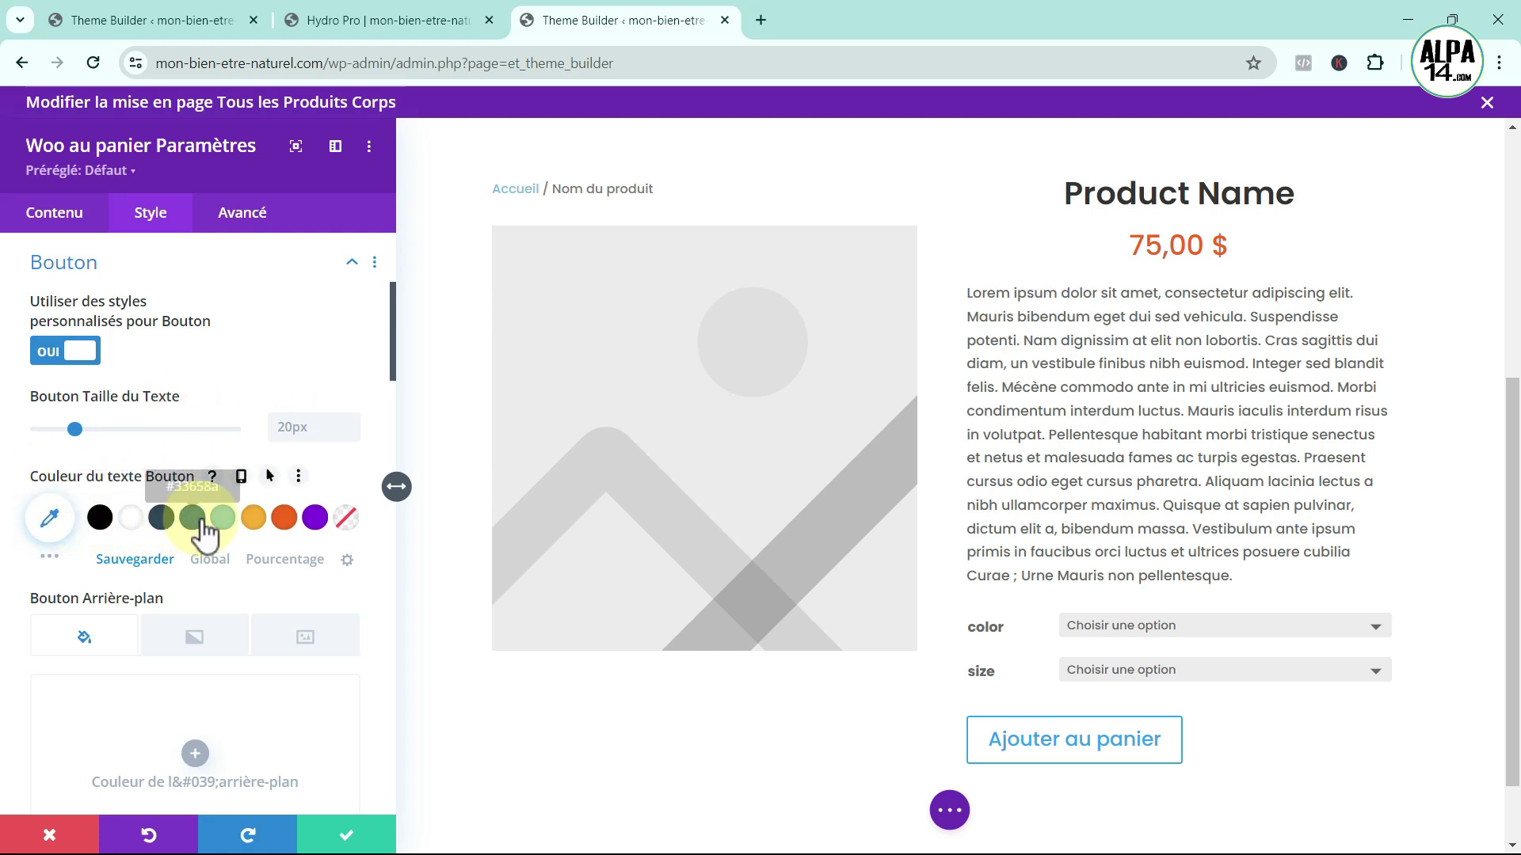
{"action": "left_click", "coordinate": [133, 519]}
{"action": "scroll", "coordinate": [183, 554], "scroll_direction": "down", "scroll_amount": 4}
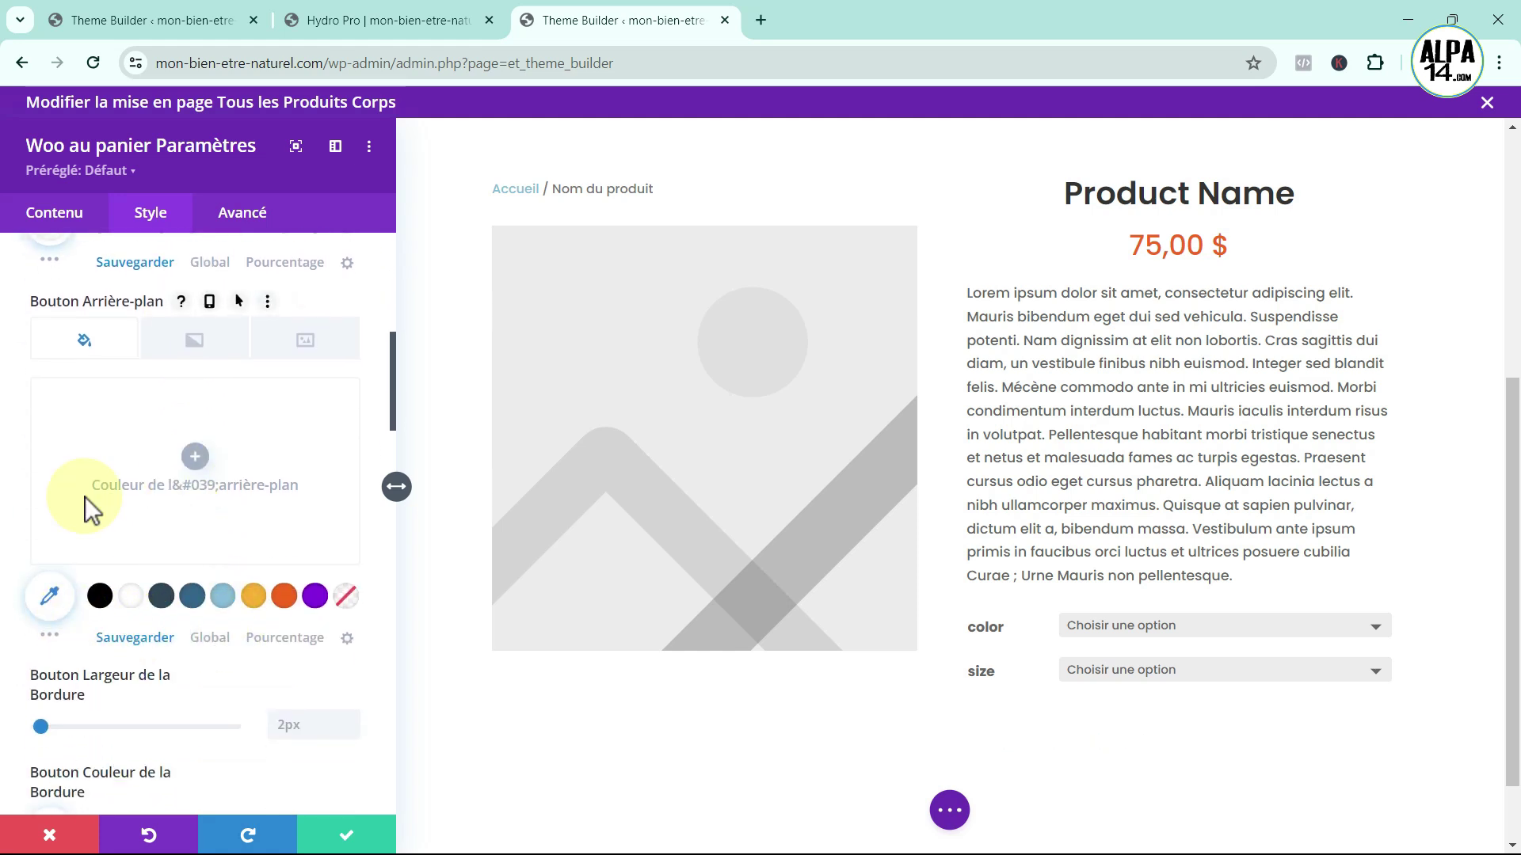
{"action": "left_click", "coordinate": [285, 608]}
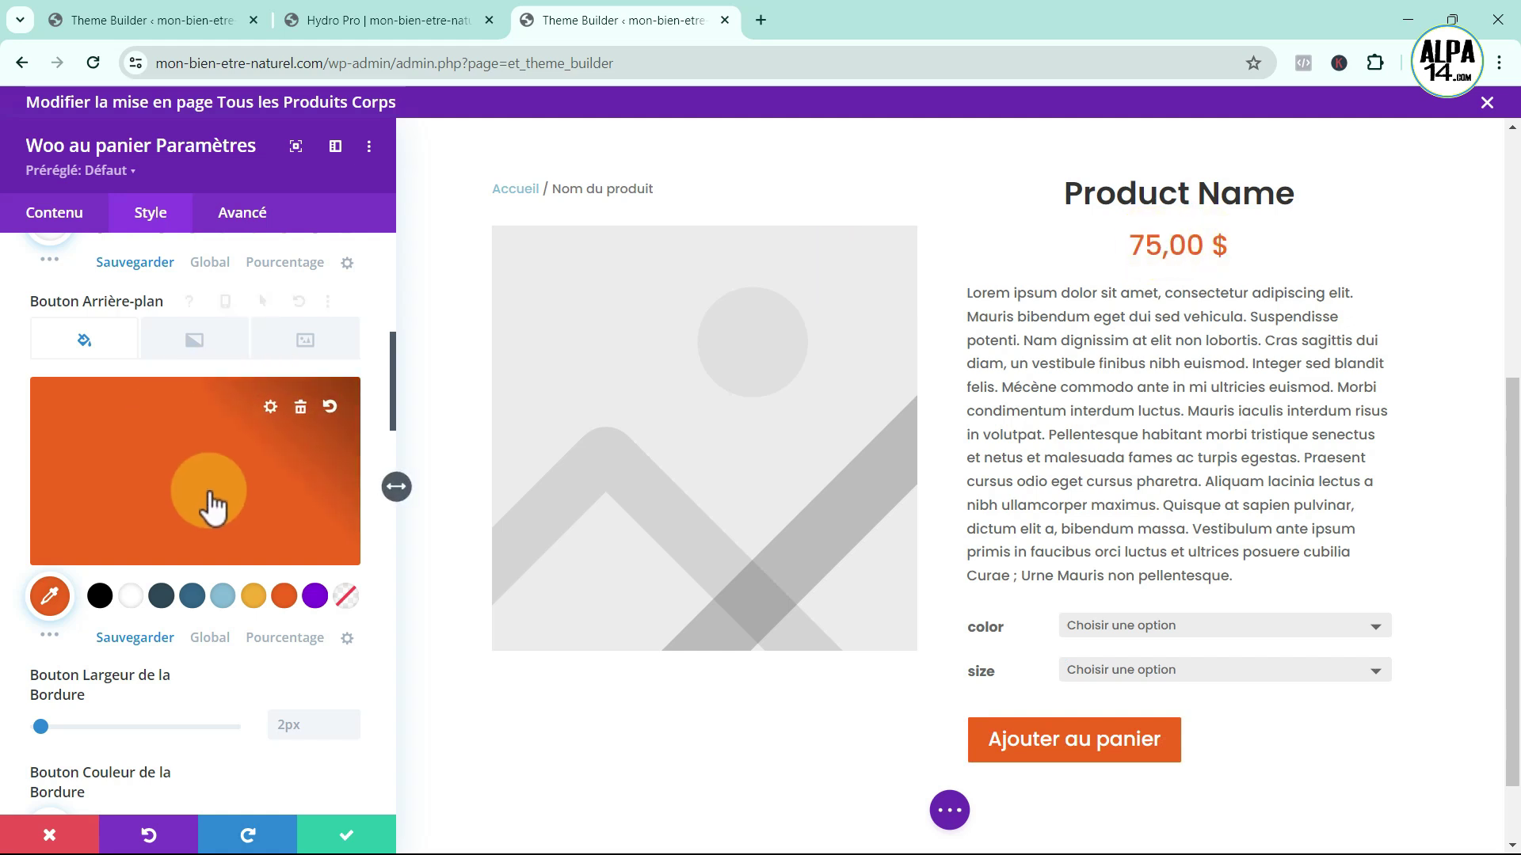
- Give the add-to-cart button a white border colour and a 5px border radius
{"action": "scroll", "coordinate": [182, 487], "scroll_direction": "down", "scroll_amount": 3}
{"action": "mouse_move", "coordinate": [172, 482]}
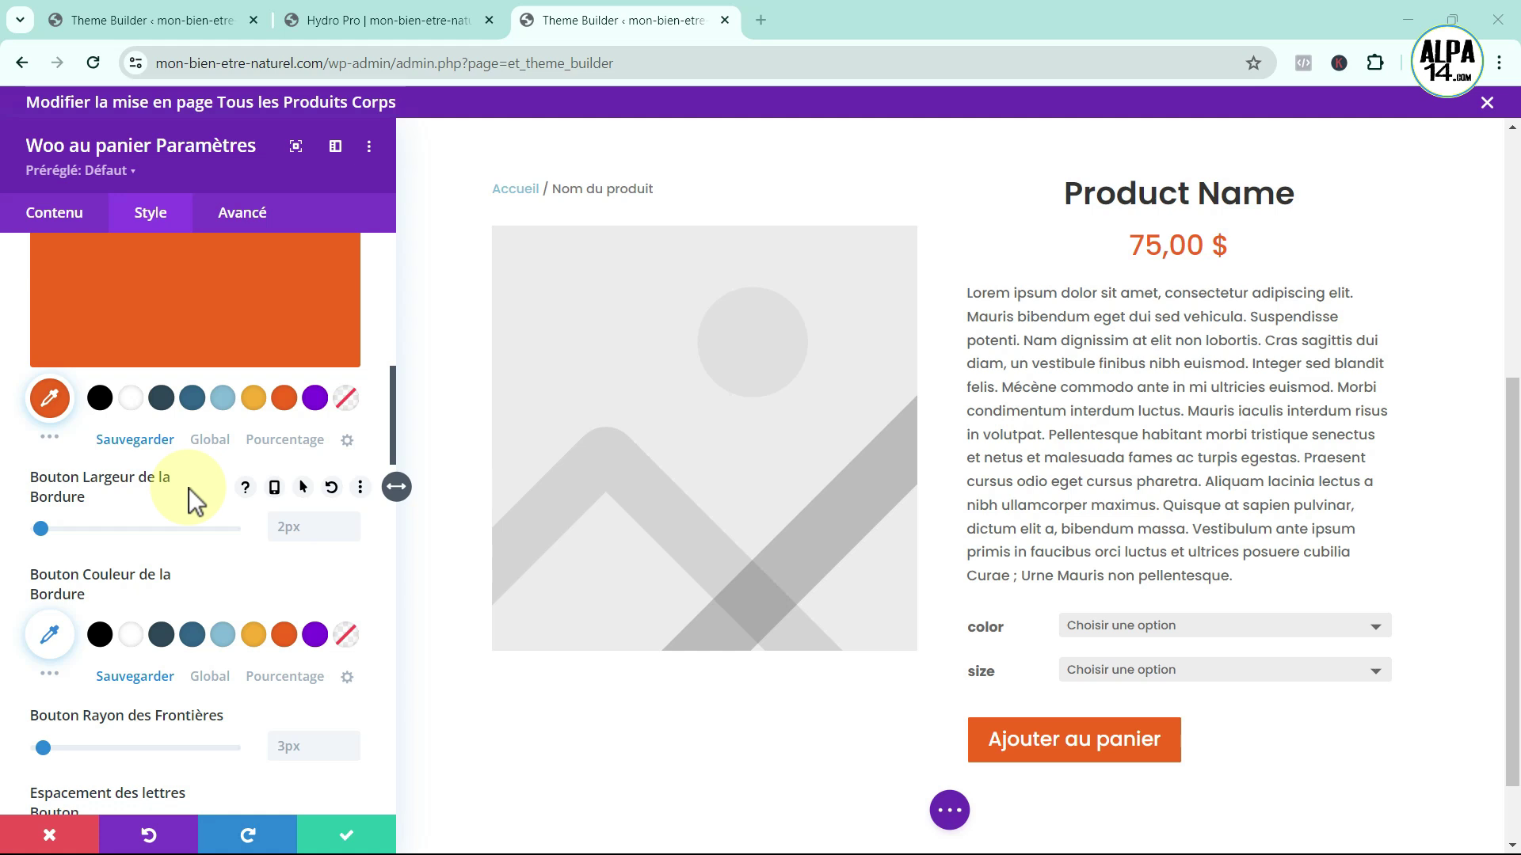
{"action": "left_click", "coordinate": [130, 634]}
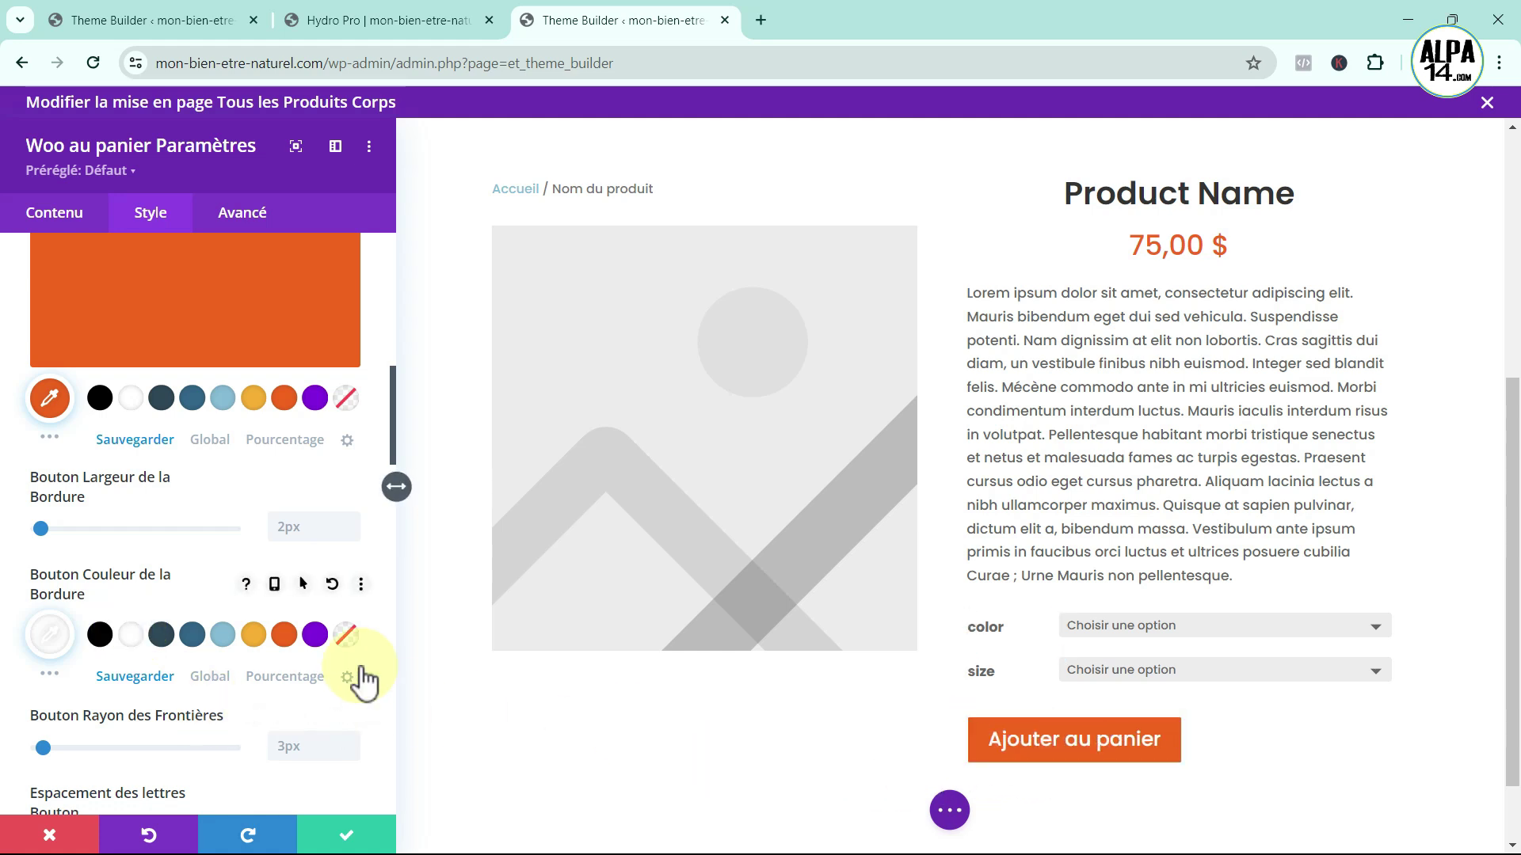
{"action": "scroll", "coordinate": [358, 674], "scroll_direction": "down", "scroll_amount": 1}
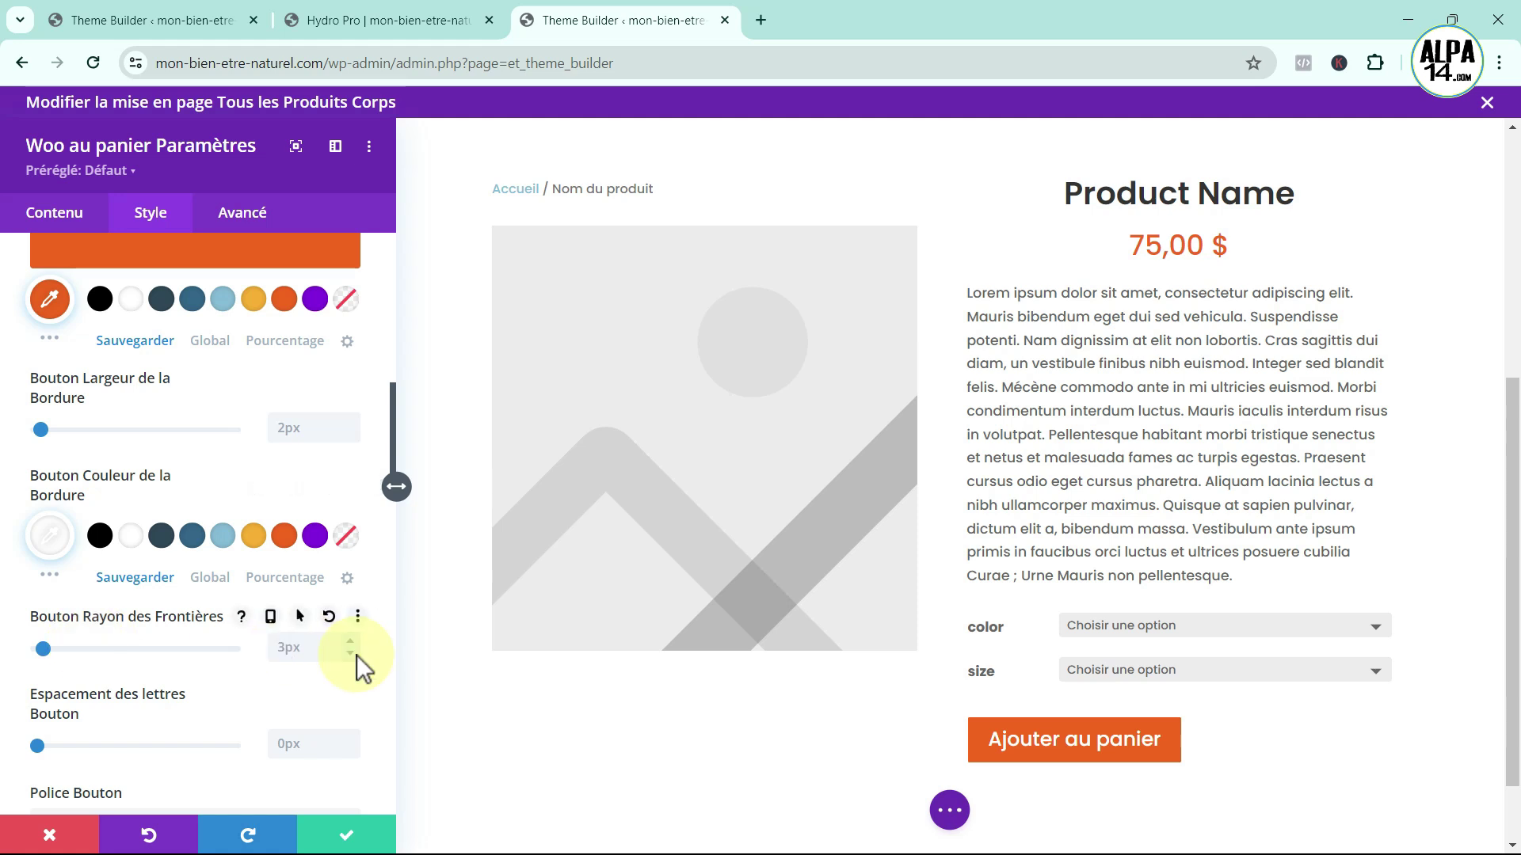
{"action": "left_click", "coordinate": [351, 642]}
{"action": "left_click", "coordinate": [350, 642]}
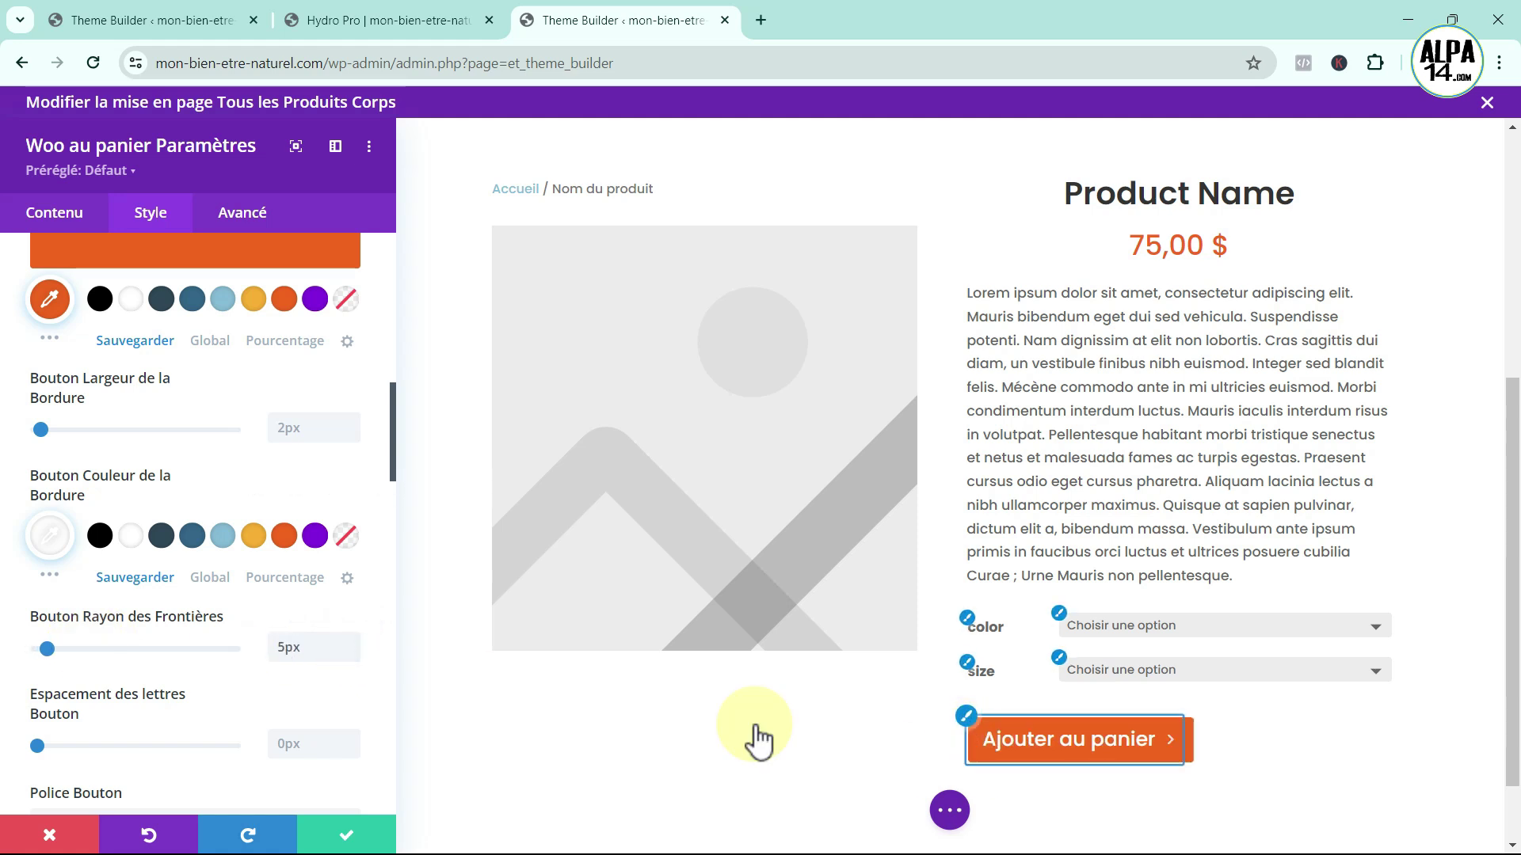
- Apply the first box shadow preset to the add-to-cart button with a 4px blur strength and save the module settings
{"action": "scroll", "coordinate": [297, 713], "scroll_direction": "down", "scroll_amount": 5}
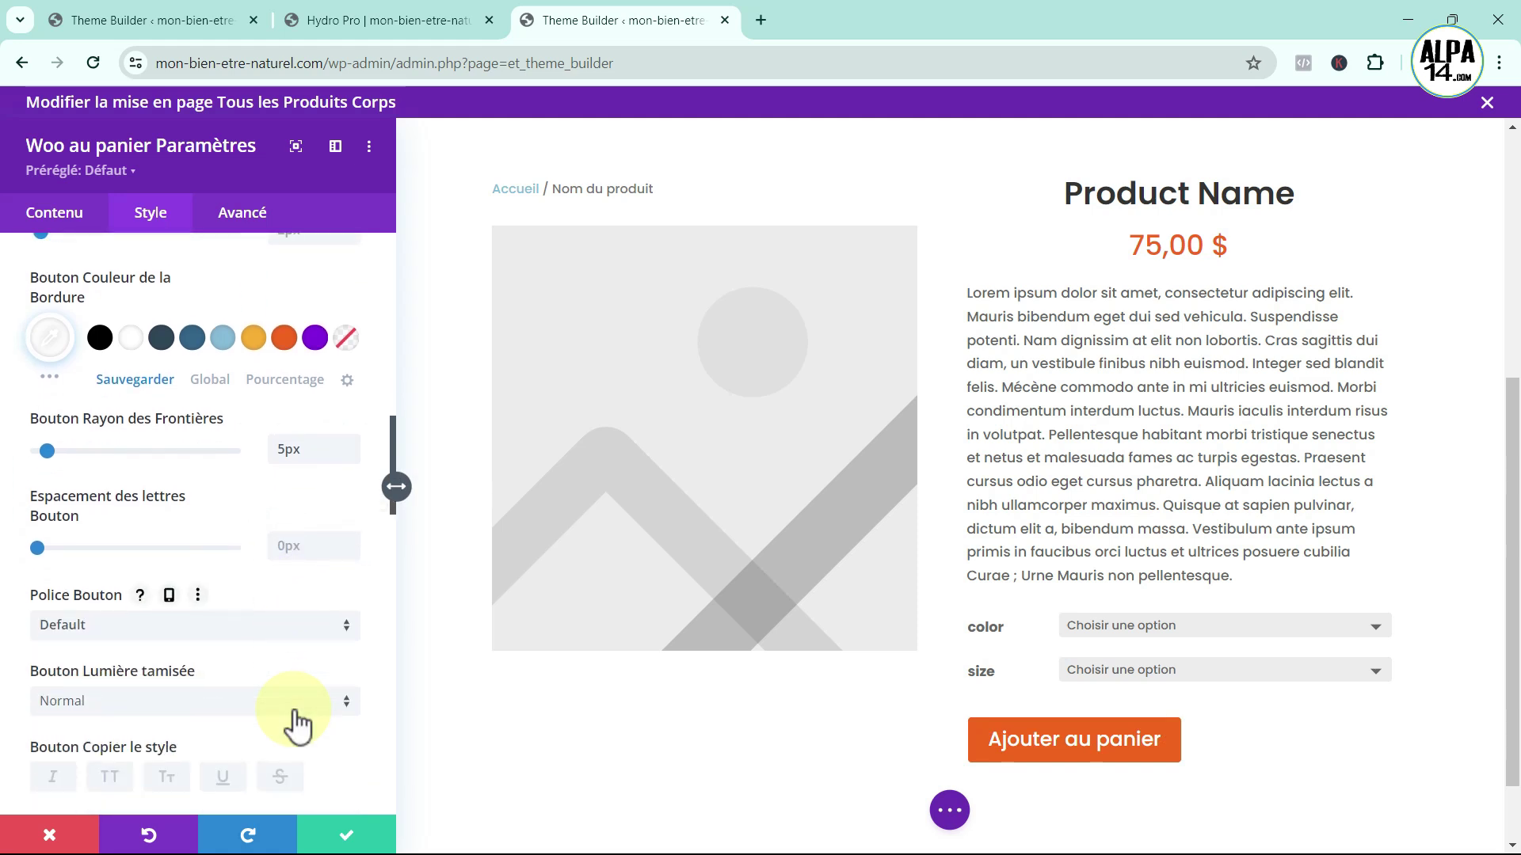
{"action": "scroll", "coordinate": [297, 712], "scroll_direction": "down", "scroll_amount": 10}
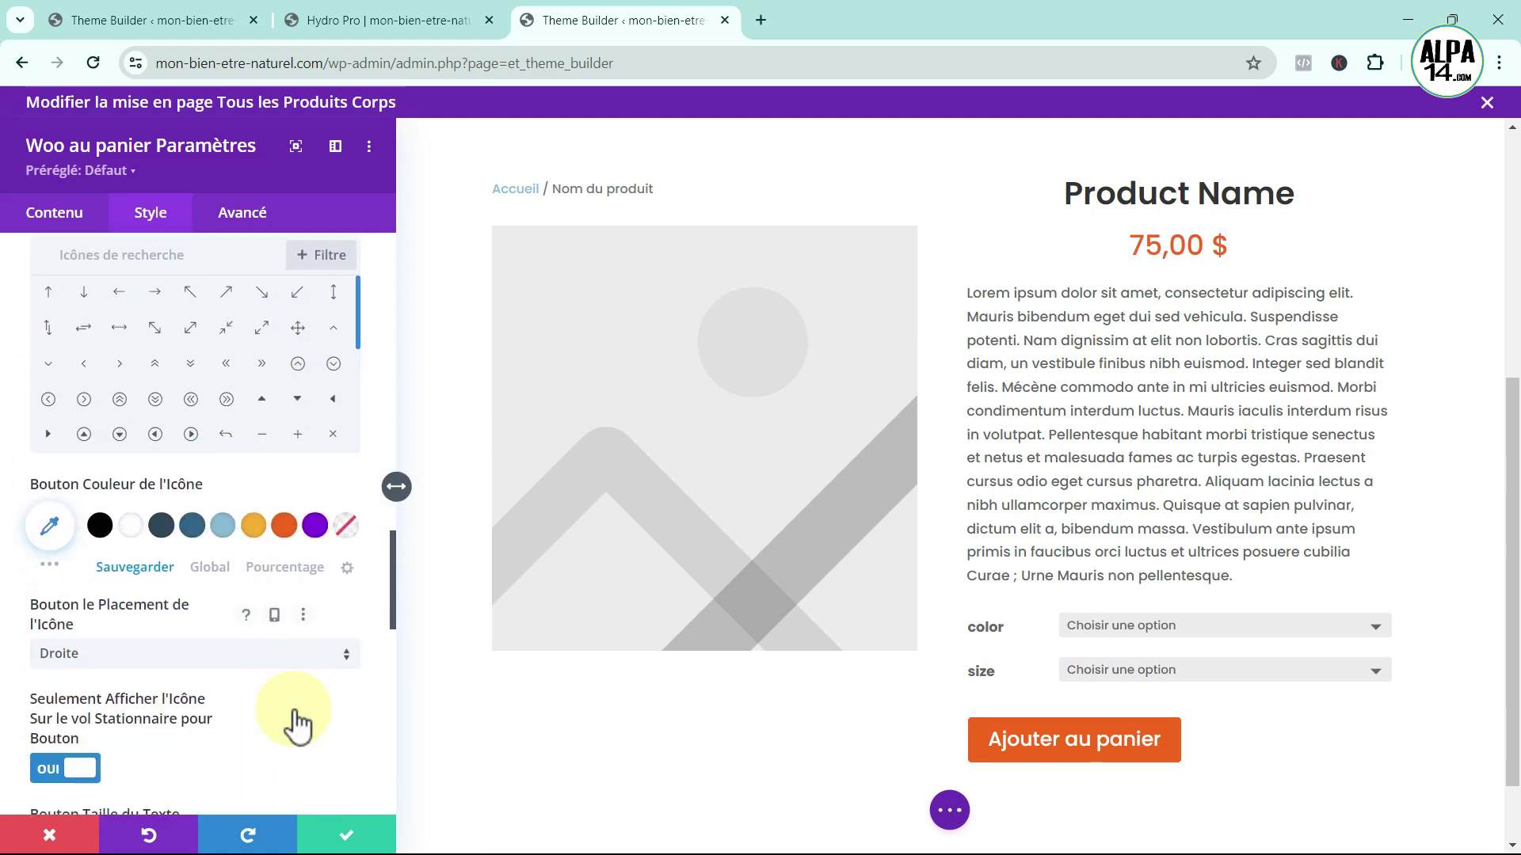
{"action": "scroll", "coordinate": [293, 710], "scroll_direction": "down", "scroll_amount": 2}
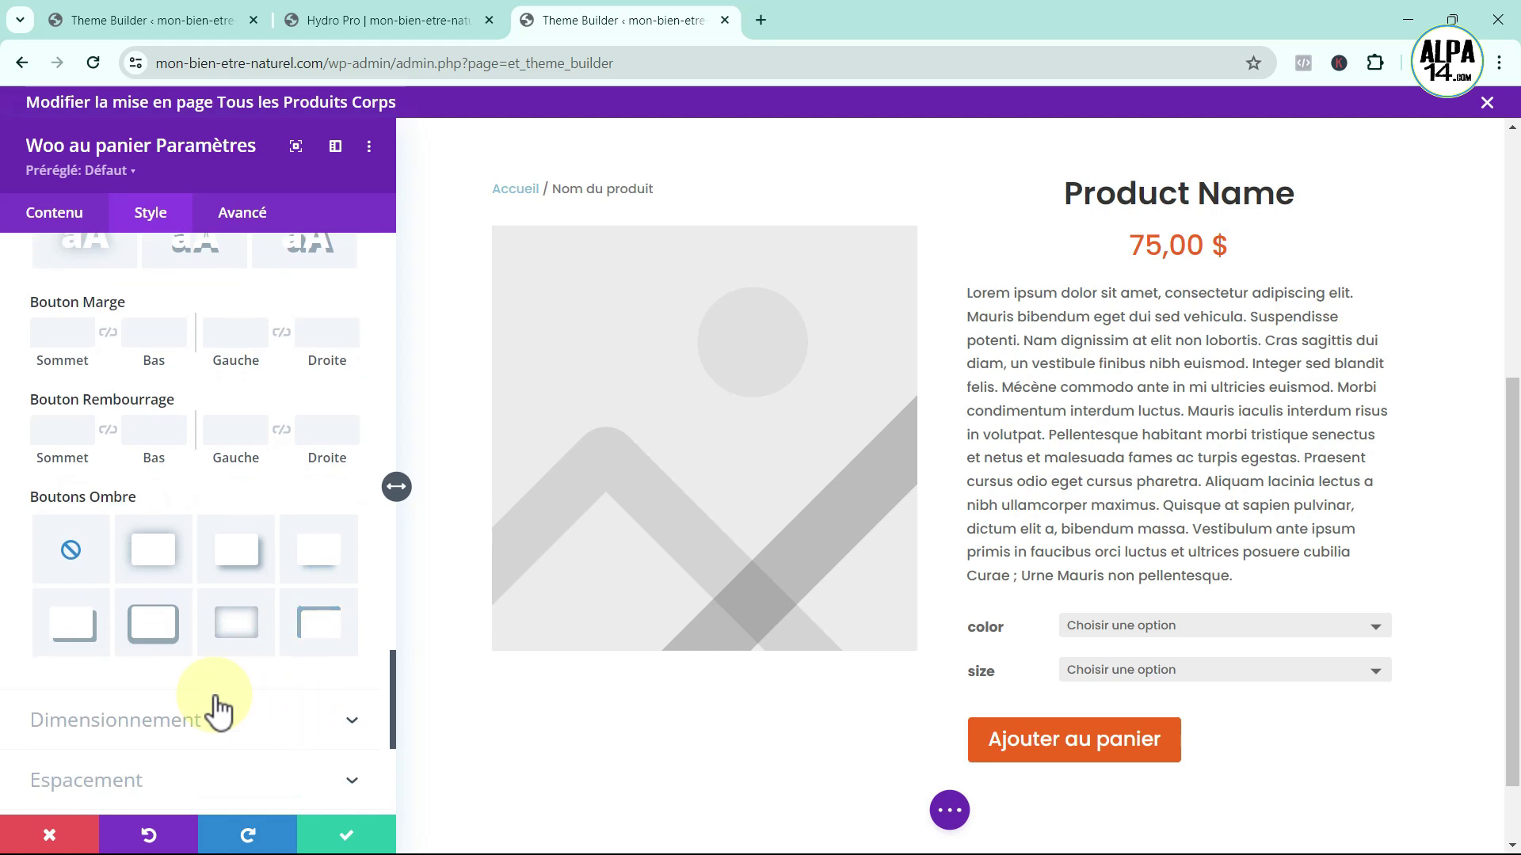
{"action": "left_click", "coordinate": [162, 567]}
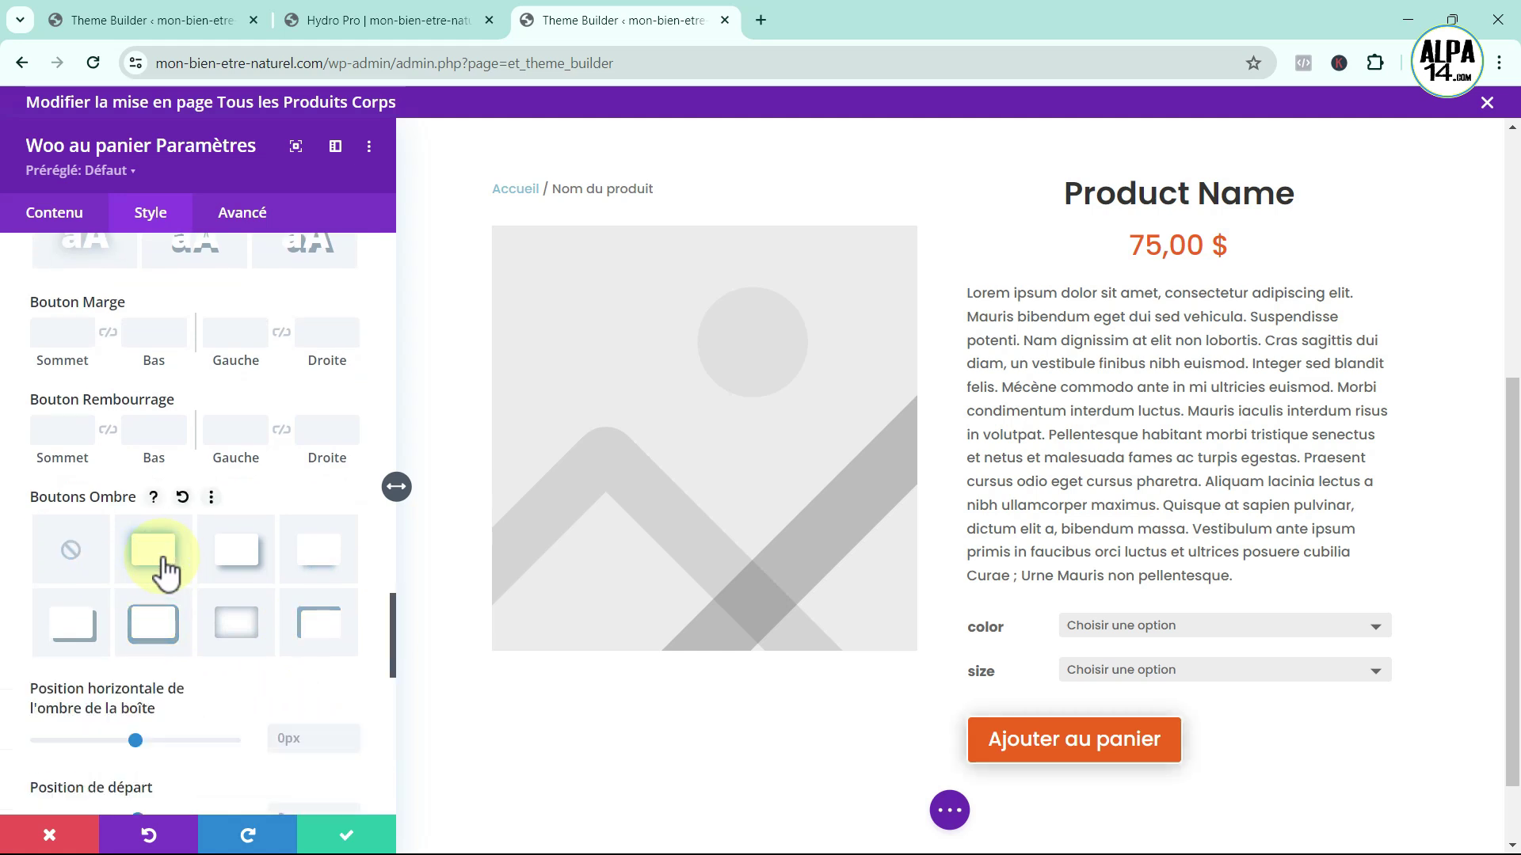
{"action": "left_click", "coordinate": [142, 633]}
{"action": "scroll", "coordinate": [145, 644], "scroll_direction": "down", "scroll_amount": 3}
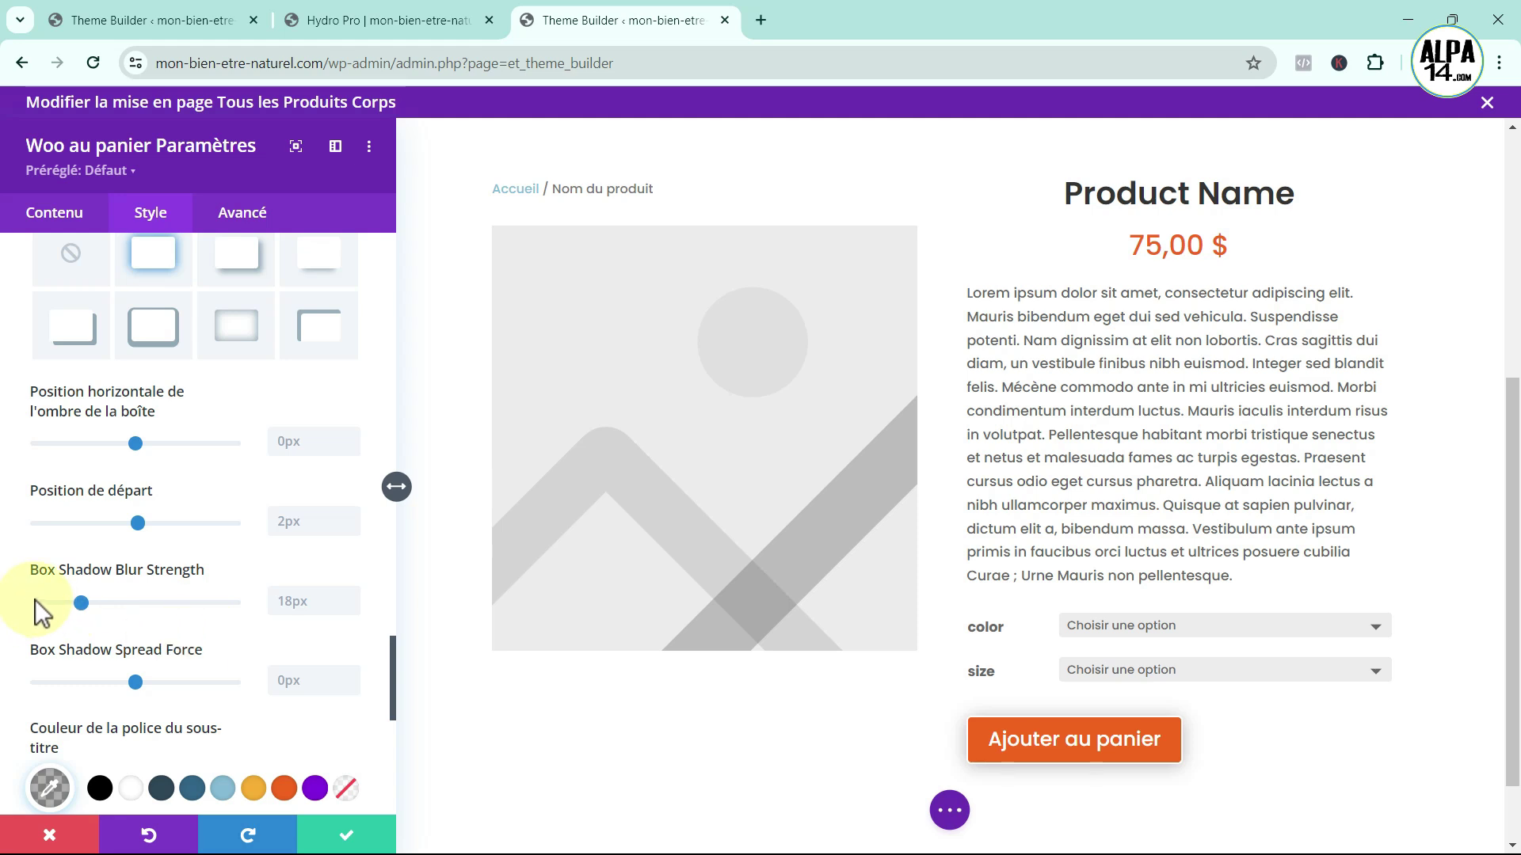
{"action": "left_click_drag", "start_coordinate": [80, 603], "coordinate": [53, 605]}
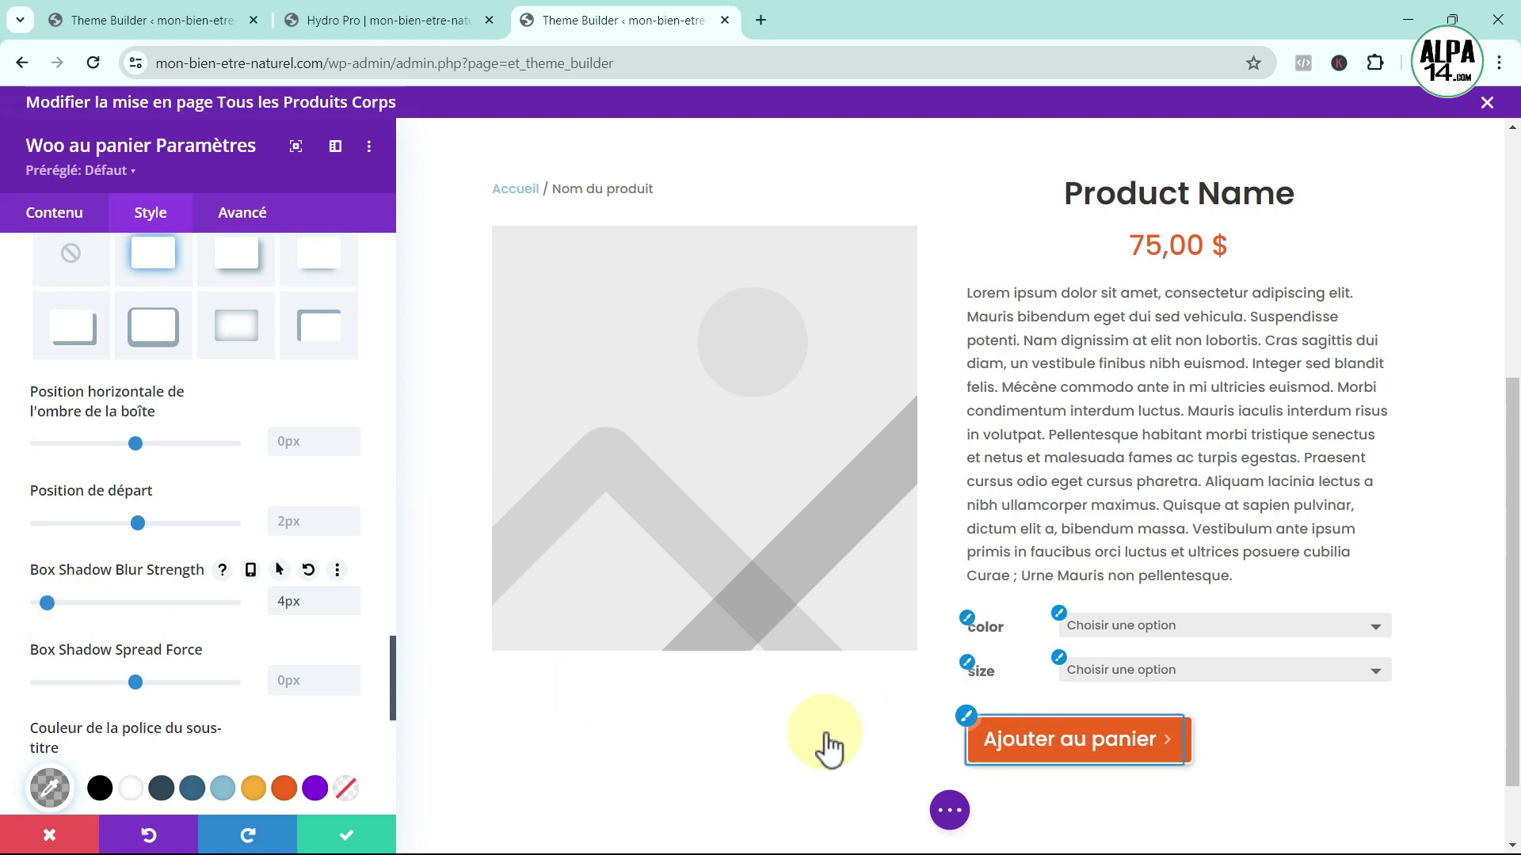
{"action": "left_click", "coordinate": [349, 837]}
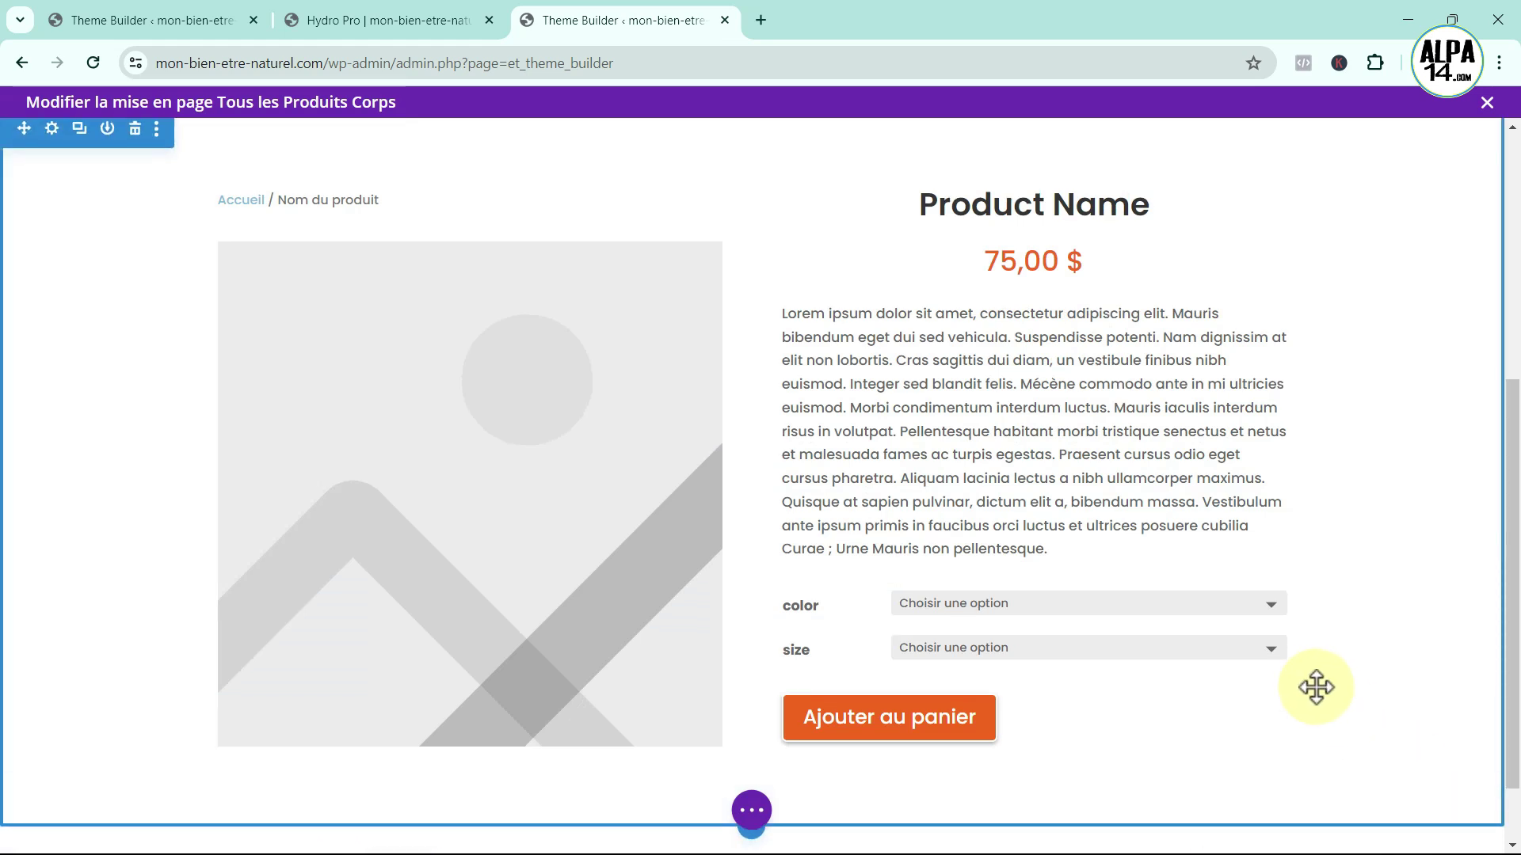
- Add a single-column row below the two-column product row
{"action": "scroll", "coordinate": [1316, 686], "scroll_direction": "down", "scroll_amount": 1}
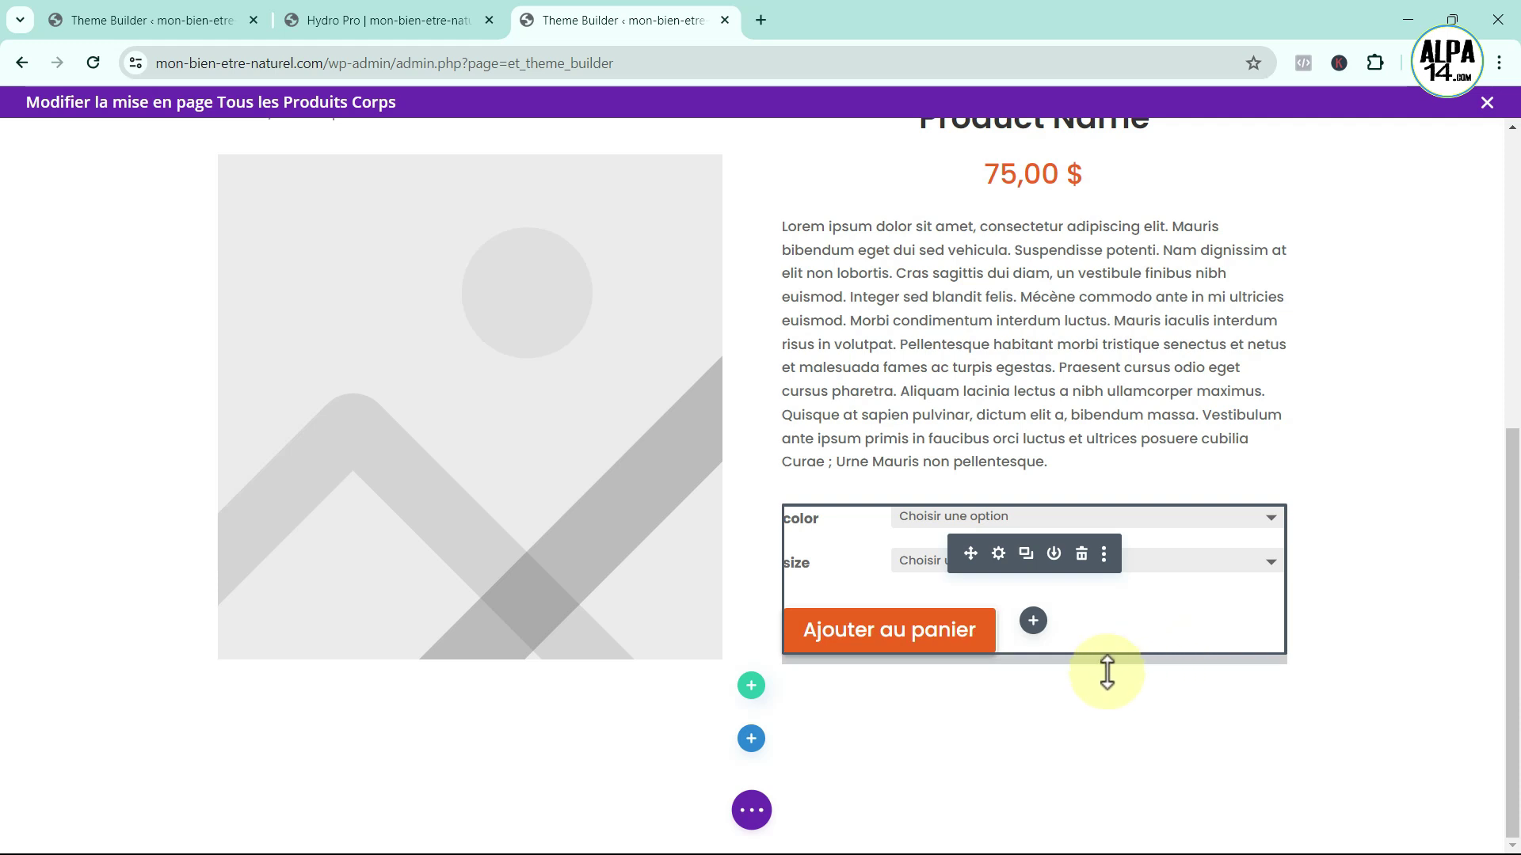
{"action": "left_click", "coordinate": [750, 688]}
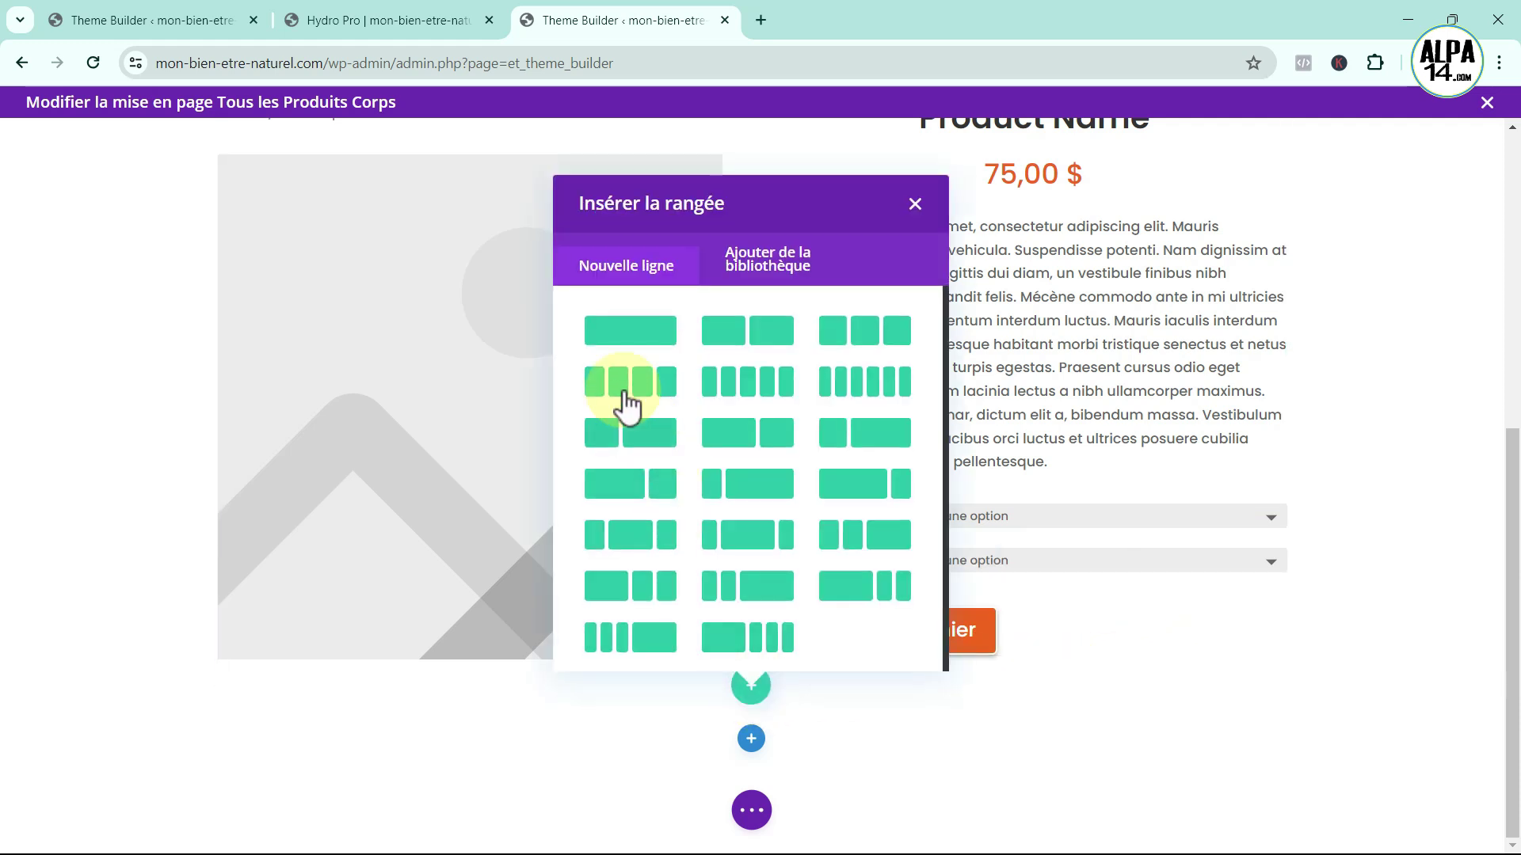
{"action": "left_click", "coordinate": [613, 326]}
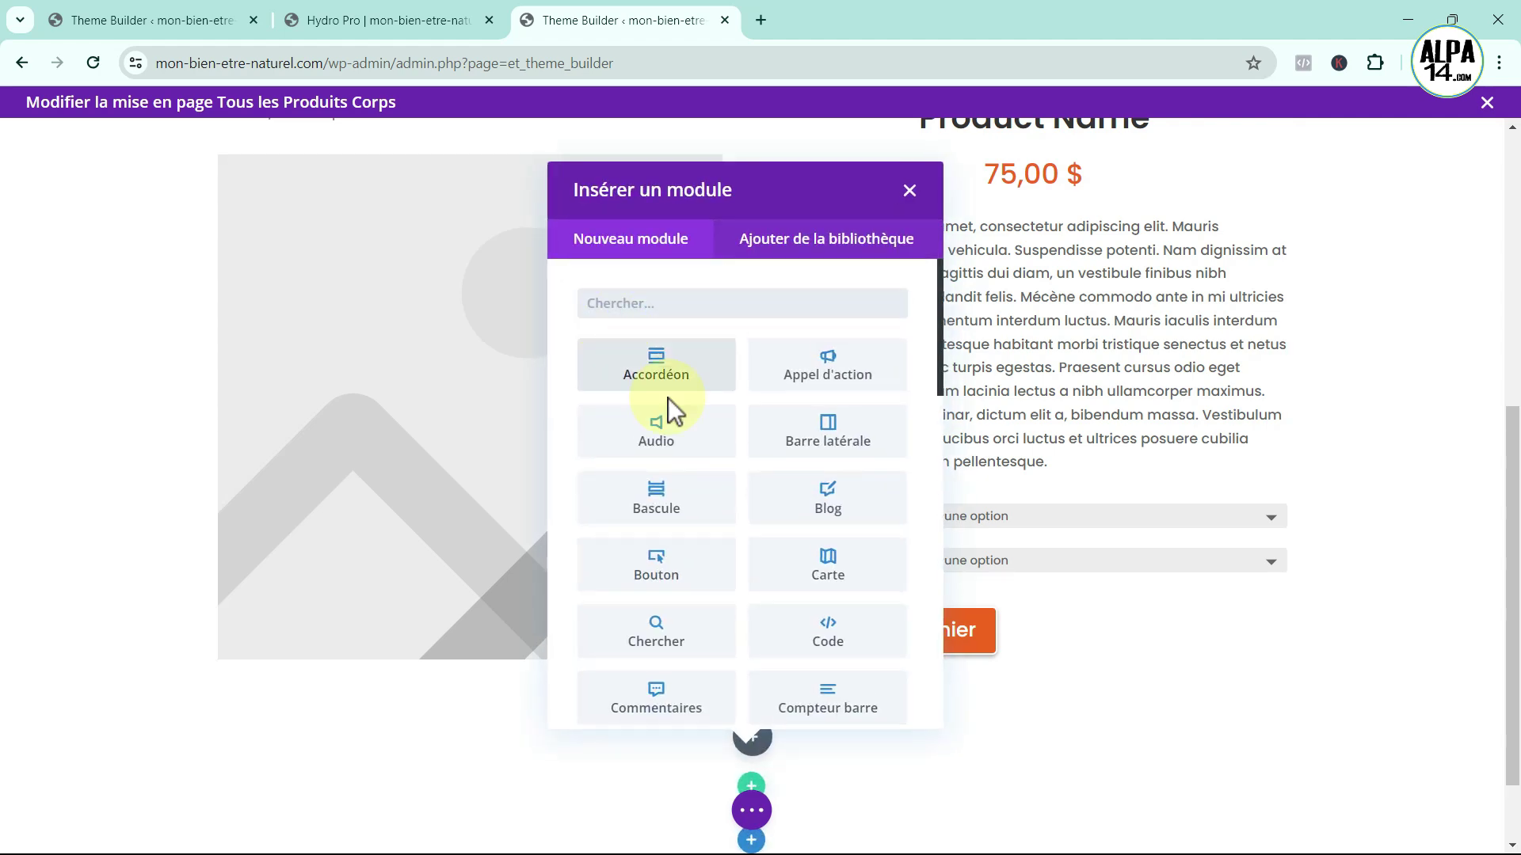
- Insert a "Vente incitative de produits Woo" module into the new single-column row
{"action": "scroll", "coordinate": [706, 554], "scroll_direction": "down", "scroll_amount": 5}
{"action": "scroll", "coordinate": [799, 555], "scroll_direction": "down", "scroll_amount": 2}
{"action": "left_click", "coordinate": [846, 625]}
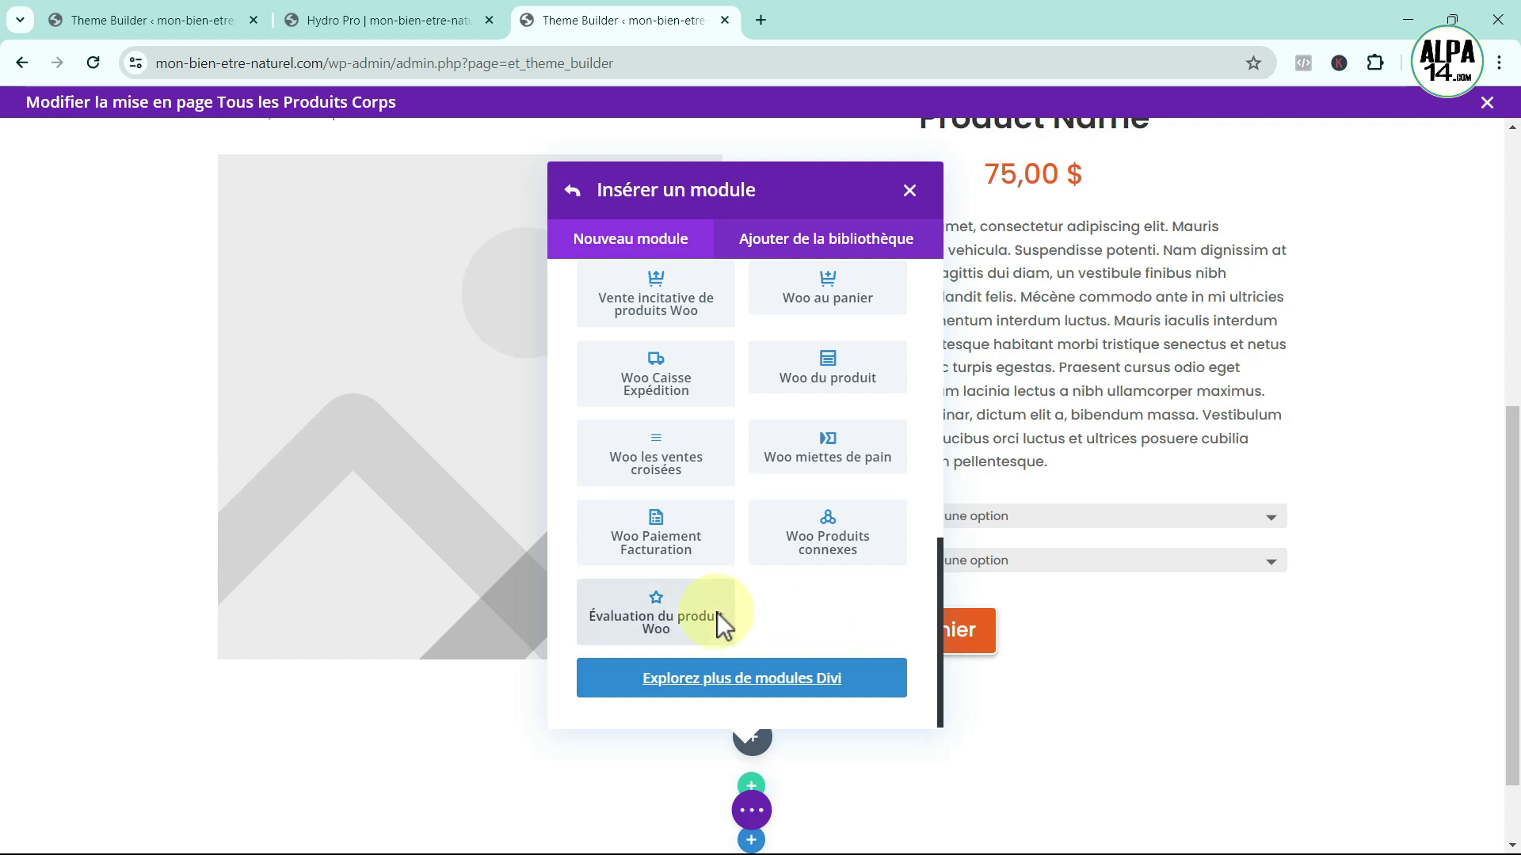
{"action": "scroll", "coordinate": [621, 621], "scroll_direction": "up", "scroll_amount": 2}
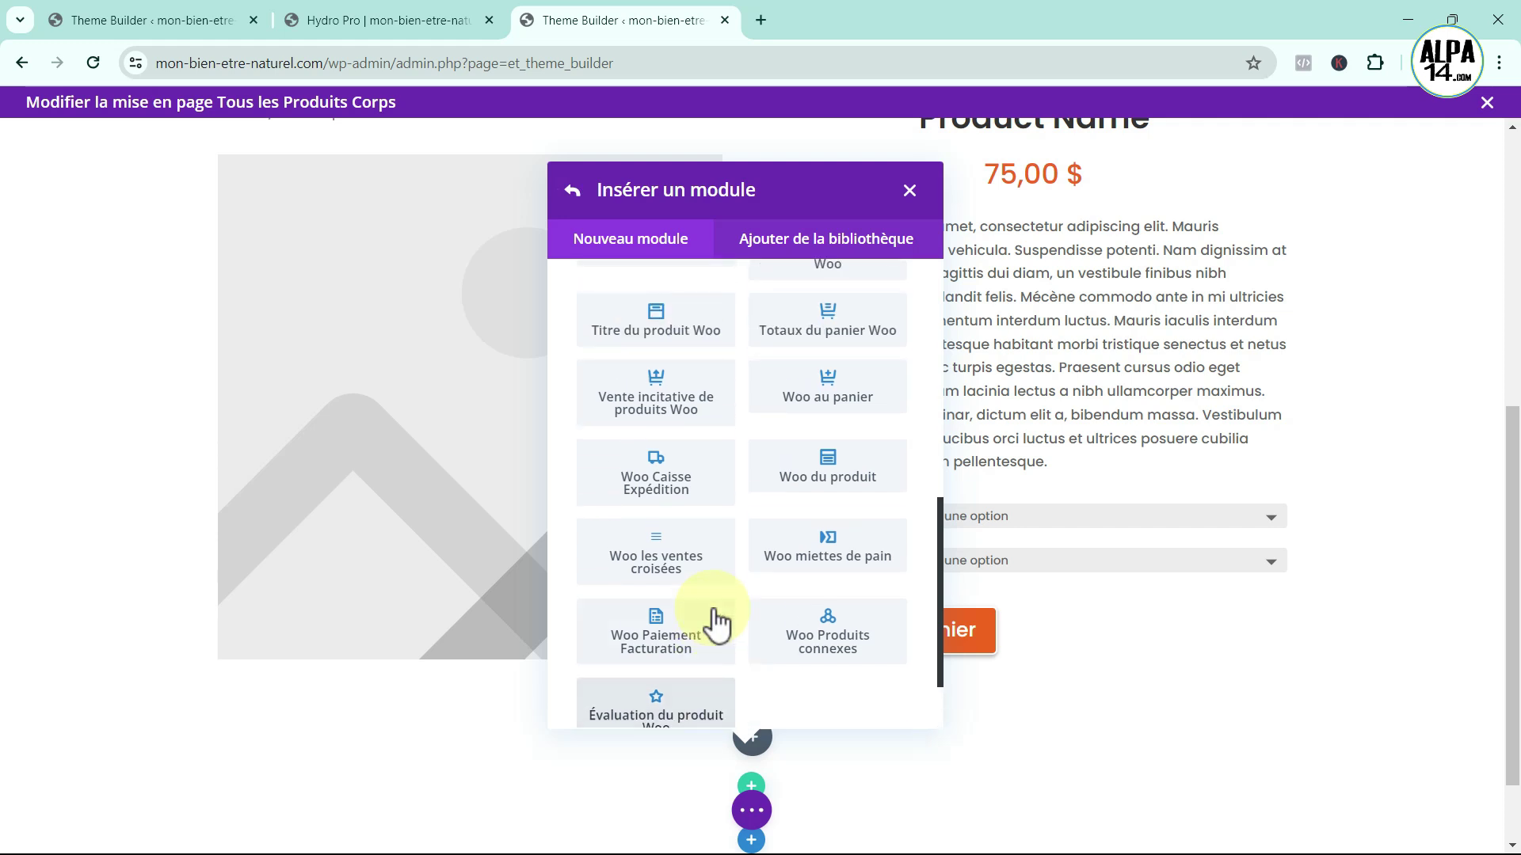
{"action": "left_click", "coordinate": [645, 405]}
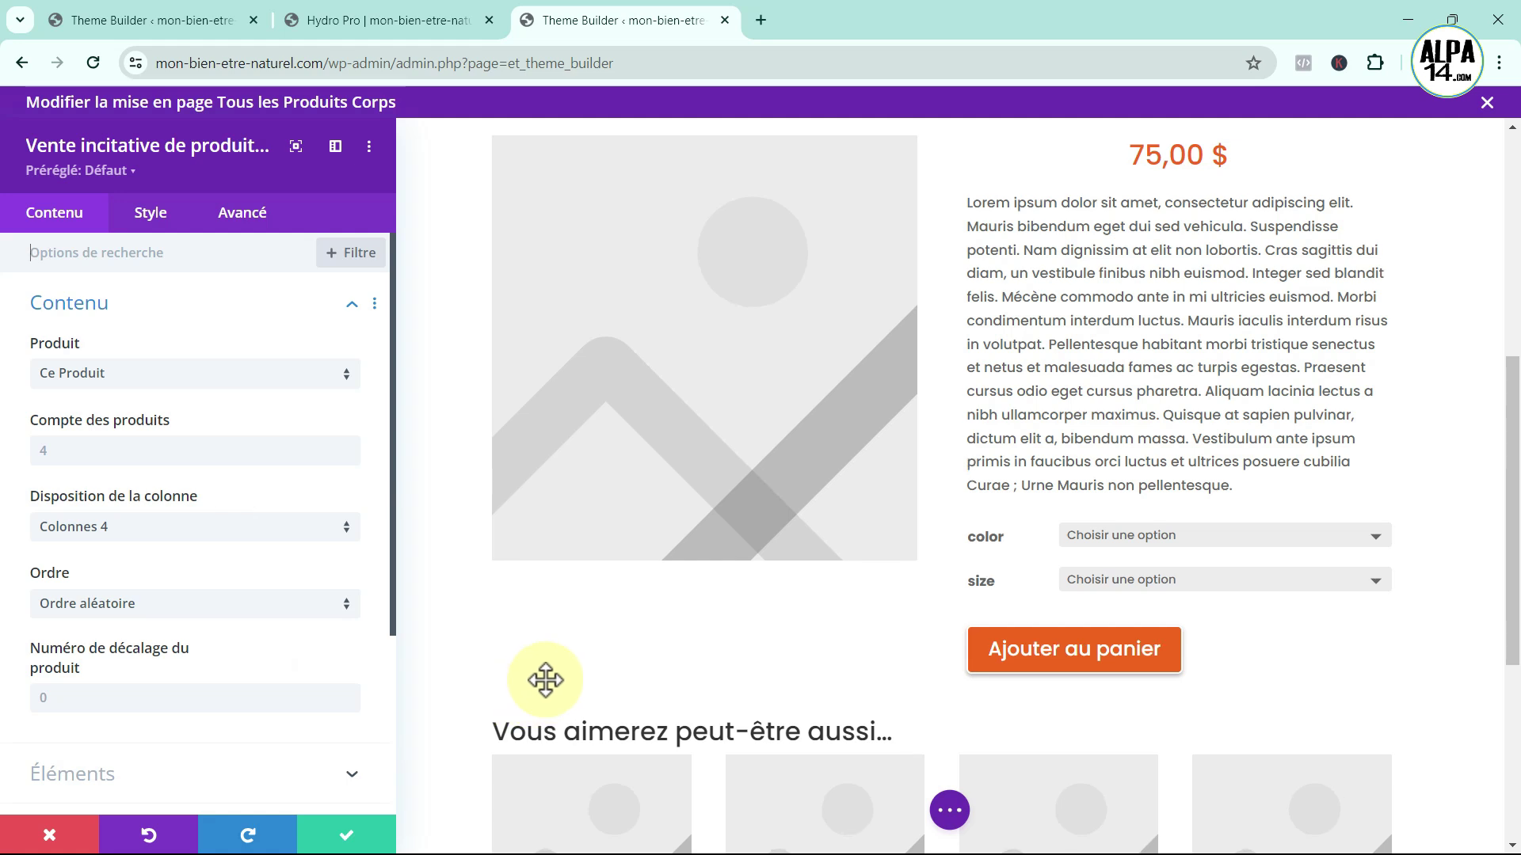
- Disable the rating display ("Afficher la note") in the upsell module's elements
{"action": "scroll", "coordinate": [543, 696], "scroll_direction": "down", "scroll_amount": 4}
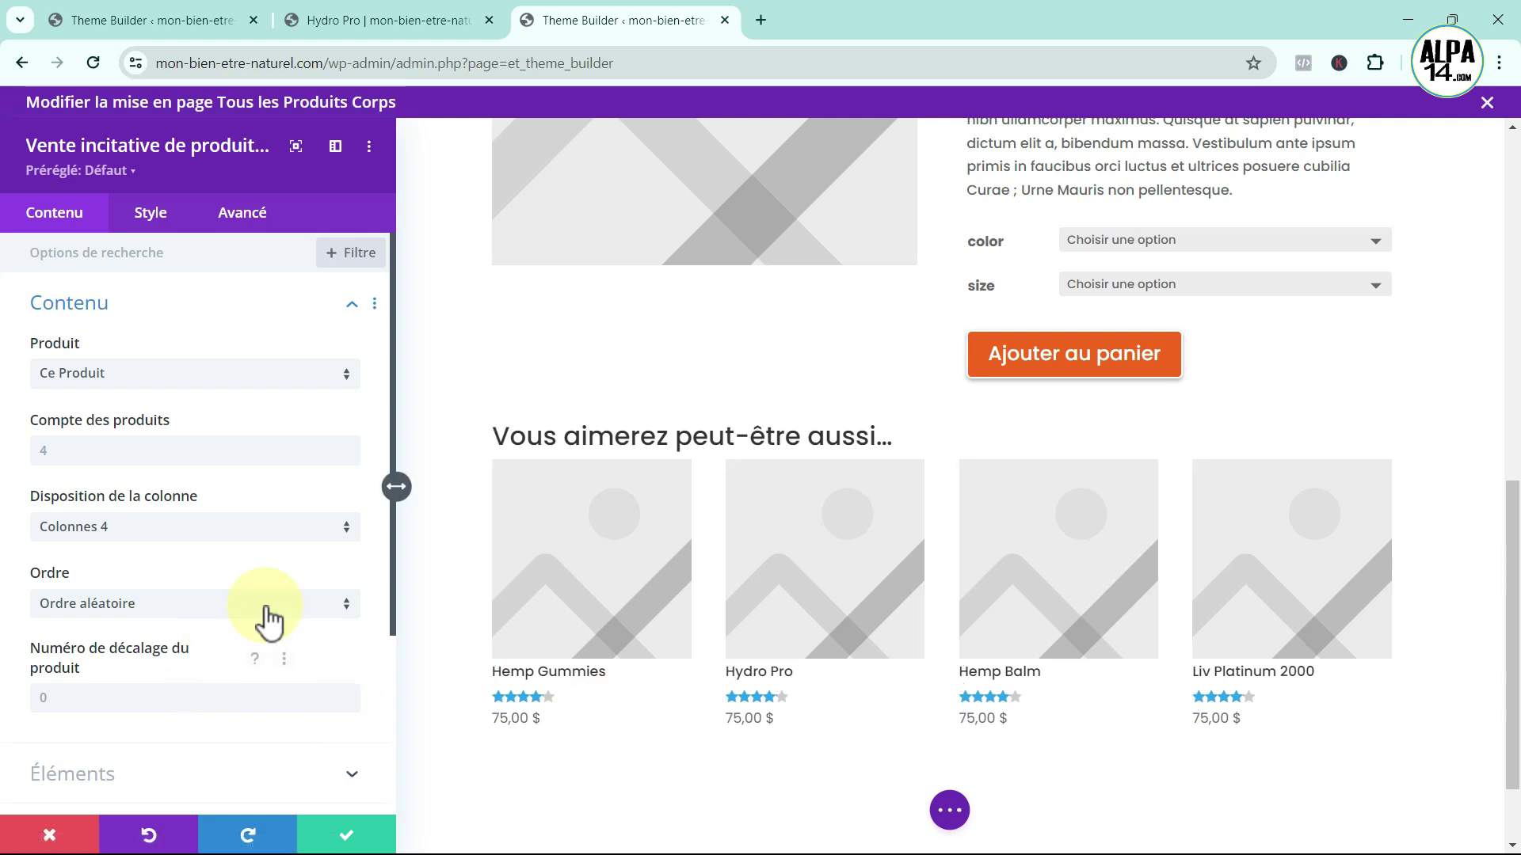
{"action": "scroll", "coordinate": [272, 618], "scroll_direction": "down", "scroll_amount": 3}
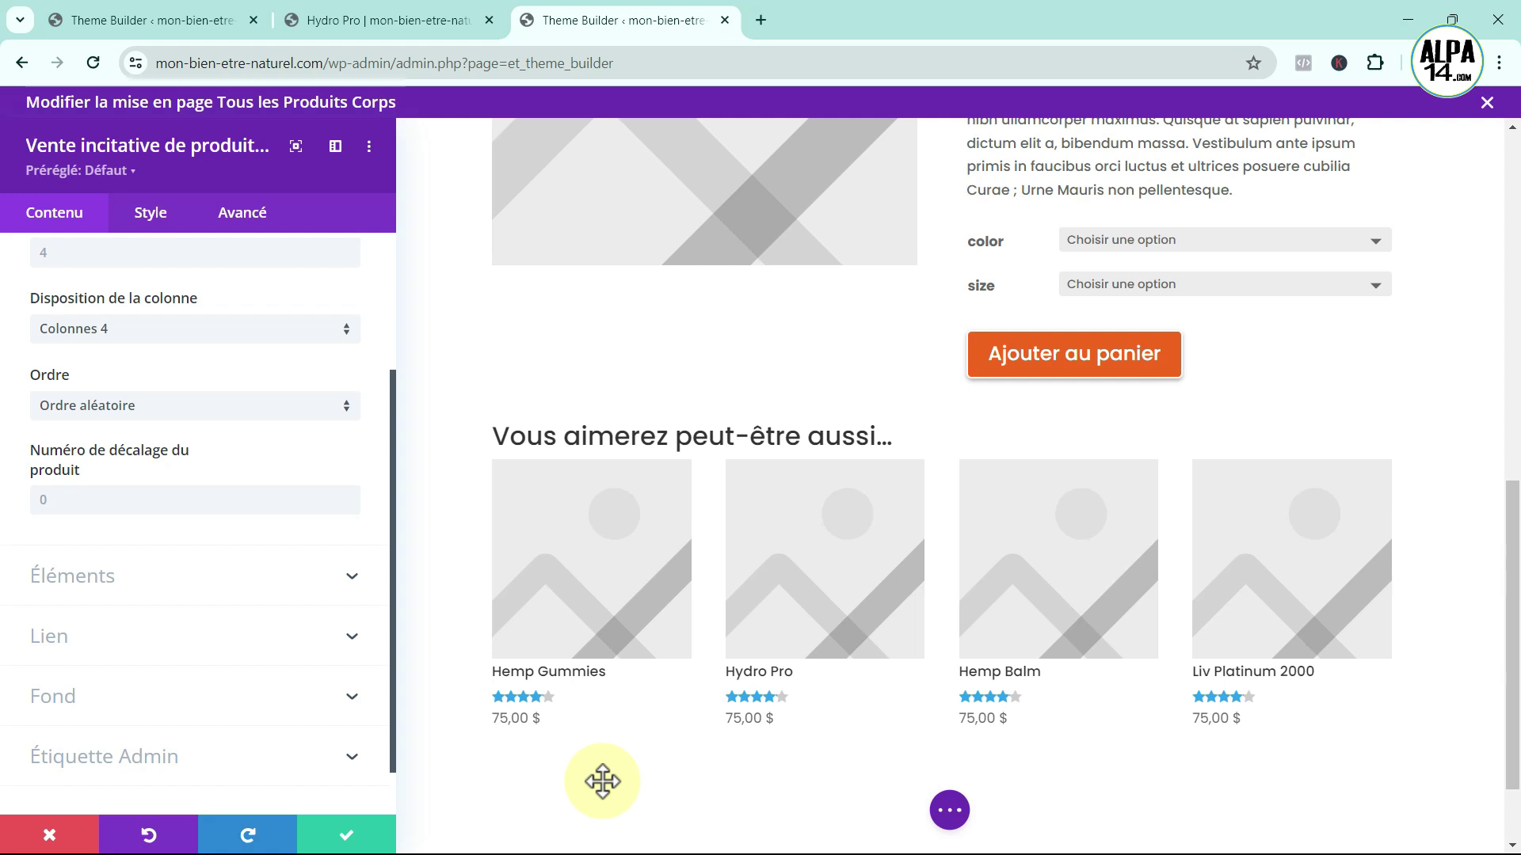
{"action": "left_click", "coordinate": [309, 578]}
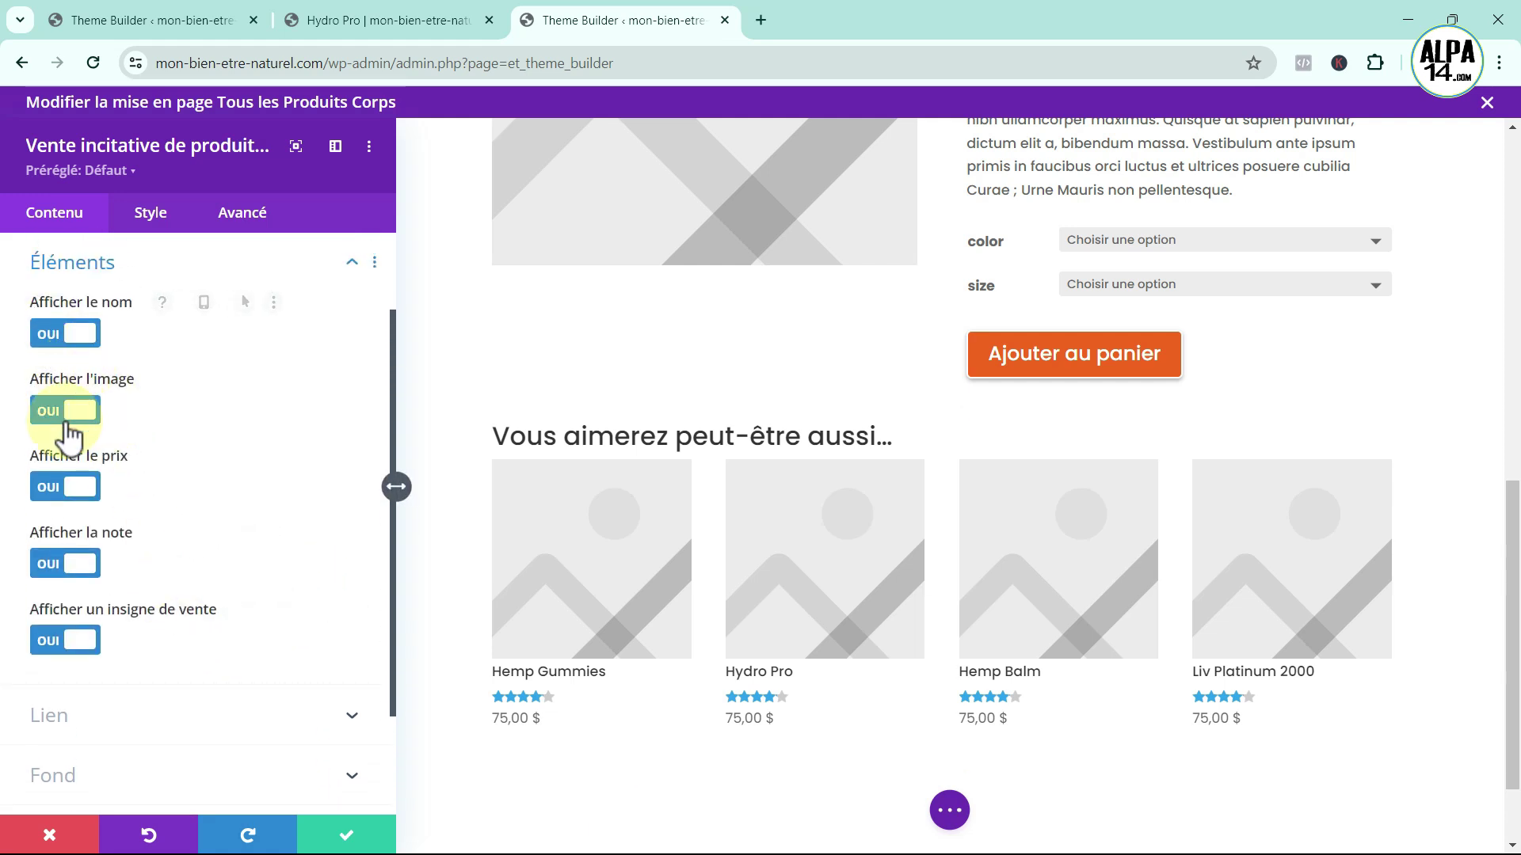
{"action": "left_click", "coordinate": [48, 564]}
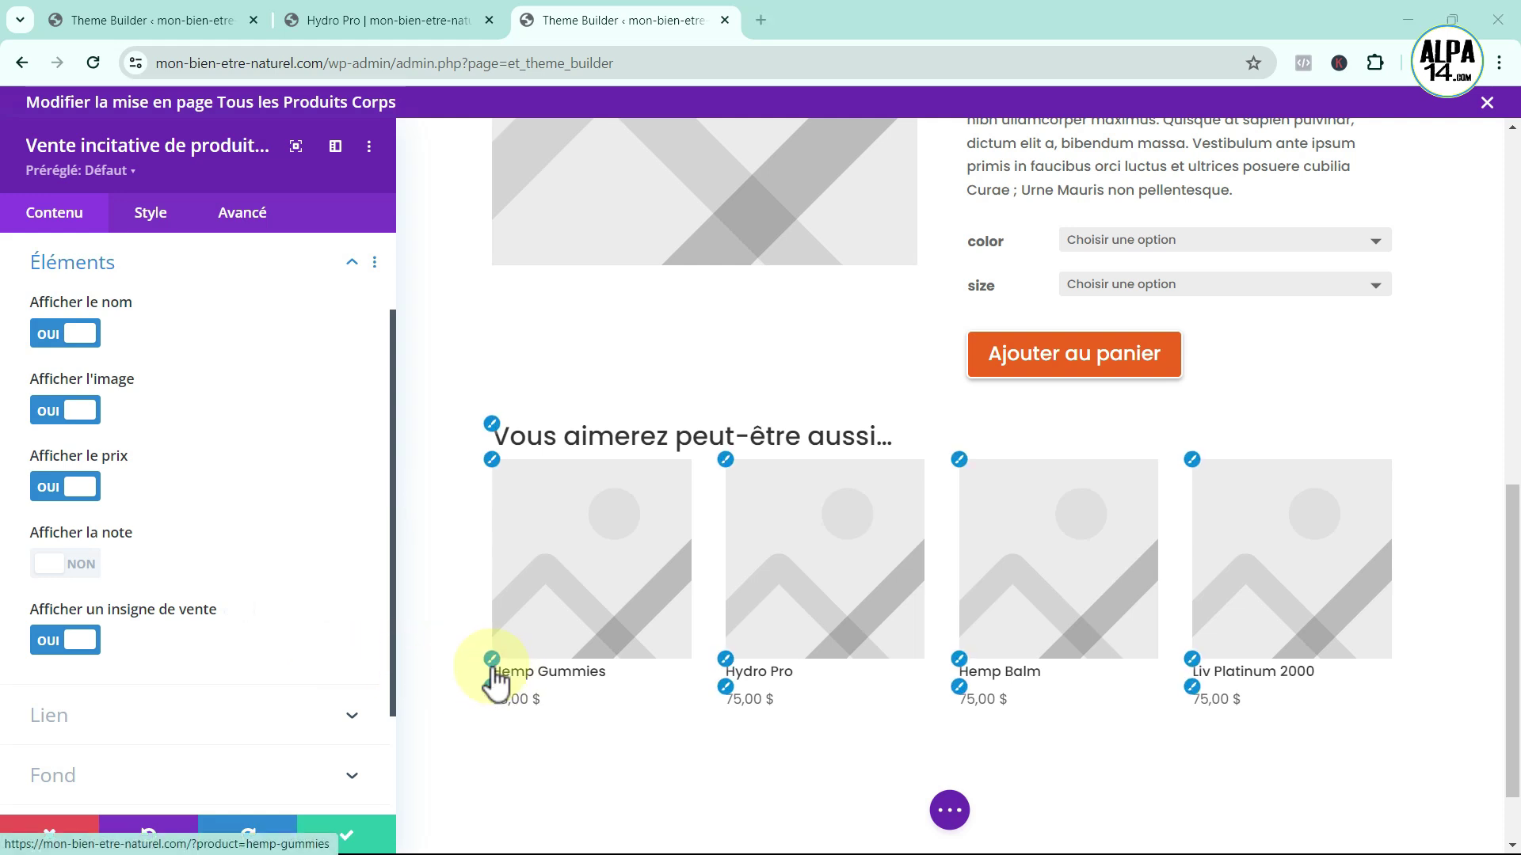
- Style the upsell product titles as "Semi Gras" at 18px with centred alignment
{"action": "left_click", "coordinate": [491, 660]}
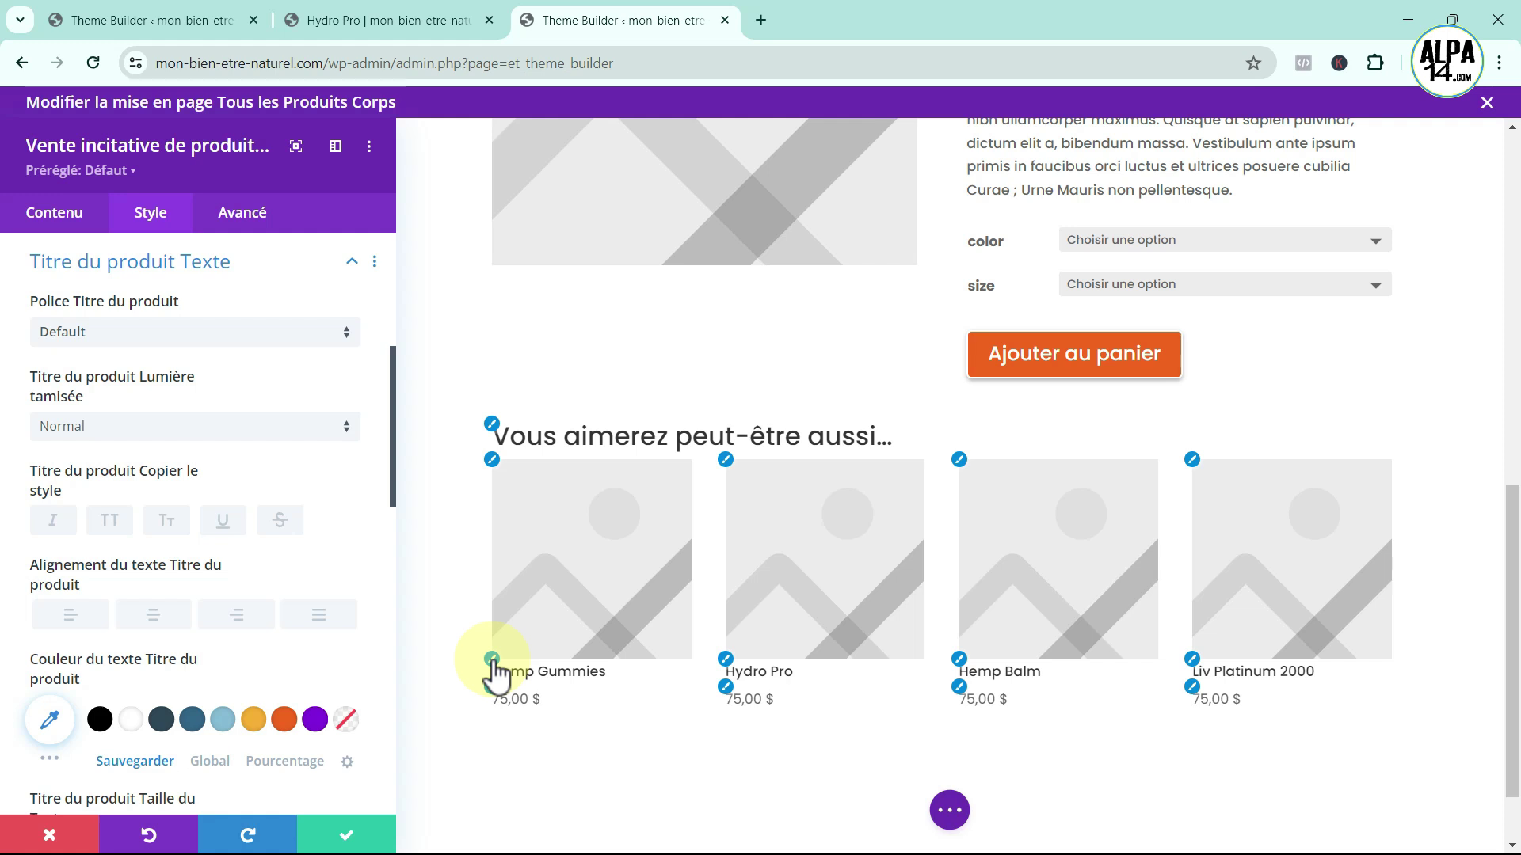
{"action": "left_click", "coordinate": [343, 426]}
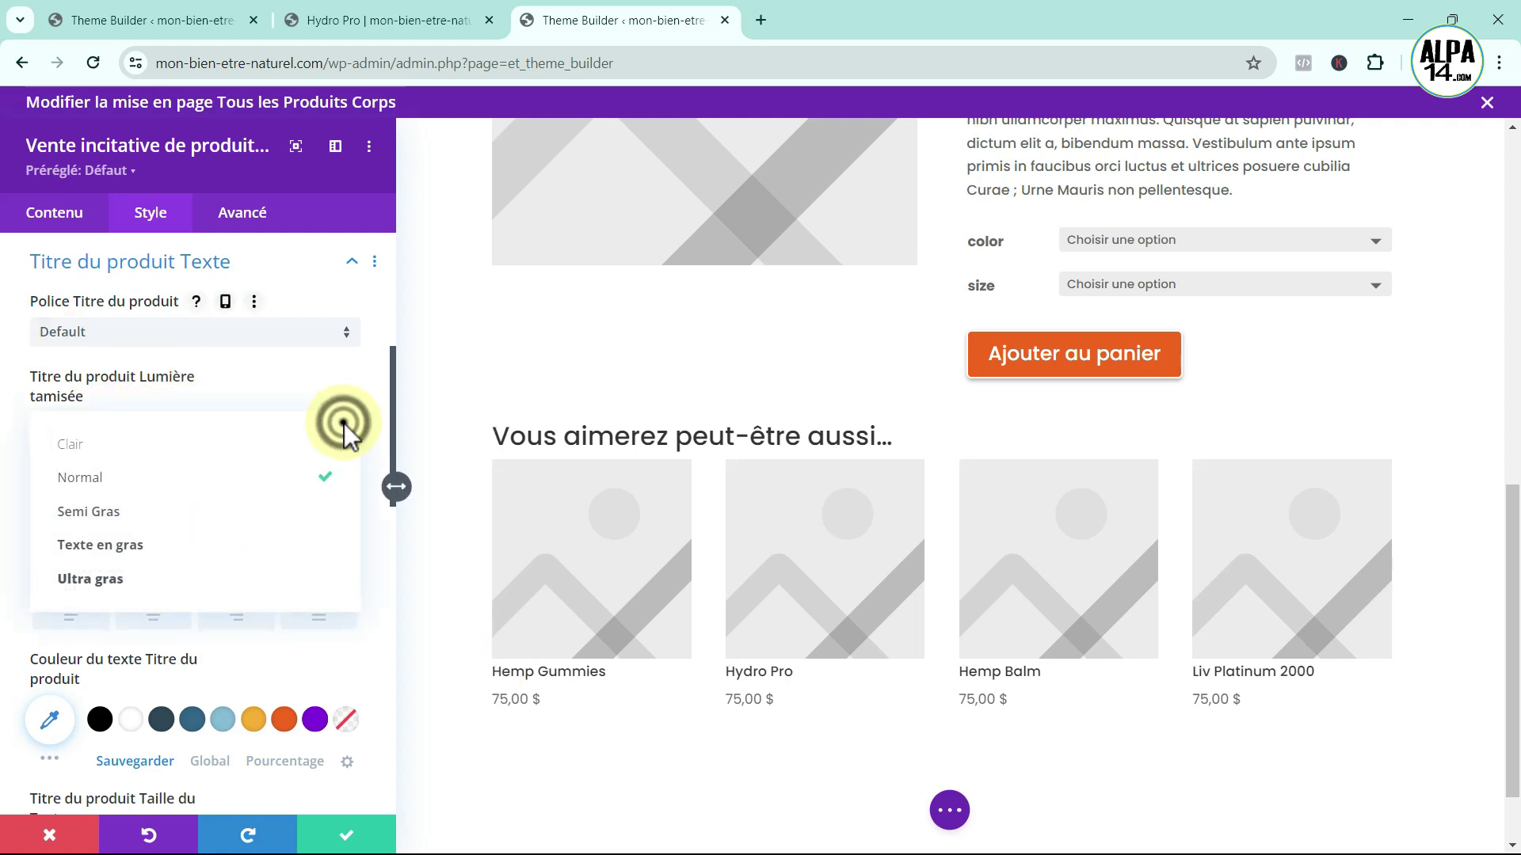
{"action": "left_click", "coordinate": [177, 513]}
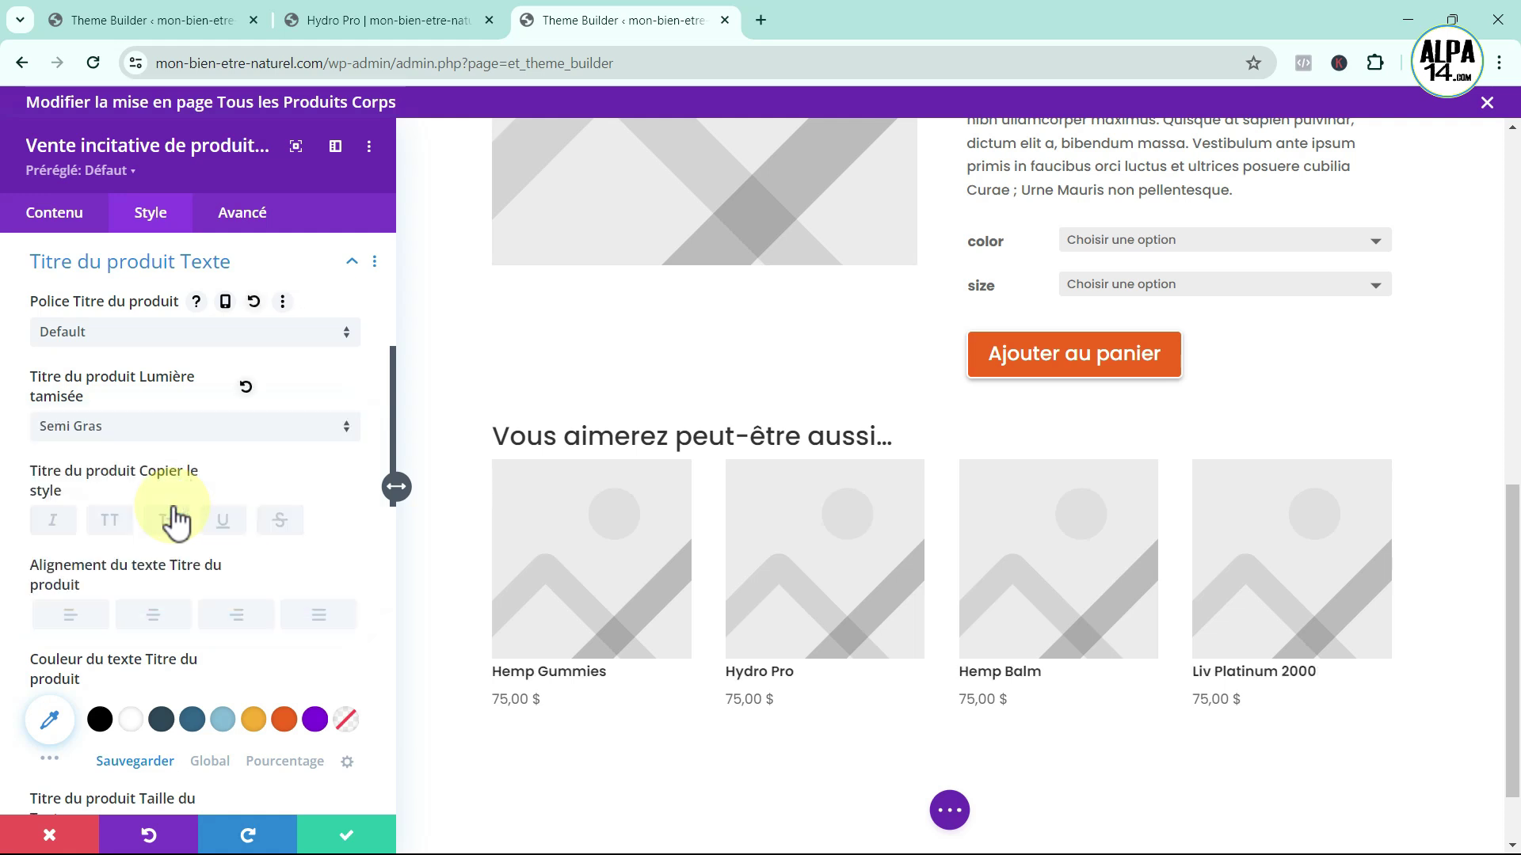
{"action": "scroll", "coordinate": [321, 590], "scroll_direction": "down", "scroll_amount": 1}
{"action": "scroll", "coordinate": [322, 577], "scroll_direction": "down", "scroll_amount": 2}
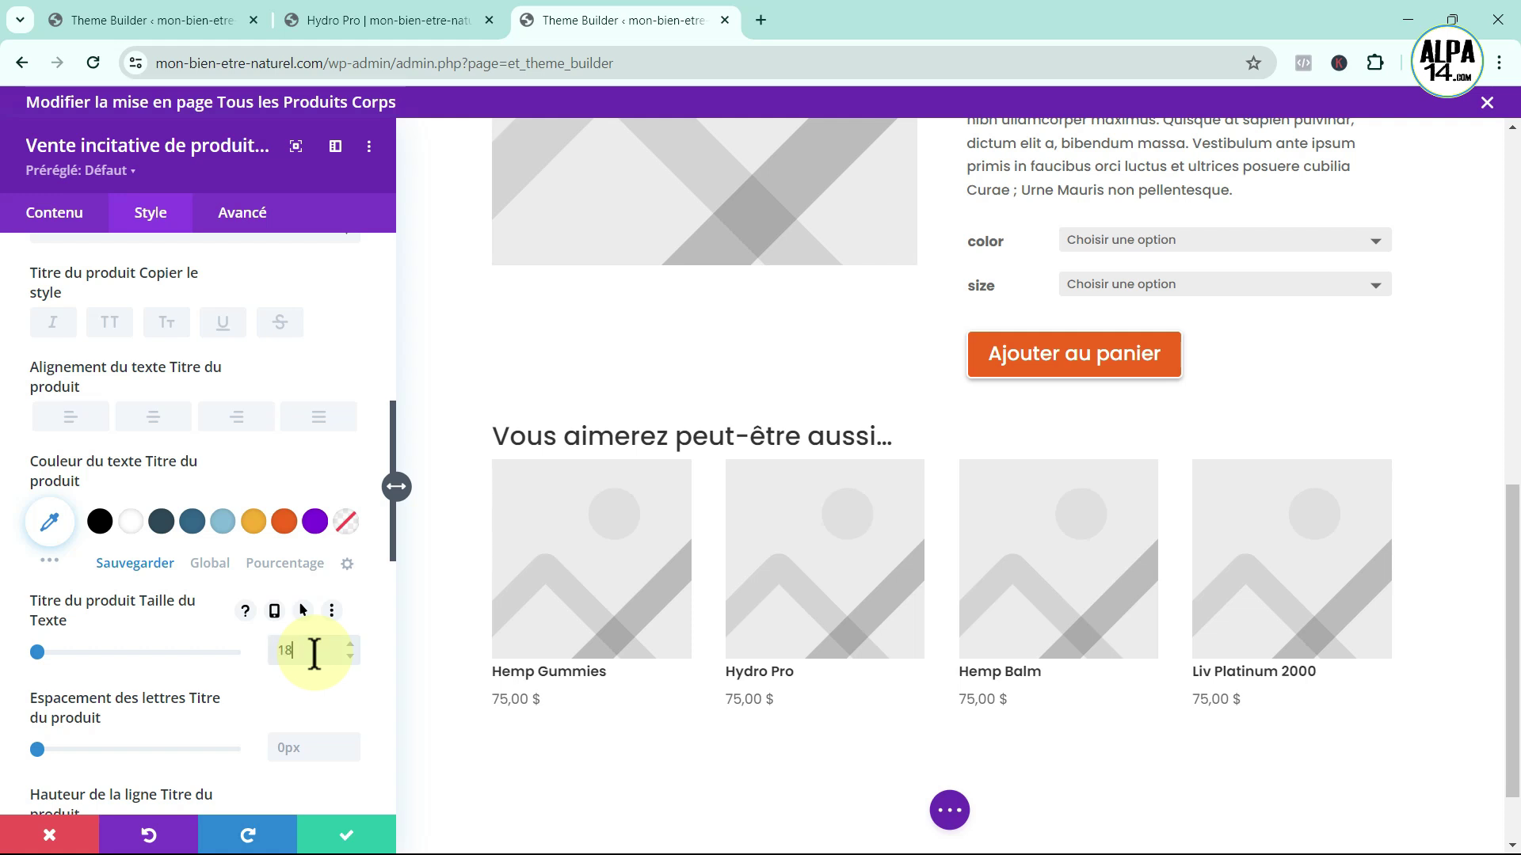
{"action": "scroll", "coordinate": [314, 655], "scroll_direction": "up", "scroll_amount": 3}
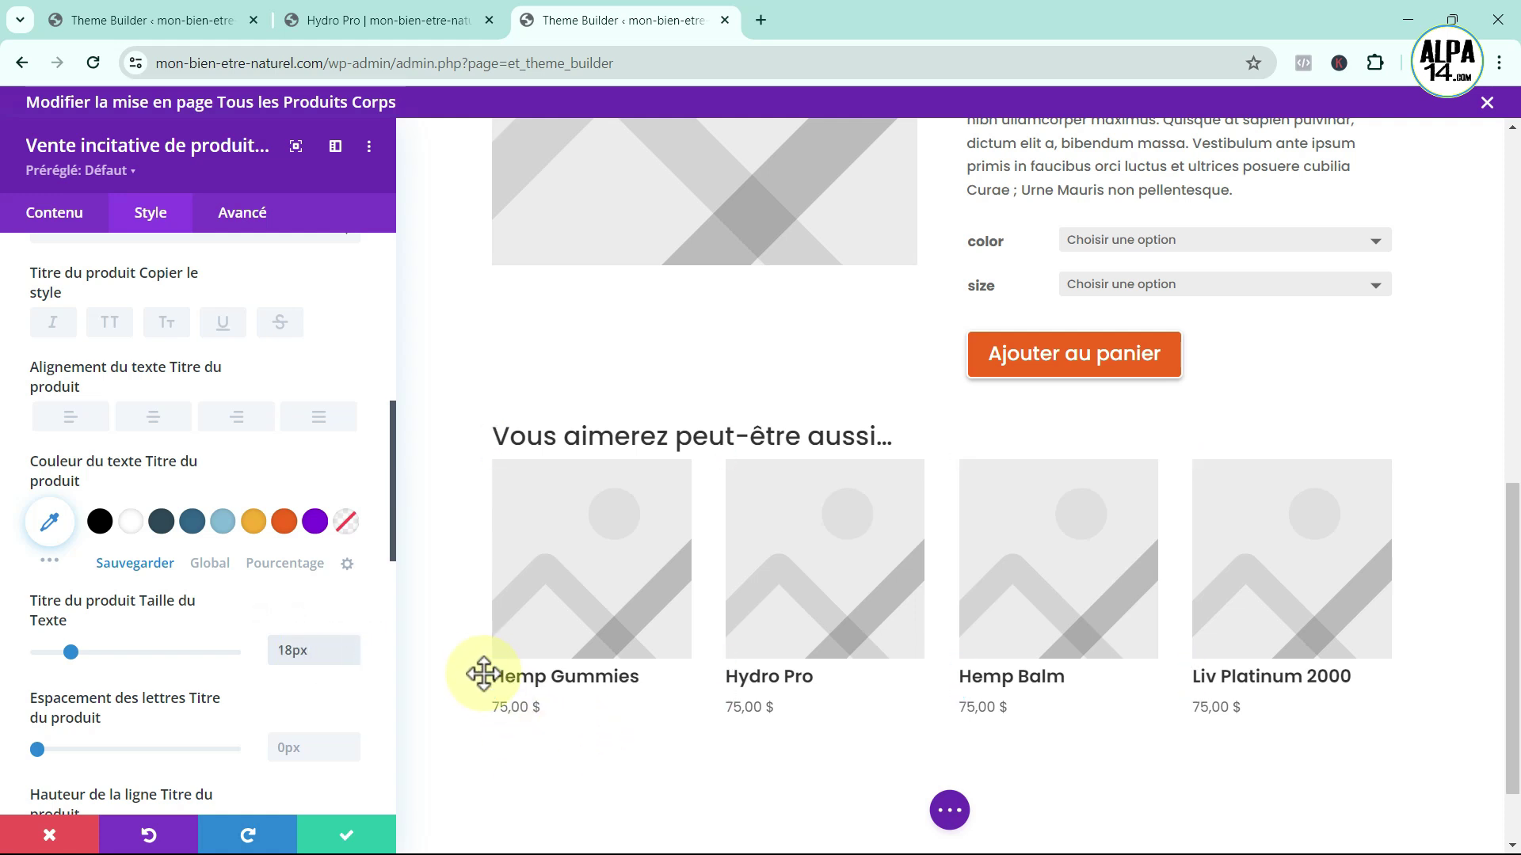
{"action": "scroll", "coordinate": [238, 651], "scroll_direction": "down", "scroll_amount": 1}
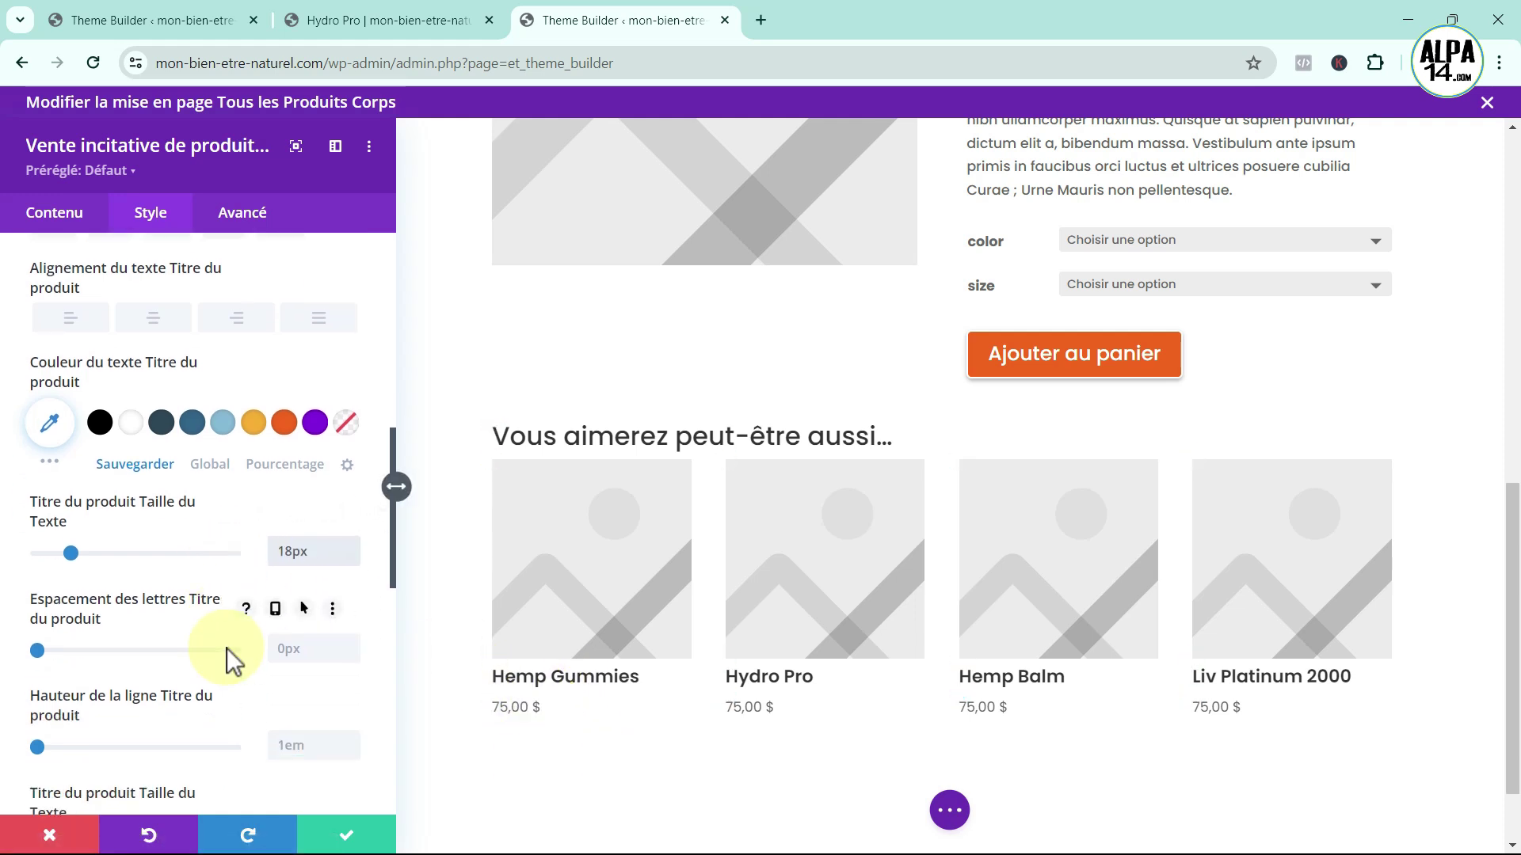
{"action": "left_click", "coordinate": [154, 319]}
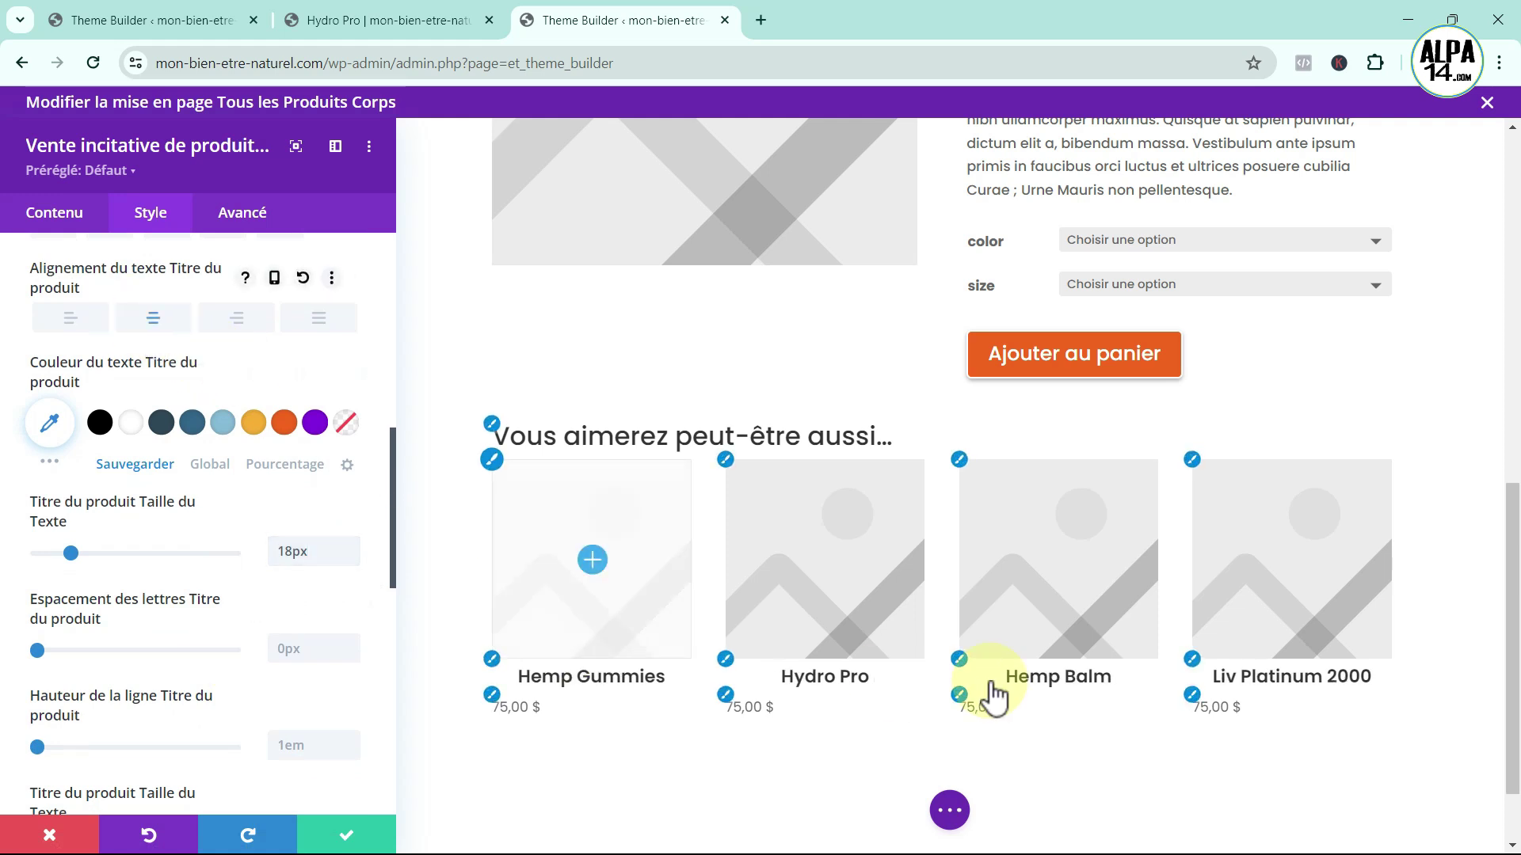
- Set the upsell products' price text colour to orange #f26419
{"action": "scroll", "coordinate": [628, 750], "scroll_direction": "down", "scroll_amount": 1}
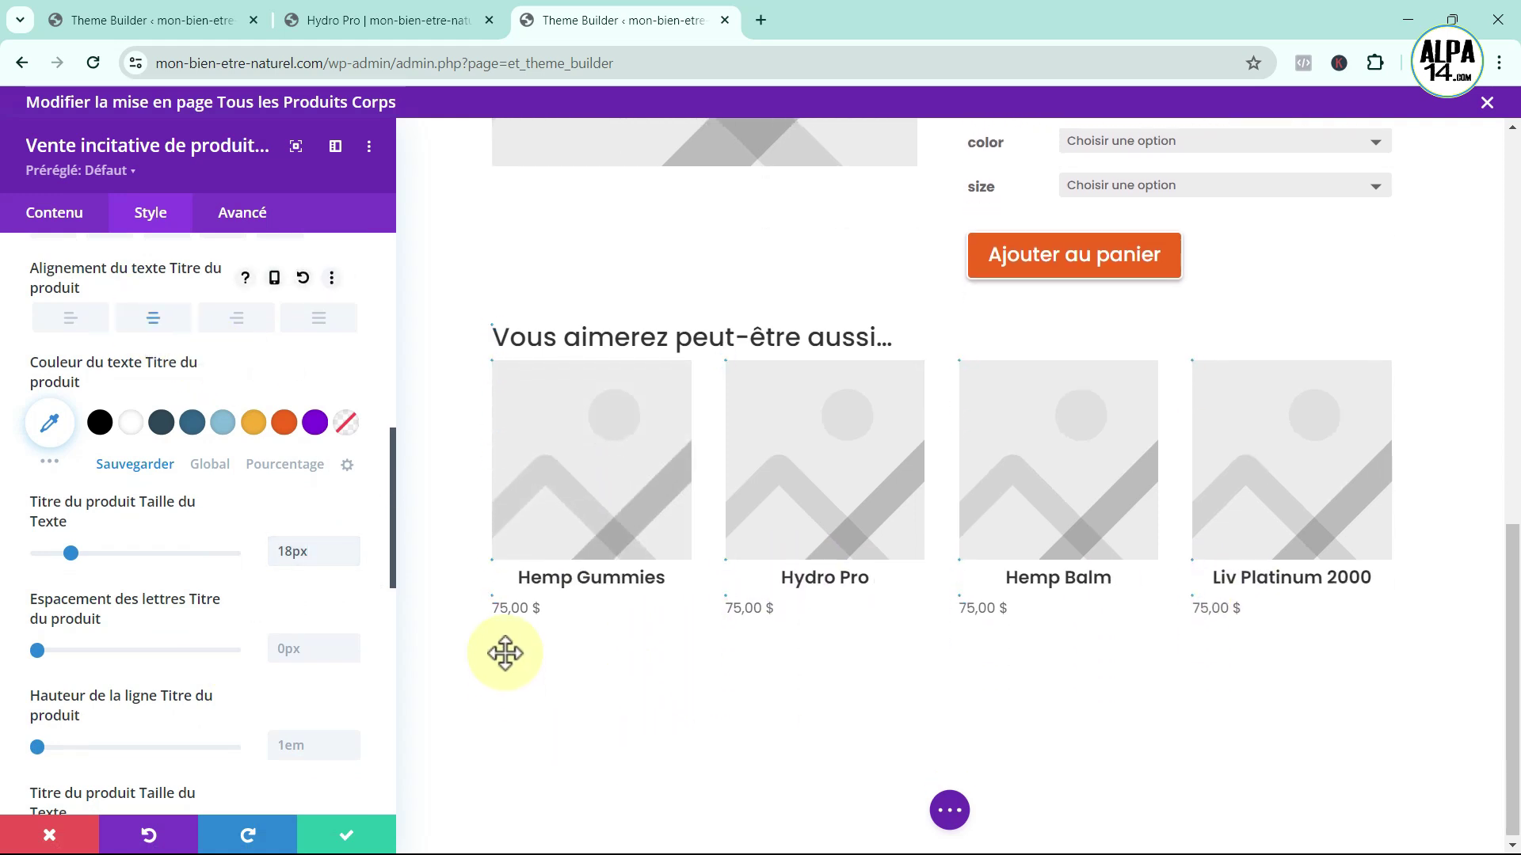
{"action": "left_click", "coordinate": [493, 597]}
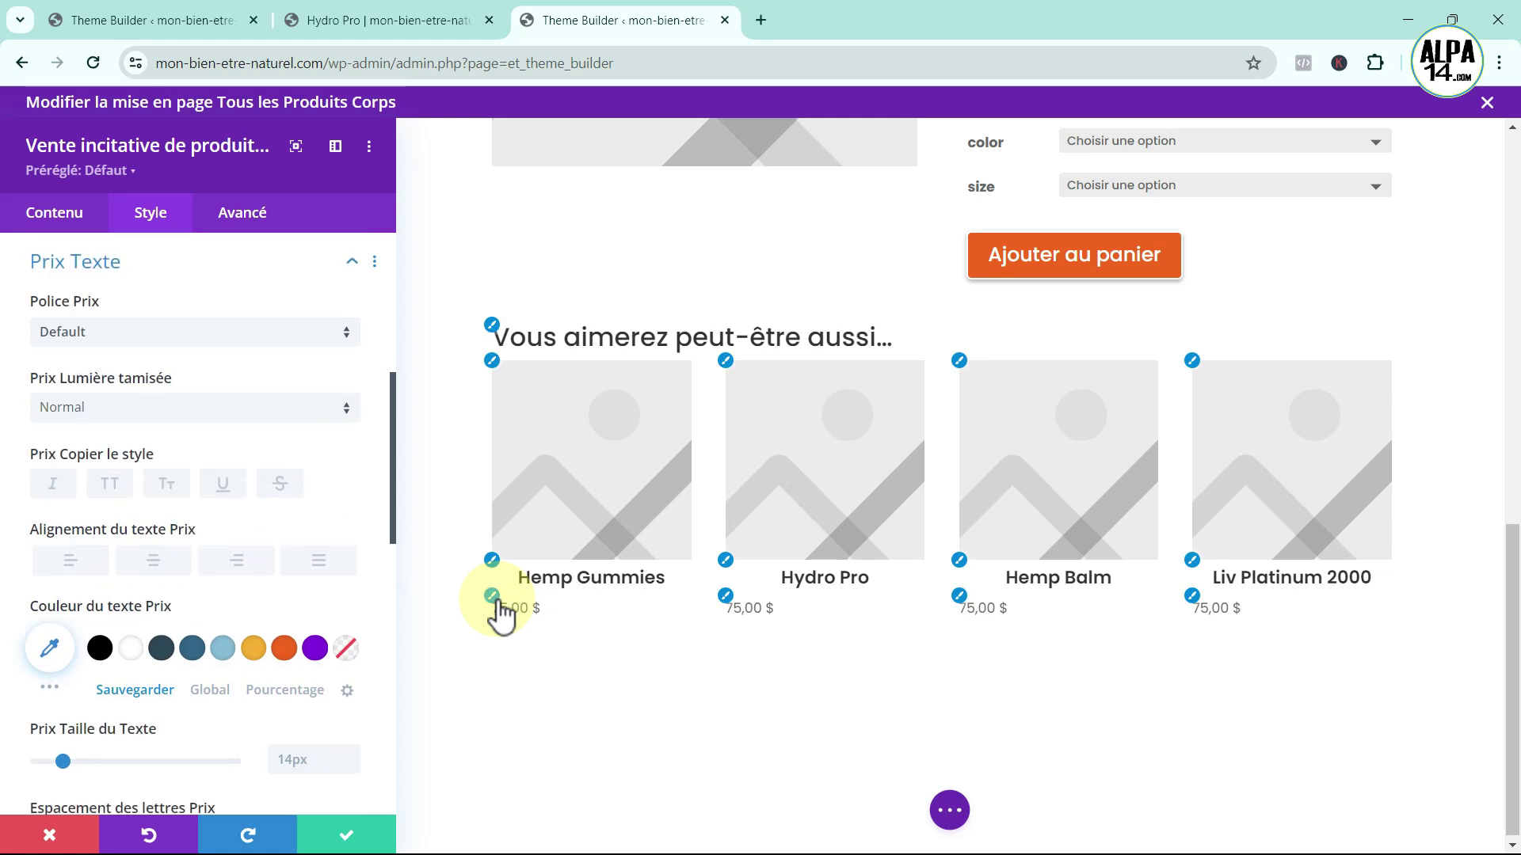
{"action": "left_click", "coordinate": [285, 653]}
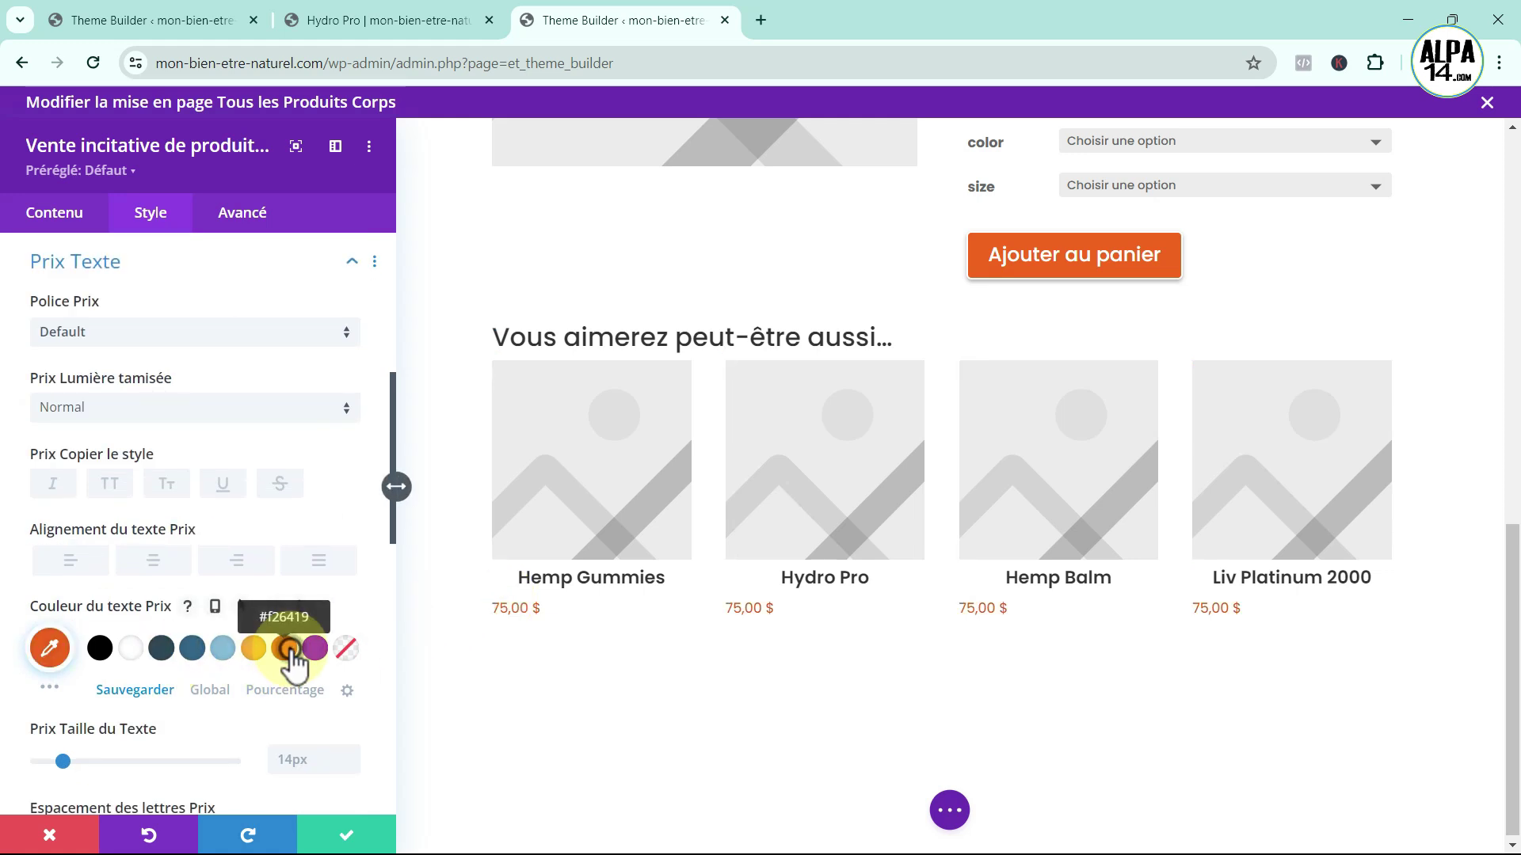
- Centre the upsell products' price text and set its size to 15px
{"action": "left_click", "coordinate": [162, 564]}
{"action": "scroll", "coordinate": [216, 604], "scroll_direction": "down", "scroll_amount": 1}
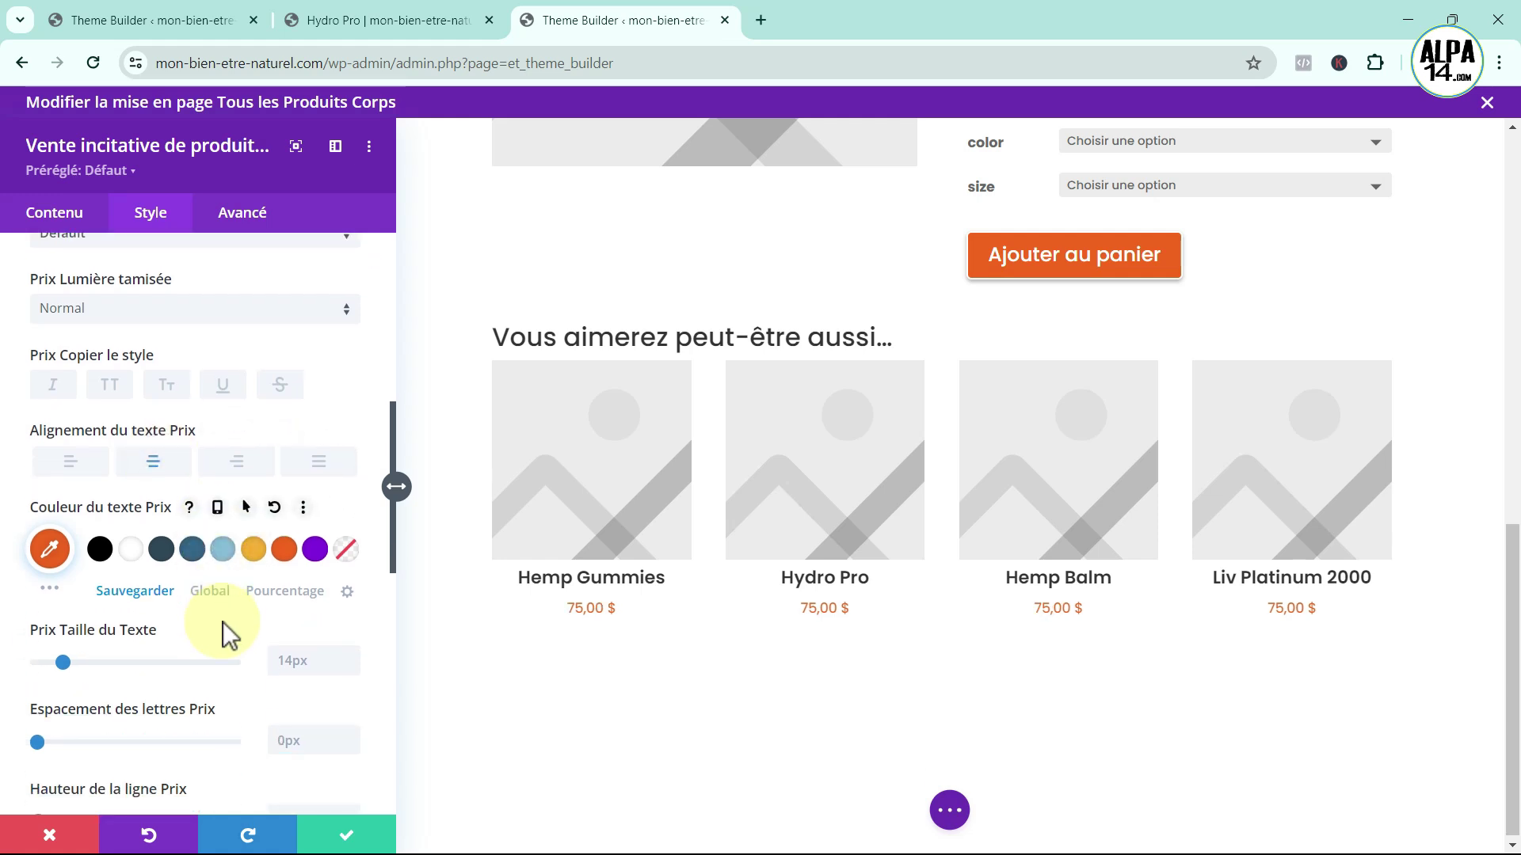
{"action": "left_click", "coordinate": [350, 656]}
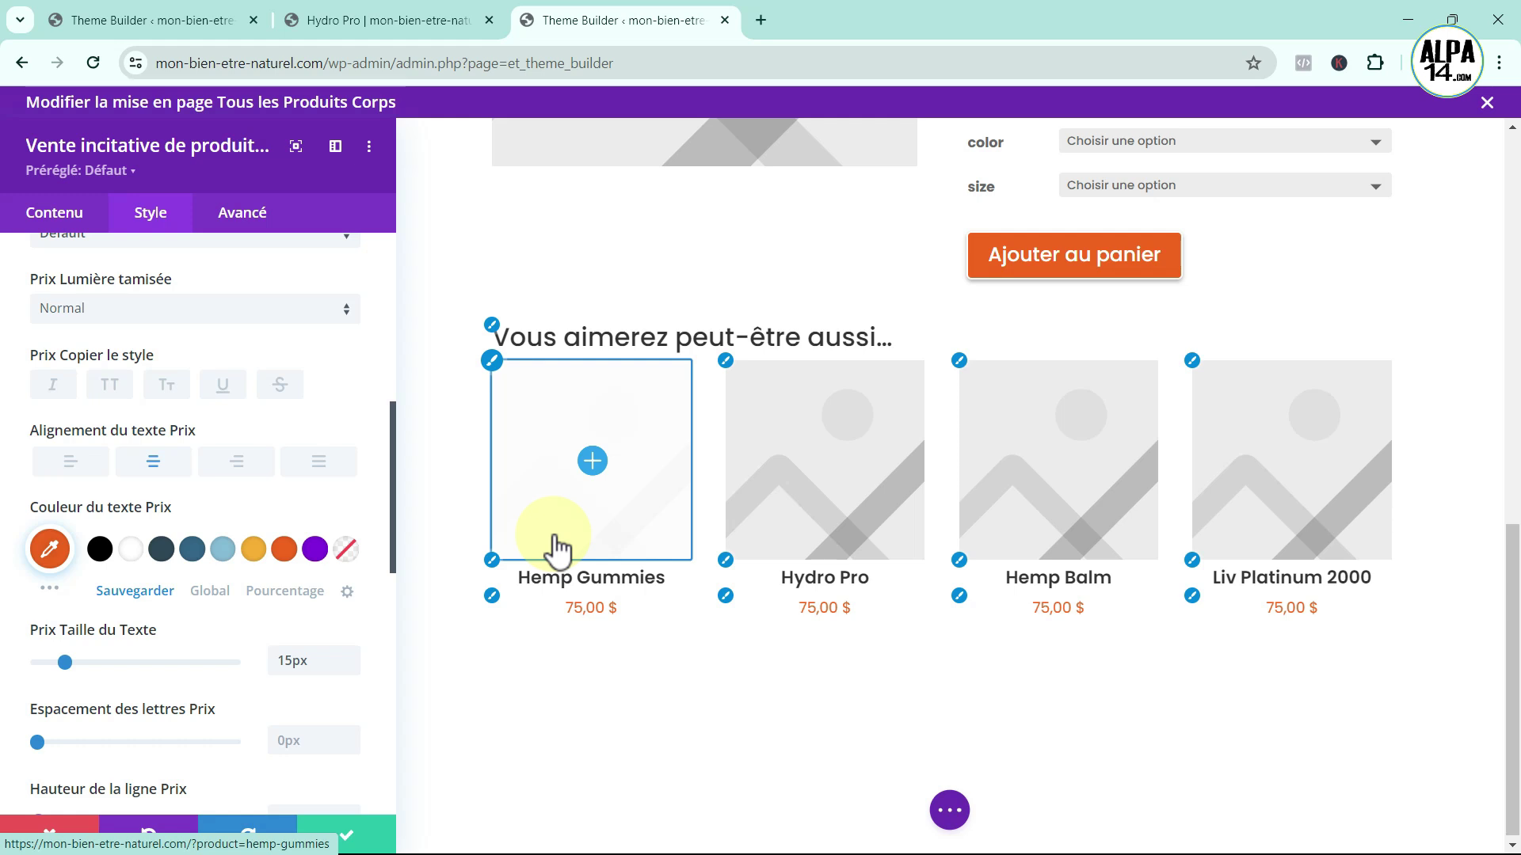
- Set the upsell image overlay's background colour to a translucent light green, rgba(124,238,99,0.28)
{"action": "left_click", "coordinate": [492, 361]}
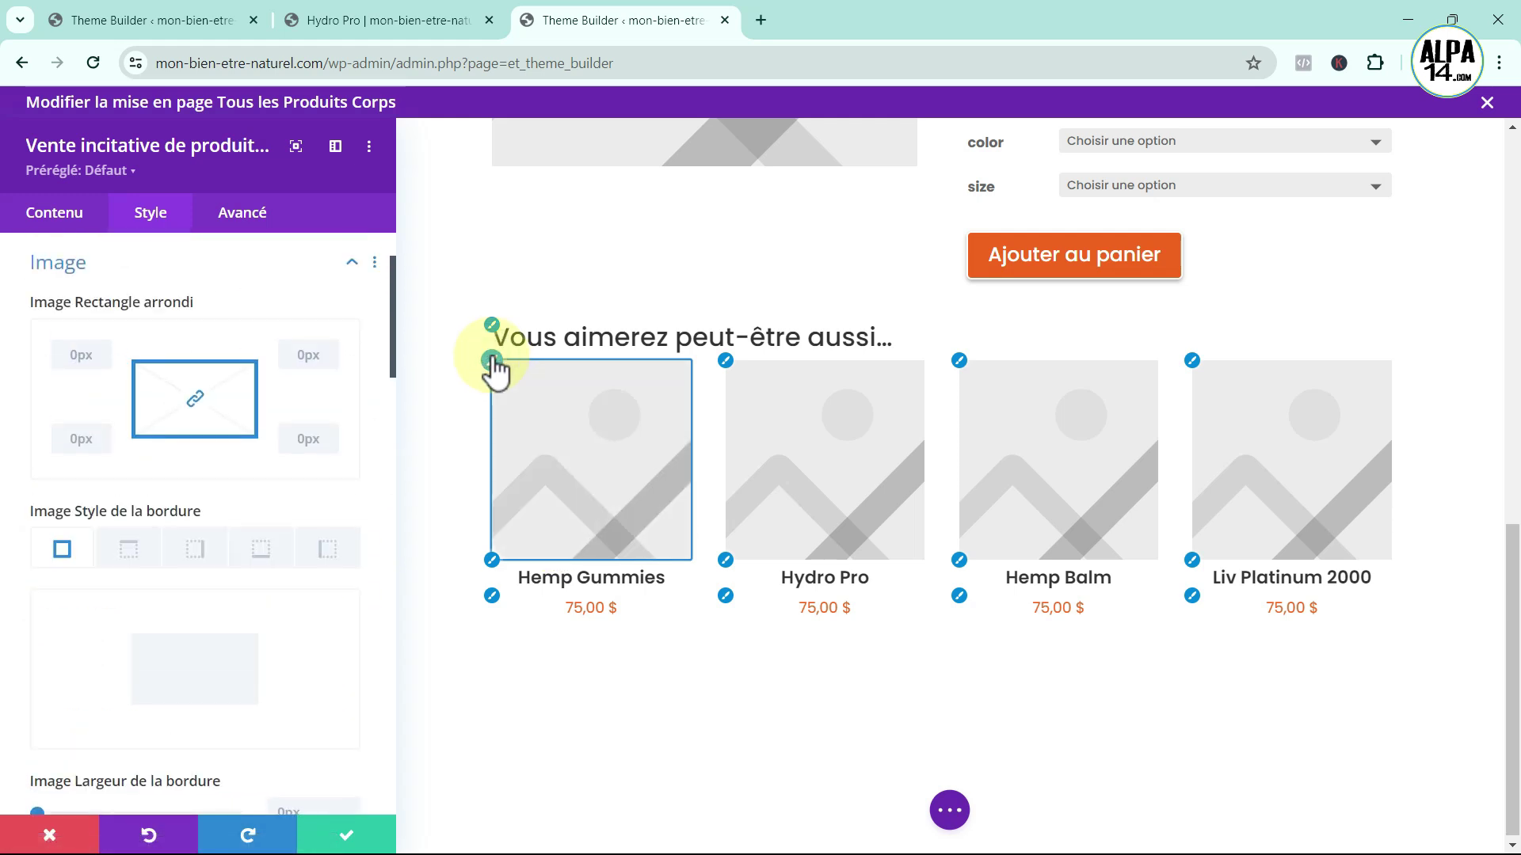
{"action": "scroll", "coordinate": [272, 424], "scroll_direction": "up", "scroll_amount": 2}
{"action": "left_click", "coordinate": [183, 321]}
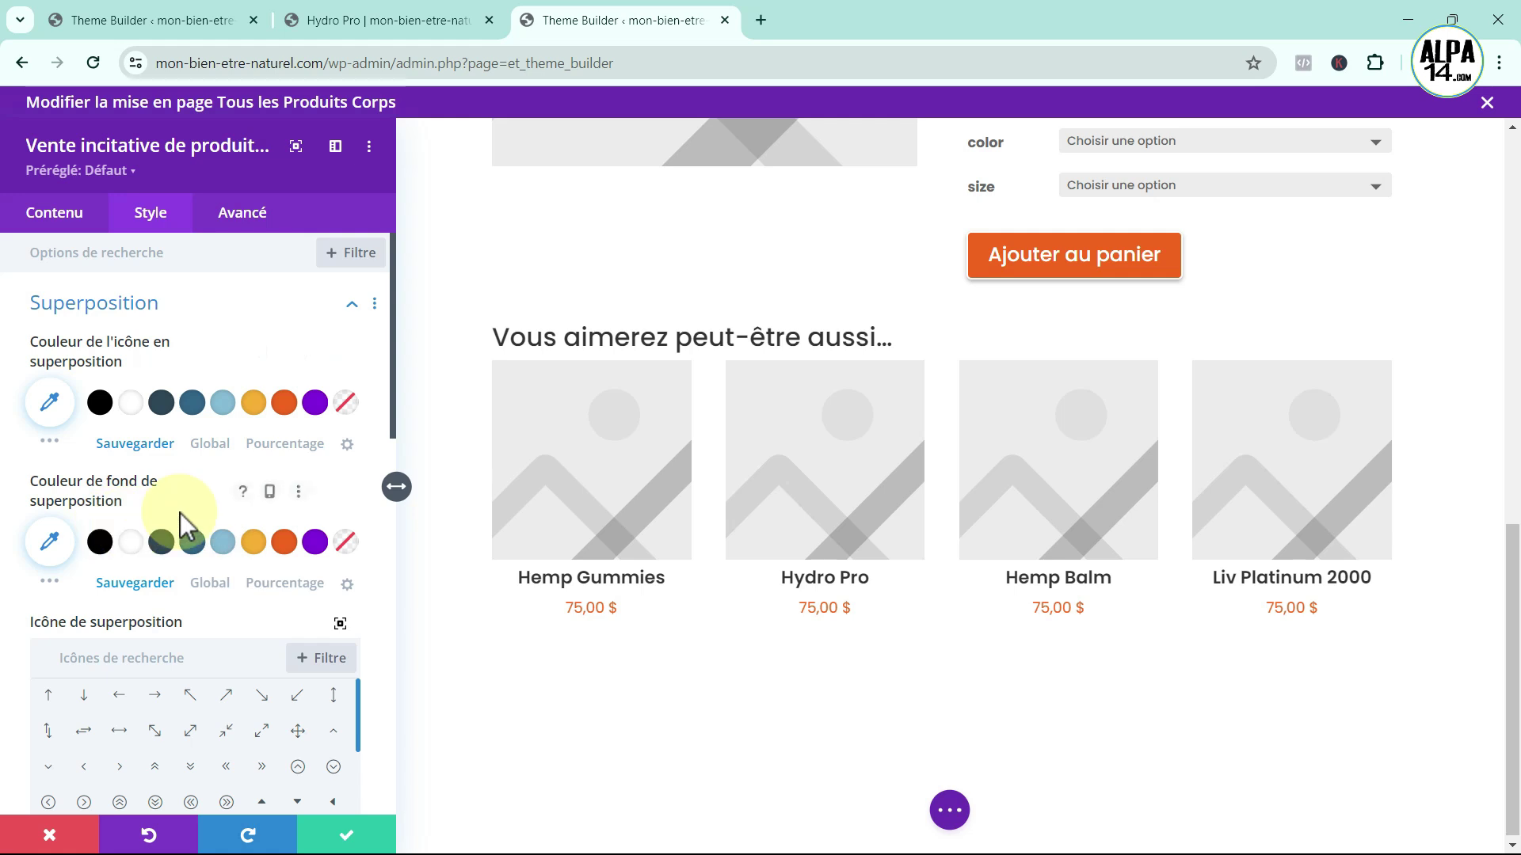
{"action": "left_click", "coordinate": [49, 583]}
{"action": "scroll", "coordinate": [212, 574], "scroll_direction": "down", "scroll_amount": 4}
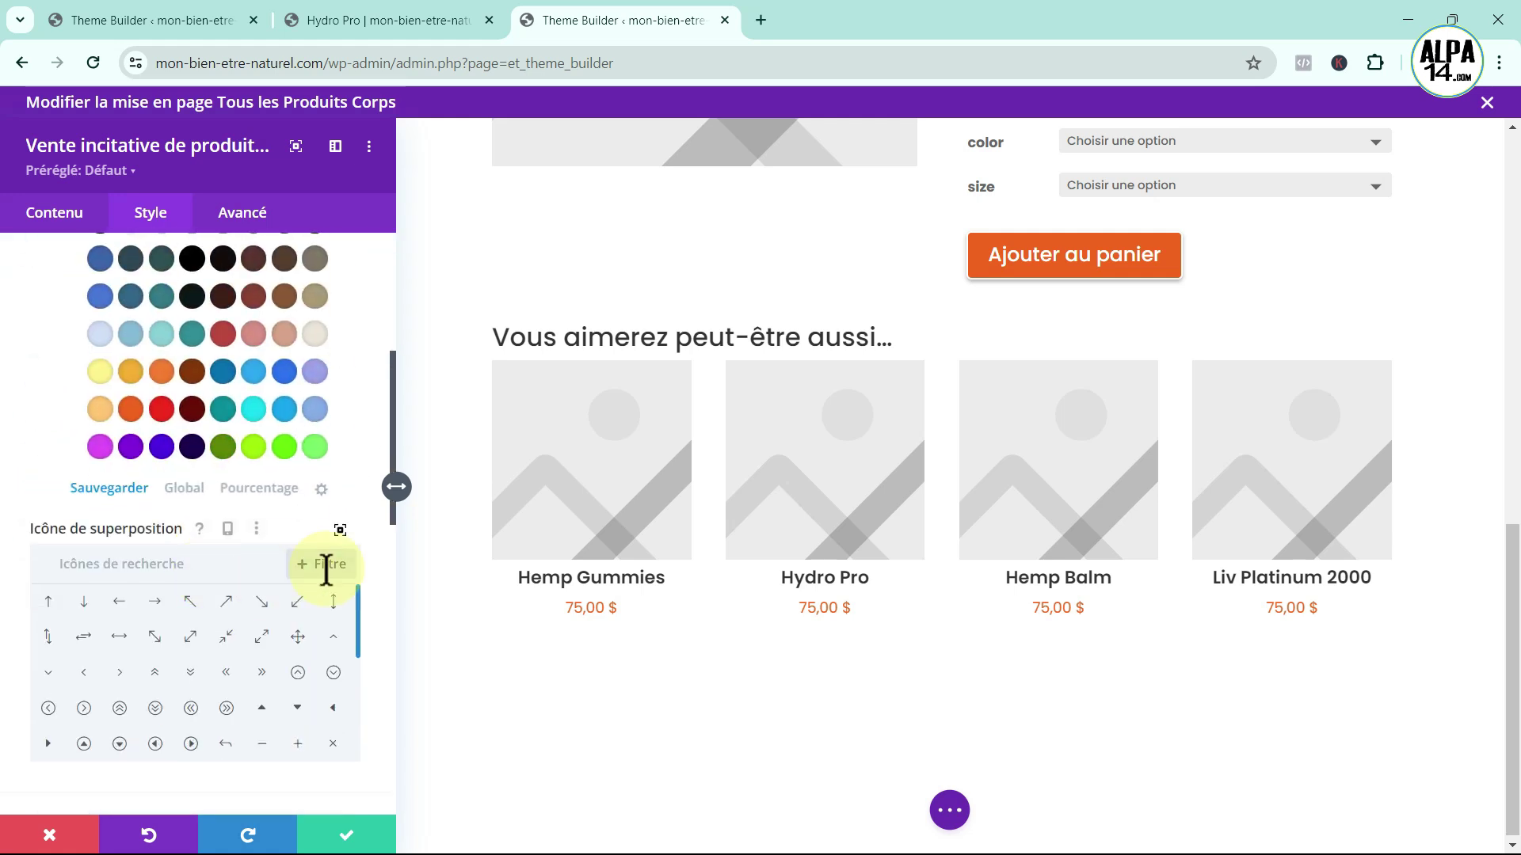
{"action": "left_click", "coordinate": [314, 448]}
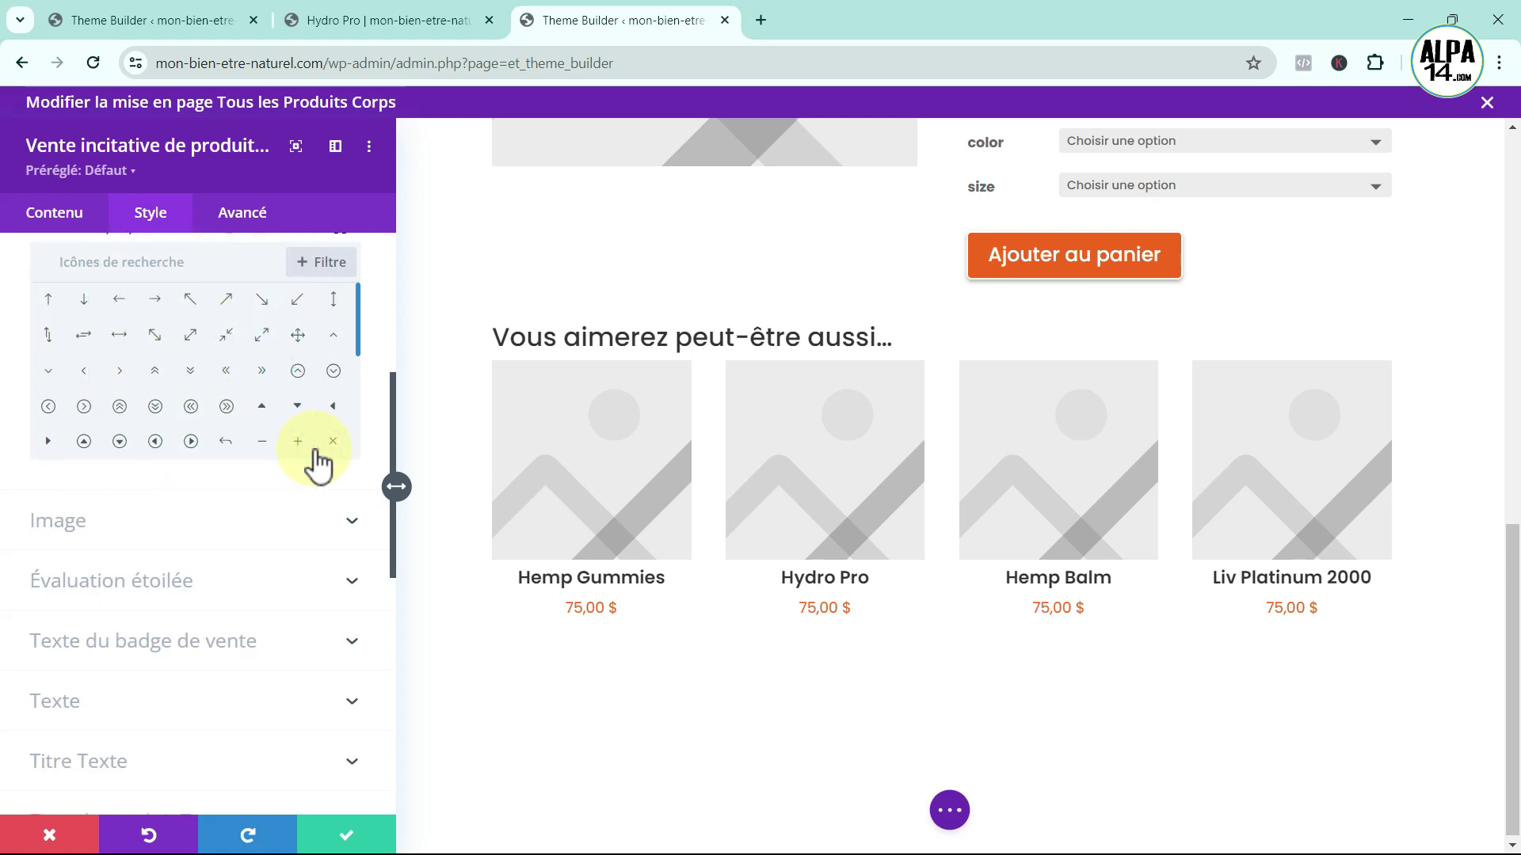
{"action": "scroll", "coordinate": [317, 463], "scroll_direction": "up", "scroll_amount": 5}
{"action": "left_click", "coordinate": [52, 439]}
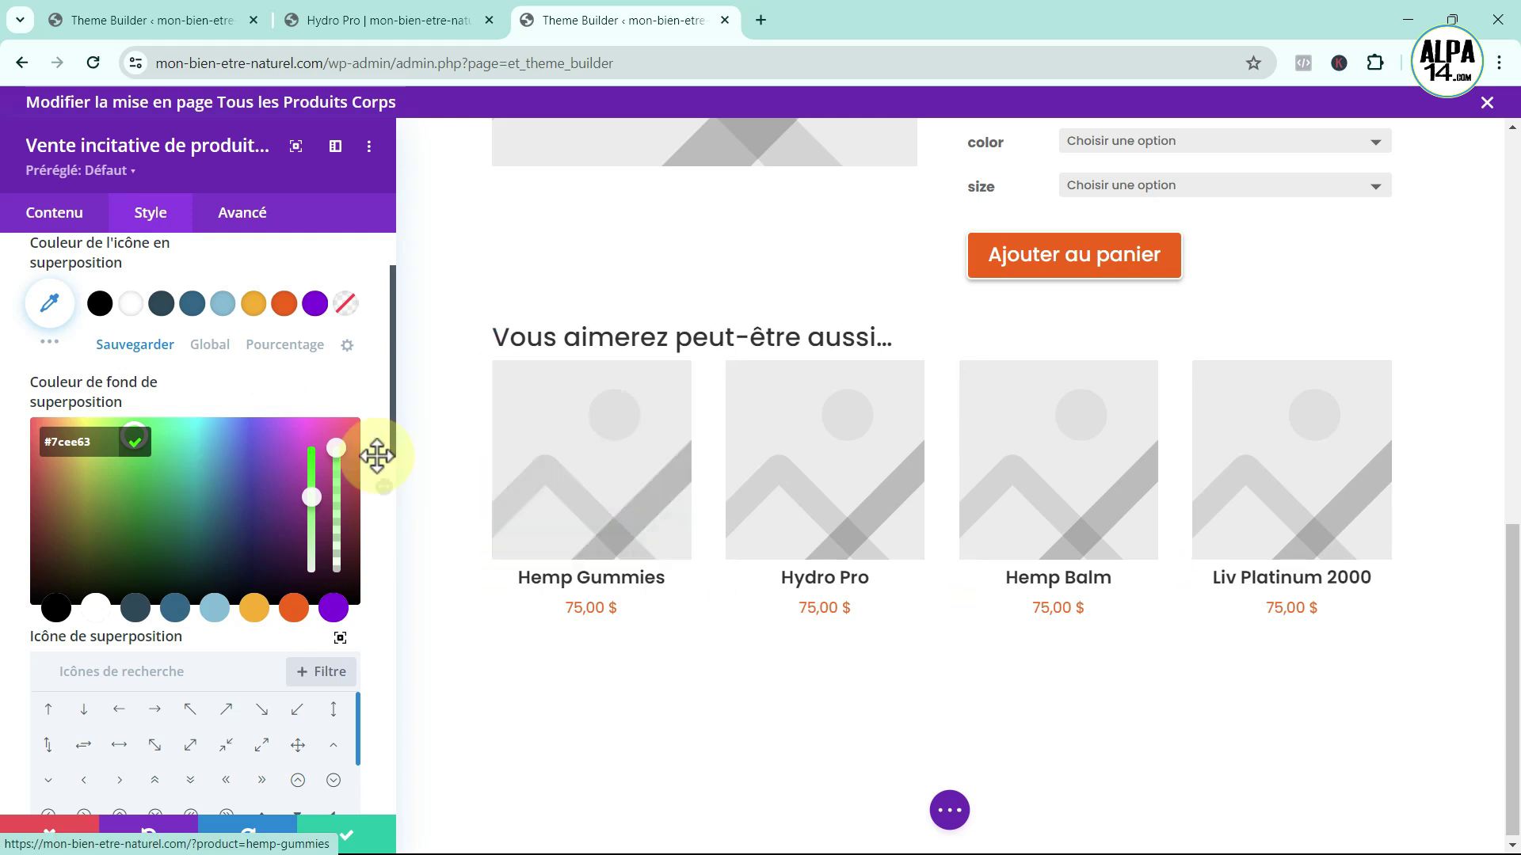
{"action": "left_click_drag", "start_coordinate": [337, 448], "coordinate": [336, 548]}
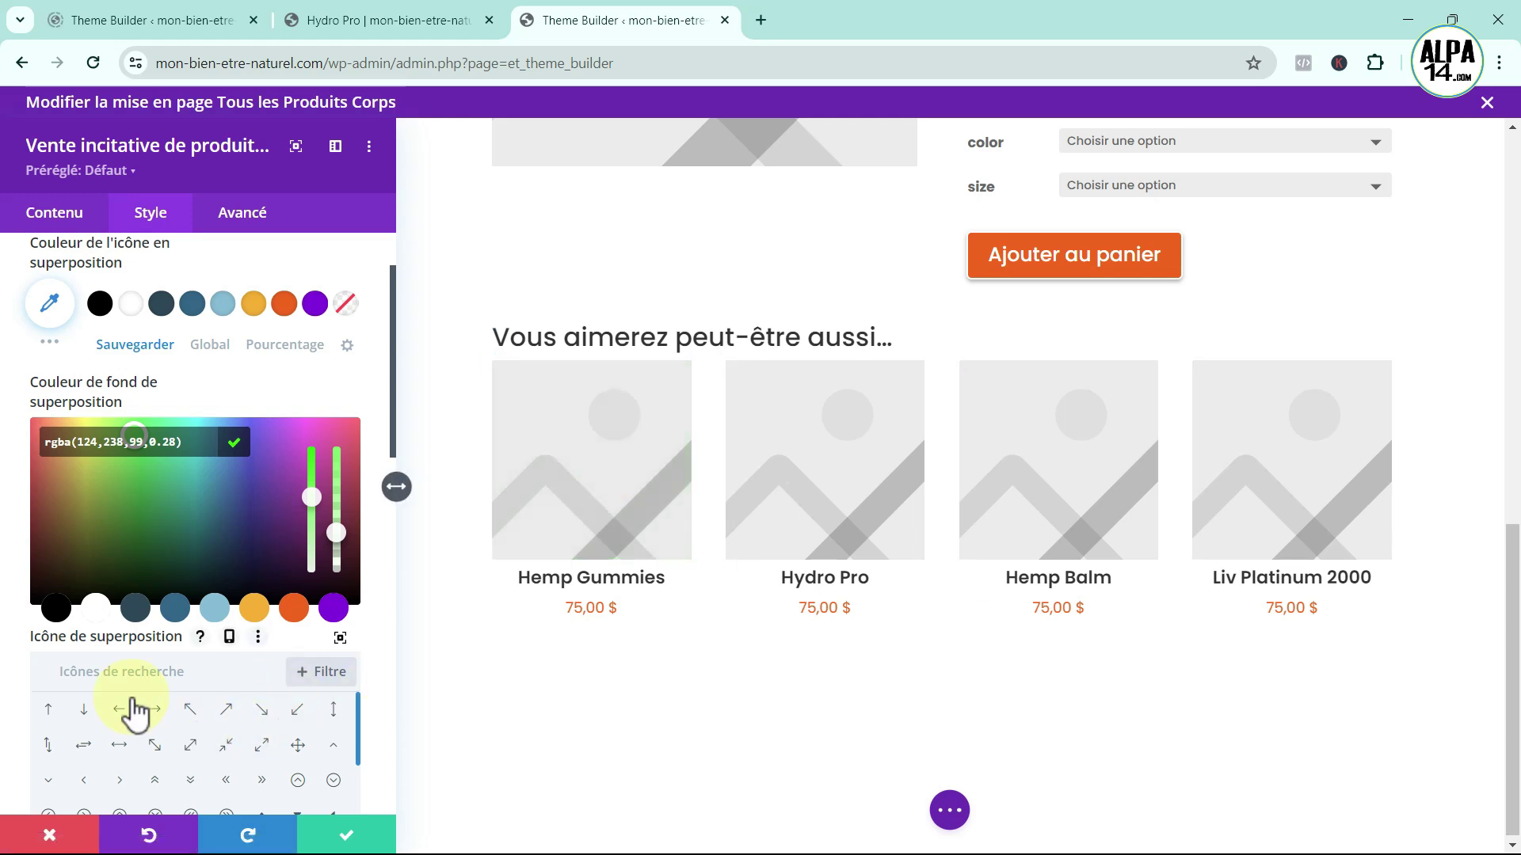
- Search the overlay icons for "Le", choose the solid leaf icon and set its colour to white #ffffff
{"action": "left_click", "coordinate": [119, 679]}
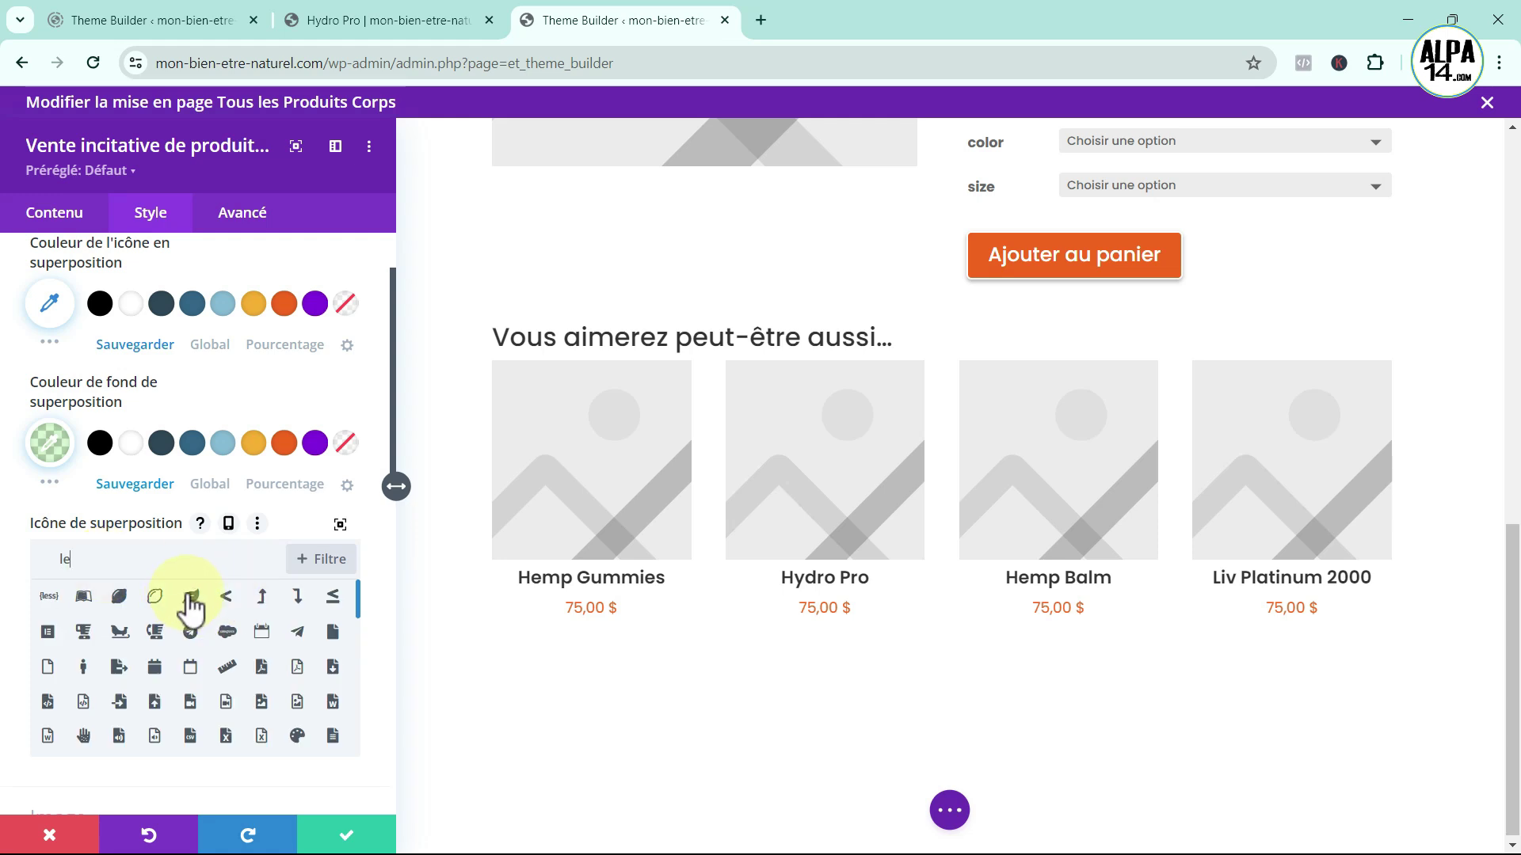
{"action": "left_click", "coordinate": [190, 600]}
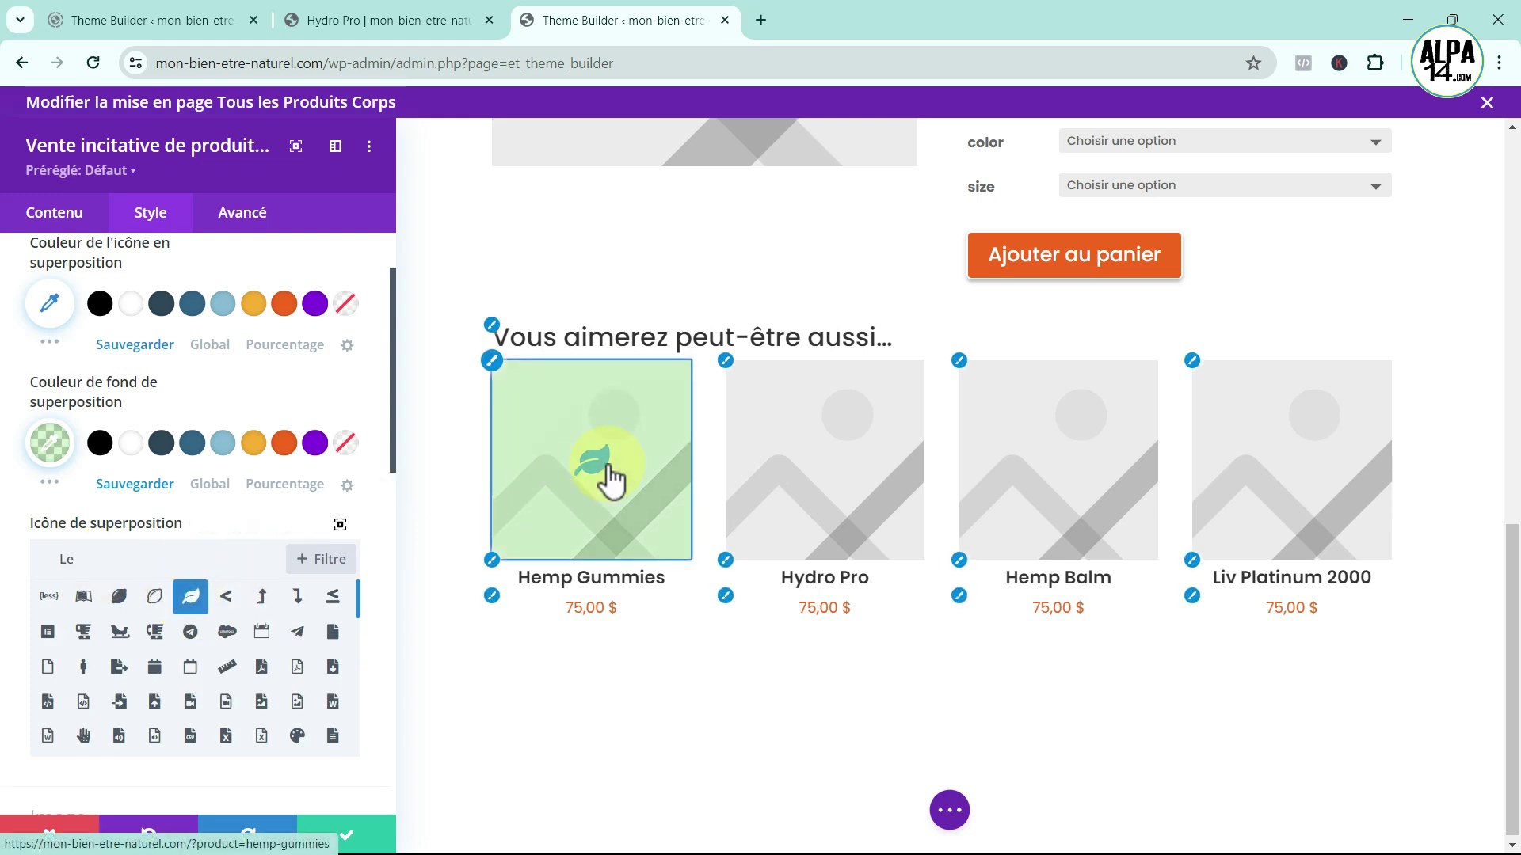
{"action": "scroll", "coordinate": [321, 487], "scroll_direction": "up", "scroll_amount": 2}
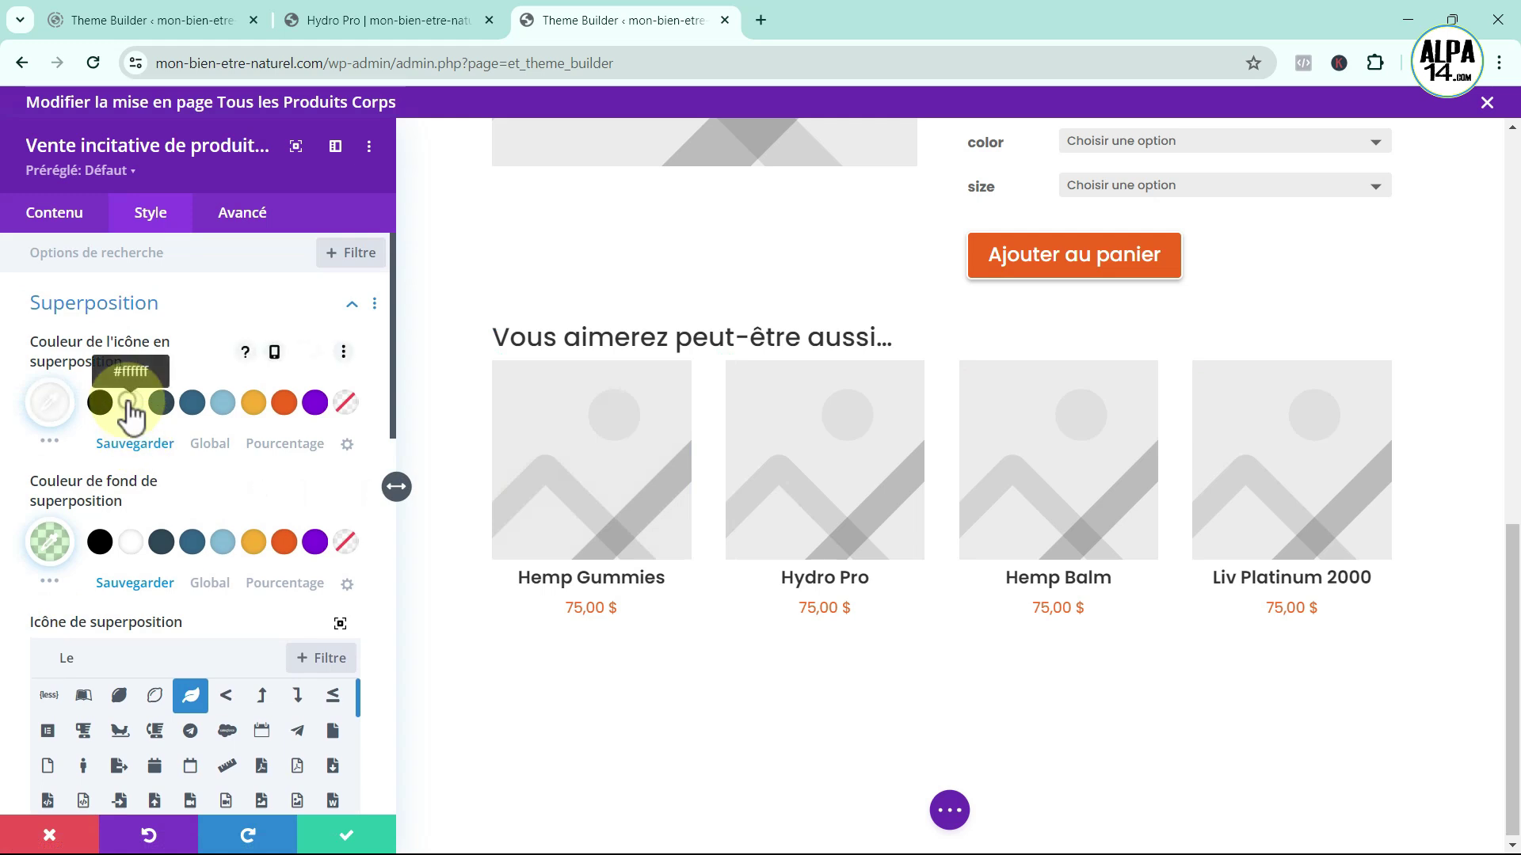
{"action": "left_click", "coordinate": [131, 404]}
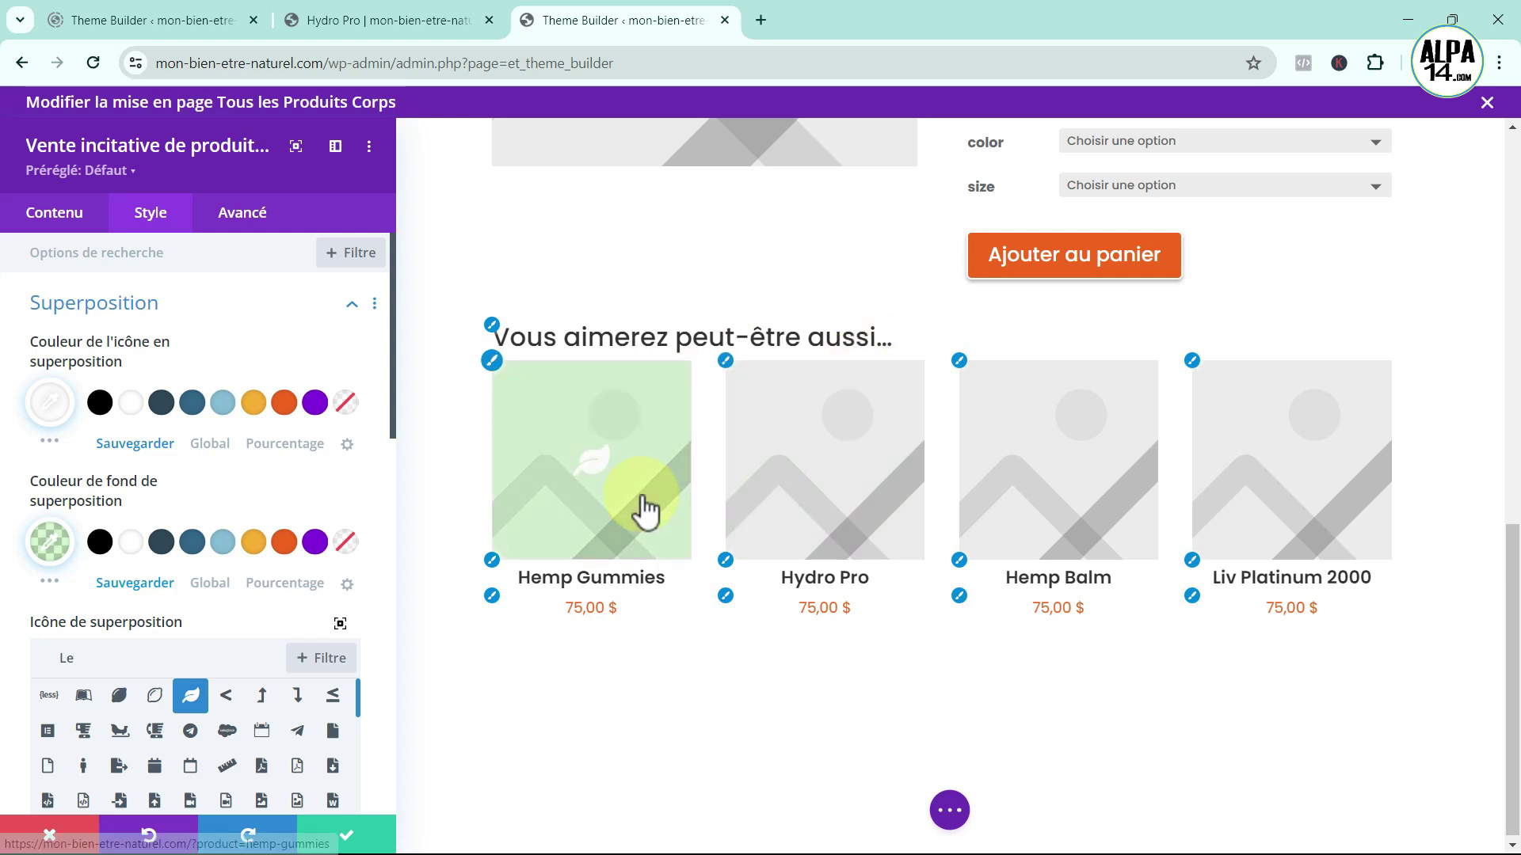
- Check the upsell module's content options and save the module's settings
{"action": "left_click", "coordinate": [66, 227]}
{"action": "left_click", "coordinate": [127, 303]}
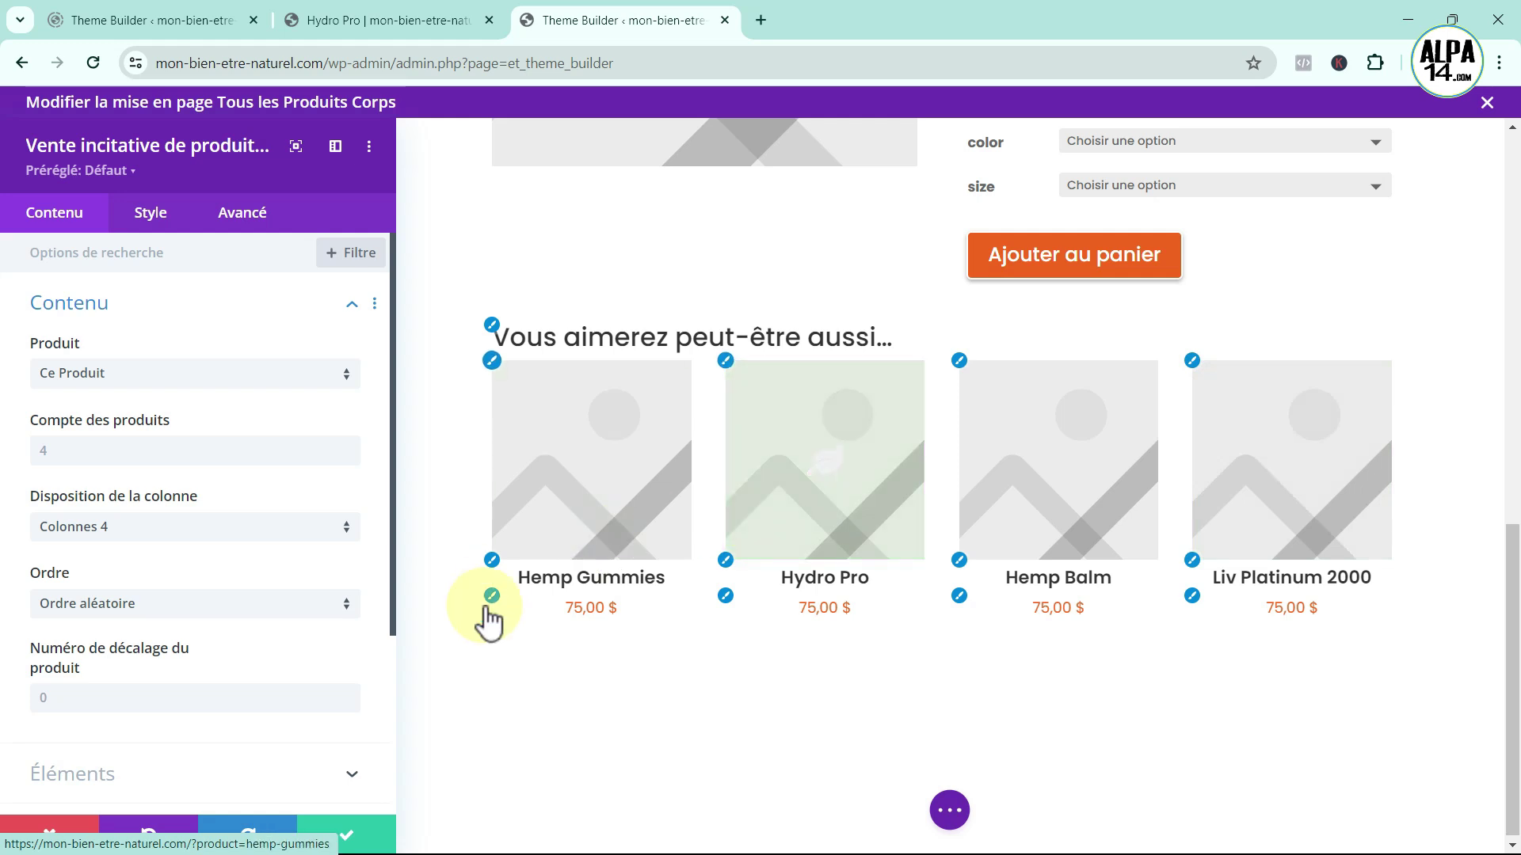
{"action": "left_click", "coordinate": [358, 838]}
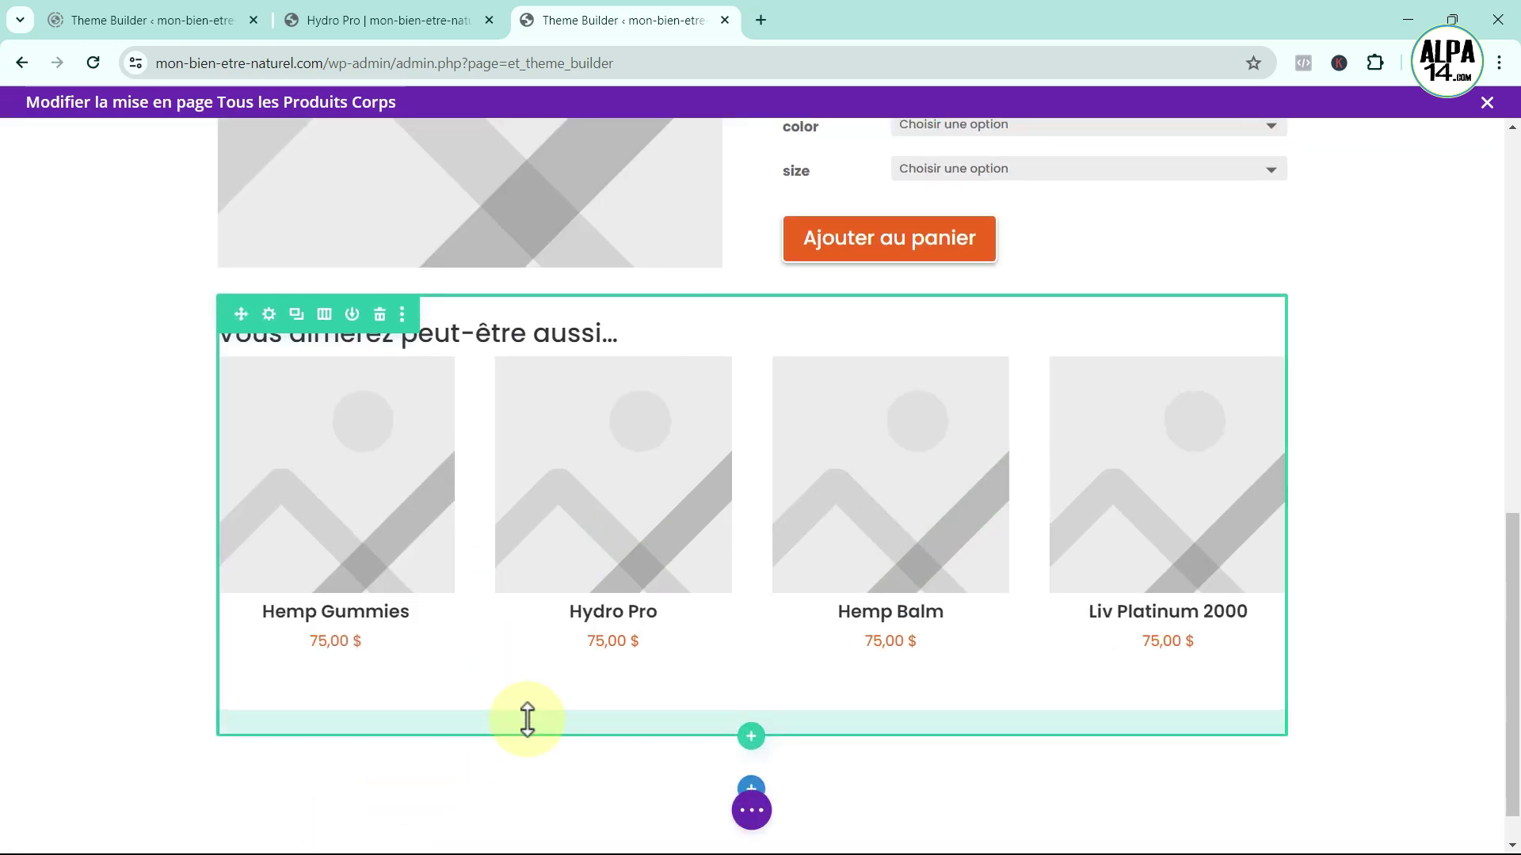
- Review the product body layout, save and close it, and save the Theme Builder changes
{"action": "scroll", "coordinate": [528, 719], "scroll_direction": "up", "scroll_amount": 10}
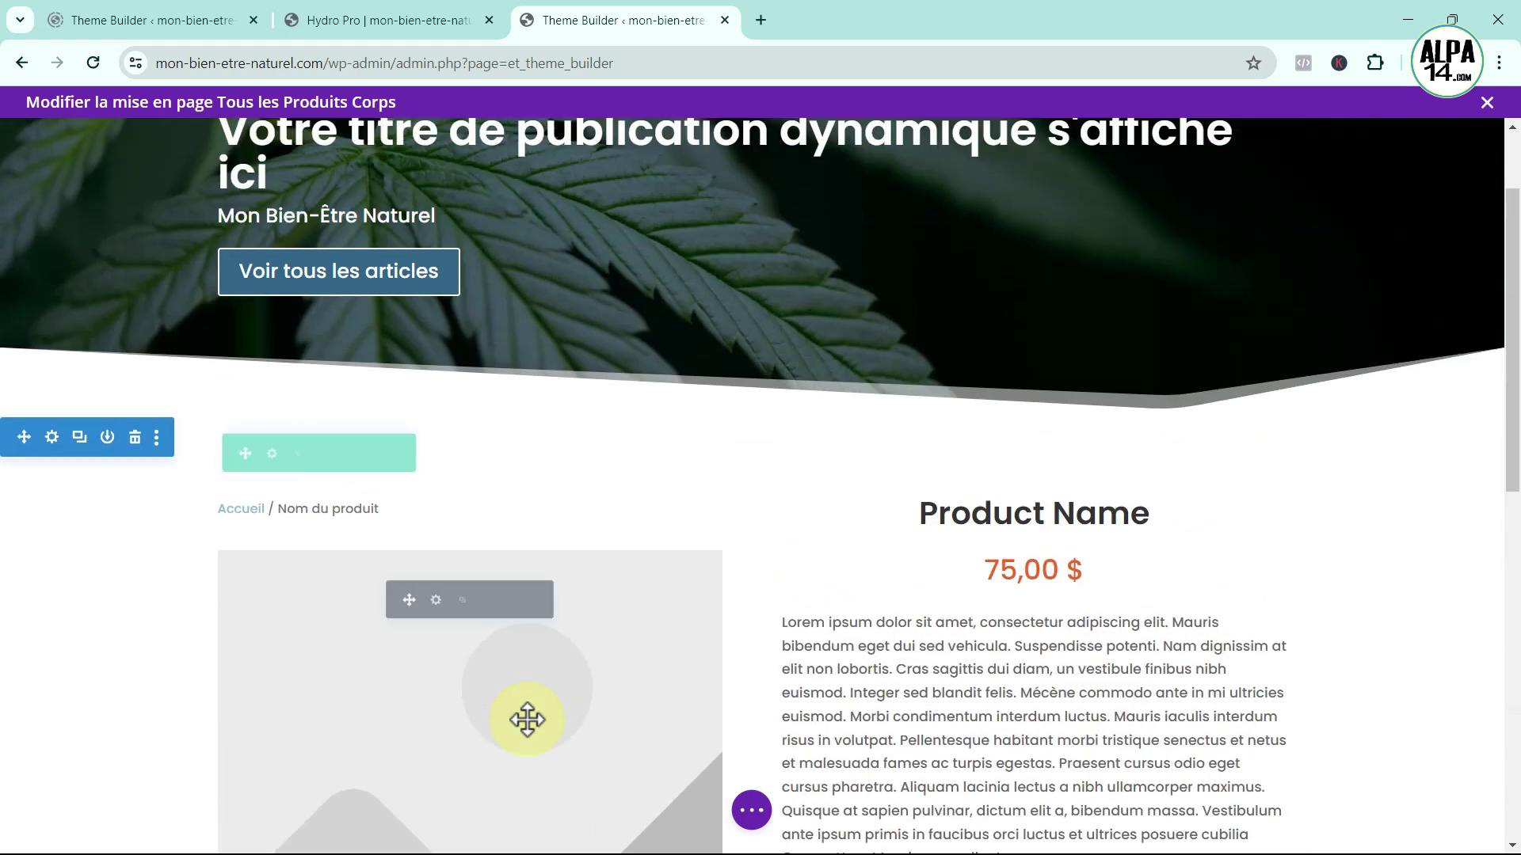
{"action": "scroll", "coordinate": [528, 720], "scroll_direction": "down", "scroll_amount": 4}
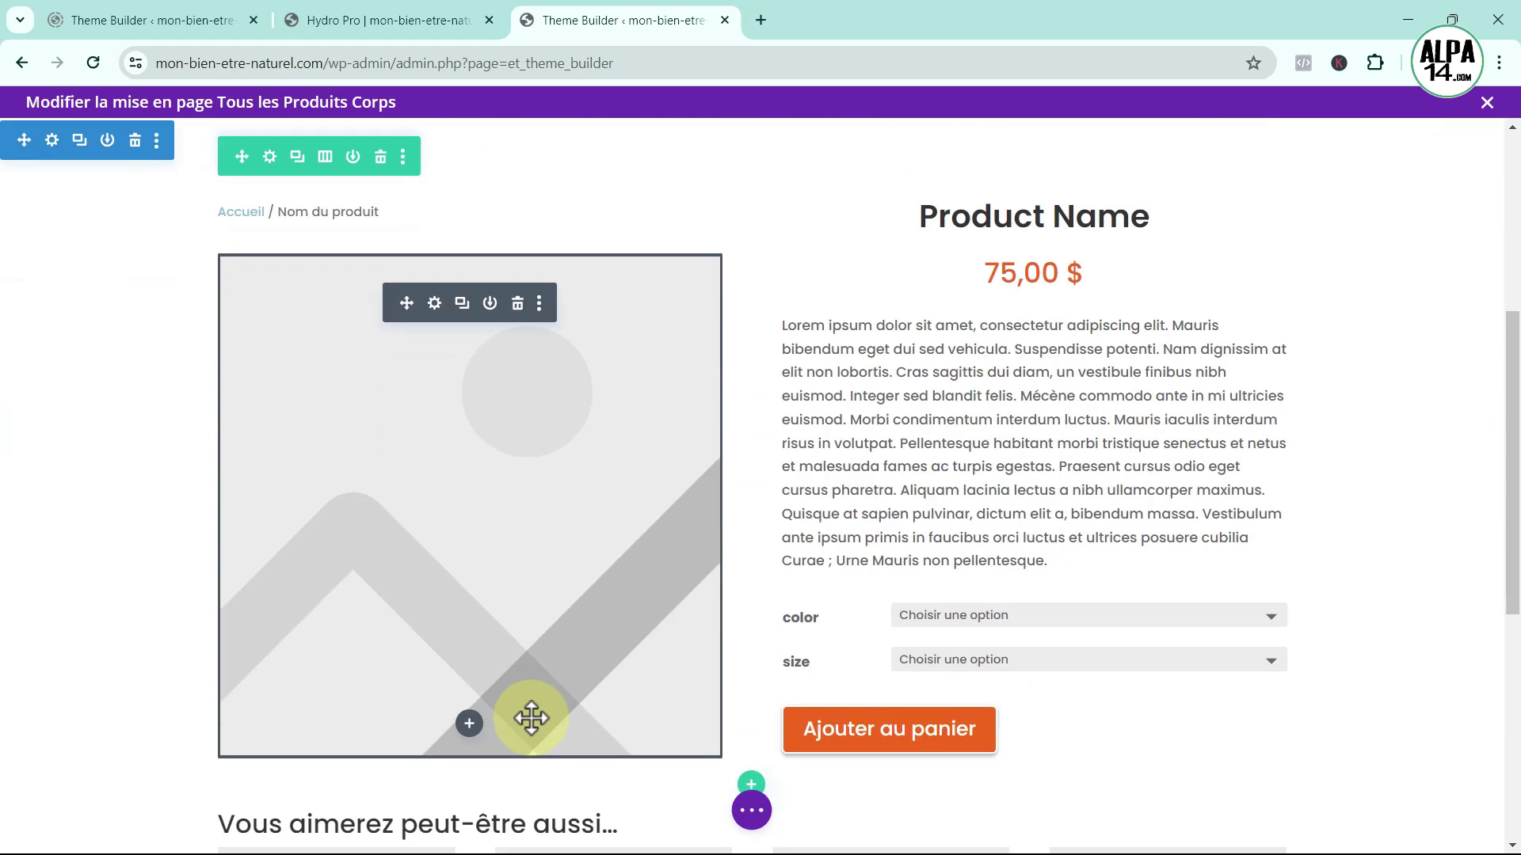
{"action": "scroll", "coordinate": [531, 718], "scroll_direction": "up", "scroll_amount": 5}
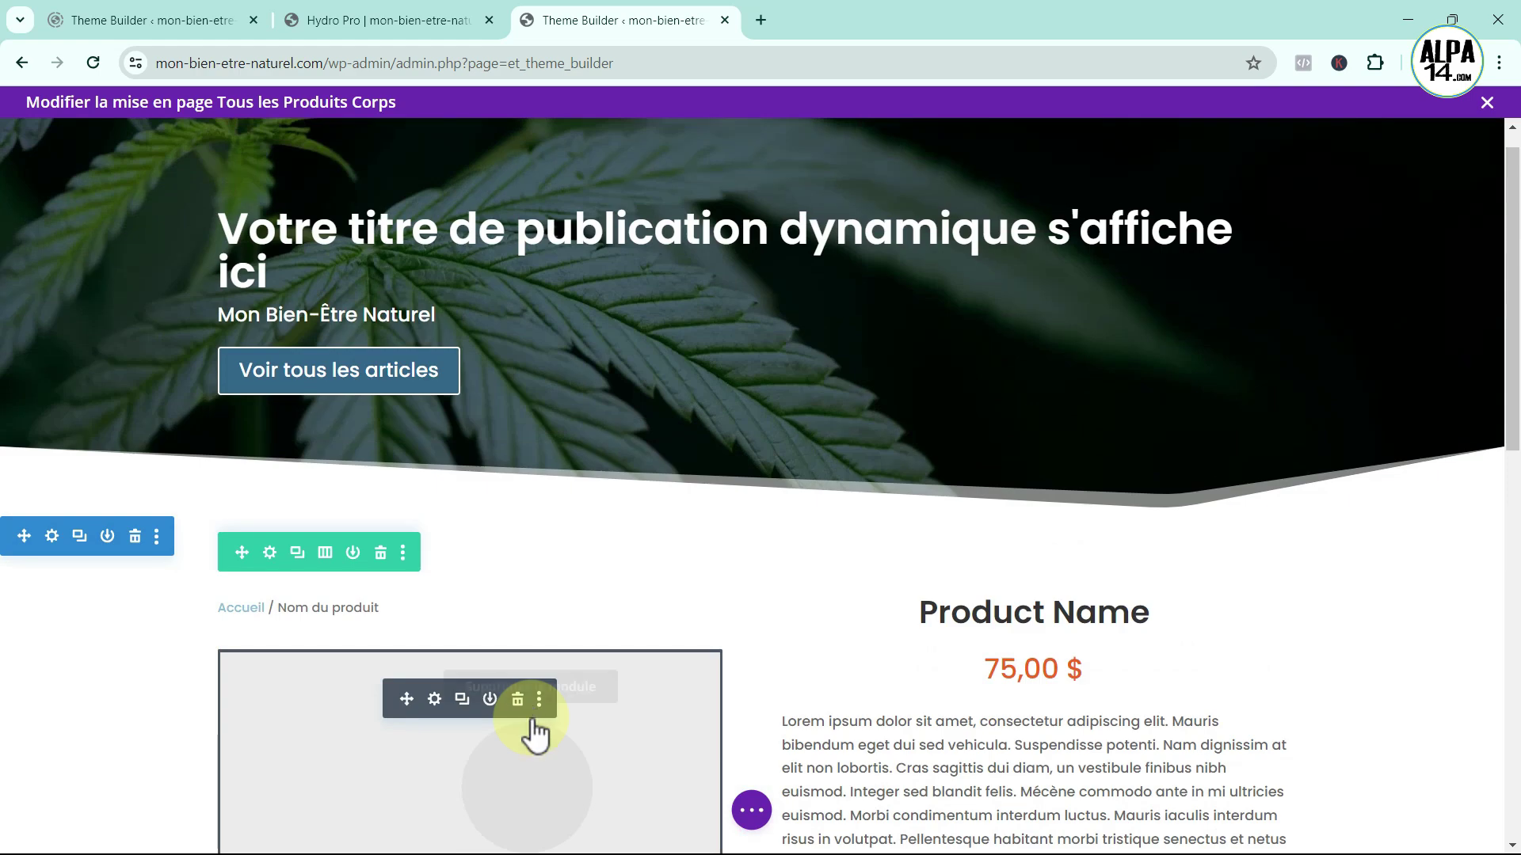
{"action": "scroll", "coordinate": [535, 729], "scroll_direction": "down", "scroll_amount": 11}
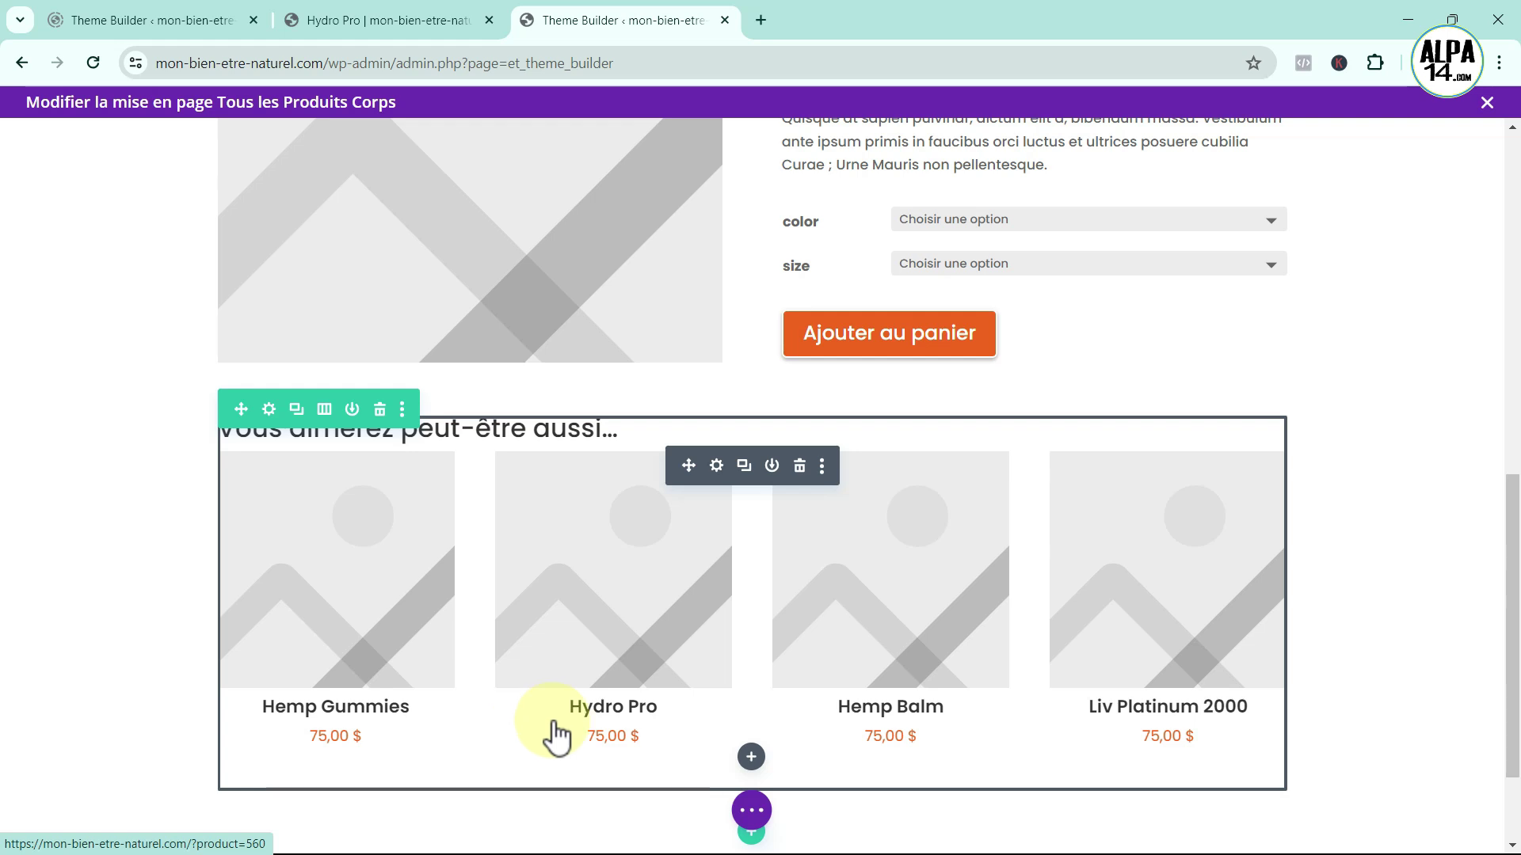
{"action": "left_click", "coordinate": [751, 810]}
{"action": "left_click", "coordinate": [1429, 809]}
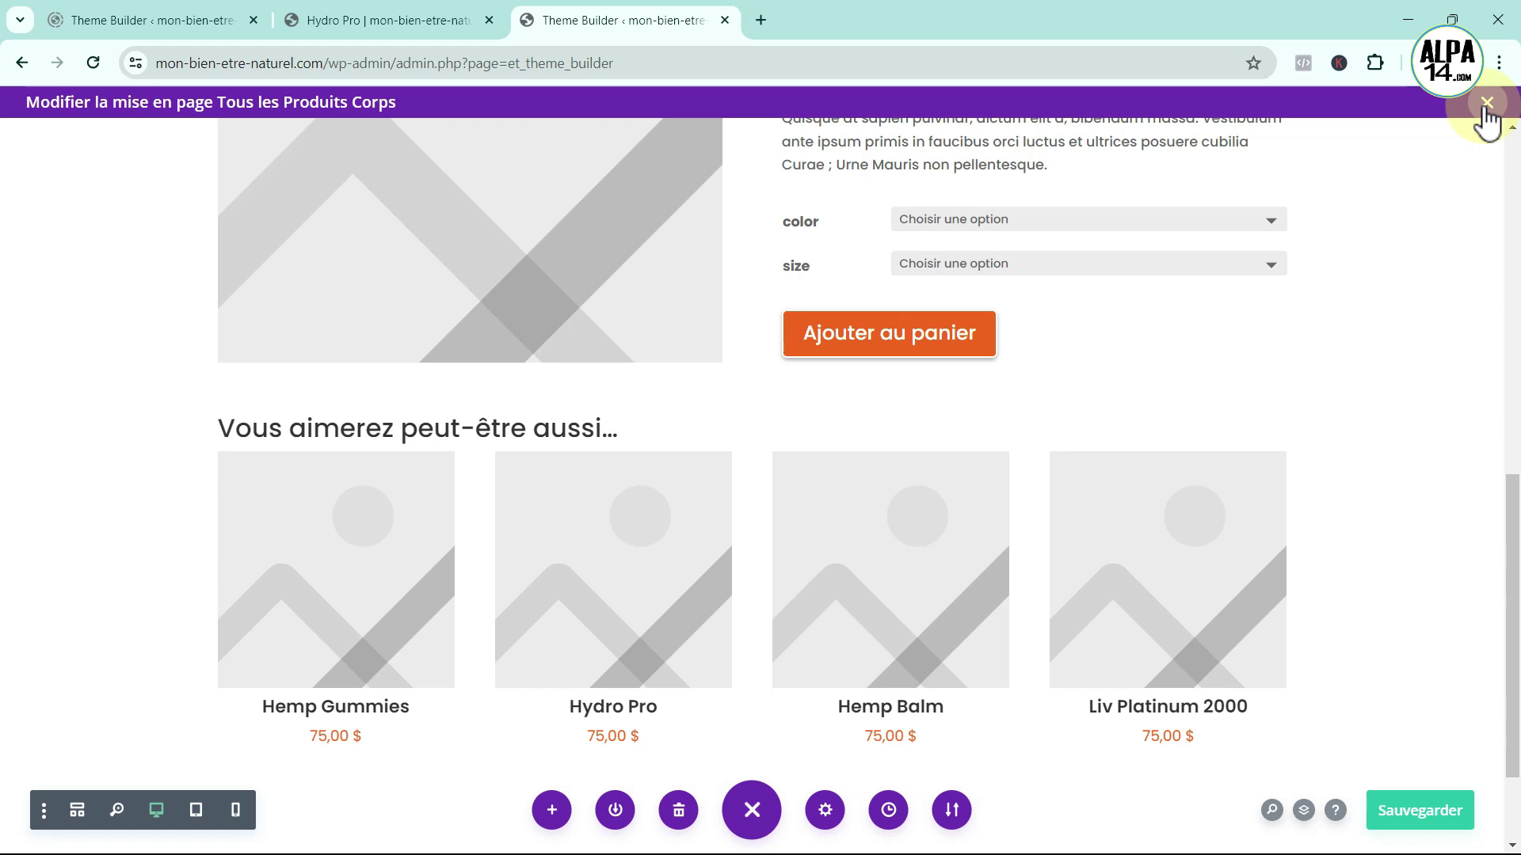
{"action": "left_click", "coordinate": [1486, 103]}
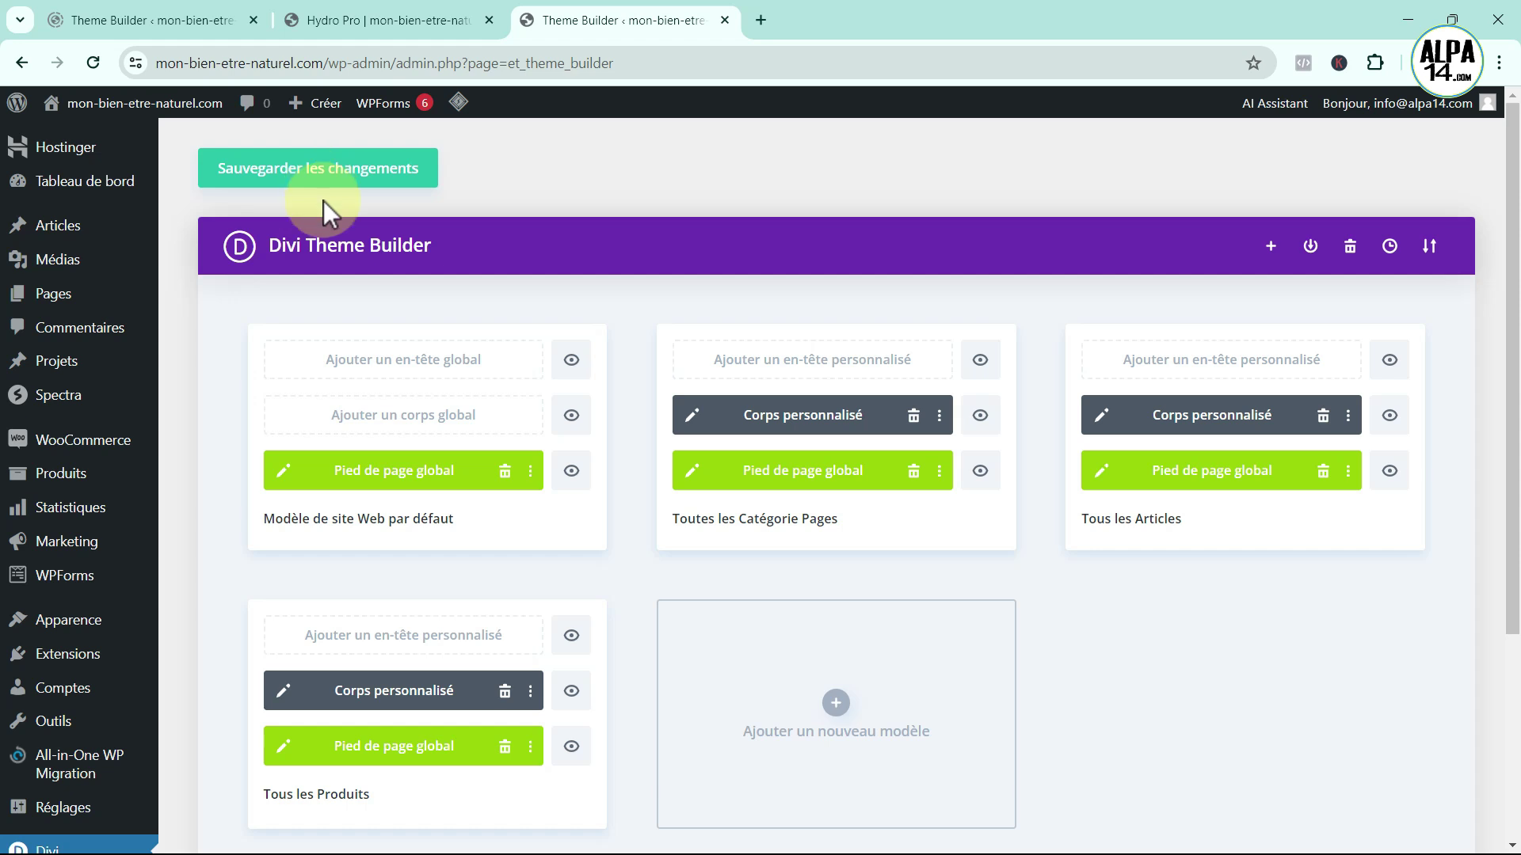
{"action": "left_click", "coordinate": [315, 170]}
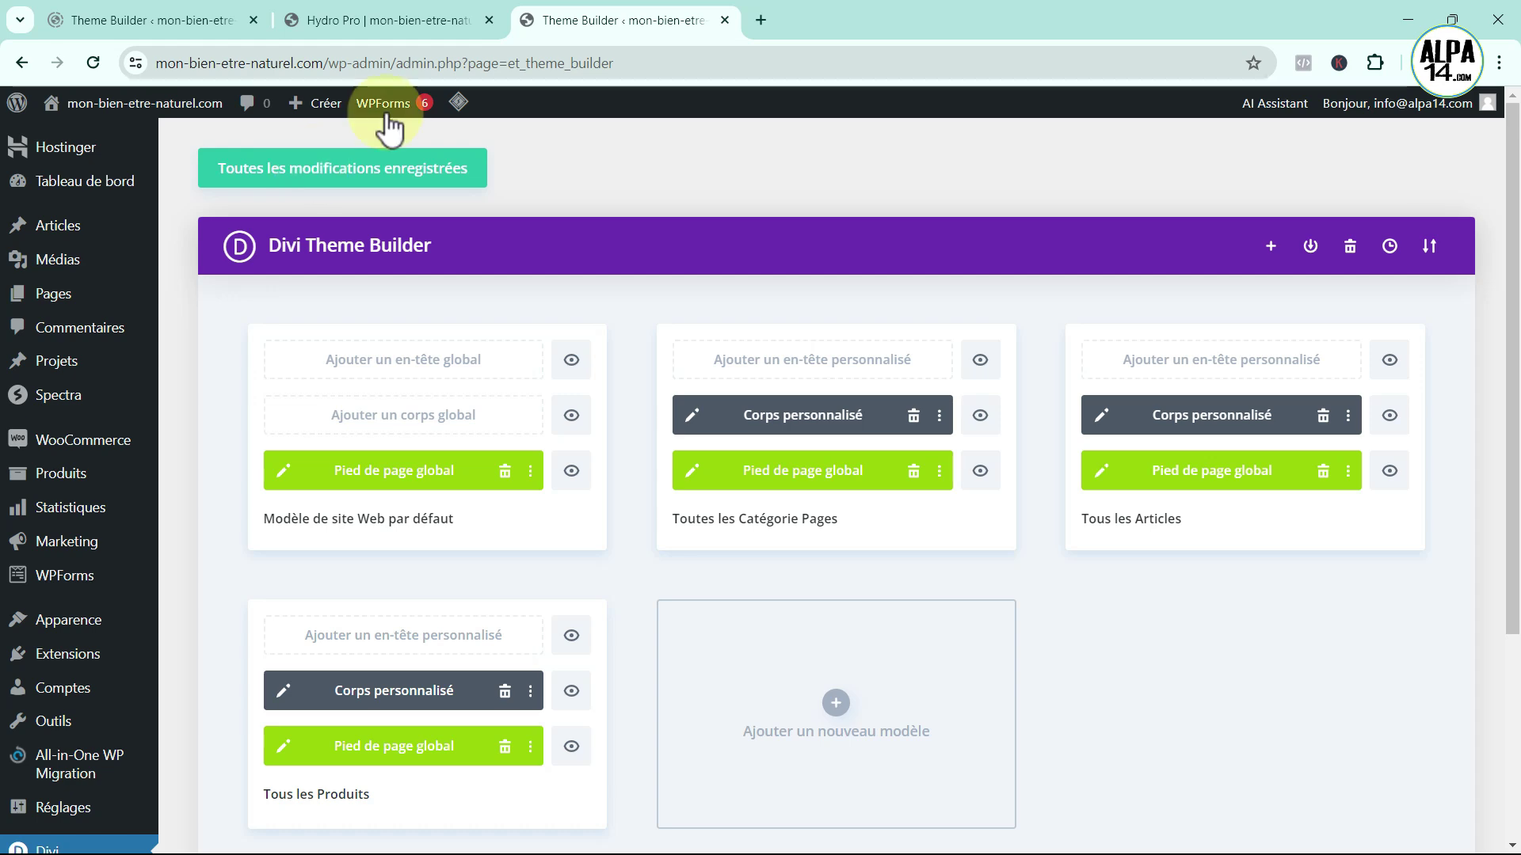
- Reload the Hydro Pro product page and examine its banner, breadcrumb and image gallery, viewing the second and third photos
{"action": "left_click", "coordinate": [354, 21]}
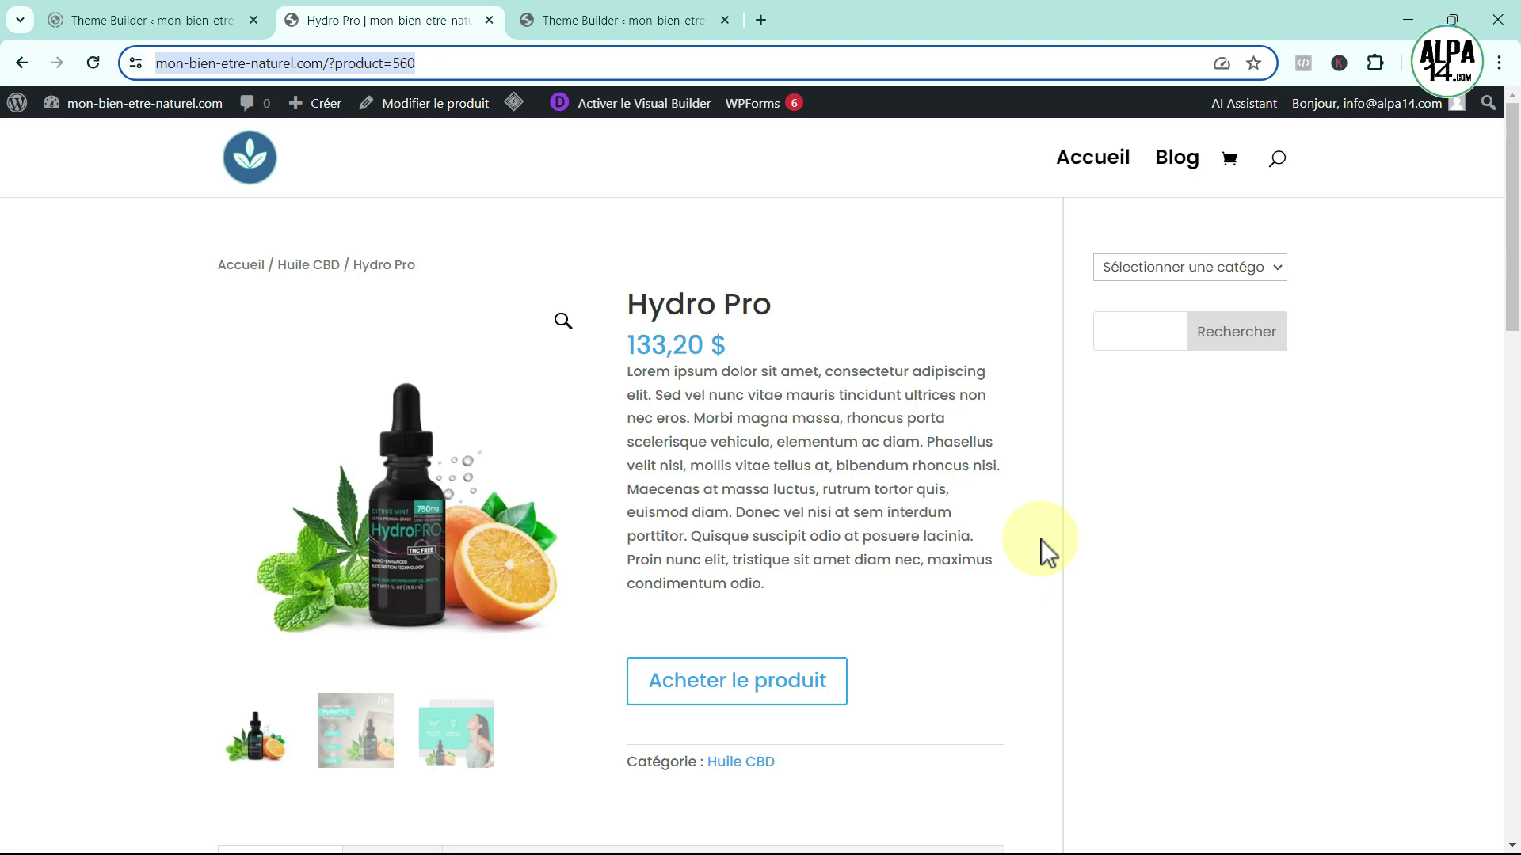
{"action": "left_click", "coordinate": [102, 66]}
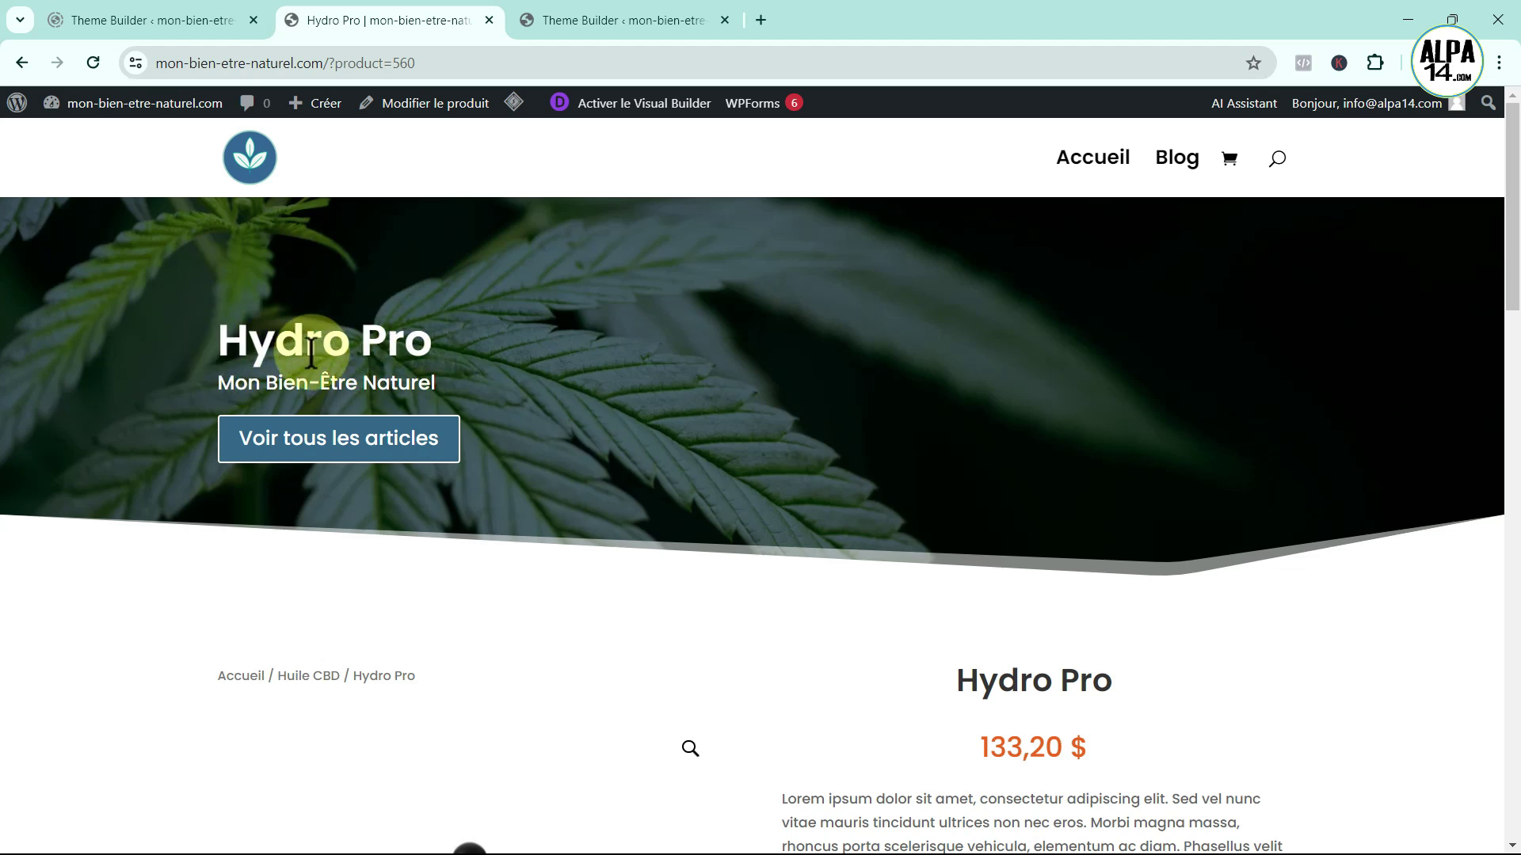
{"action": "scroll", "coordinate": [475, 361], "scroll_direction": "down", "scroll_amount": 3}
{"action": "scroll", "coordinate": [438, 293], "scroll_direction": "down", "scroll_amount": 2}
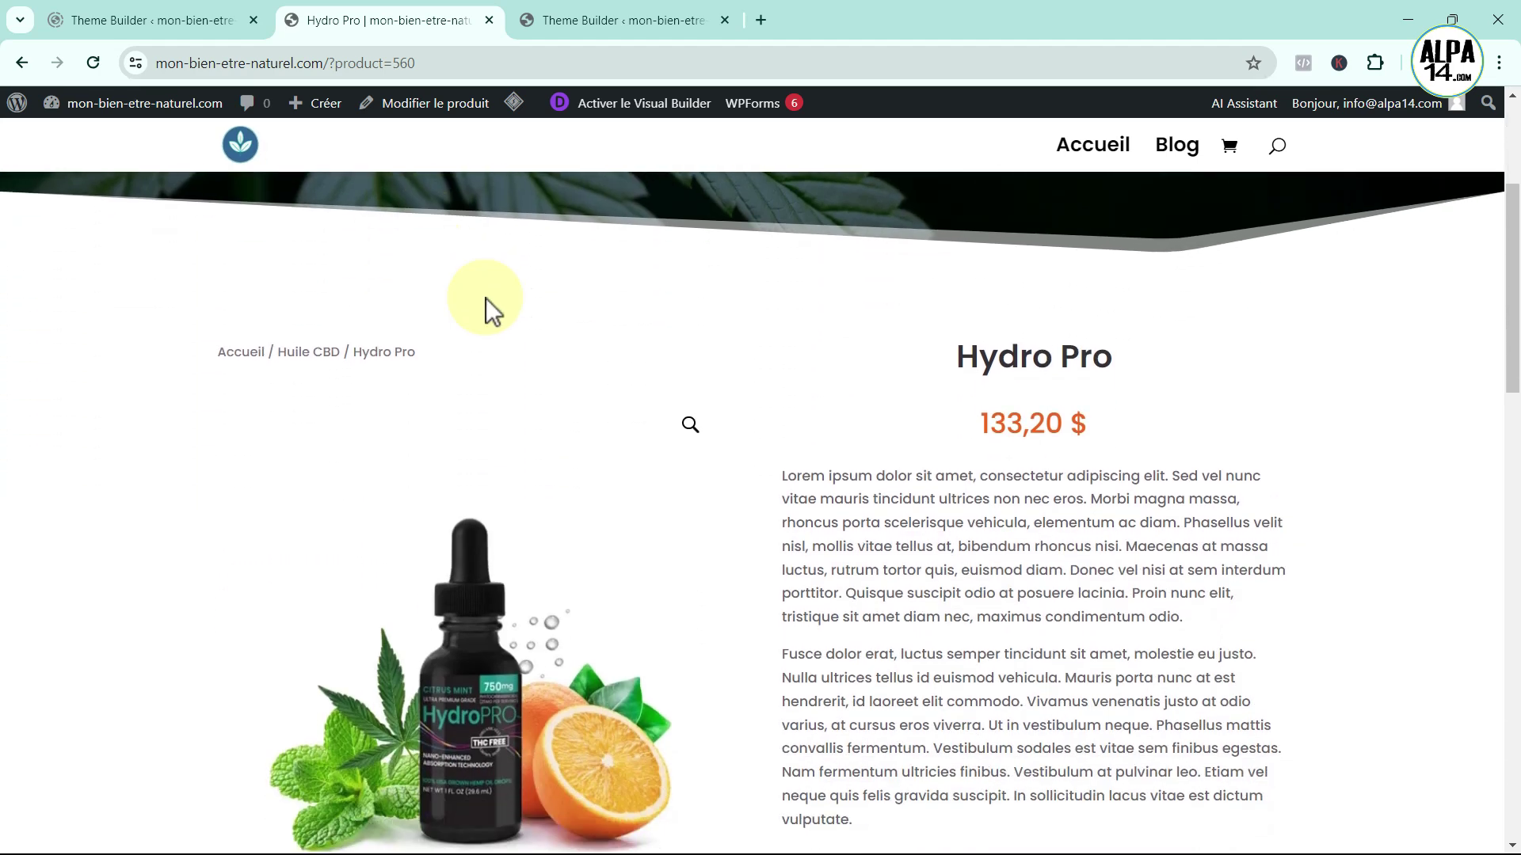
{"action": "scroll", "coordinate": [642, 436], "scroll_direction": "down", "scroll_amount": 2}
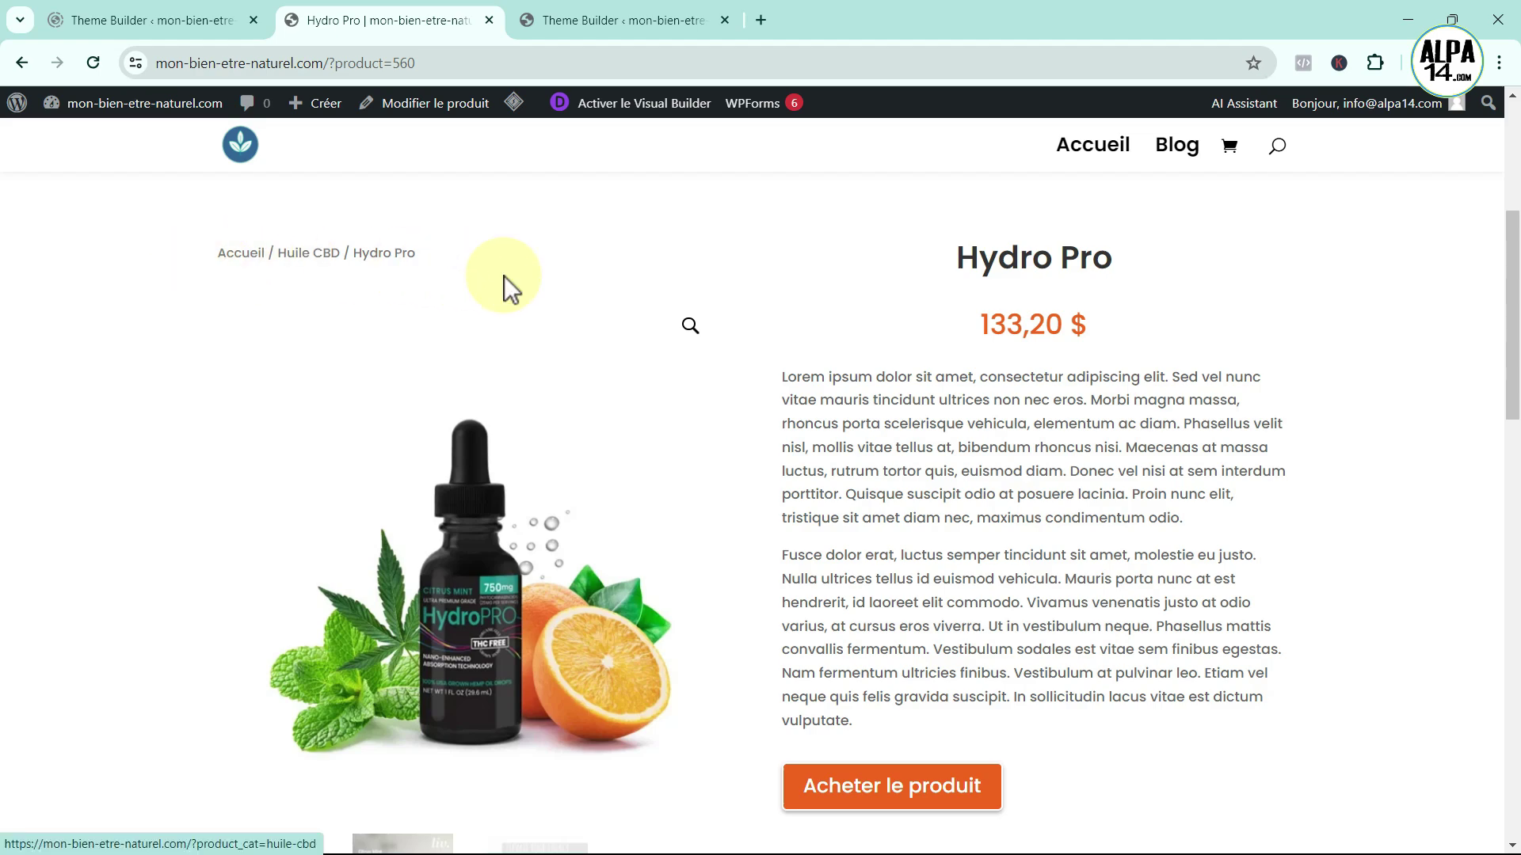
{"action": "scroll", "coordinate": [602, 293], "scroll_direction": "down", "scroll_amount": 4}
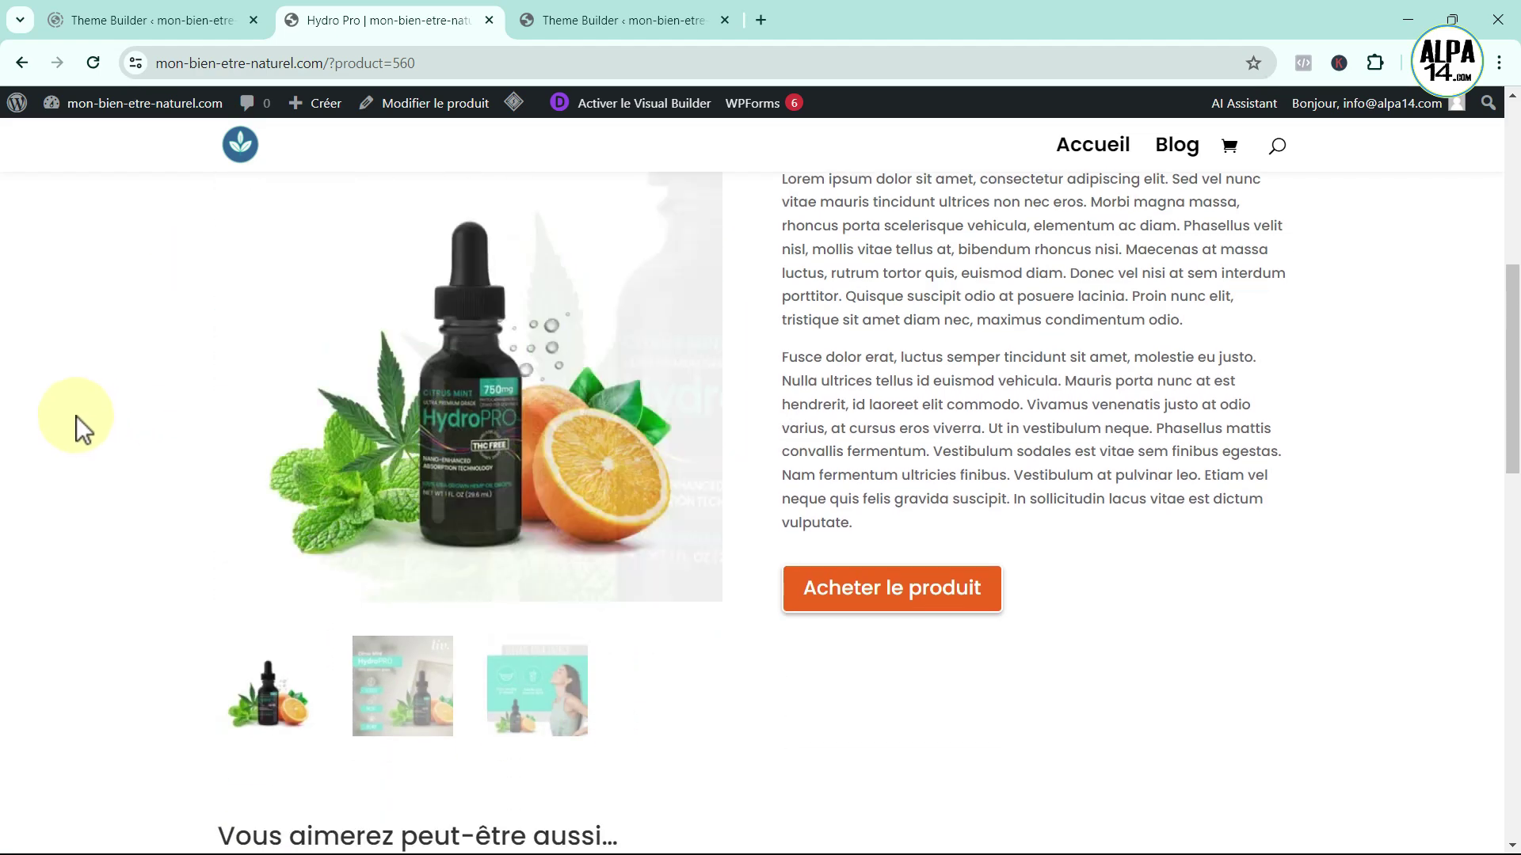
{"action": "scroll", "coordinate": [77, 418], "scroll_direction": "up", "scroll_amount": 3}
{"action": "scroll", "coordinate": [618, 674], "scroll_direction": "down", "scroll_amount": 4}
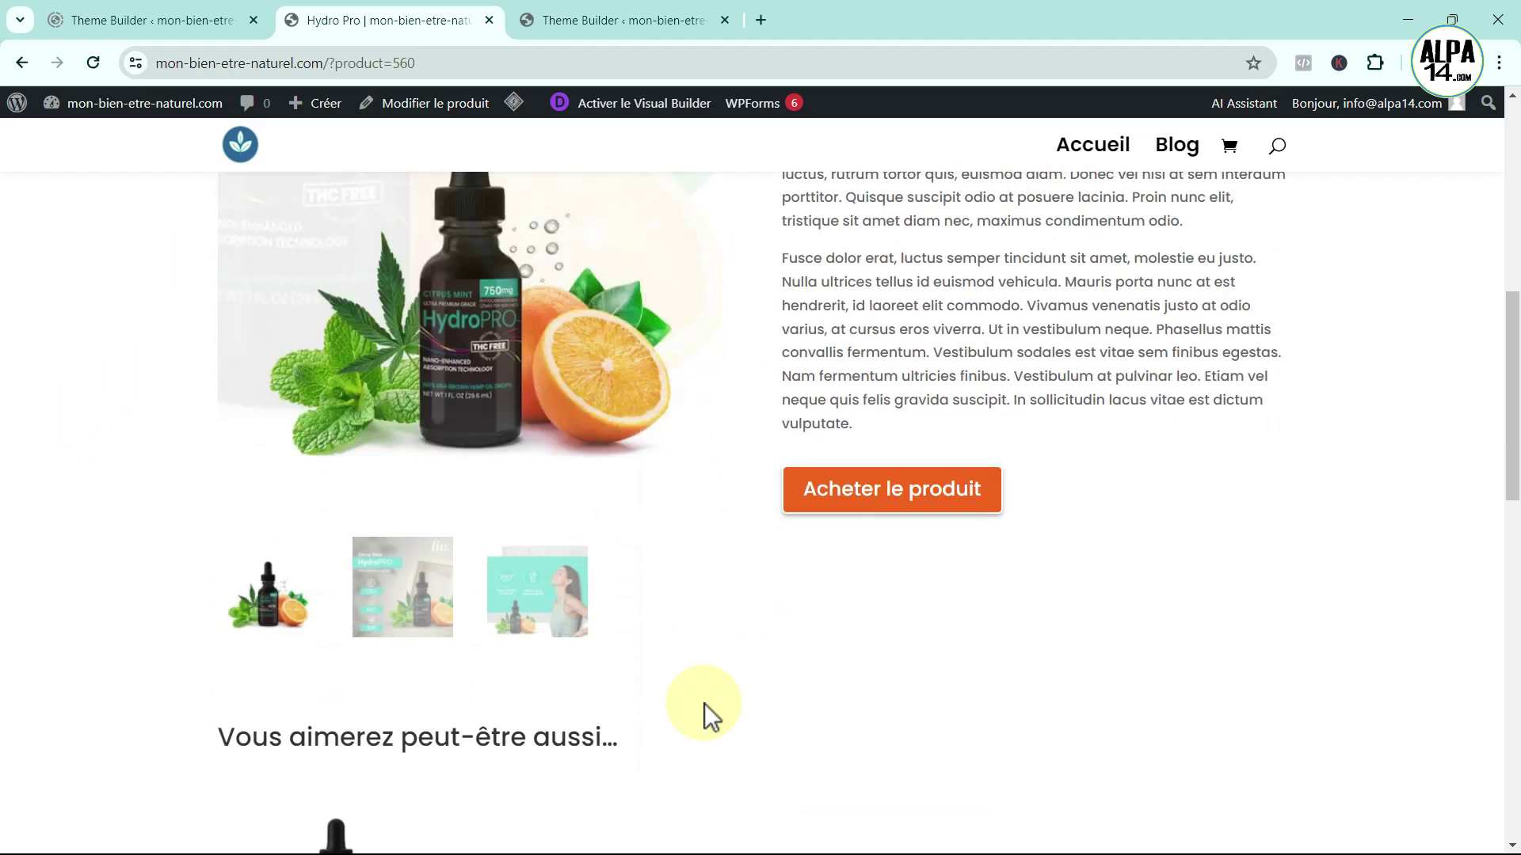
{"action": "left_click", "coordinate": [402, 608]}
{"action": "left_click", "coordinate": [500, 616]}
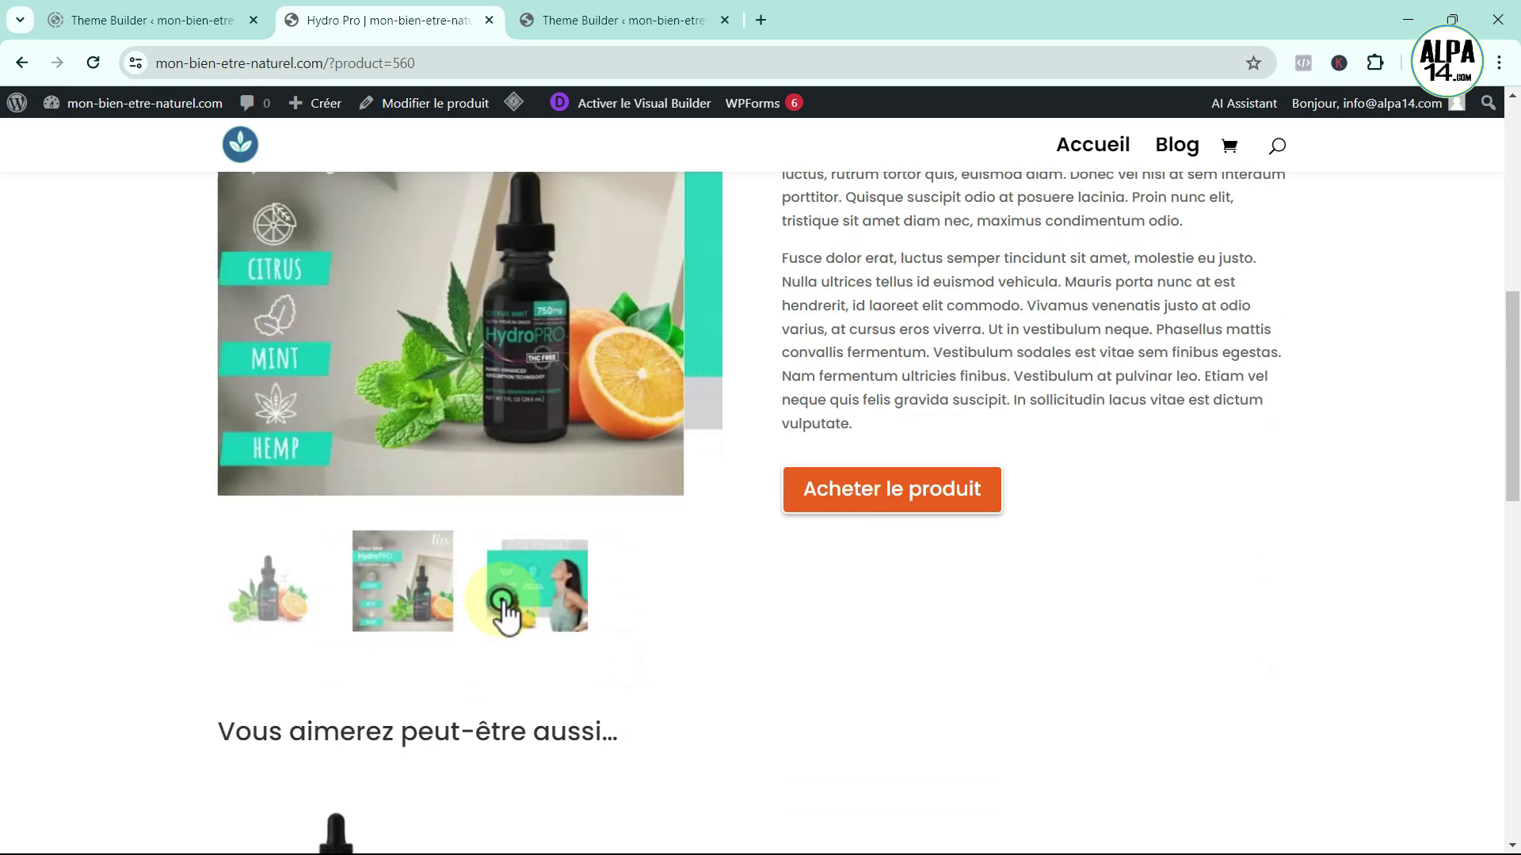
{"action": "scroll", "coordinate": [1080, 653], "scroll_direction": "up", "scroll_amount": 3}
{"action": "scroll", "coordinate": [1010, 316], "scroll_direction": "up", "scroll_amount": 3}
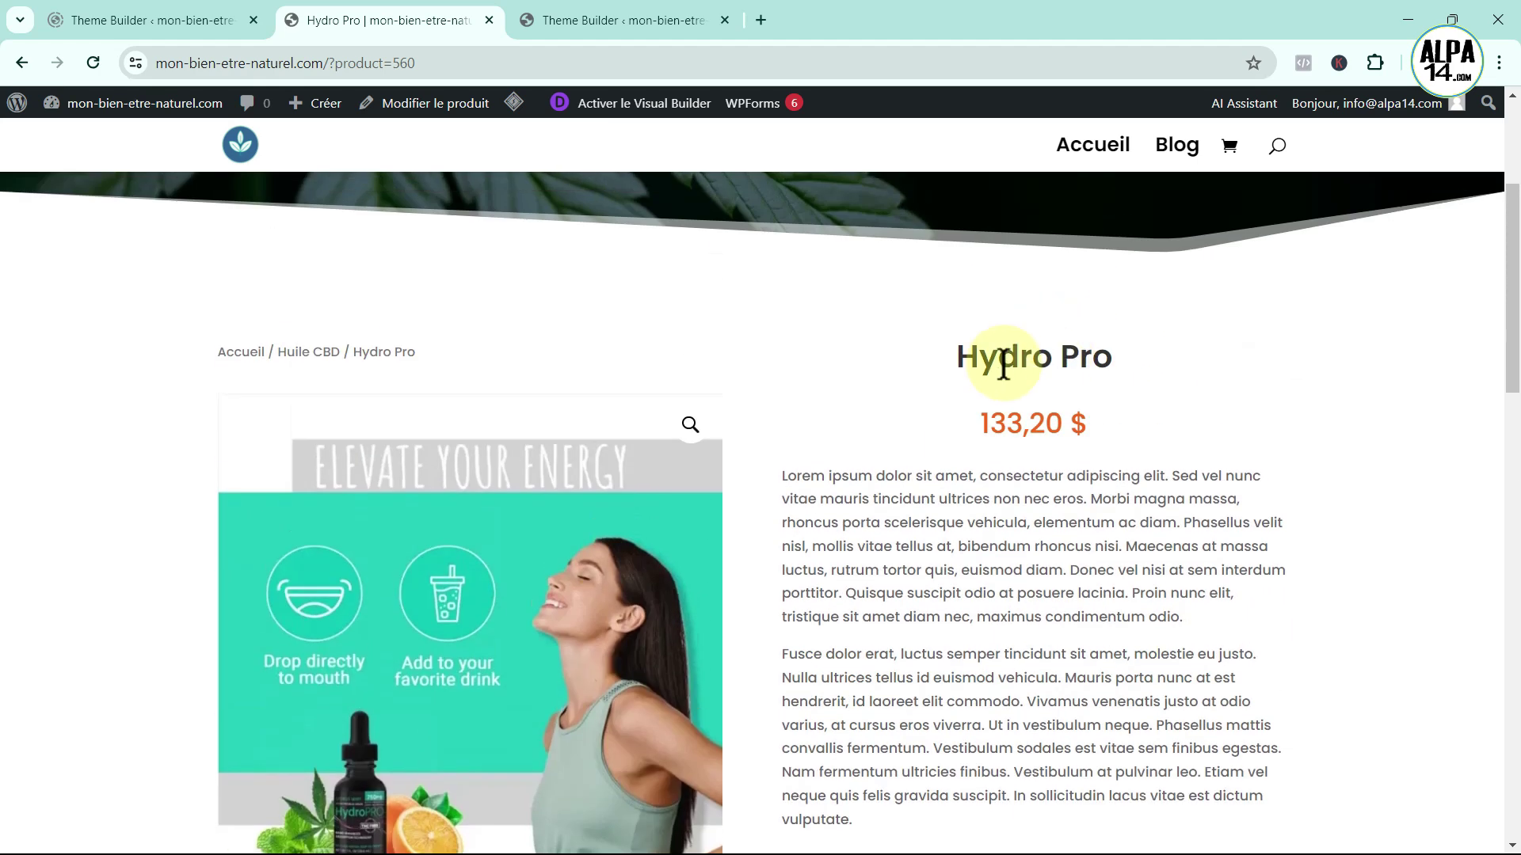
- Examine the Hydro Pro page's product title, description, purchase button and upsell section
{"action": "left_click_drag", "start_coordinate": [957, 355], "coordinate": [1117, 358]}
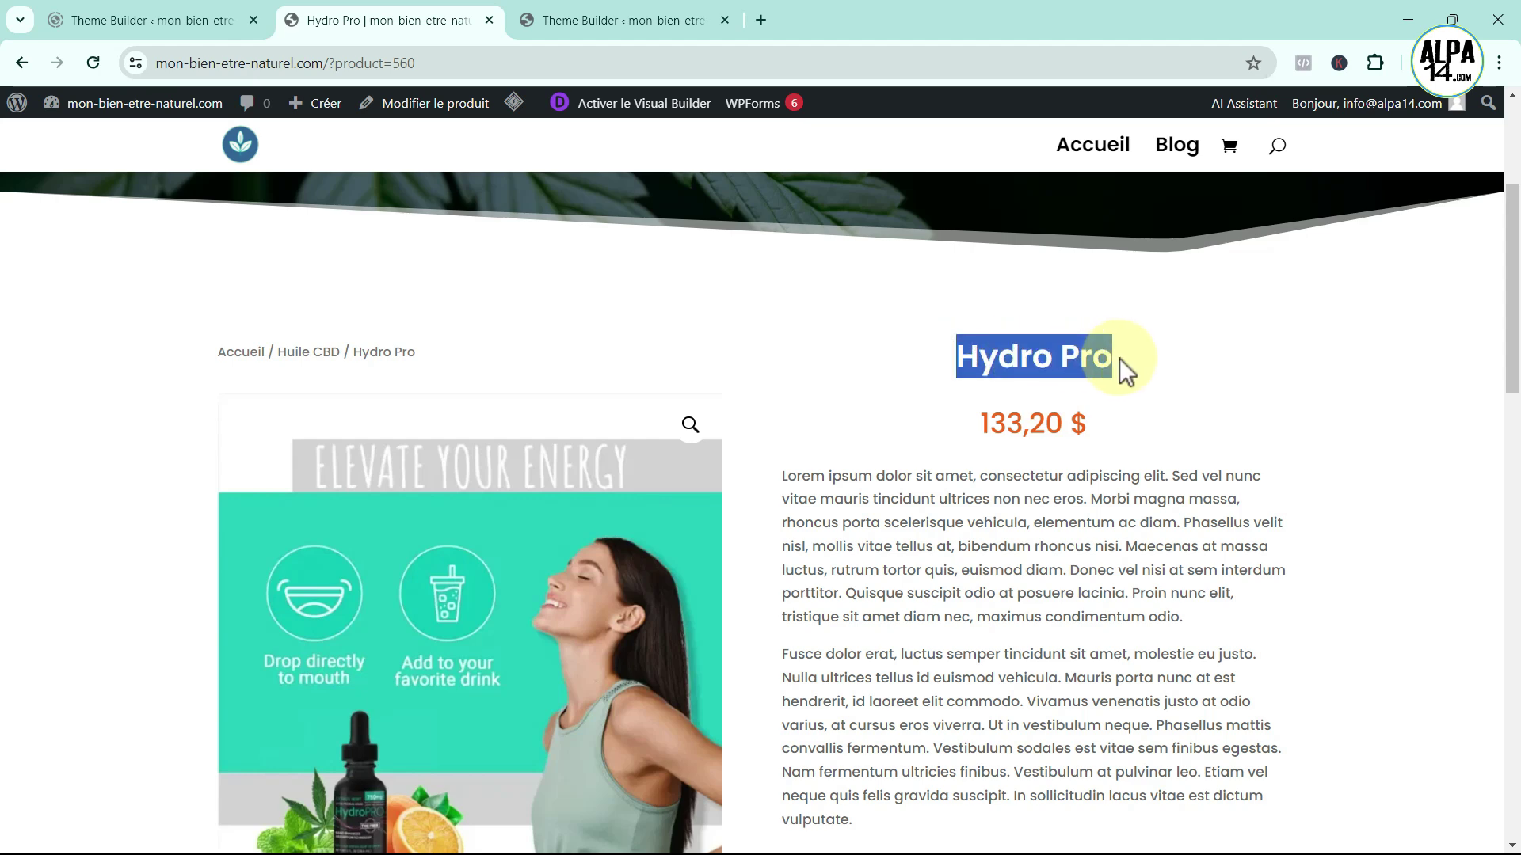
{"action": "scroll", "coordinate": [939, 405], "scroll_direction": "up", "scroll_amount": 4}
{"action": "scroll", "coordinate": [968, 626], "scroll_direction": "down", "scroll_amount": 5}
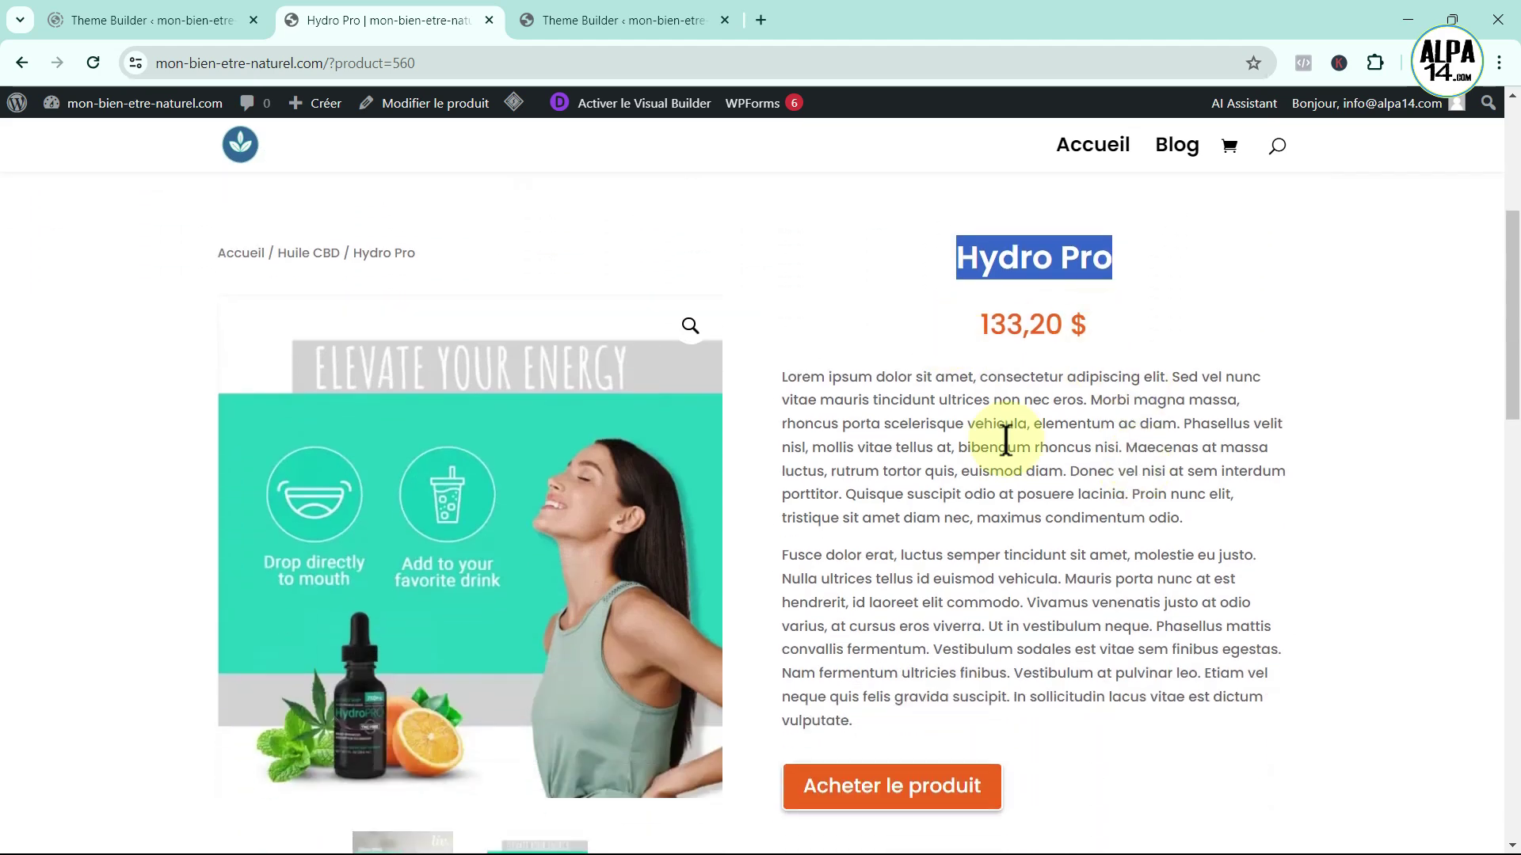
{"action": "scroll", "coordinate": [1105, 558], "scroll_direction": "down", "scroll_amount": 2}
{"action": "scroll", "coordinate": [1106, 558], "scroll_direction": "down", "scroll_amount": 2}
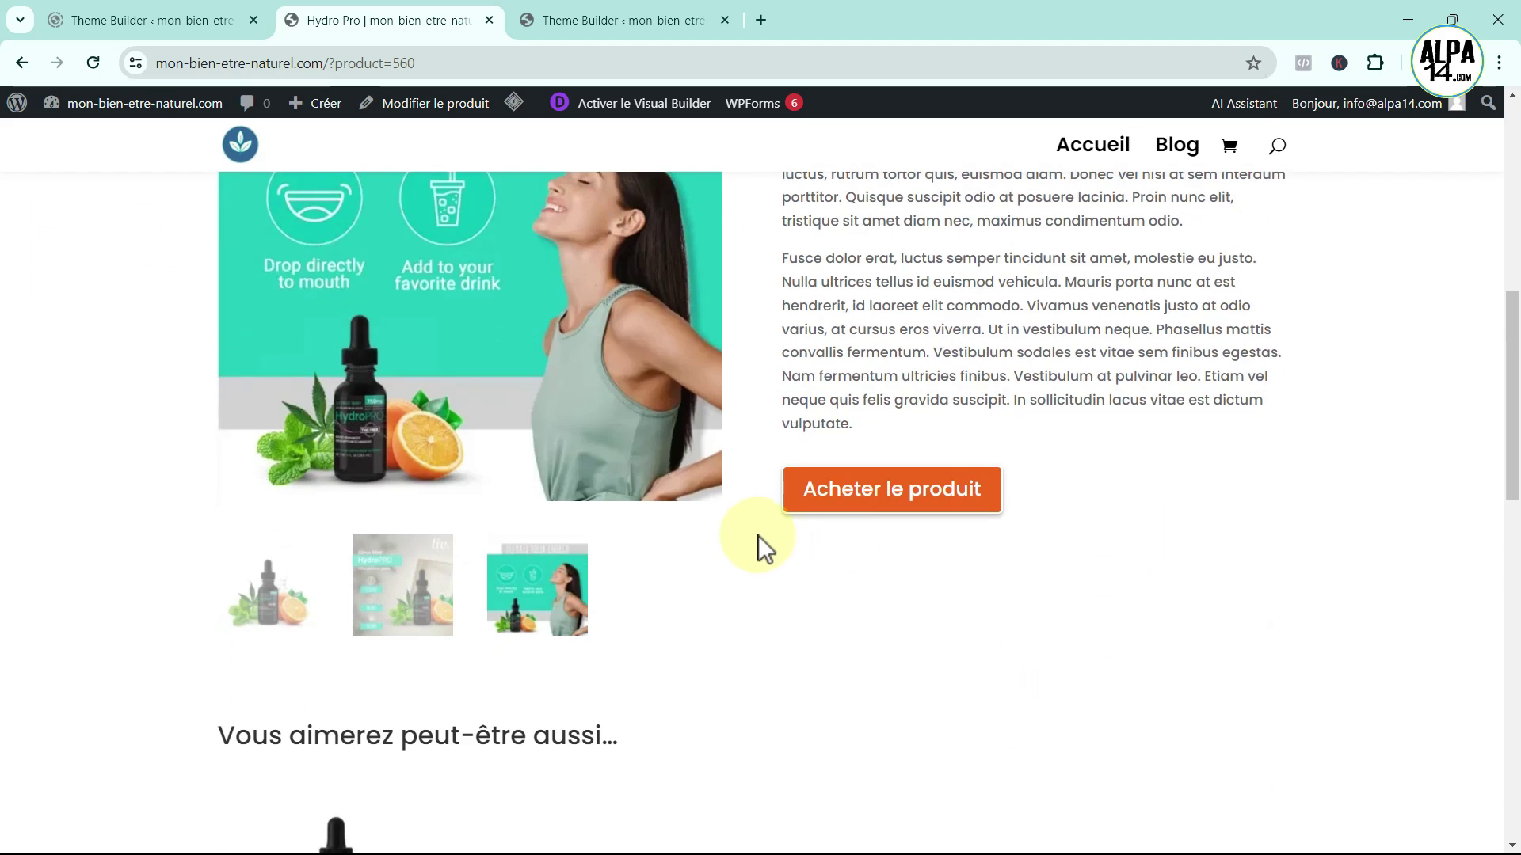
{"action": "scroll", "coordinate": [944, 578], "scroll_direction": "down", "scroll_amount": 1}
{"action": "scroll", "coordinate": [945, 573], "scroll_direction": "down", "scroll_amount": 2}
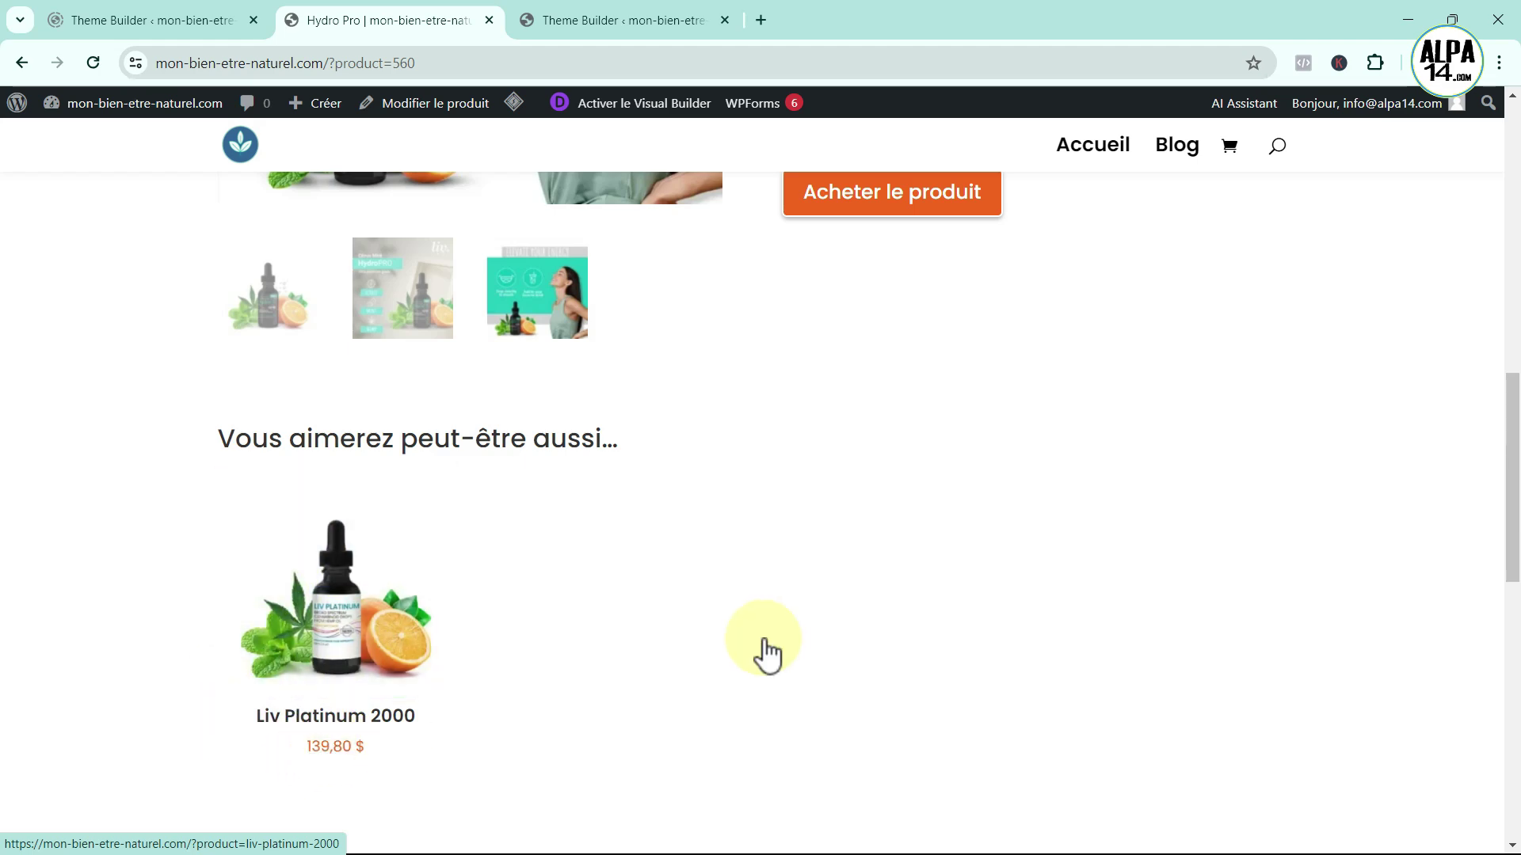
{"action": "scroll", "coordinate": [770, 643], "scroll_direction": "up", "scroll_amount": 7}
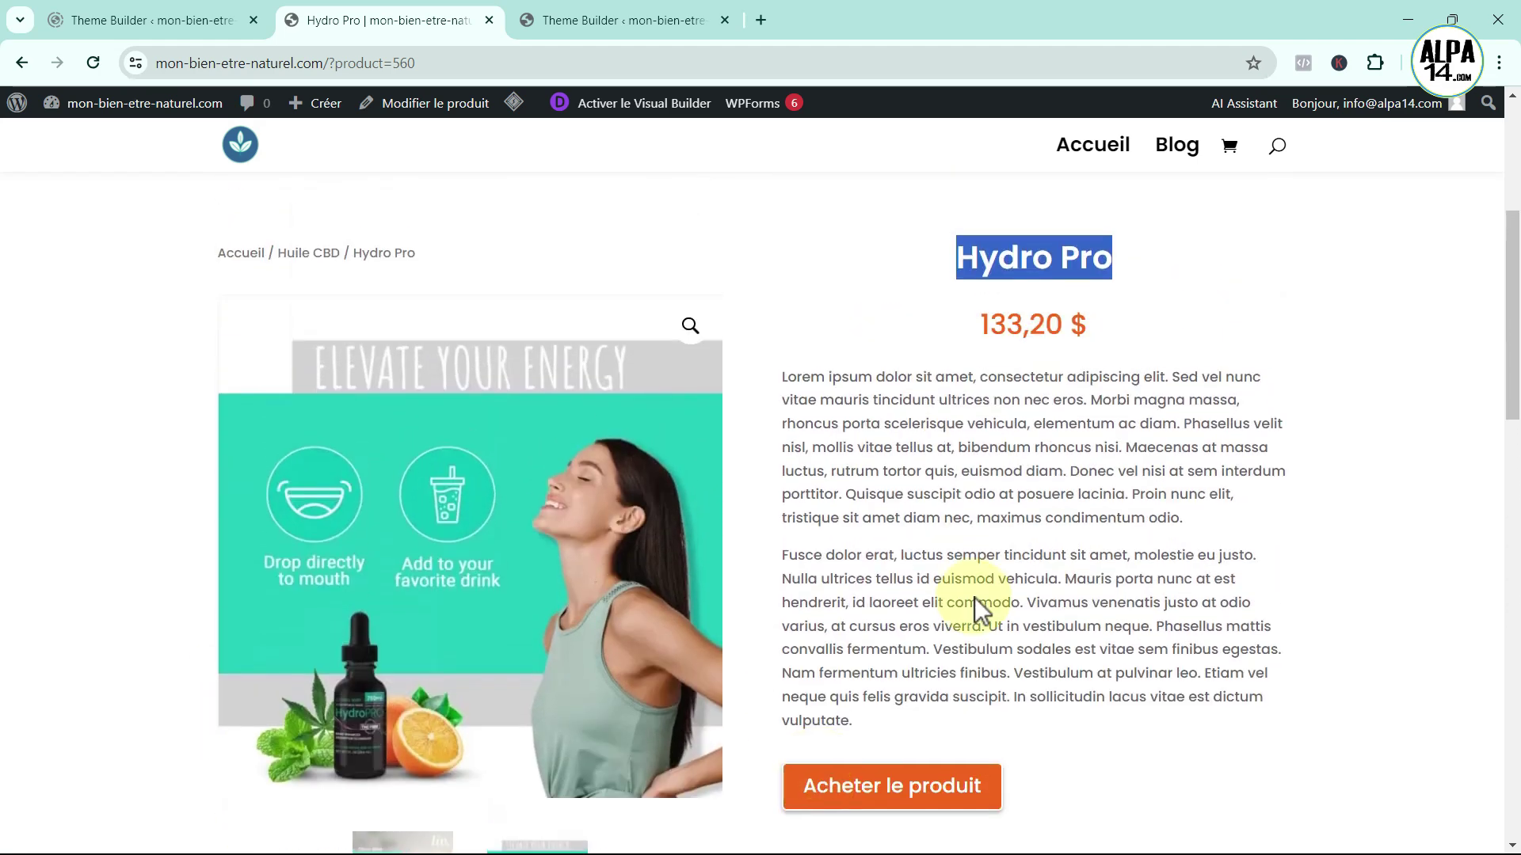
{"action": "scroll", "coordinate": [980, 589], "scroll_direction": "down", "scroll_amount": 1}
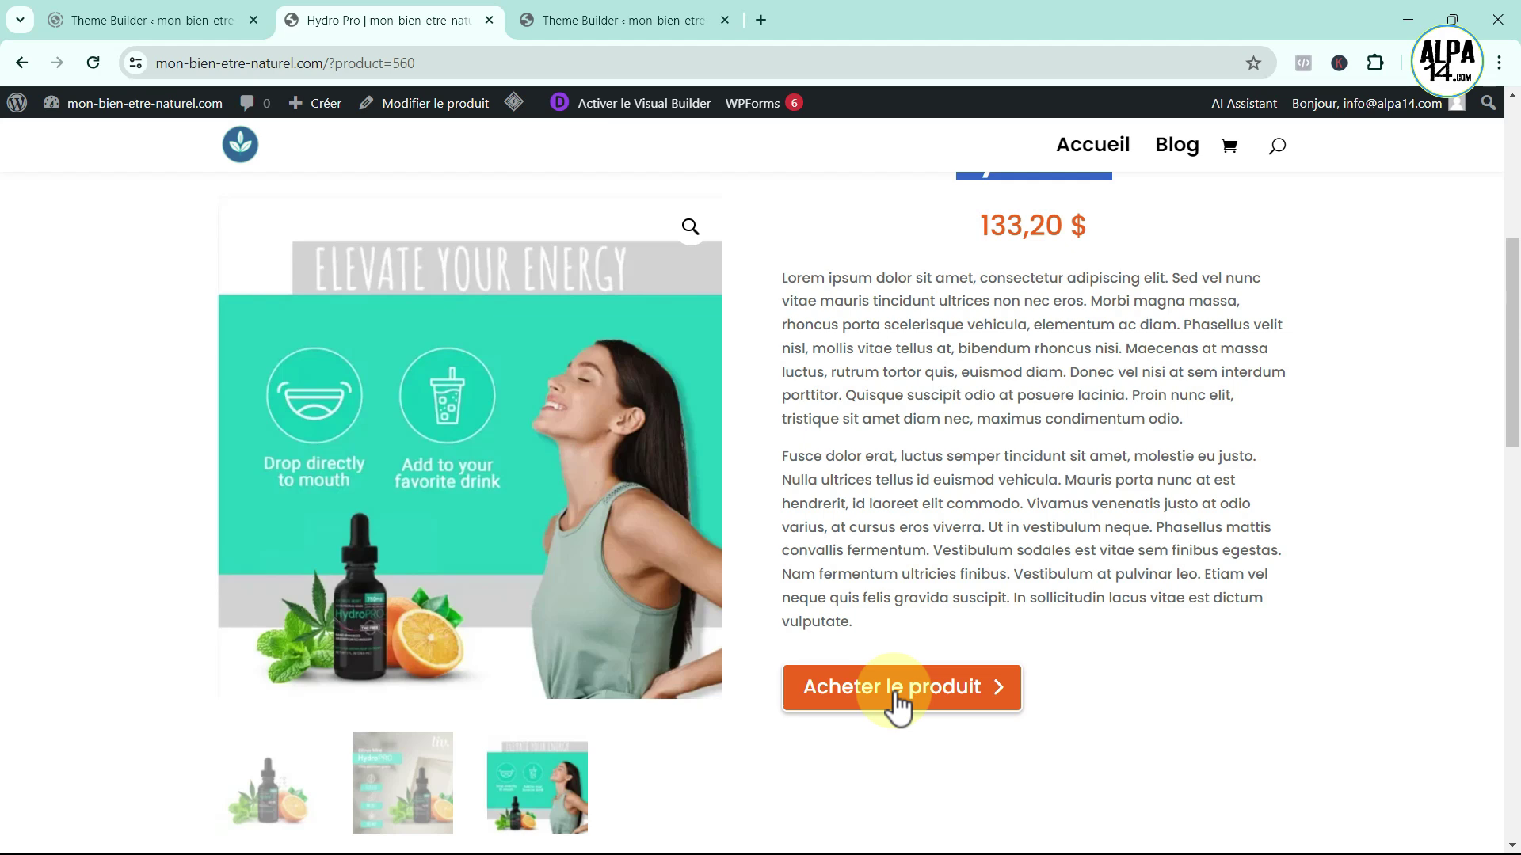
- Follow the Hydro Pro purchase link and examine the supplier's product page with its cart and Smartship options
{"action": "left_click", "coordinate": [897, 701]}
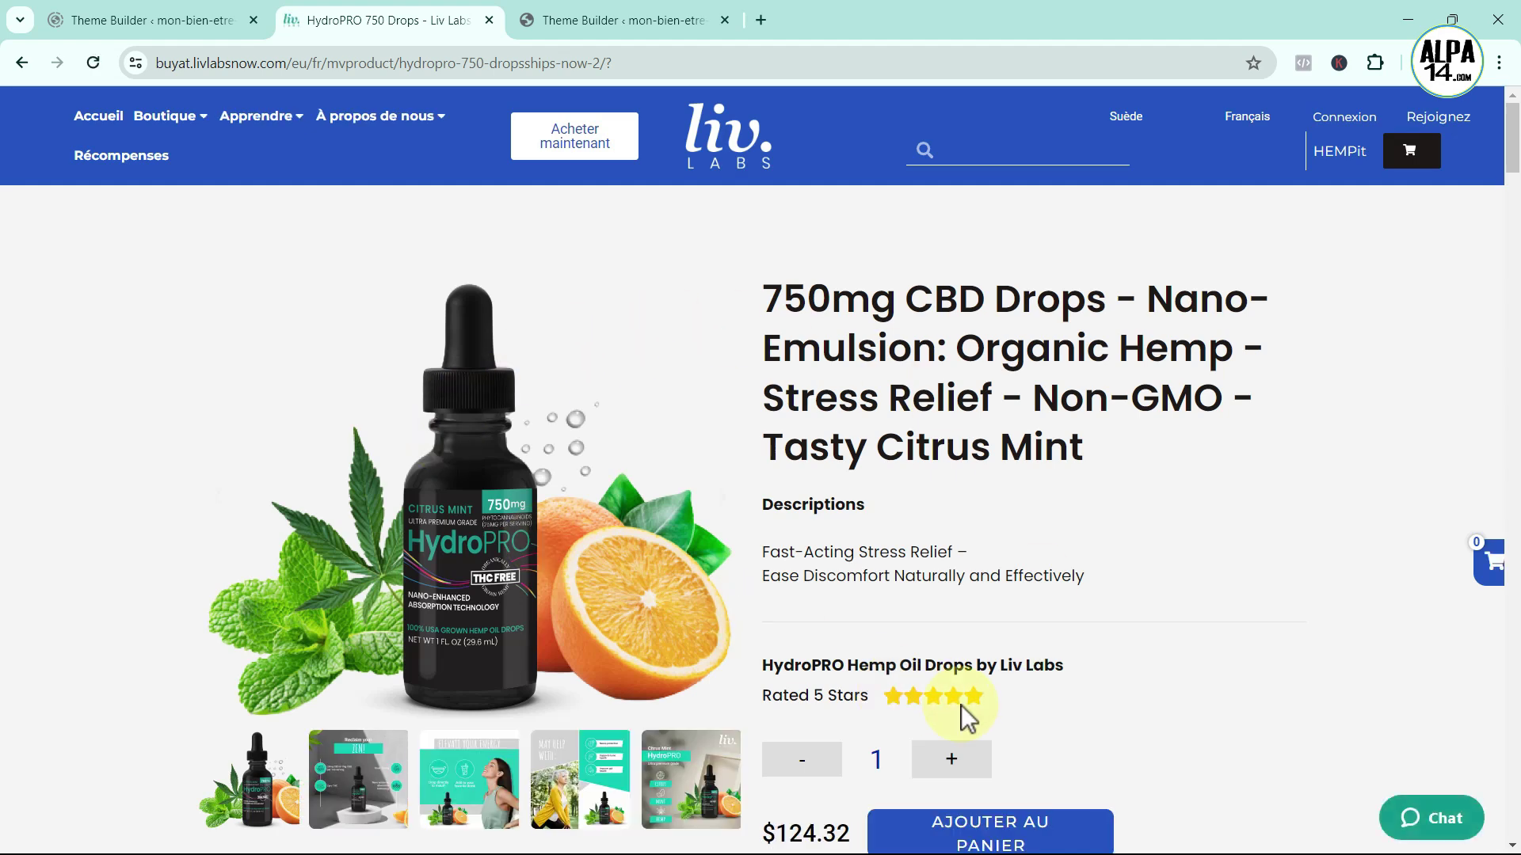
{"action": "scroll", "coordinate": [962, 705], "scroll_direction": "down", "scroll_amount": 2}
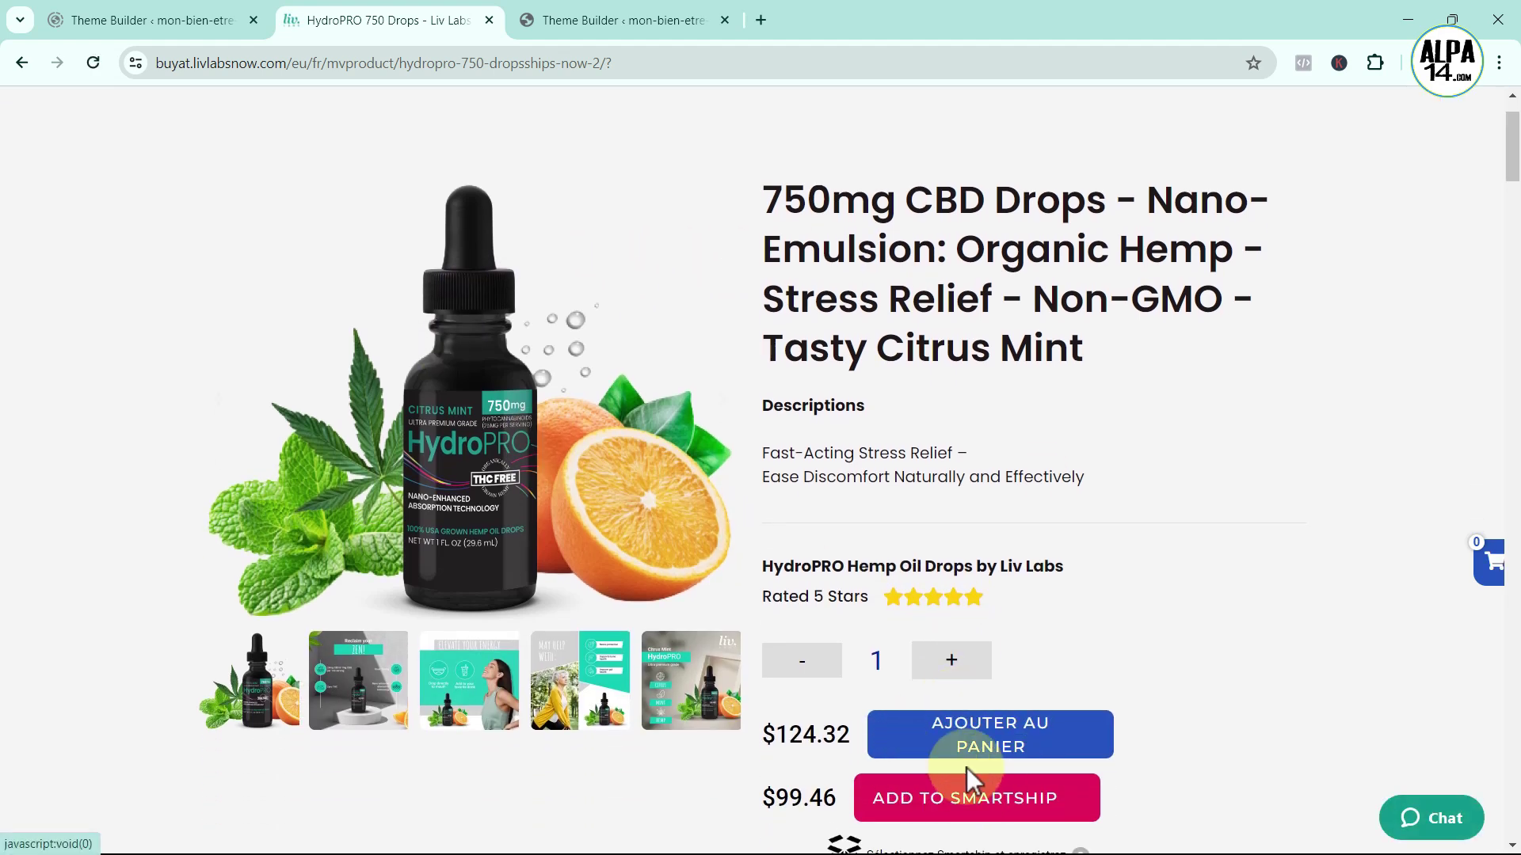
{"action": "scroll", "coordinate": [1185, 635], "scroll_direction": "up", "scroll_amount": 2}
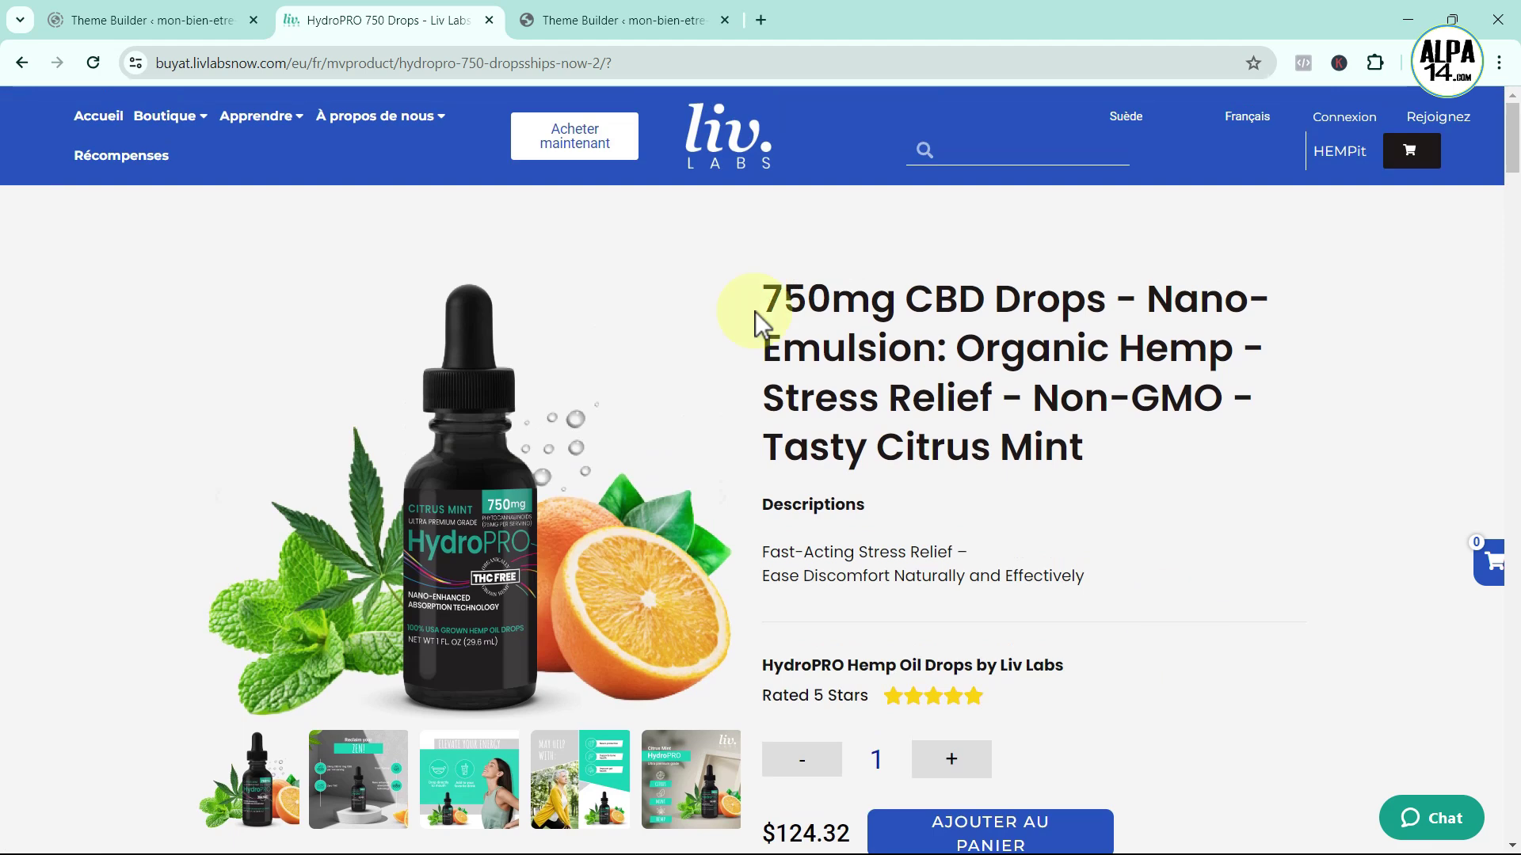
- Return to the Hydro Pro page, follow its banner link to the home page, and open the Hemp Balm product
{"action": "left_click", "coordinate": [19, 61]}
{"action": "left_click", "coordinate": [319, 317]}
{"action": "scroll", "coordinate": [568, 435], "scroll_direction": "down", "scroll_amount": 5}
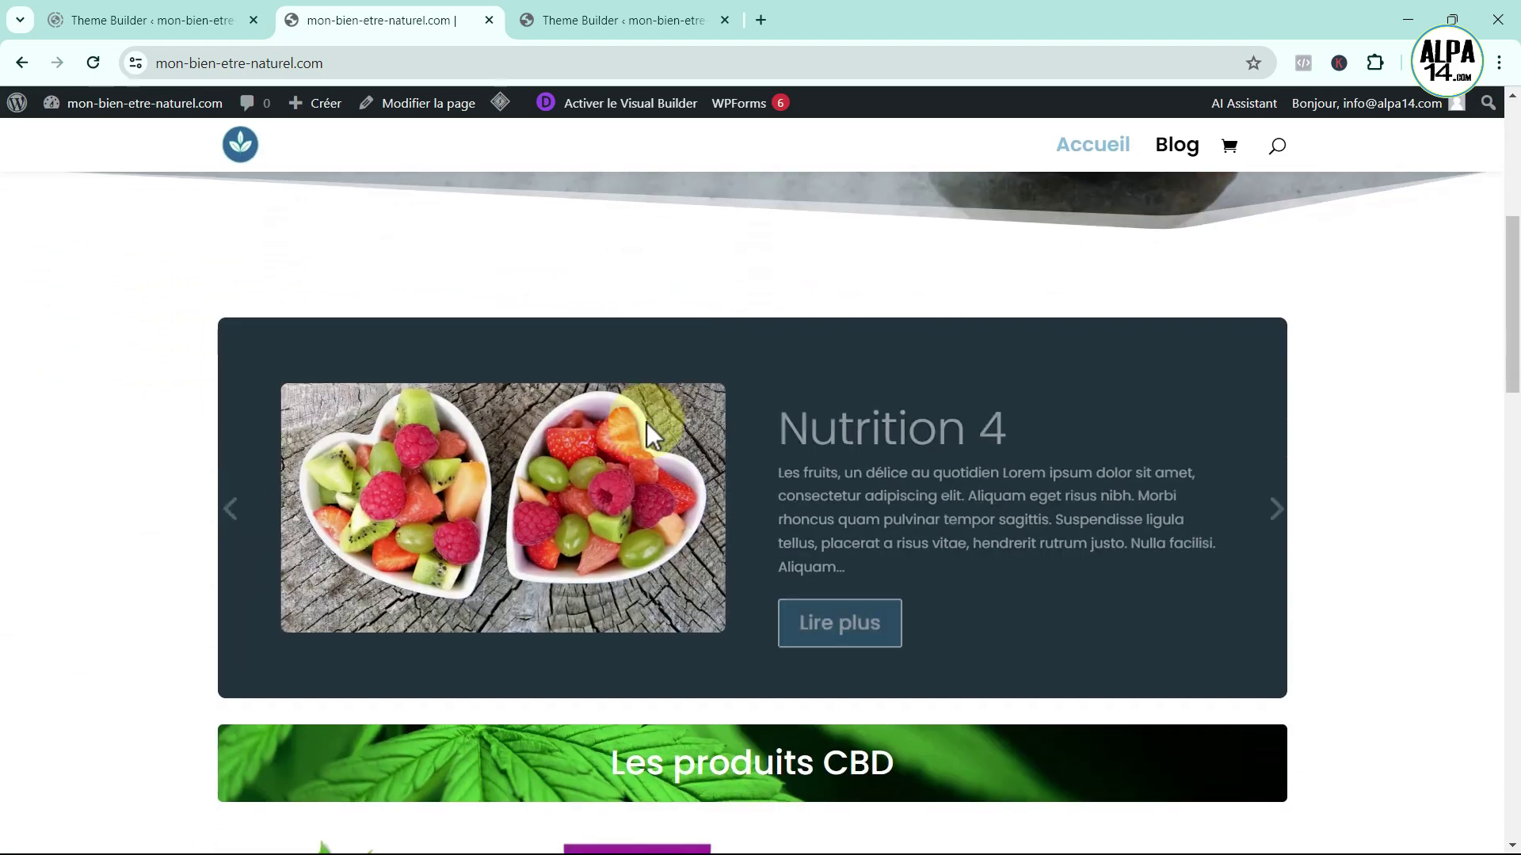
{"action": "scroll", "coordinate": [647, 421], "scroll_direction": "down", "scroll_amount": 5}
{"action": "scroll", "coordinate": [772, 407], "scroll_direction": "up", "scroll_amount": 1}
{"action": "left_click", "coordinate": [346, 675]}
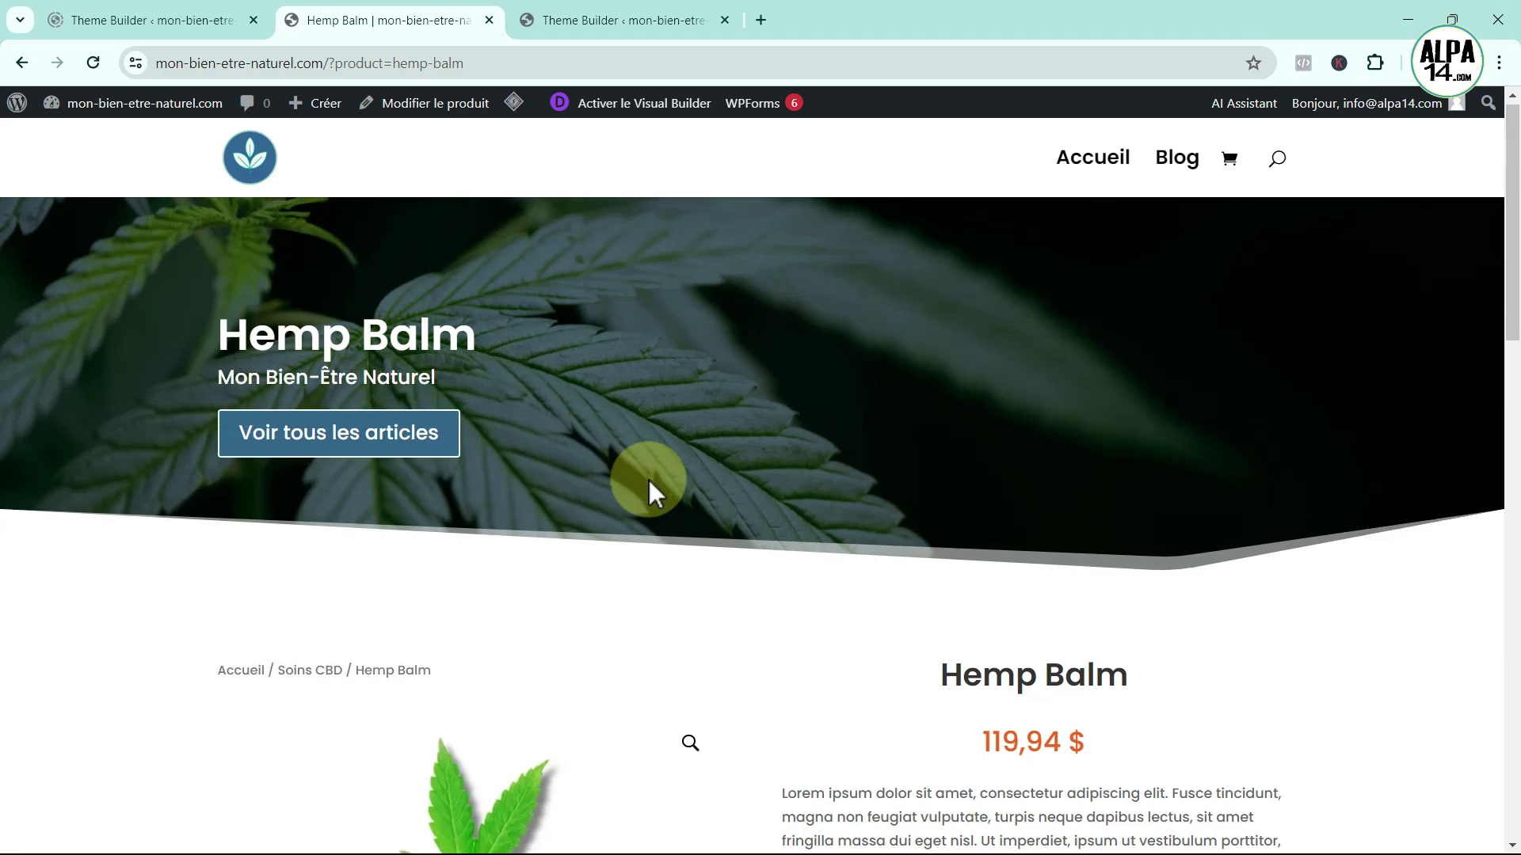
- Examine the Hemp Balm page's title, price, description, image gallery and lower sections
{"action": "scroll", "coordinate": [648, 480], "scroll_direction": "down", "scroll_amount": 5}
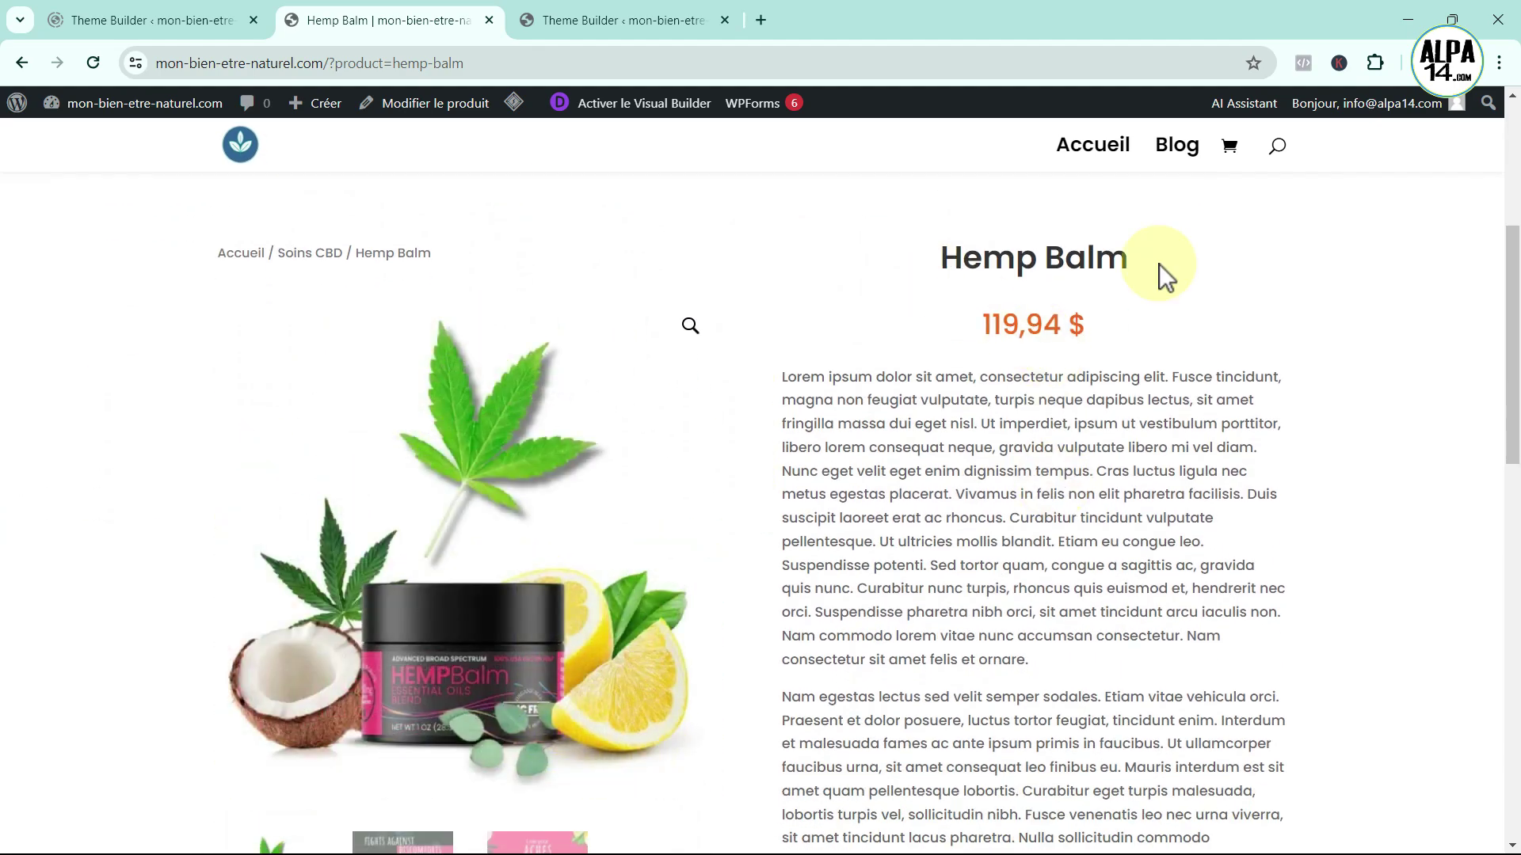
{"action": "scroll", "coordinate": [1079, 499], "scroll_direction": "down", "scroll_amount": 8}
{"action": "scroll", "coordinate": [764, 584], "scroll_direction": "up", "scroll_amount": 7}
{"action": "scroll", "coordinate": [964, 620], "scroll_direction": "up", "scroll_amount": 6}
- Return to the home page through the banner link, open Hemp Gummies, and examine its description, gallery and purchase button
{"action": "left_click", "coordinate": [325, 453]}
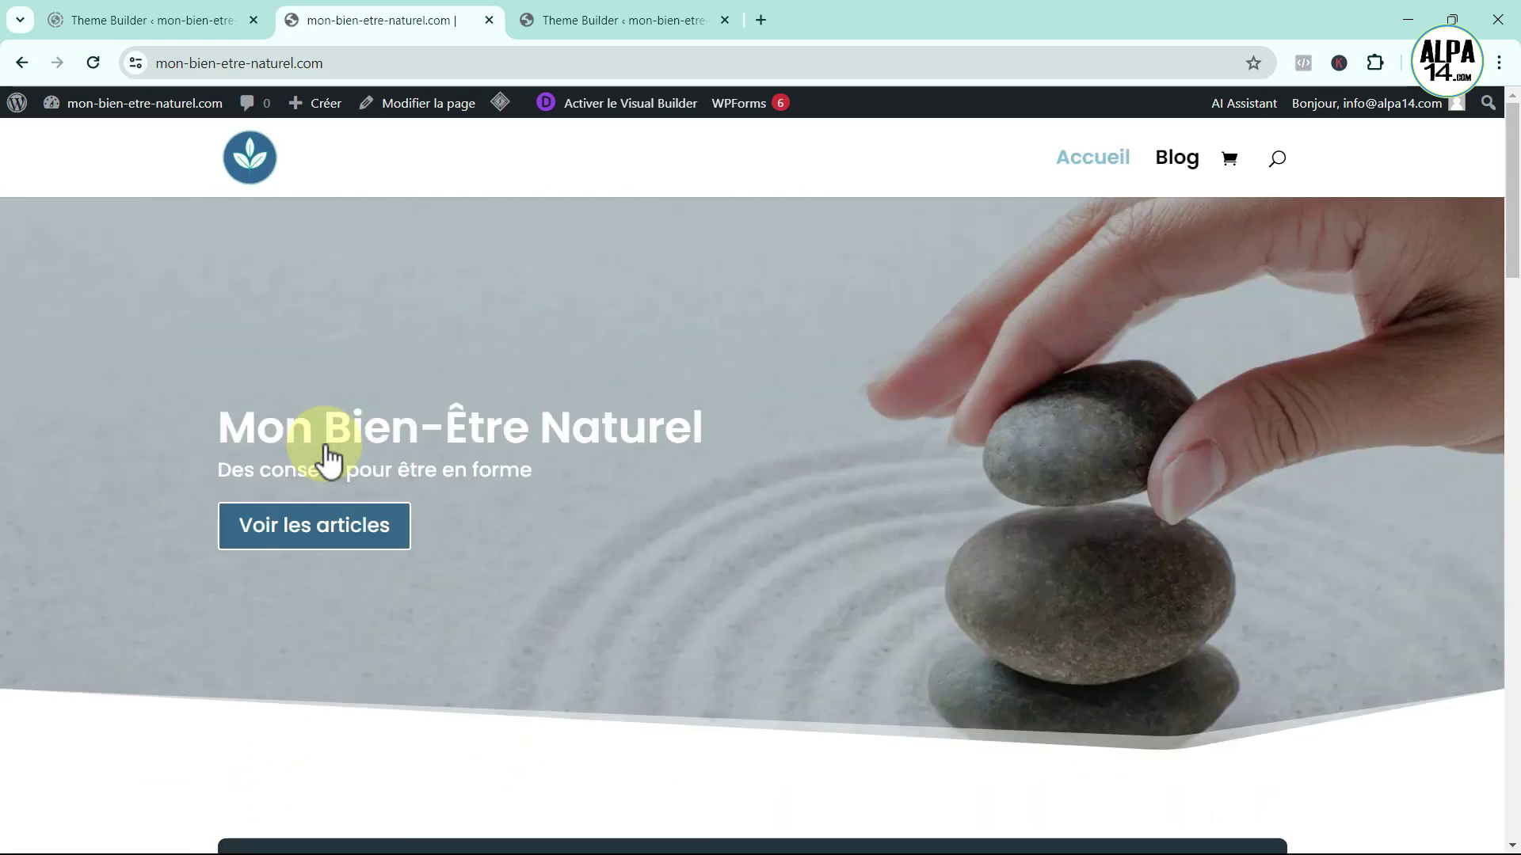
{"action": "scroll", "coordinate": [779, 498], "scroll_direction": "down", "scroll_amount": 12}
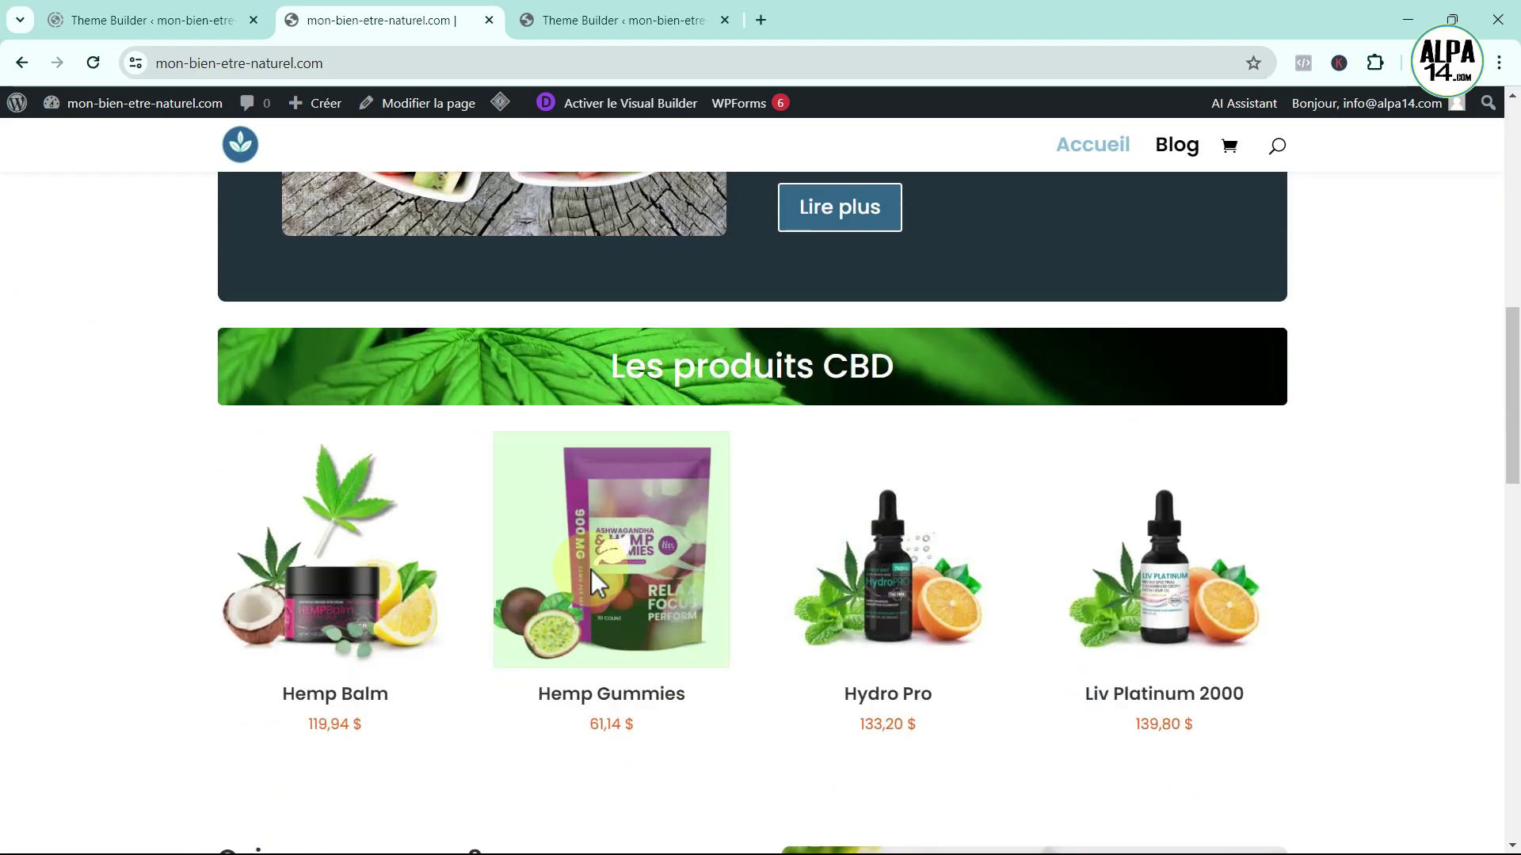
{"action": "left_click", "coordinate": [586, 582]}
{"action": "scroll", "coordinate": [886, 578], "scroll_direction": "down", "scroll_amount": 4}
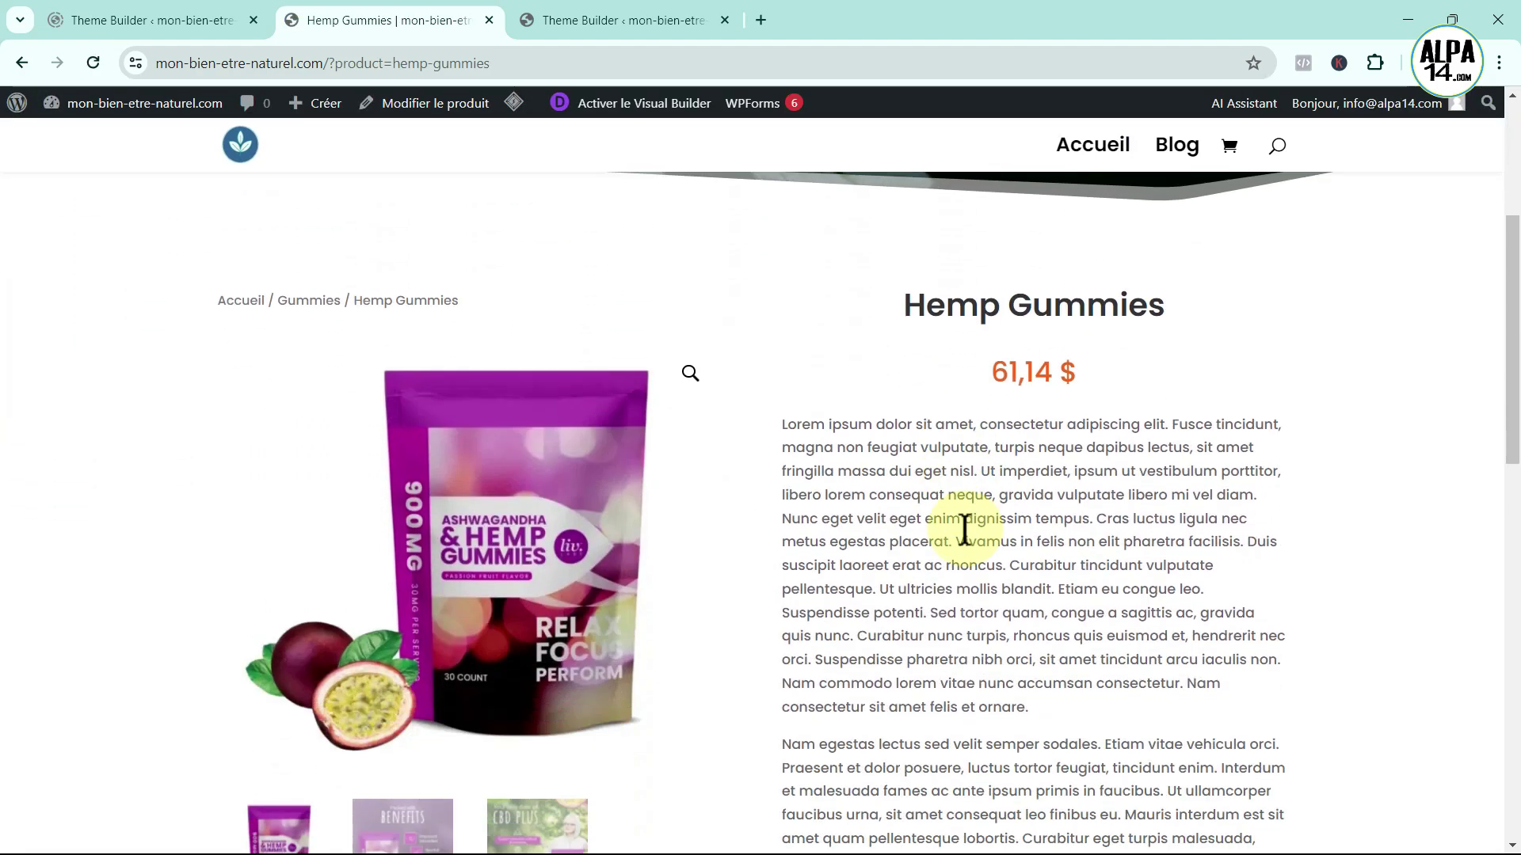
{"action": "scroll", "coordinate": [1133, 411], "scroll_direction": "down", "scroll_amount": 5}
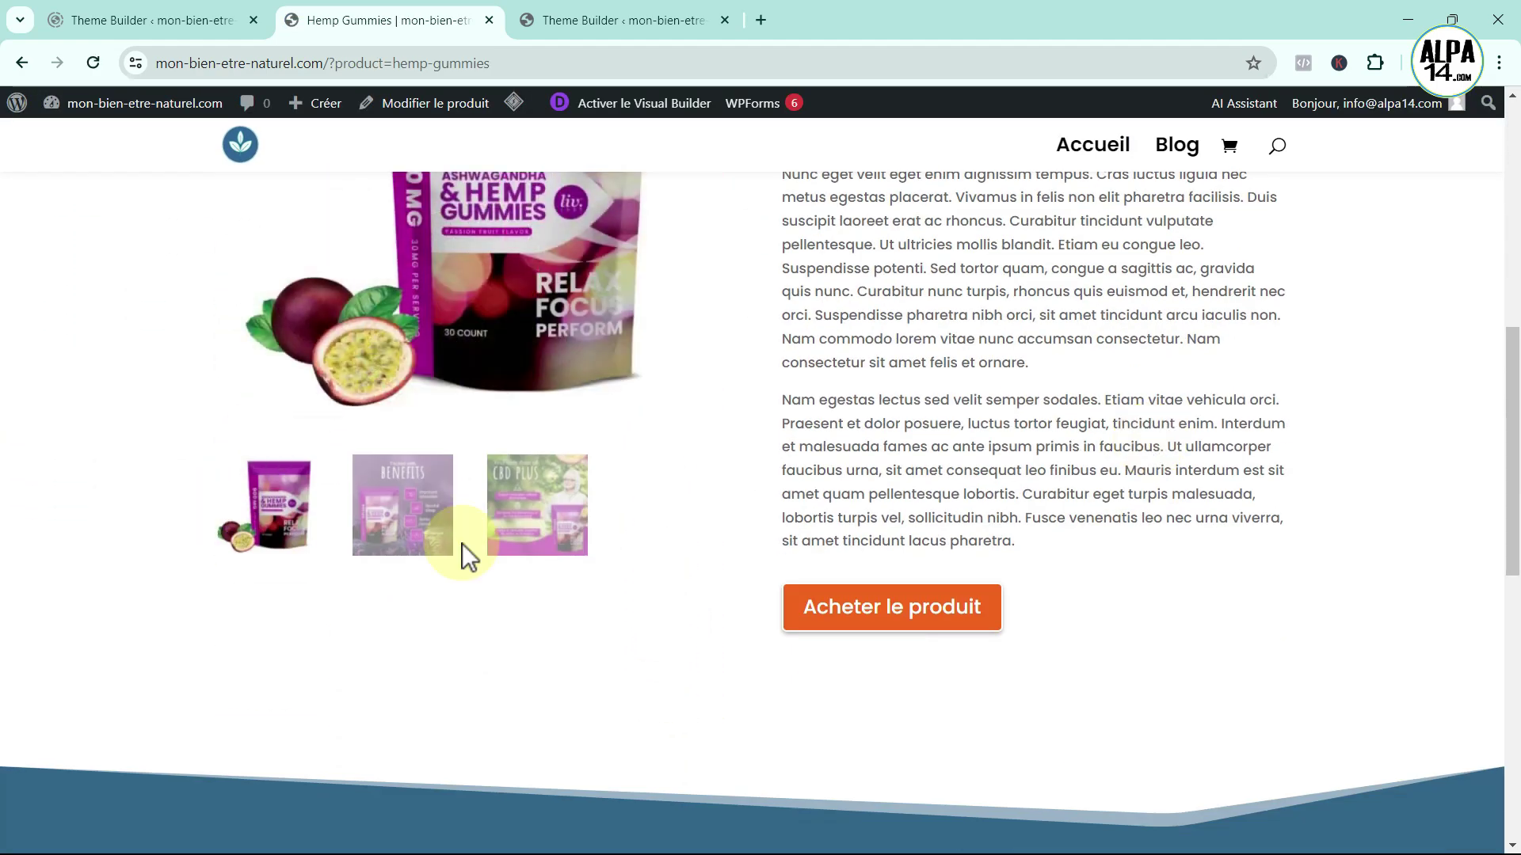
{"action": "scroll", "coordinate": [1033, 577], "scroll_direction": "up", "scroll_amount": 8}
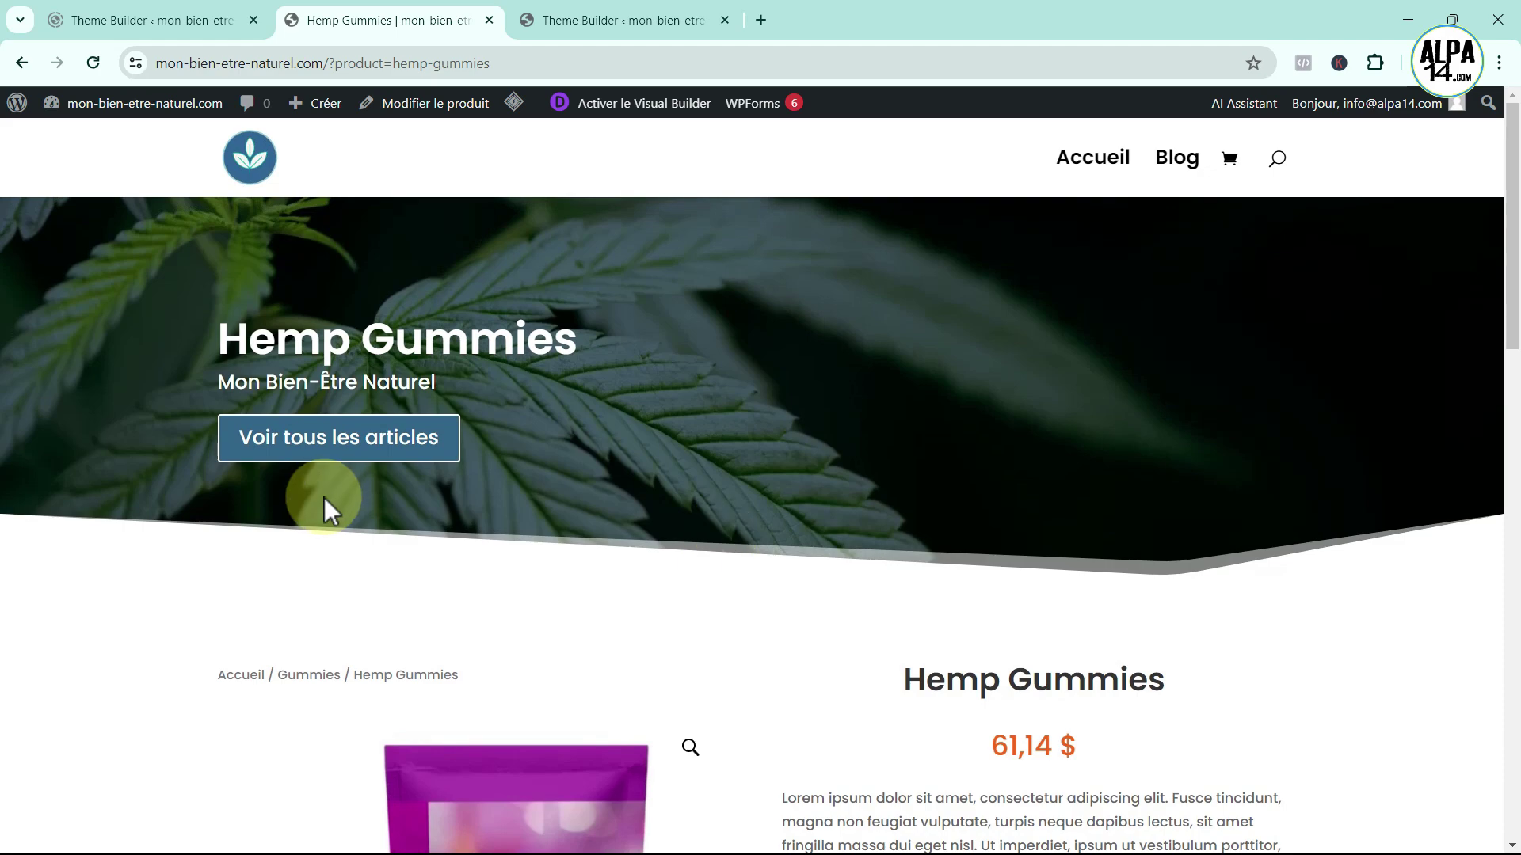
- Return to the home page through the banner link and find Liv Platinum 2000 among the CBD products
{"action": "left_click", "coordinate": [338, 450]}
{"action": "scroll", "coordinate": [586, 464], "scroll_direction": "down", "scroll_amount": 5}
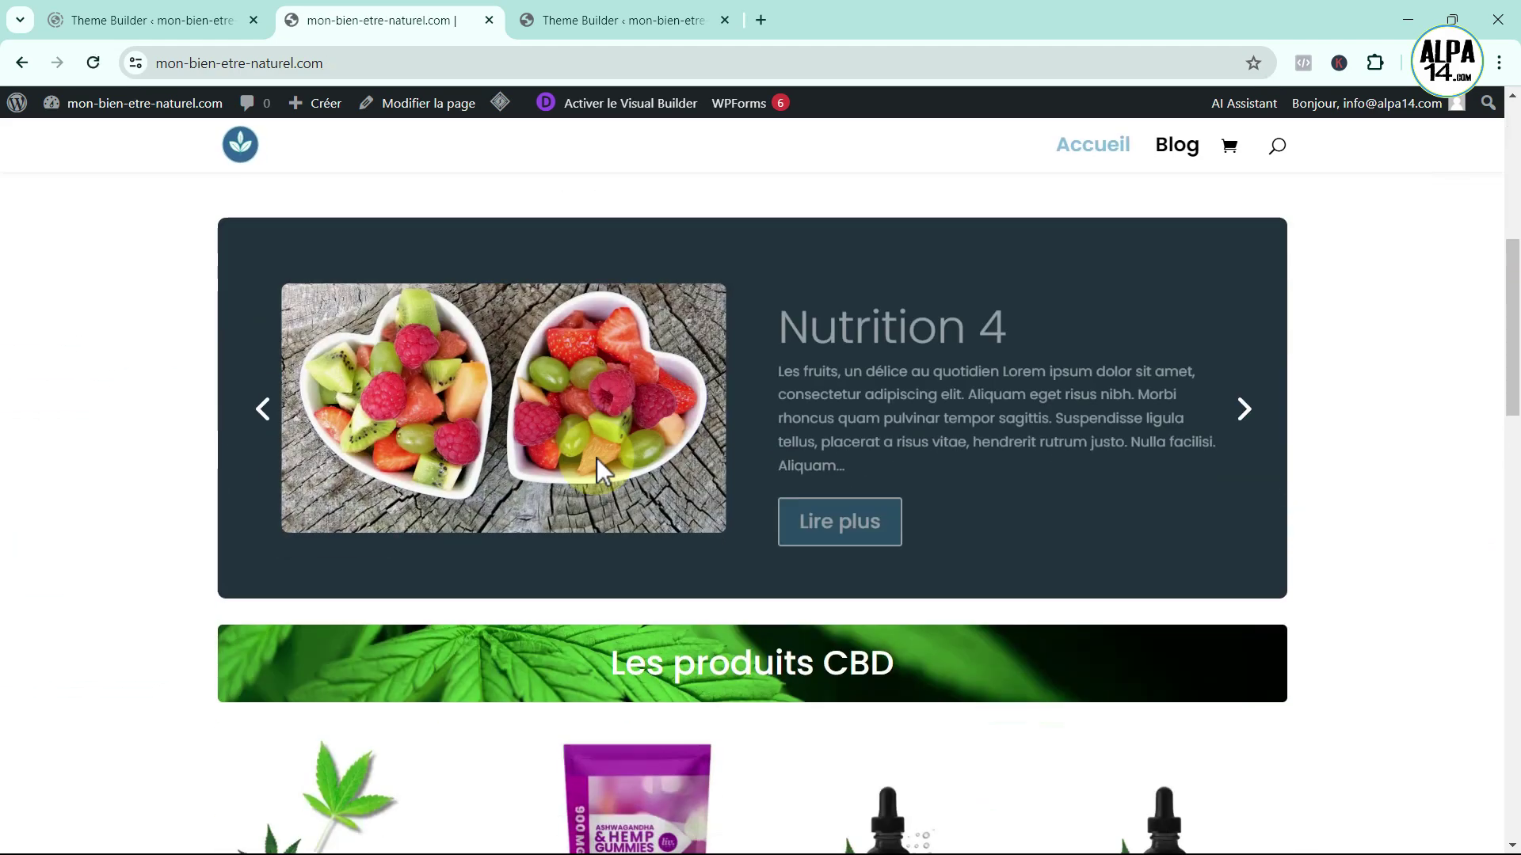
{"action": "scroll", "coordinate": [597, 457], "scroll_direction": "down", "scroll_amount": 4}
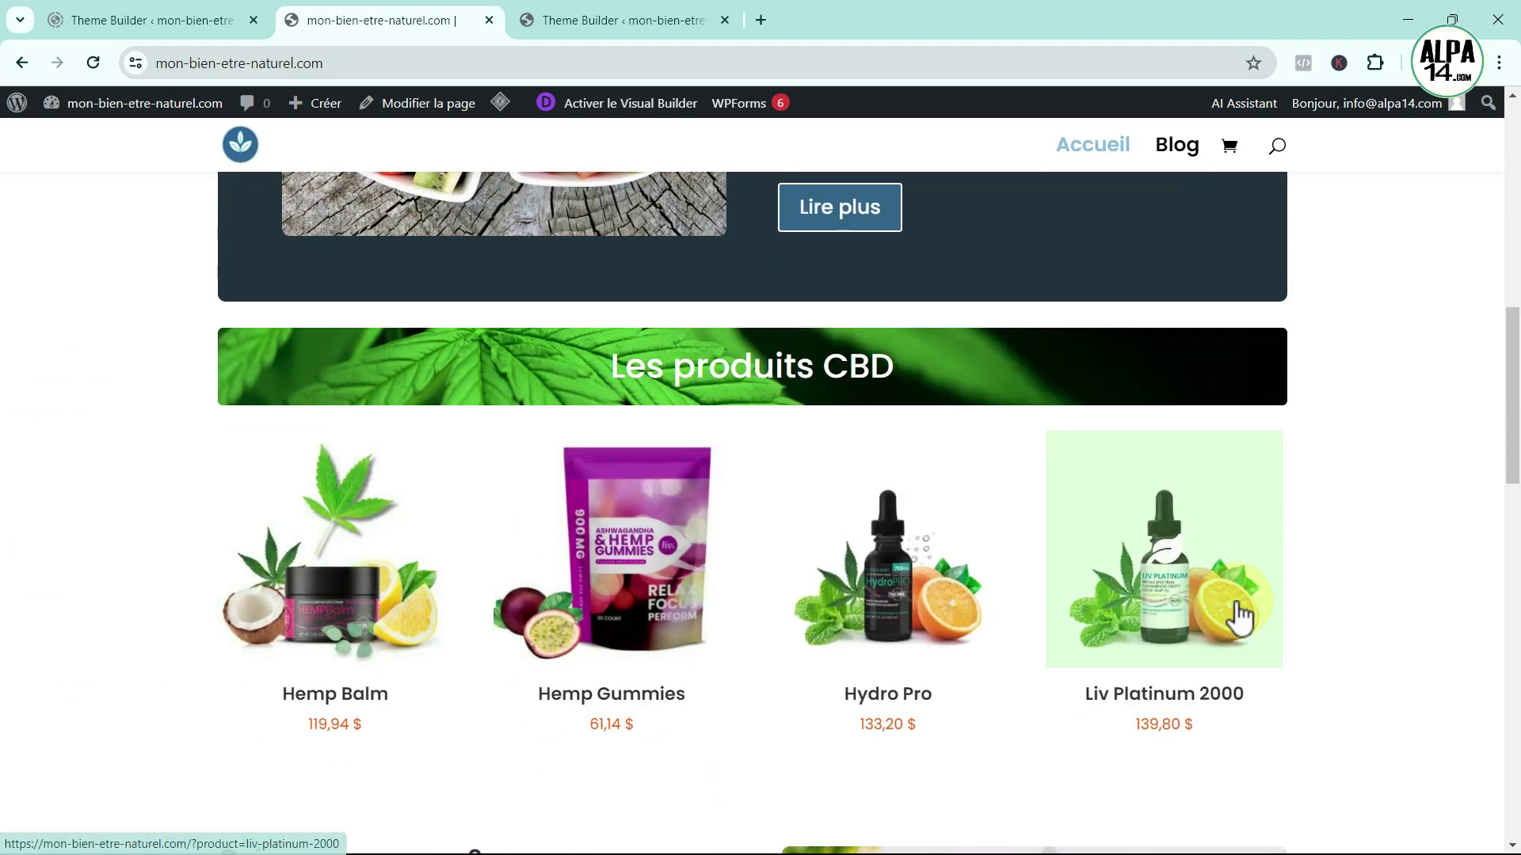